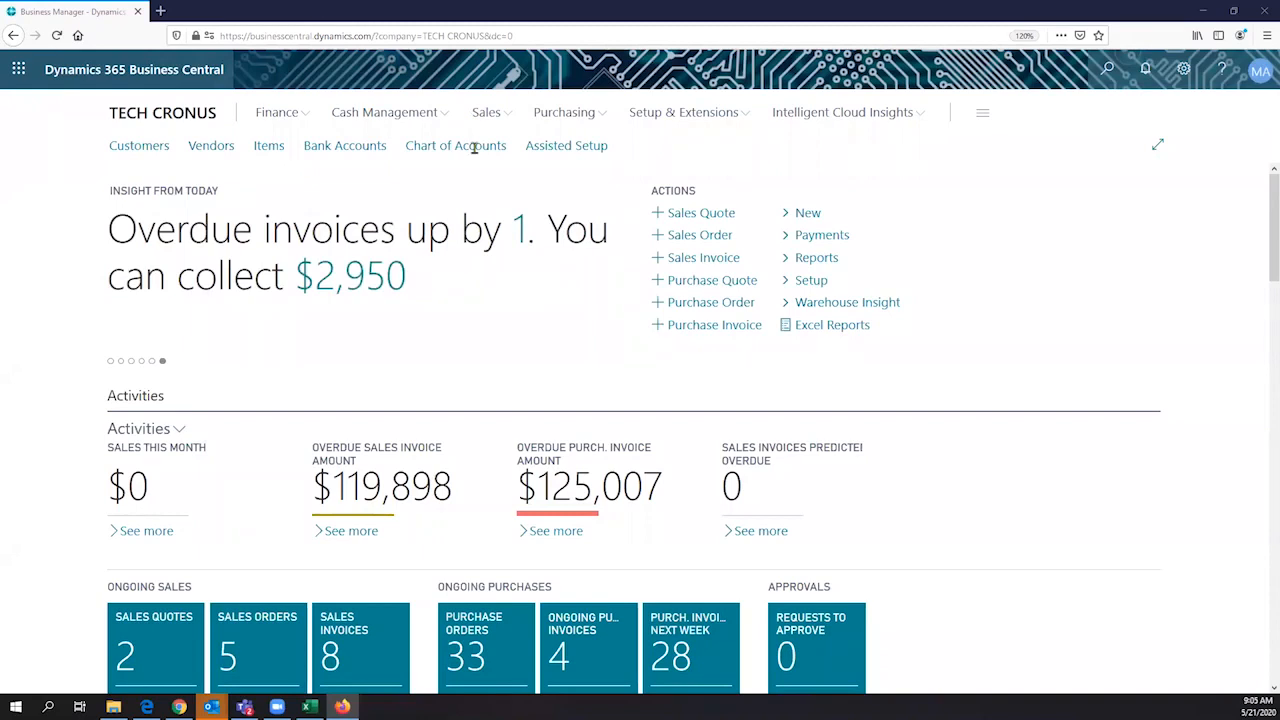
pyautogui.press('super+Down')
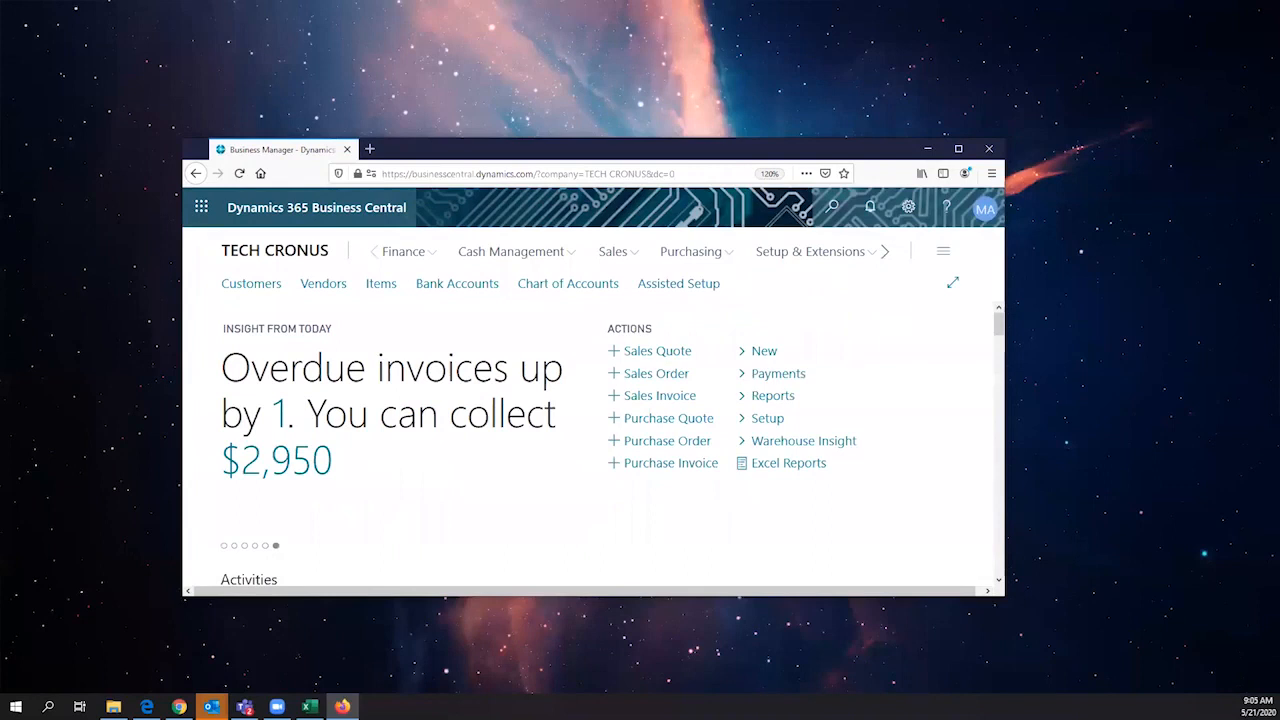
pyautogui.hotkey('ctrl', 'l')
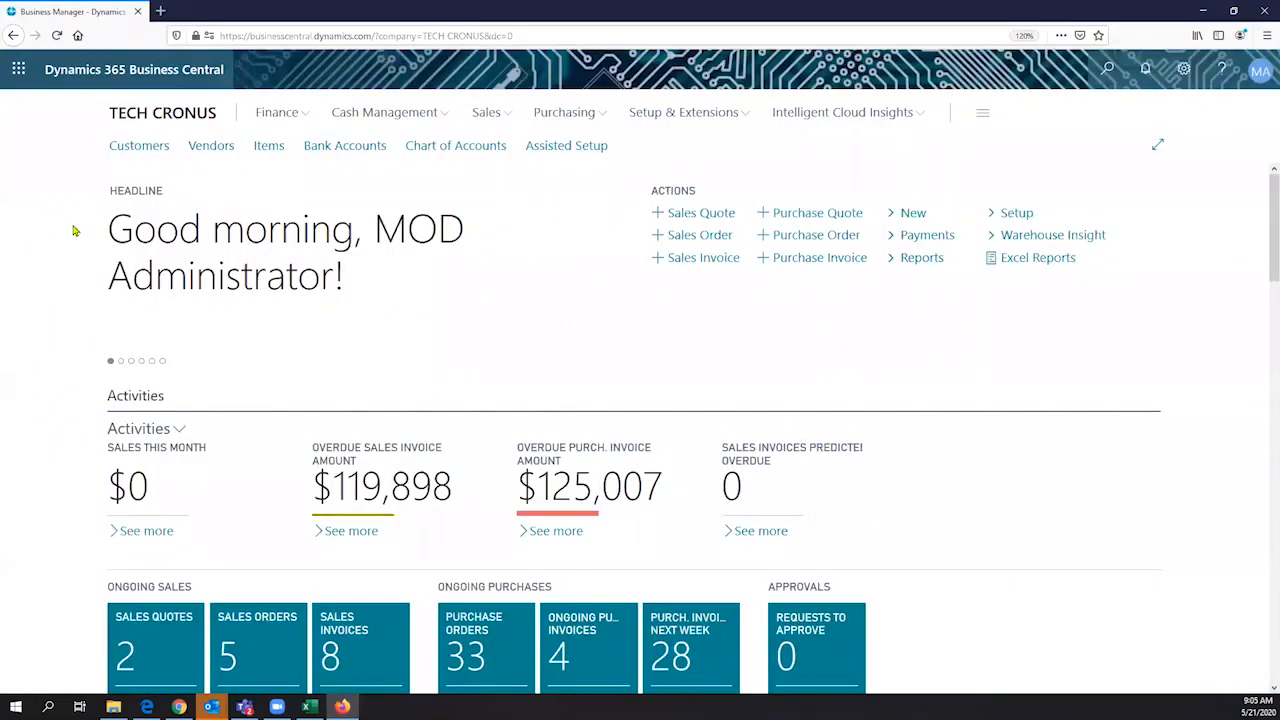
pyautogui.tripleClick(73, 231)
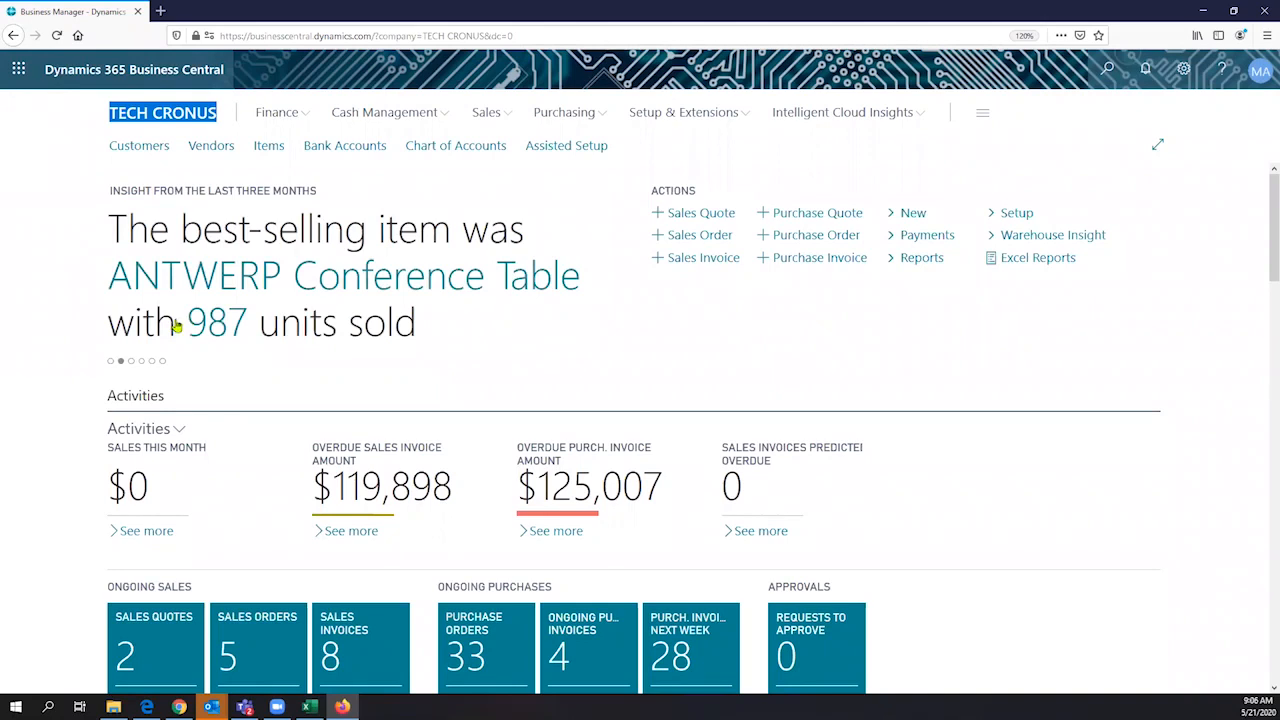
pyautogui.scroll(-3, 176, 325)
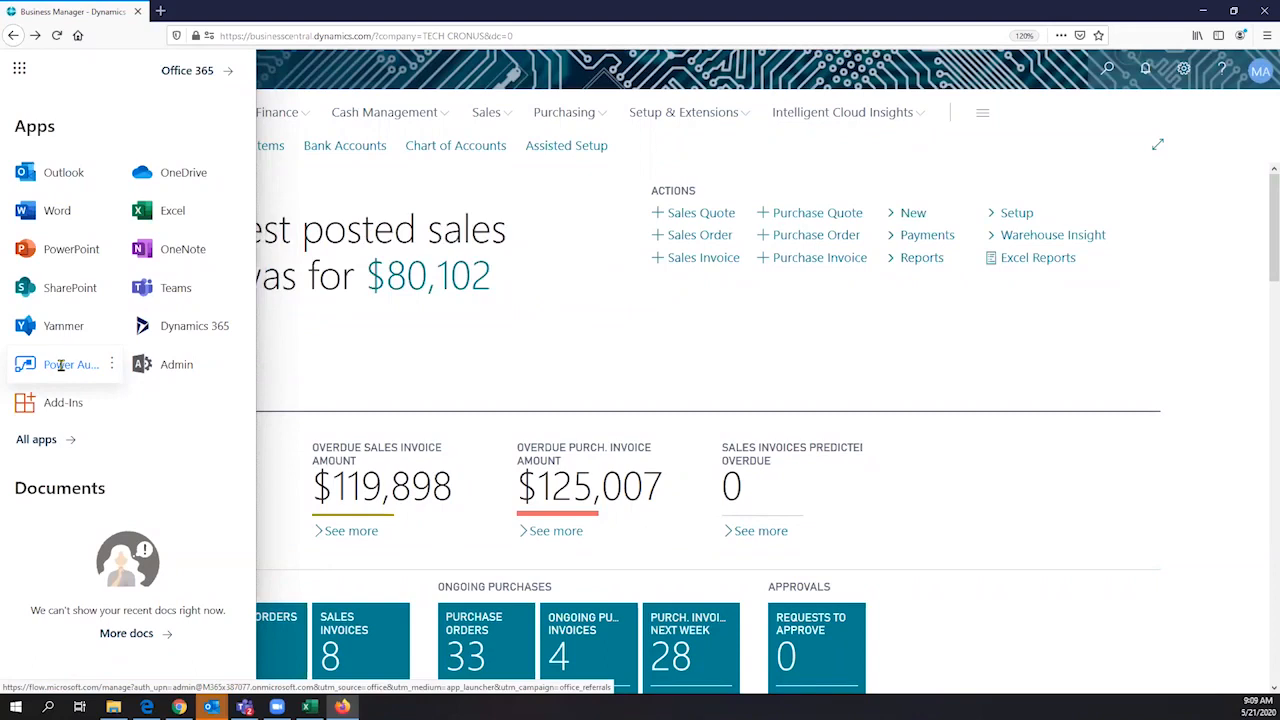
pyautogui.click(20, 72)
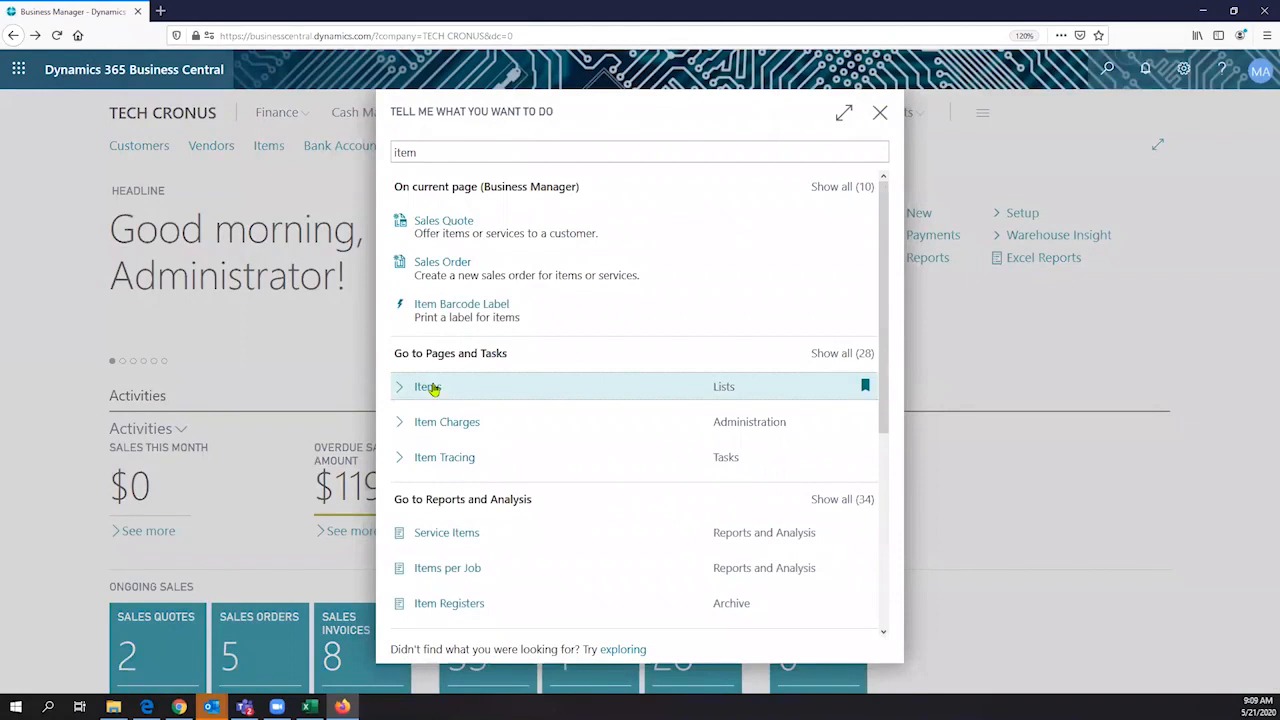
# - Open the Items list and switch its layout to Tall Tiles
pyautogui.click(432, 388)
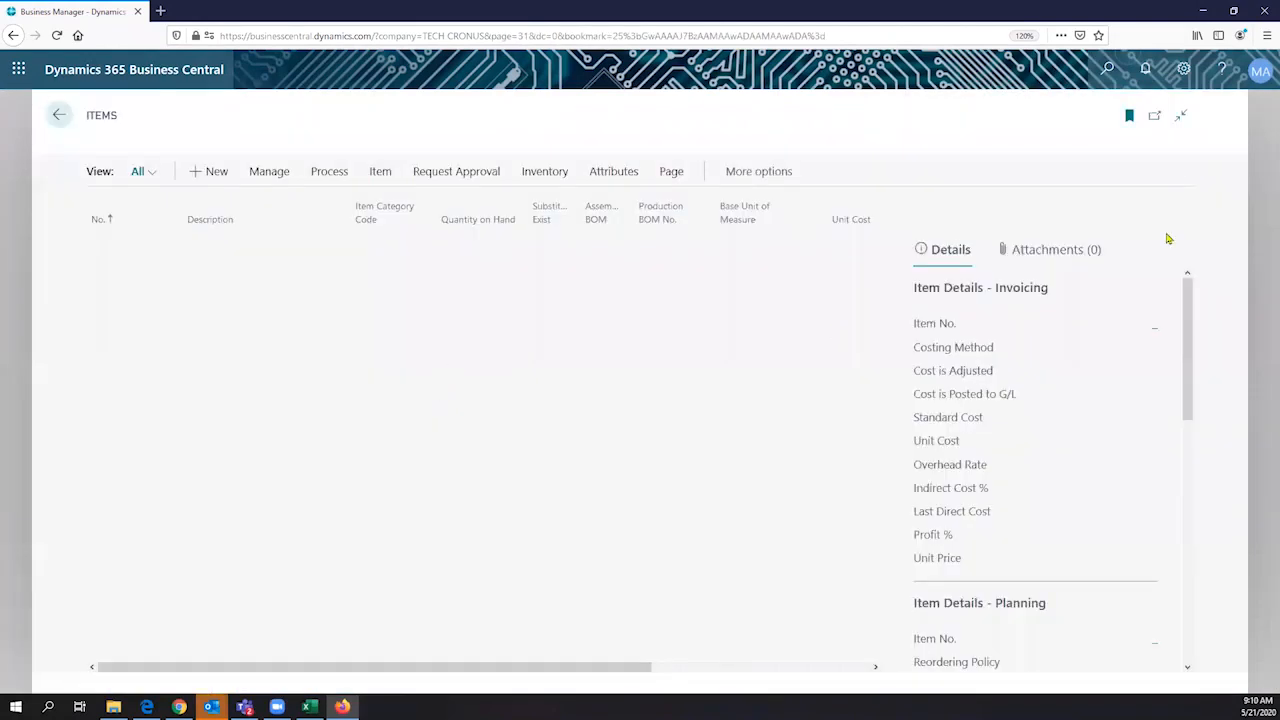
pyautogui.click(1152, 197)
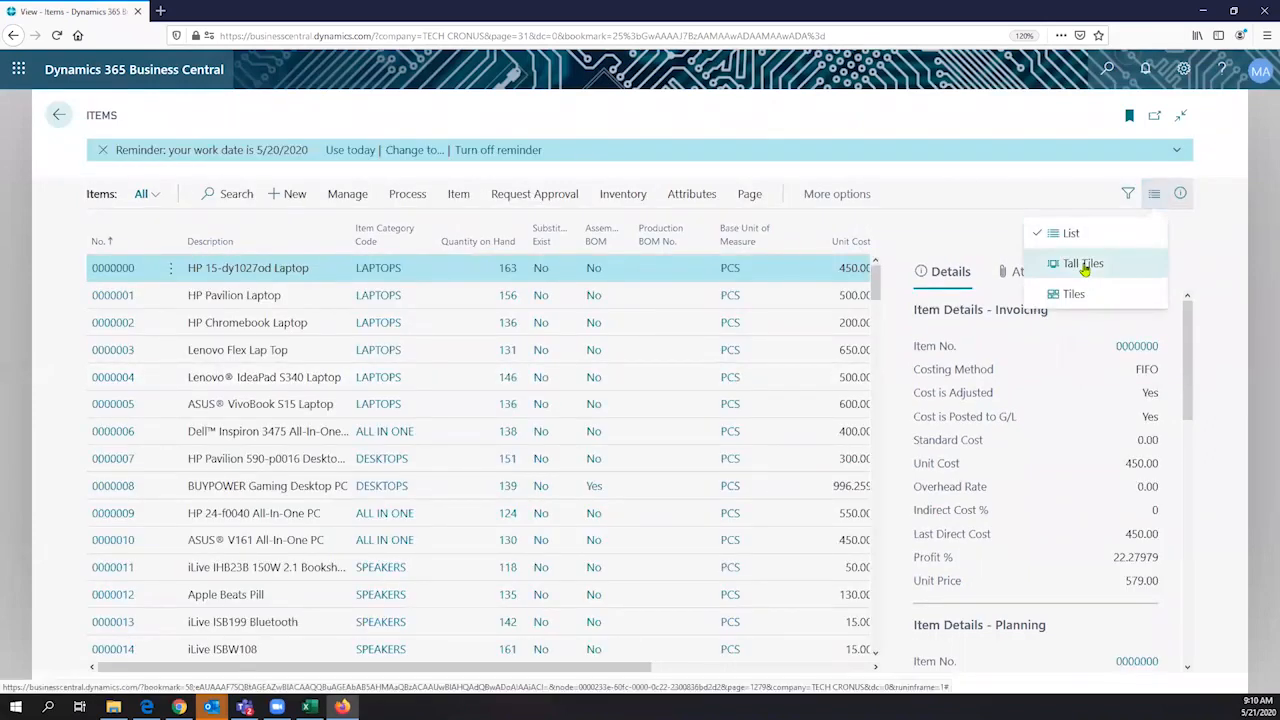
pyautogui.click(1084, 265)
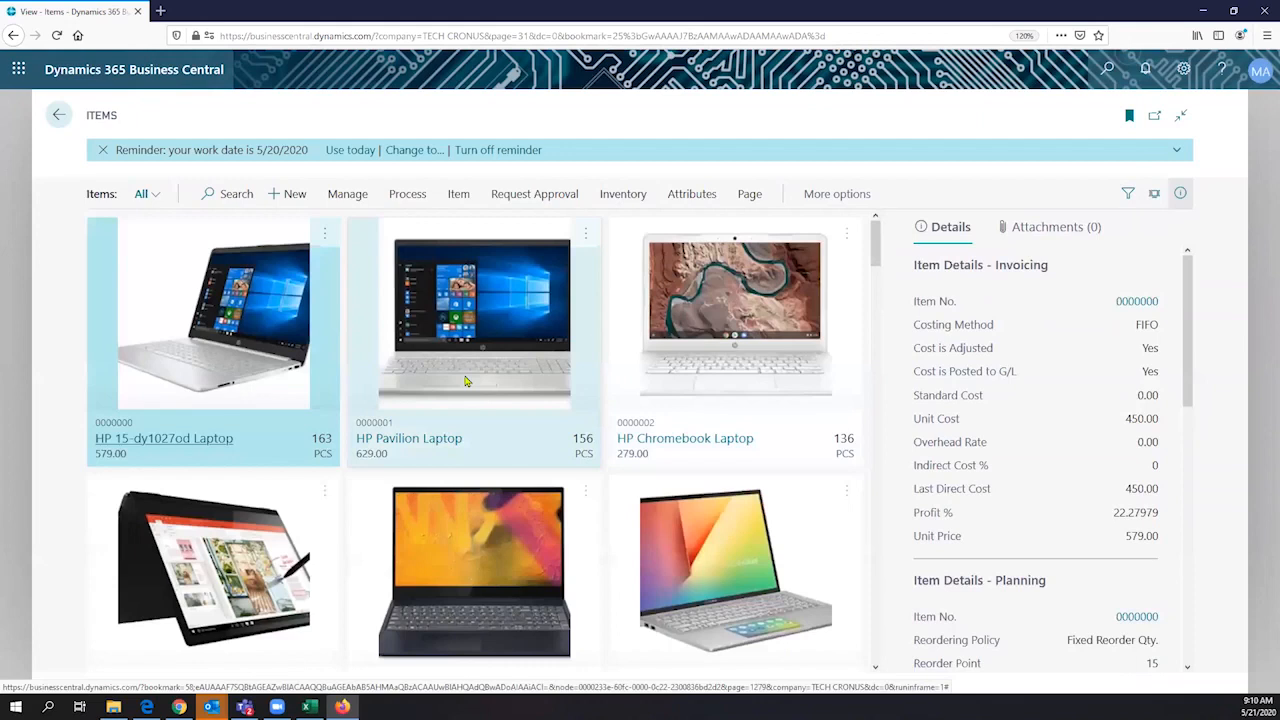
# - Browse the item tiles and open the item card of the BUYPOWER Gaming Desktop PC
pyautogui.scroll(-3, 466, 368)
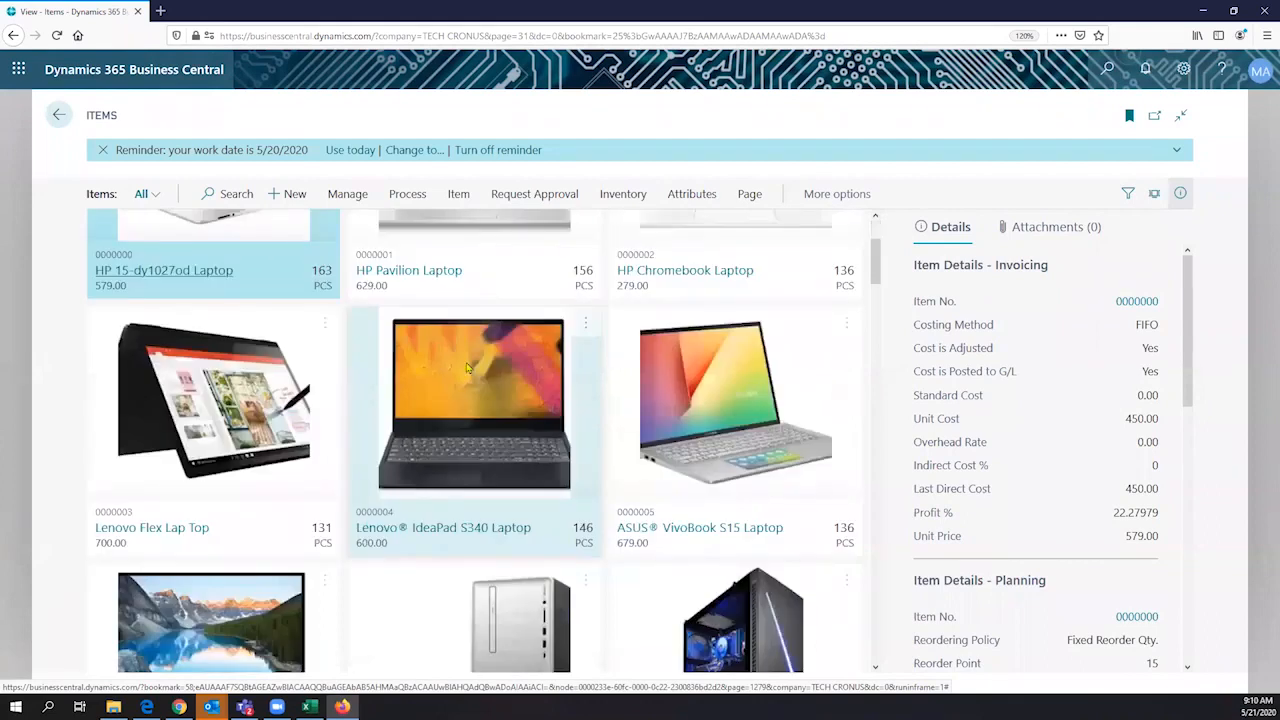
pyautogui.scroll(-4, 466, 368)
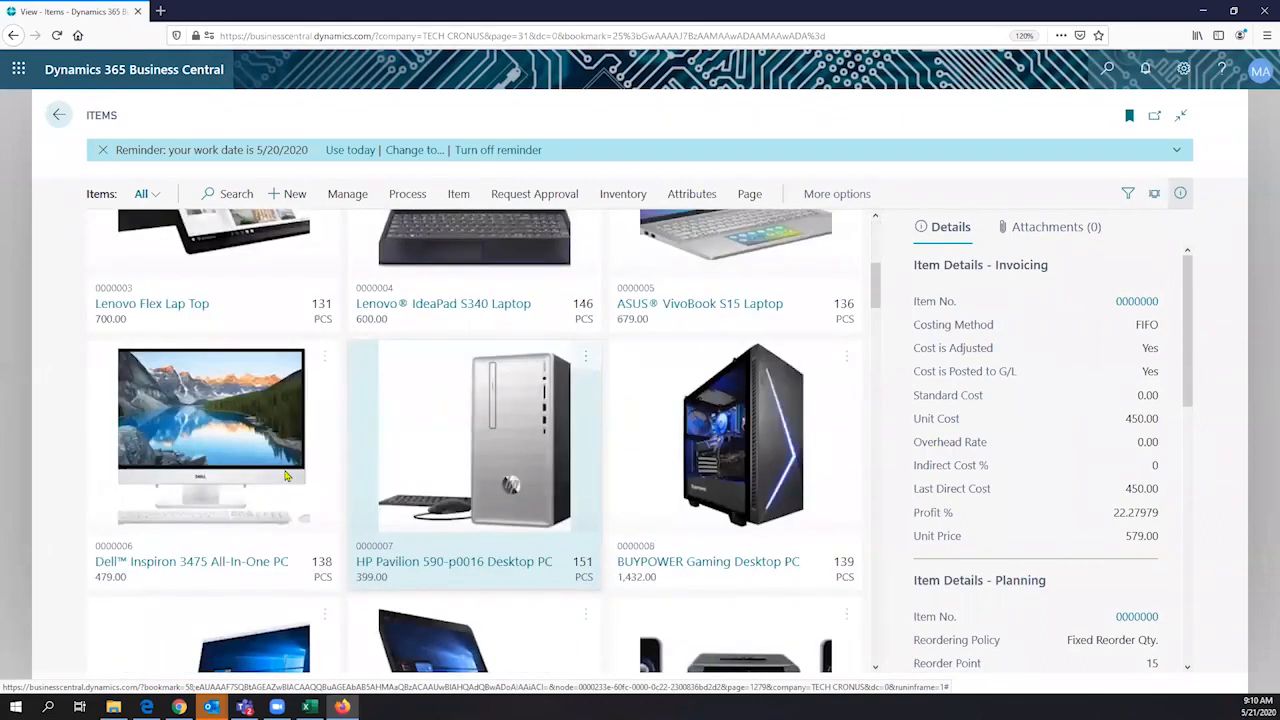
pyautogui.scroll(-1, 286, 476)
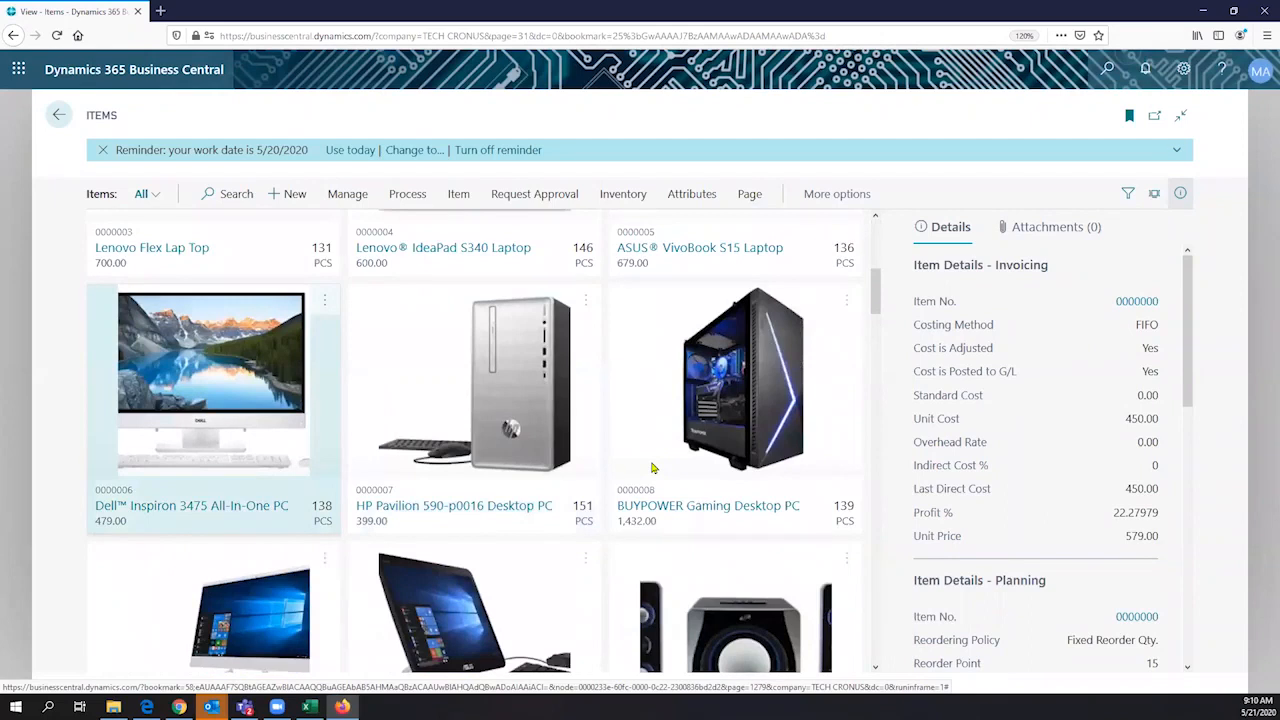
pyautogui.scroll(-2, 652, 468)
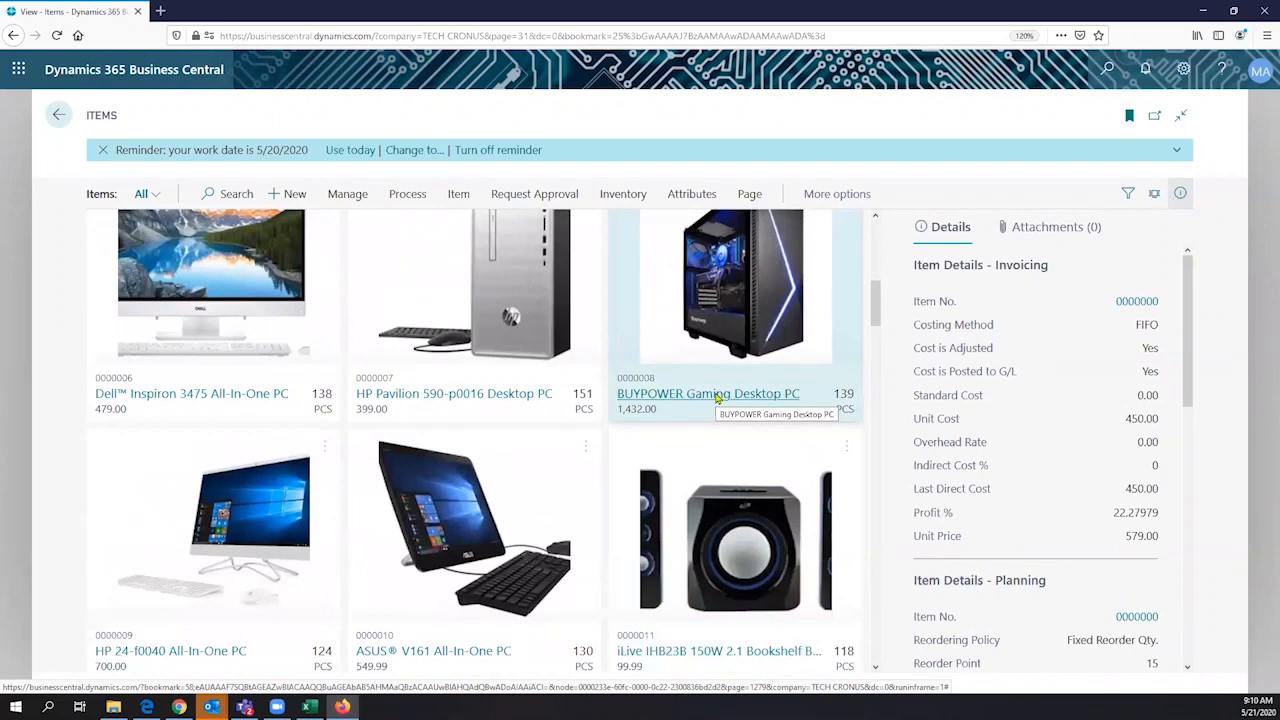
pyautogui.scroll(1, 716, 398)
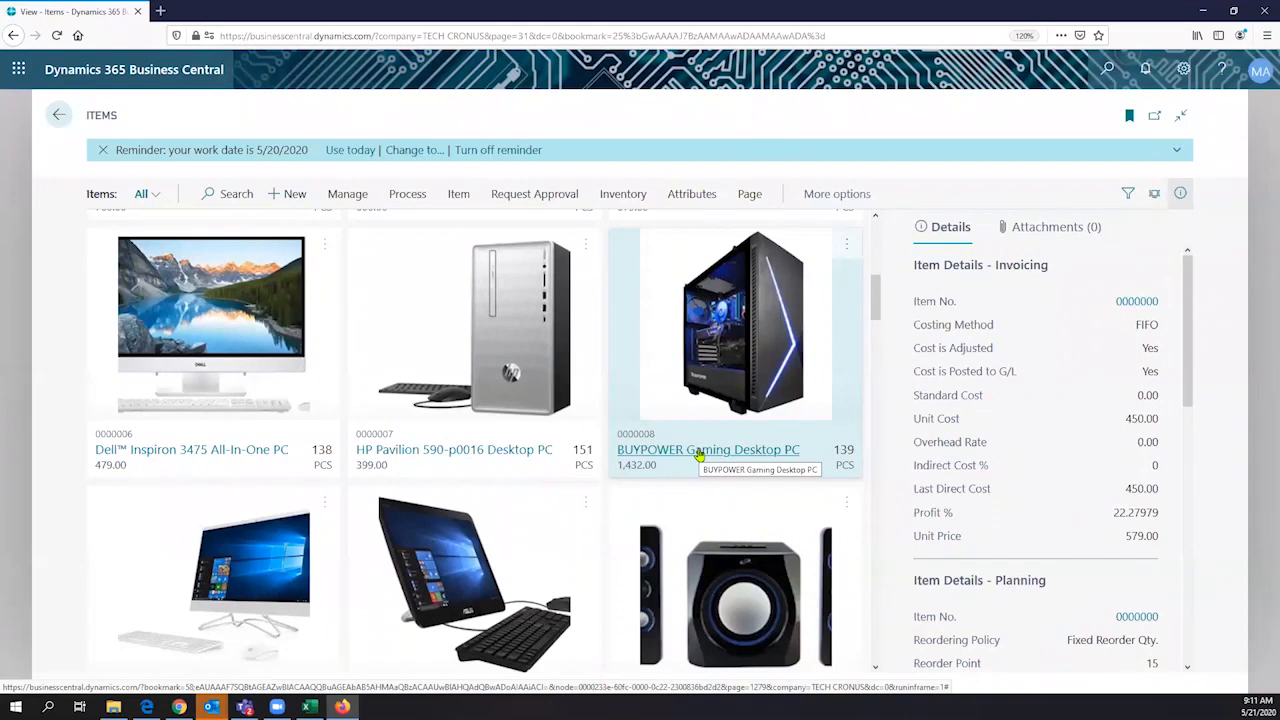
pyautogui.click(699, 452)
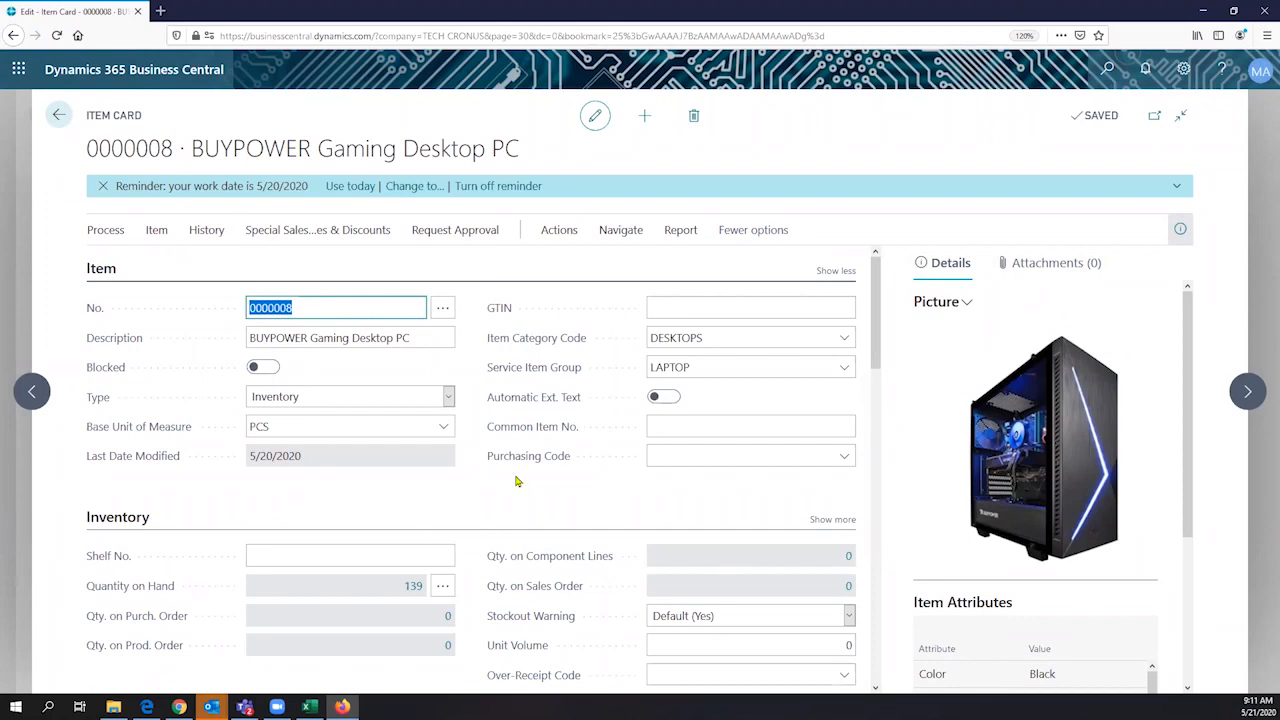
# - Show the assembly functions available for the item's bill of materials, leaving them without choosing one
pyautogui.click(626, 231)
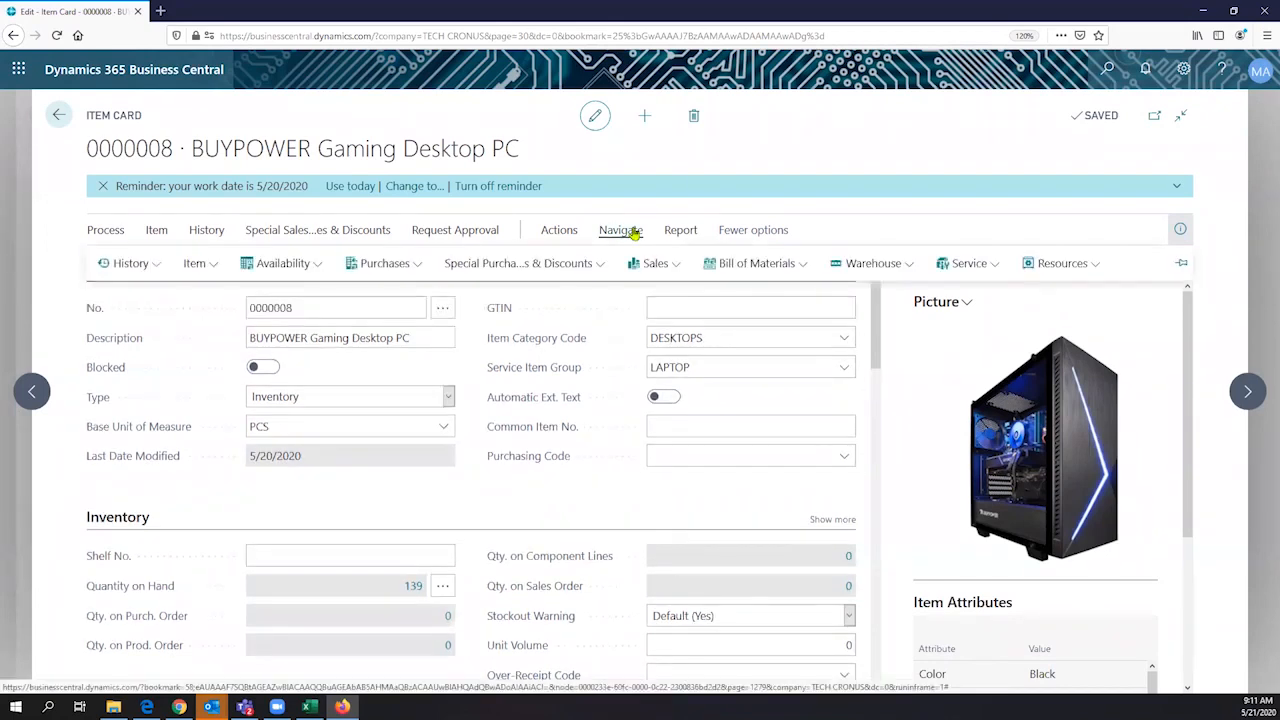
pyautogui.click(774, 266)
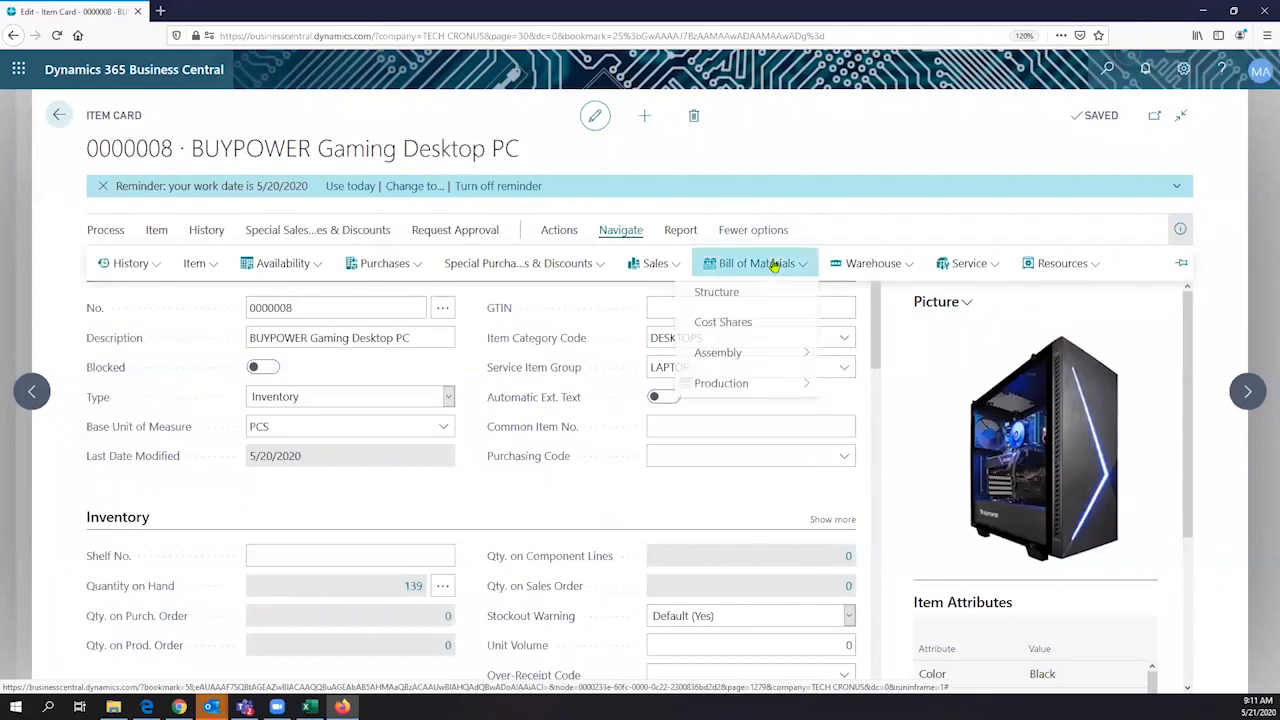
pyautogui.moveTo(750, 355)
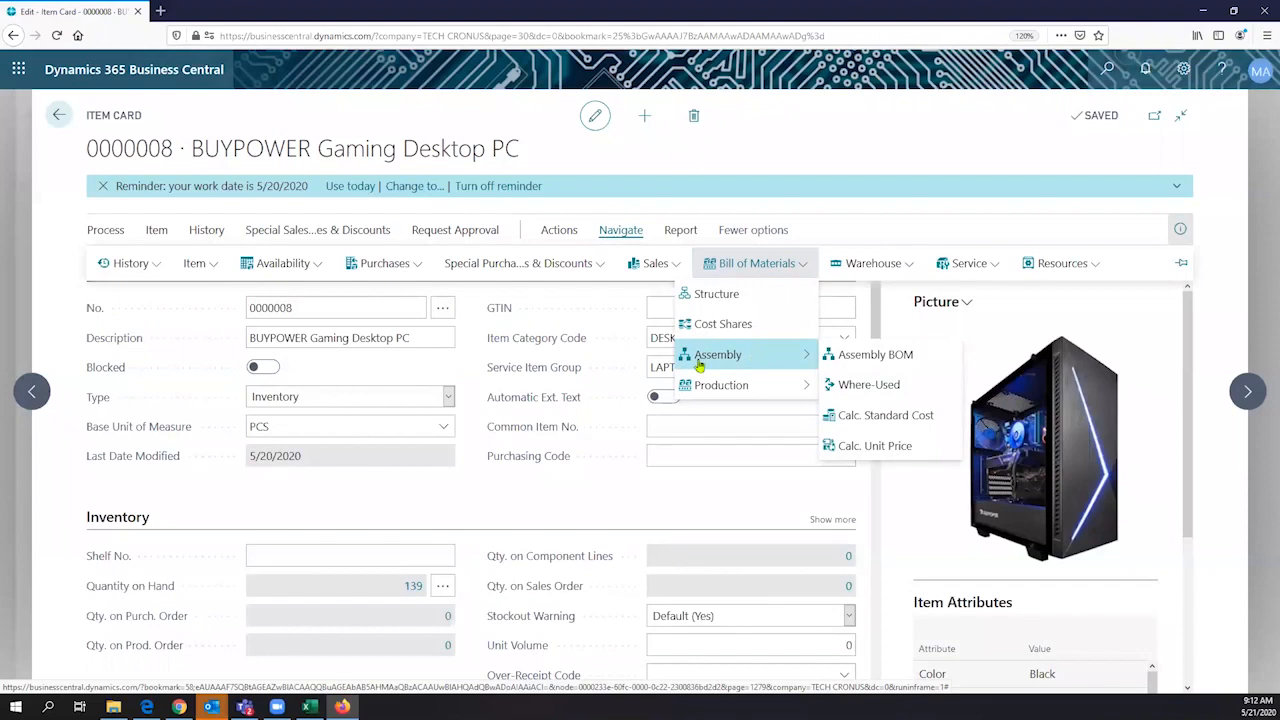
pyautogui.moveTo(429, 411); pyautogui.dragTo(257, 194)
pyautogui.click(121, 121)
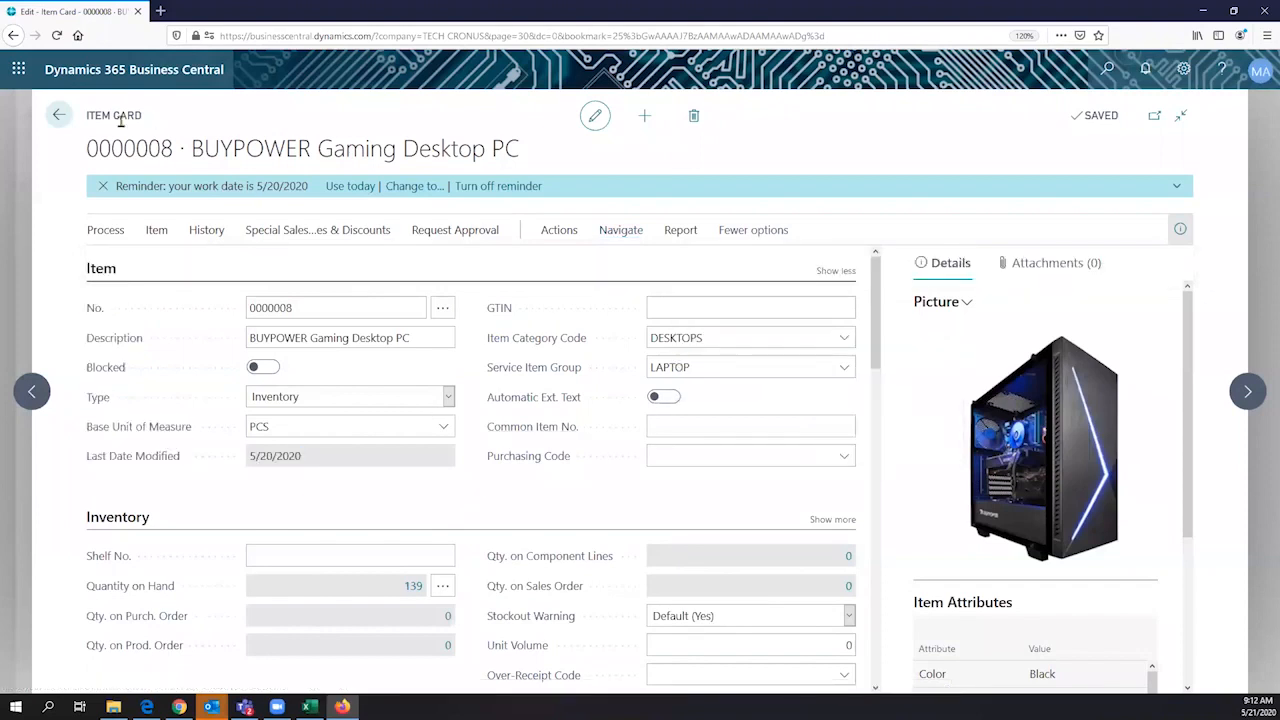
# - Review the item card from its description through the Inventory and Costs & Posting sections to Replenishment
pyautogui.tripleClick(121, 121)
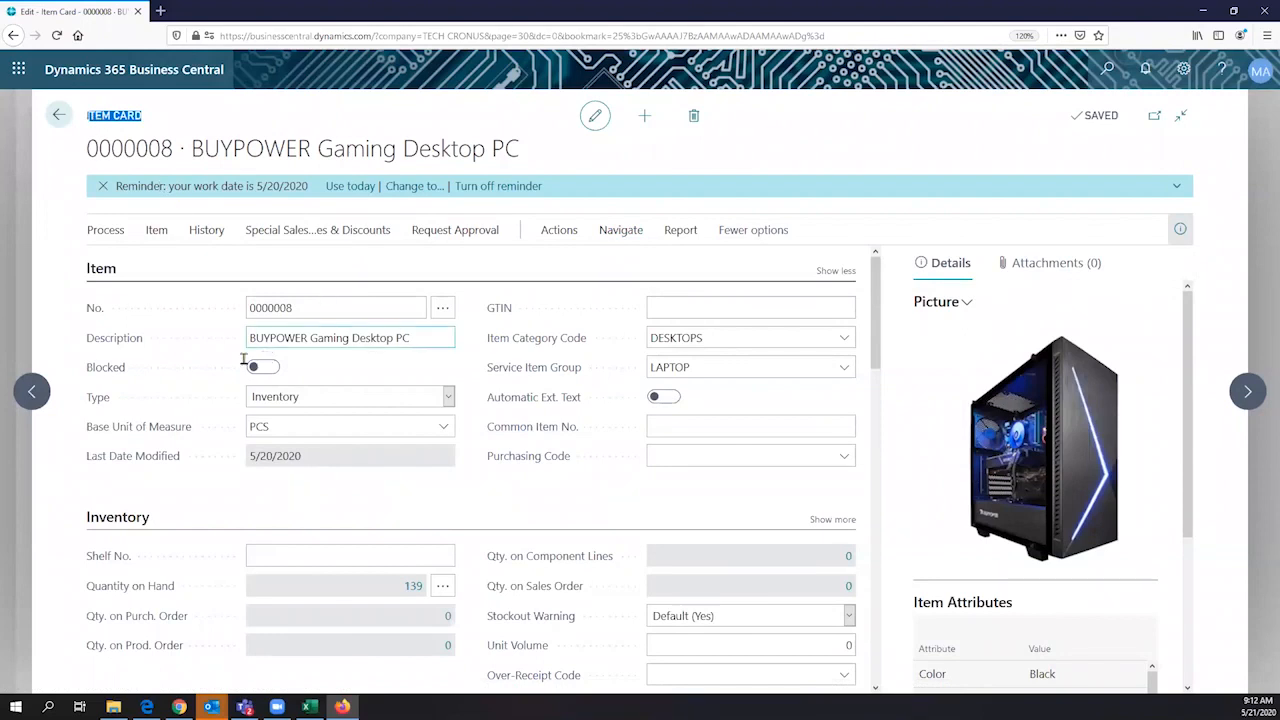
pyautogui.click(320, 342)
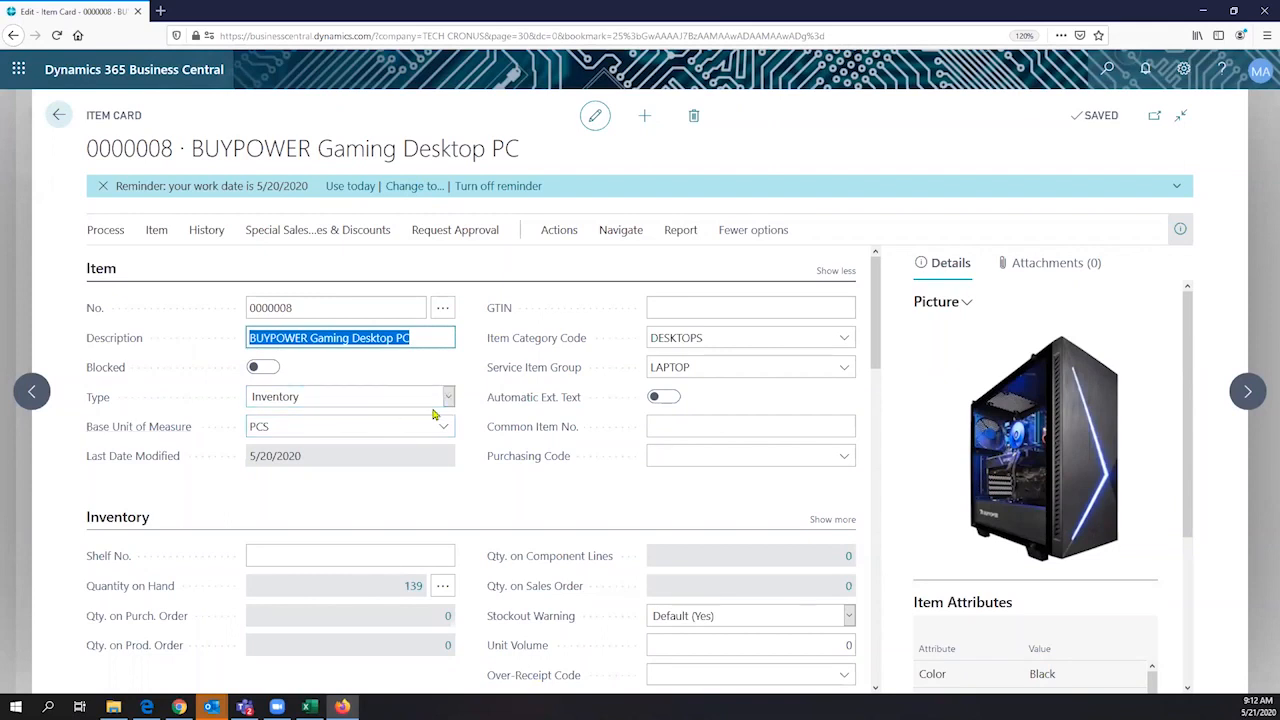
pyautogui.scroll(-2, 433, 414)
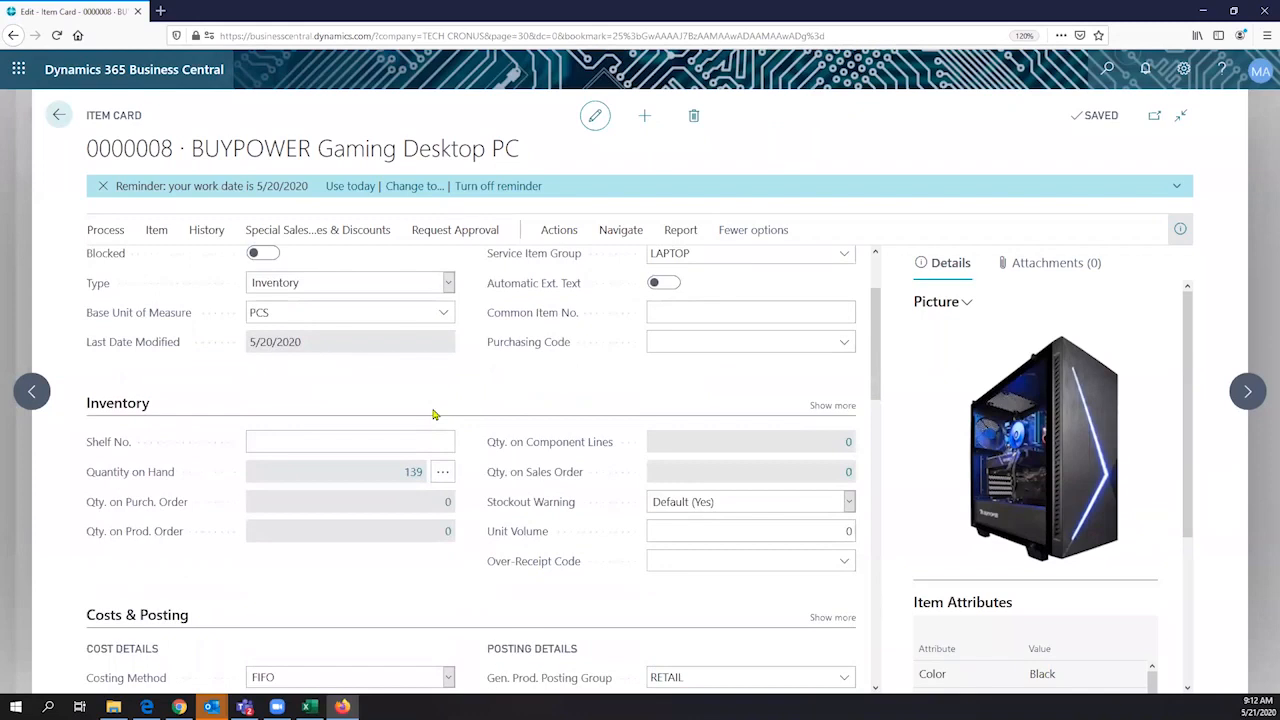
pyautogui.scroll(-2, 433, 414)
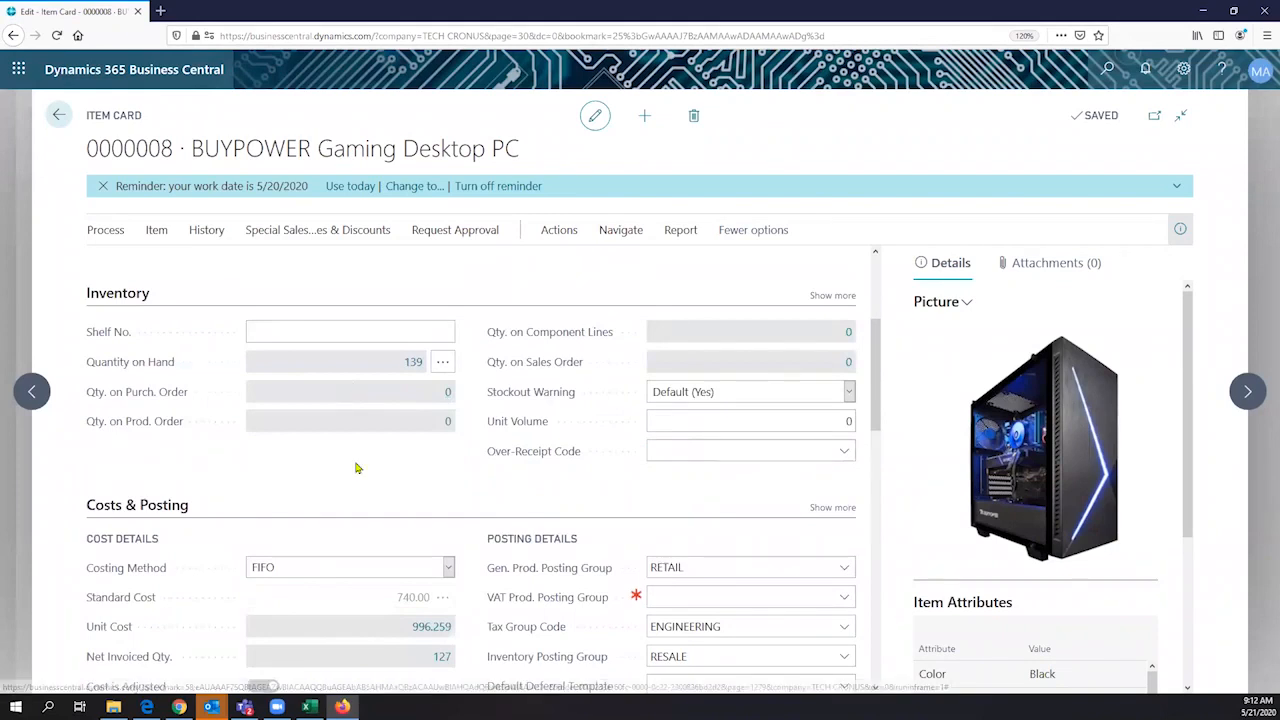
pyautogui.scroll(-3, 414, 411)
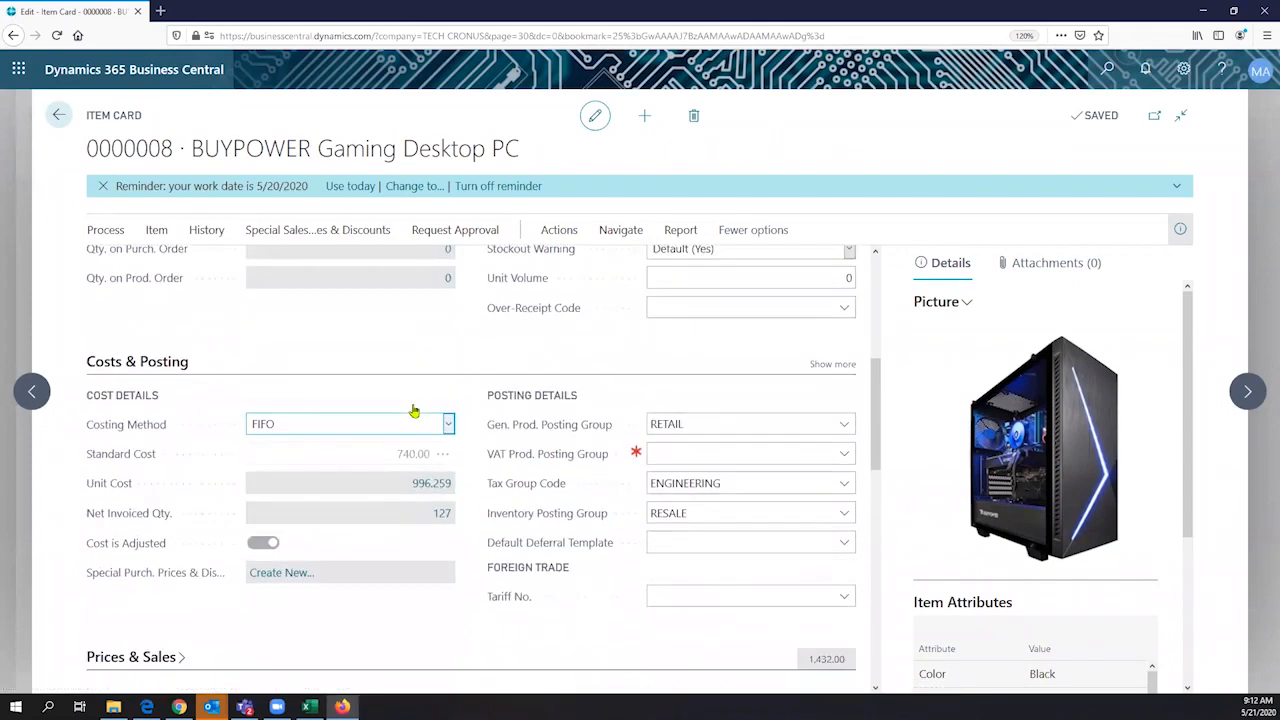
pyautogui.scroll(-2, 351, 400)
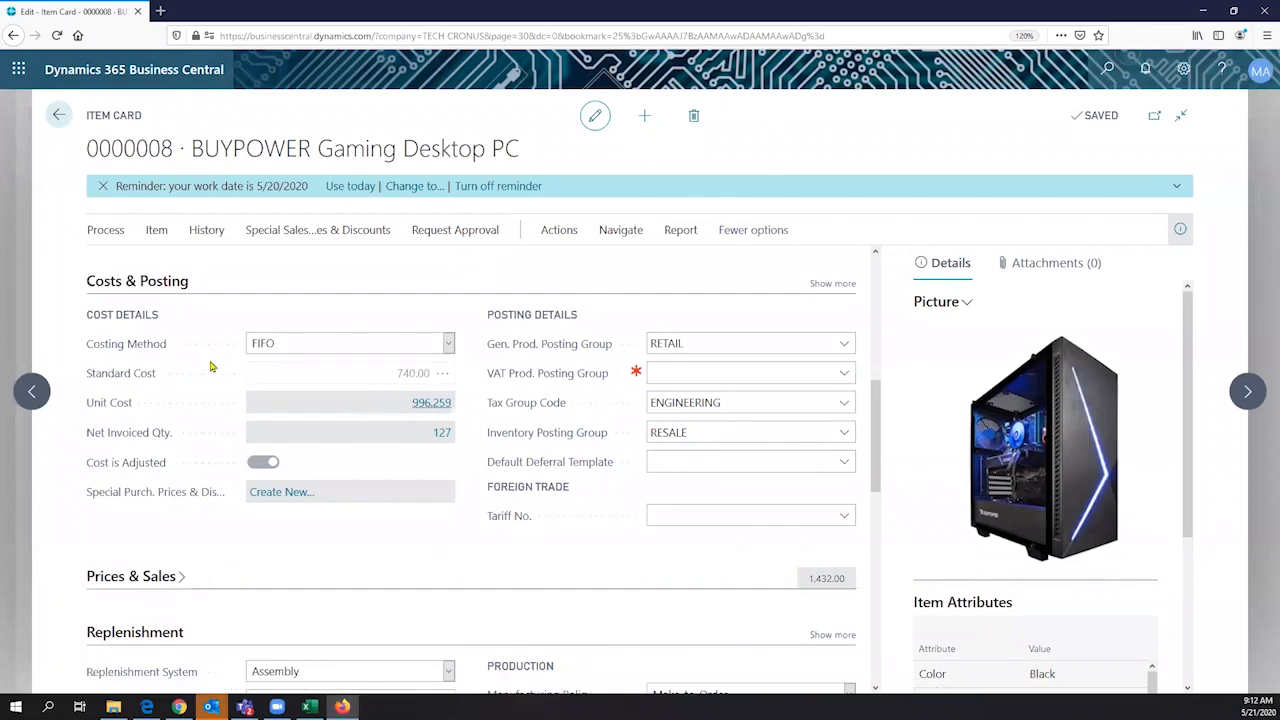
pyautogui.scroll(-5, 190, 360)
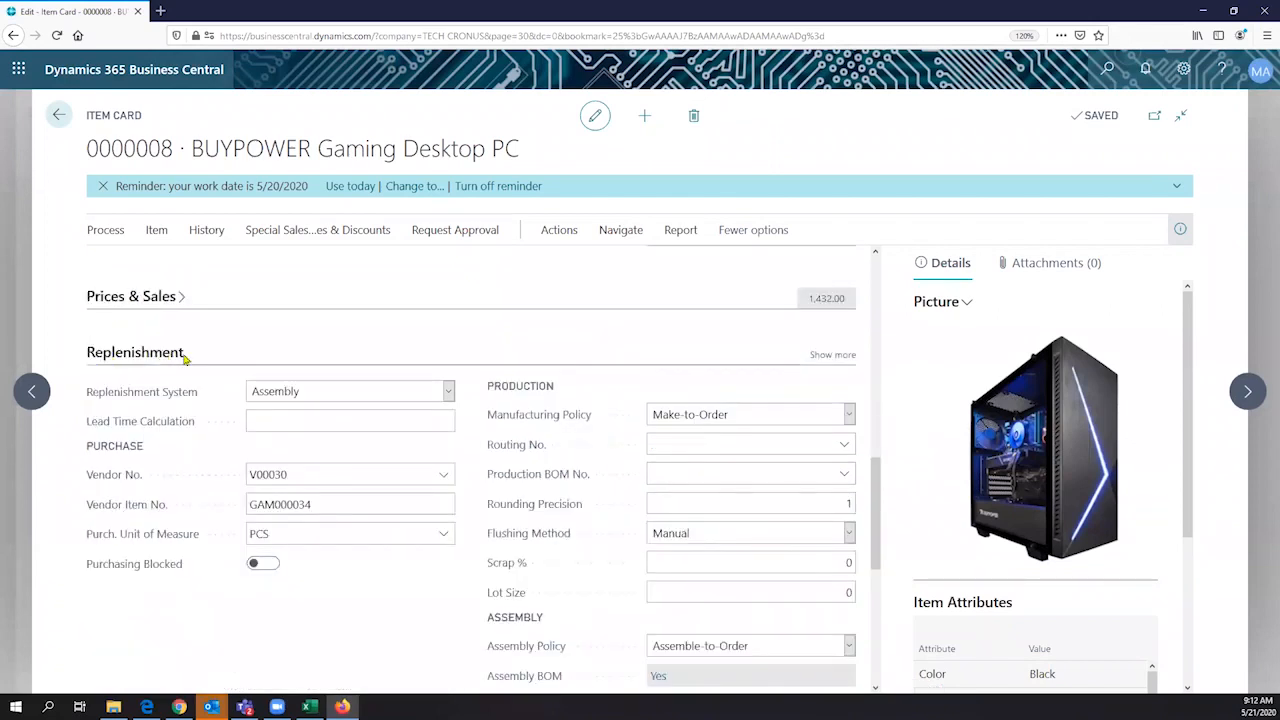
# - Choose Assembly as the item's replenishment system and look through the Manufacturing Policy choices
pyautogui.click(449, 391)
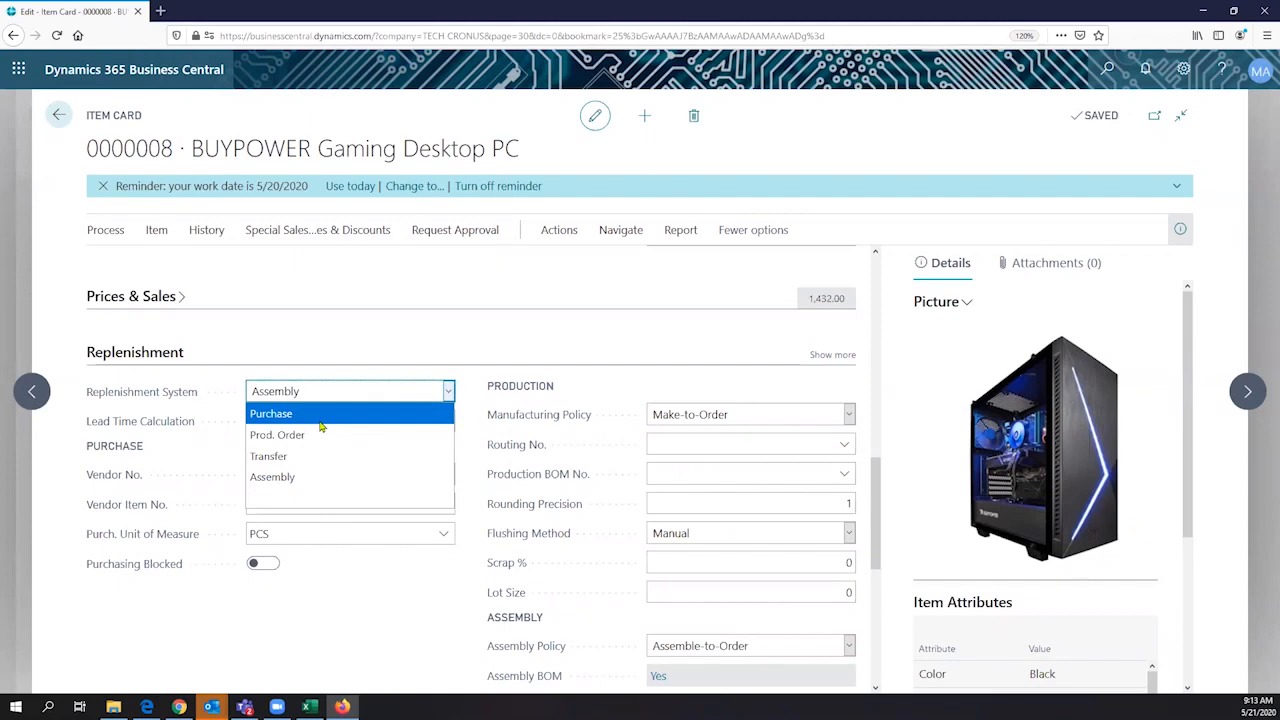
pyautogui.click(311, 482)
pyautogui.moveTo(522, 416)
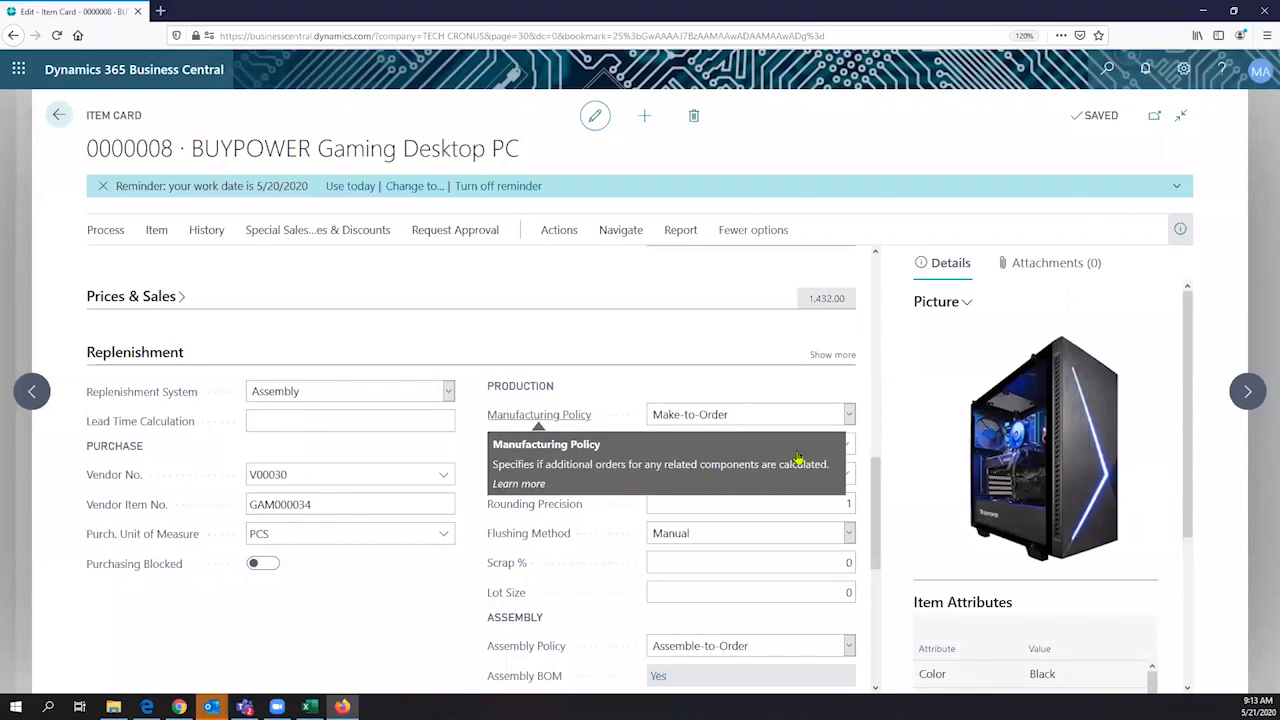
pyautogui.click(806, 415)
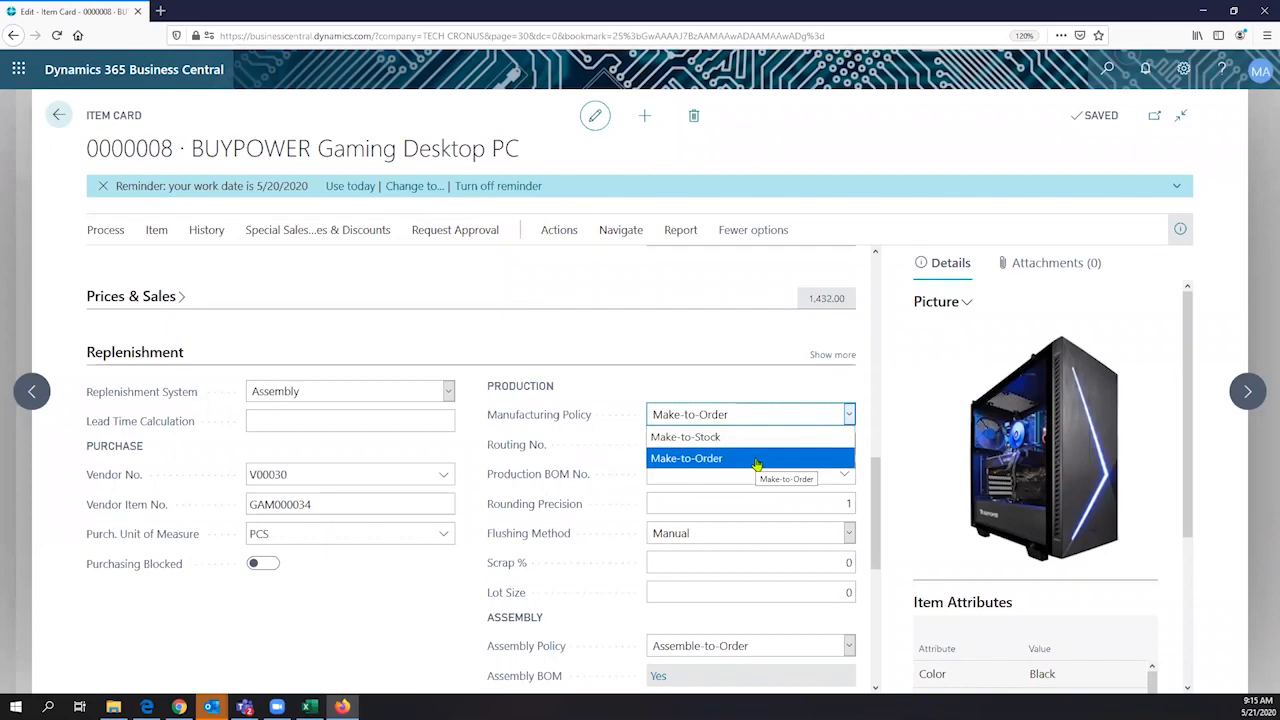
pyautogui.click(415, 623)
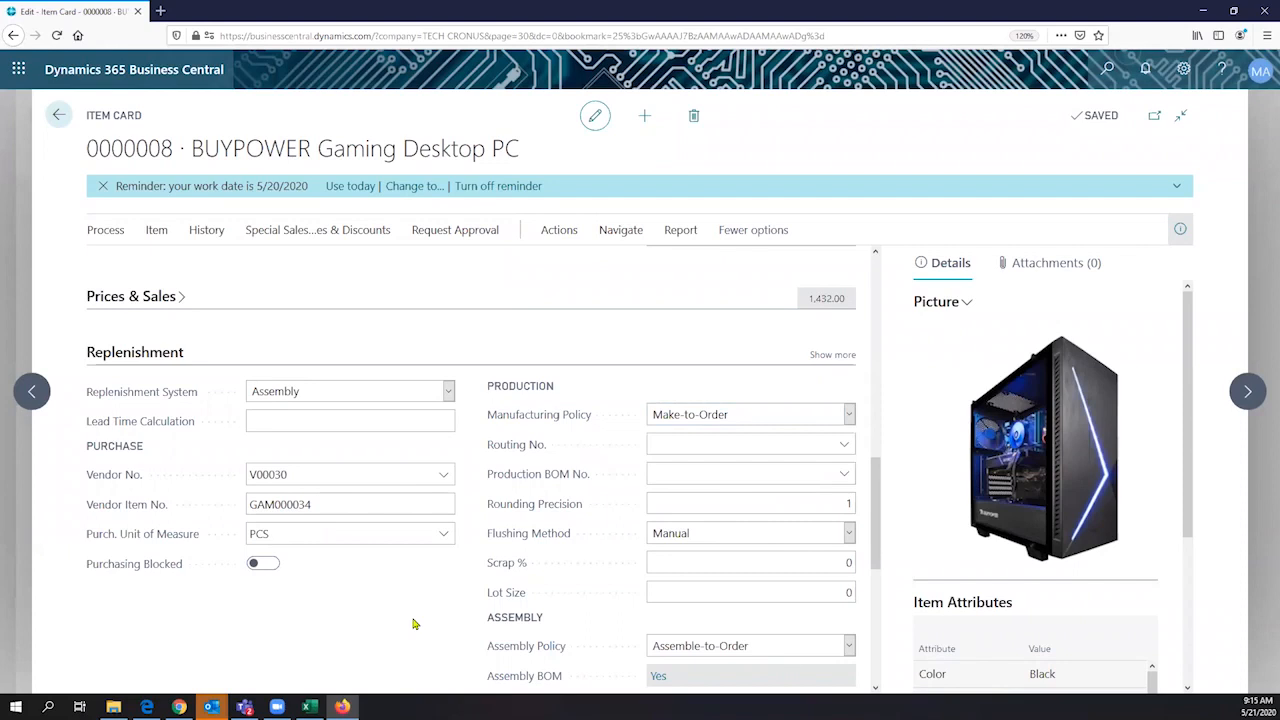
# - Look through the Assembly Policy choices and the description of the Assembly BOM field
pyautogui.scroll(-1, 415, 623)
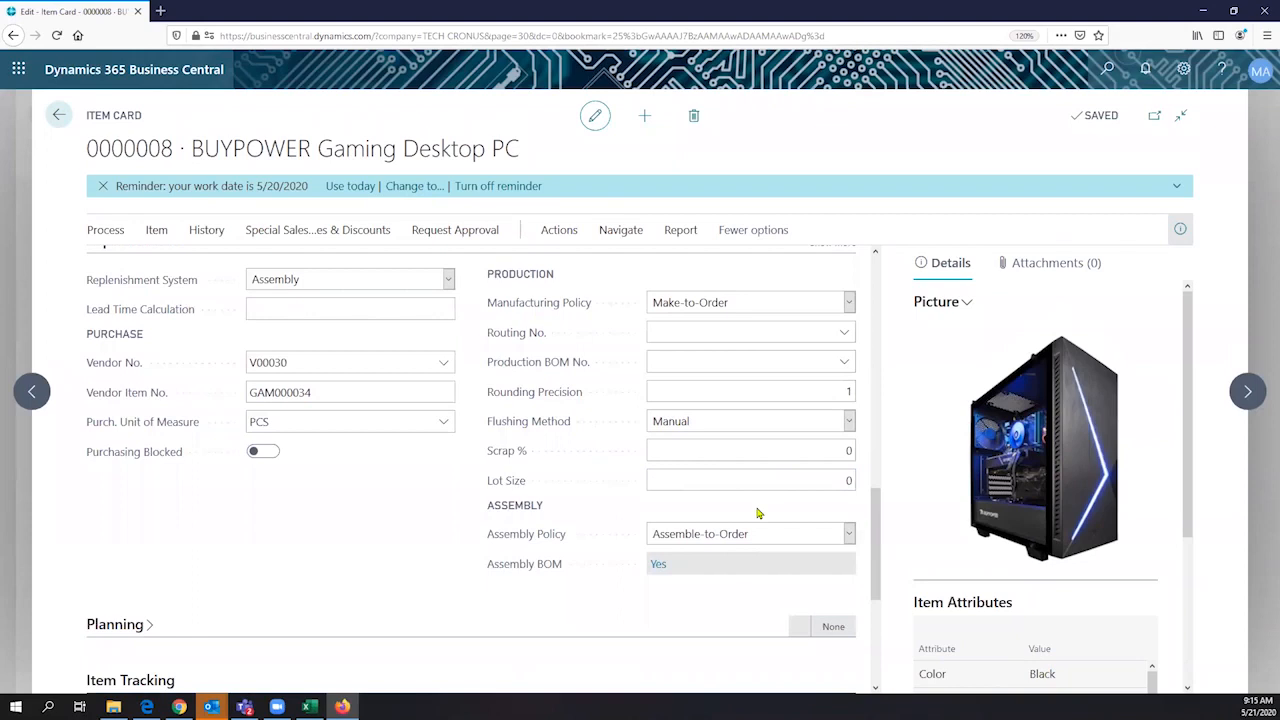
pyautogui.click(848, 535)
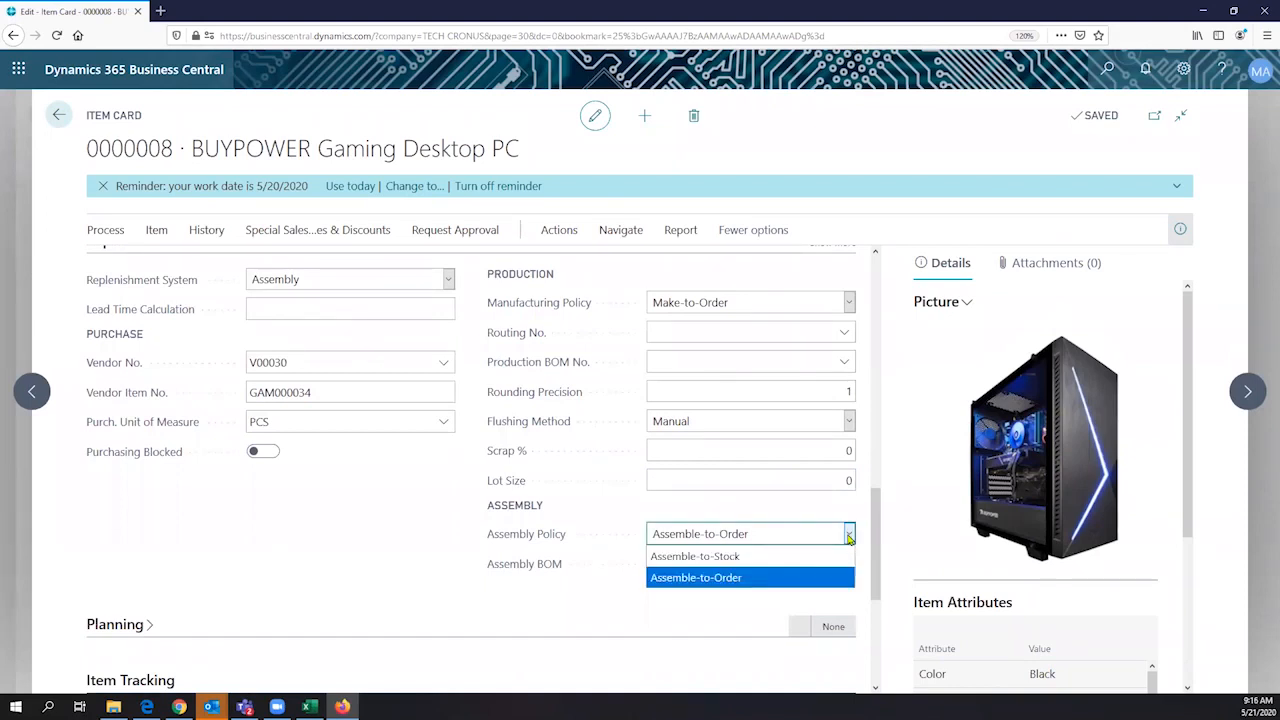
pyautogui.moveTo(505, 563)
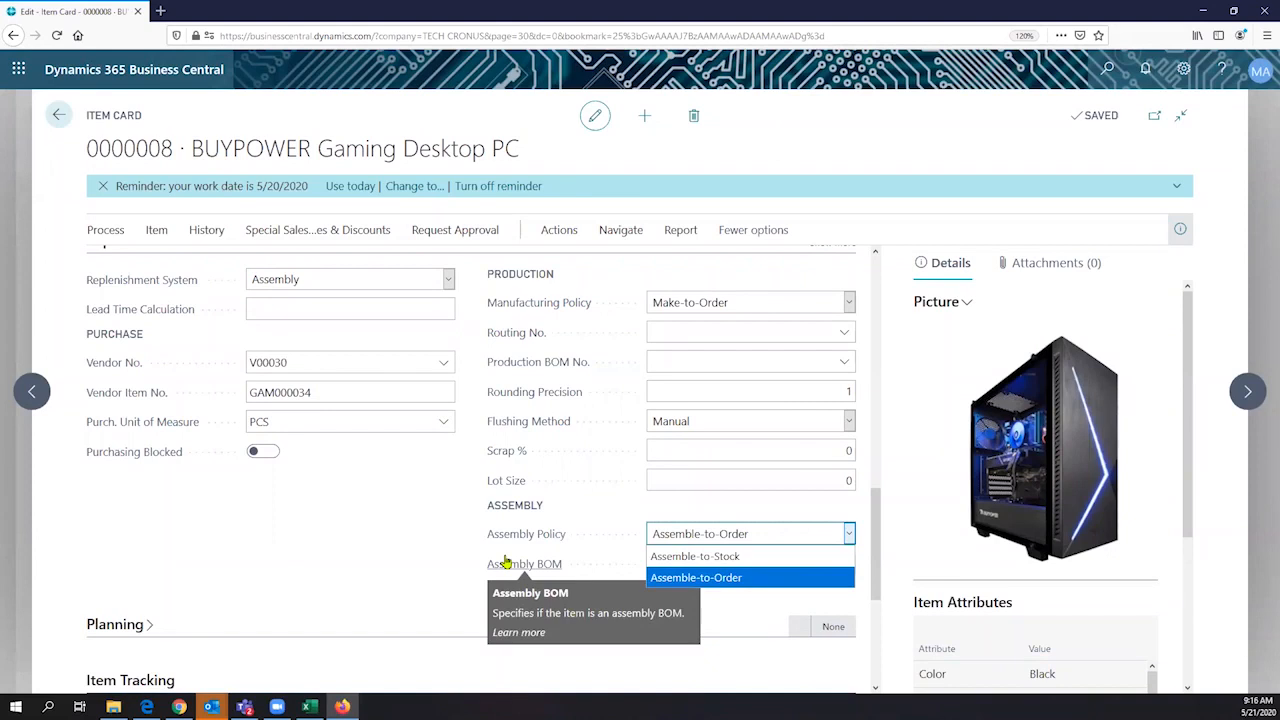
pyautogui.click(164, 609)
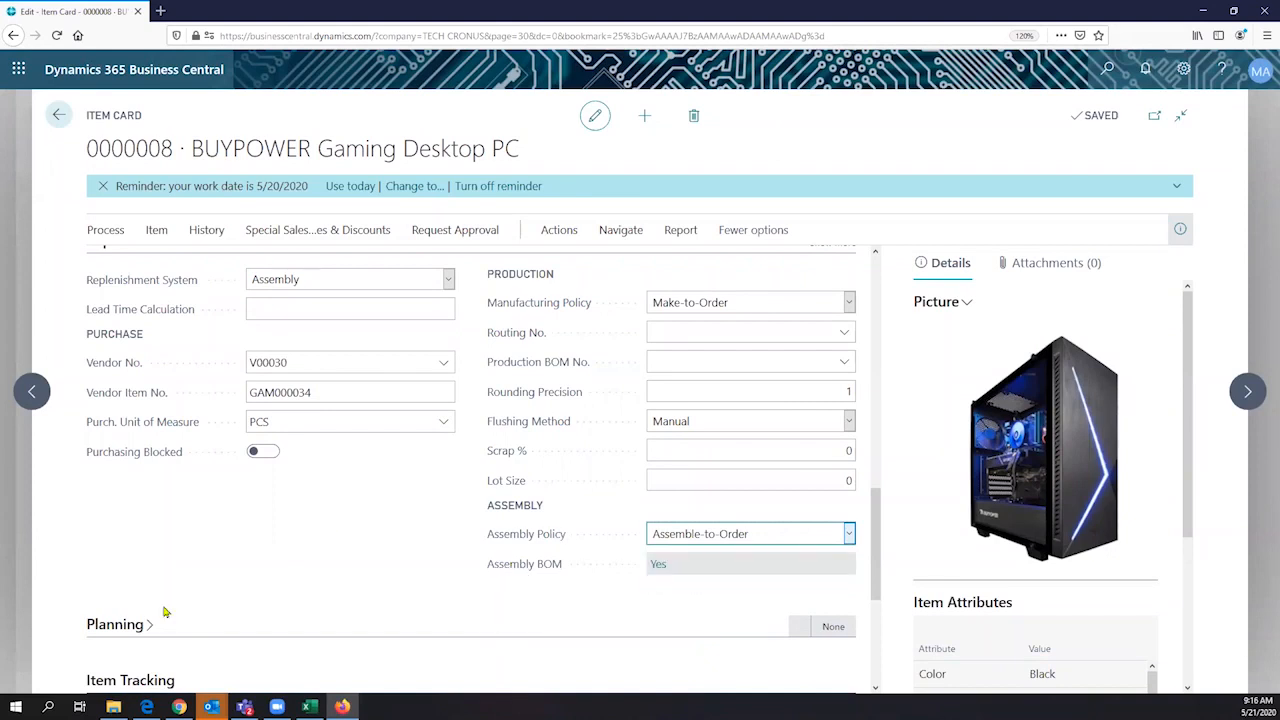
# - Expand the Planning section of the item card and examine its reordering and order tracking settings
pyautogui.click(127, 630)
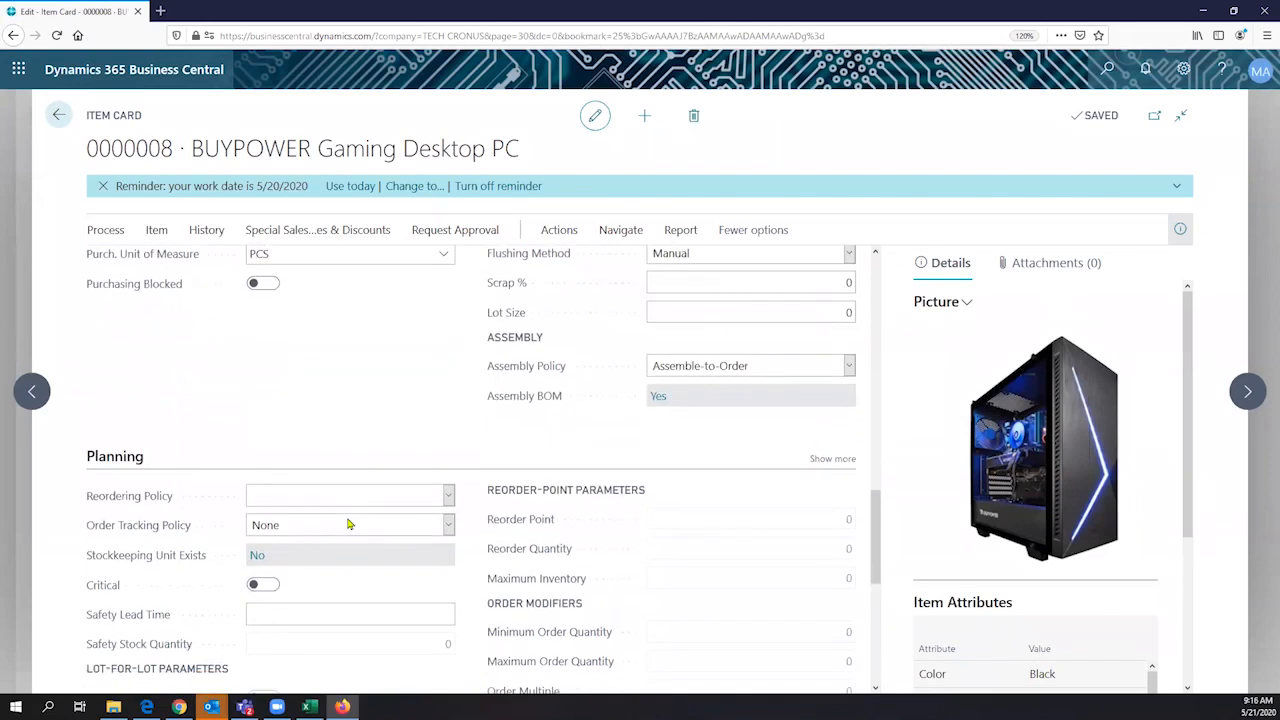
pyautogui.click(349, 524)
pyautogui.scroll(-1, 440, 516)
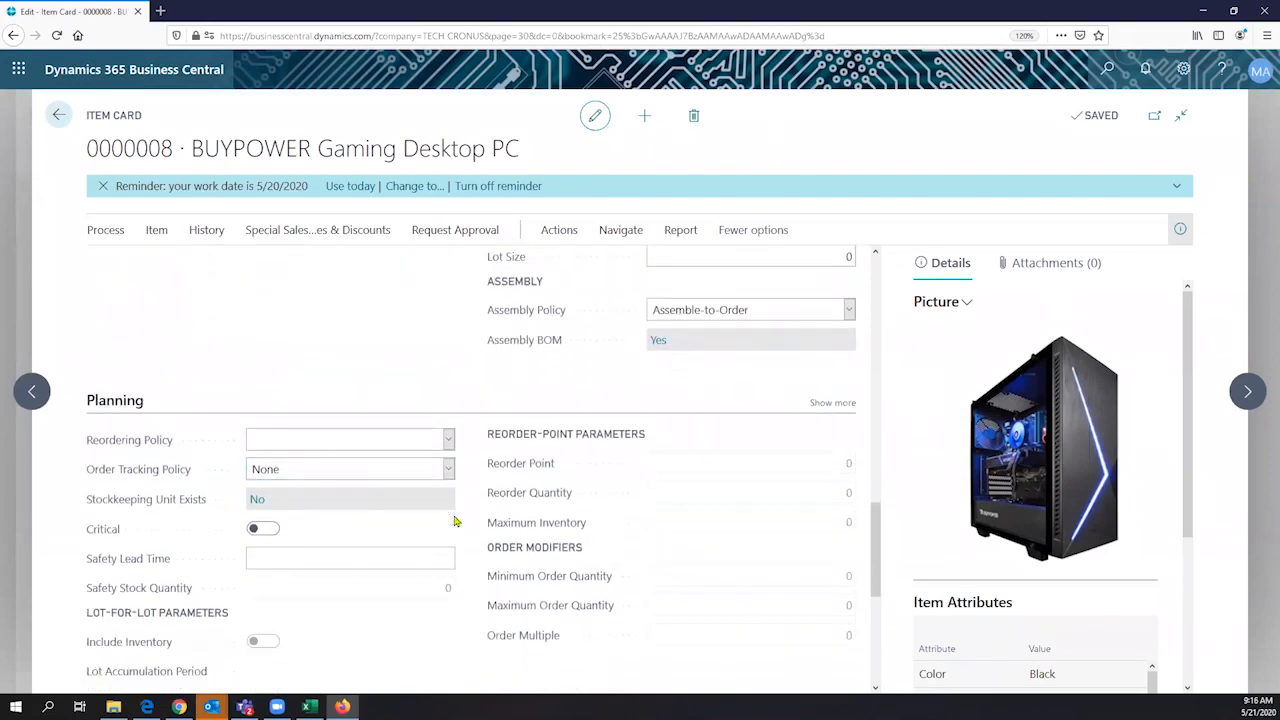
# - Look through the Reordering Policy choices in the Planning section and compare them with the item's Replenishment settings
pyautogui.scroll(-1, 454, 521)
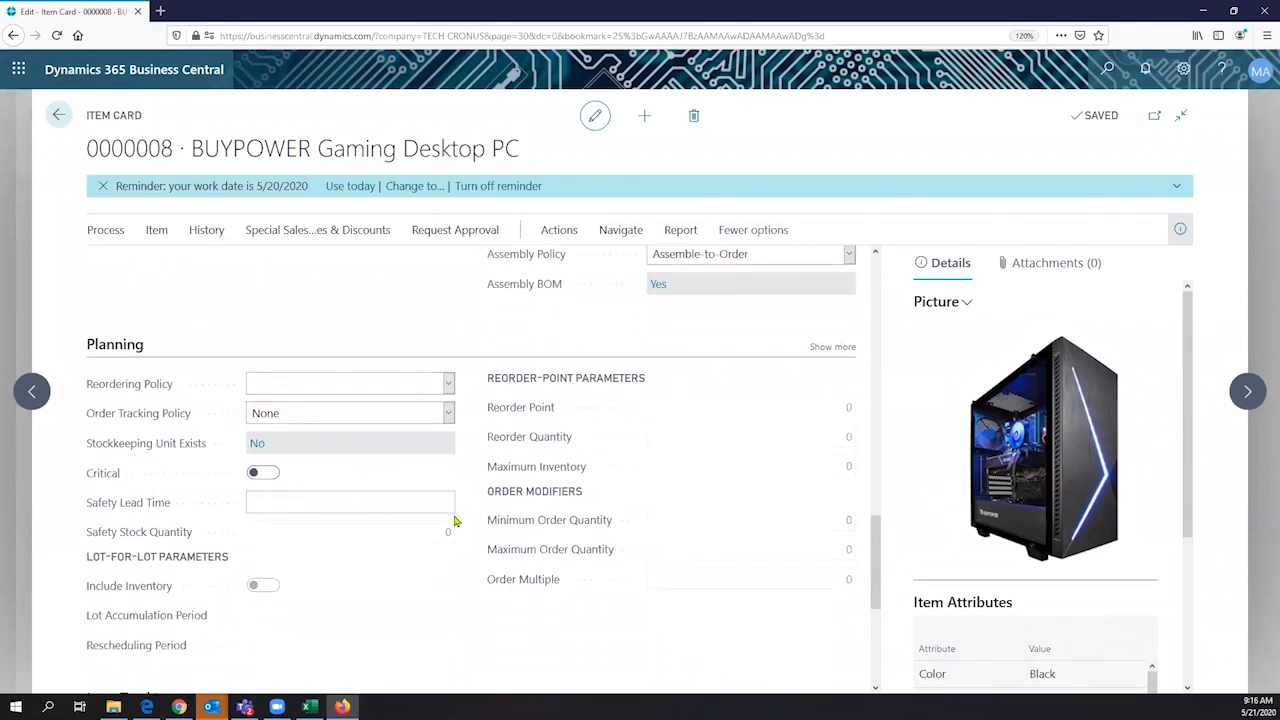
pyautogui.click(449, 386)
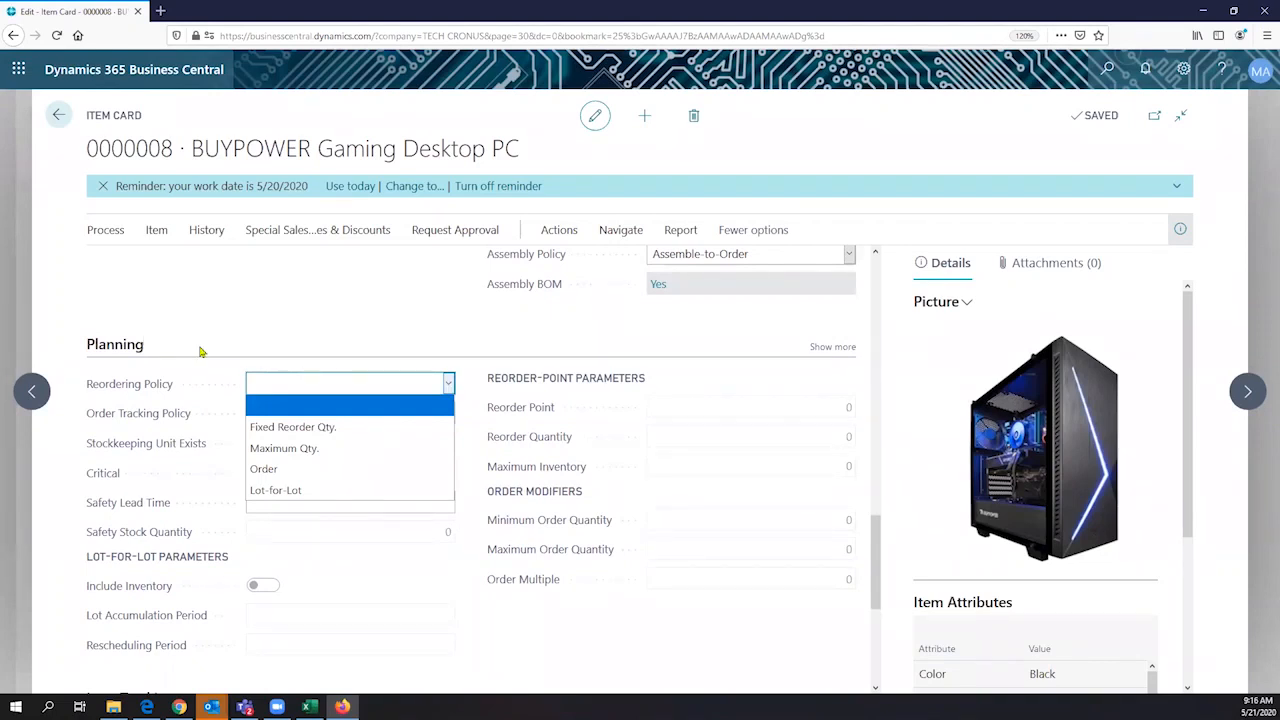
pyautogui.scroll(4, 89, 360)
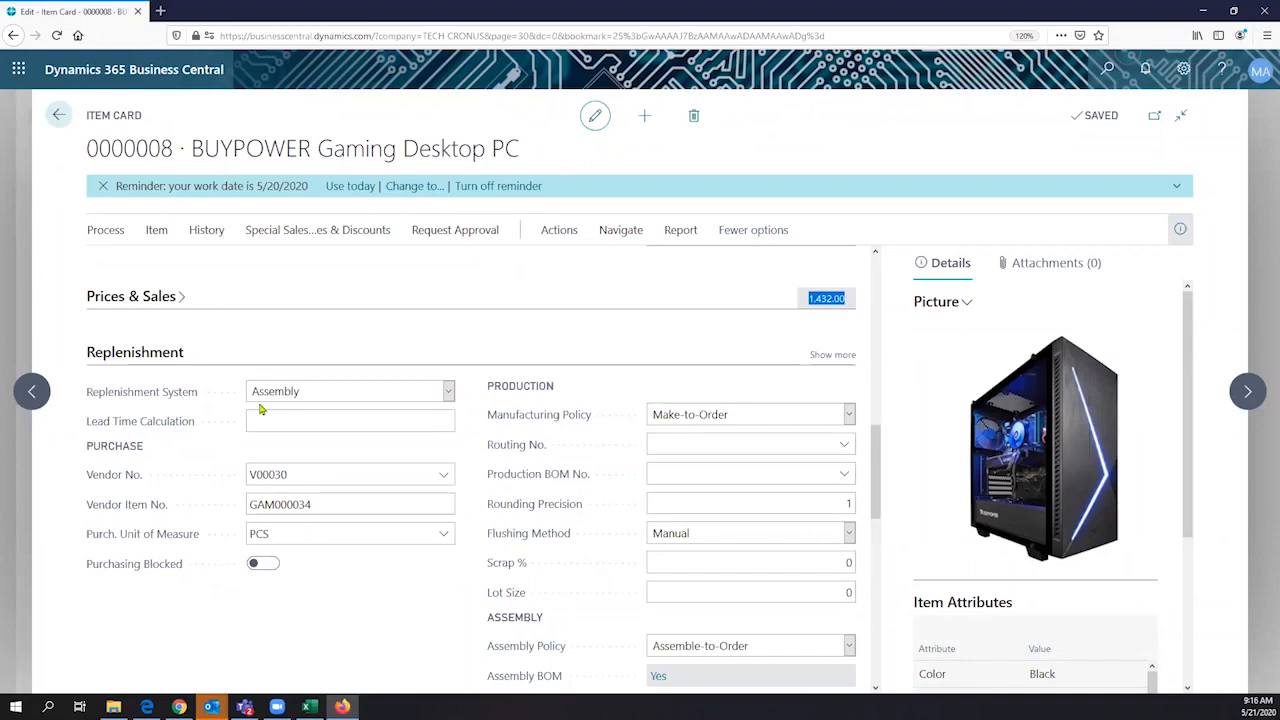
pyautogui.scroll(-4, 260, 408)
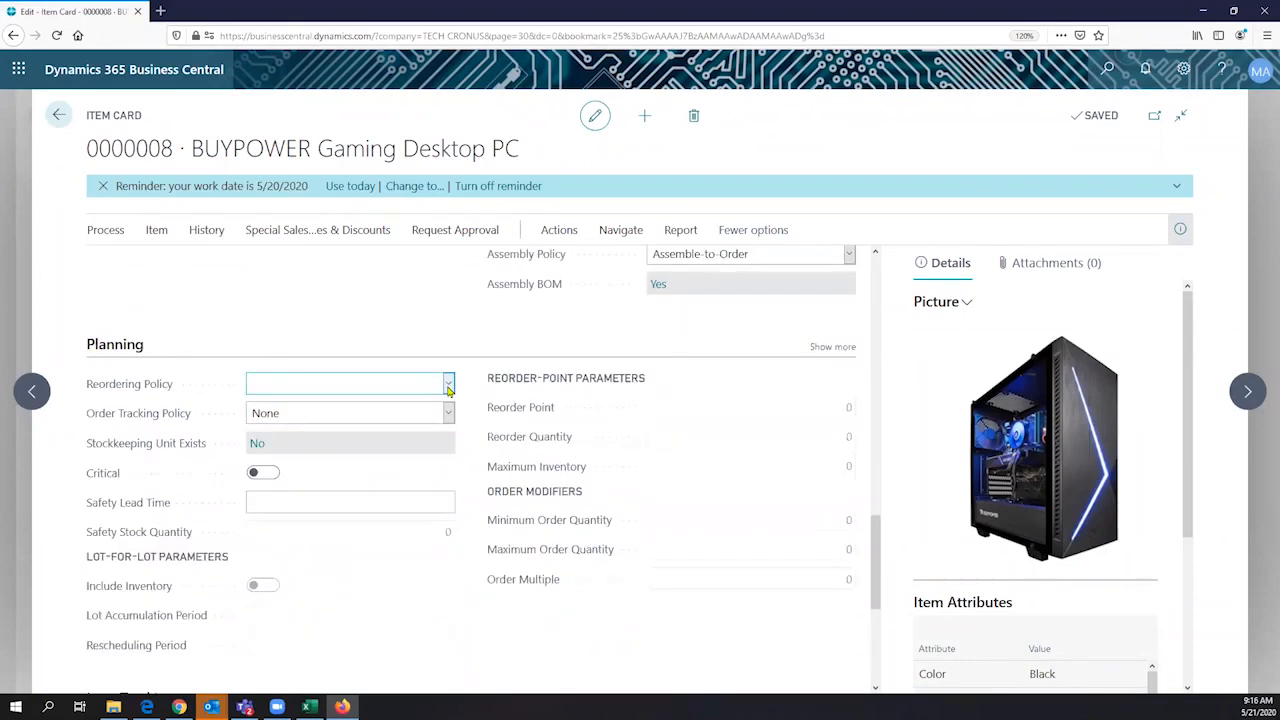
pyautogui.click(449, 386)
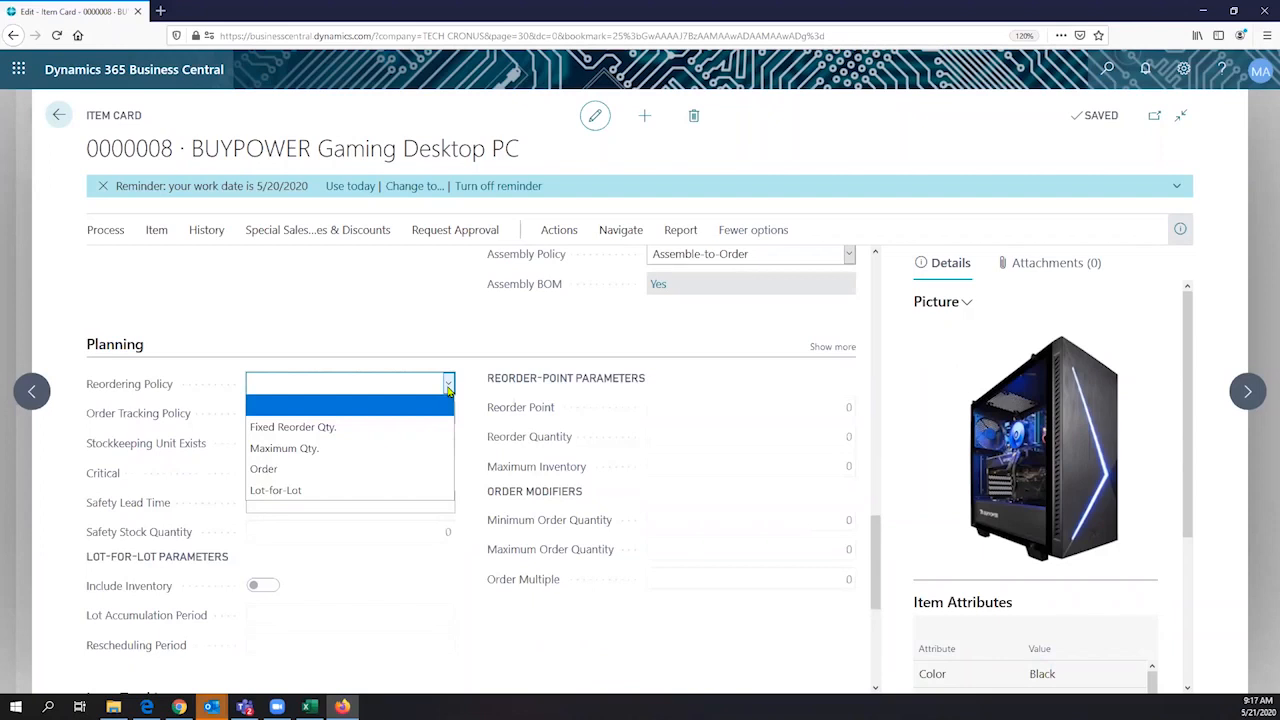
pyautogui.click(425, 387)
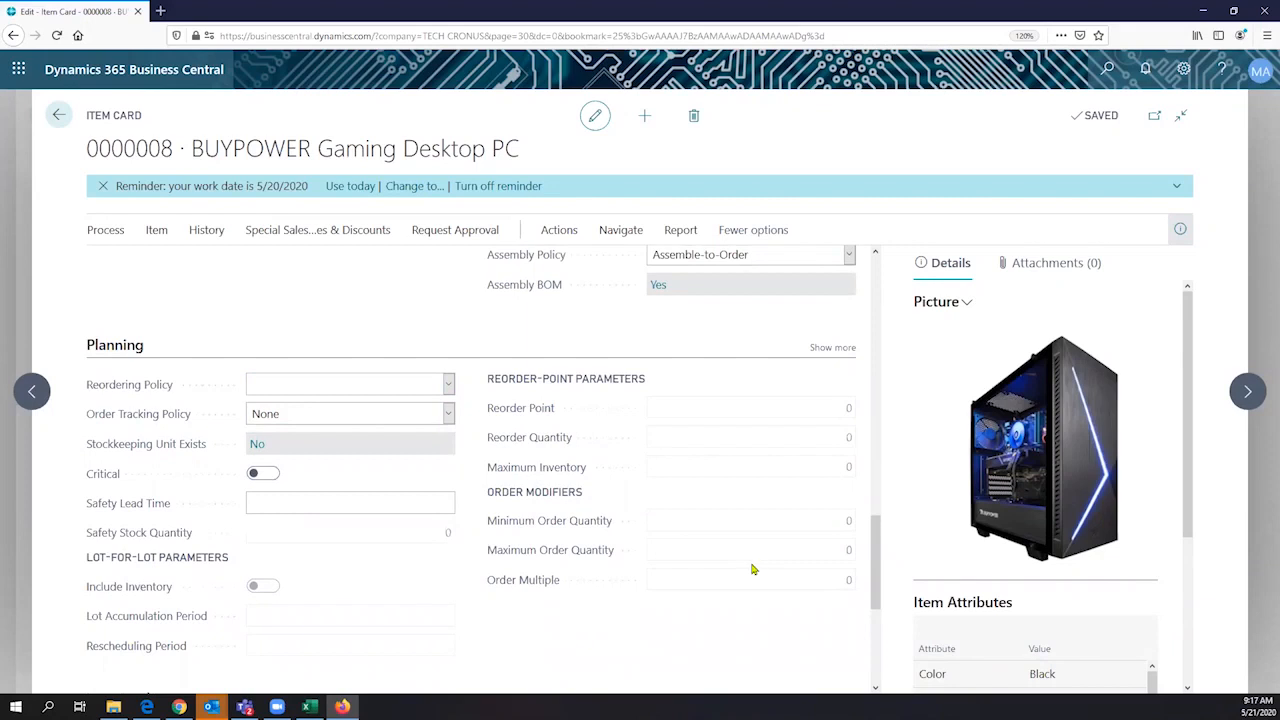
# - Open the assembly BOM of the BUYPOWER Gaming Desktop PC from its item card
pyautogui.scroll(5, 753, 569)
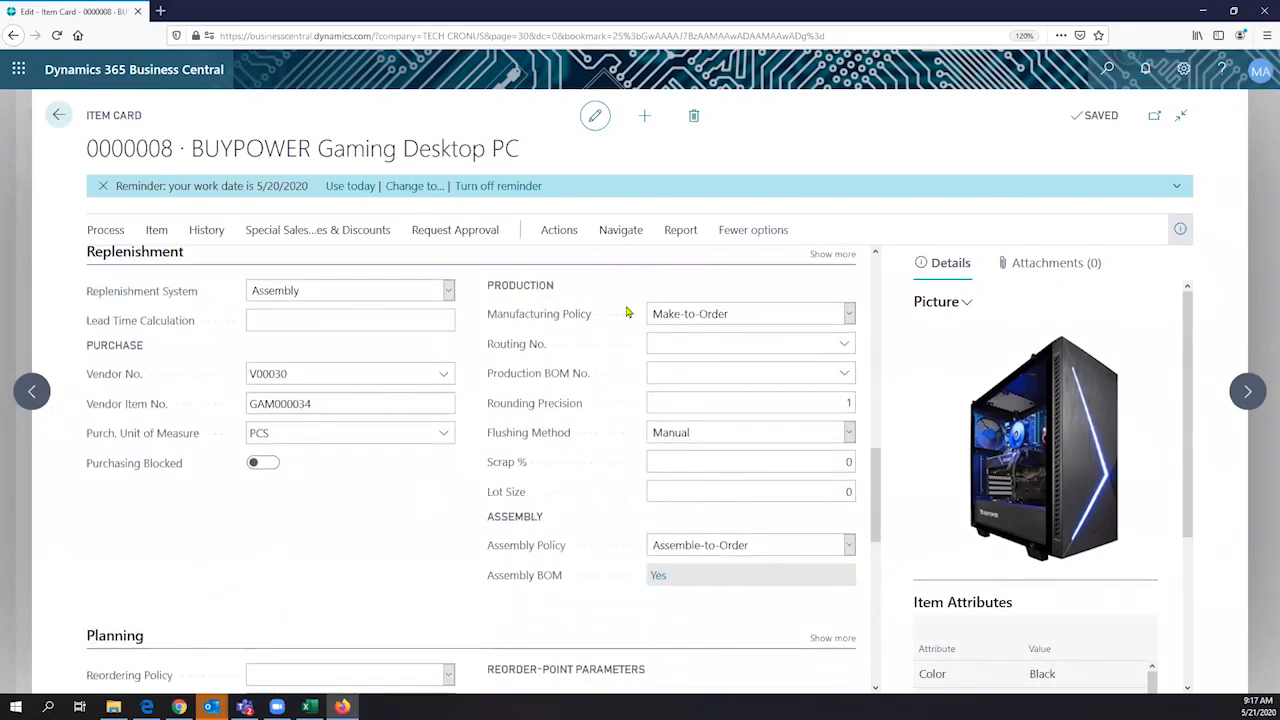
pyautogui.scroll(5, 629, 312)
pyautogui.scroll(5, 755, 256)
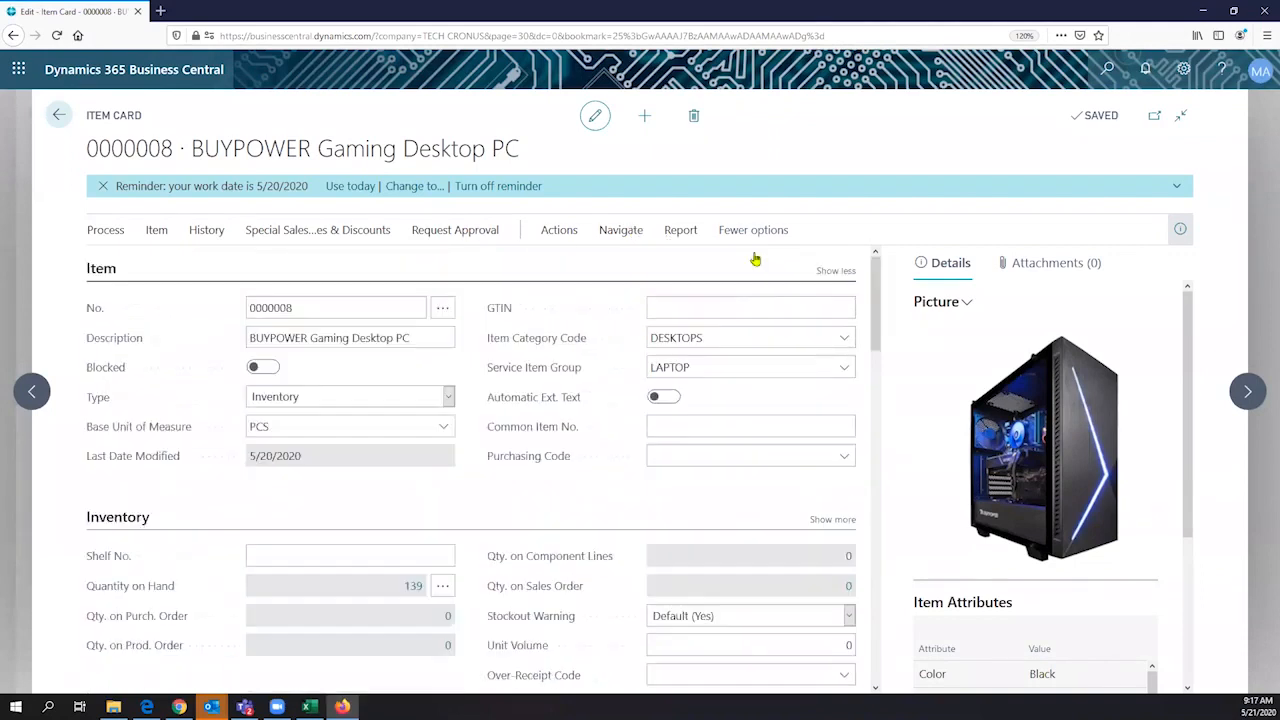
pyautogui.click(621, 230)
pyautogui.click(755, 263)
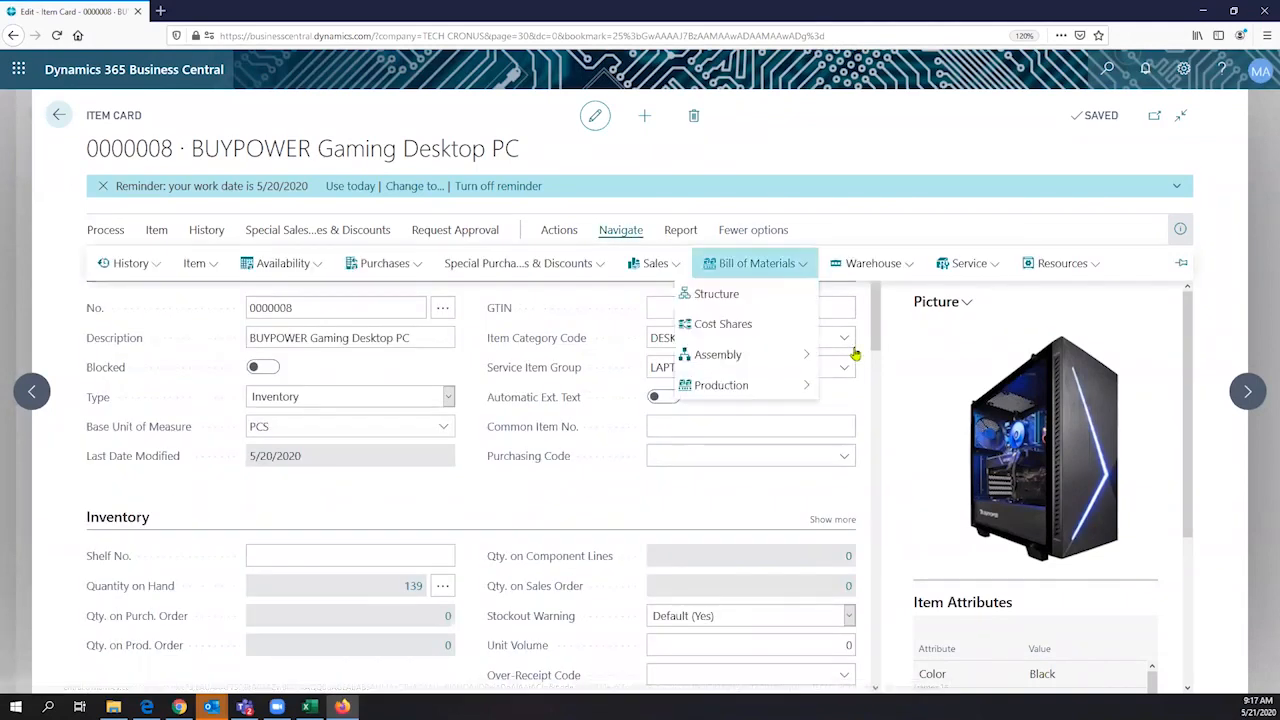
pyautogui.moveTo(764, 355)
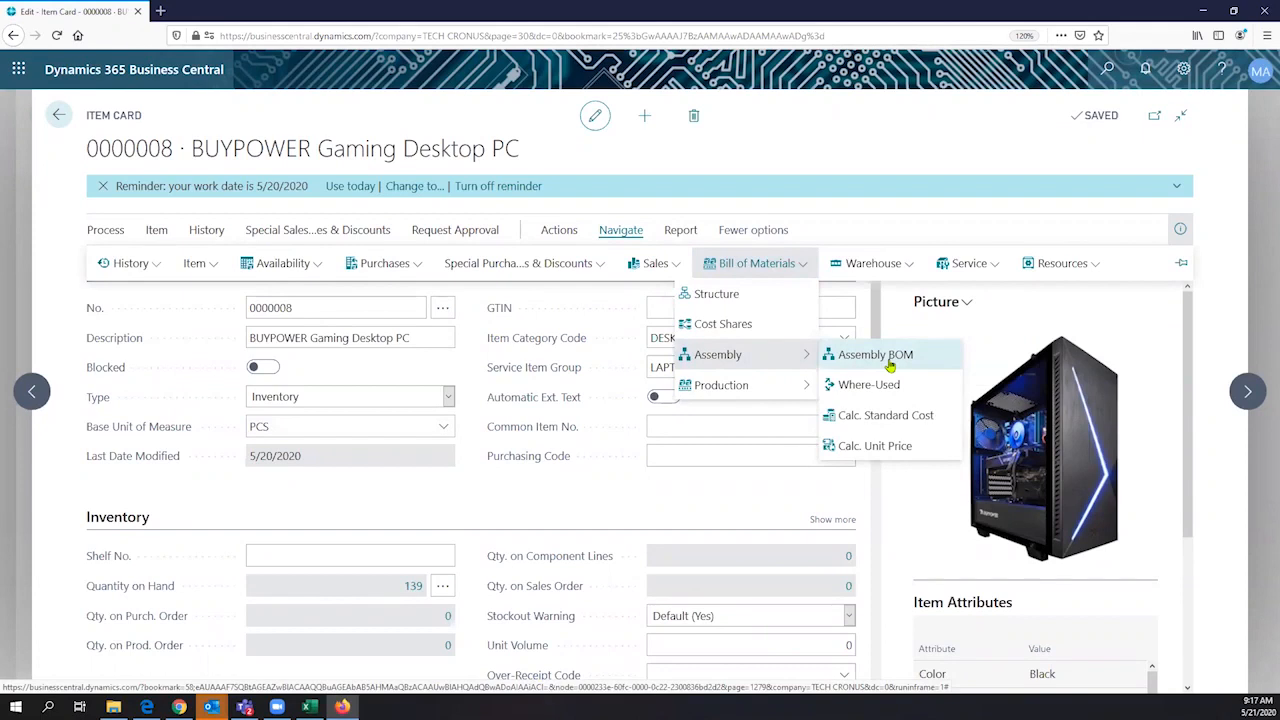
pyautogui.click(889, 365)
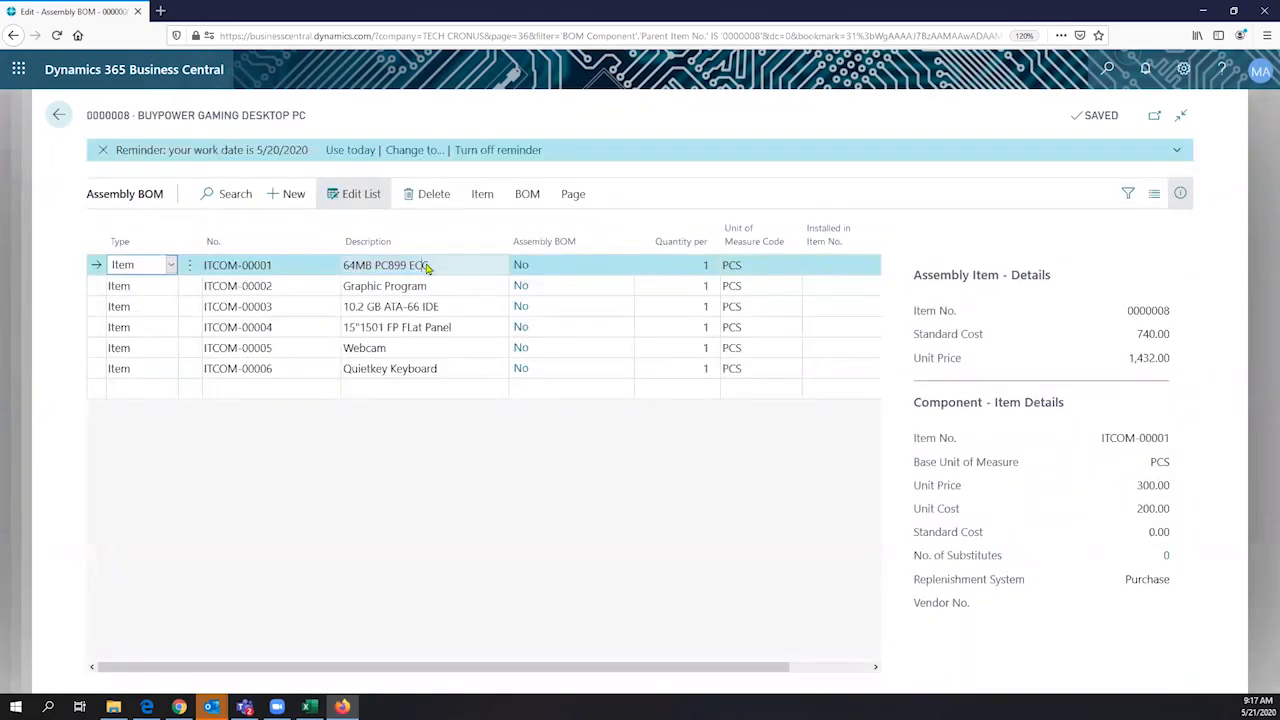
# - Go through the BOM component lines from 64MB PC899 ECC to Webcam, examining each component's item details
pyautogui.click(432, 266)
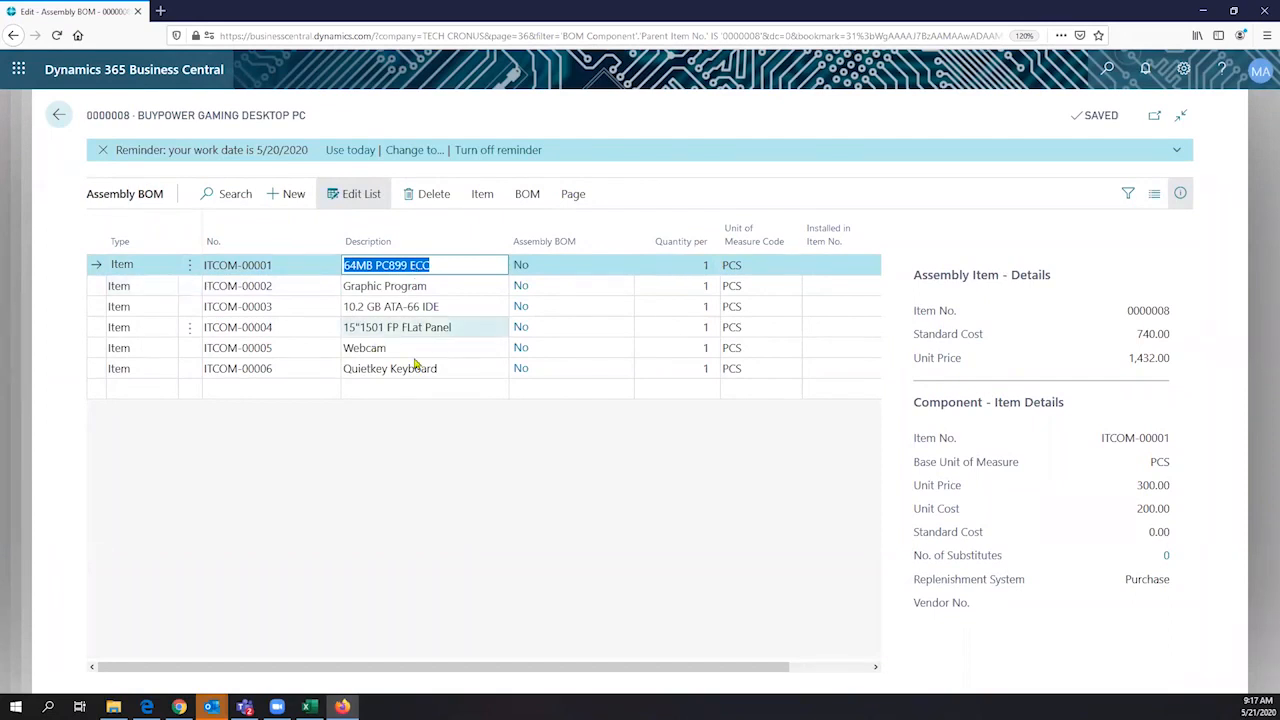
pyautogui.click(398, 285)
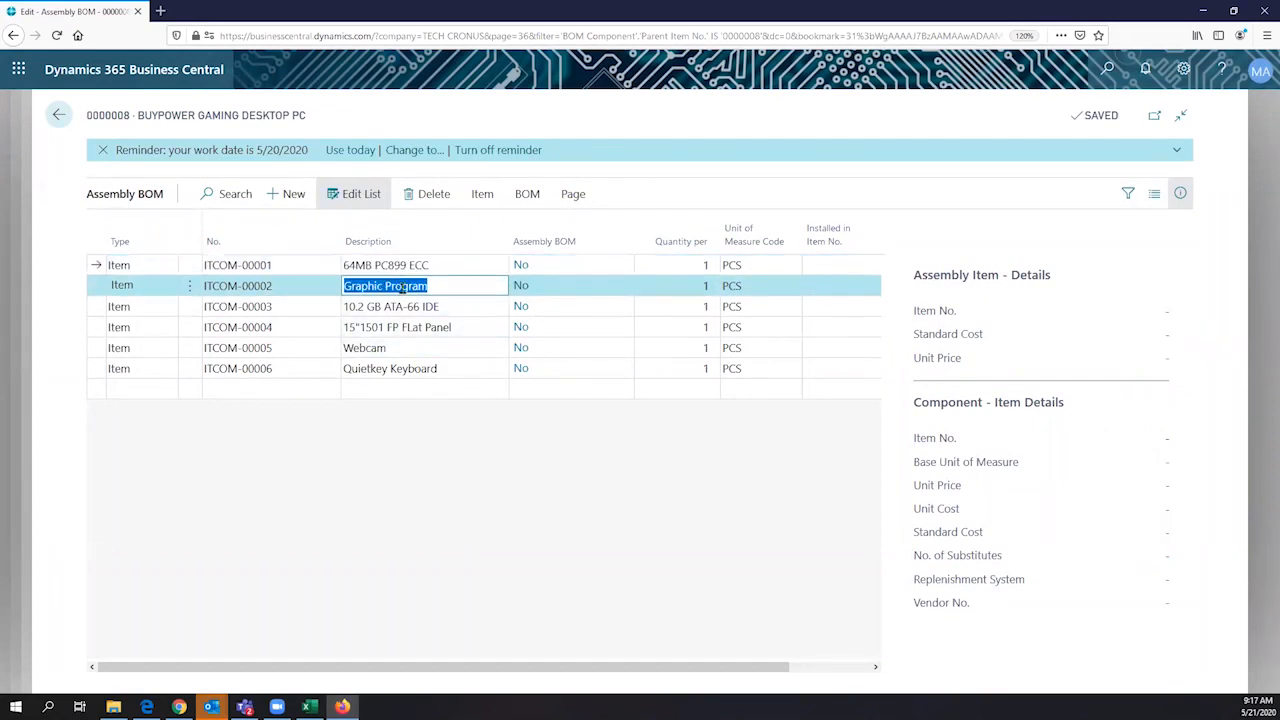
pyautogui.click(412, 306)
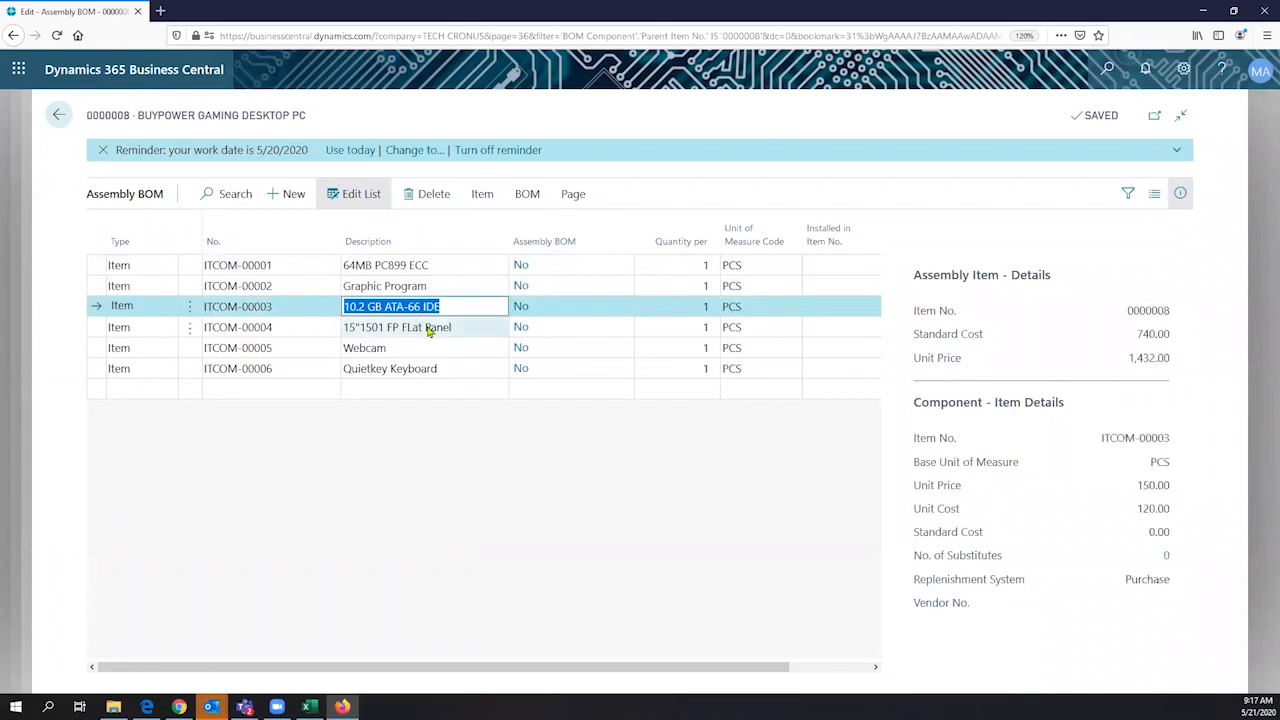
pyautogui.click(428, 331)
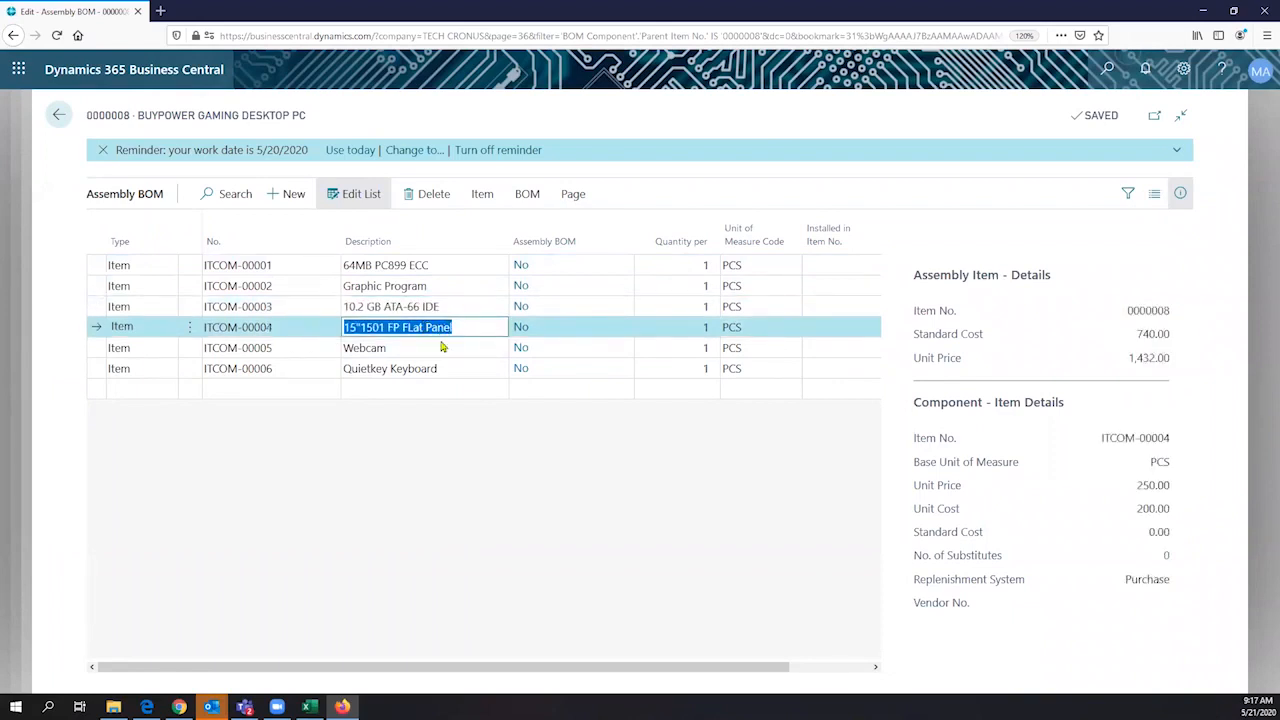
pyautogui.click(437, 346)
pyautogui.click(437, 346)
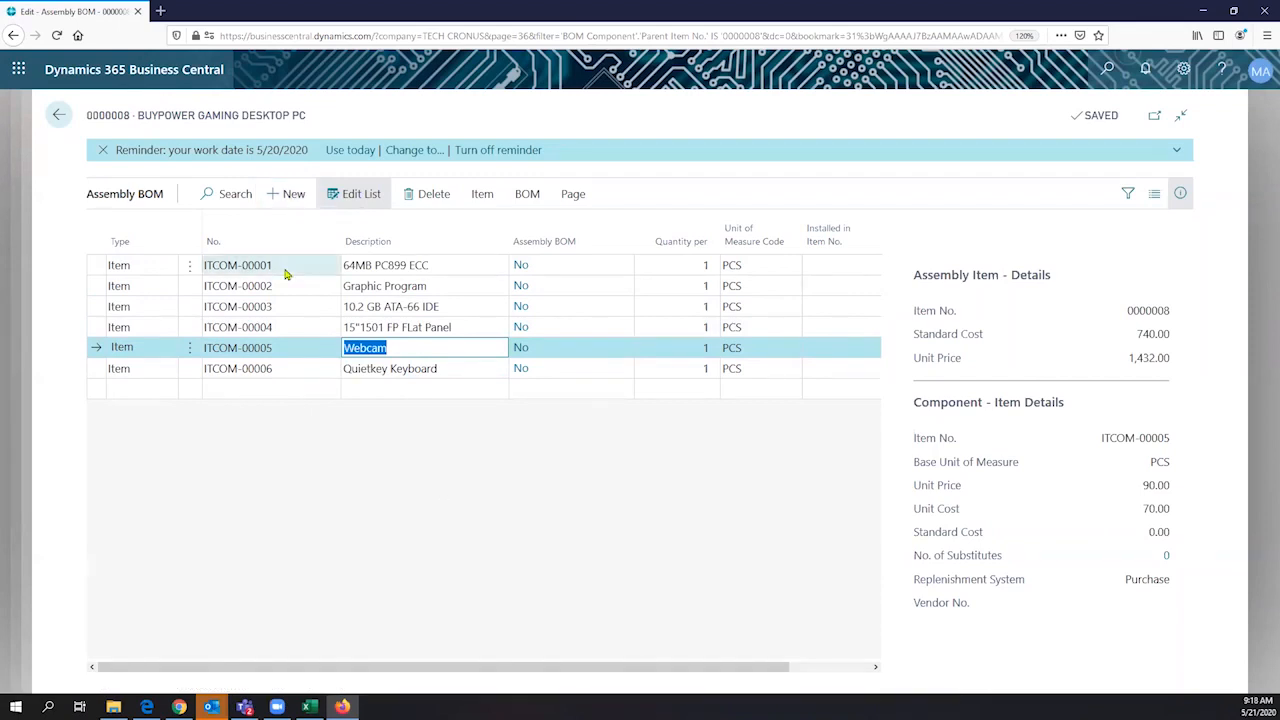
# - Examine the components' Quantity per values and the unit of measure choices for ITCOM-00001
pyautogui.click(679, 263)
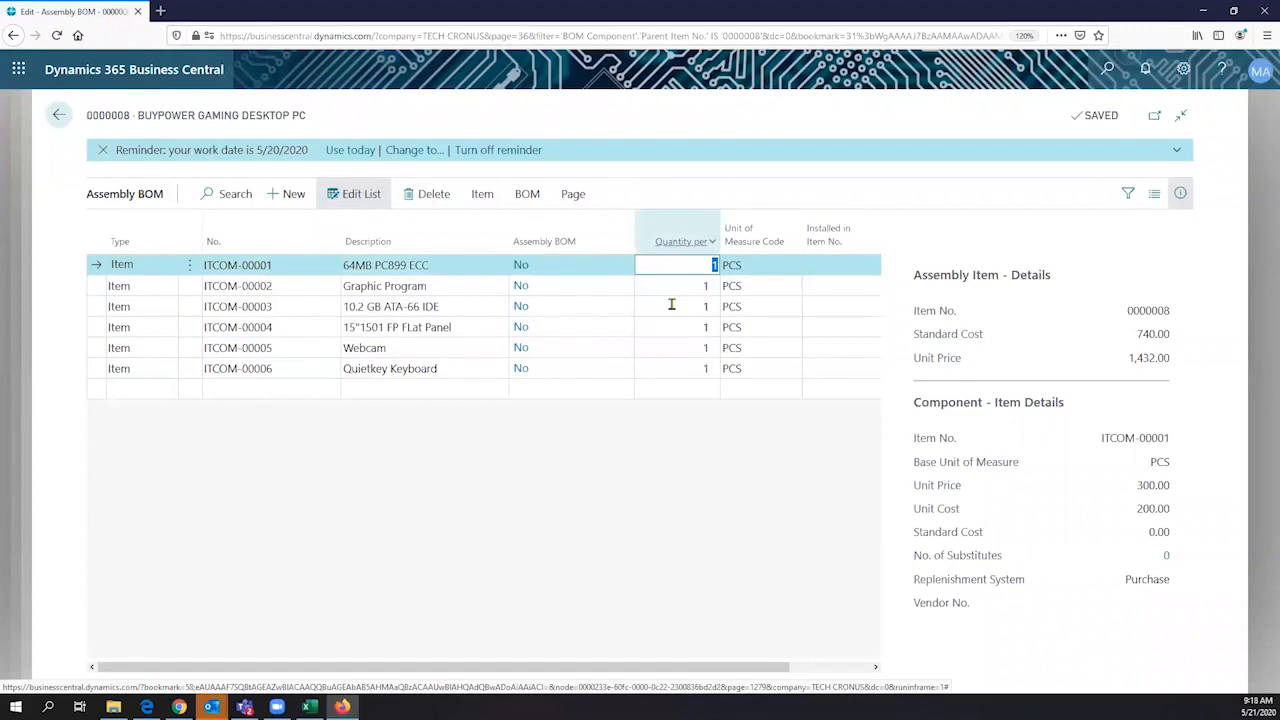
pyautogui.click(671, 304)
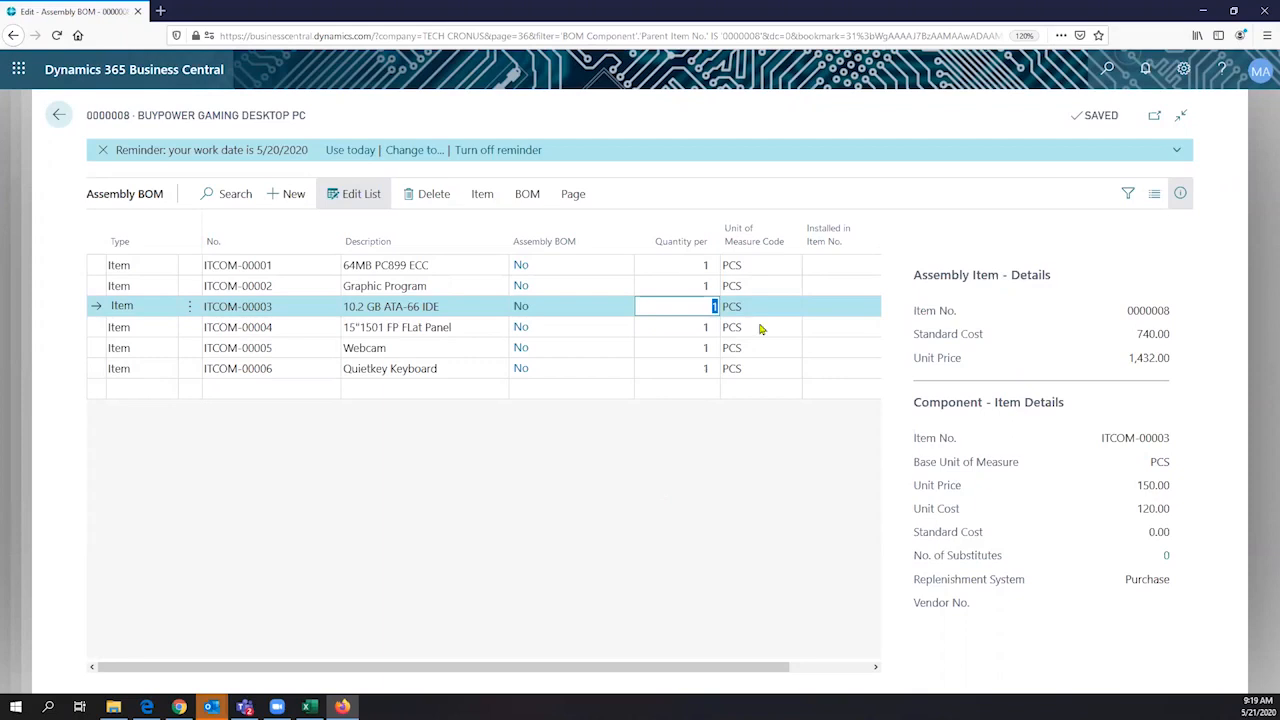
pyautogui.click(786, 268)
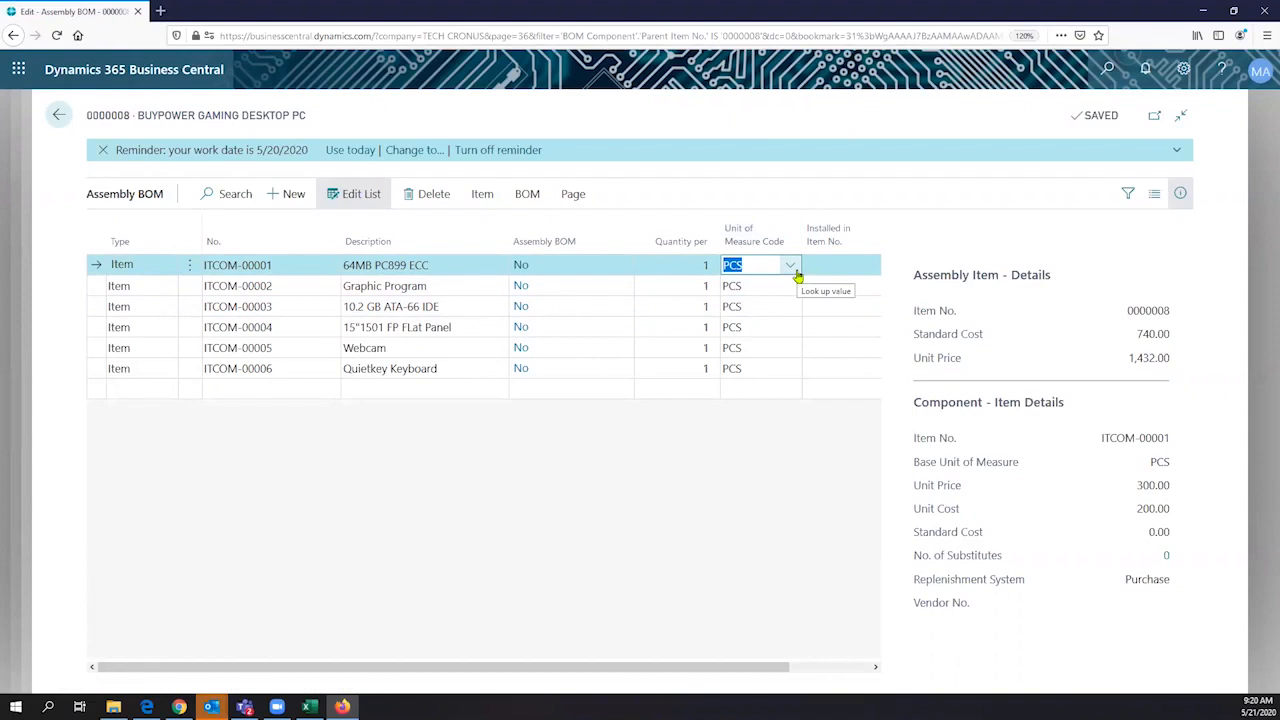
pyautogui.click(792, 268)
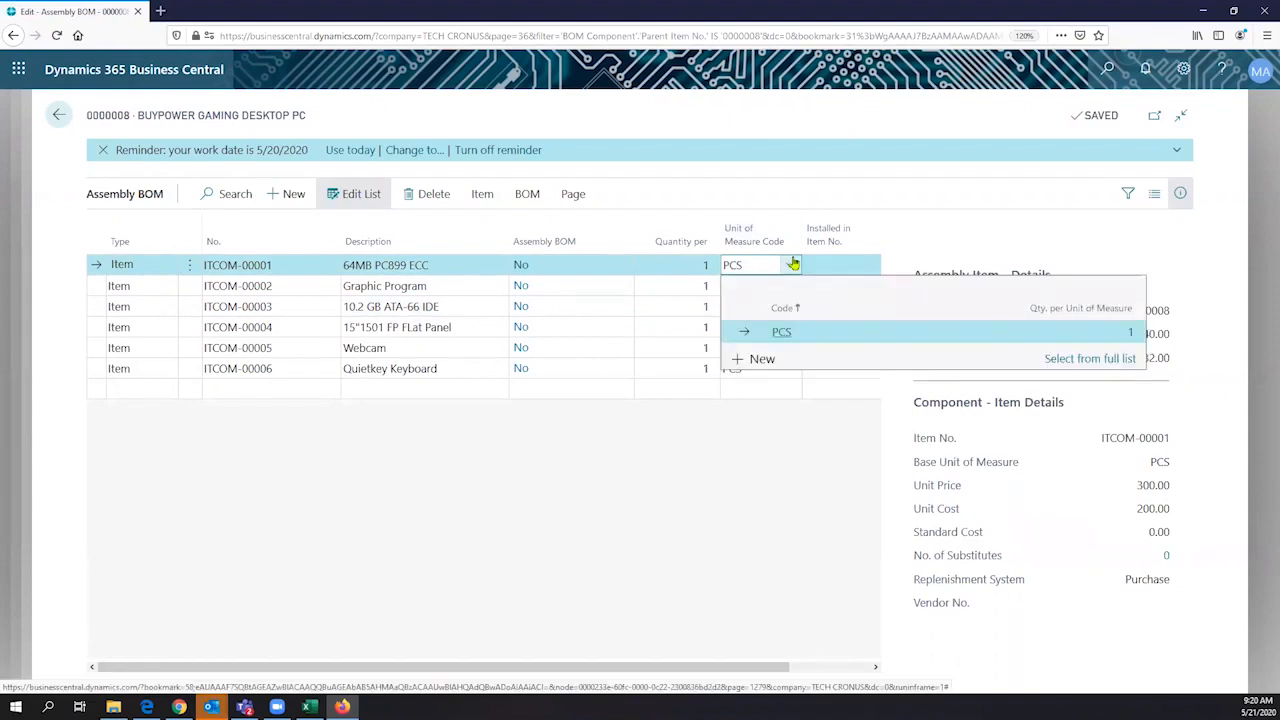
pyautogui.click(779, 198)
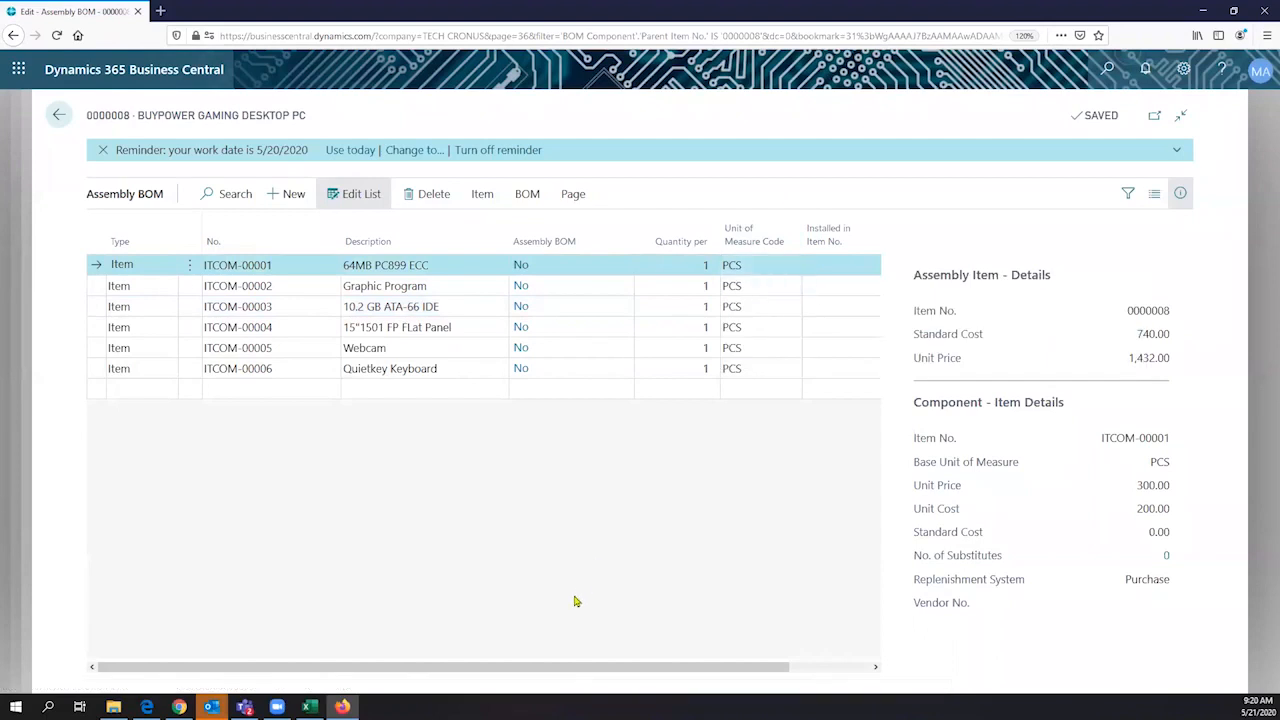
pyautogui.moveTo(577, 670); pyautogui.dragTo(434, 563)
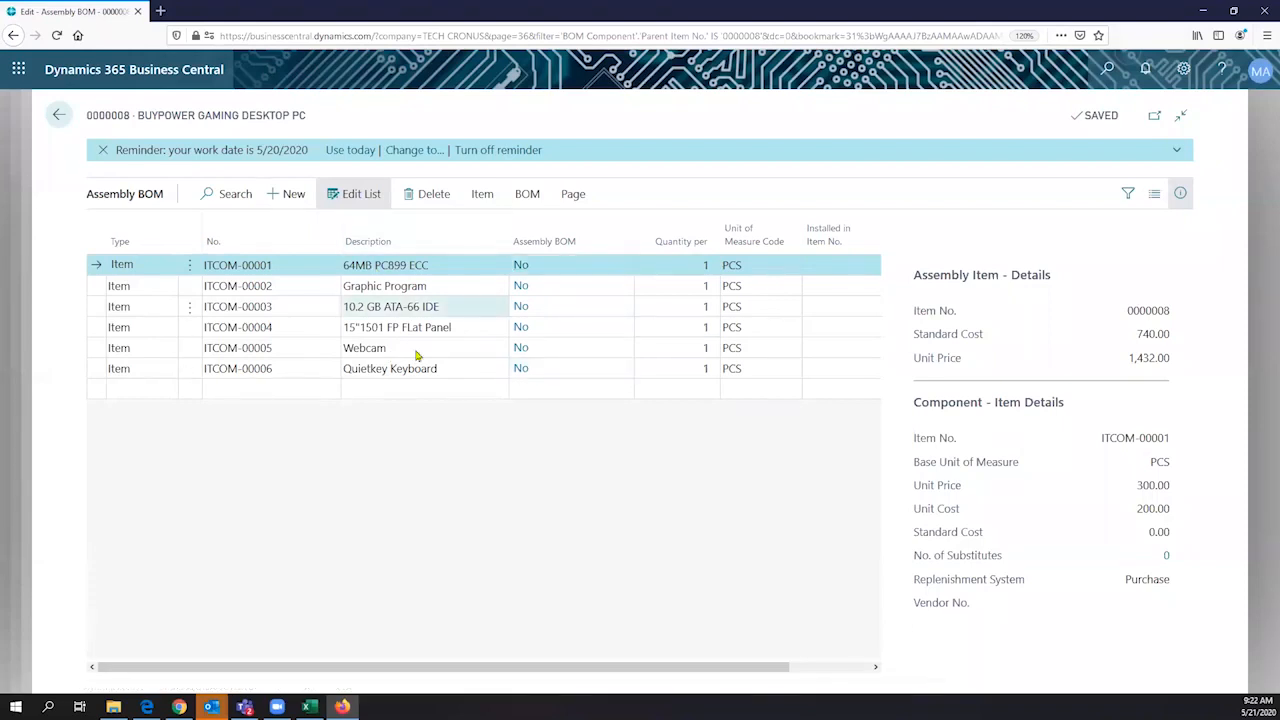
# - Look through the component item and BOM functions of the assembly BOM, including Calc. Standard Cost
pyautogui.click(481, 196)
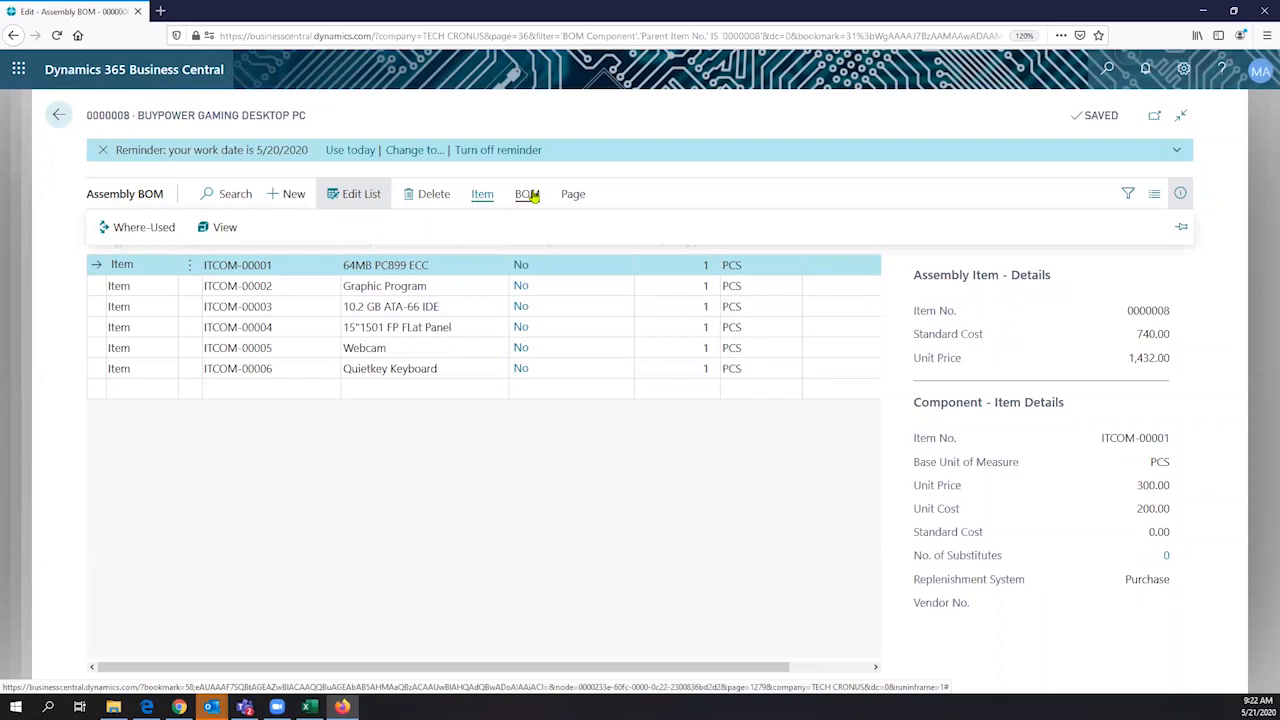
pyautogui.click(530, 196)
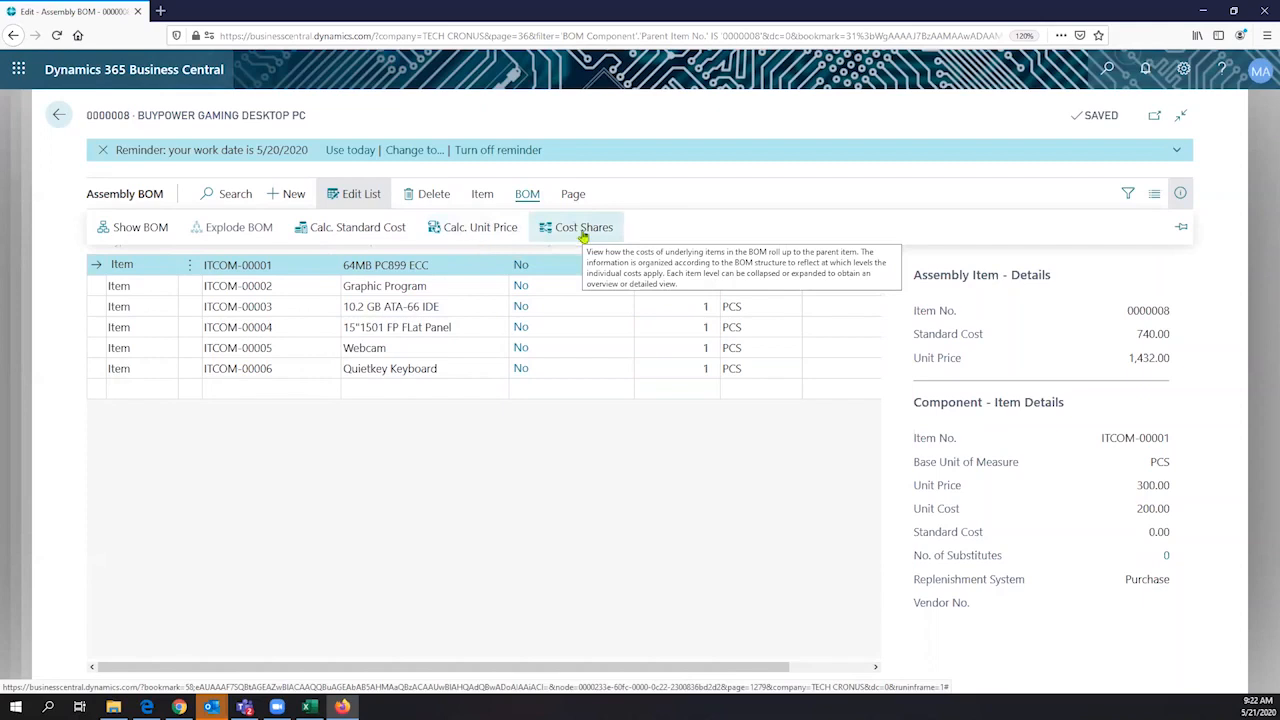
pyautogui.click(372, 232)
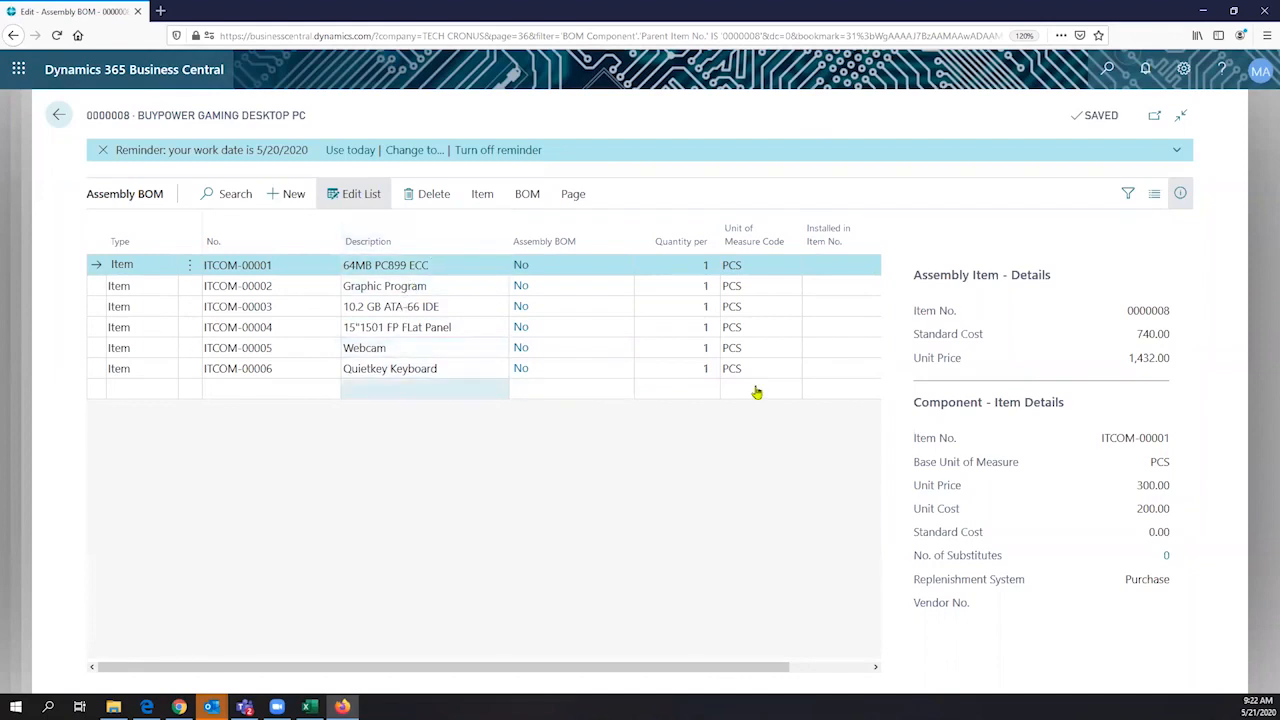
# - Open the assembly BOM's cost shares and preview the BOM Cost Share Distribution report for item 0000008
pyautogui.click(482, 196)
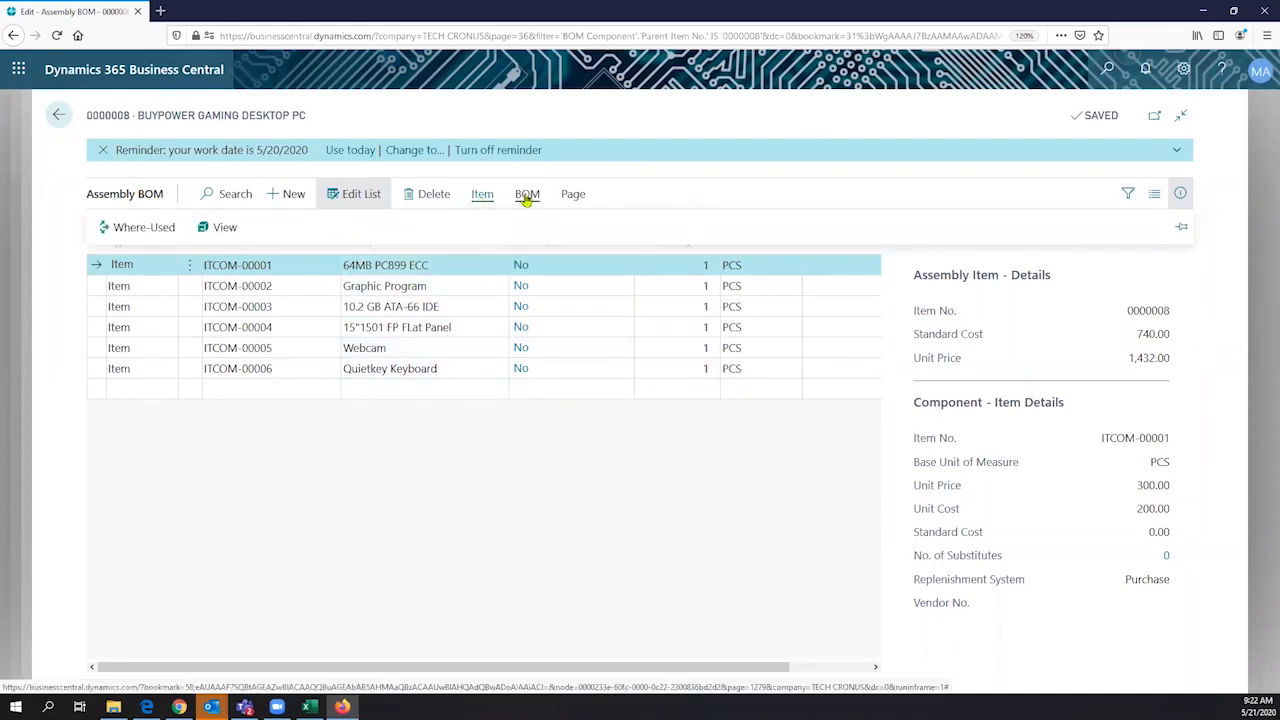
pyautogui.click(527, 196)
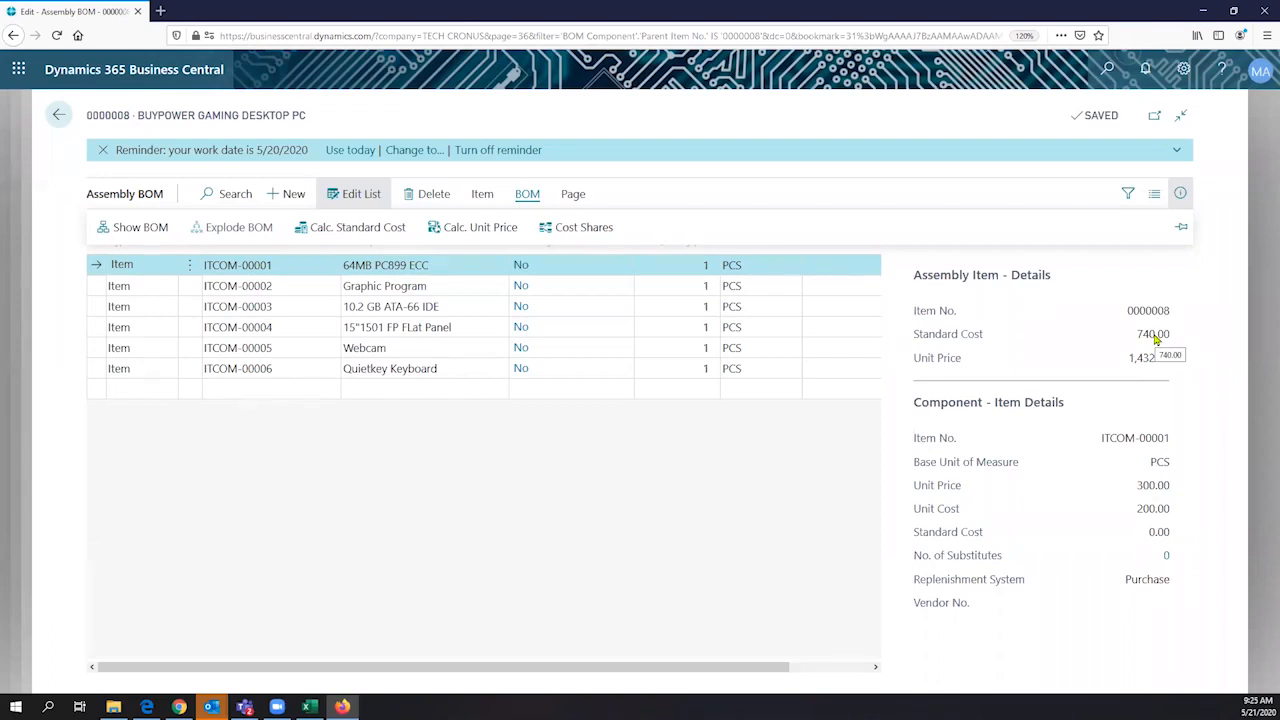
pyautogui.click(577, 227)
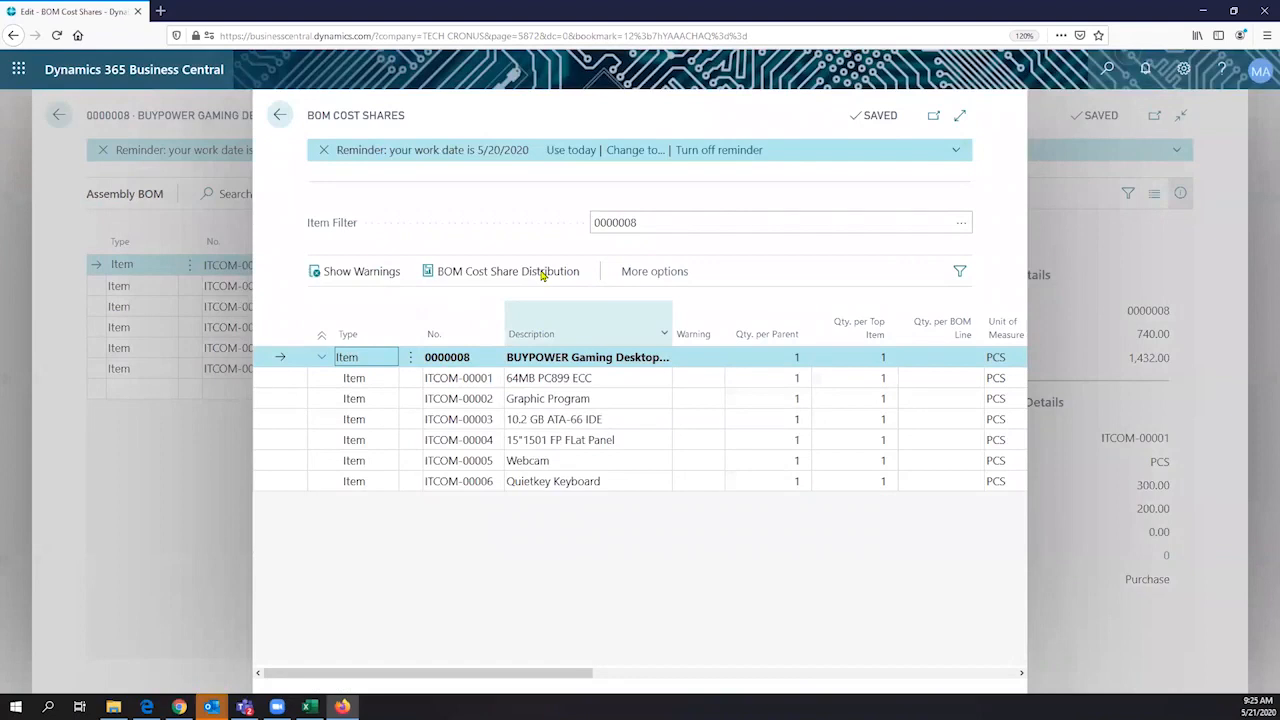
pyautogui.click(541, 275)
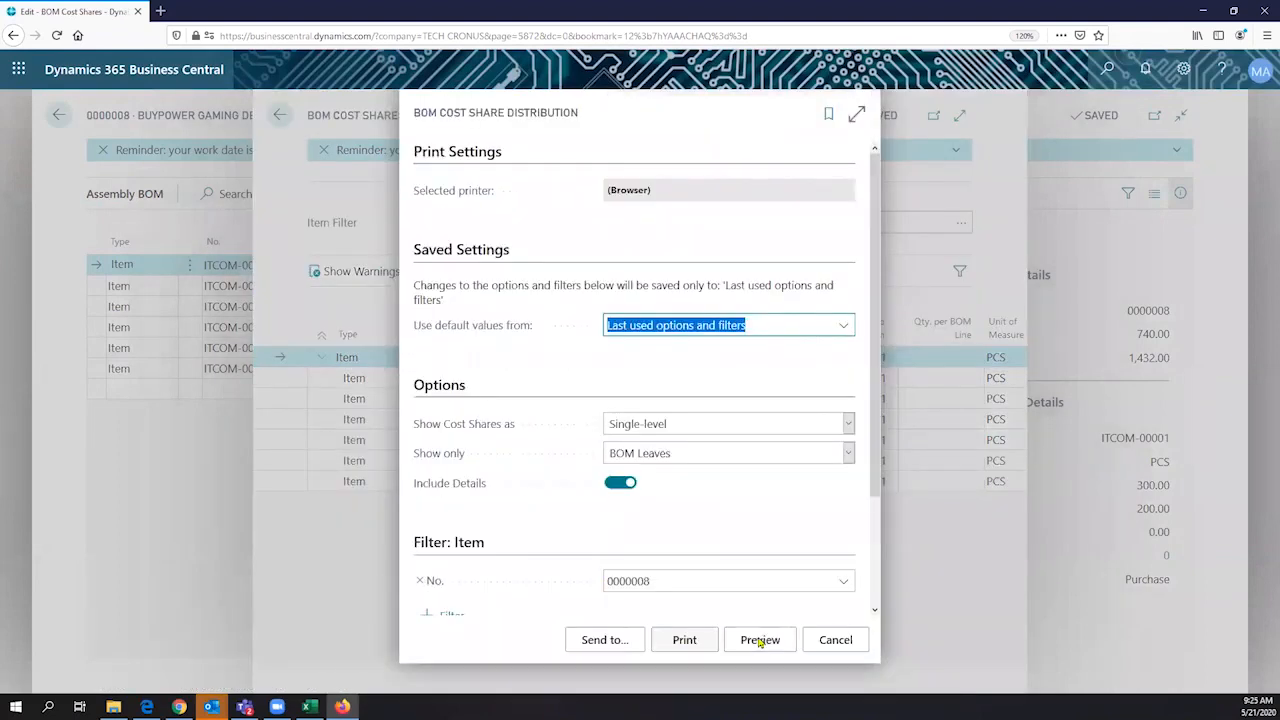
pyautogui.click(760, 641)
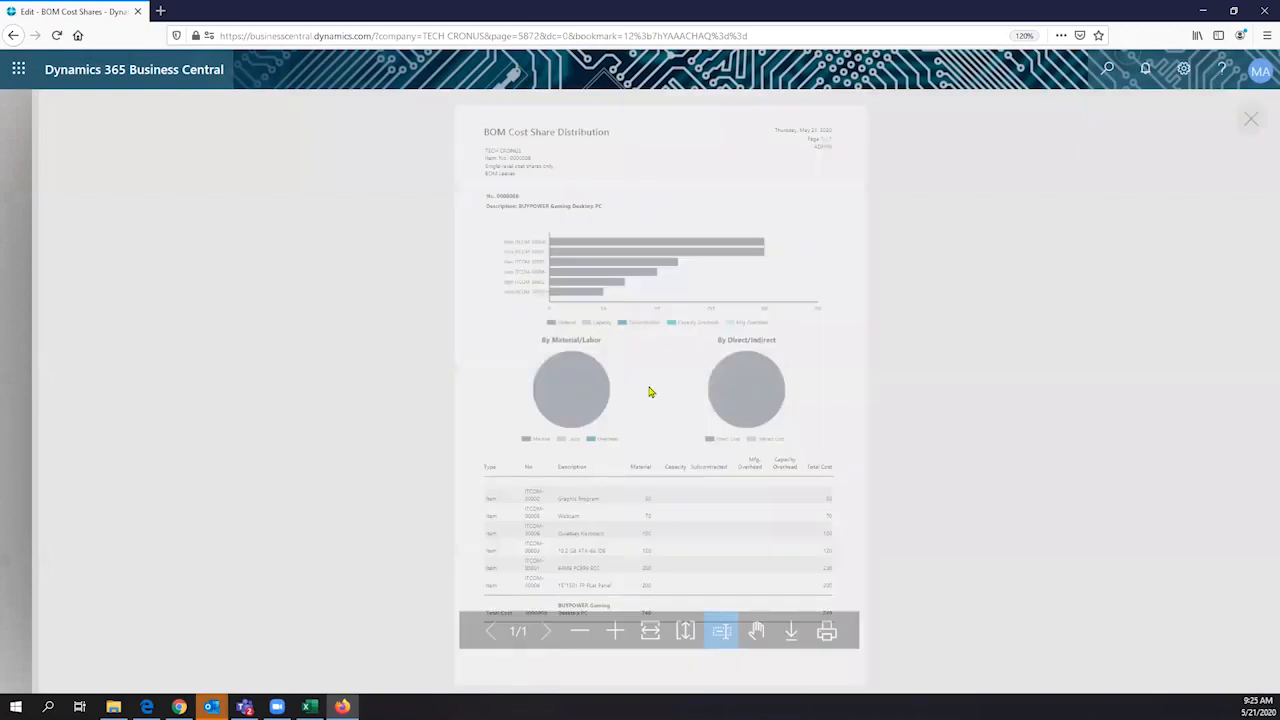
# - Enlarge the BOM Cost Share Distribution preview and examine its component cost chart, legend and cost breakdowns
pyautogui.click(611, 635)
pyautogui.click(614, 628)
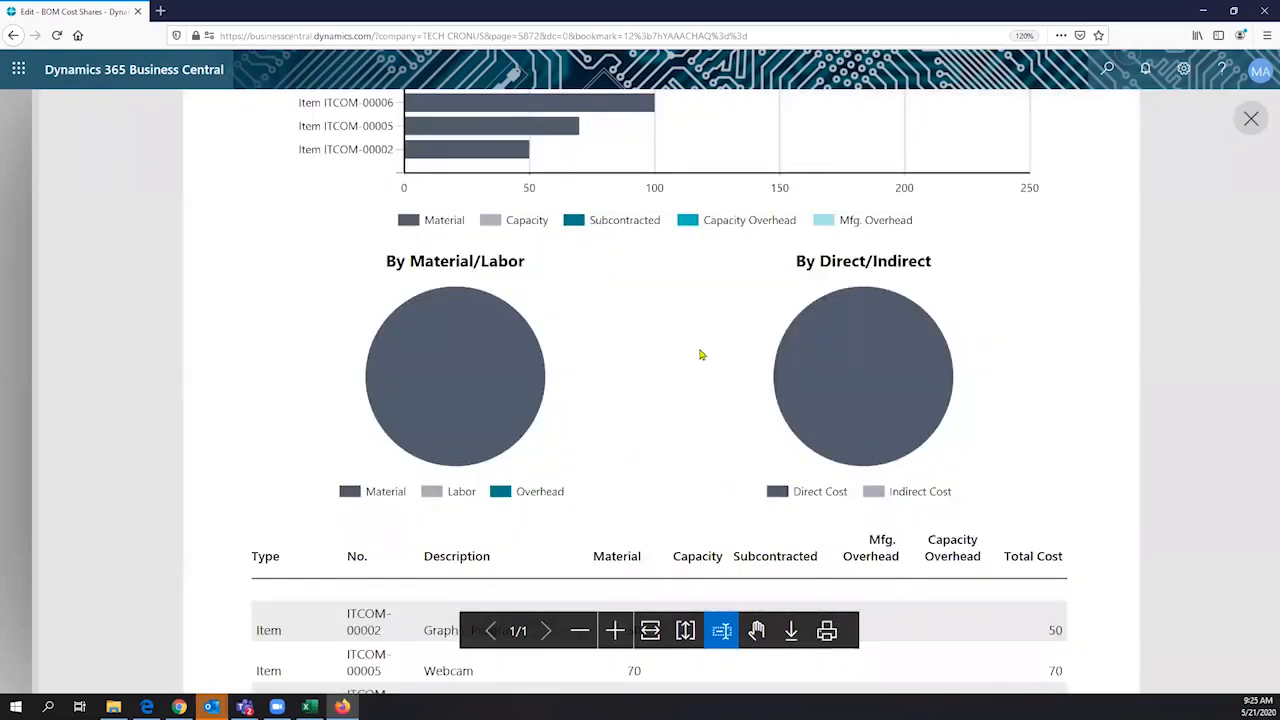
pyautogui.scroll(4, 703, 352)
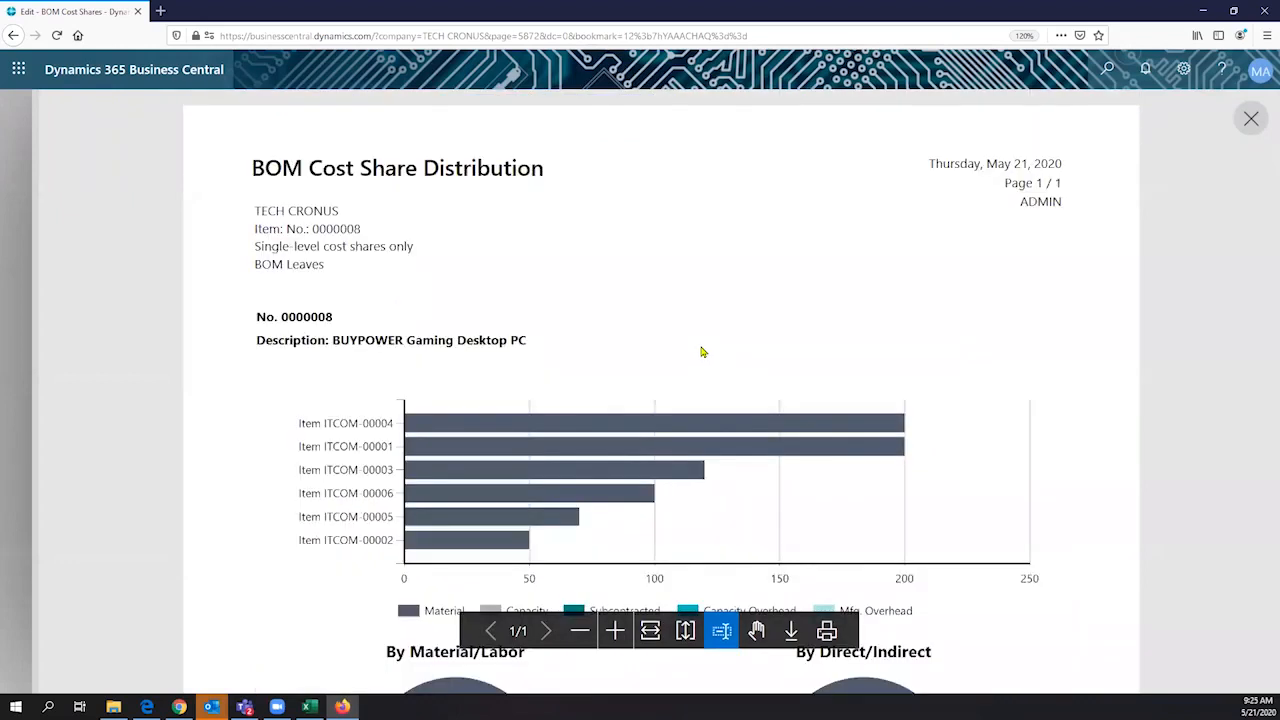
pyautogui.scroll(-1, 703, 352)
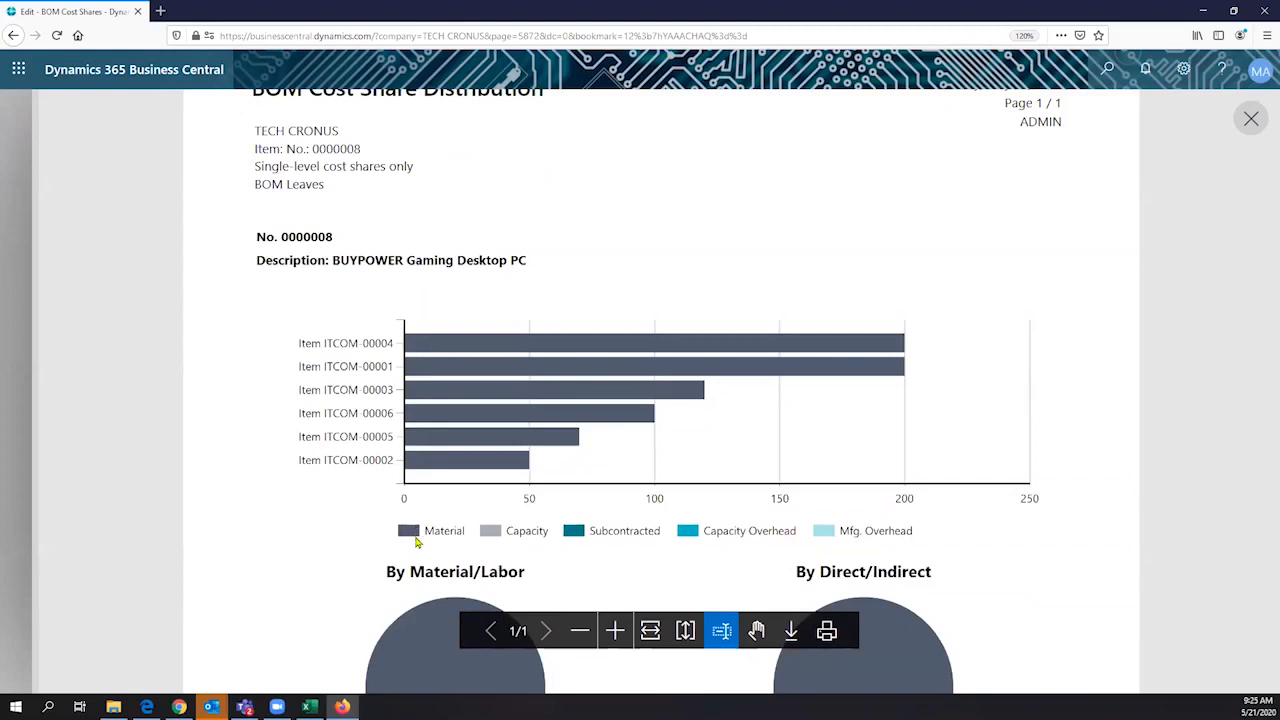
pyautogui.scroll(-2, 419, 543)
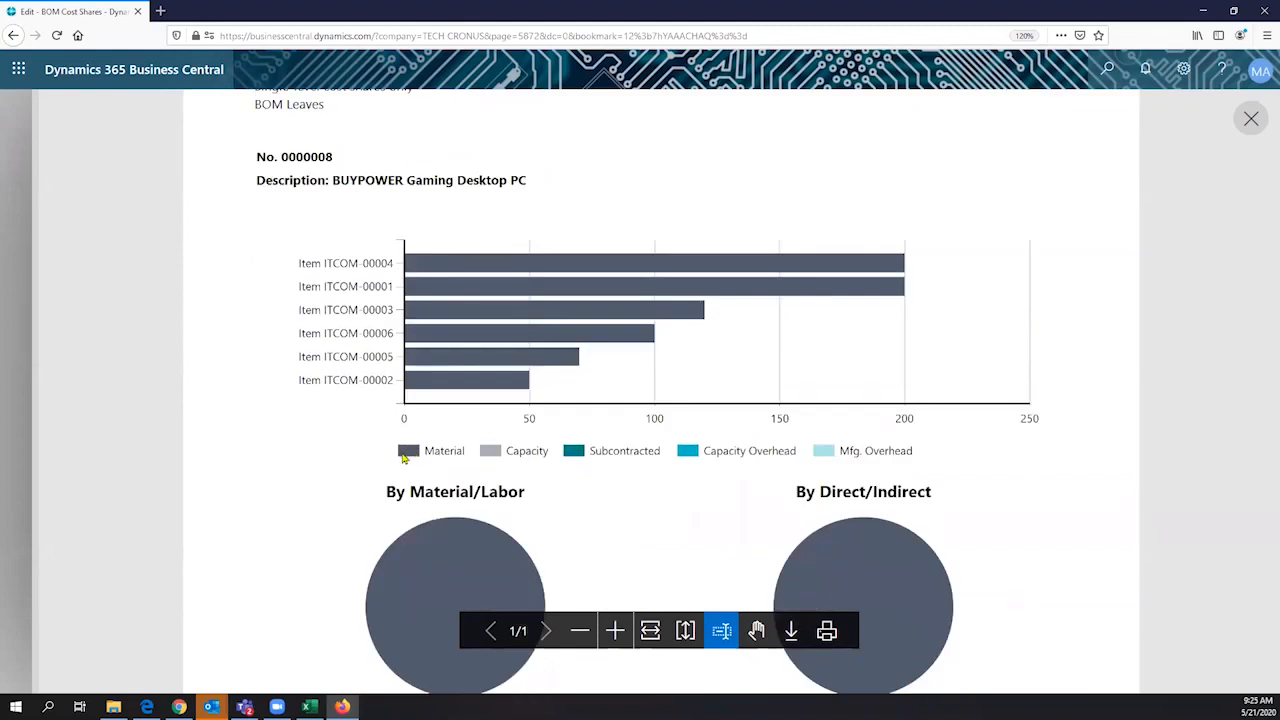
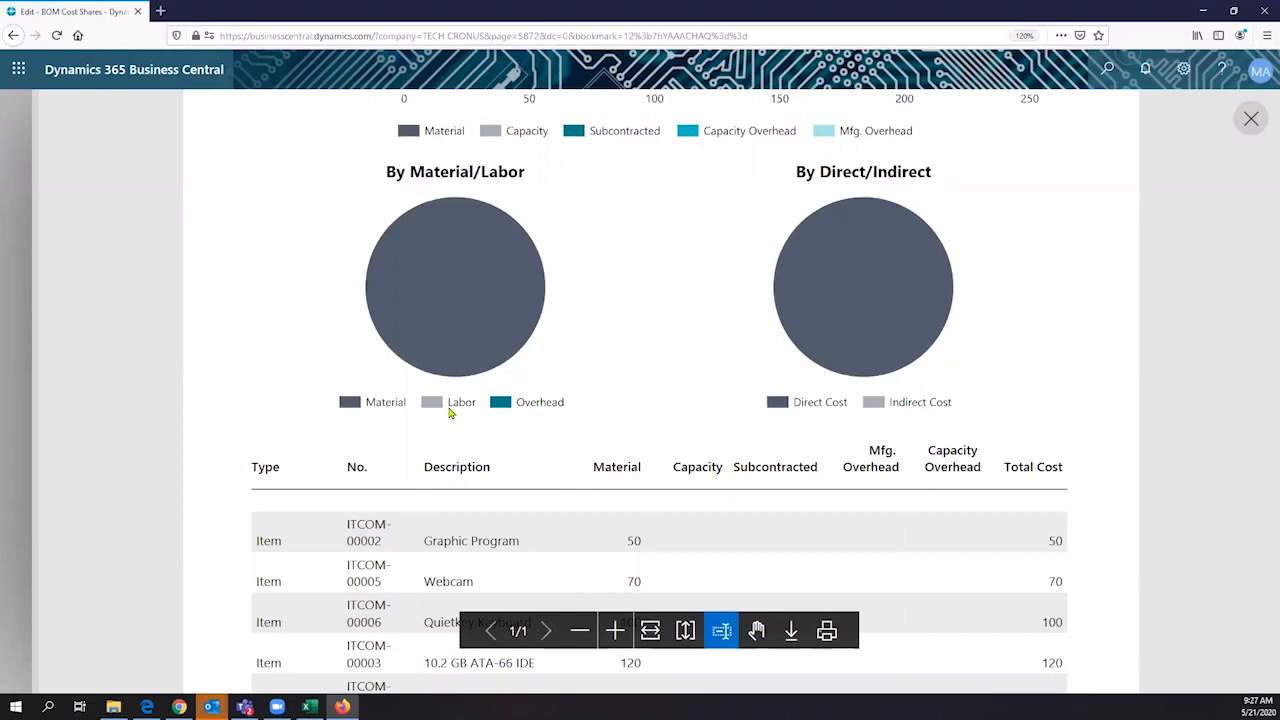
# - Examine the report's Material/Labor and Direct/Indirect charts and the component cost table down to the Total Cost line
pyautogui.scroll(-2, 576, 369)
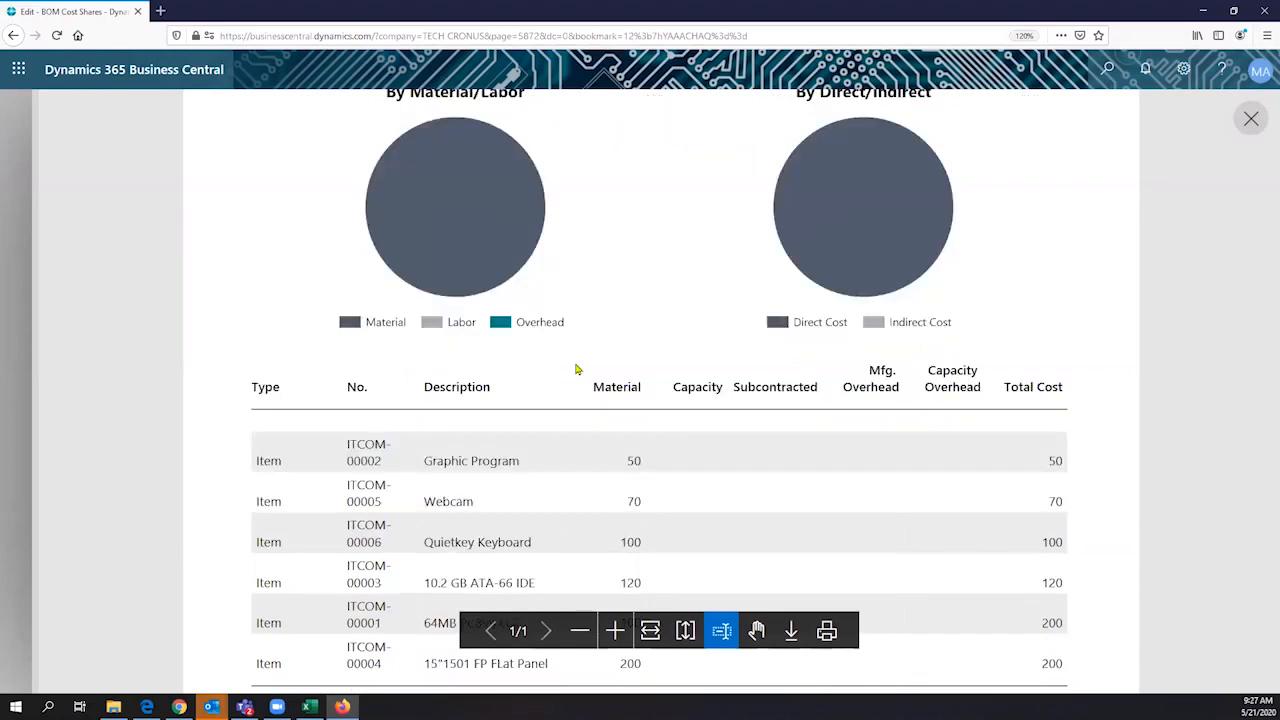
pyautogui.scroll(-3, 576, 369)
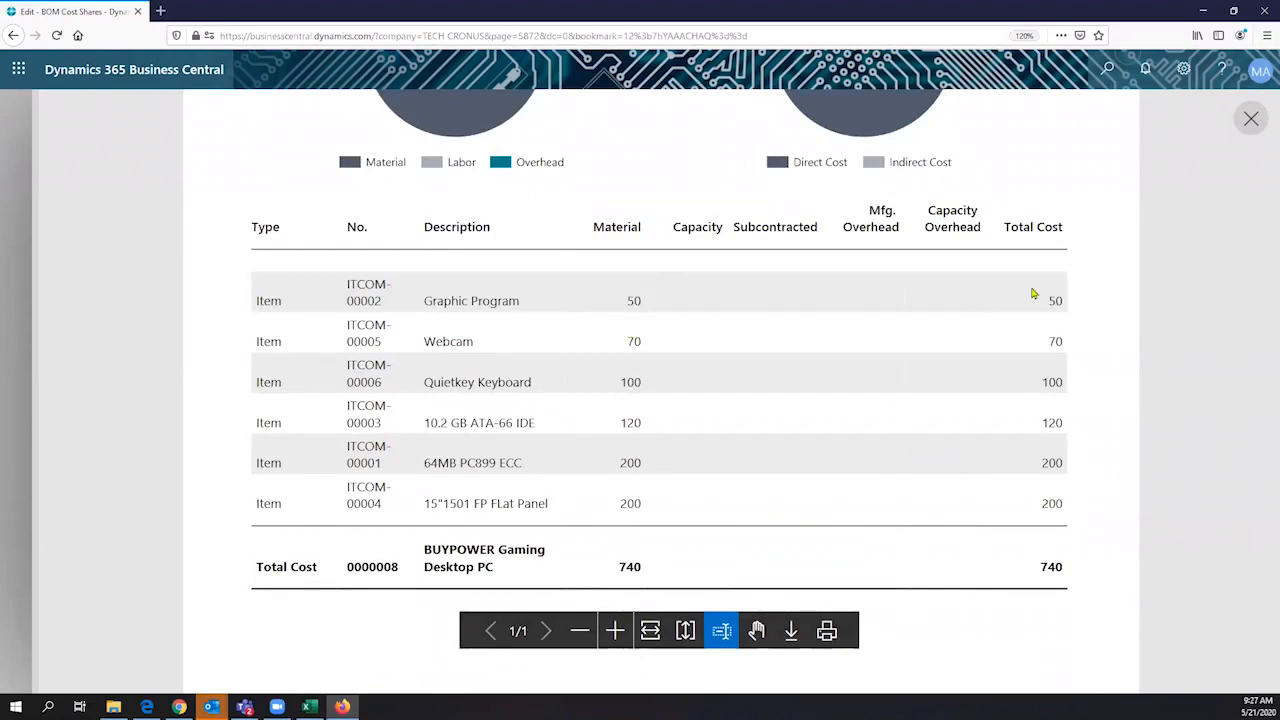
pyautogui.scroll(-1, 916, 403)
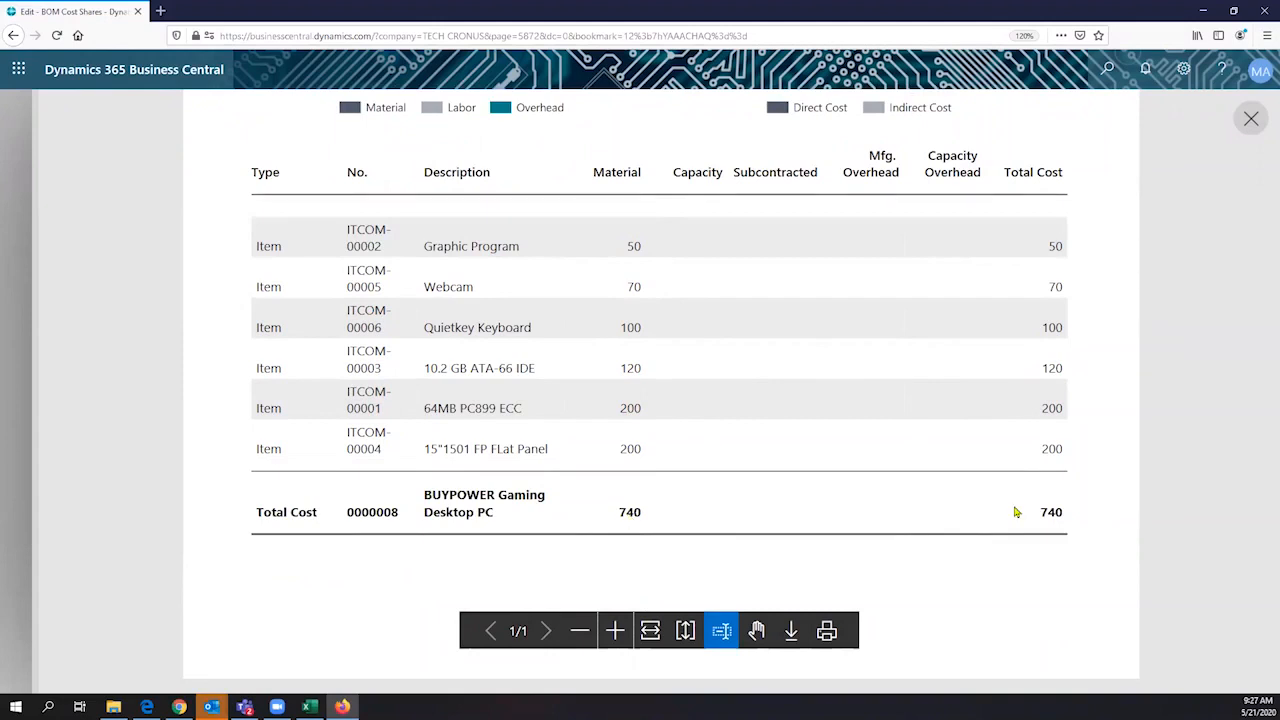
pyautogui.scroll(1, 835, 530)
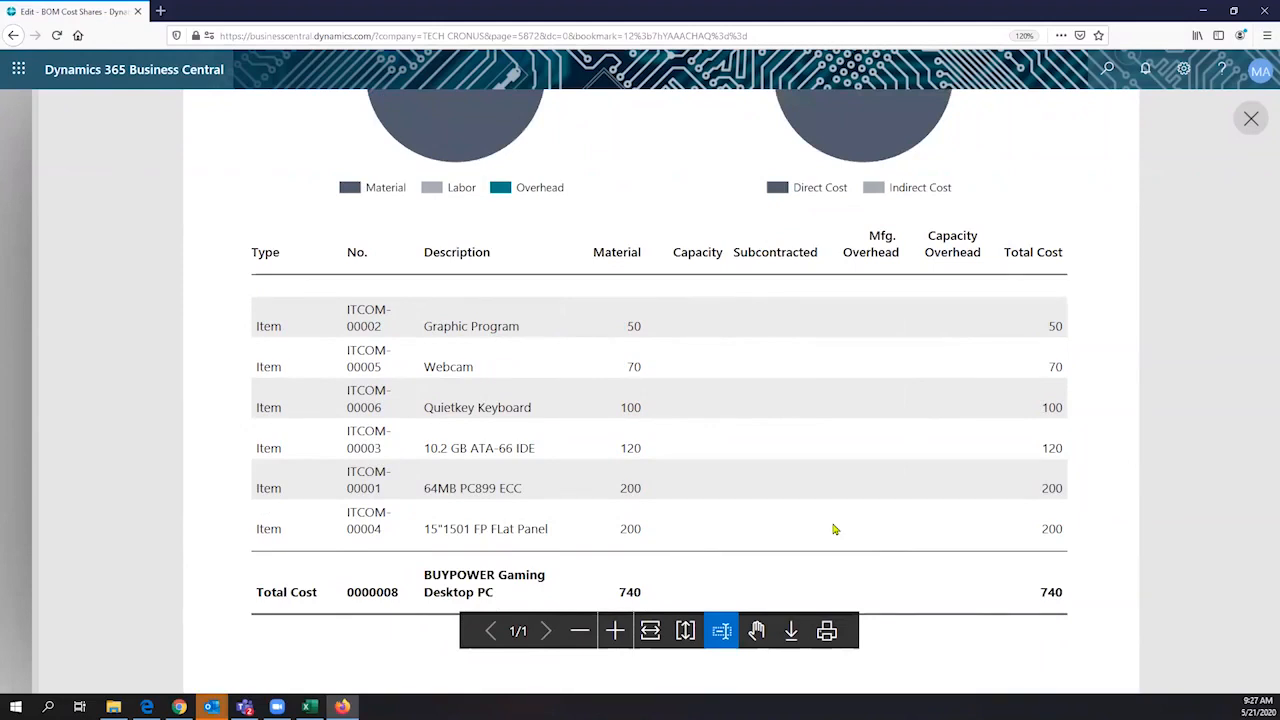
pyautogui.scroll(5, 528, 488)
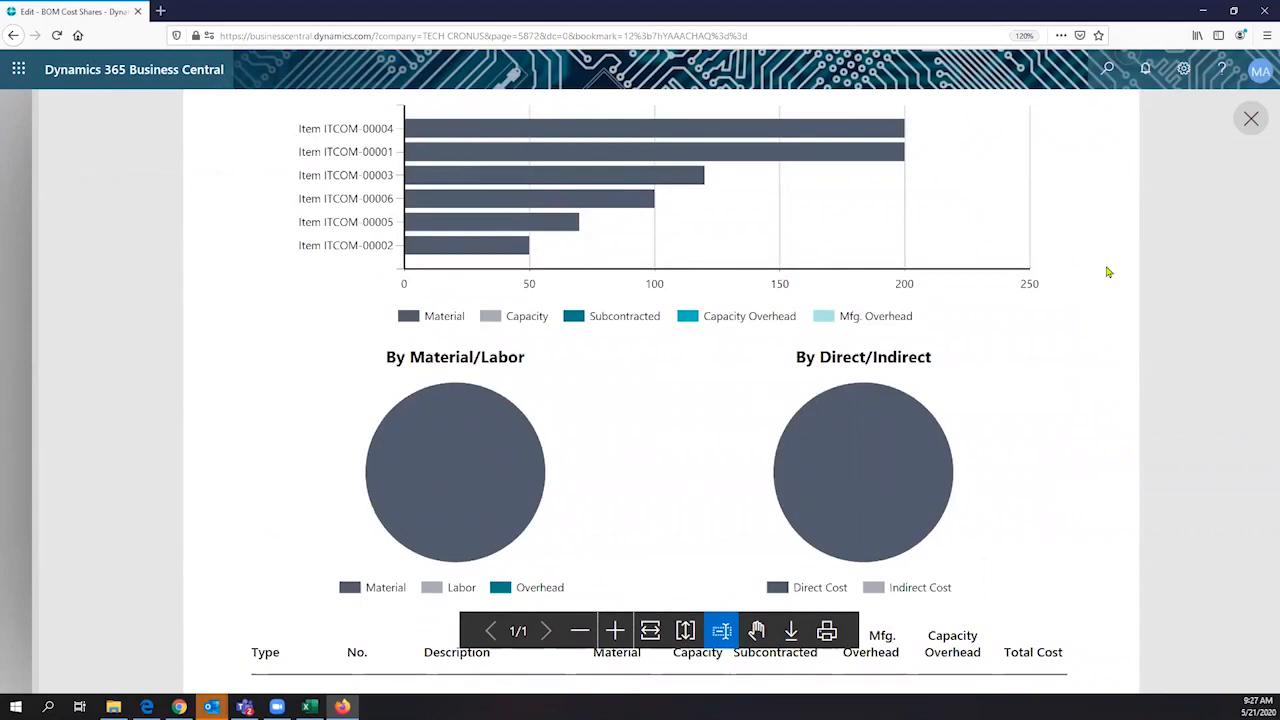
pyautogui.scroll(-1, 660, 377)
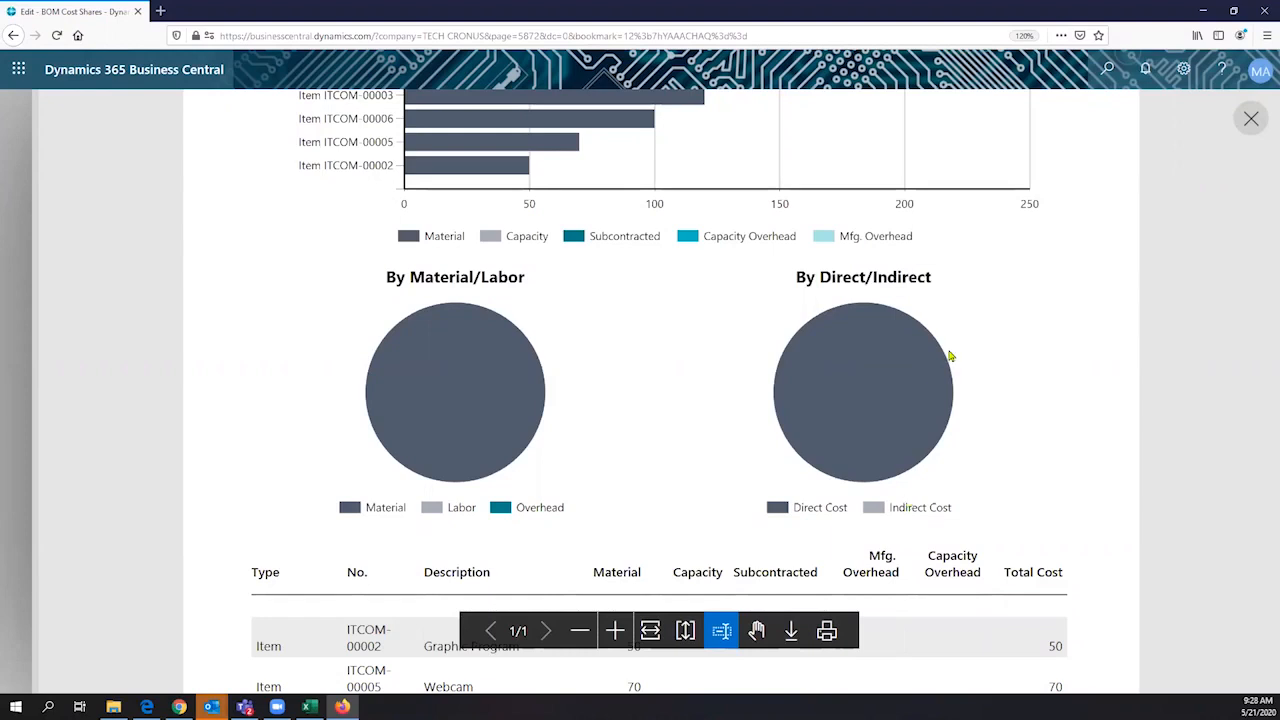
pyautogui.scroll(3, 955, 350)
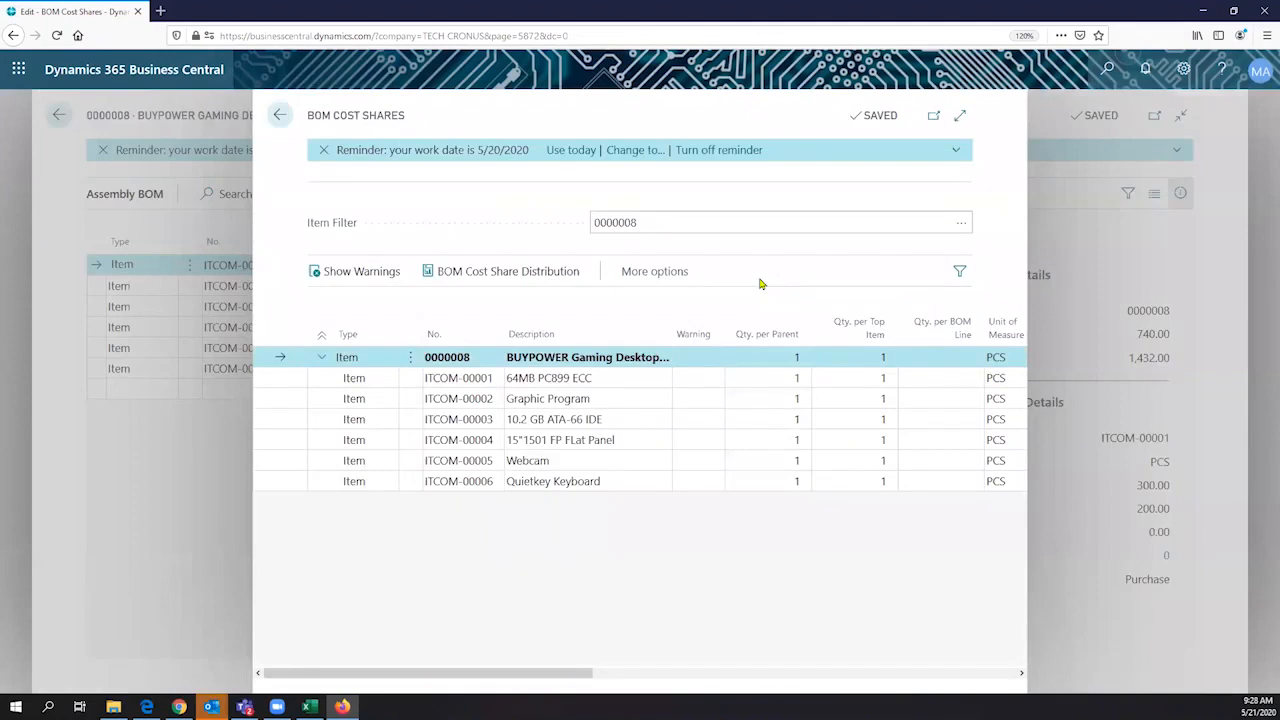
# - Leave the BOM cost shares and look through the assembly BOM's component item functions before returning to the item card
pyautogui.click(287, 117)
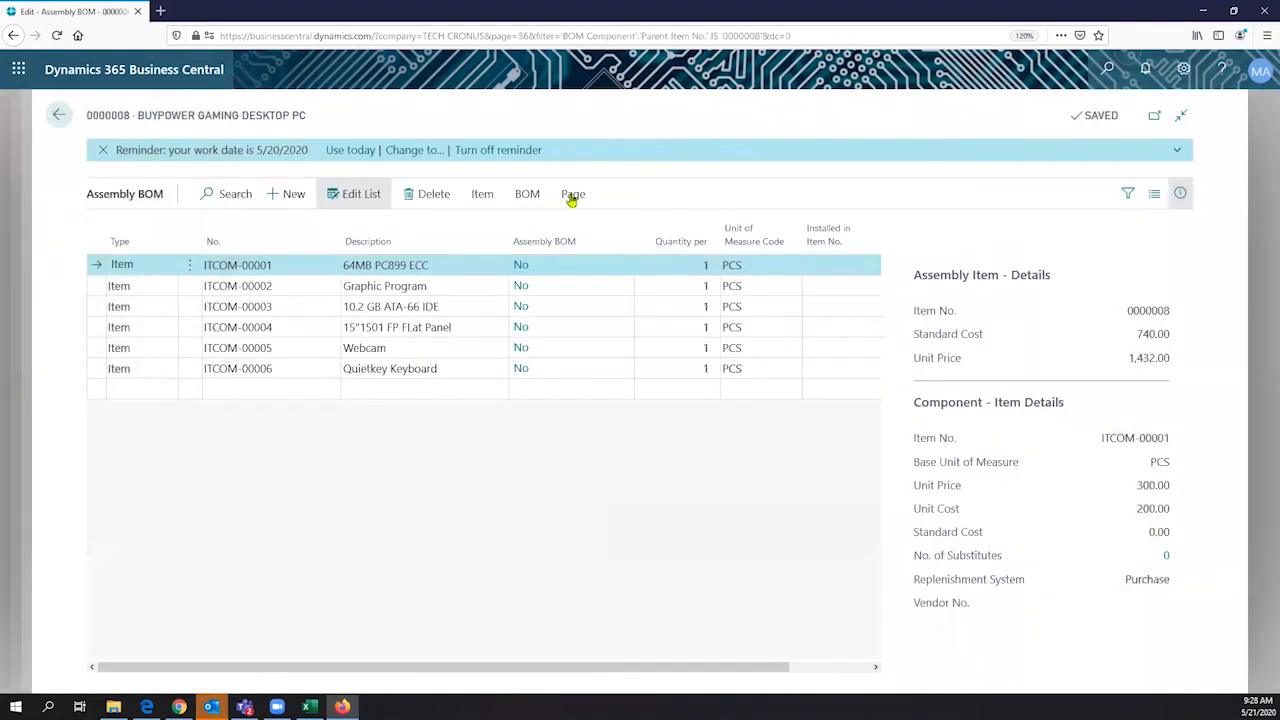
pyautogui.click(572, 196)
pyautogui.click(482, 196)
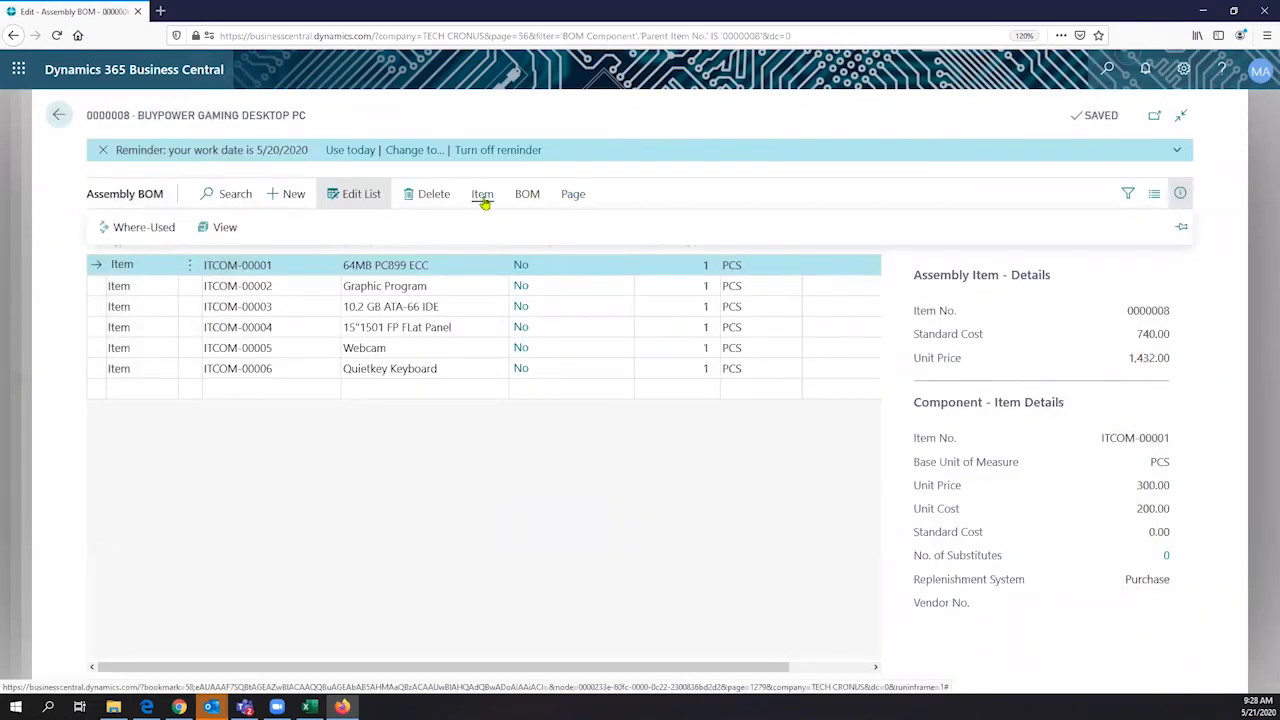
pyautogui.click(226, 228)
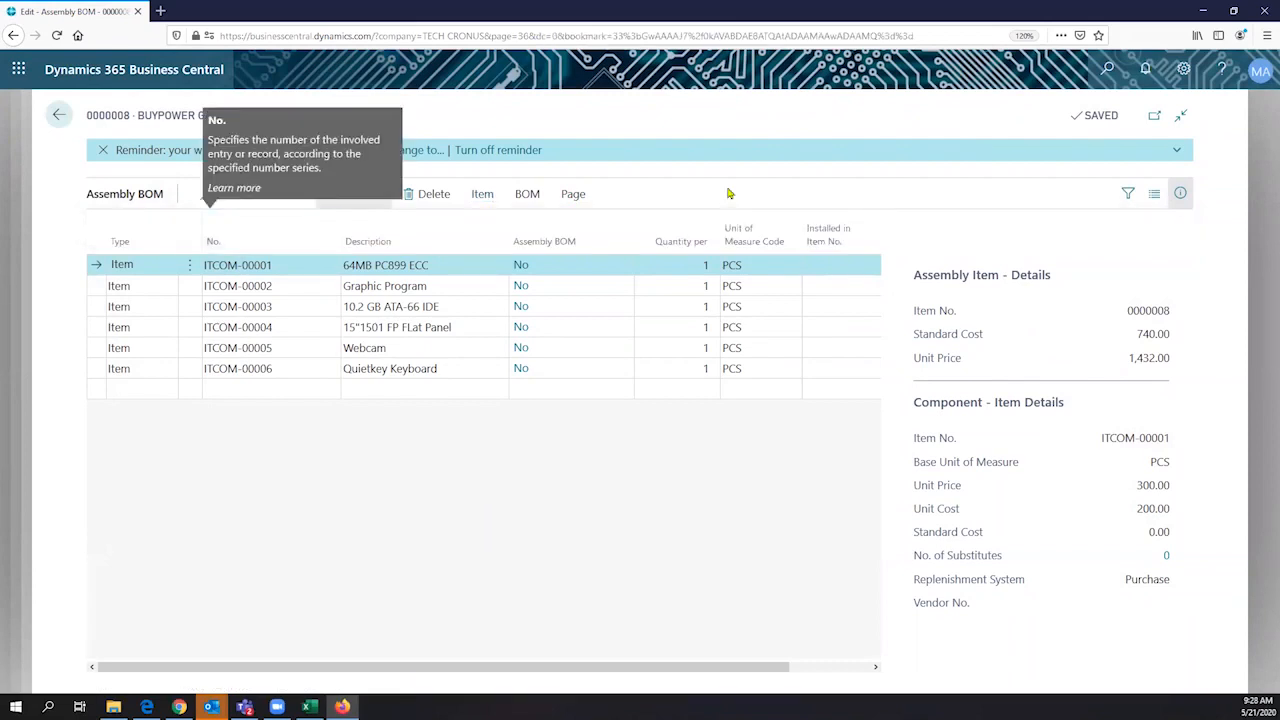
pyautogui.click(59, 115)
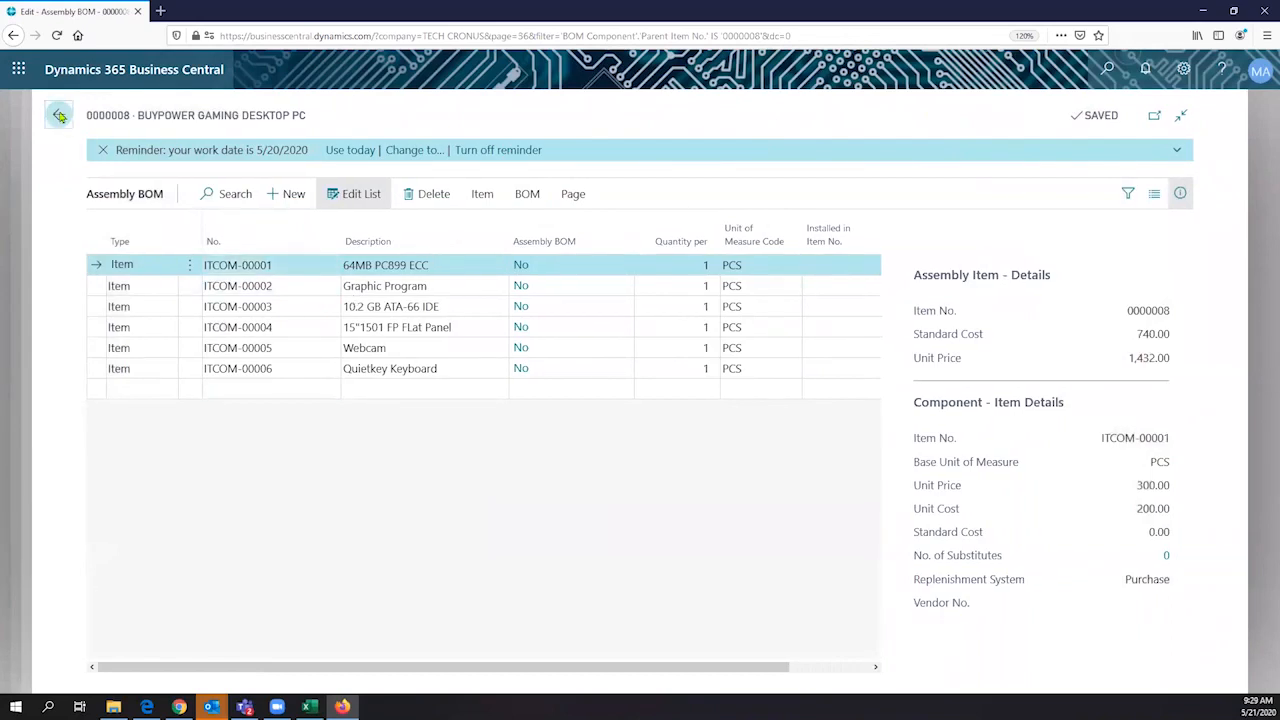
pyautogui.click(59, 115)
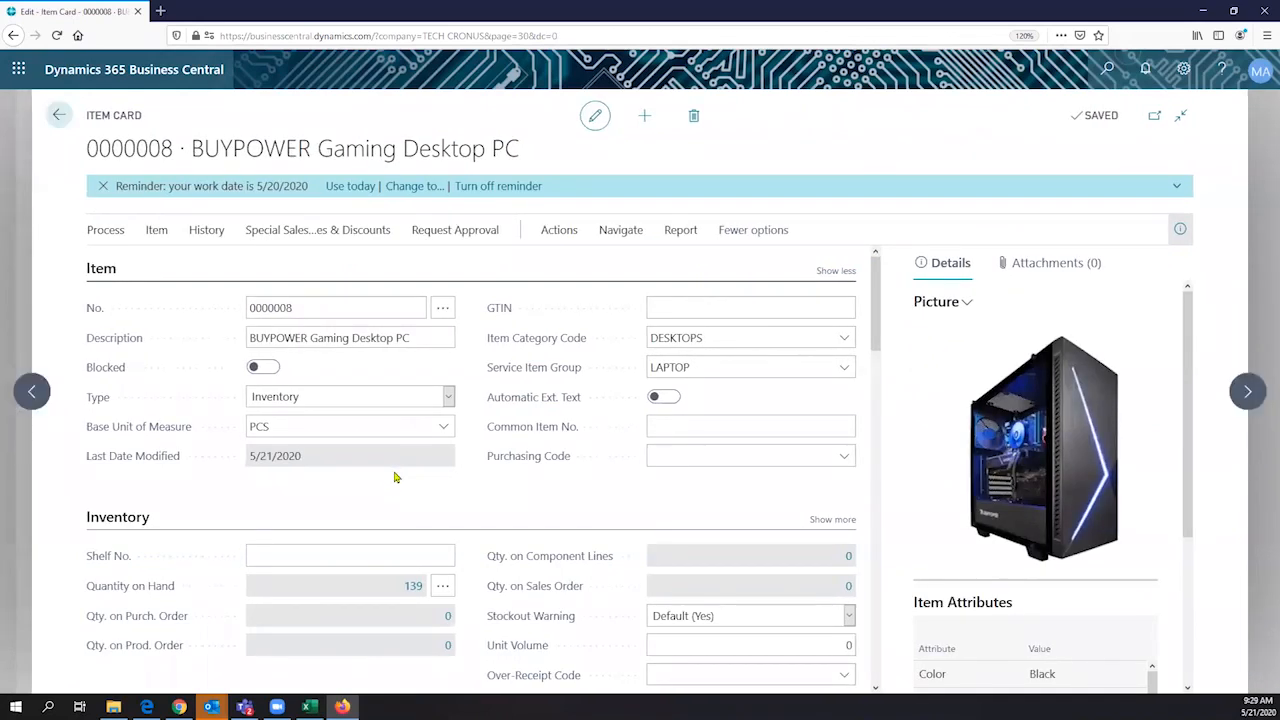
# - Examine the costing and Replenishment settings on the BUYPOWER Gaming Desktop PC item card
pyautogui.scroll(-5, 395, 476)
pyautogui.scroll(-3, 395, 476)
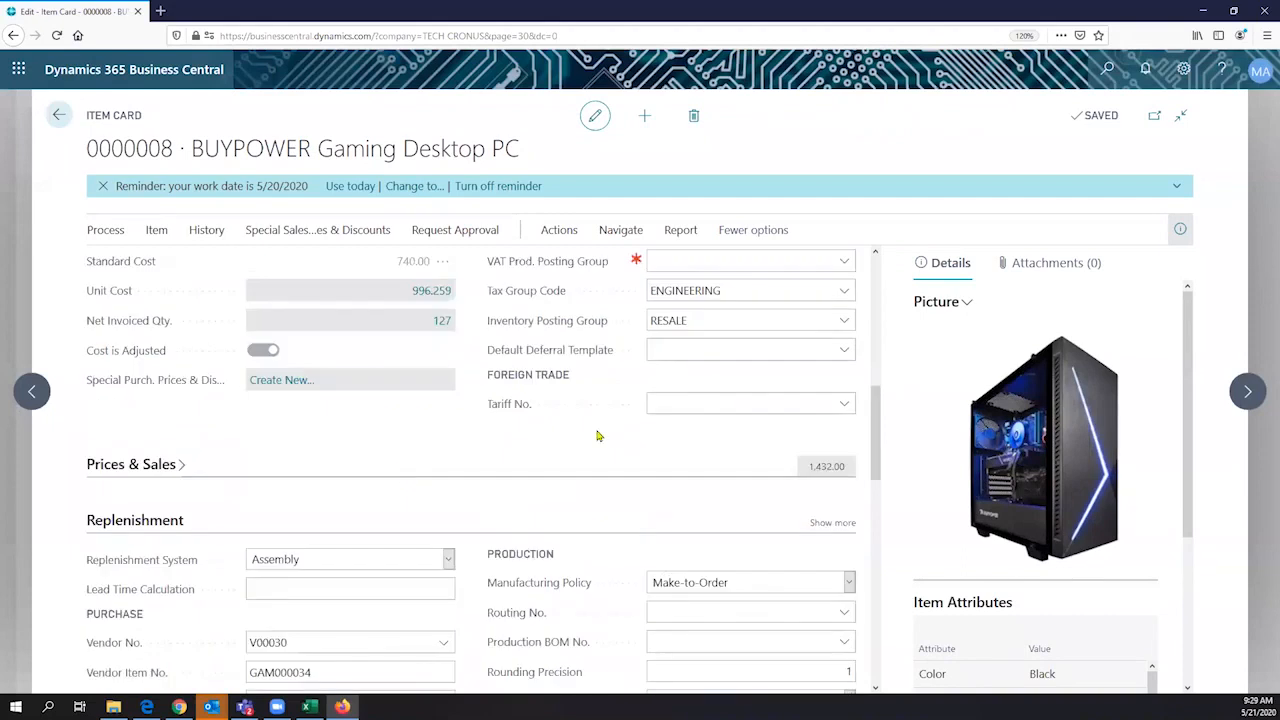
pyautogui.scroll(-2, 606, 434)
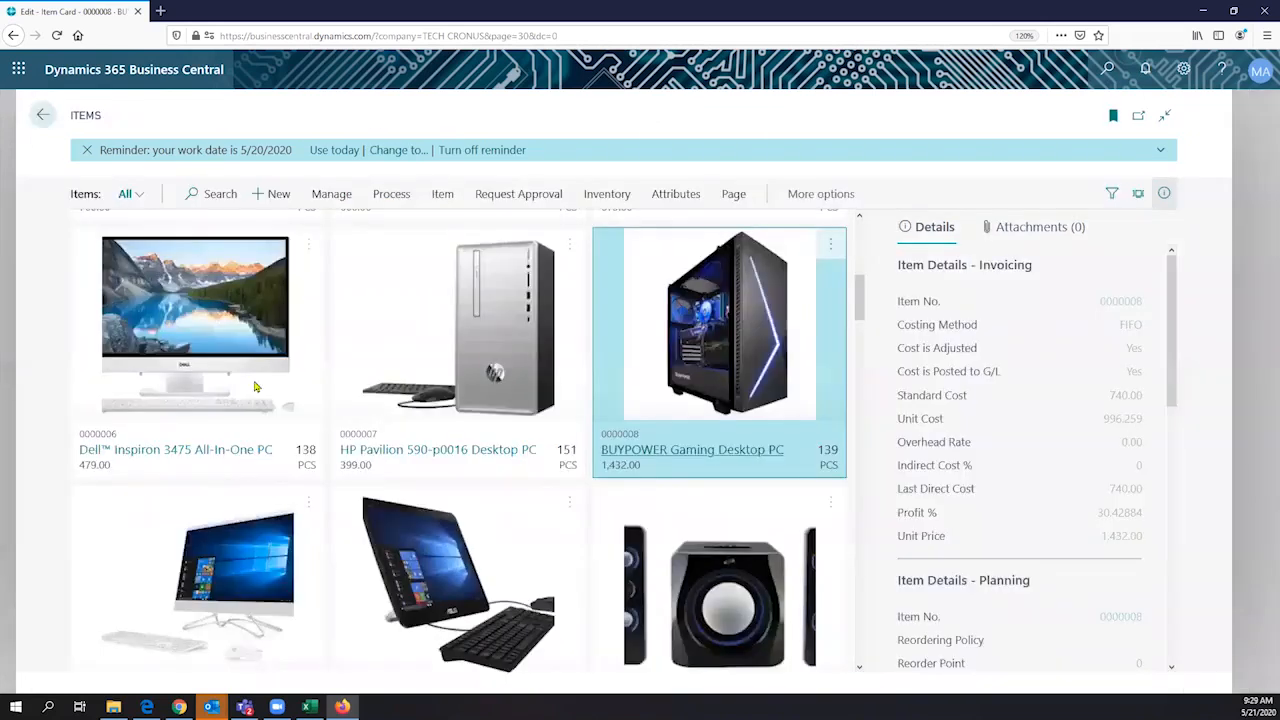
# - Find the DELL ALL IN ONE COMPUTER III 8GB in the item list and examine the Replenishment settings on its item card
pyautogui.scroll(-6, 507, 417)
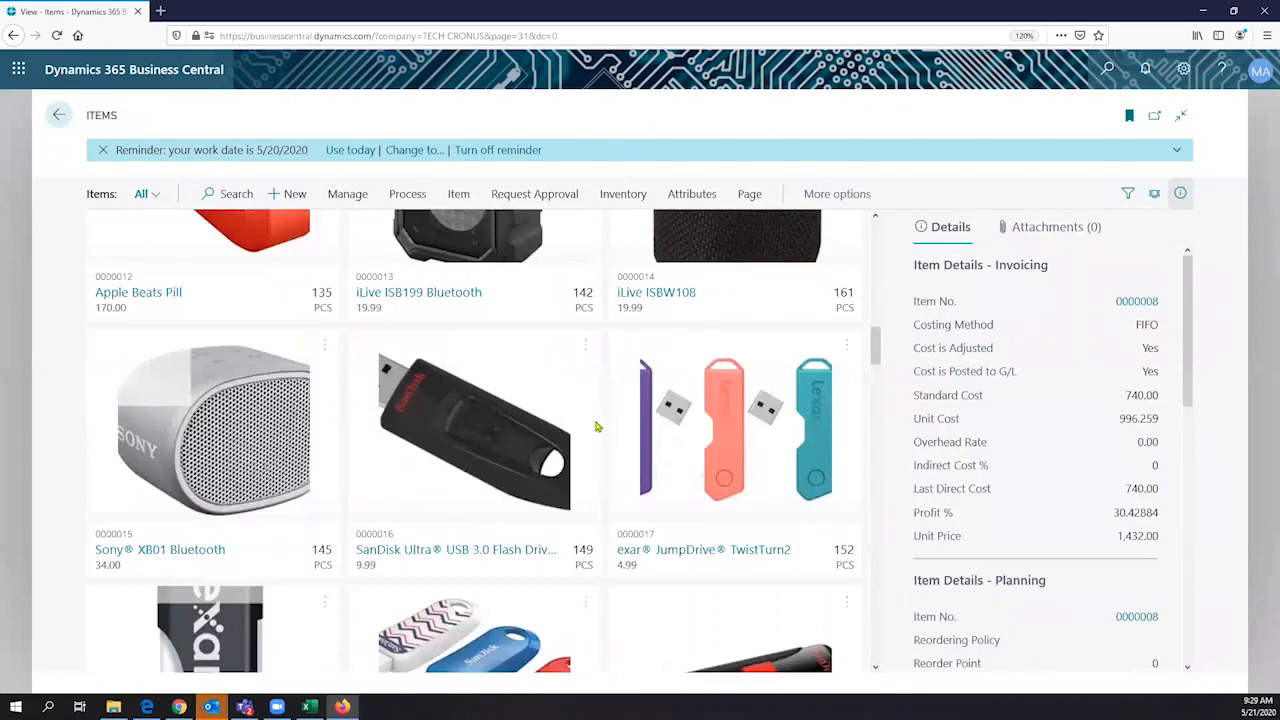
pyautogui.scroll(-7, 595, 427)
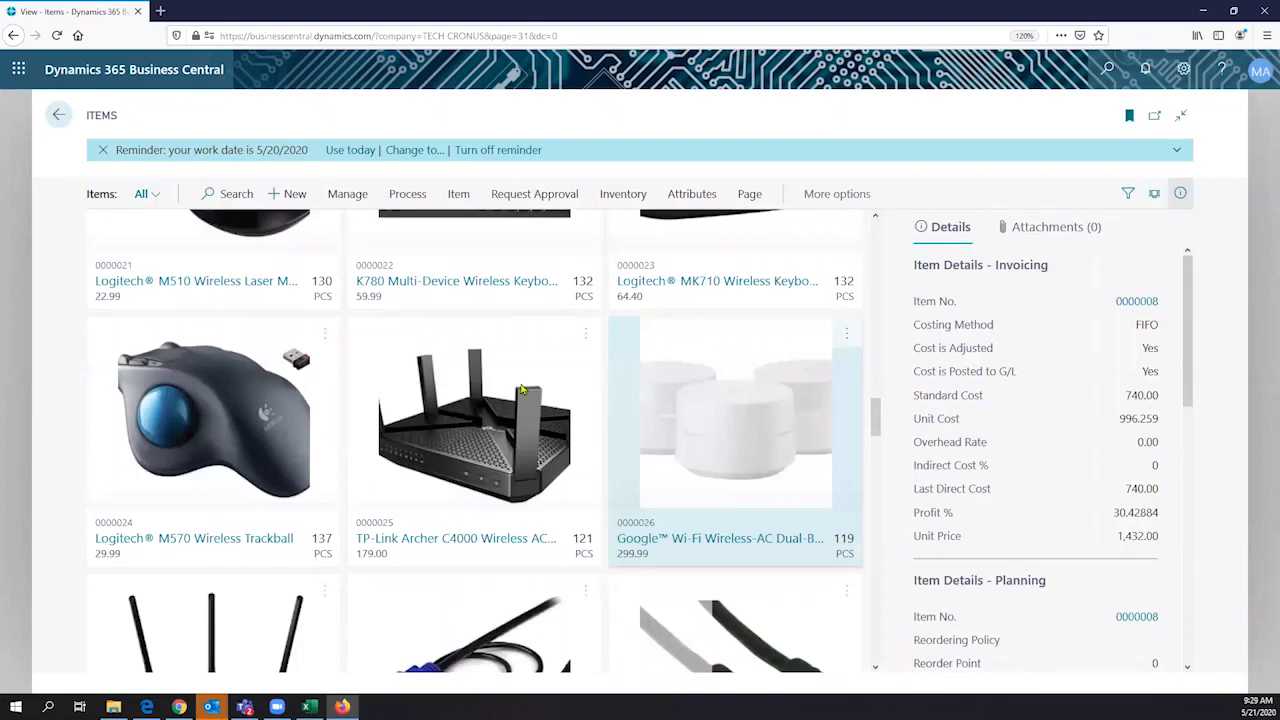
pyautogui.scroll(-5, 520, 390)
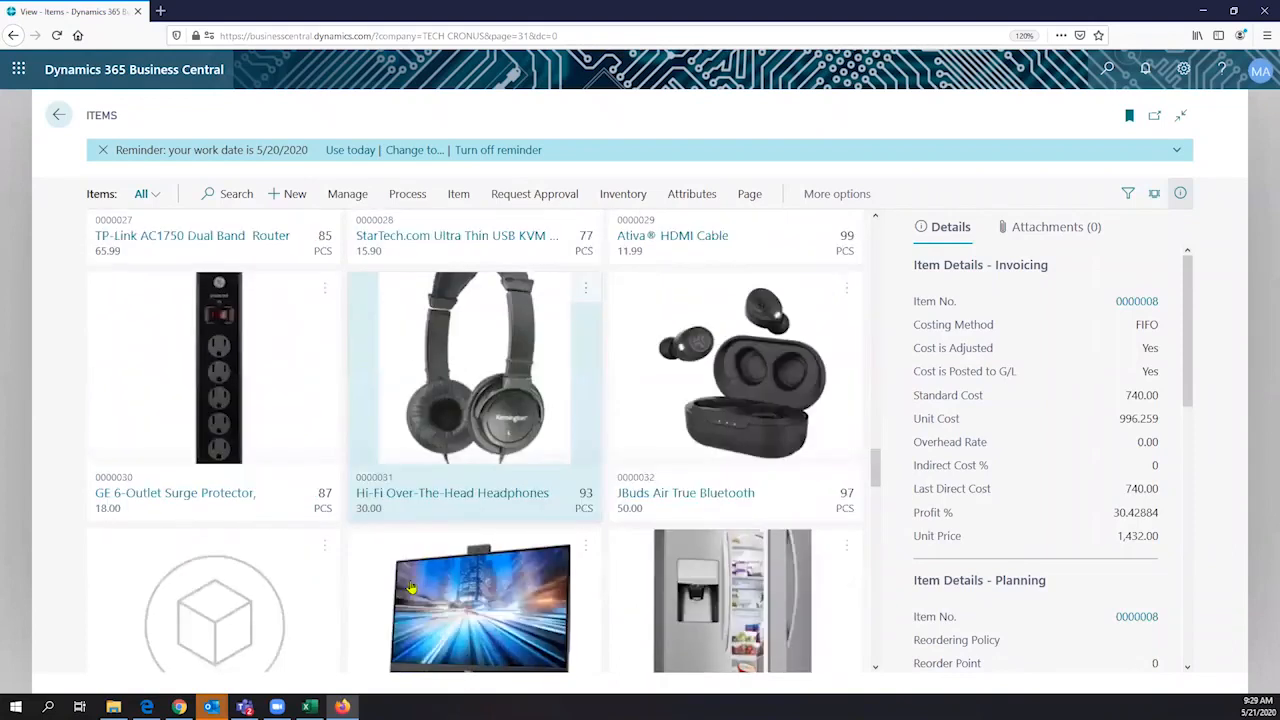
pyautogui.scroll(-3, 410, 588)
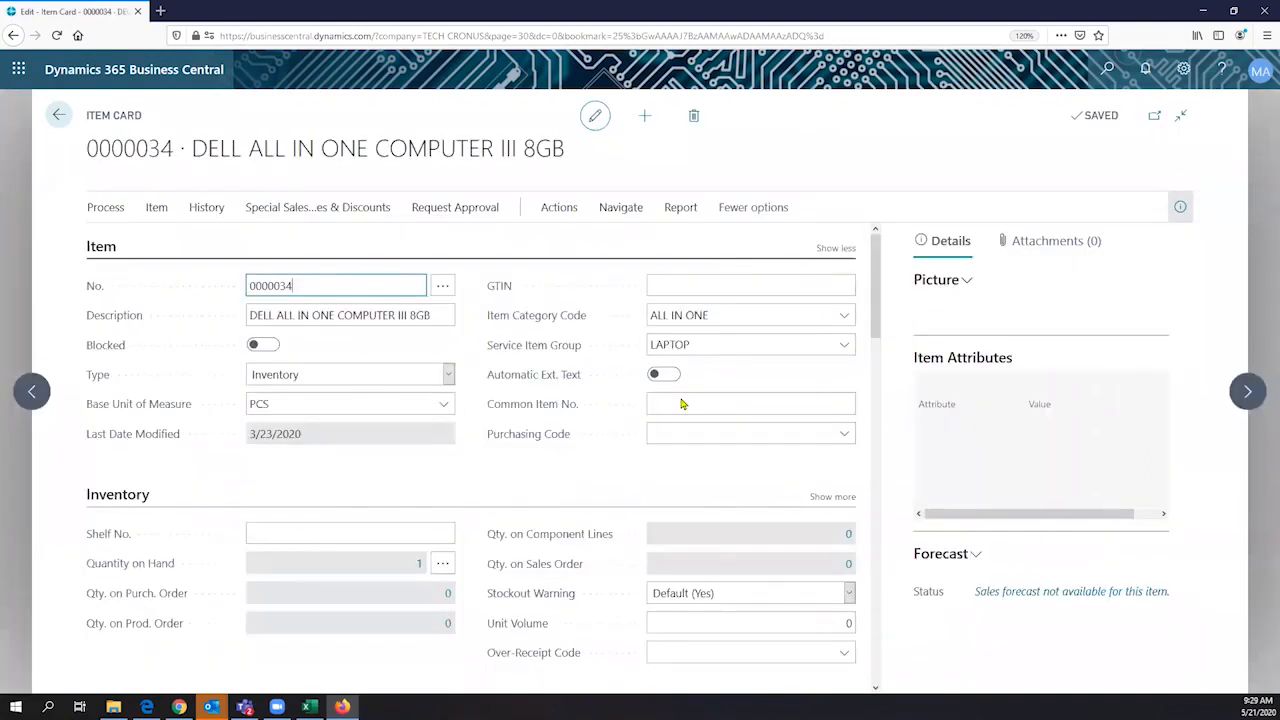
pyautogui.scroll(-5, 682, 403)
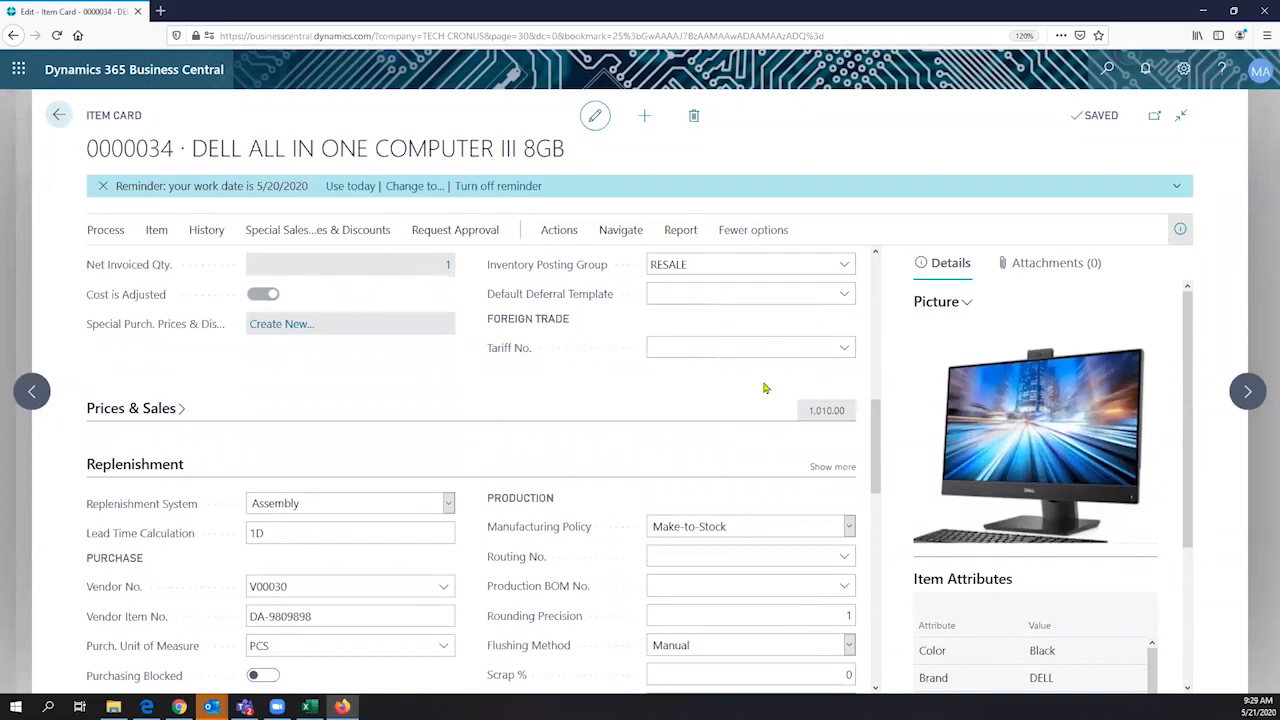
# - Leave the item pages, search for "purchase order" and start a new purchase order from the Purchase Orders list
pyautogui.click(53, 125)
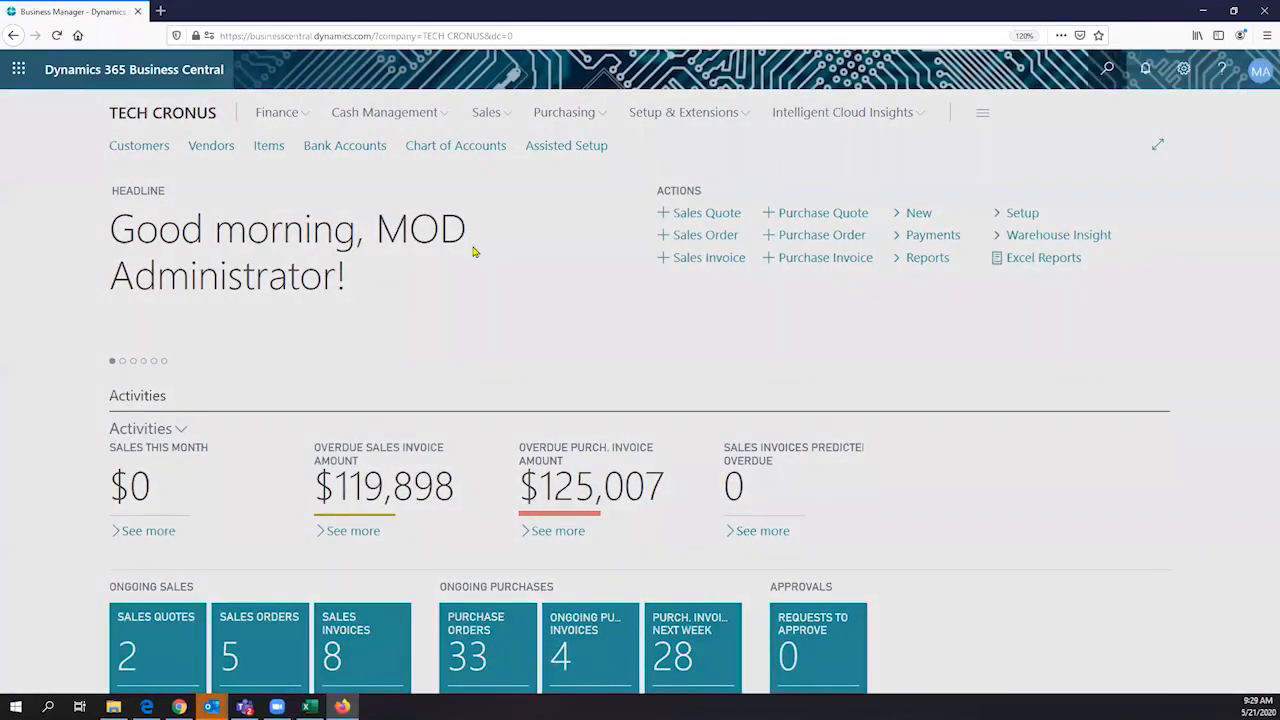
pyautogui.hotkey('alt', 'q')
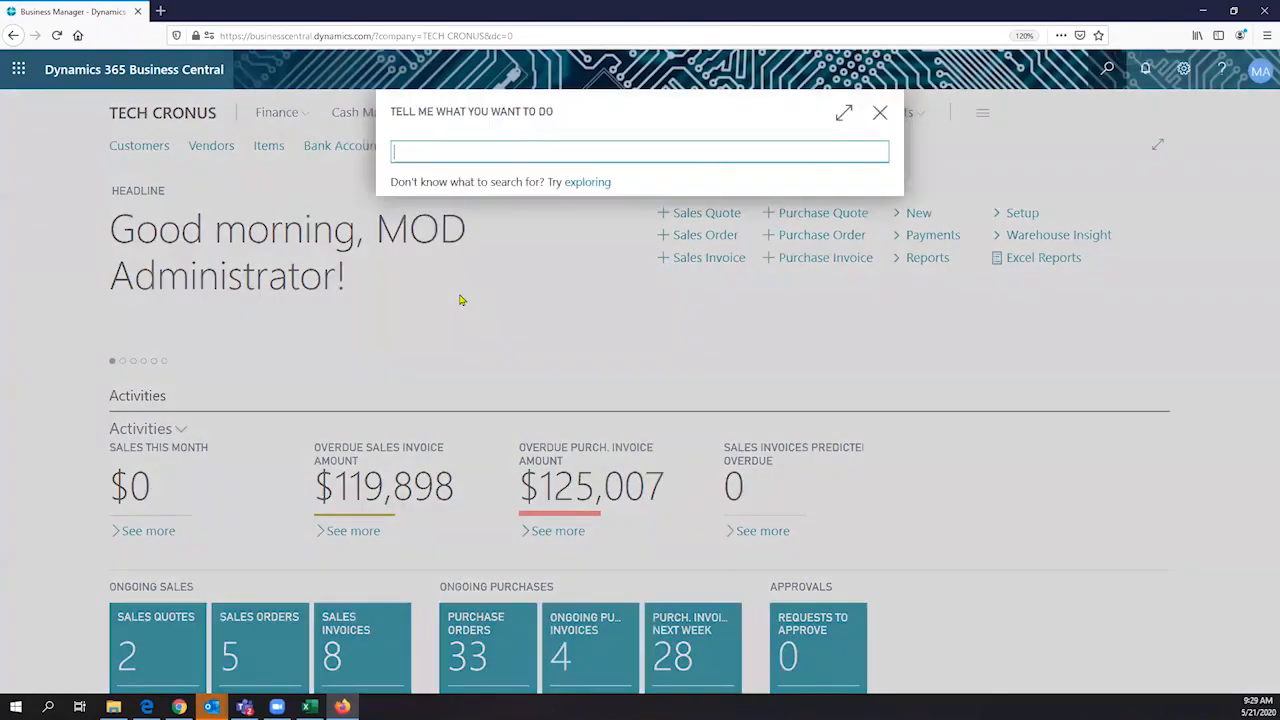
pyautogui.write('purchase order')
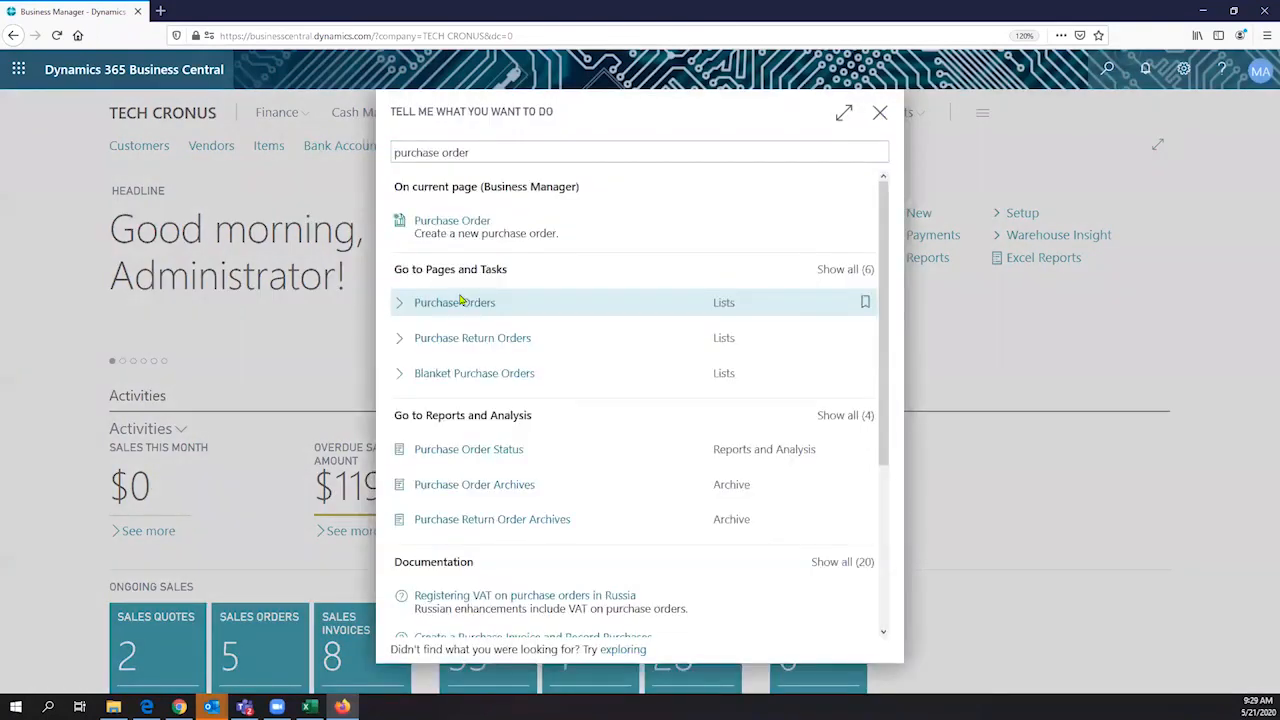
pyautogui.click(461, 300)
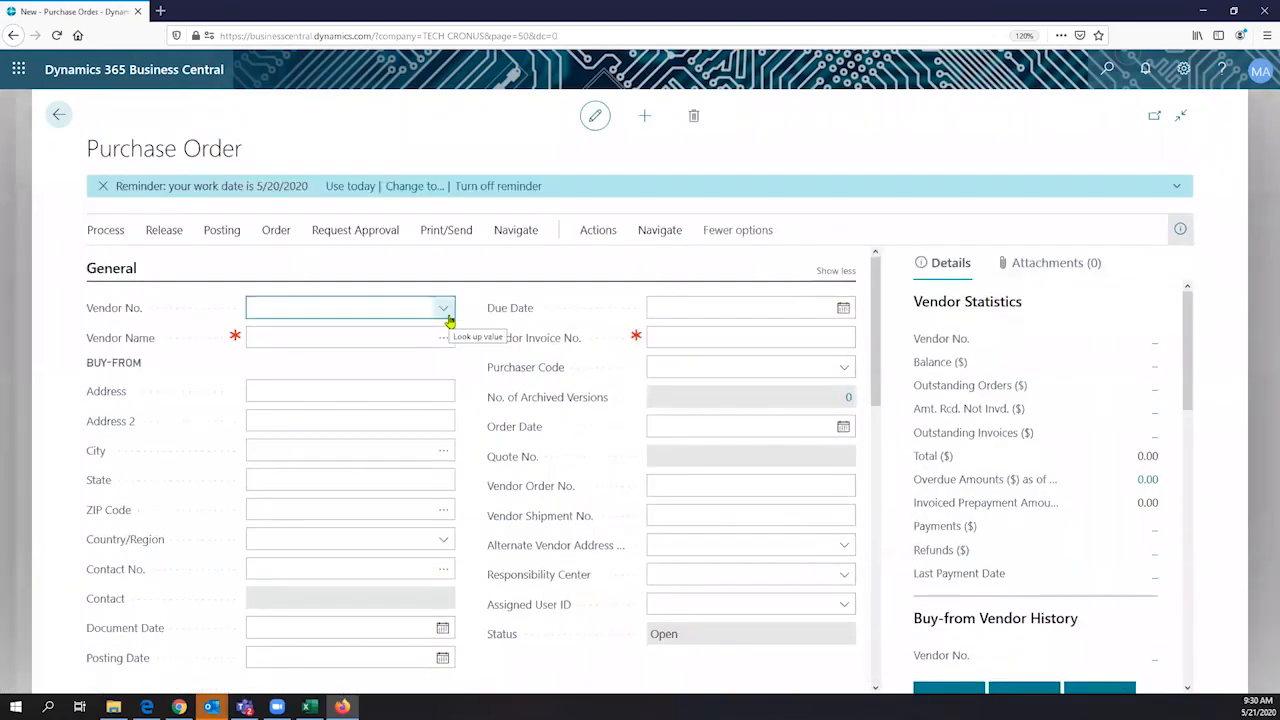
# - Set the new purchase order's vendor to Wide World Importers
pyautogui.click(447, 316)
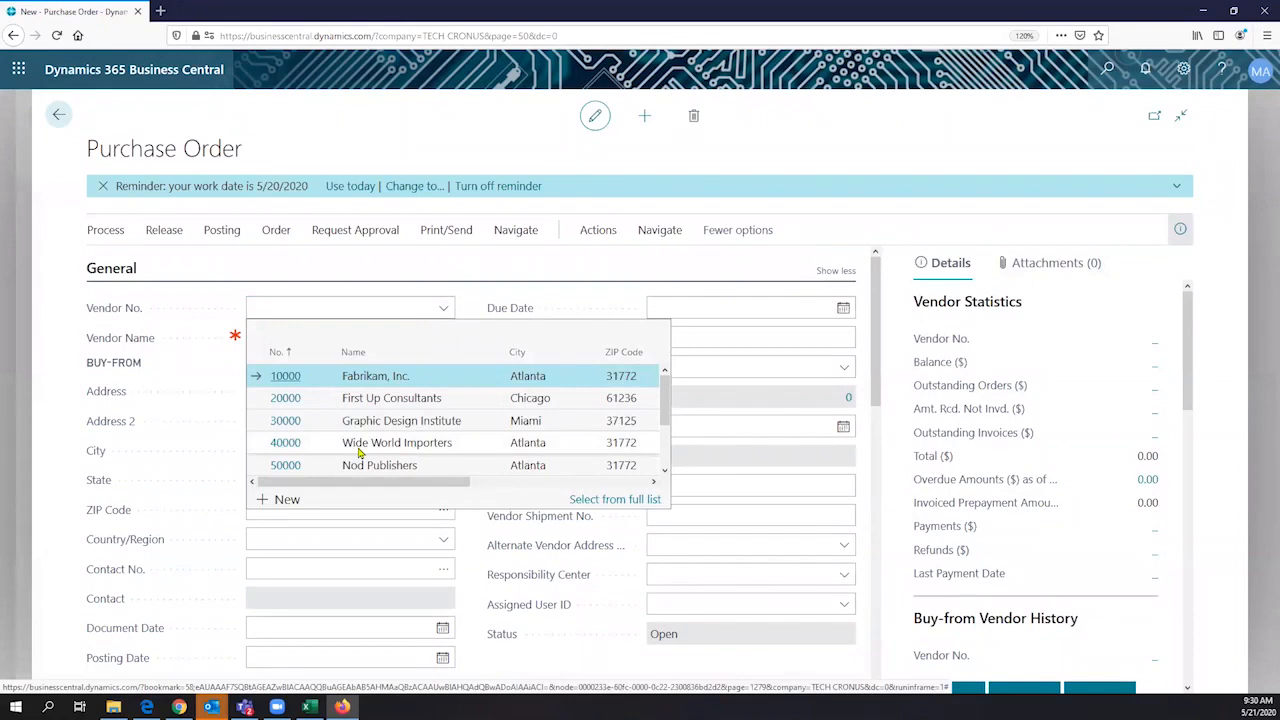
pyautogui.click(362, 450)
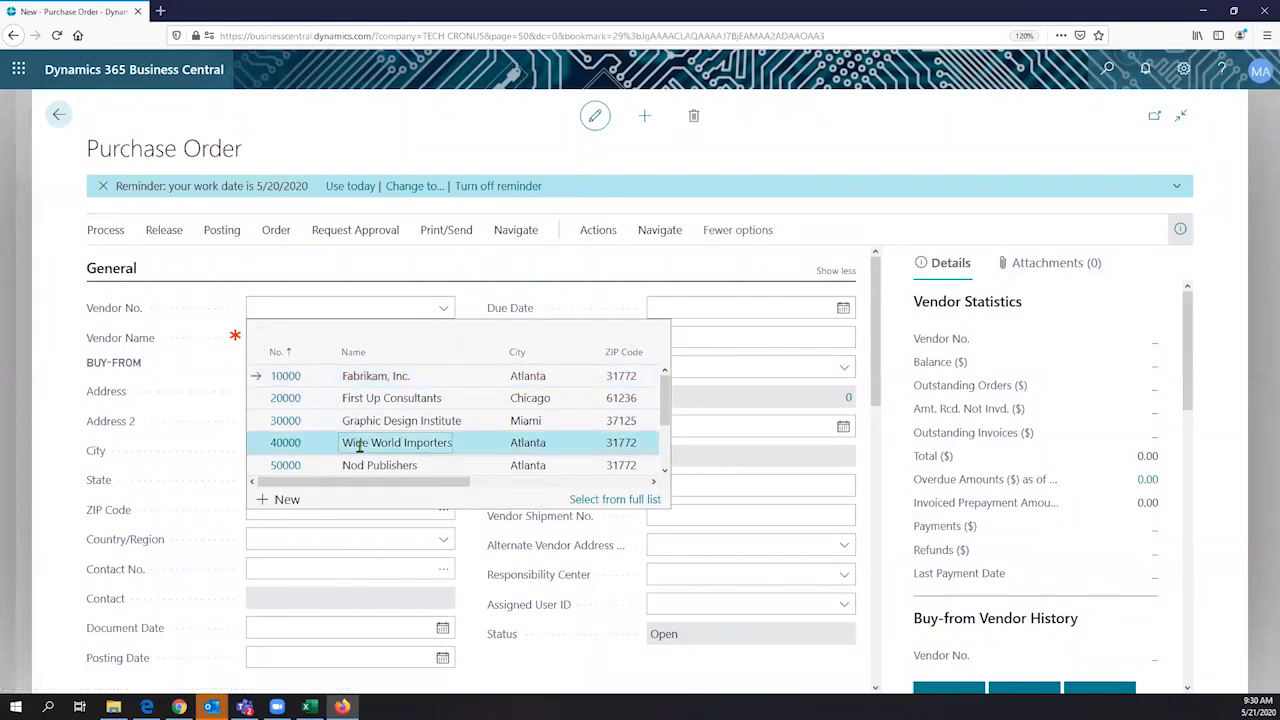
pyautogui.click(471, 374)
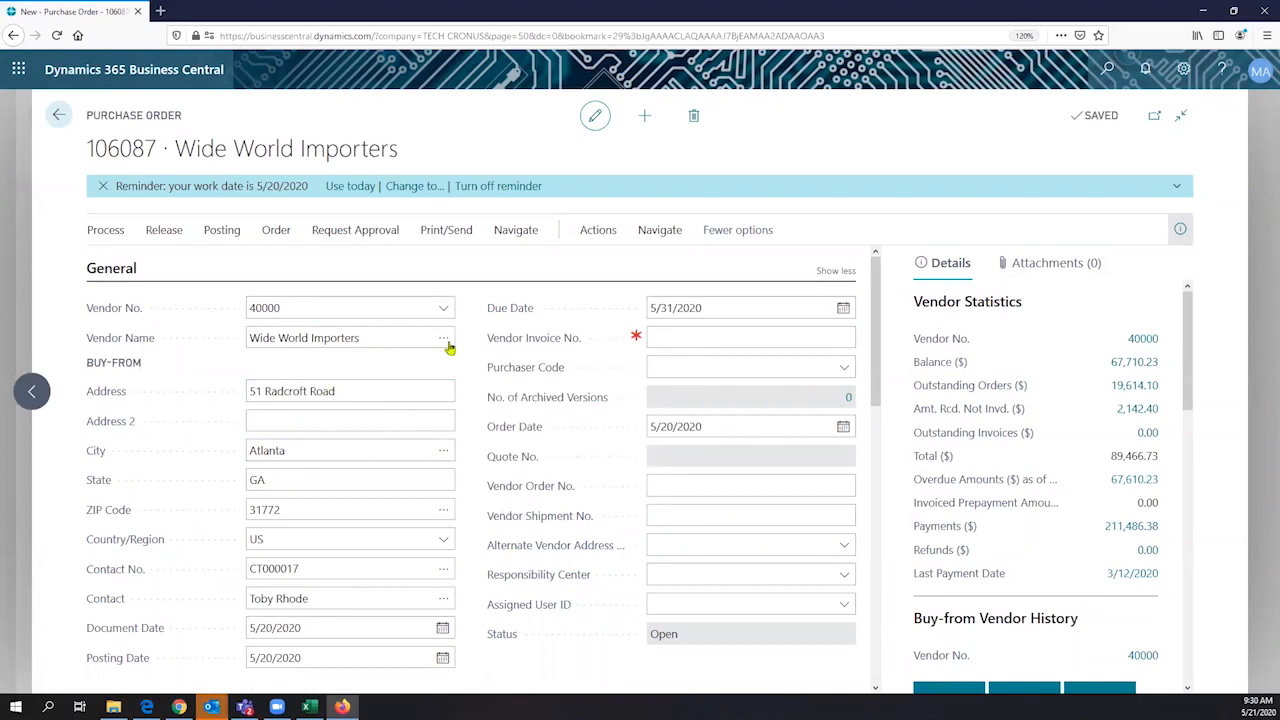
# - Review the purchase order's General section, covering the vendor number and name, buy-from details, and document and posting dates
pyautogui.scroll(-1, 337, 374)
pyautogui.click(337, 373)
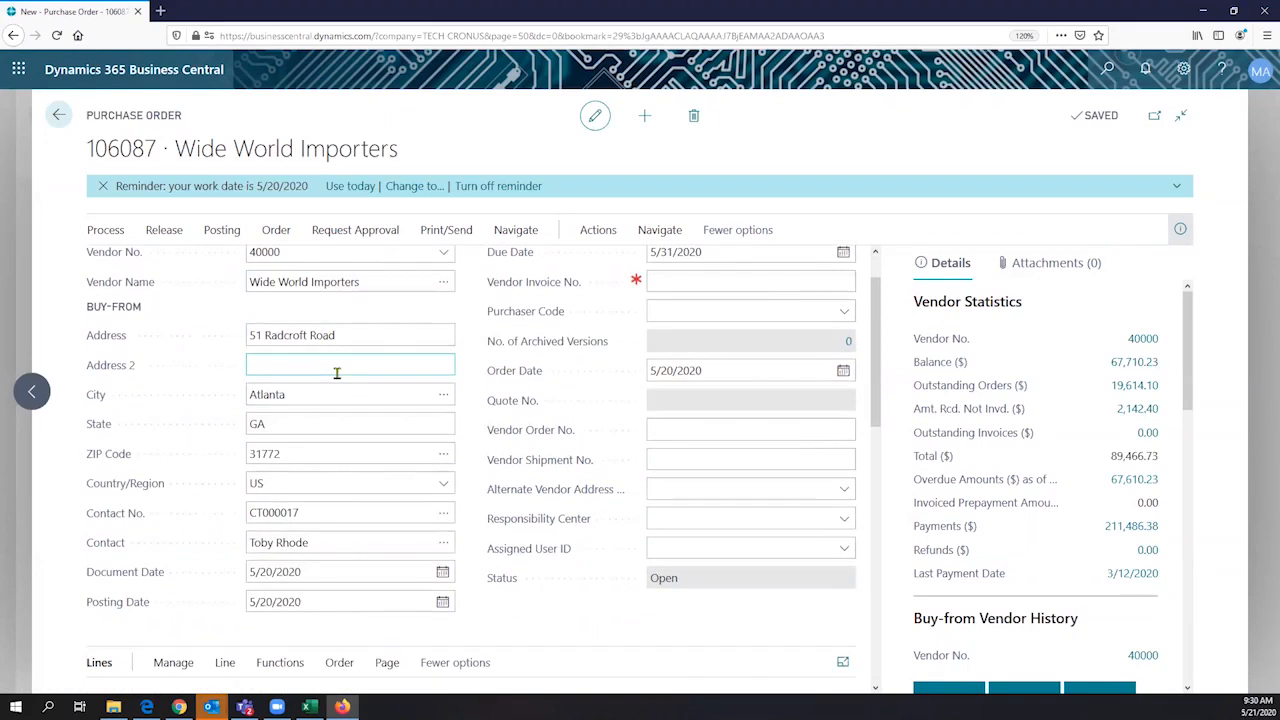
pyautogui.scroll(1, 337, 373)
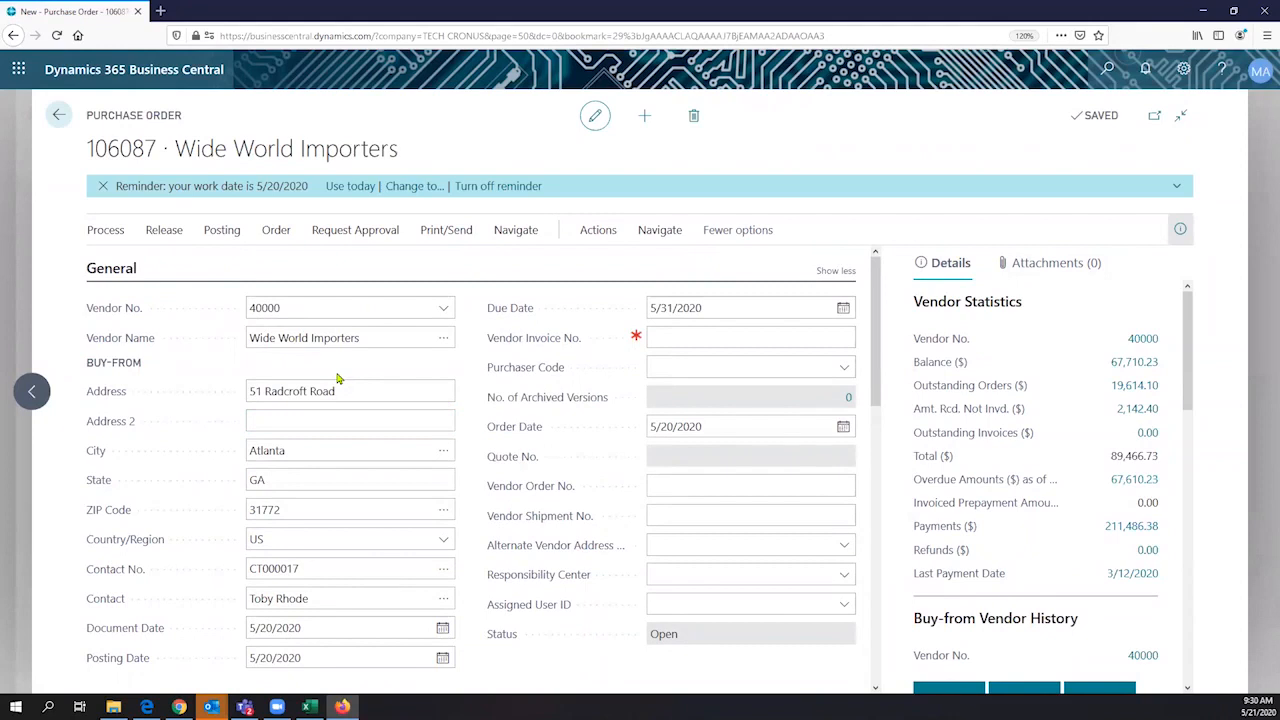
pyautogui.scroll(-3, 224, 327)
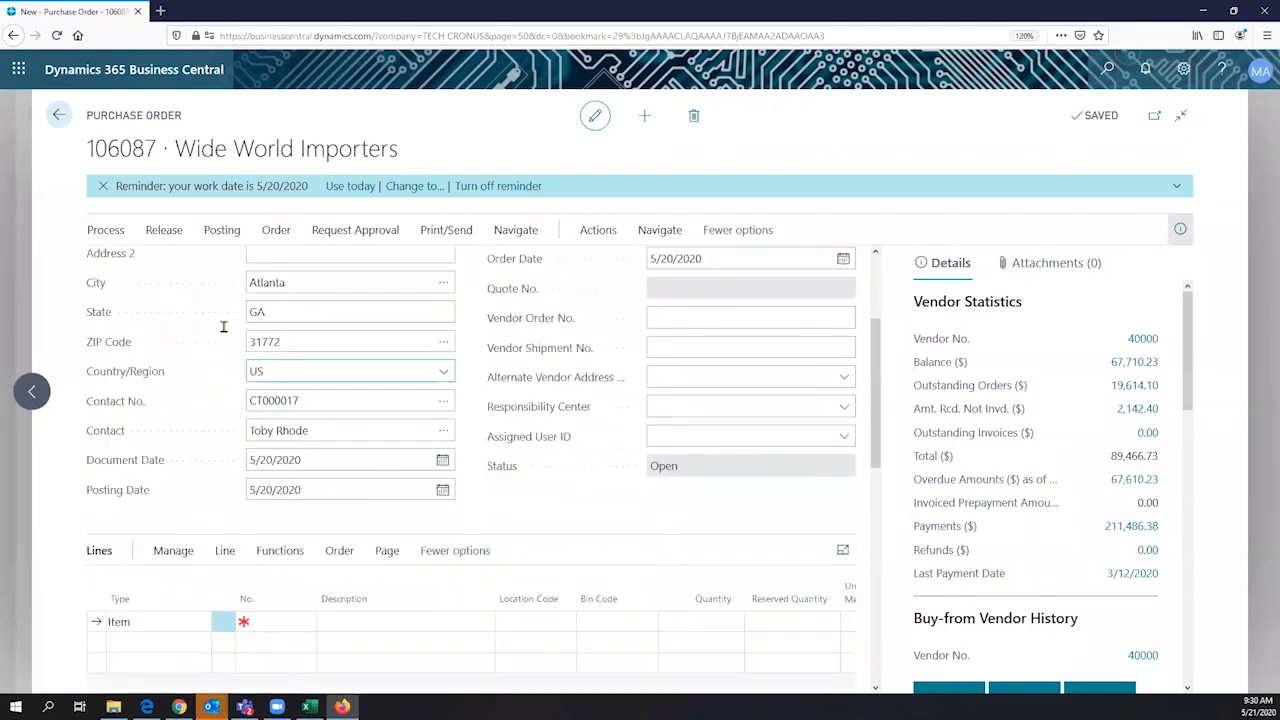
pyautogui.scroll(3, 224, 327)
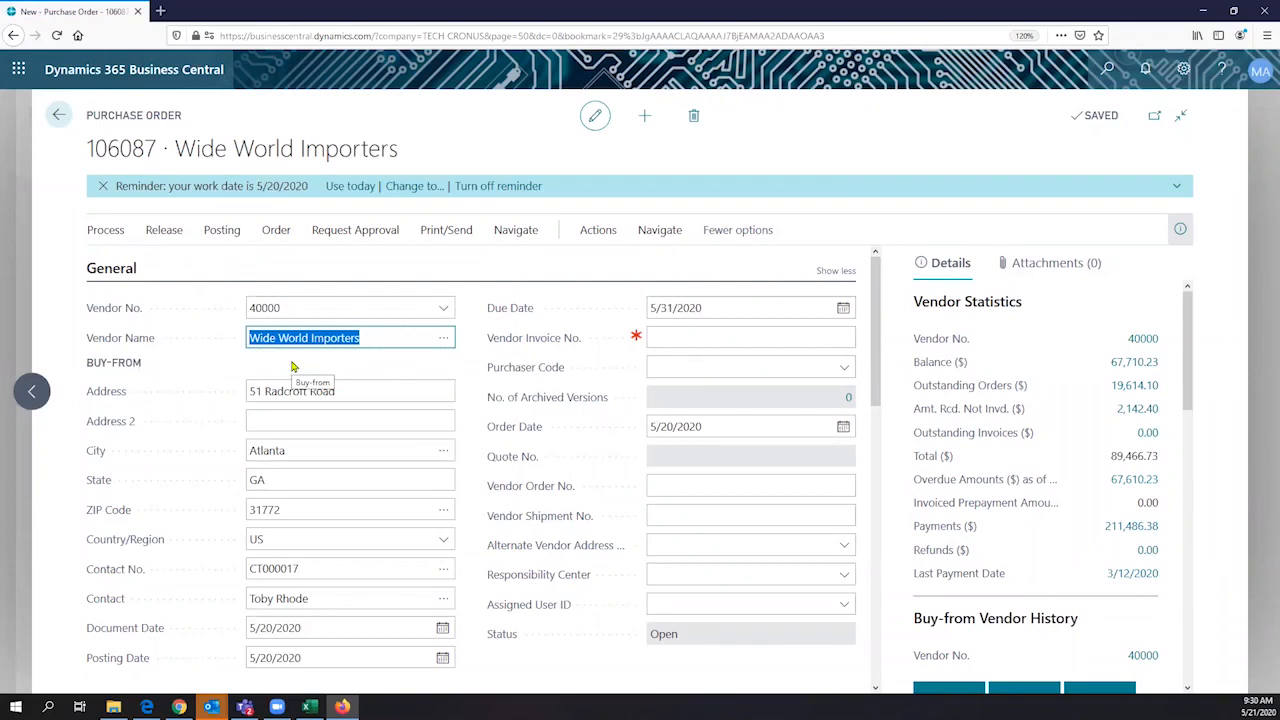
pyautogui.click(242, 313)
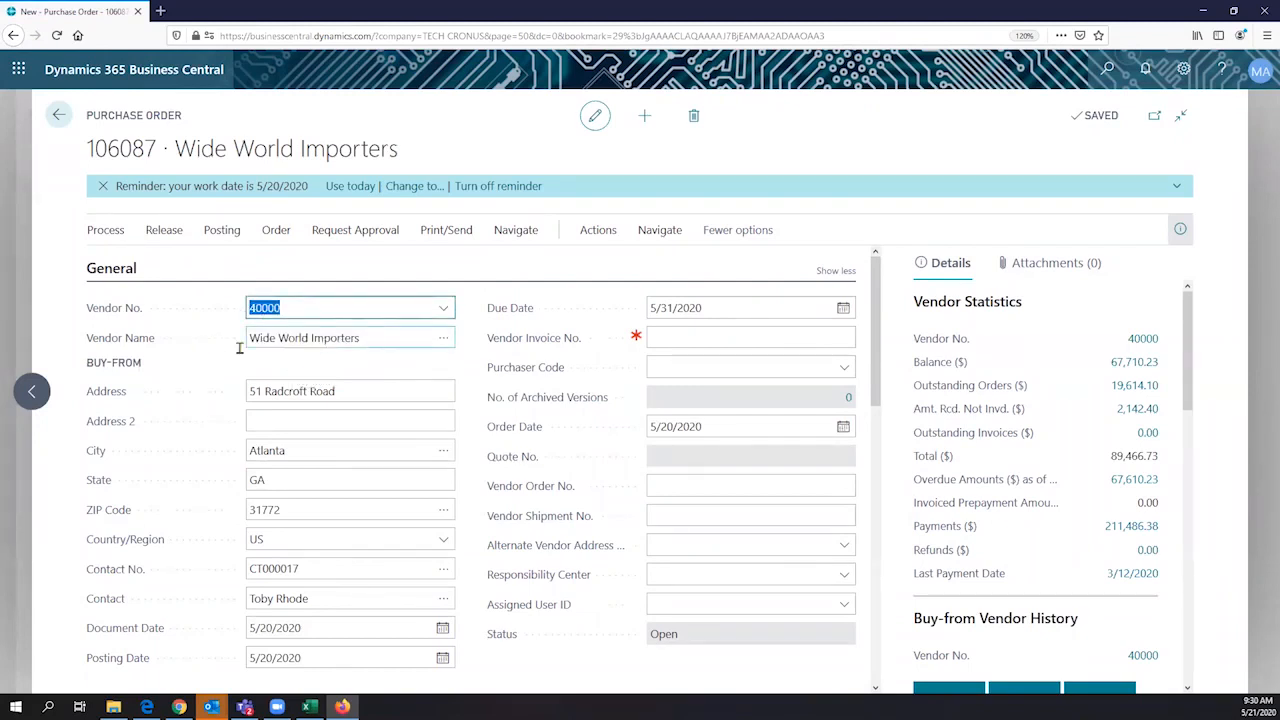
pyautogui.press('Tab')
pyautogui.scroll(-1, 281, 394)
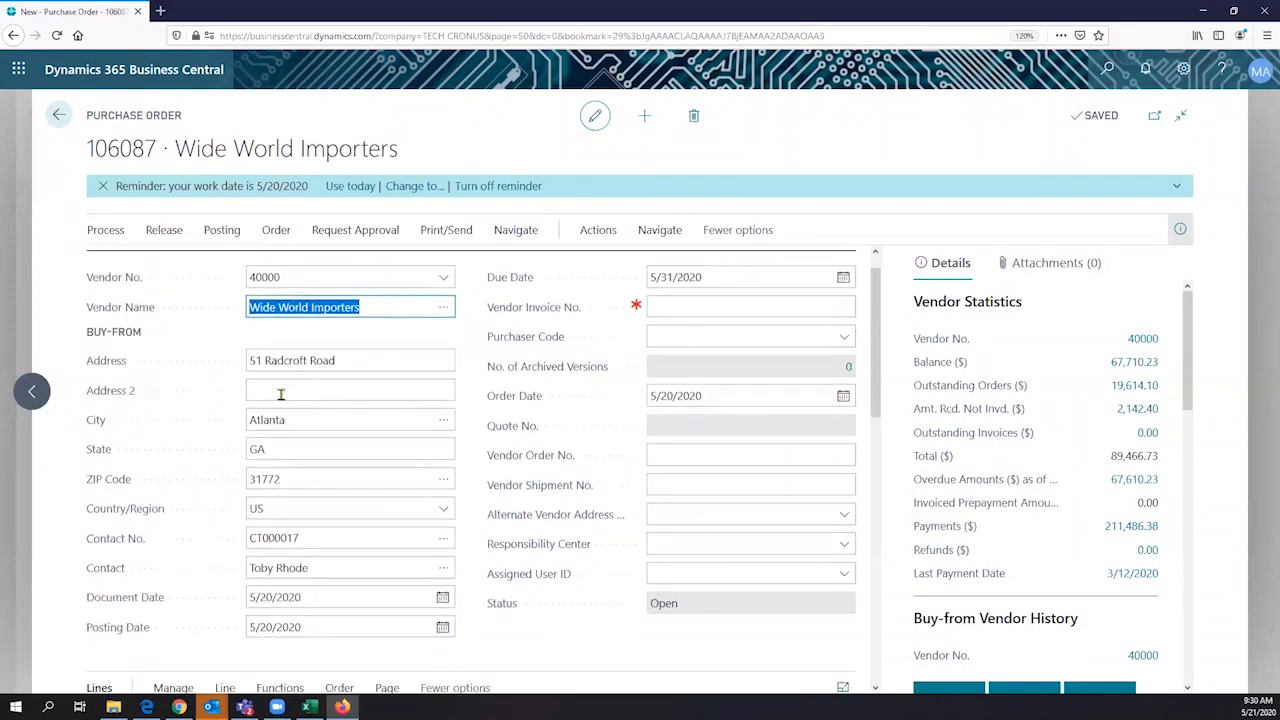
pyautogui.scroll(-1, 281, 394)
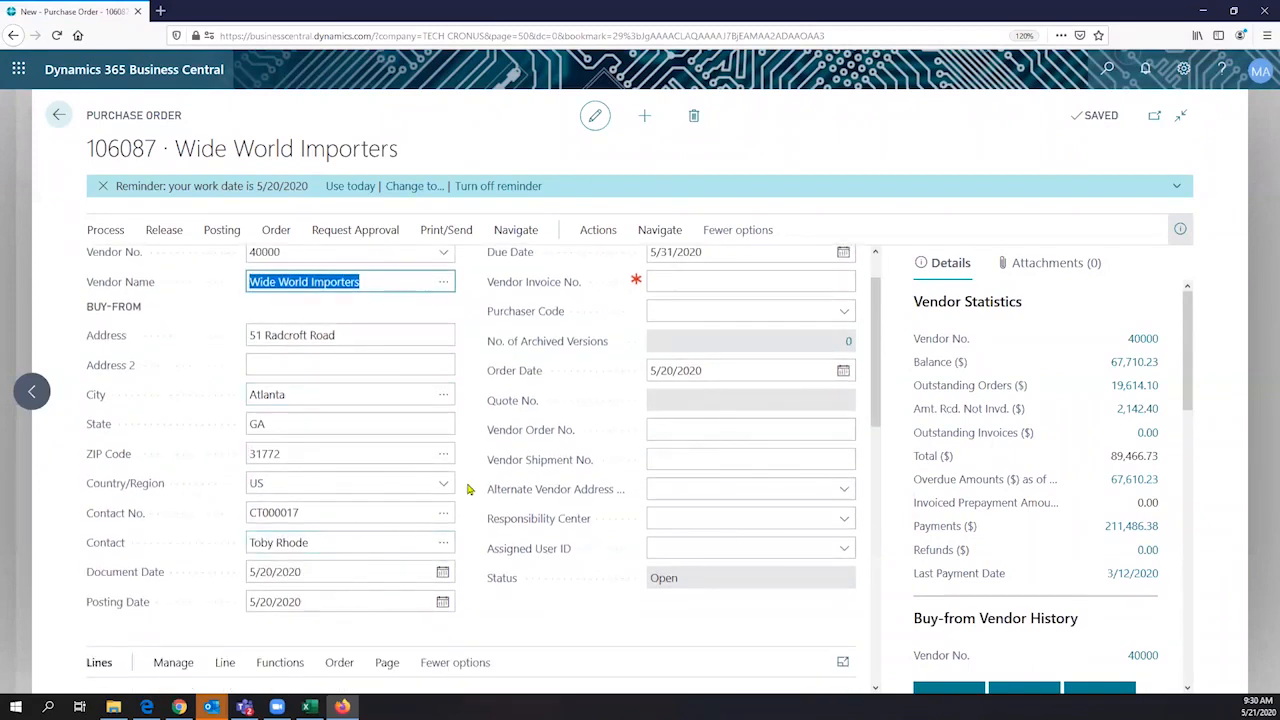
# - Check the purchase order's Due Date and required Vendor Invoice No. fields, and view the order's Lines section
pyautogui.scroll(2, 686, 322)
pyautogui.moveTo(705, 309); pyautogui.dragTo(616, 330)
pyautogui.click(673, 345)
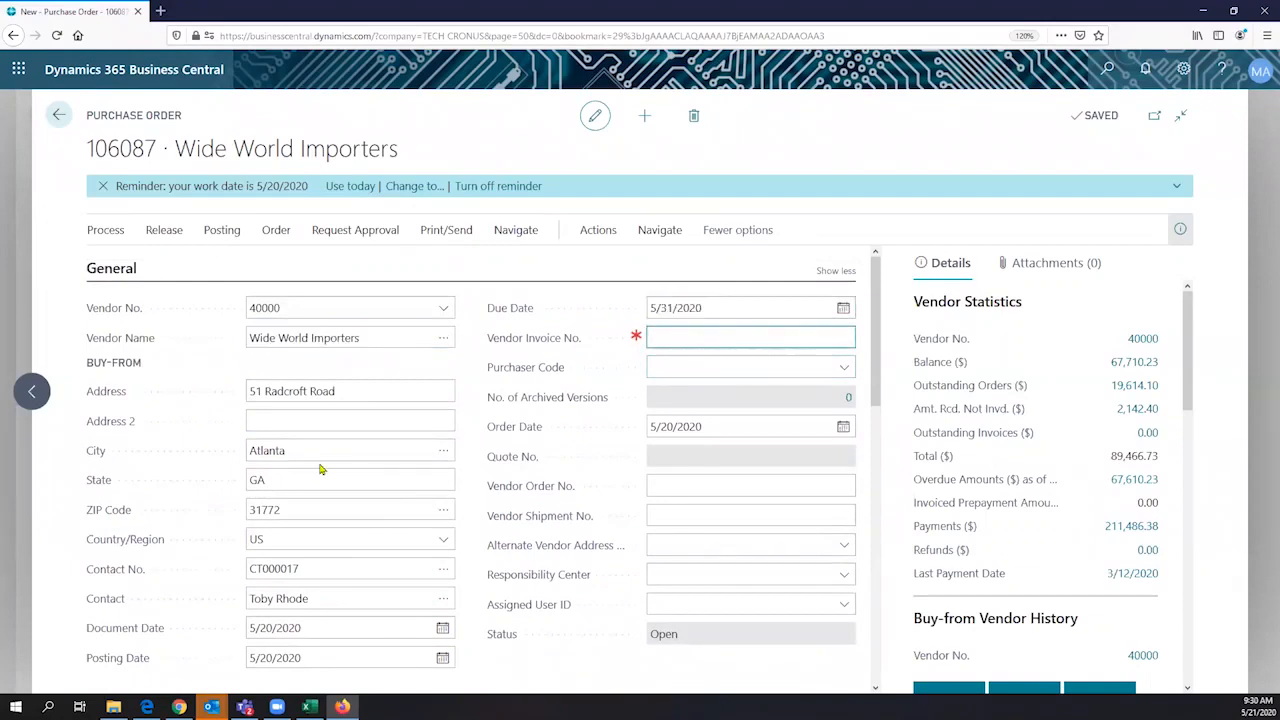
pyautogui.scroll(-2, 321, 469)
pyautogui.scroll(-2, 321, 469)
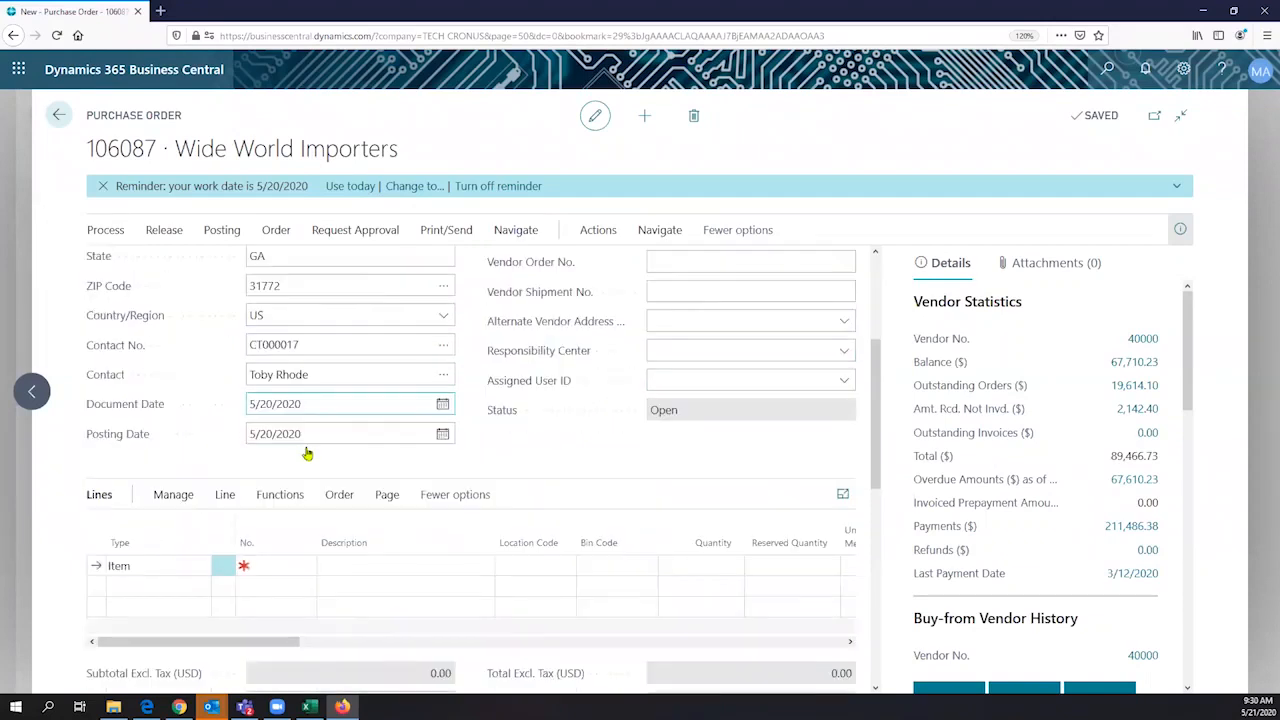
# - Add item 0000008, BUYPOWER Gaming Desktop PC, to the first purchase order line
pyautogui.scroll(-2, 308, 454)
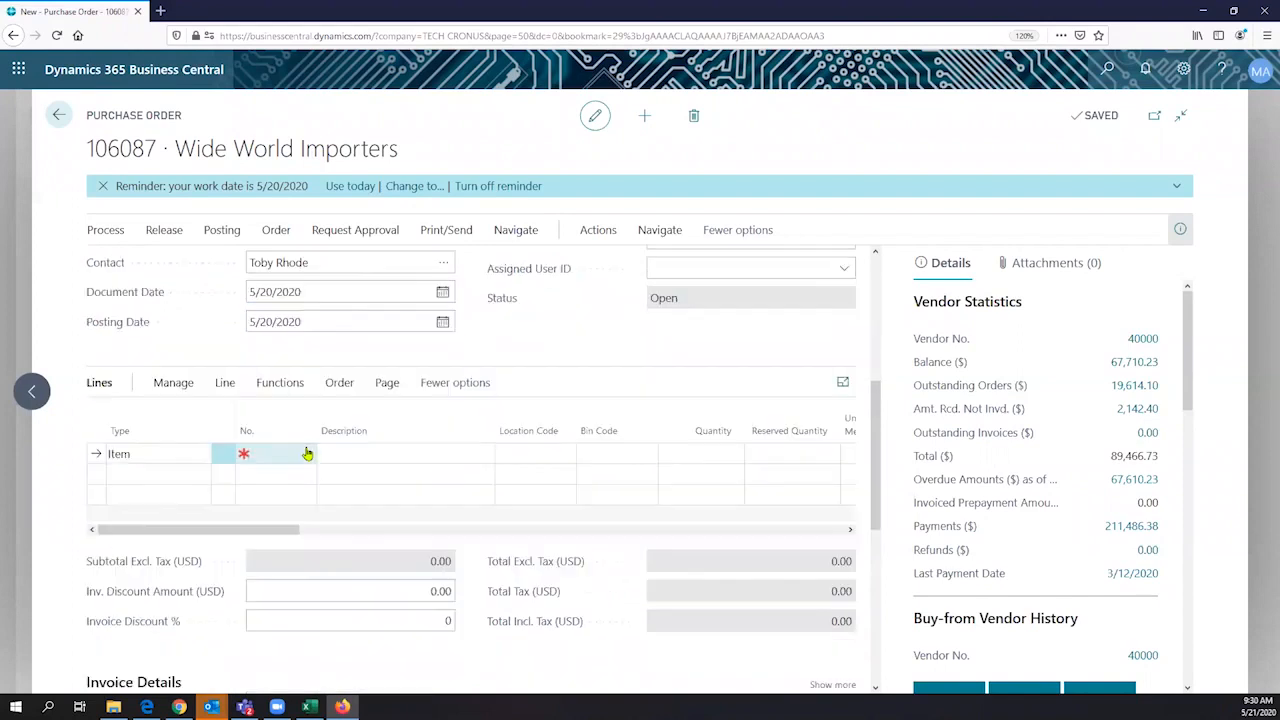
pyautogui.click(308, 454)
pyautogui.scroll(-1, 338, 519)
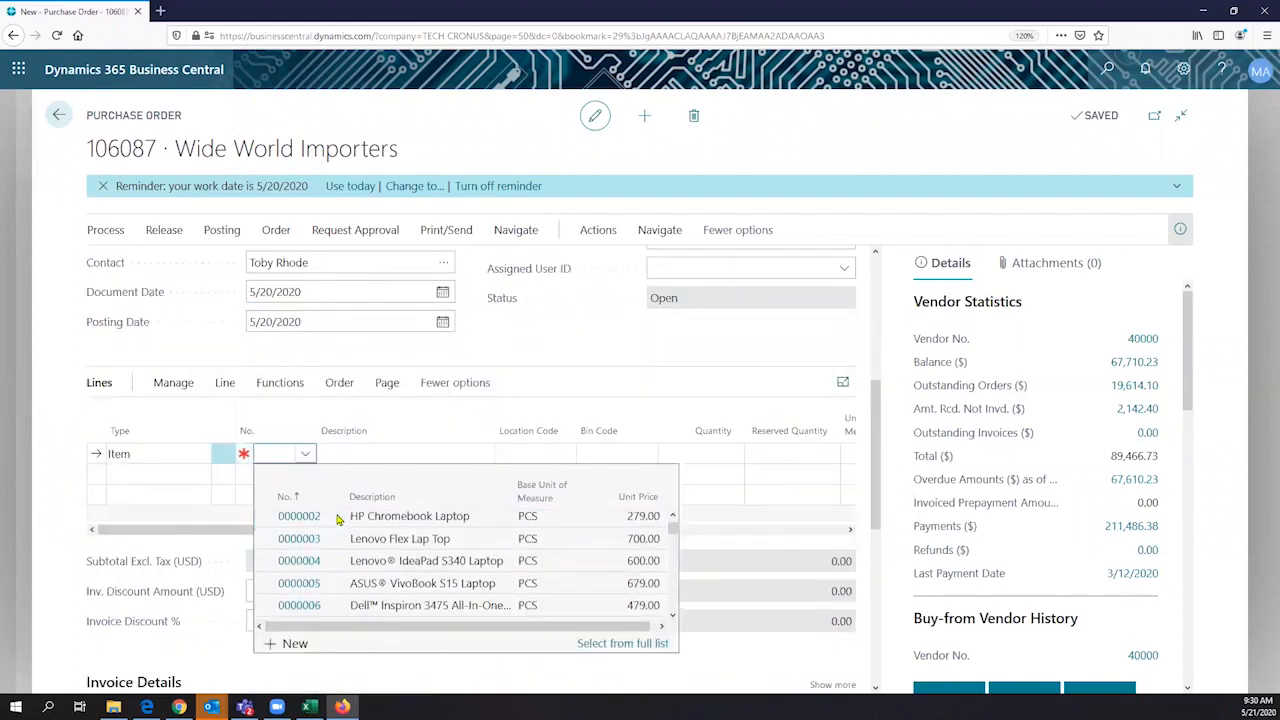
pyautogui.scroll(-1, 338, 519)
pyautogui.scroll(-1, 333, 516)
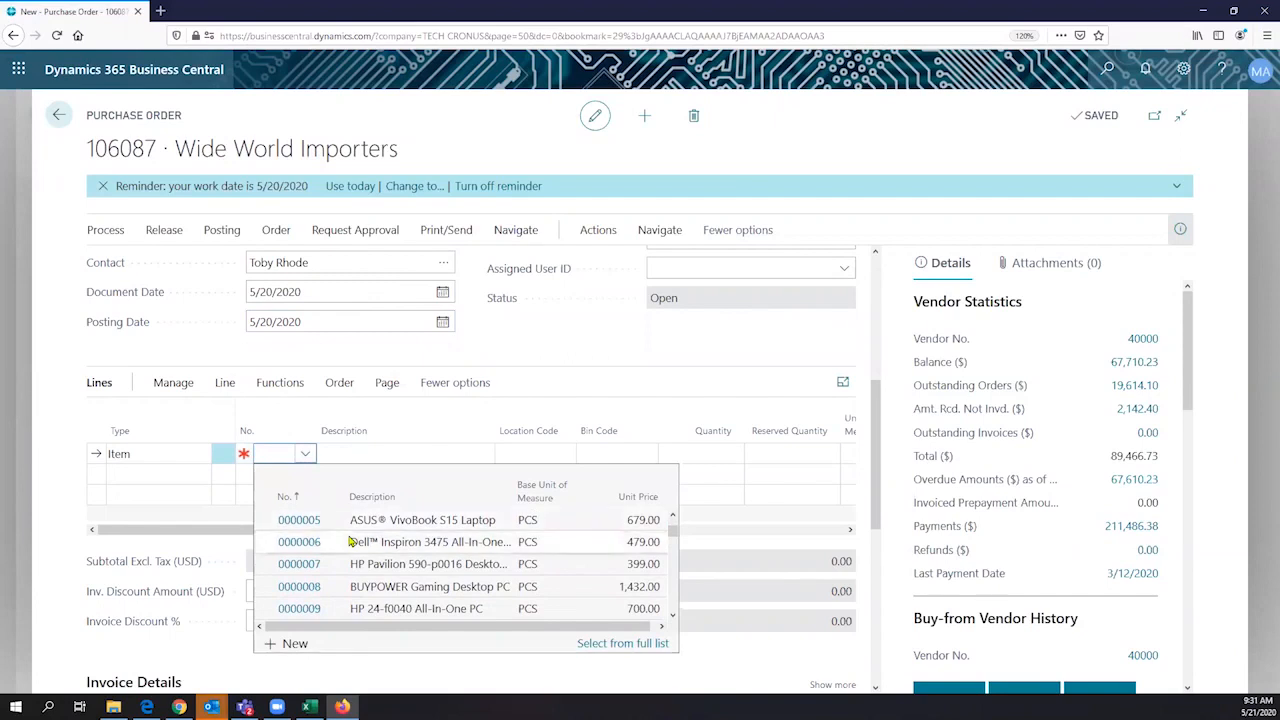
pyautogui.click(392, 589)
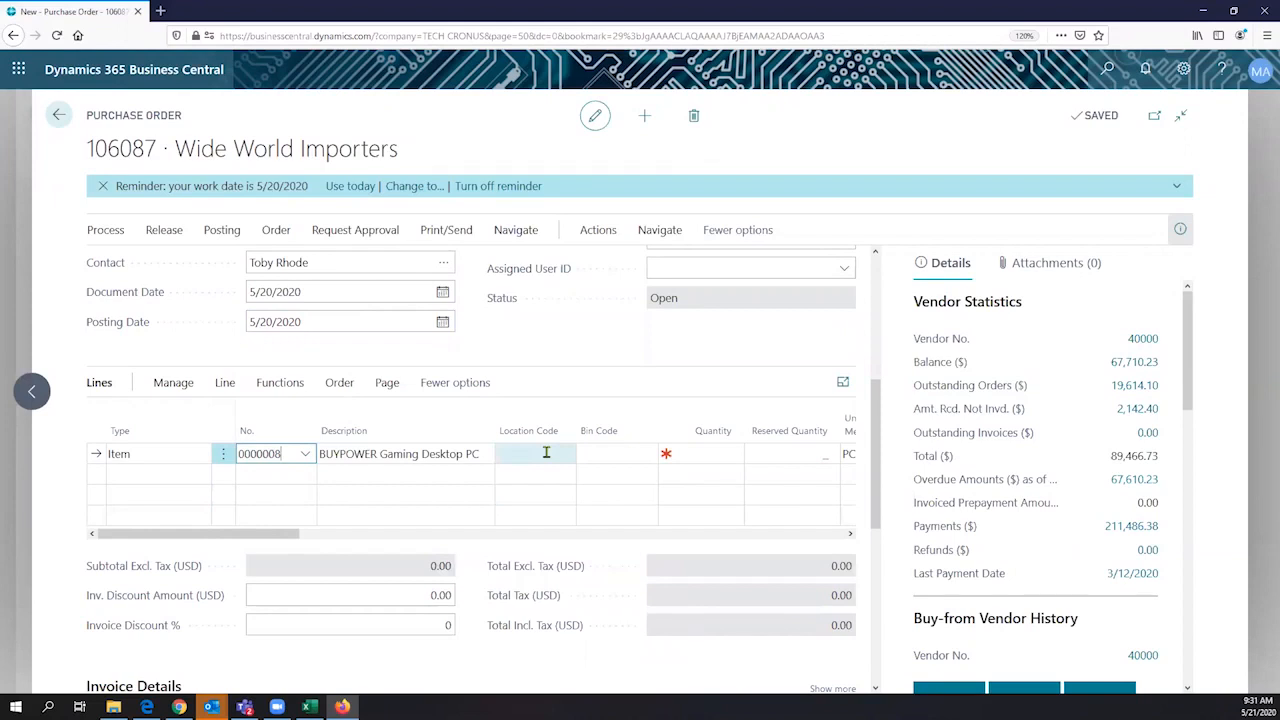
# - Set the quantity on the BUYPOWER Gaming Desktop PC line to 5
pyautogui.click(546, 453)
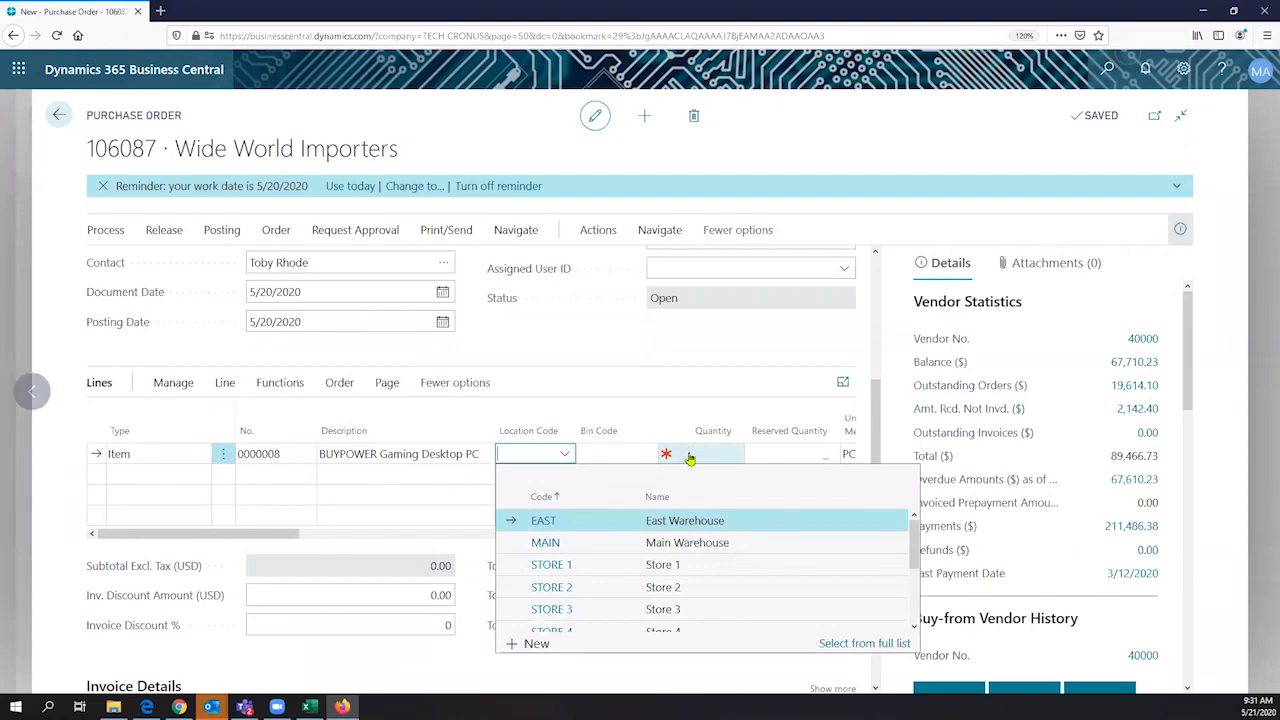
pyautogui.click(688, 453)
pyautogui.write('5')
pyautogui.press('Tab')
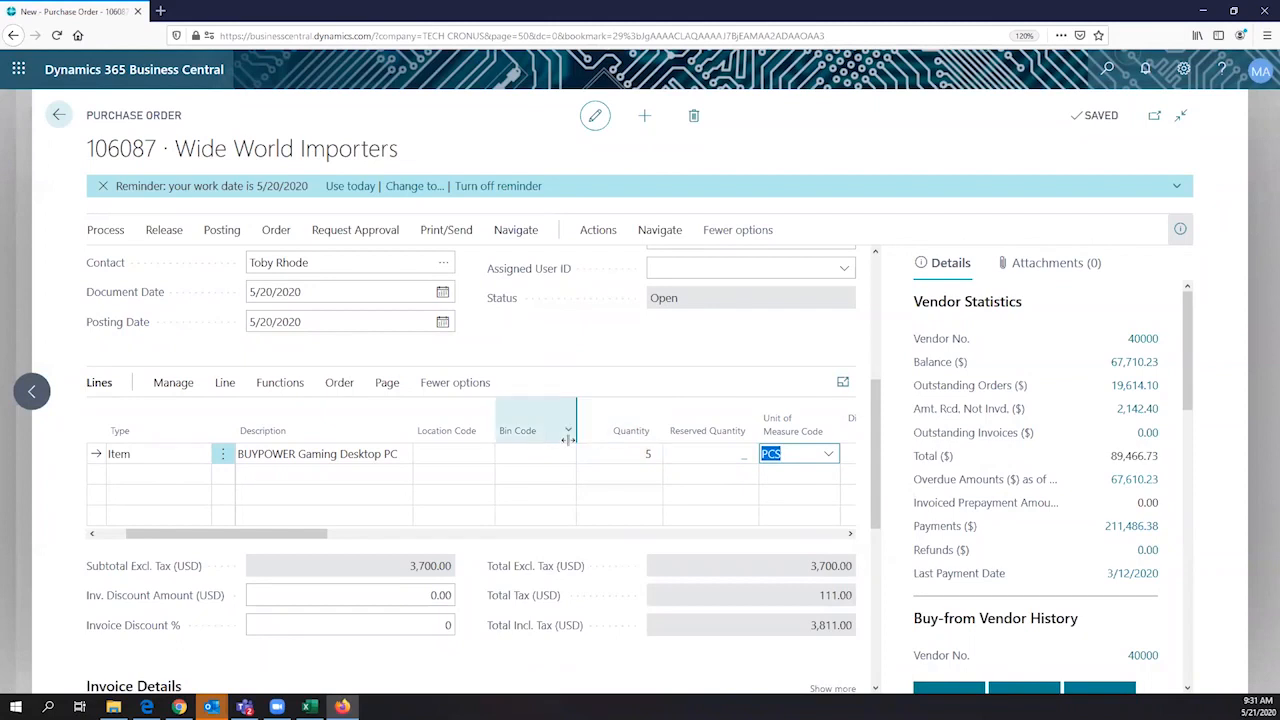
# - Set the location code of the BUYPOWER Gaming Desktop PC line to MAIN
pyautogui.scroll(-1, 572, 447)
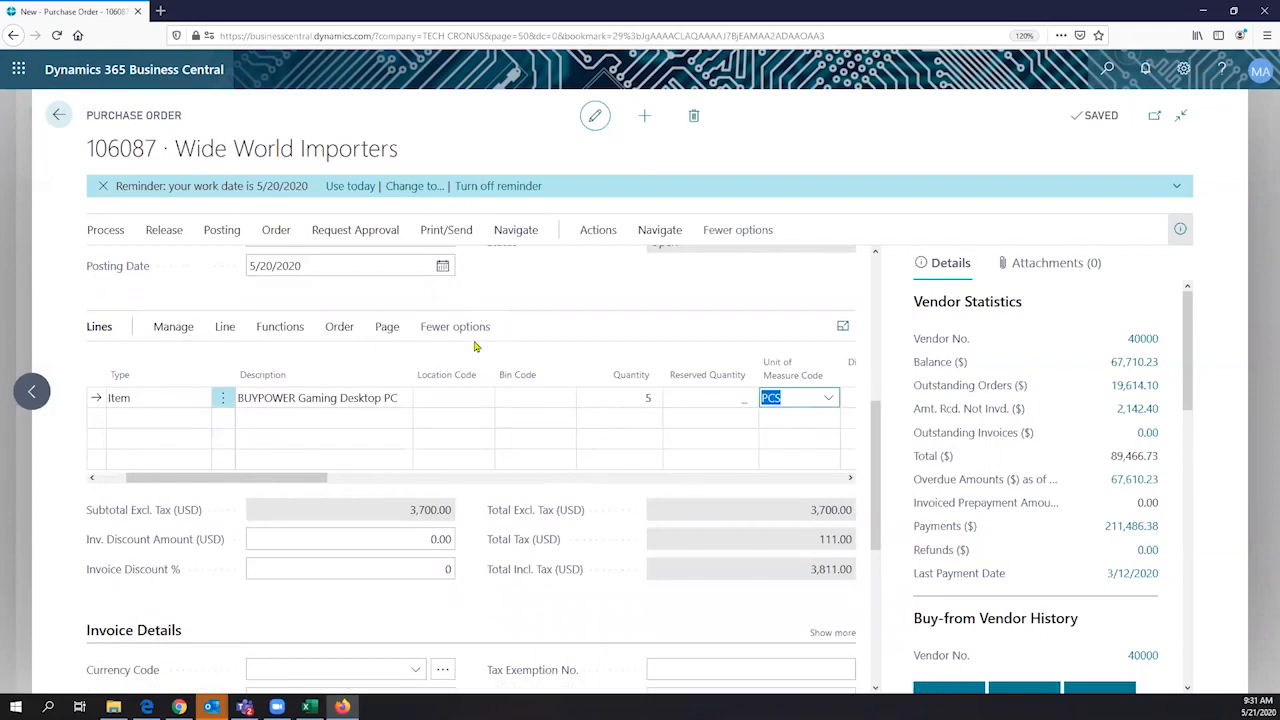
pyautogui.scroll(-2, 376, 449)
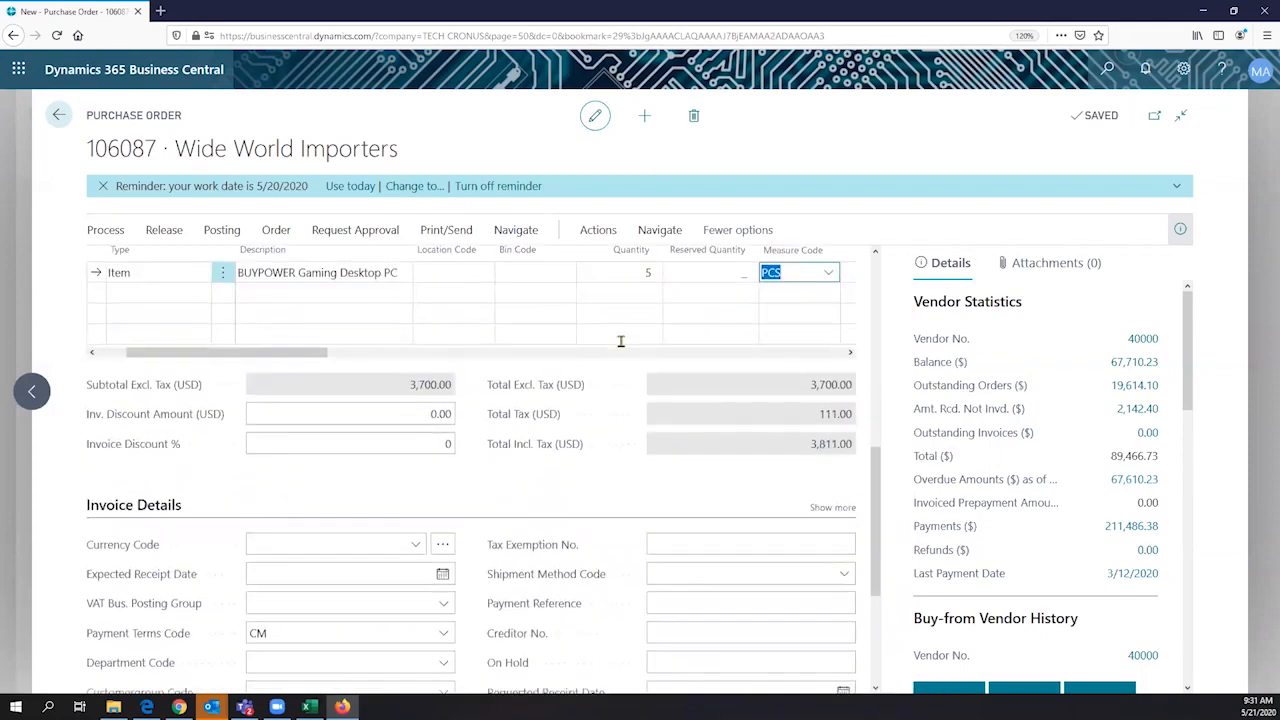
pyautogui.scroll(1, 640, 341)
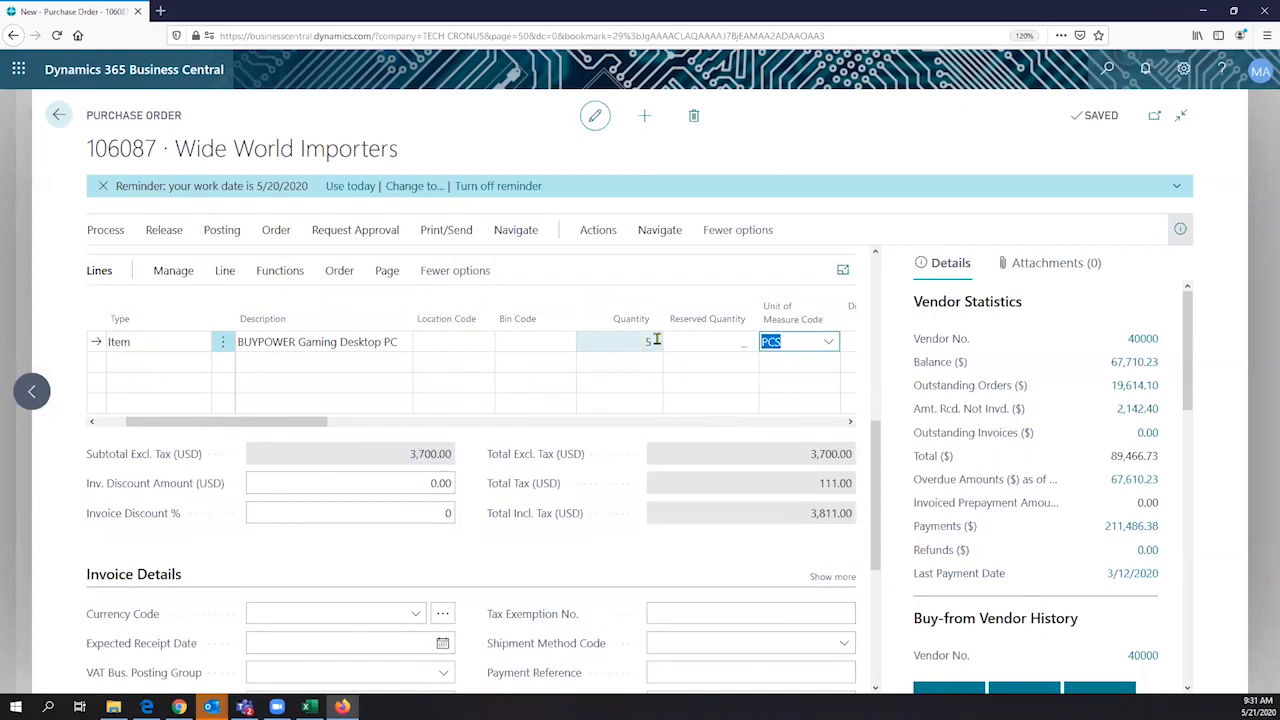
pyautogui.click(474, 342)
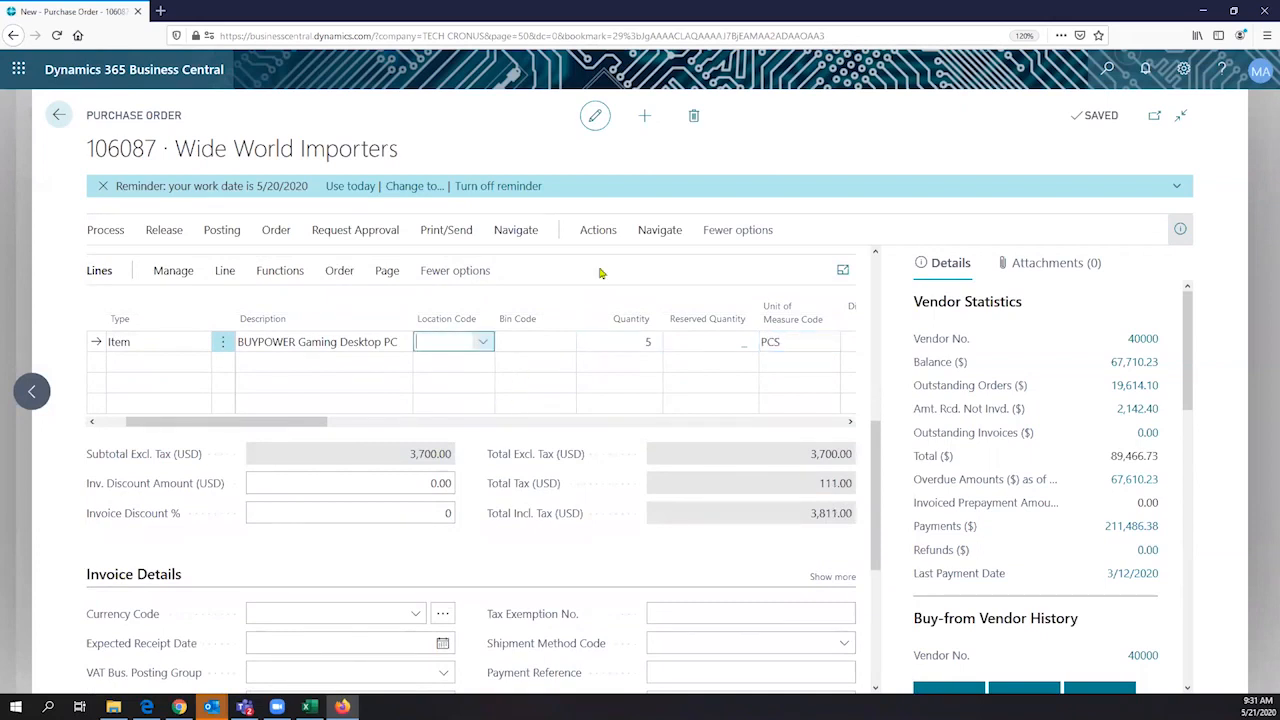
pyautogui.hotkey('alt', 'Down')
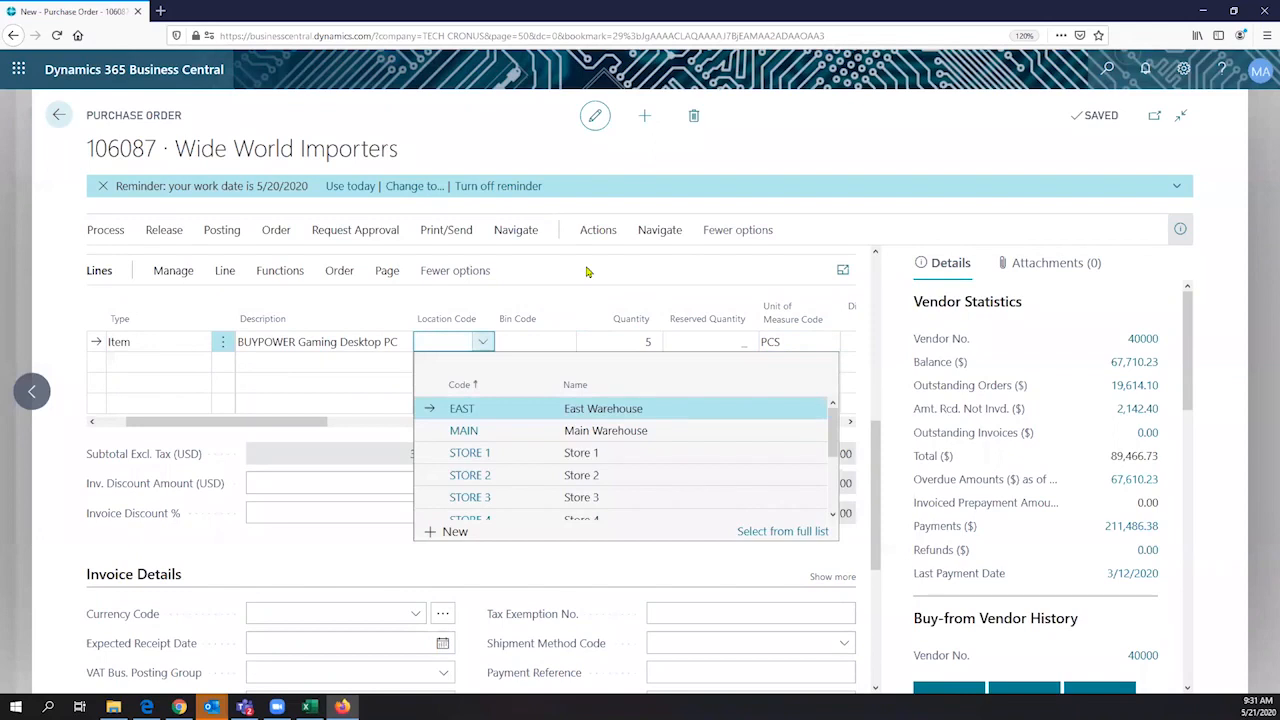
pyautogui.click(464, 431)
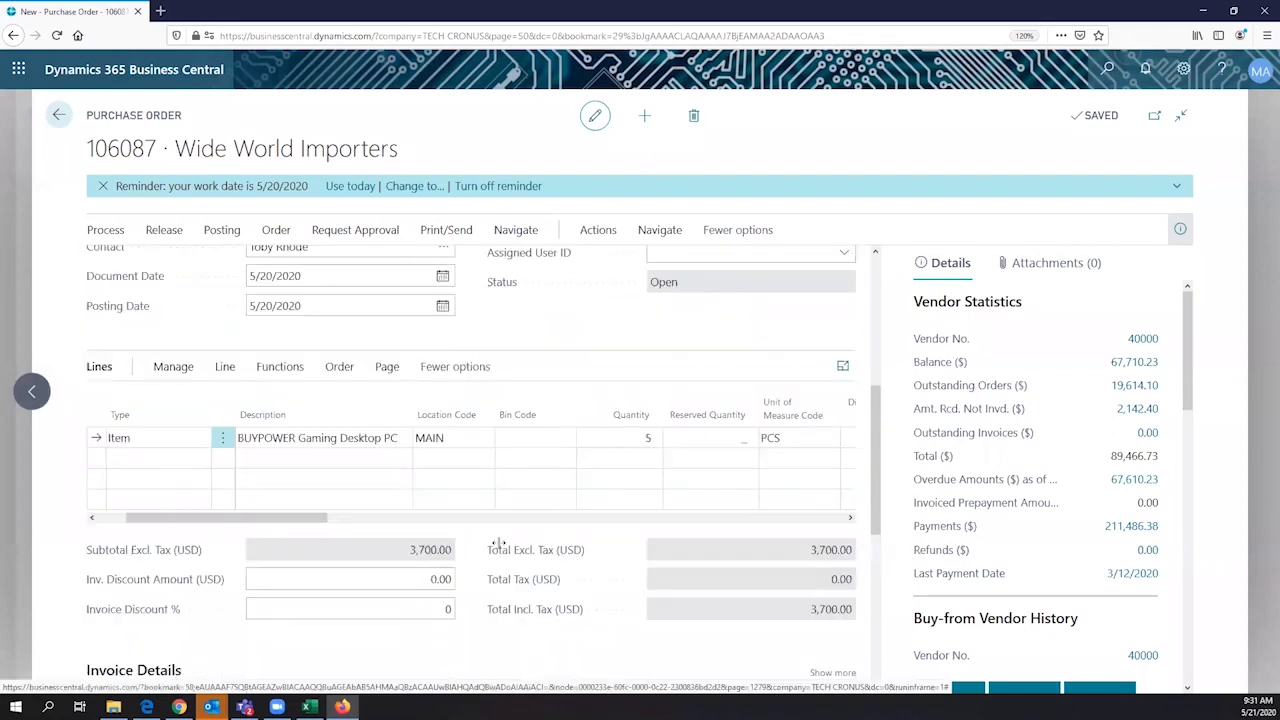
# - Review the order's vendor statistics, buy-from vendor history and purchase line details for the gaming desktop line
pyautogui.scroll(2, 498, 543)
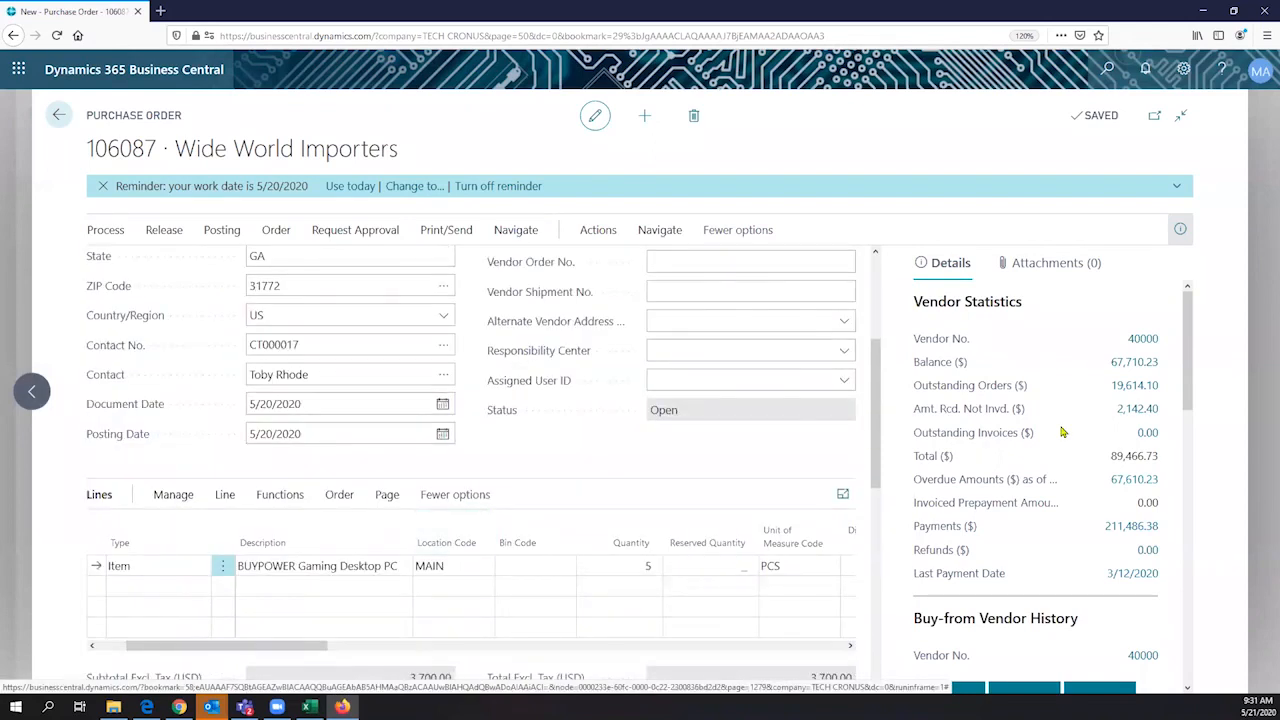
pyautogui.scroll(-1, 982, 475)
pyautogui.hotkey('shift', 'Tab')
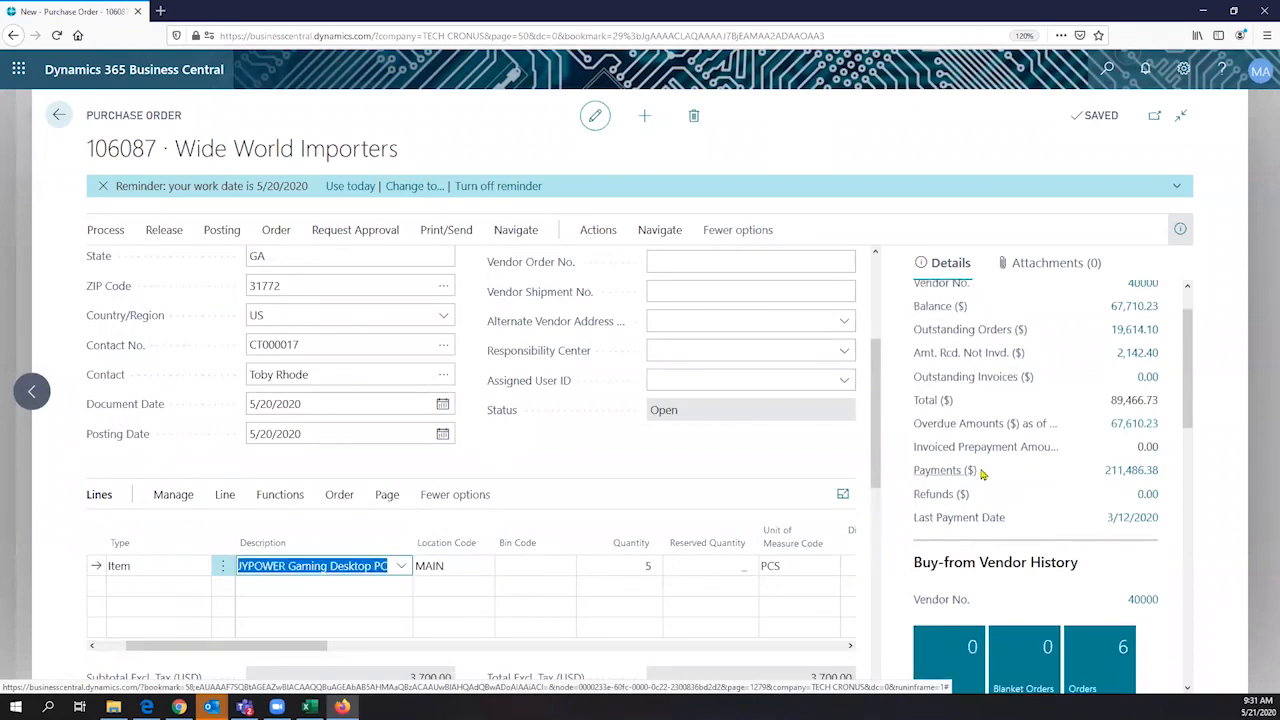
pyautogui.scroll(-3, 1038, 408)
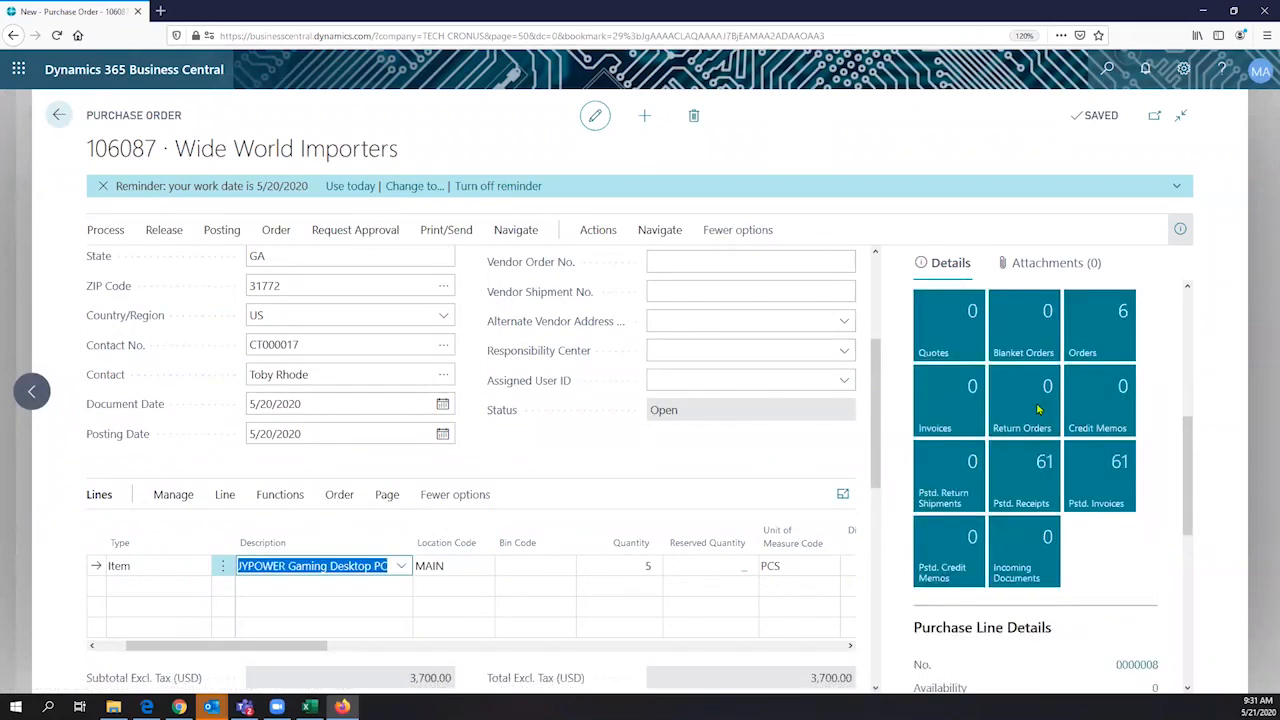
pyautogui.scroll(-2, 1040, 400)
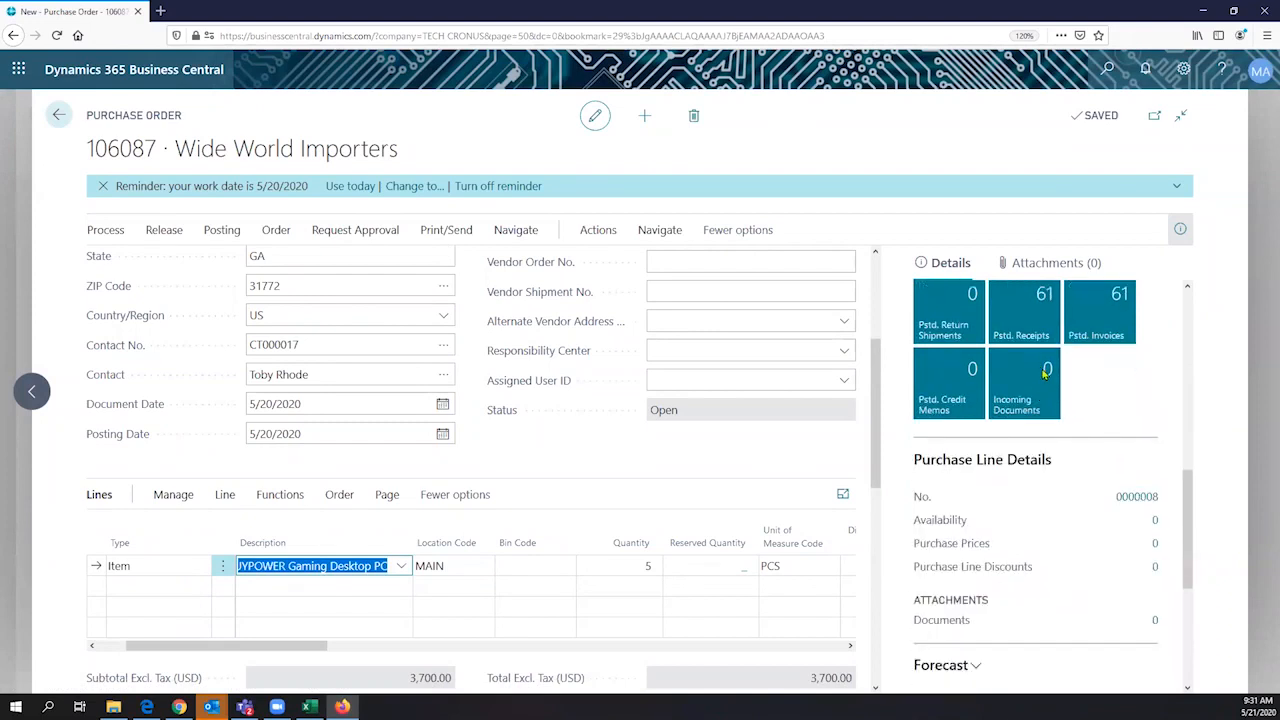
pyautogui.scroll(-1, 1045, 371)
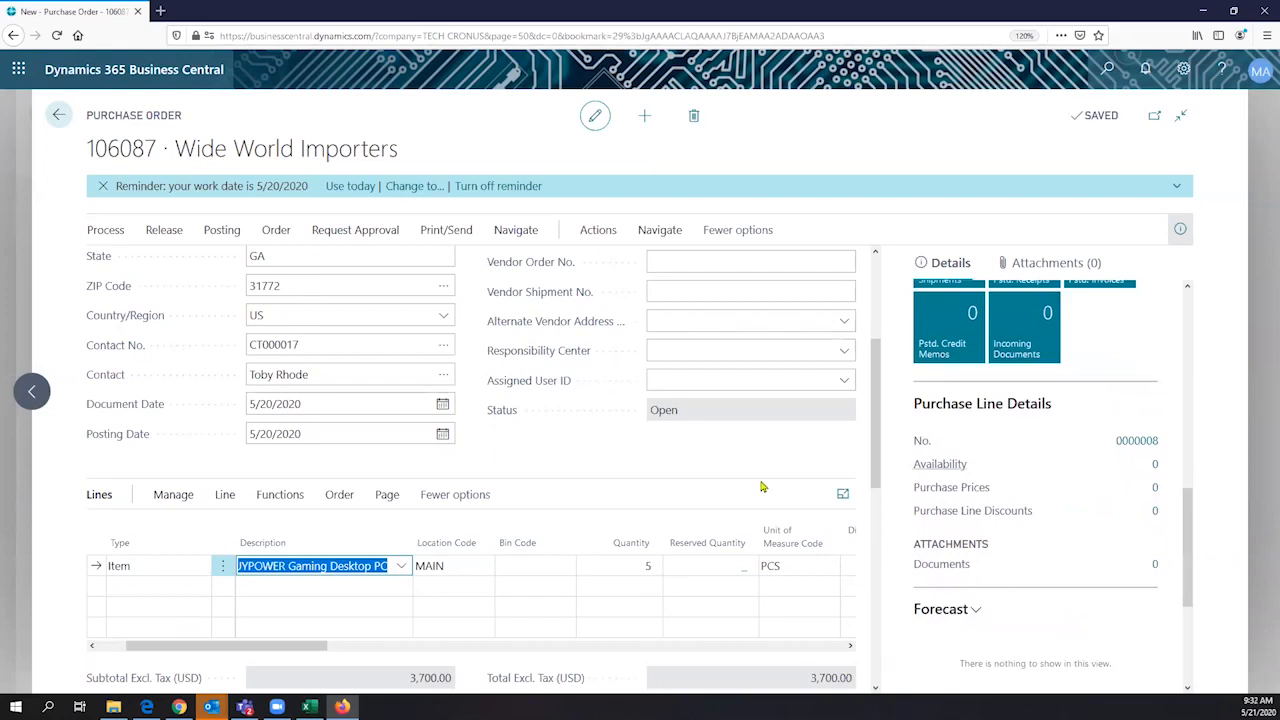
# - Explode the BOM of the BUYPOWER Gaming Desktop PC line, retrieving dimensions from components
pyautogui.click(339, 494)
pyautogui.click(282, 494)
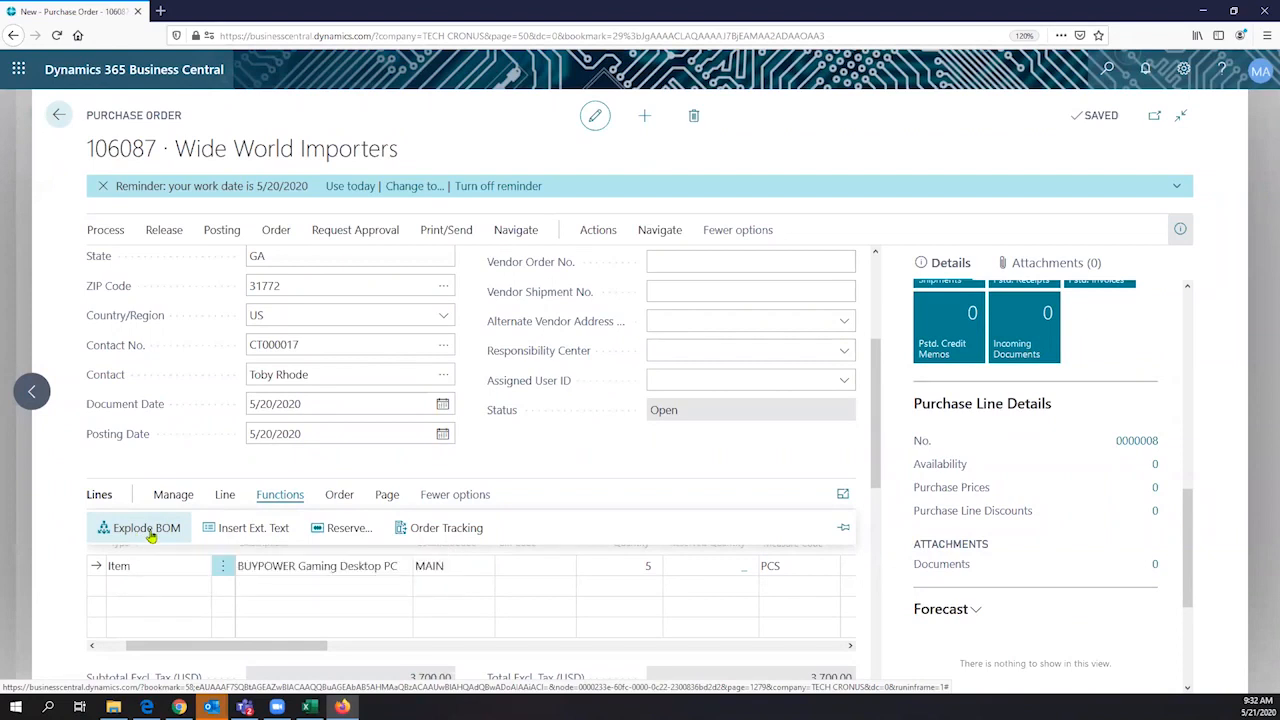
pyautogui.click(148, 530)
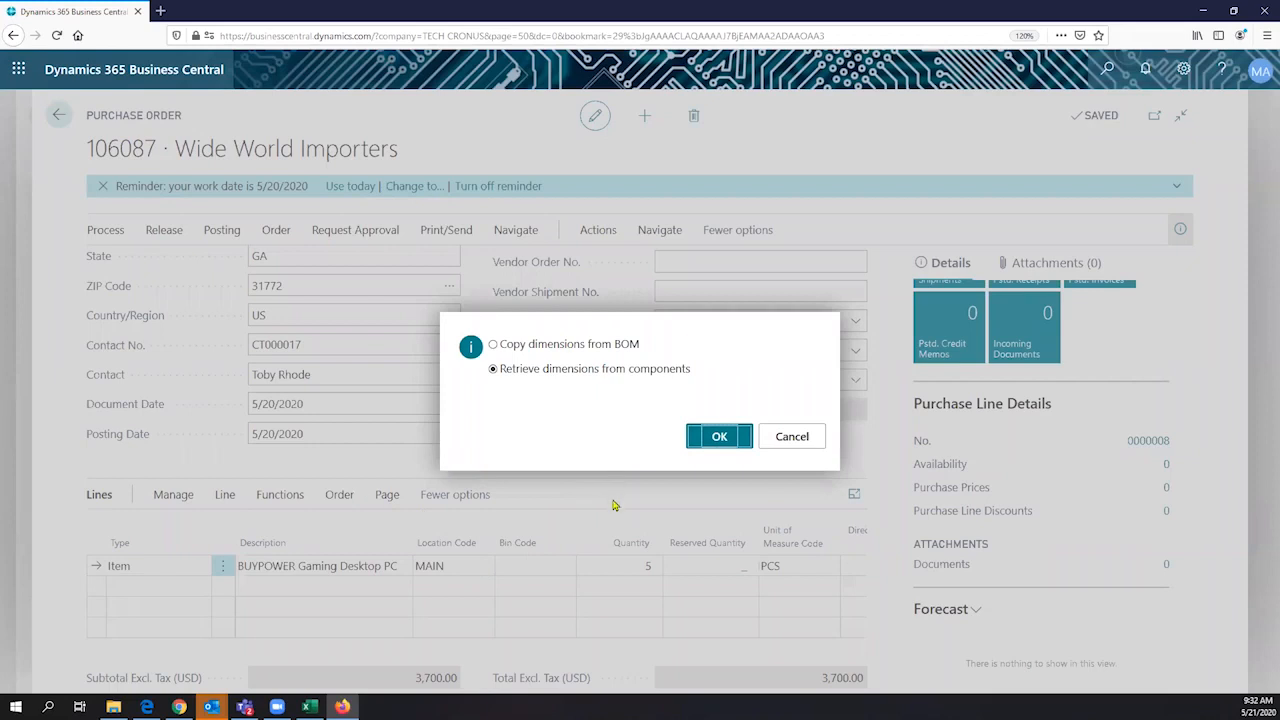
pyautogui.press('Return')
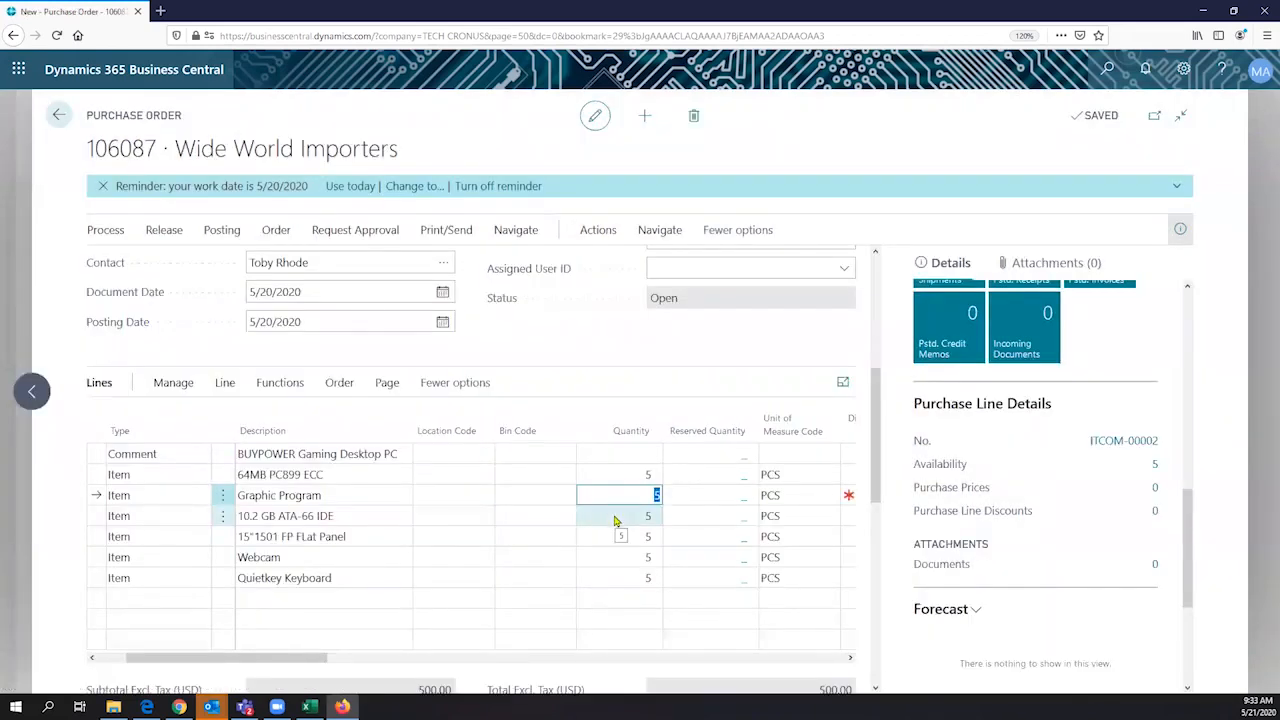
# - Set the location code to MAIN on the 64MB PC899 ECC and Graphic Program component lines
pyautogui.click(480, 477)
pyautogui.click(483, 476)
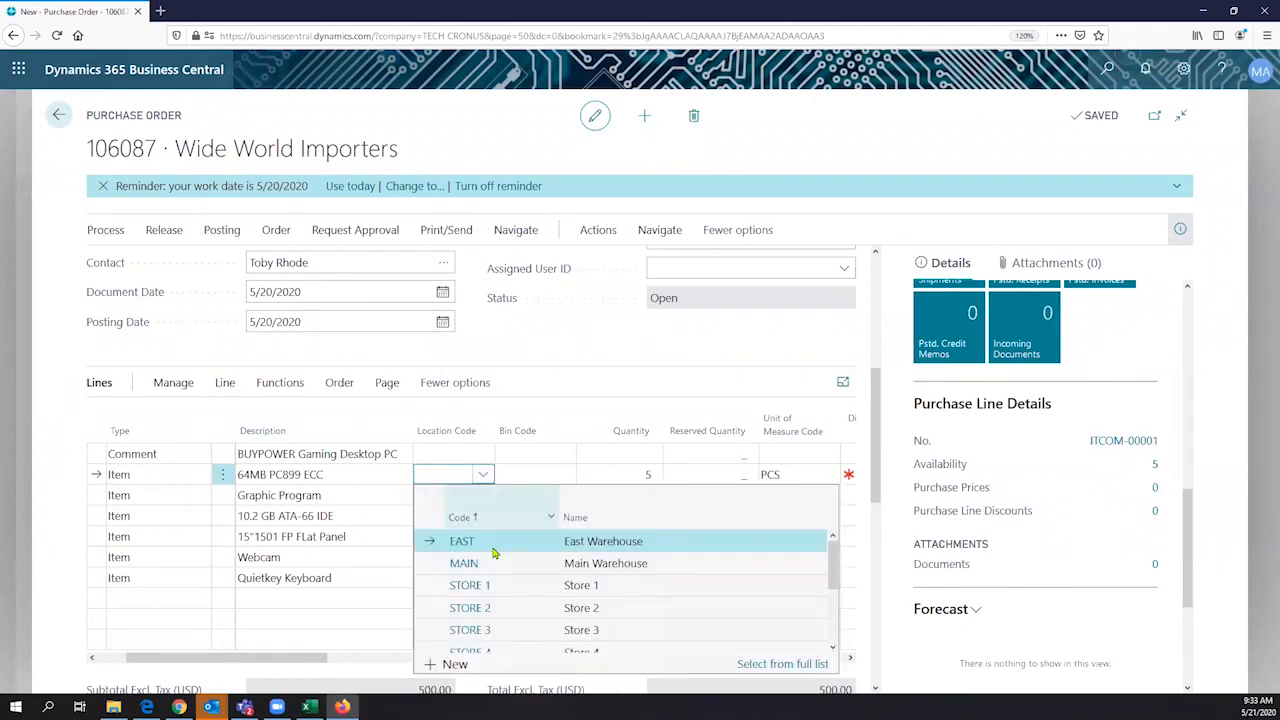
pyautogui.click(470, 562)
pyautogui.click(485, 496)
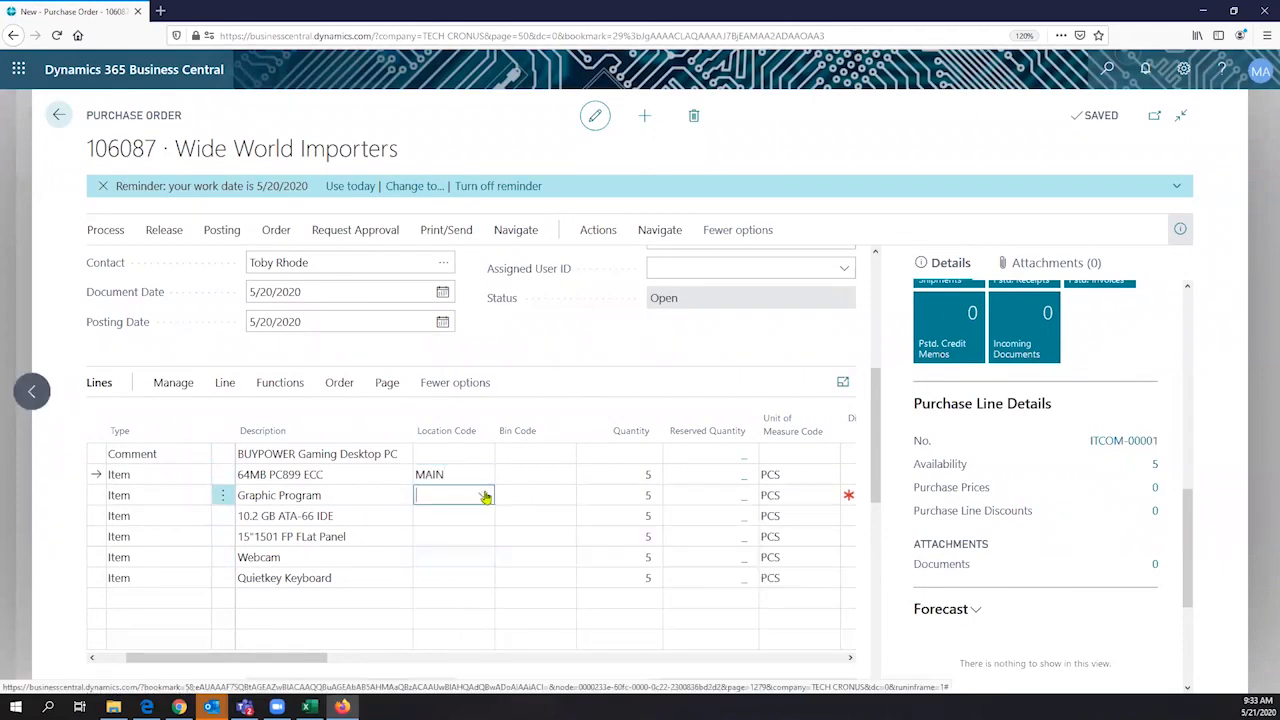
pyautogui.click(484, 496)
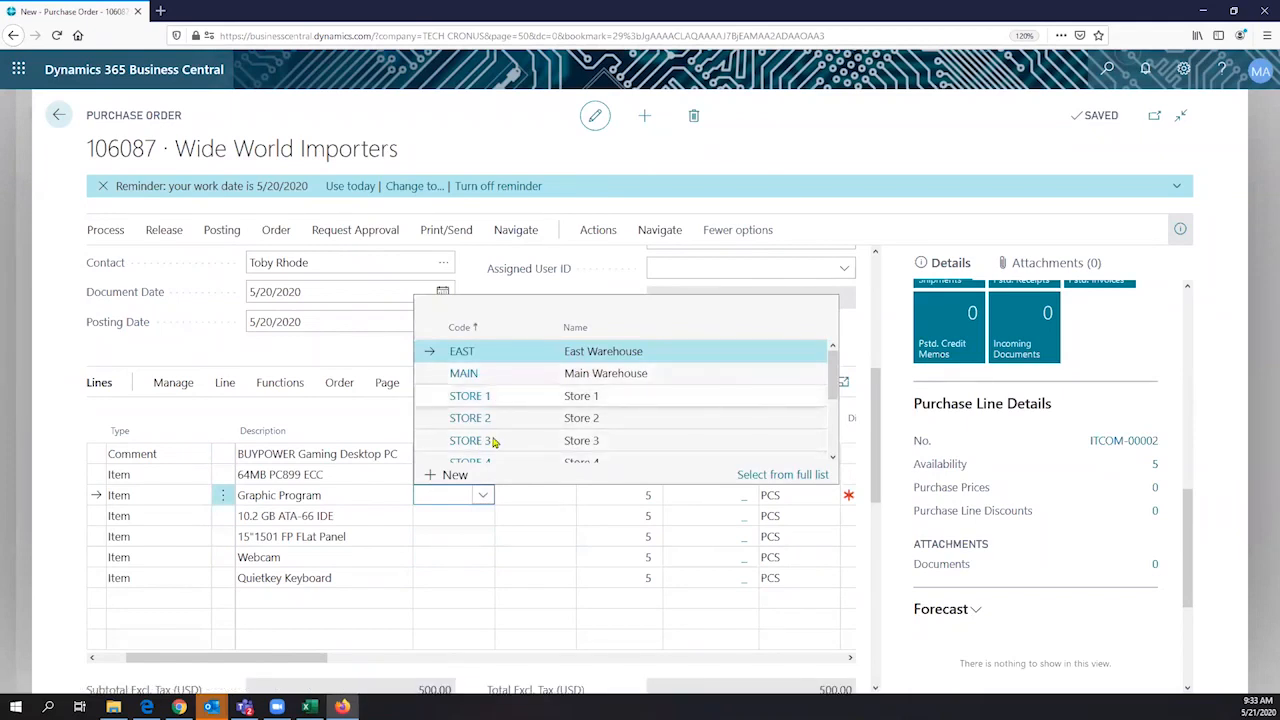
pyautogui.click(500, 379)
pyautogui.click(500, 380)
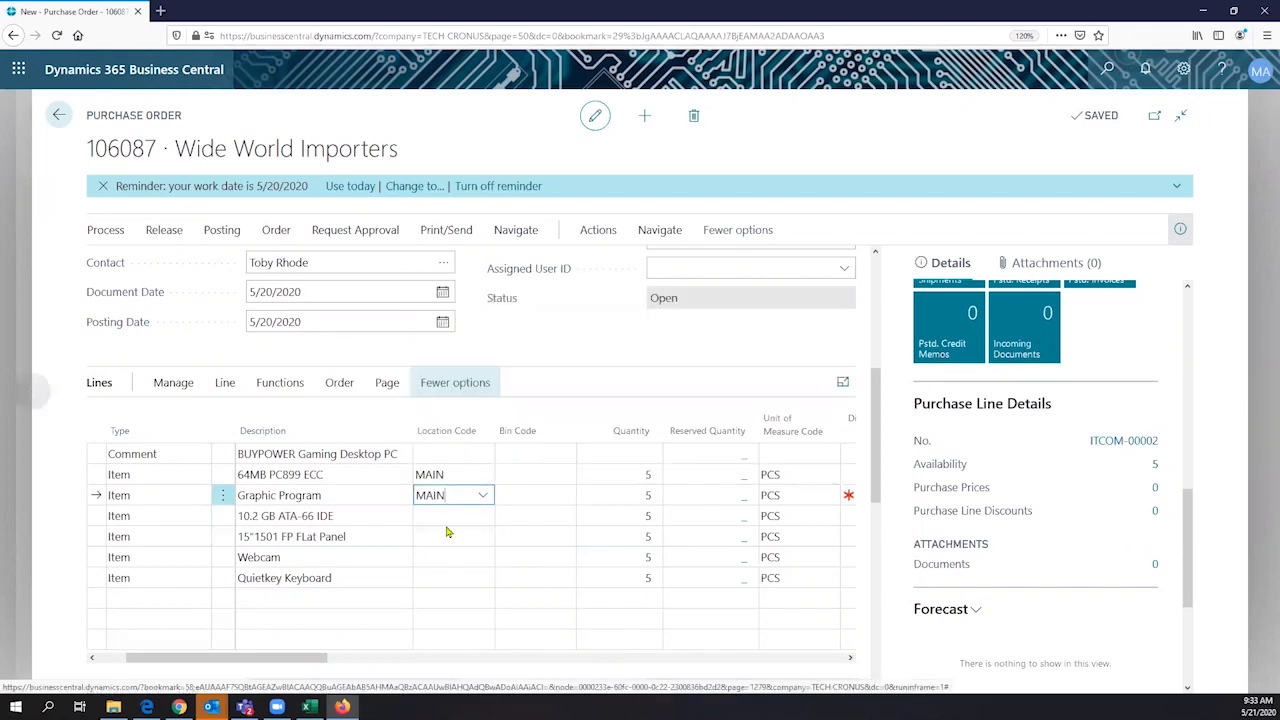
# - Set the location code to MAIN on the 10.2 GB ATA-66 IDE, 15"1501 FP FLat Panel, Webcam and Quietkey Keyboard lines
pyautogui.click(483, 516)
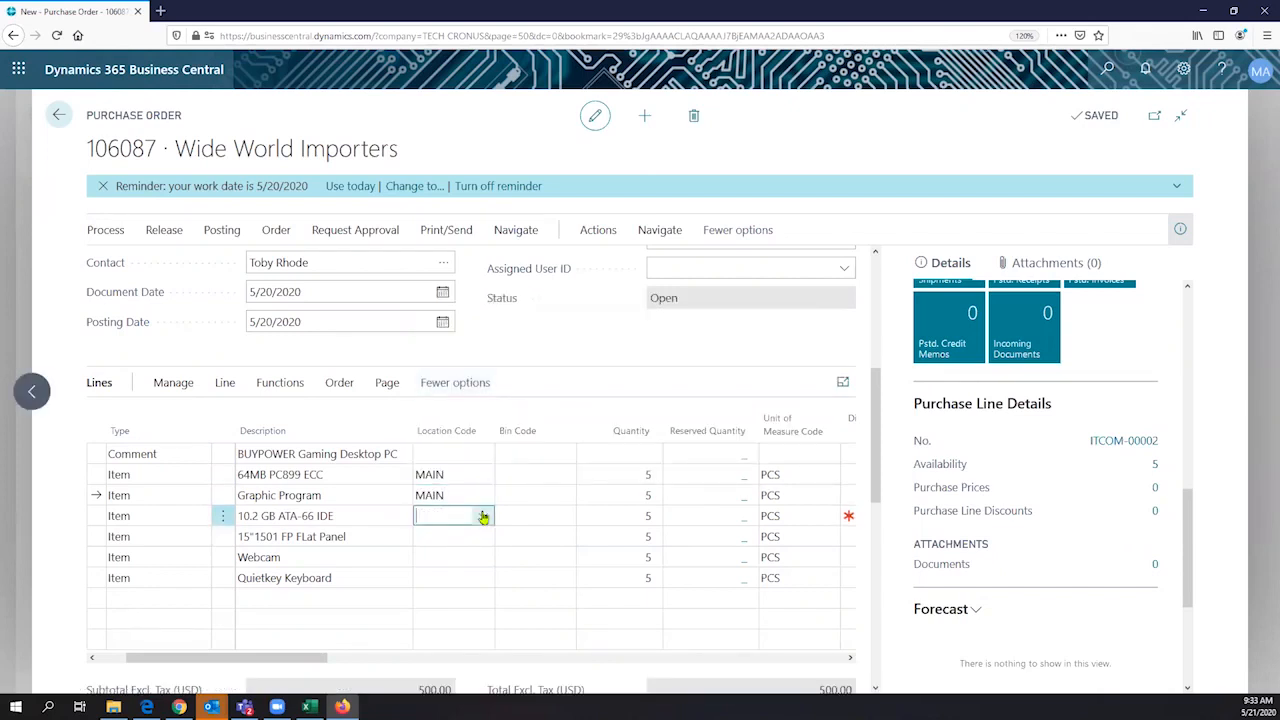
pyautogui.click(483, 516)
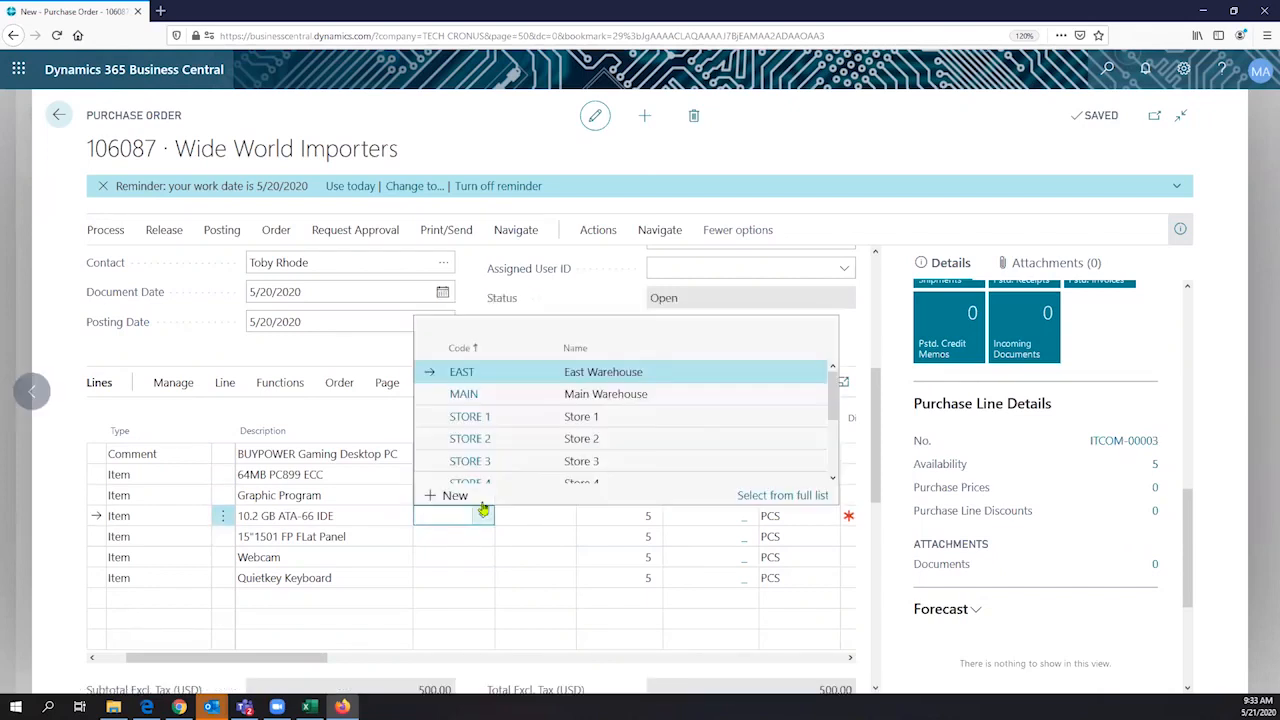
pyautogui.click(508, 403)
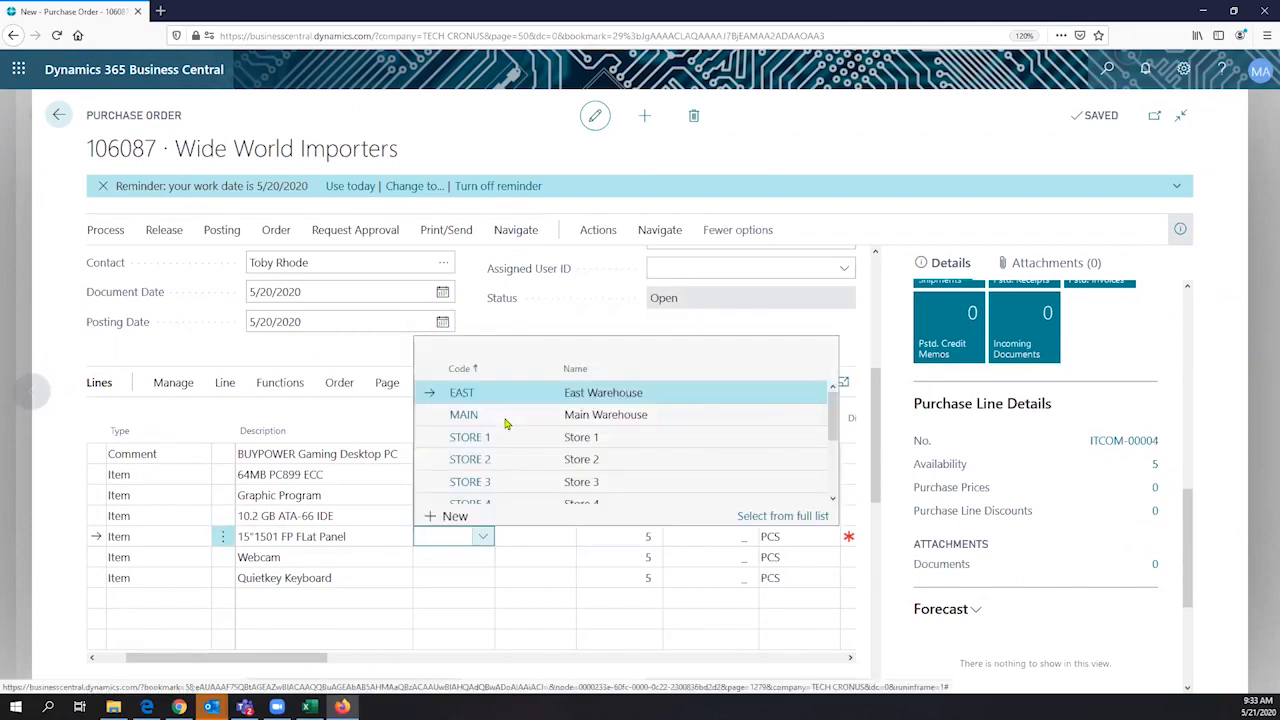
pyautogui.click(506, 418)
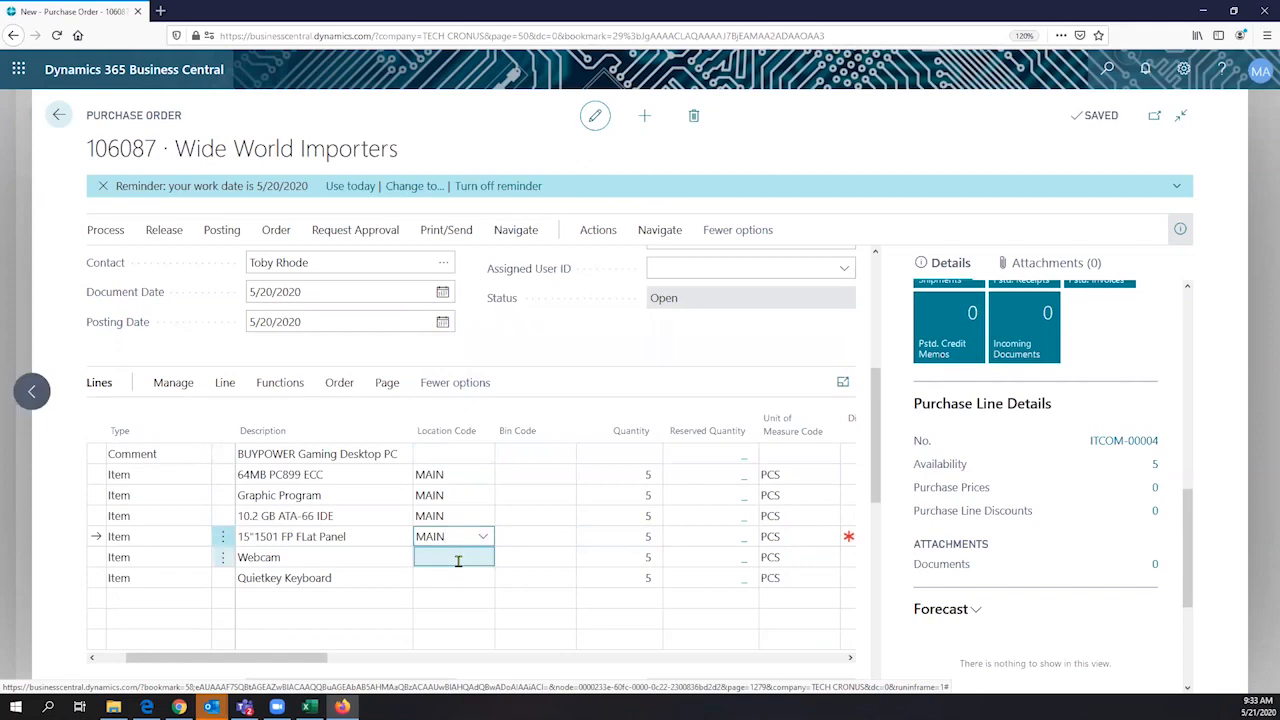
pyautogui.click(484, 577)
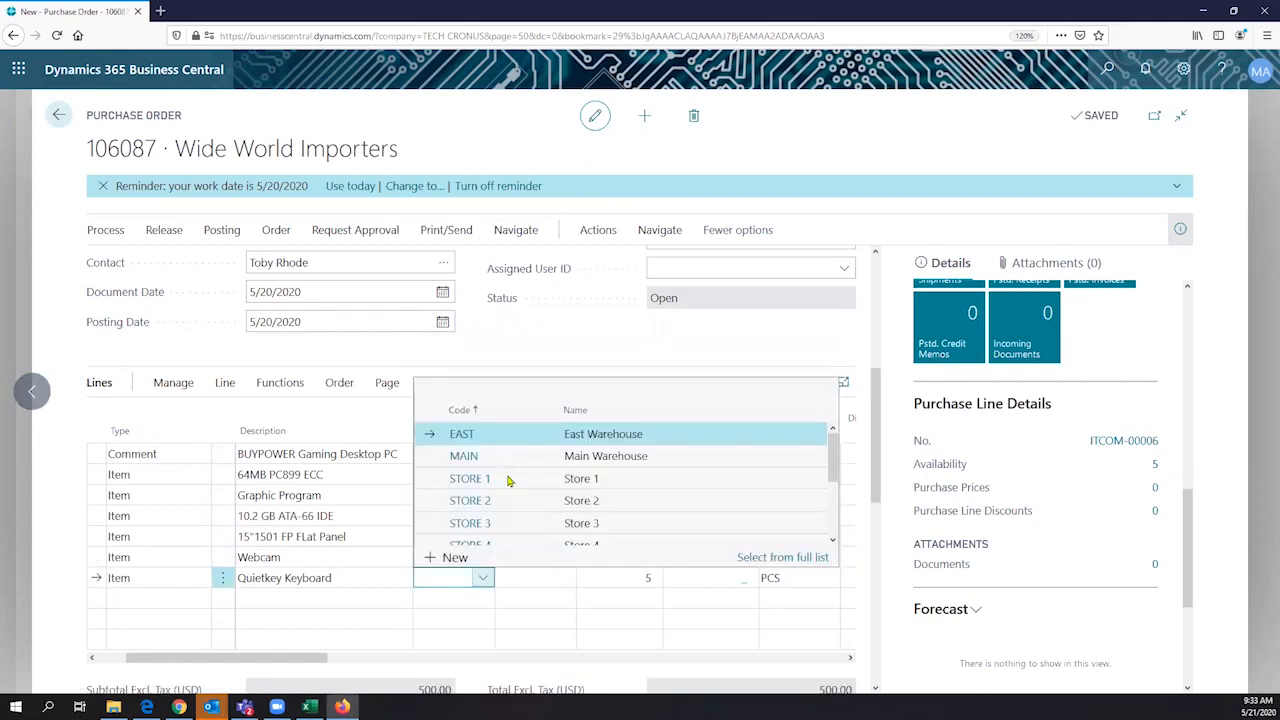
pyautogui.click(617, 494)
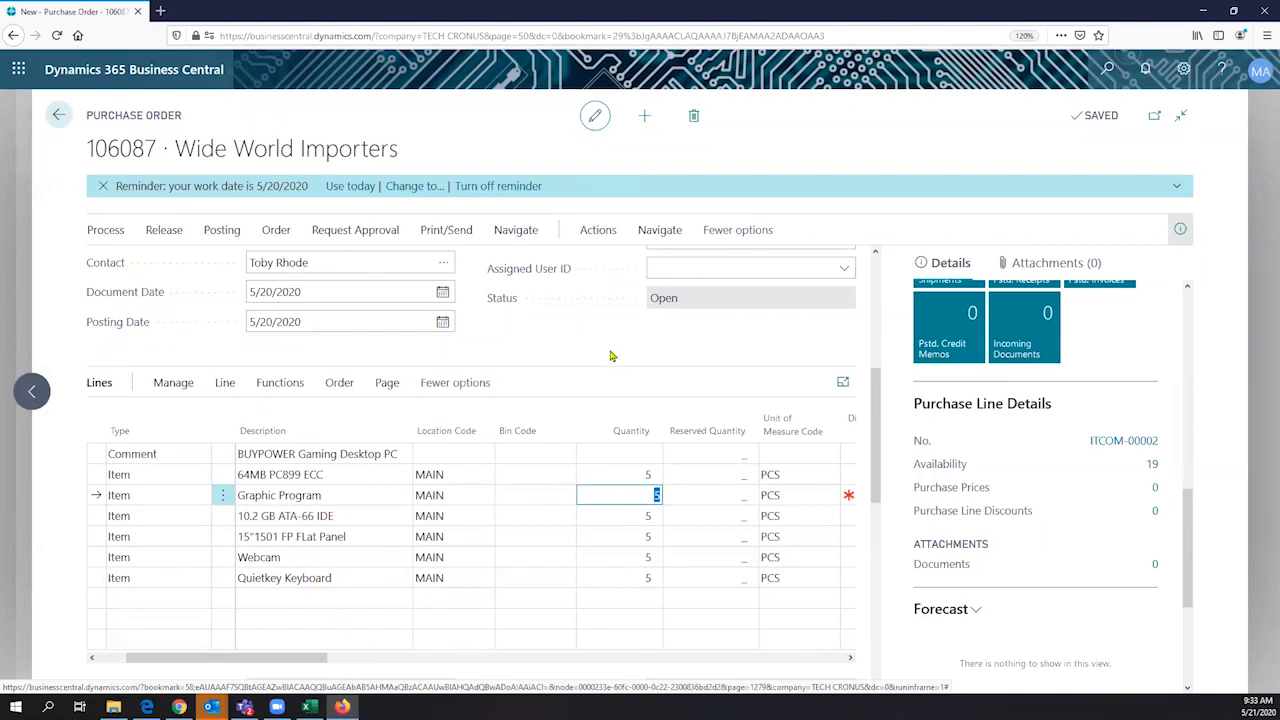
pyautogui.click(280, 383)
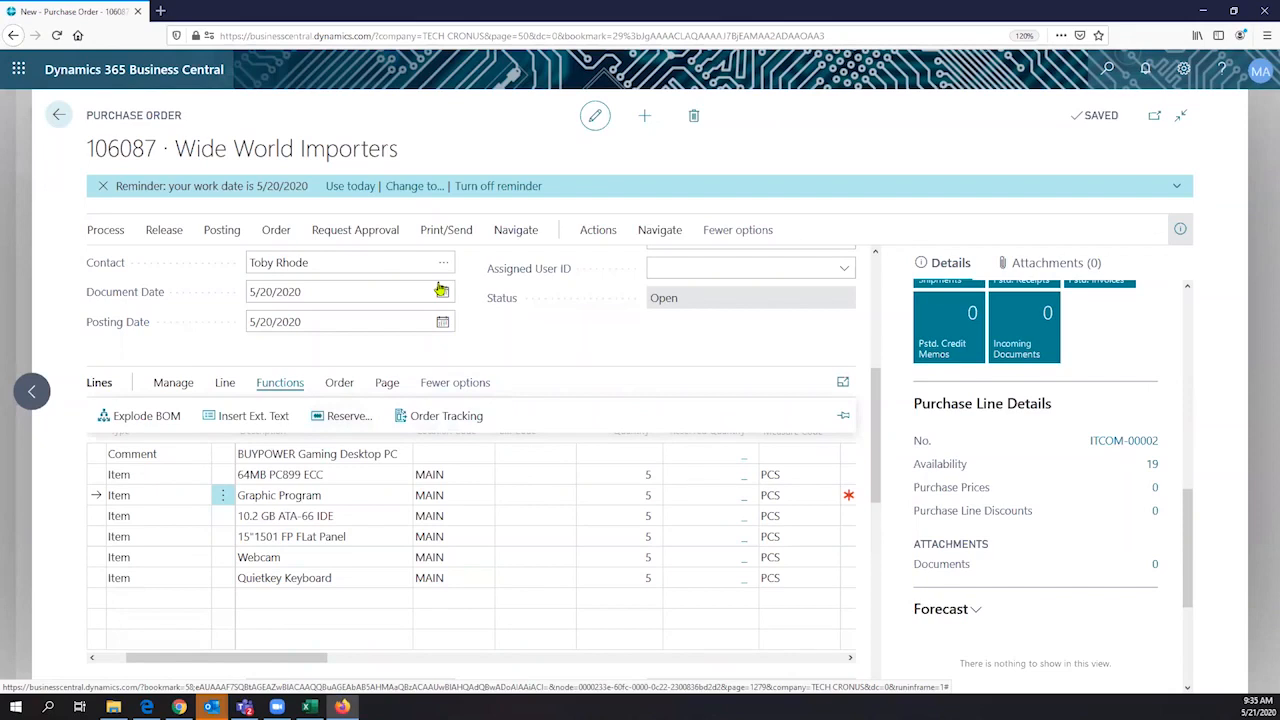
pyautogui.scroll(1, 534, 335)
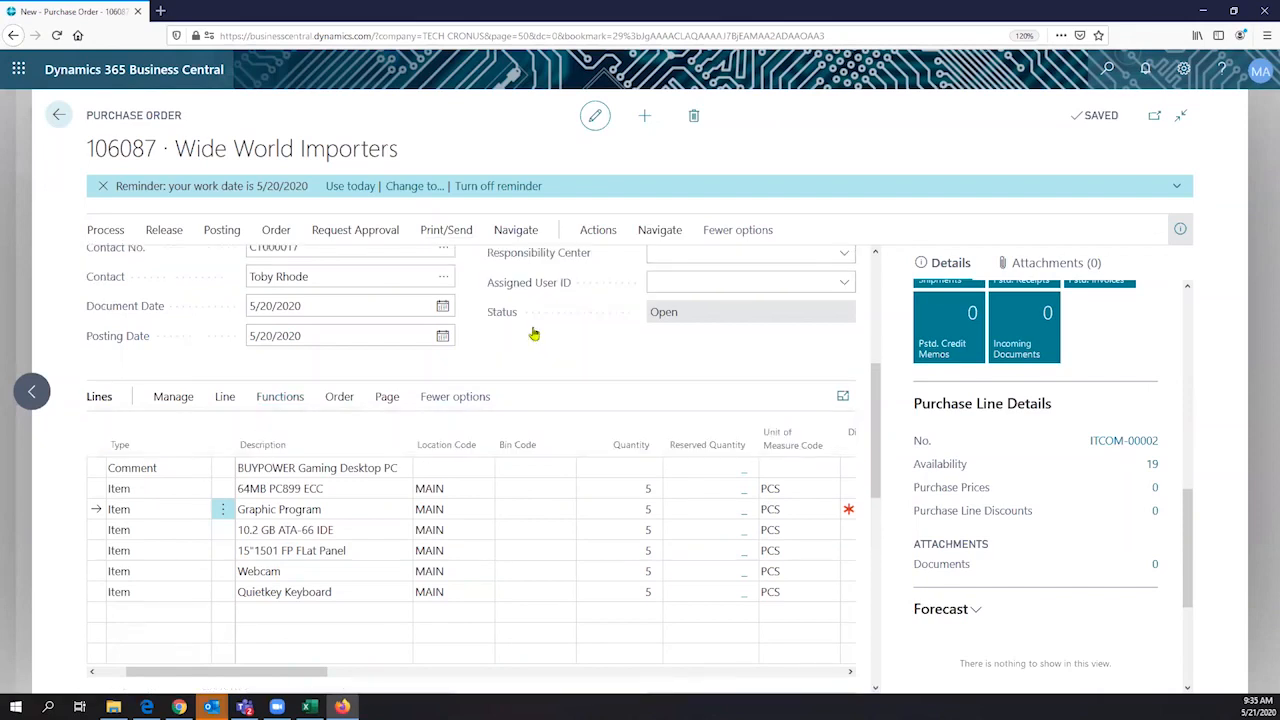
pyautogui.scroll(3, 674, 329)
pyautogui.click(704, 338)
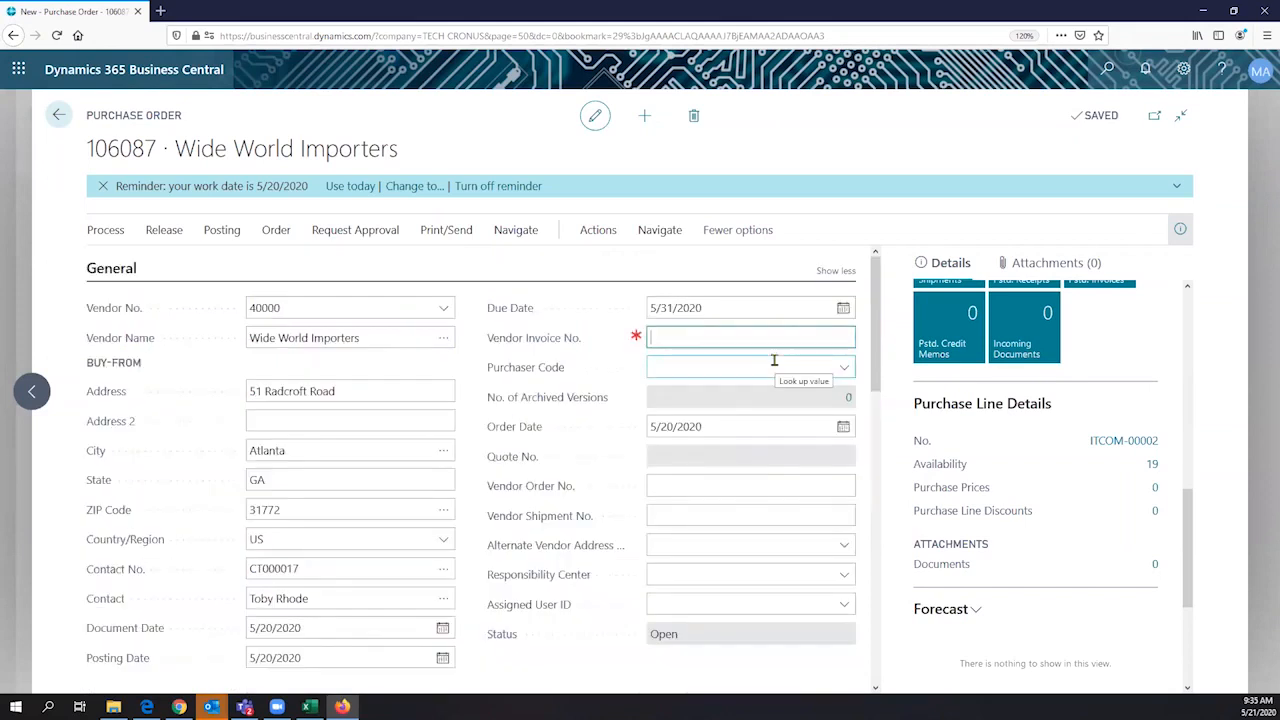
pyautogui.hotkey('ctrl', 'v')
pyautogui.write('67')
pyautogui.press('Tab')
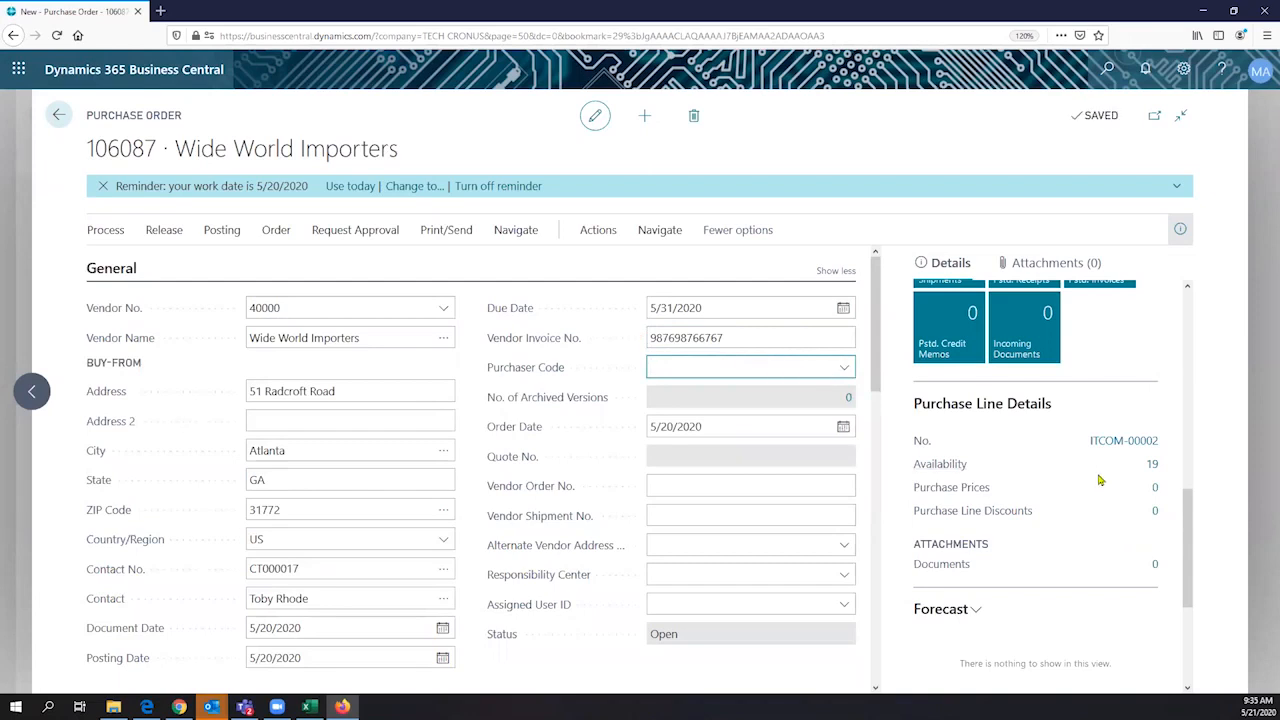
# - Check item availability in Purchase Line Details for the 15"1501 FP FLat Panel, Webcam and Quietkey Keyboard lines
pyautogui.scroll(-1, 1045, 470)
pyautogui.scroll(-1, 1100, 445)
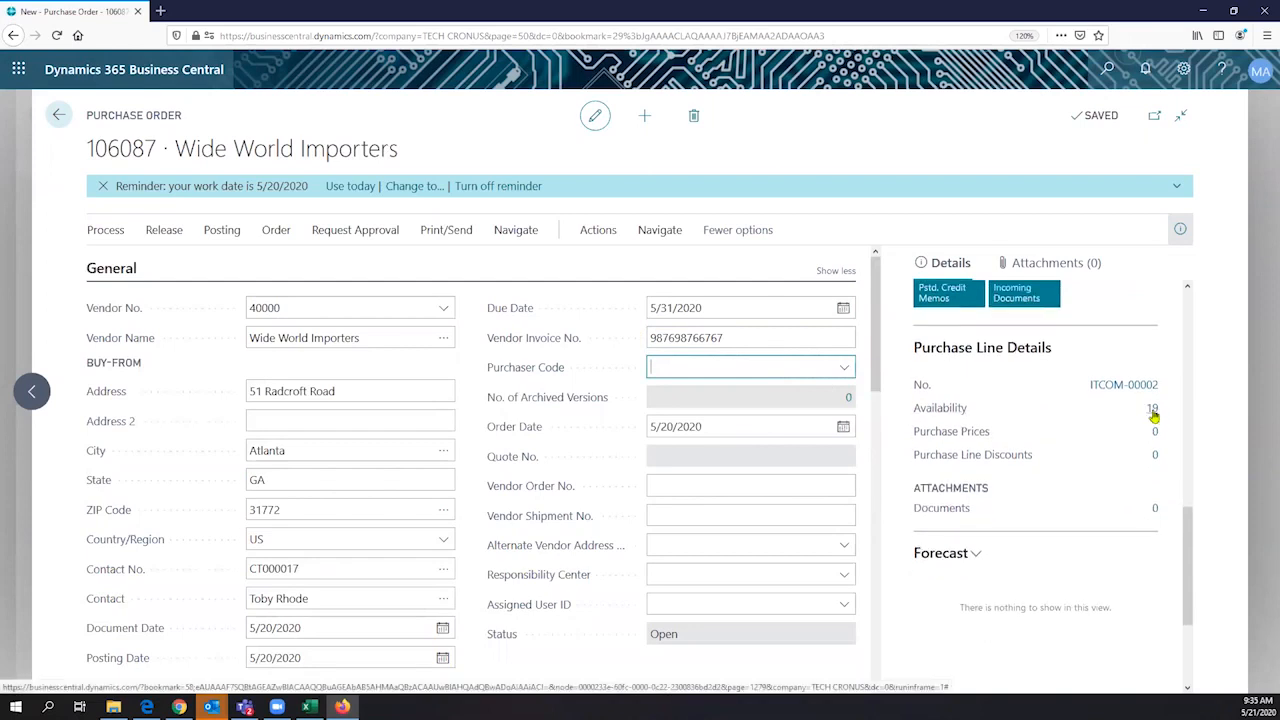
pyautogui.scroll(-3, 446, 474)
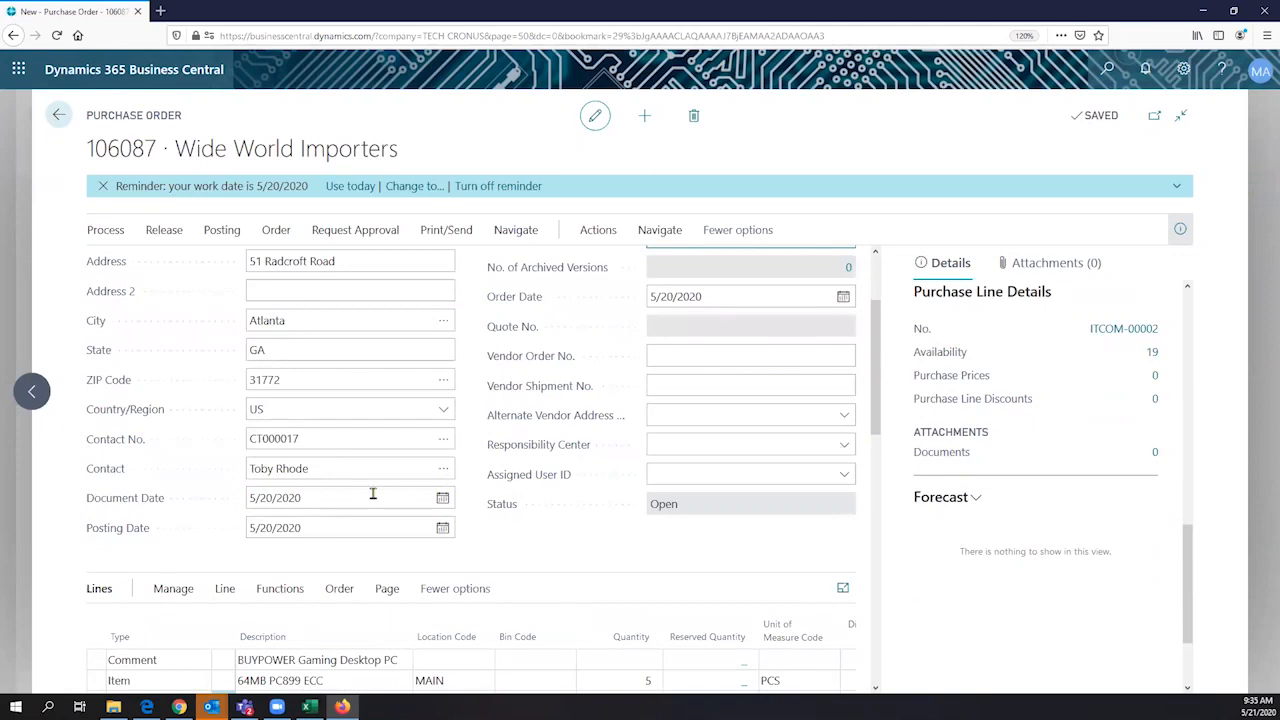
pyautogui.scroll(-3, 353, 544)
pyautogui.click(353, 538)
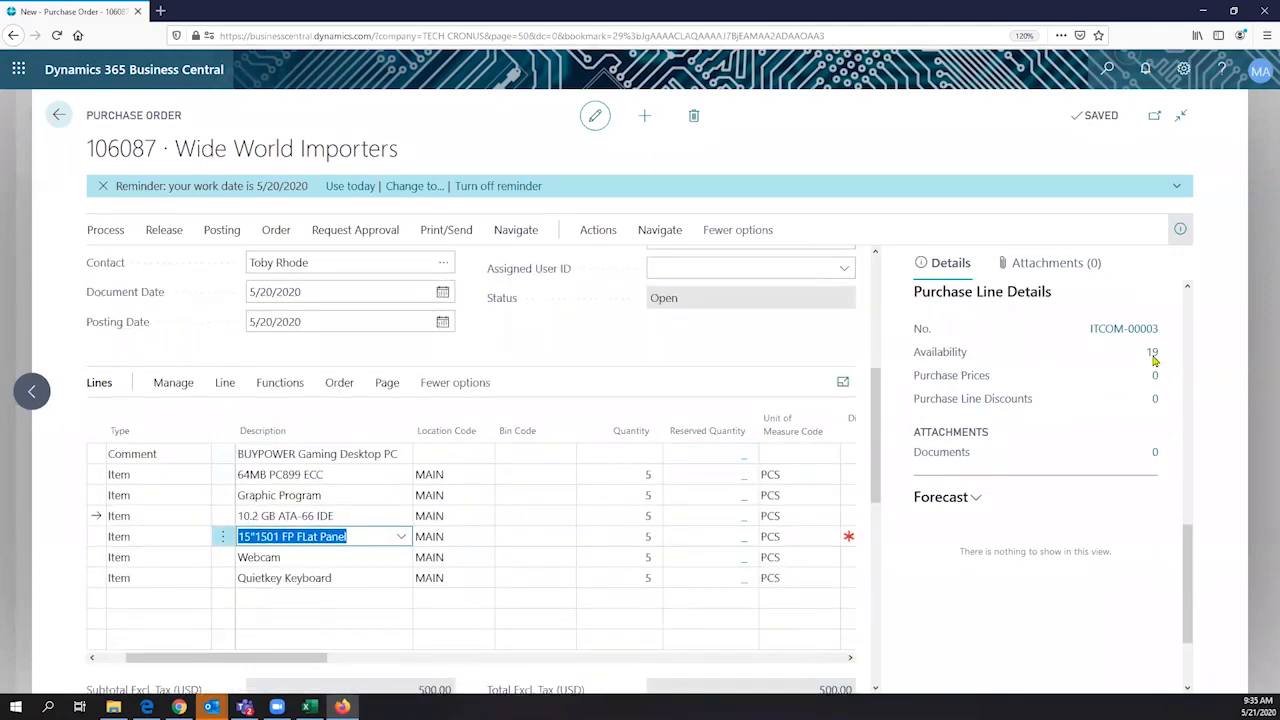
pyautogui.click(340, 558)
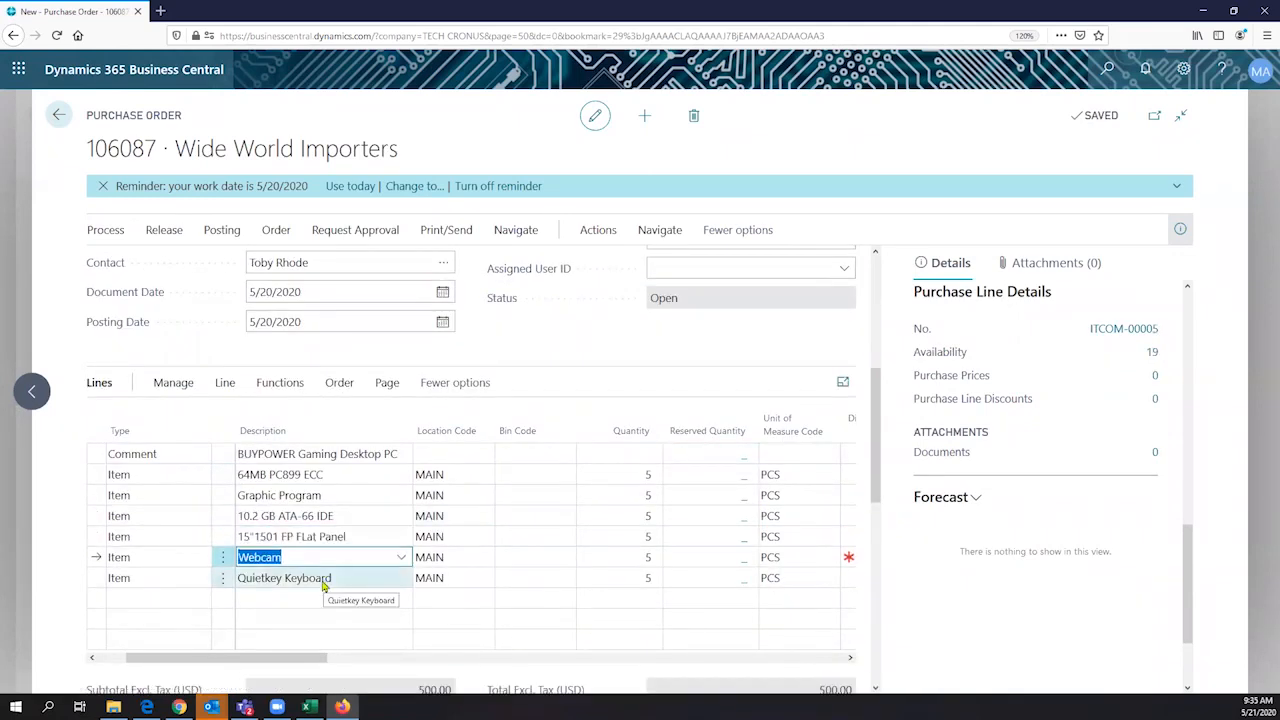
pyautogui.click(324, 584)
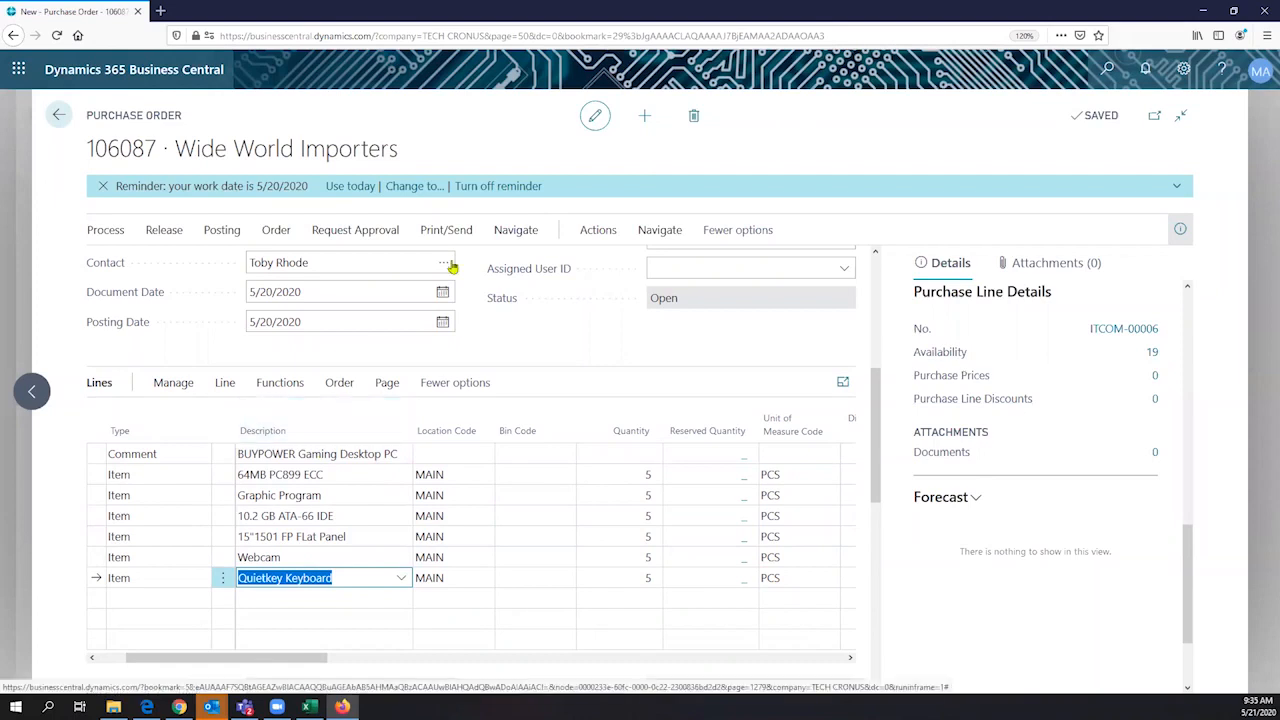
# - Send the purchase order as a PDF file and open it with Microsoft Edge
pyautogui.click(446, 229)
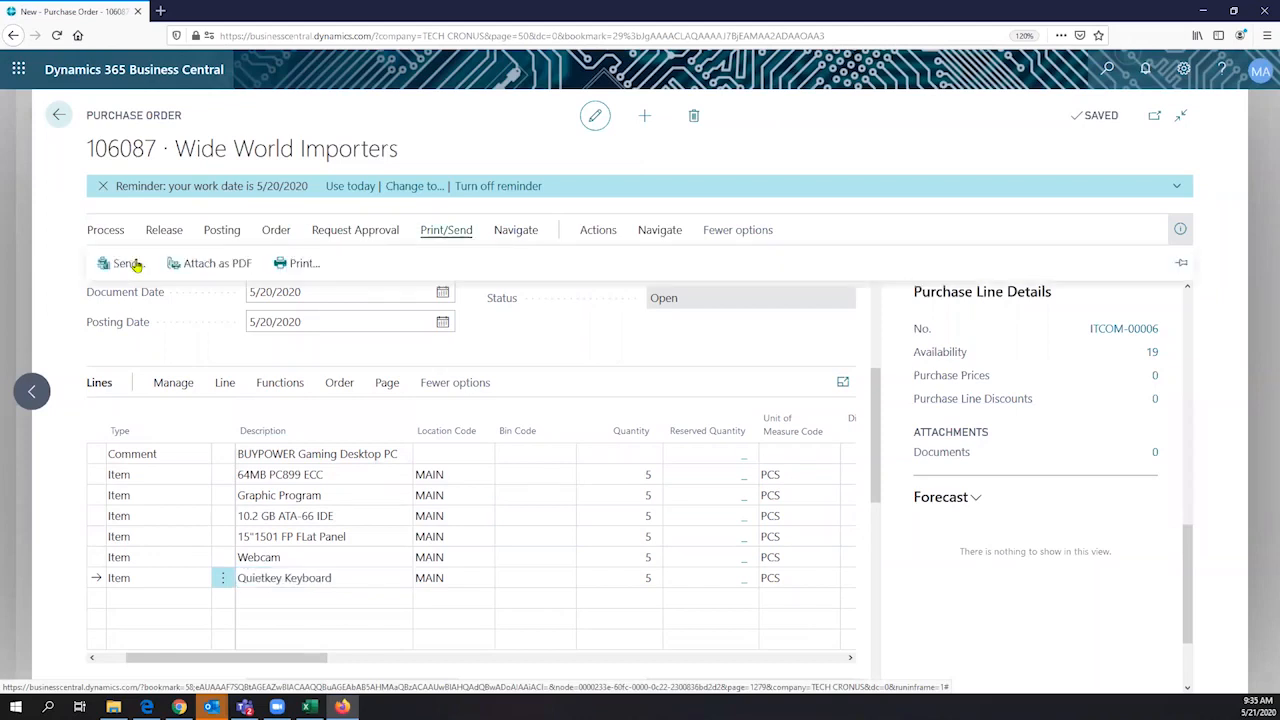
pyautogui.click(127, 263)
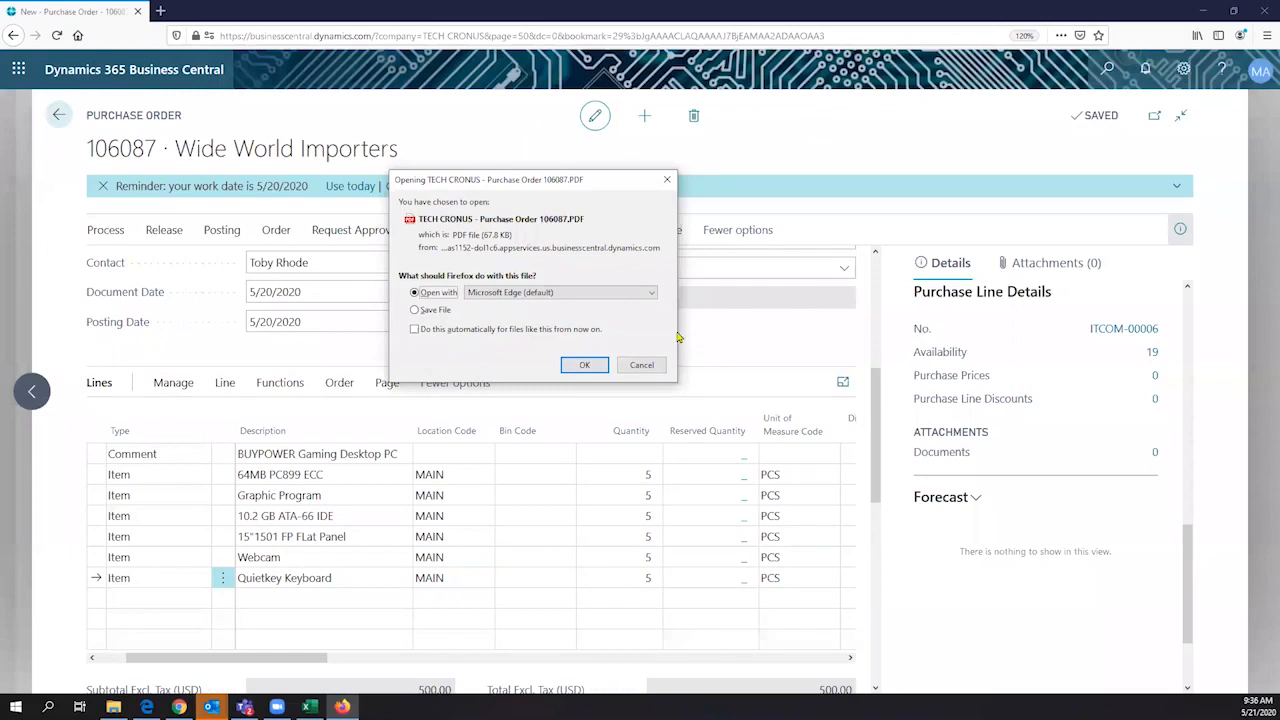
pyautogui.press('Return')
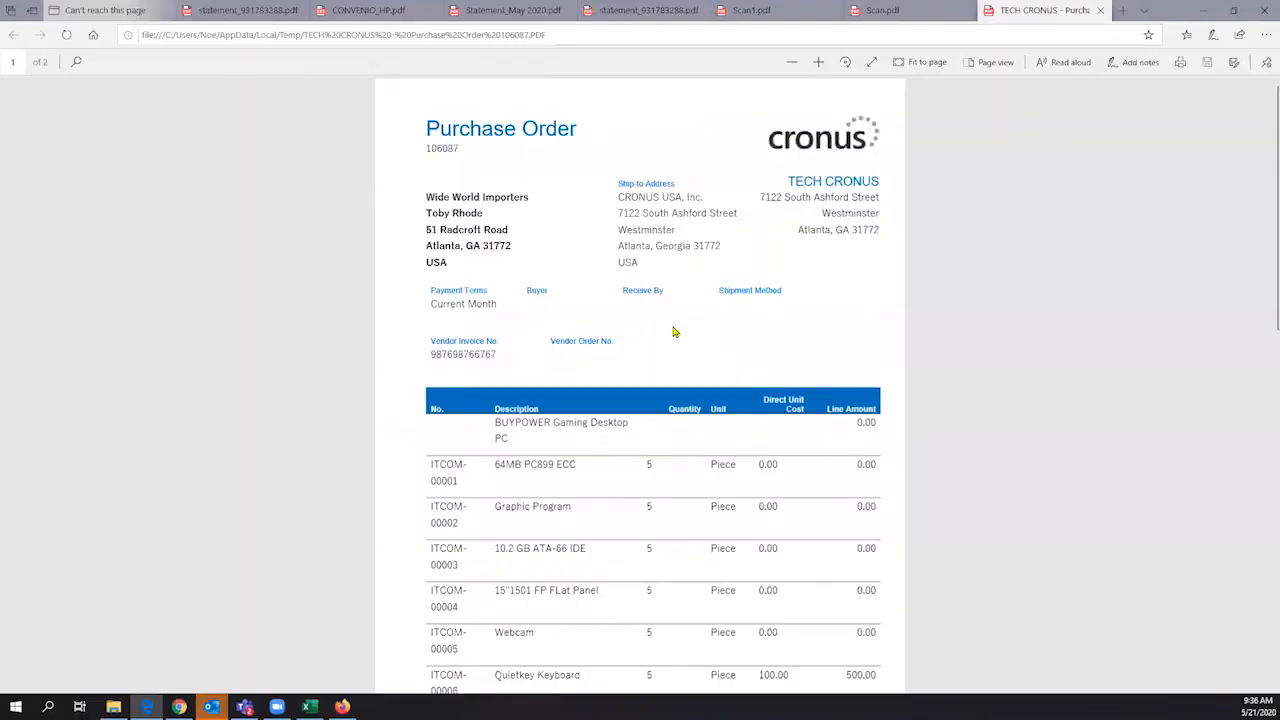
# - Review both pages of the purchase order PDF, examining the header, vendor details, component lines and totals
pyautogui.scroll(-2, 674, 332)
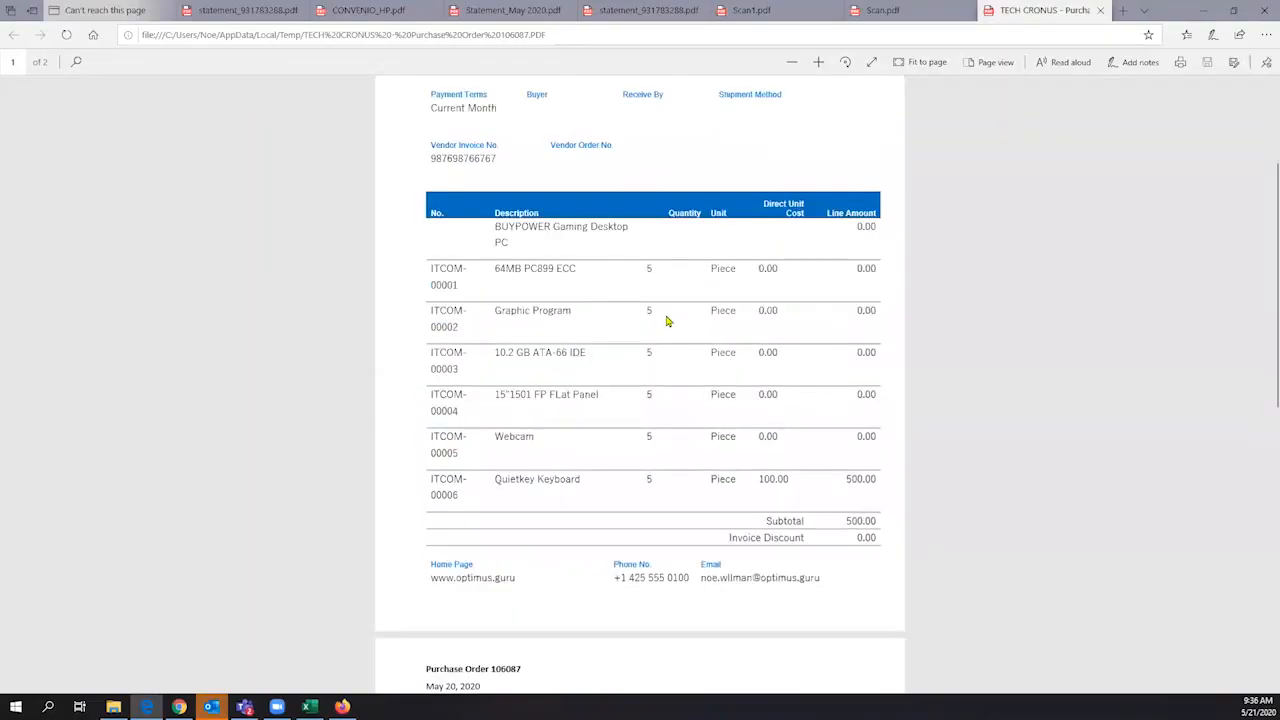
pyautogui.scroll(2, 666, 316)
pyautogui.doubleClick(647, 156)
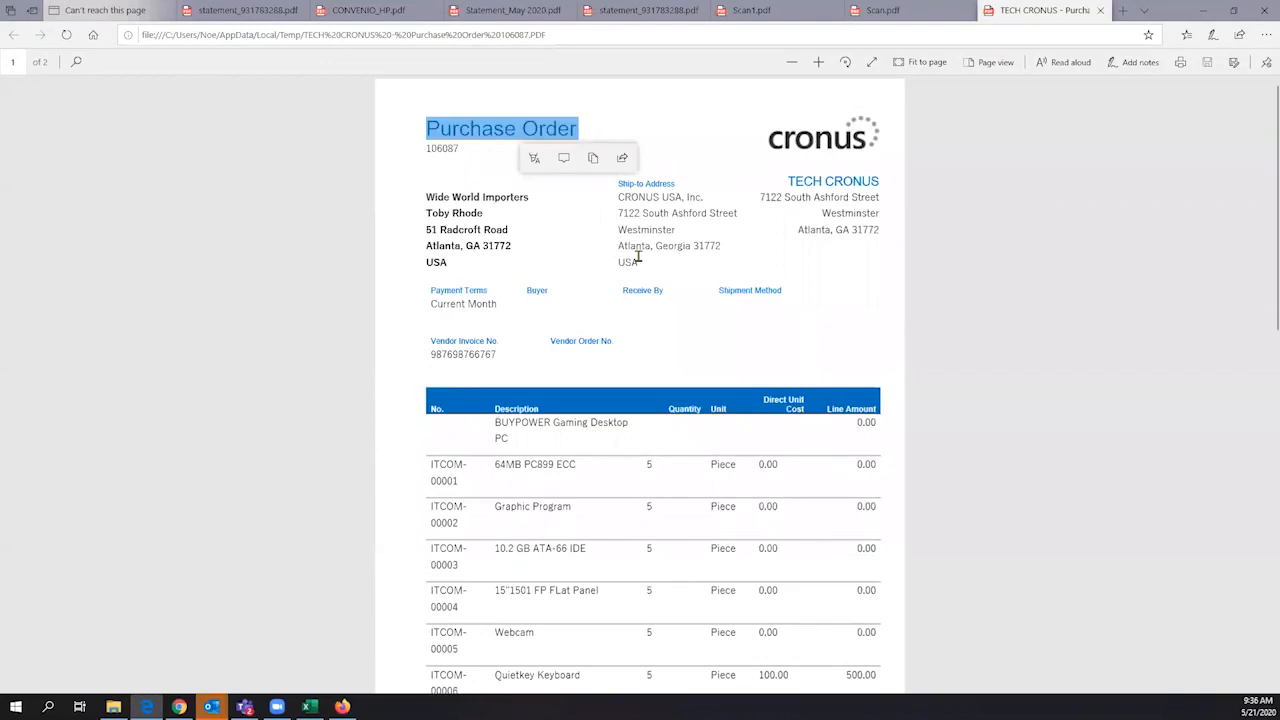
pyautogui.click(669, 262)
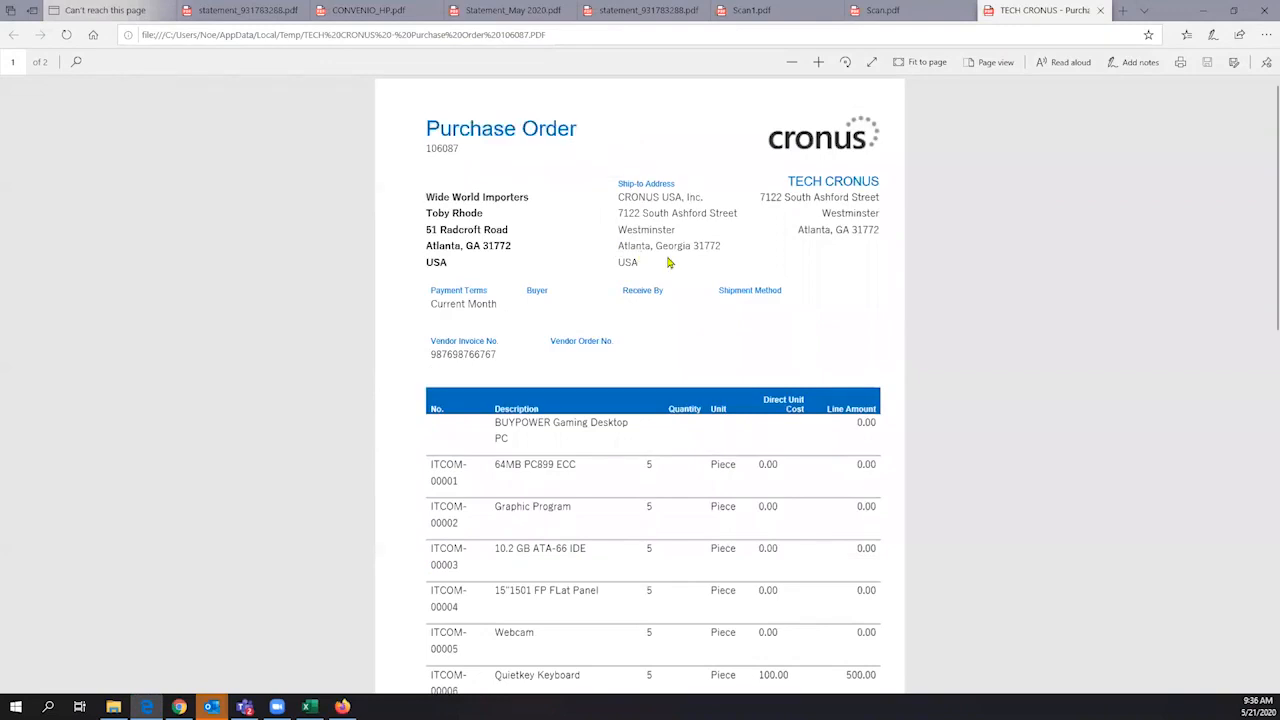
pyautogui.scroll(-2, 659, 308)
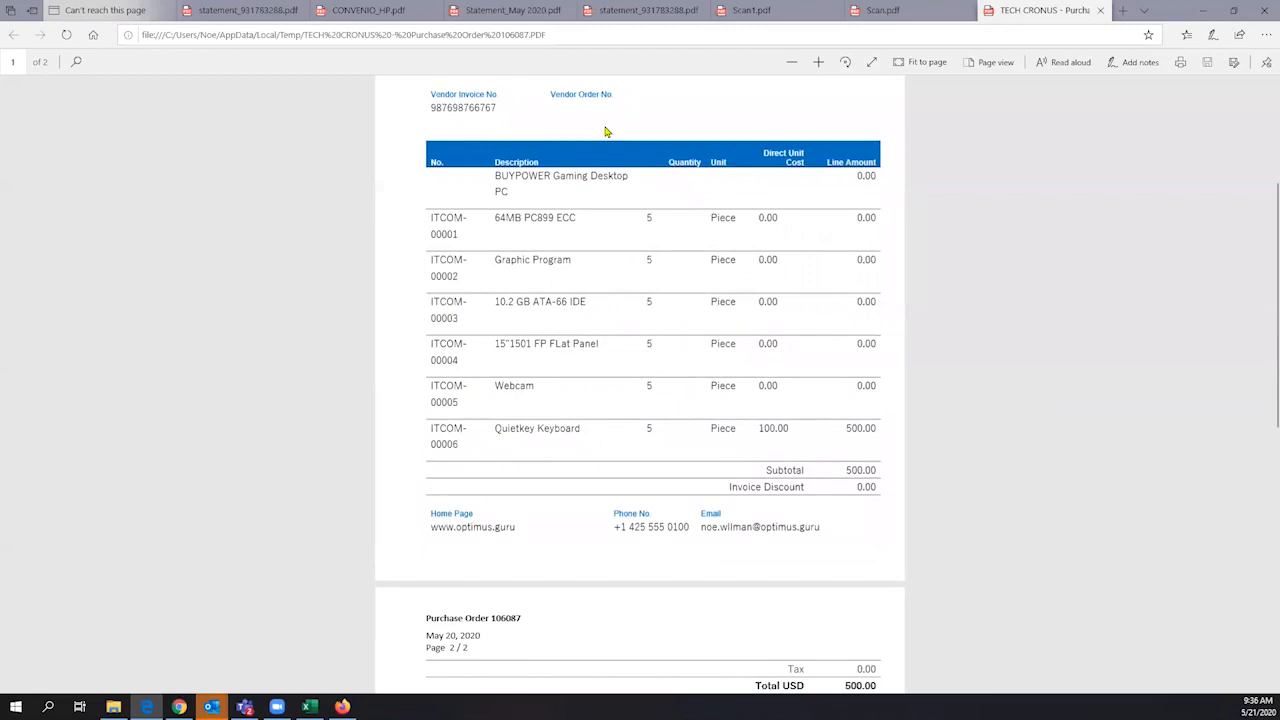
pyautogui.scroll(2, 734, 140)
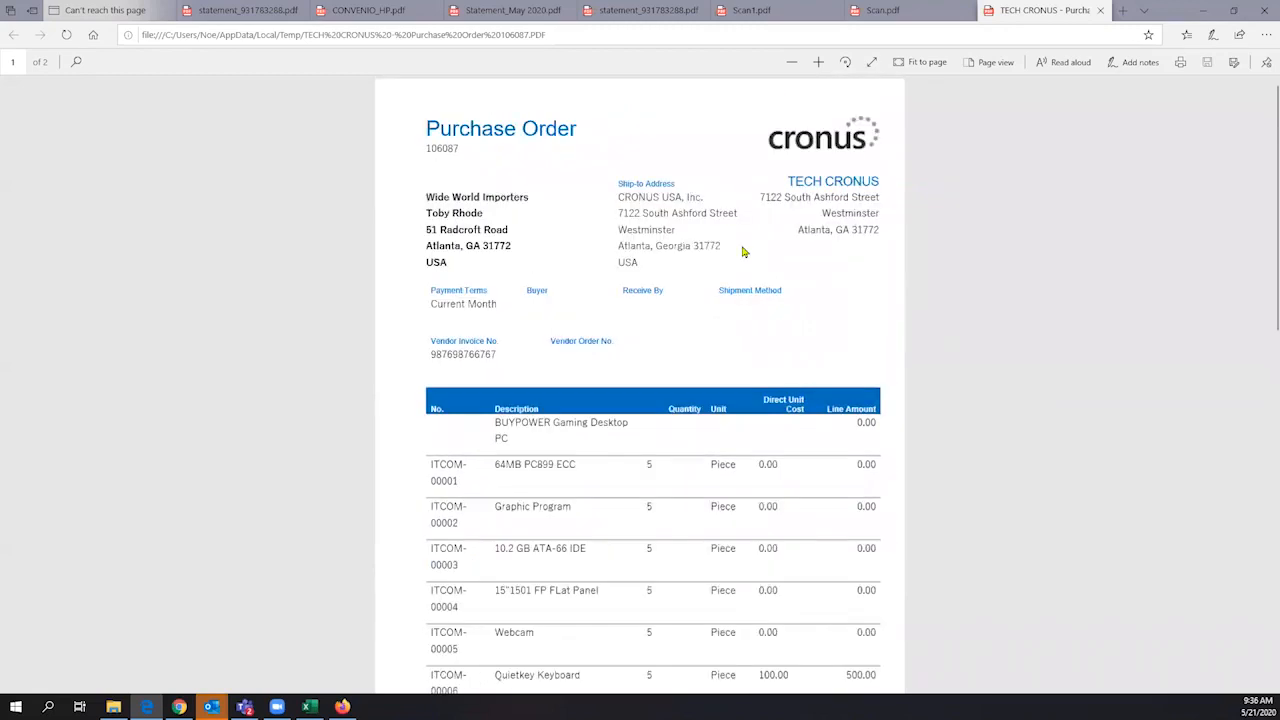
pyautogui.scroll(-2, 622, 246)
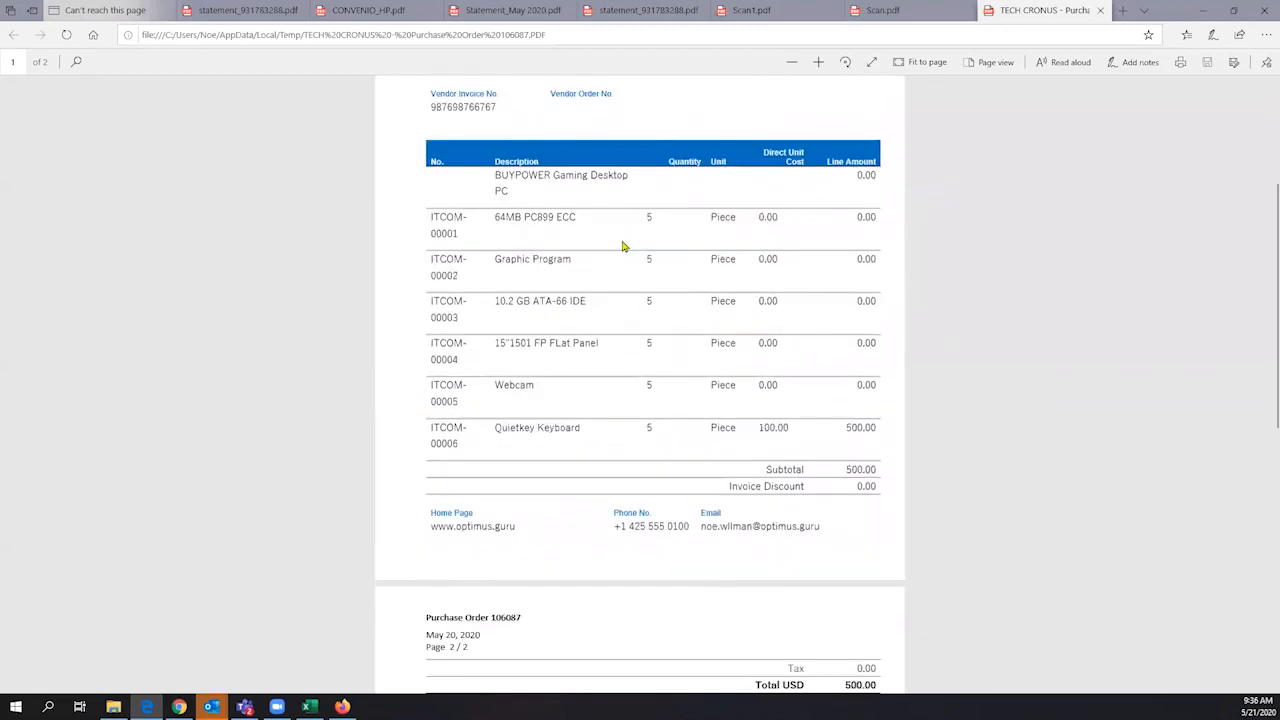
pyautogui.scroll(1, 622, 244)
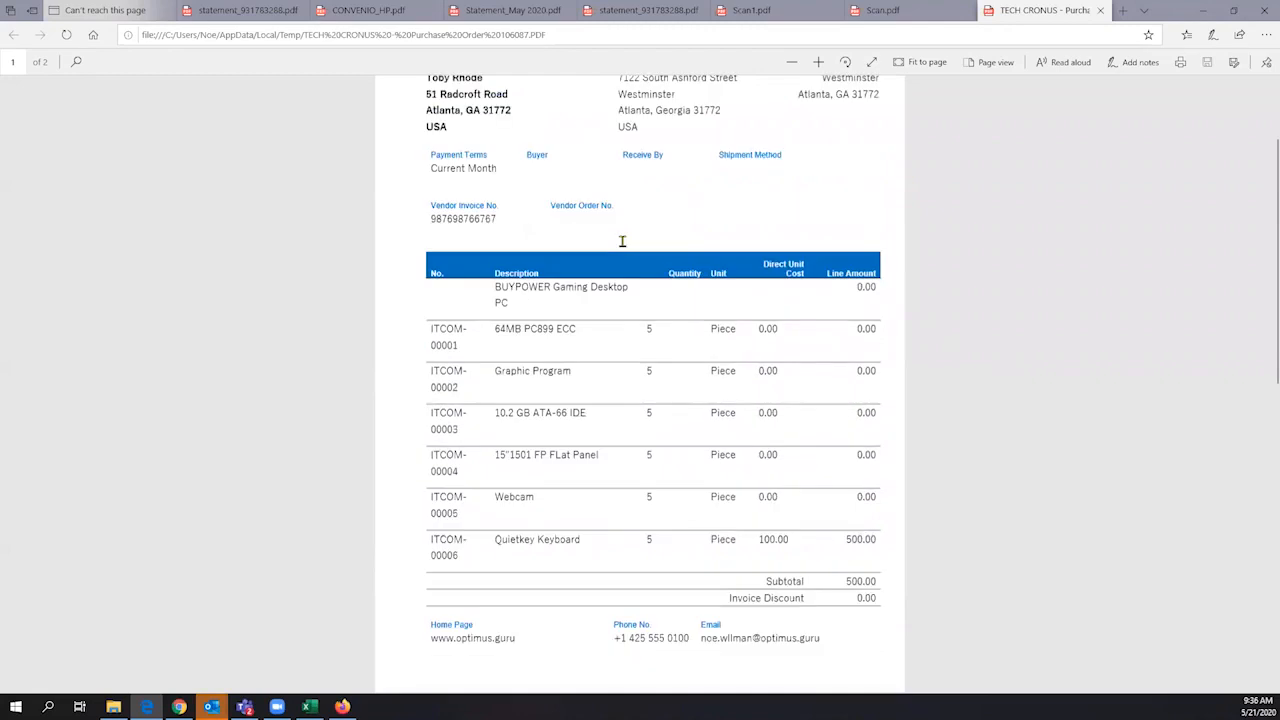
pyautogui.scroll(1, 606, 340)
pyautogui.scroll(-1, 607, 341)
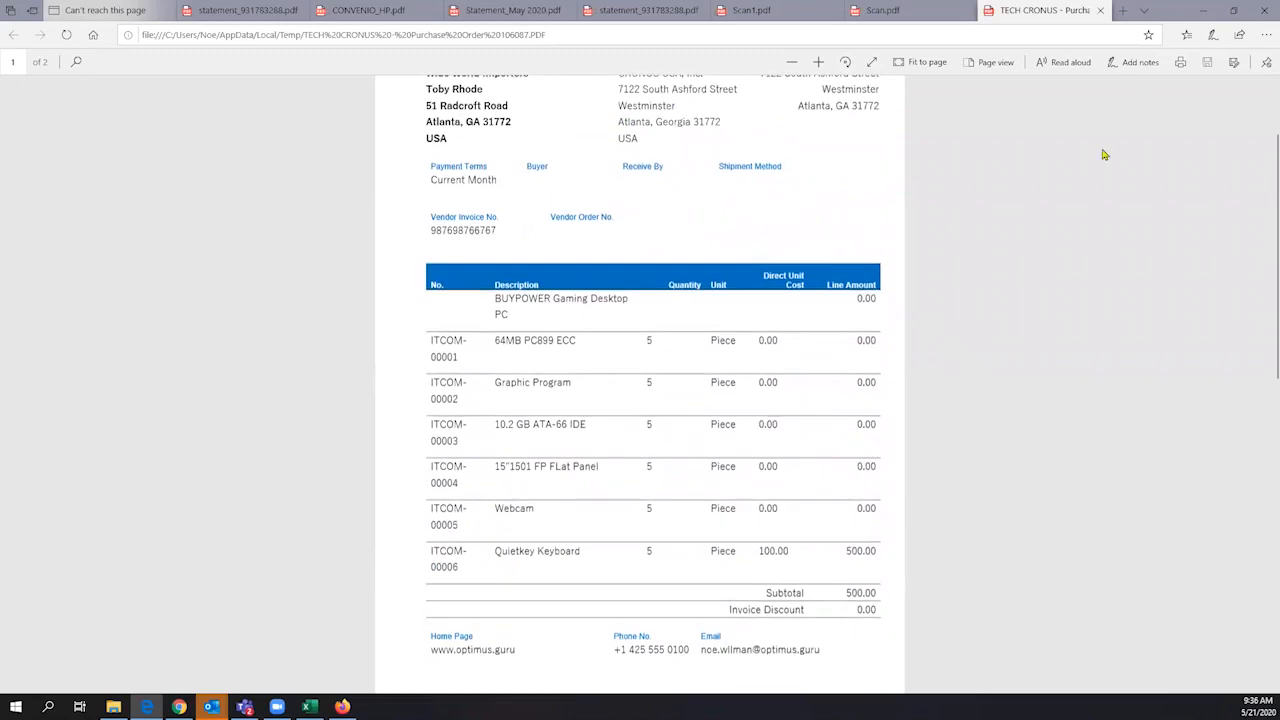
pyautogui.scroll(-1, 1019, 259)
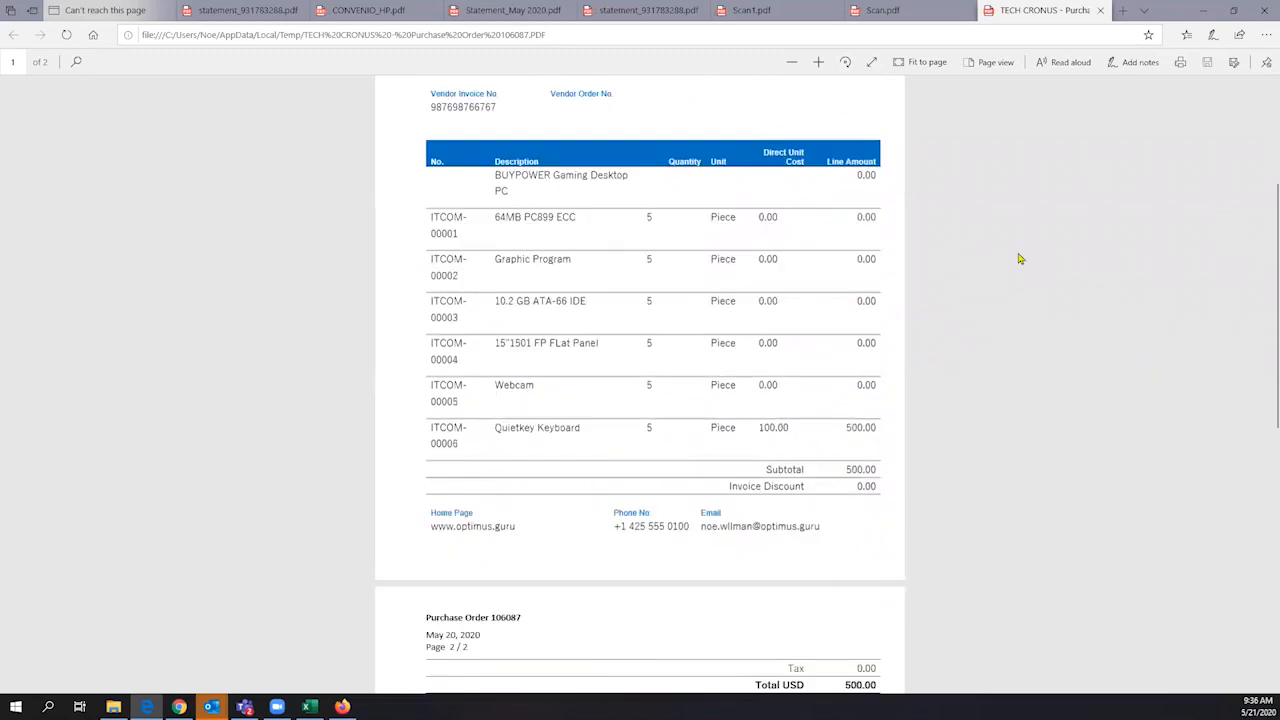
pyautogui.scroll(-2, 1019, 259)
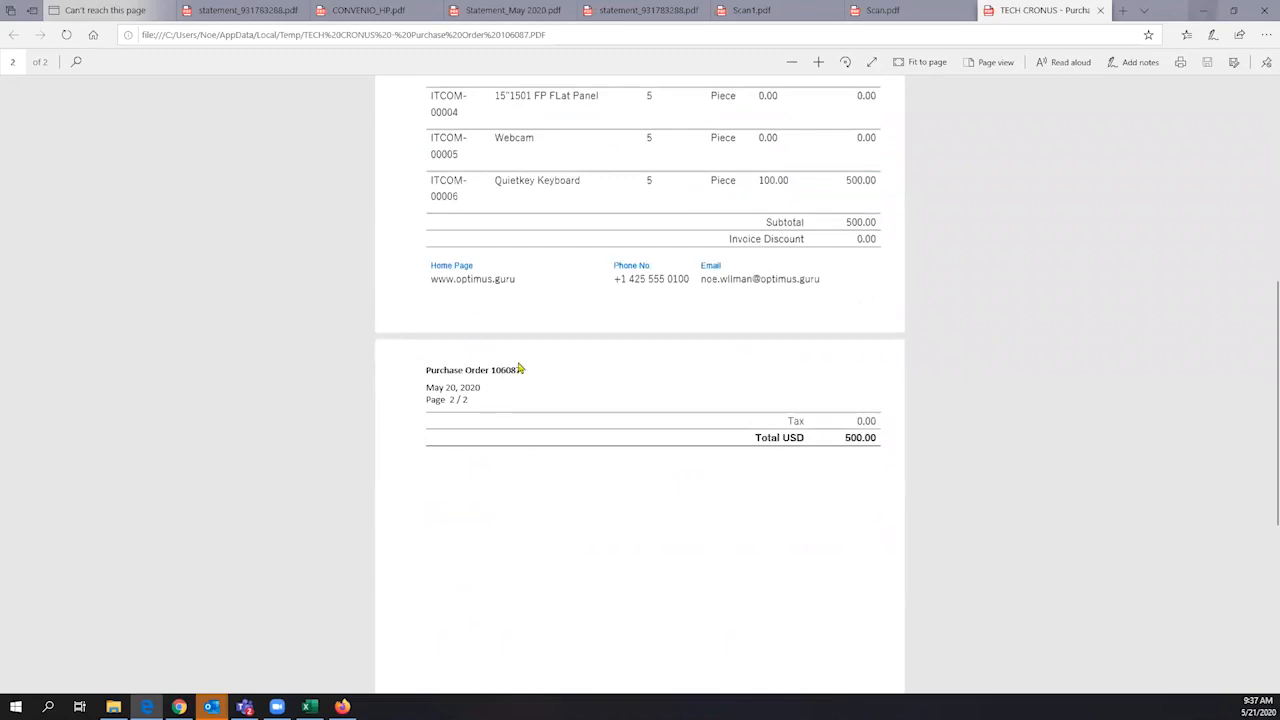
# - Switch back to Business Central's home page and open the Assembly Orders list by searching for "assembly order"
pyautogui.hotkey('alt', 'Tab')
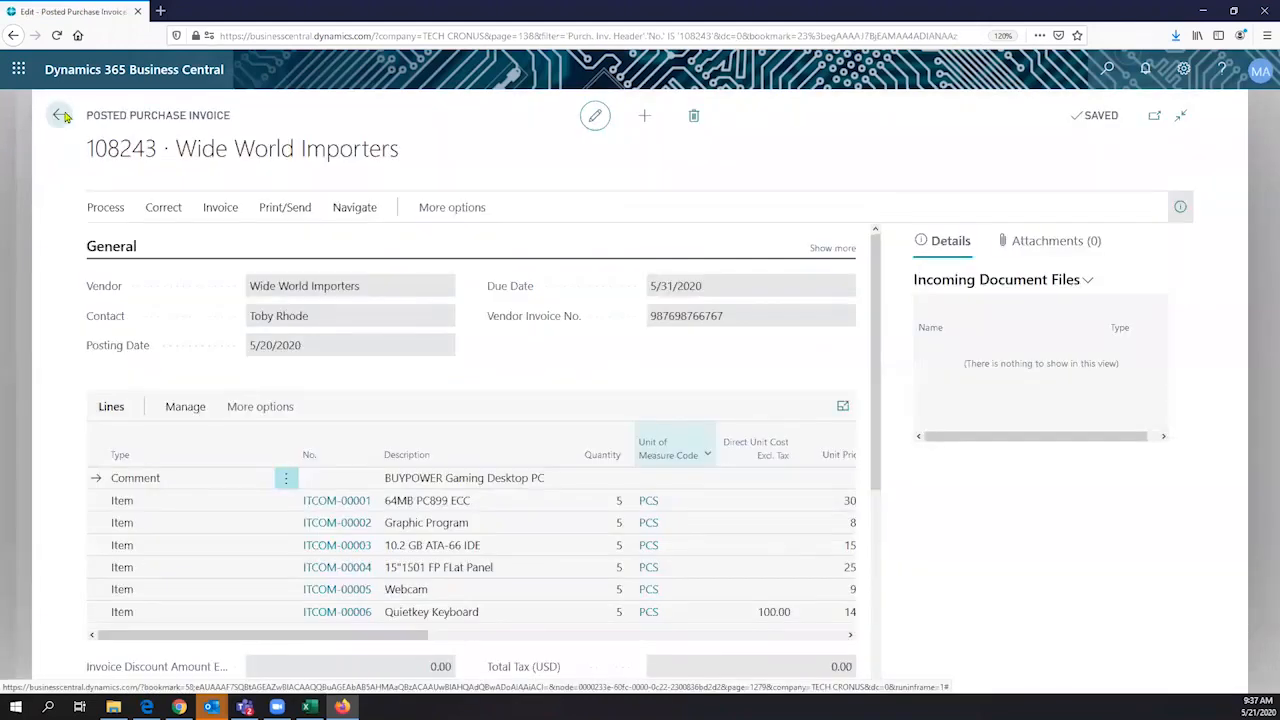
pyautogui.doubleClick(64, 115)
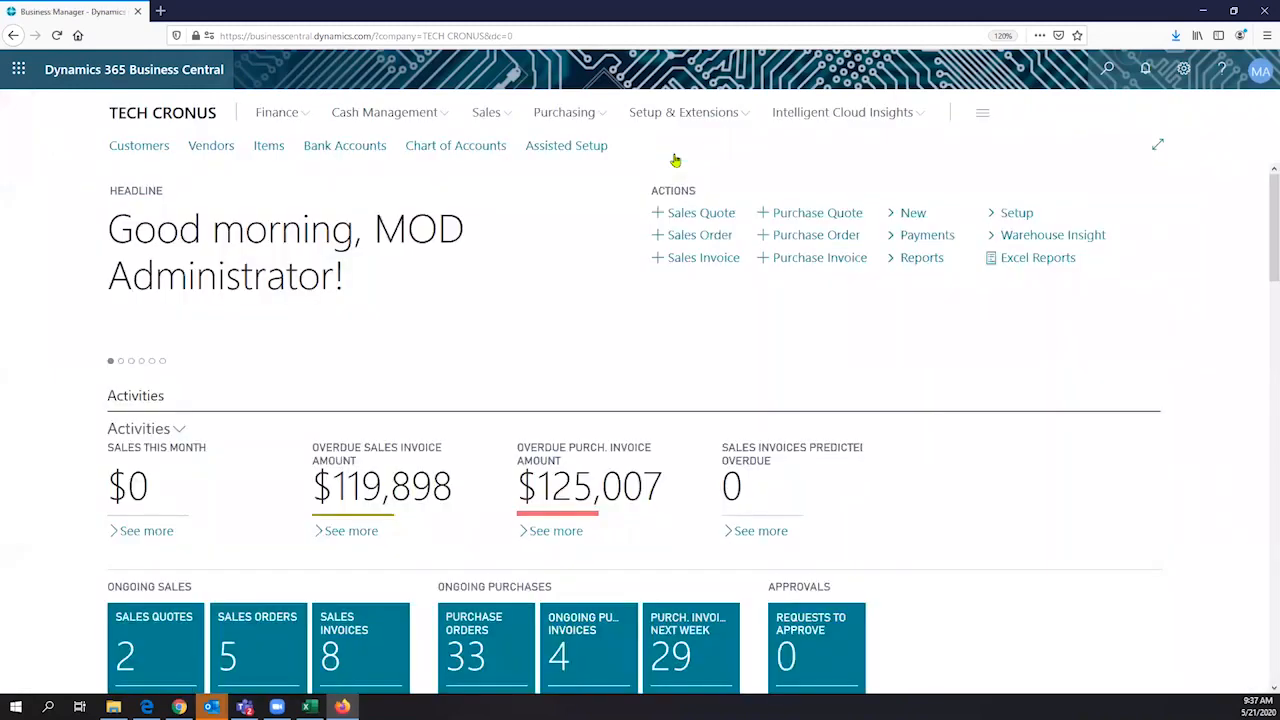
pyautogui.hotkey('alt', 'q')
pyautogui.write('asem')
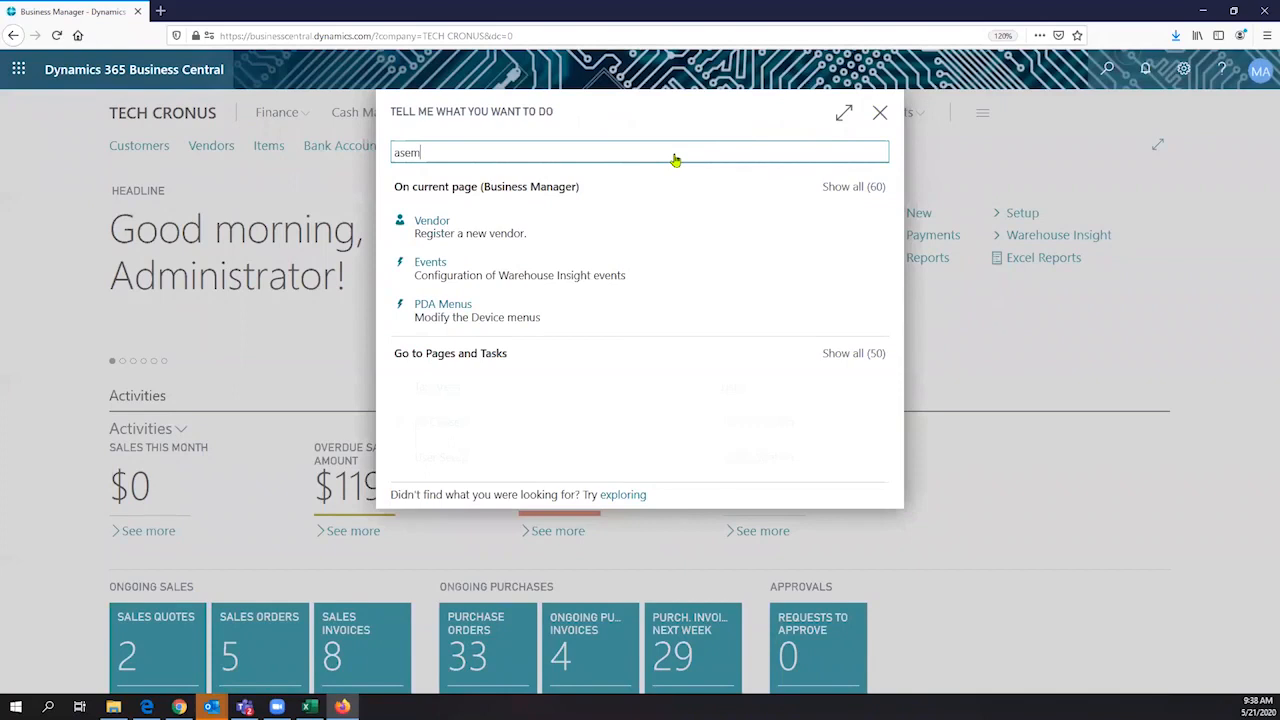
pyautogui.press('BackSpace')
pyautogui.press('BackSpace')
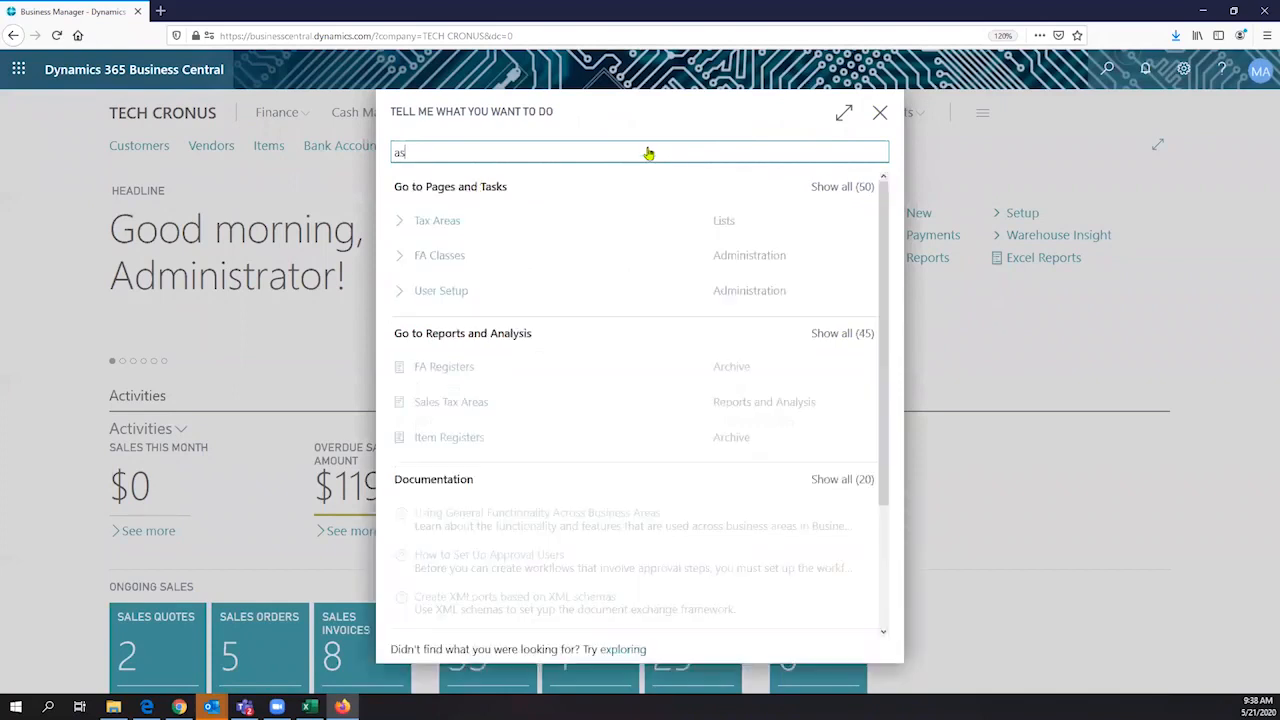
pyautogui.write('sembly')
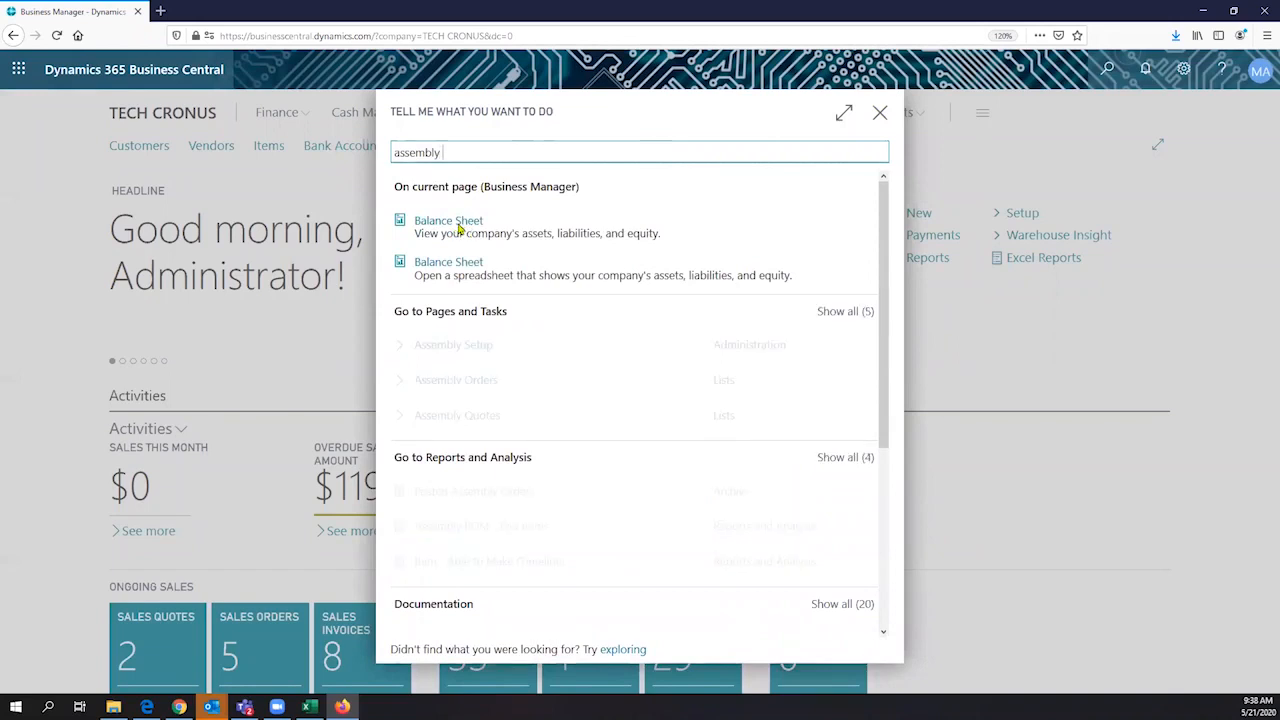
pyautogui.write(' order')
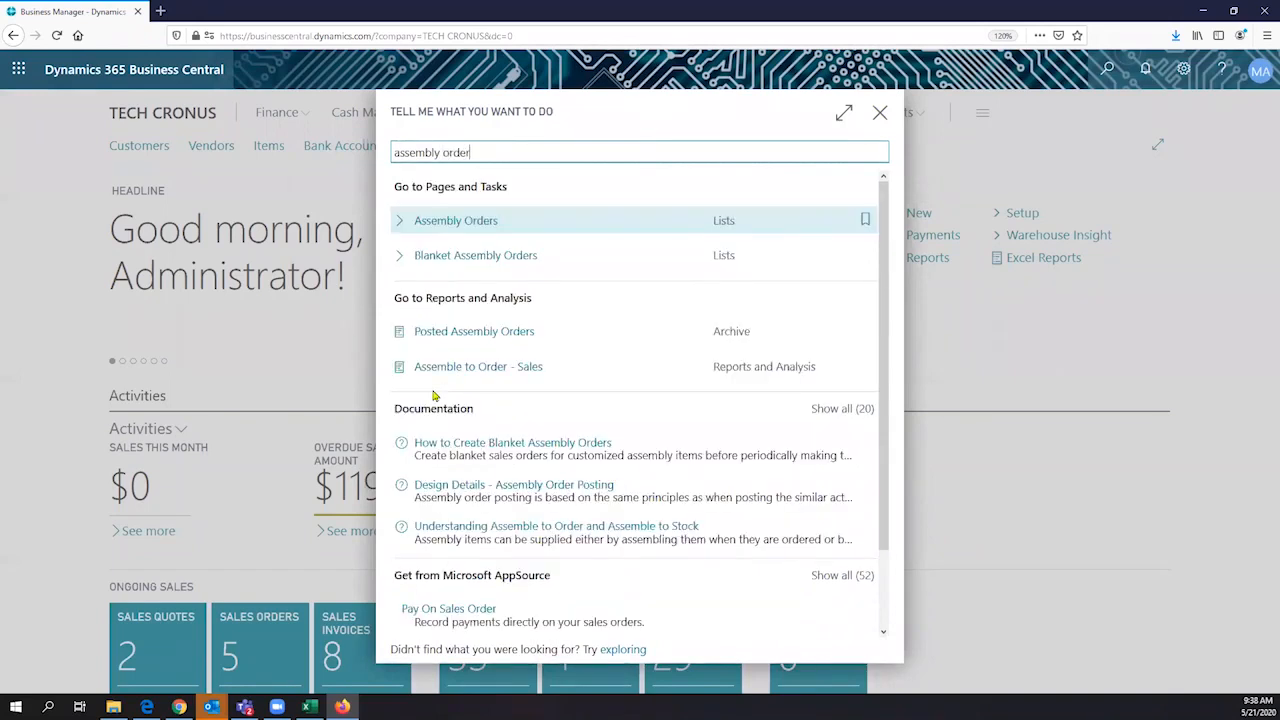
pyautogui.press('Return')
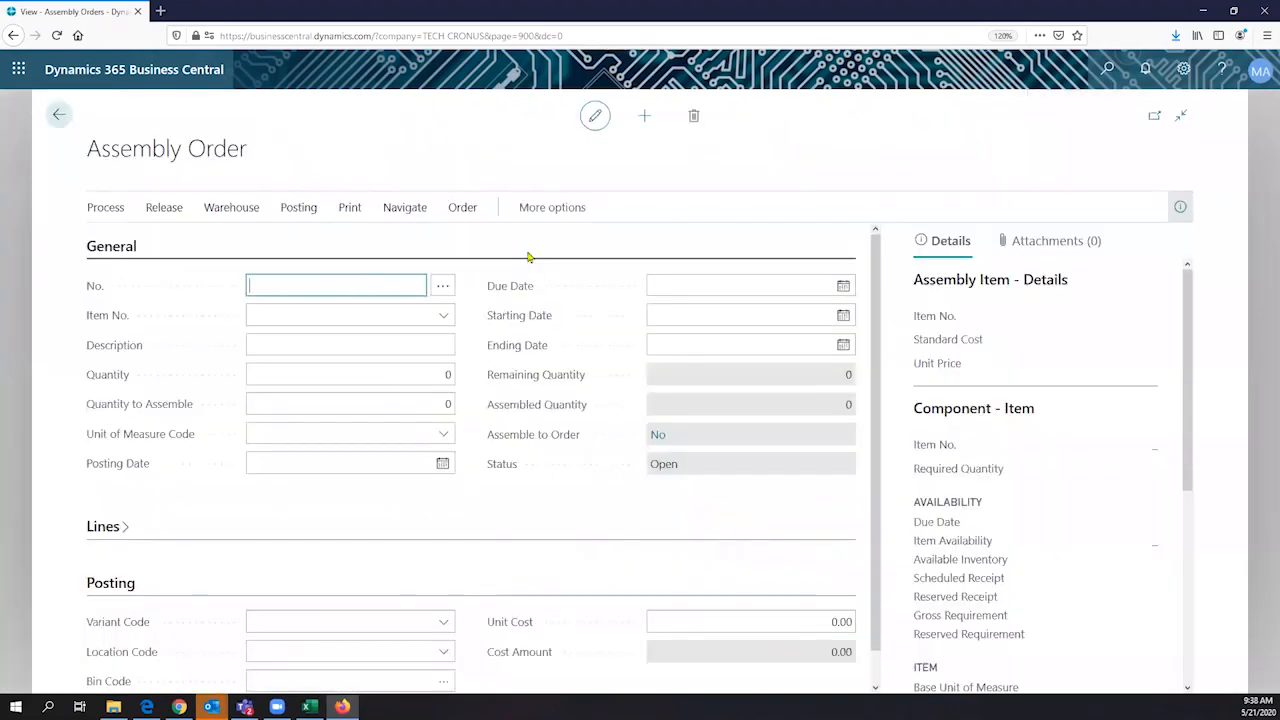
# - Set the new assembly order's item to 0000008, BUYPOWER Gaming Desktop PC
pyautogui.click(443, 334)
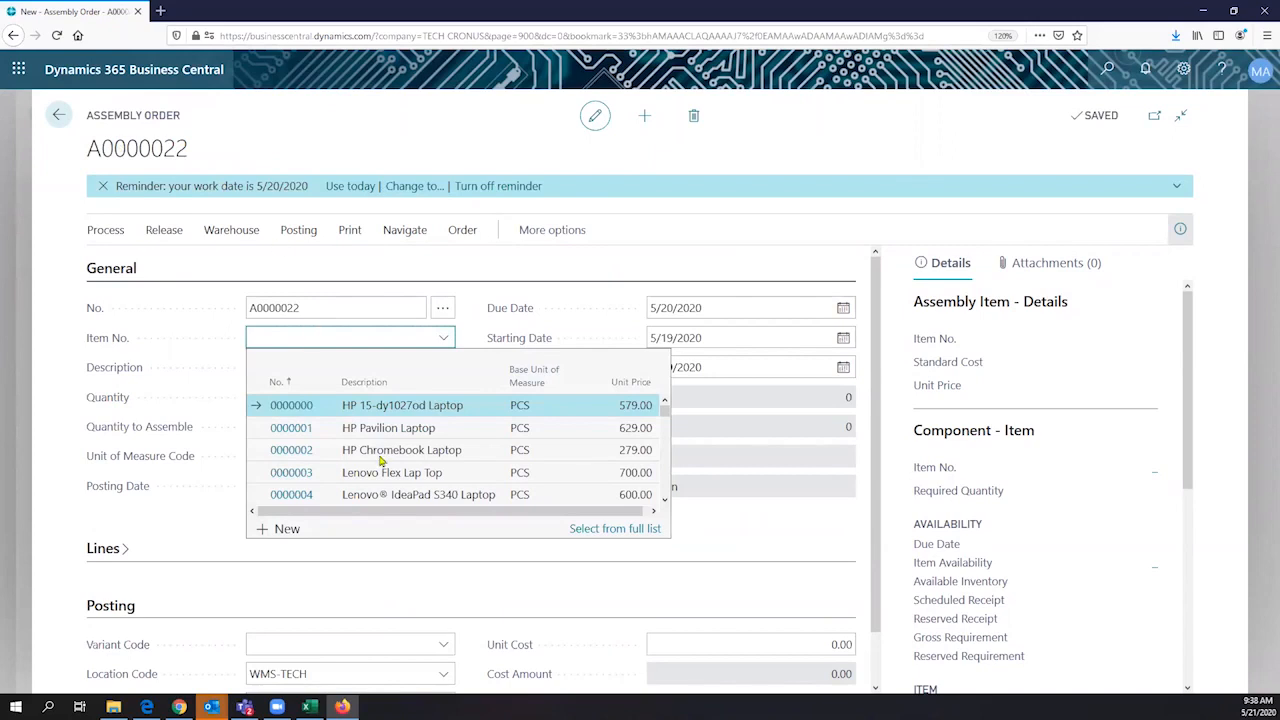
pyautogui.scroll(-2, 376, 468)
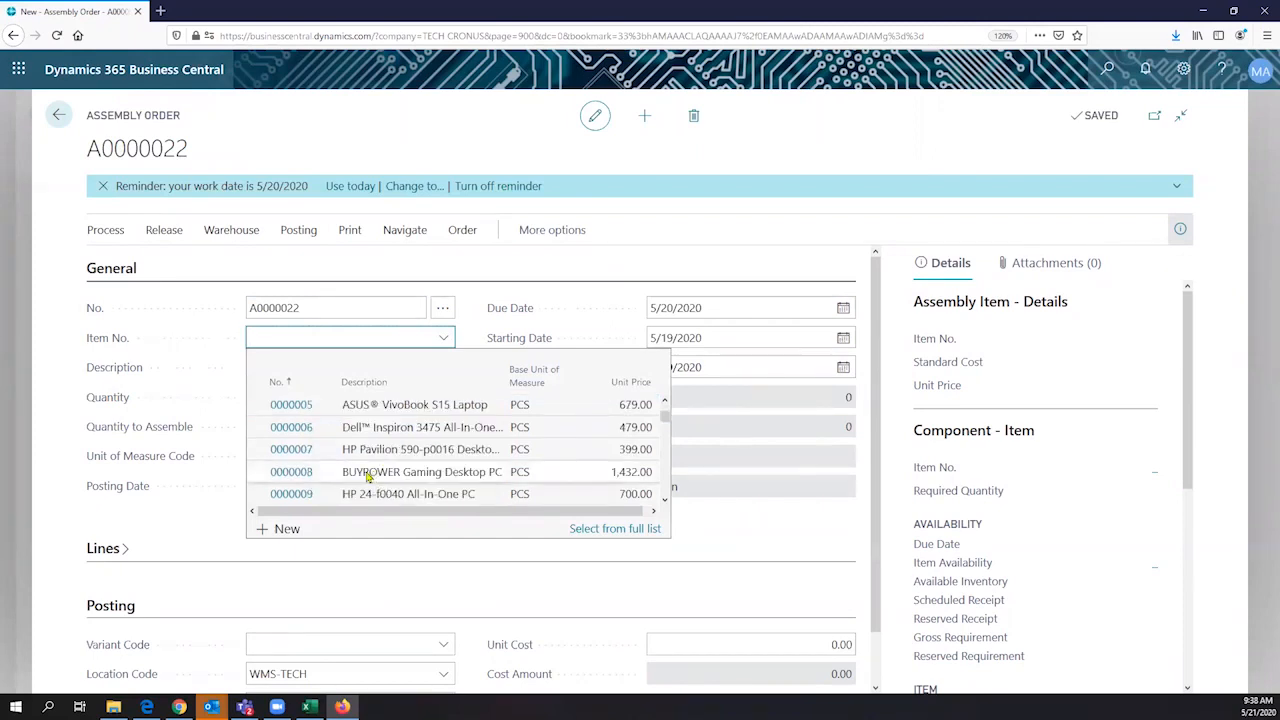
pyautogui.click(367, 477)
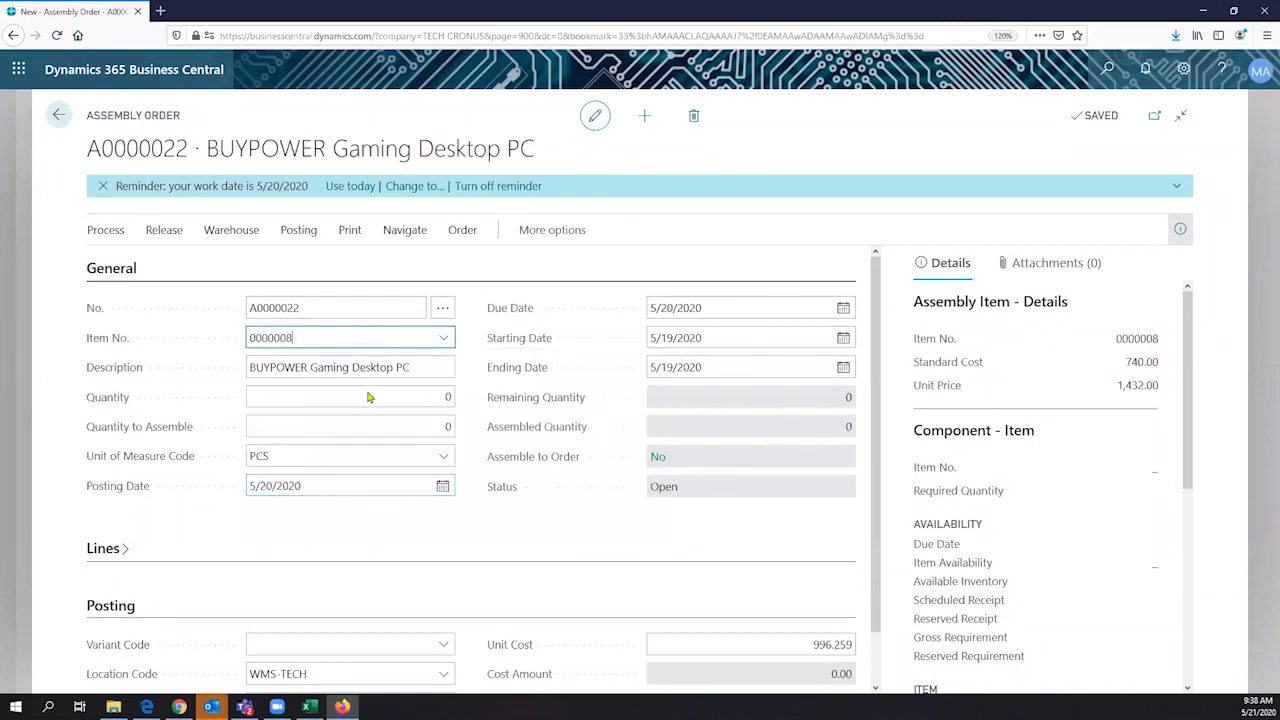
# - Set the assembly order's quantity to 2
pyautogui.click(368, 397)
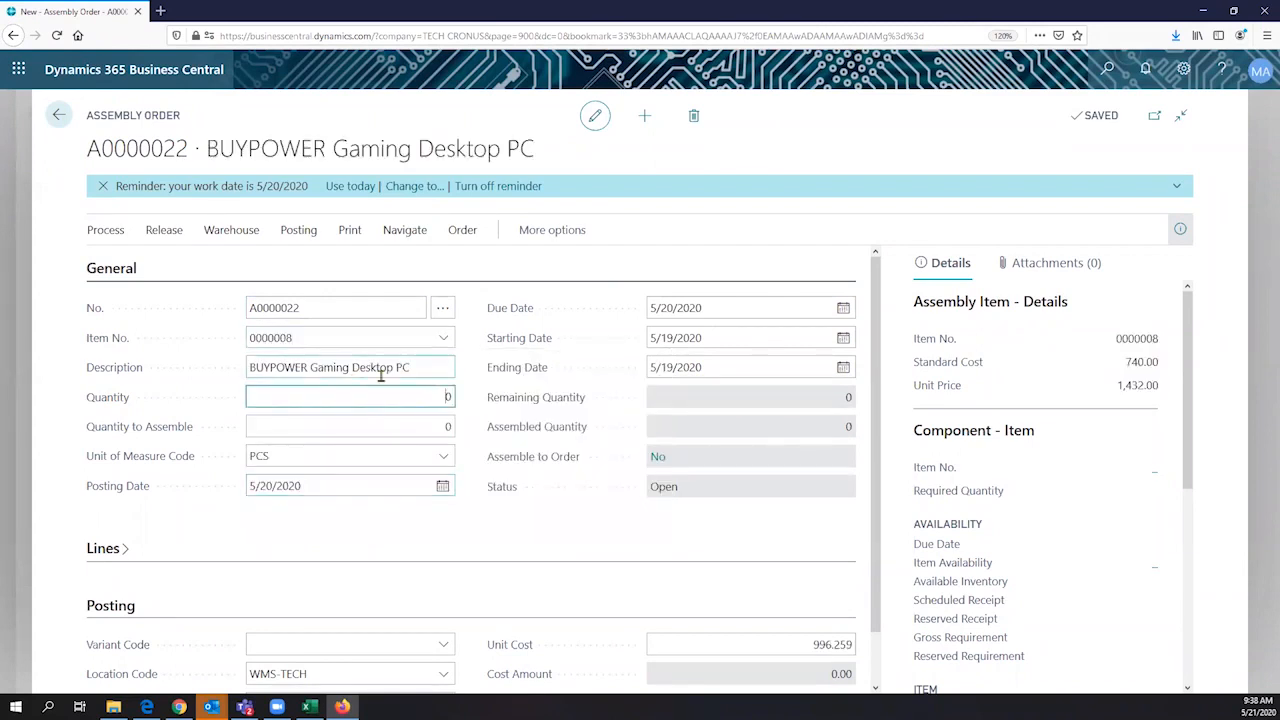
pyautogui.click(241, 367)
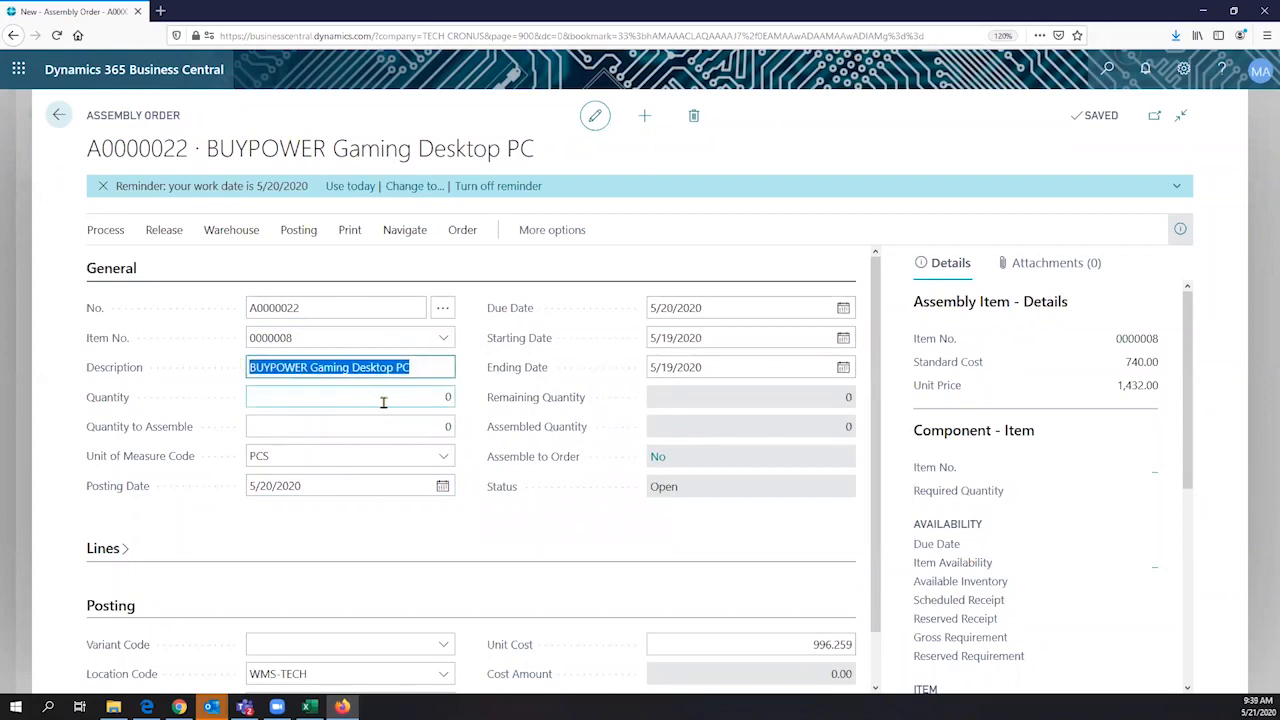
pyautogui.click(450, 397)
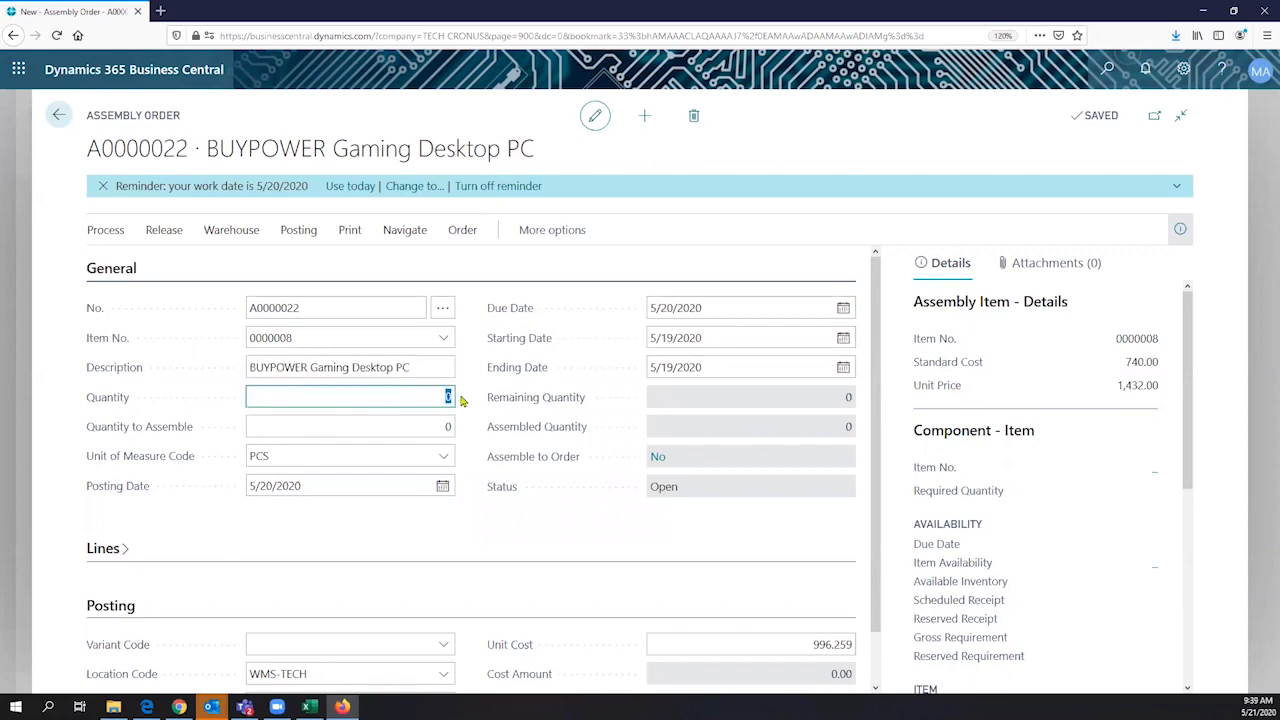
pyautogui.write('2')
pyautogui.press('Tab')
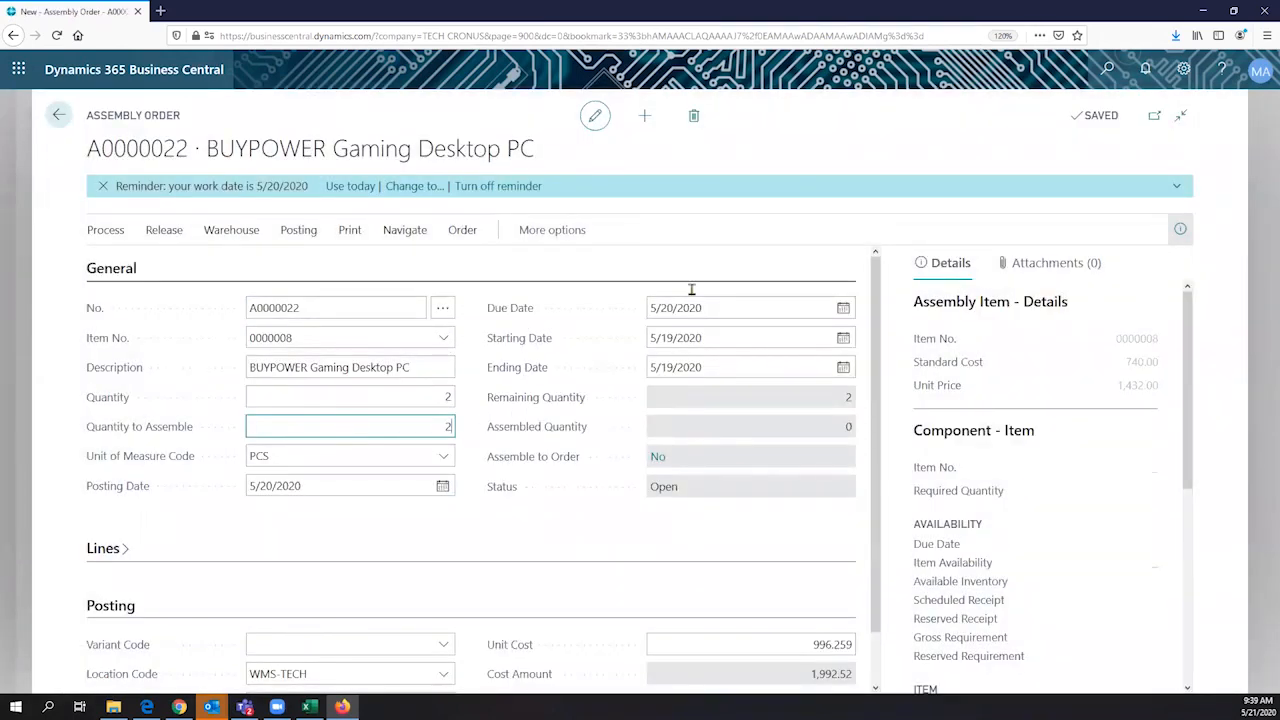
# - Examine the assembly order's General section, highlighting its due date
pyautogui.scroll(-1, 683, 356)
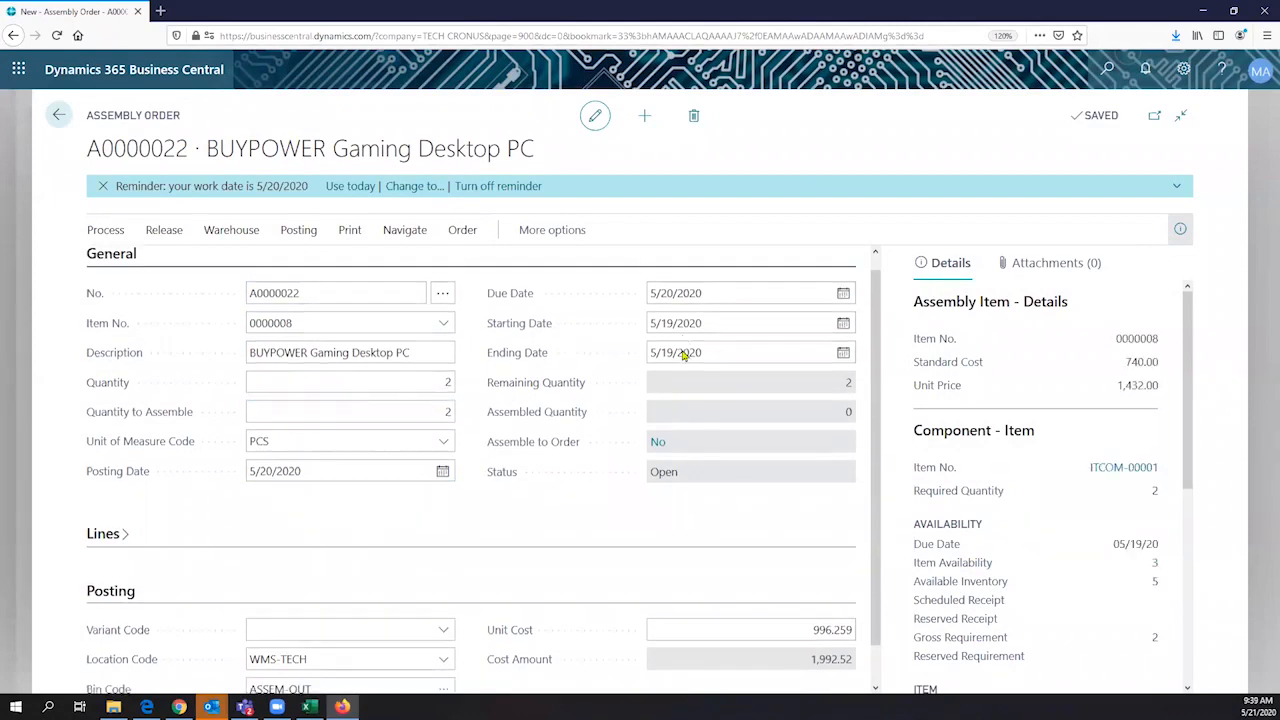
pyautogui.scroll(1, 709, 334)
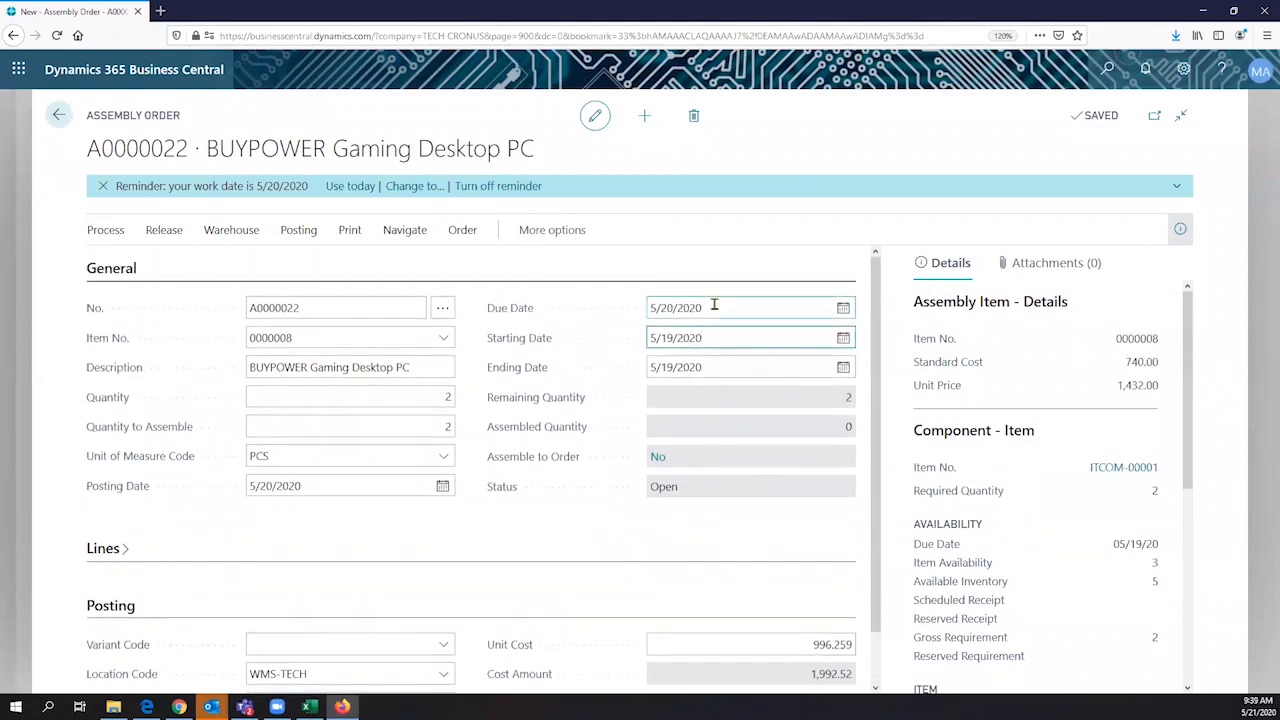
pyautogui.moveTo(714, 307); pyautogui.dragTo(634, 293)
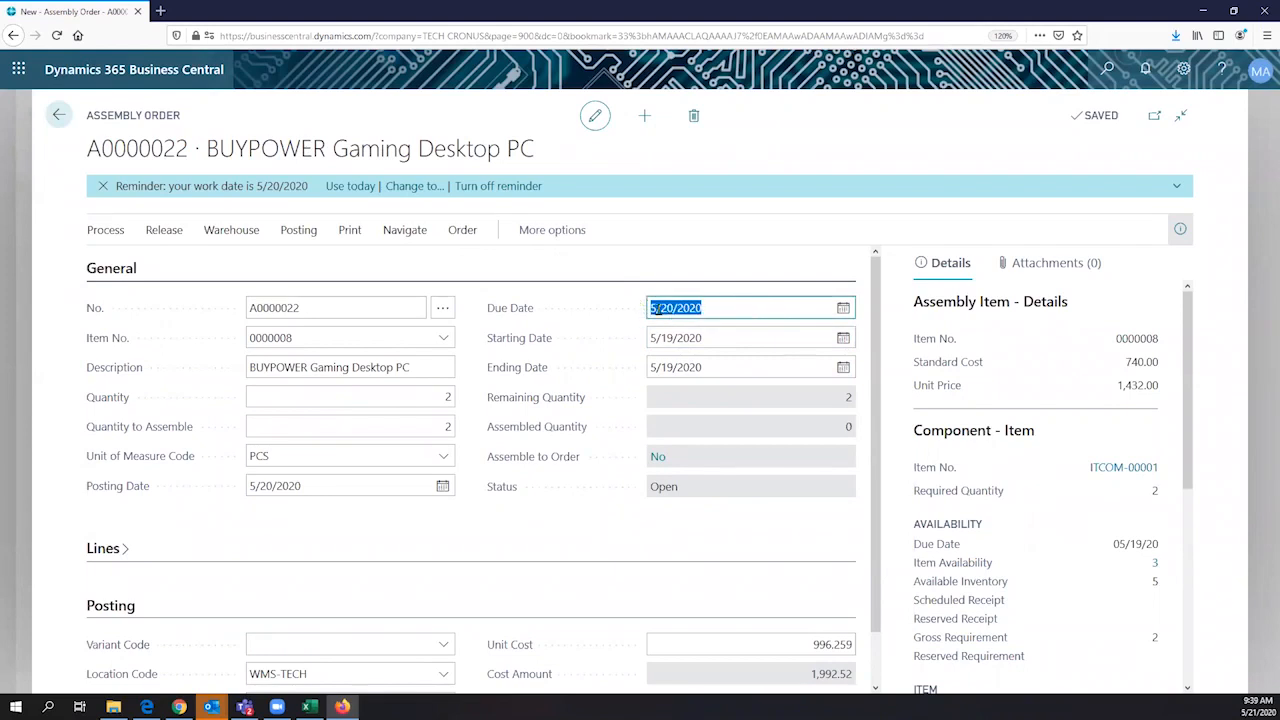
# - Set the assembly order's due date to 5/22/2020
pyautogui.click(846, 311)
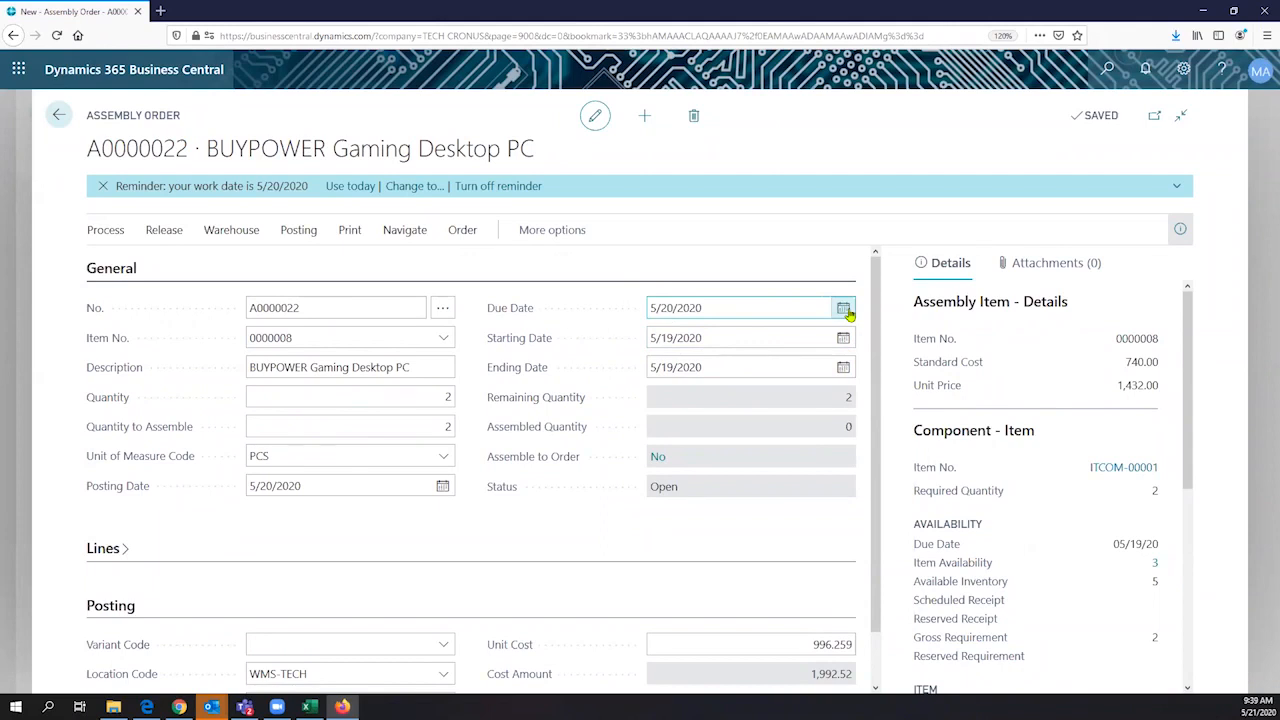
pyautogui.click(846, 311)
pyautogui.click(790, 428)
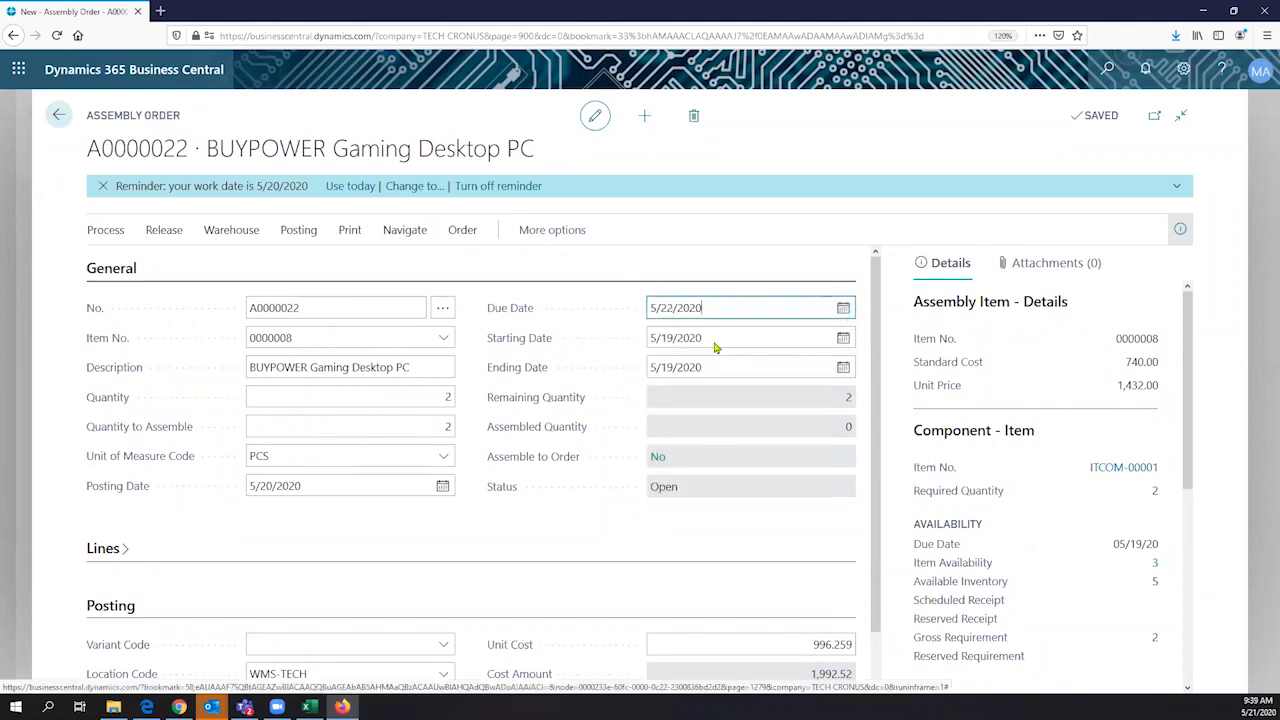
pyautogui.click(706, 347)
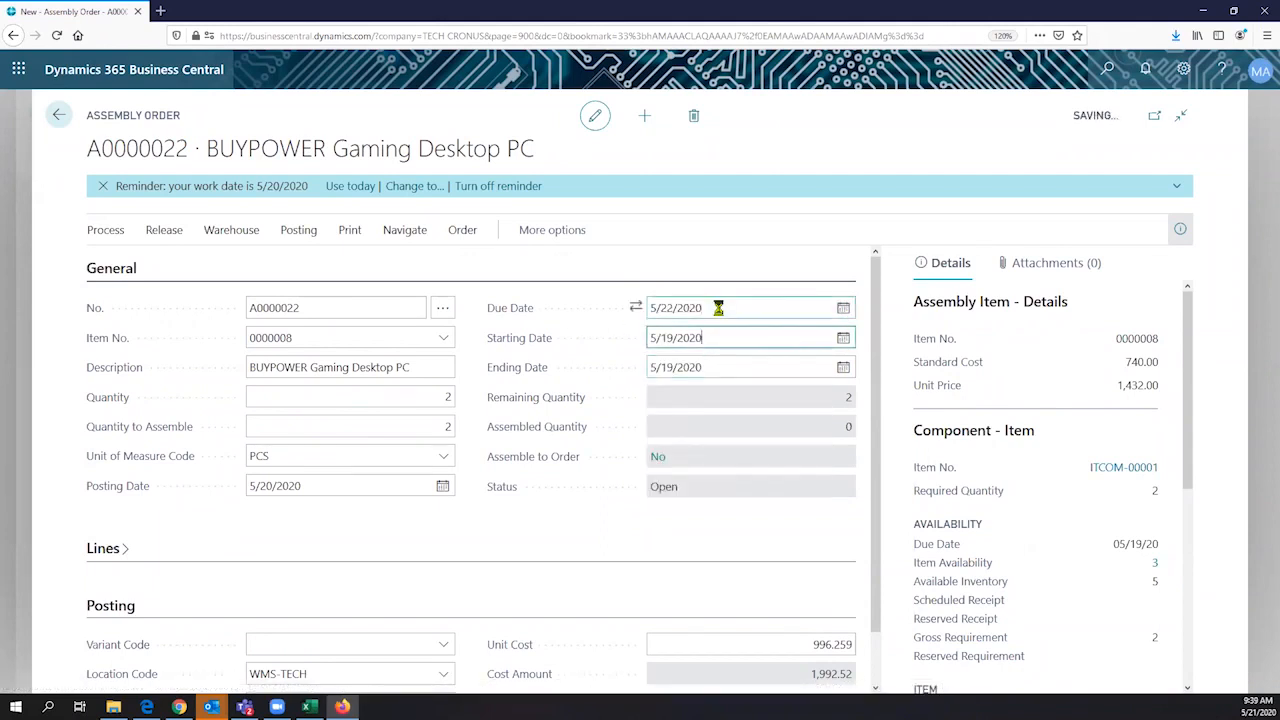
# - Review the assembly order's due, starting and ending dates, then its quantity and quantity to assemble
pyautogui.moveTo(718, 308); pyautogui.dragTo(634, 310)
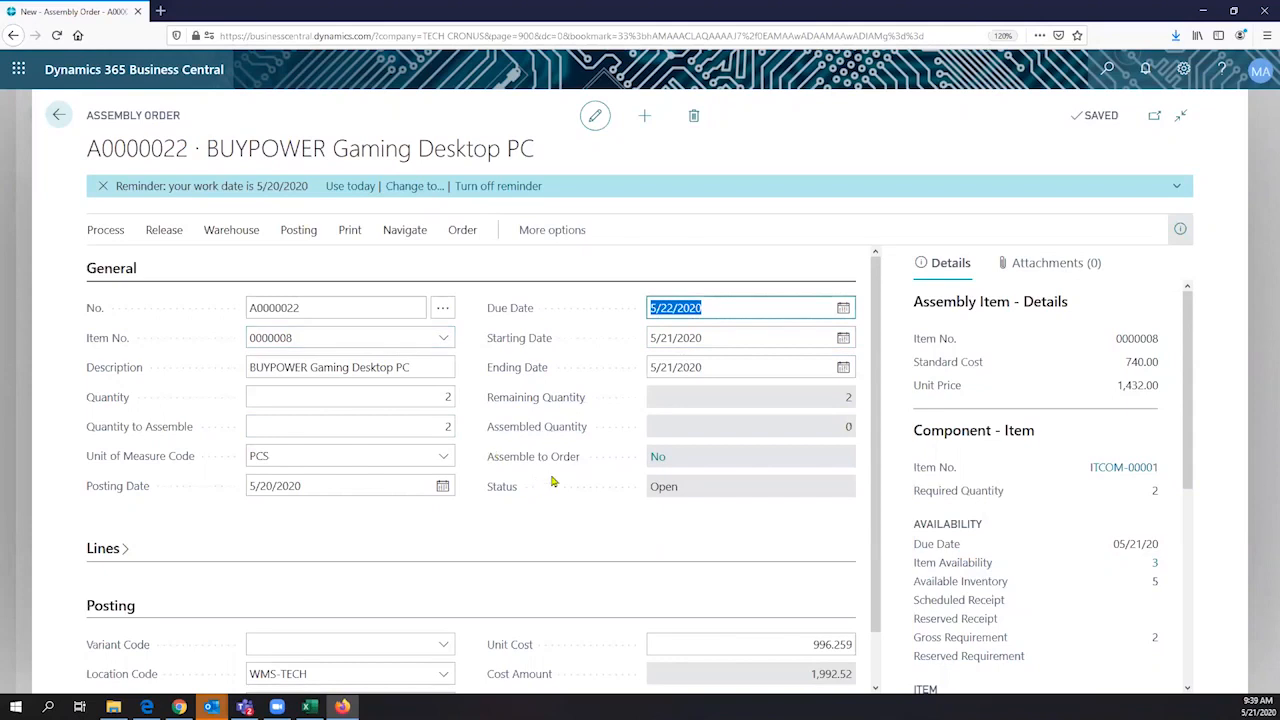
pyautogui.click(704, 338)
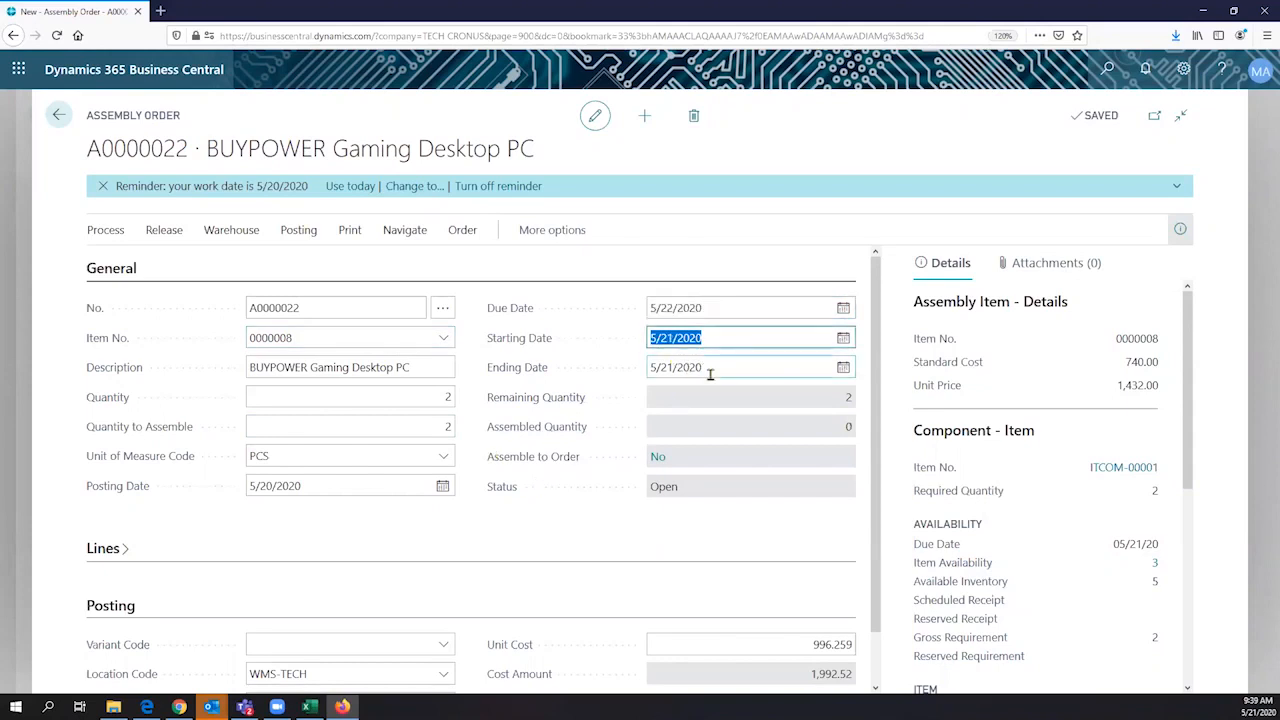
pyautogui.click(705, 368)
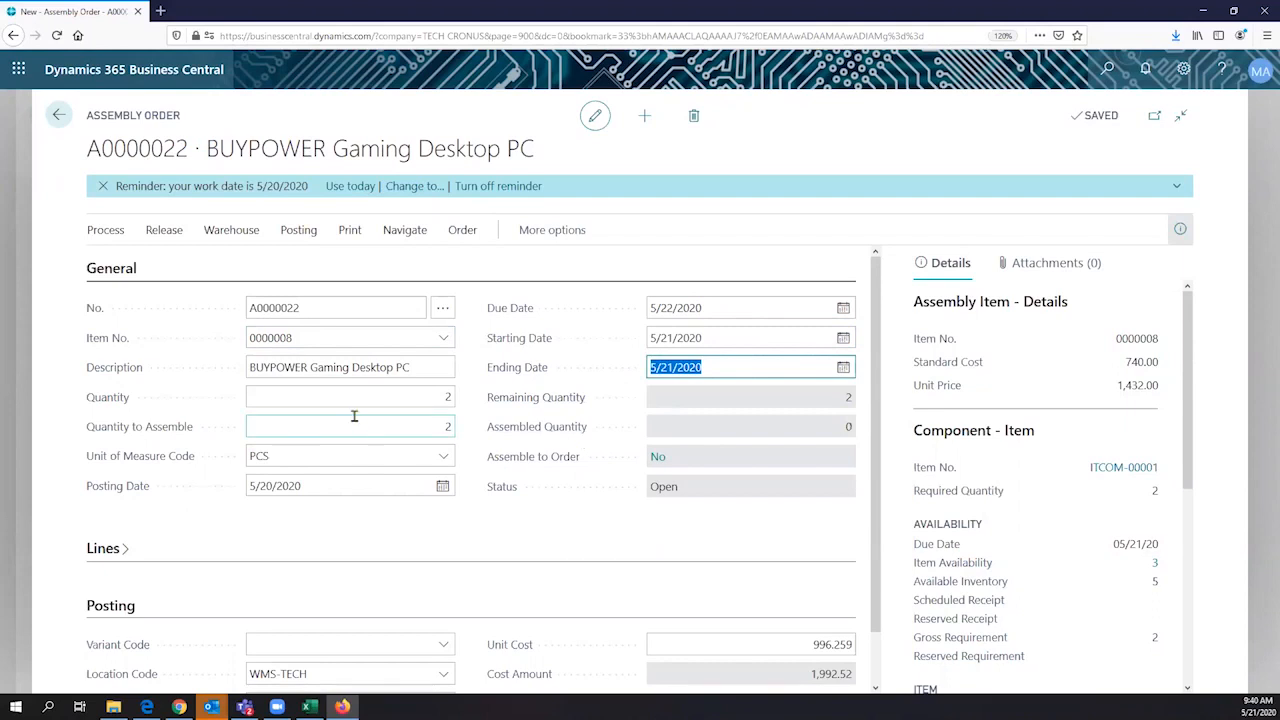
pyautogui.click(421, 396)
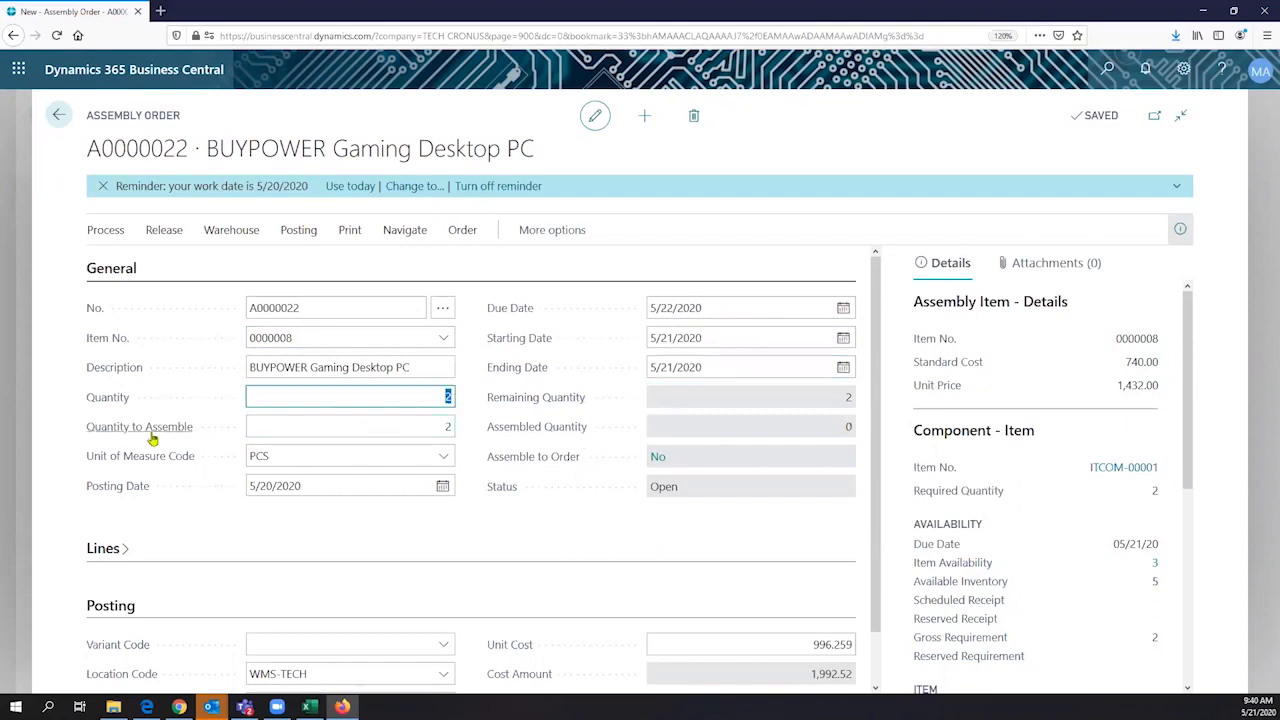
pyautogui.click(448, 425)
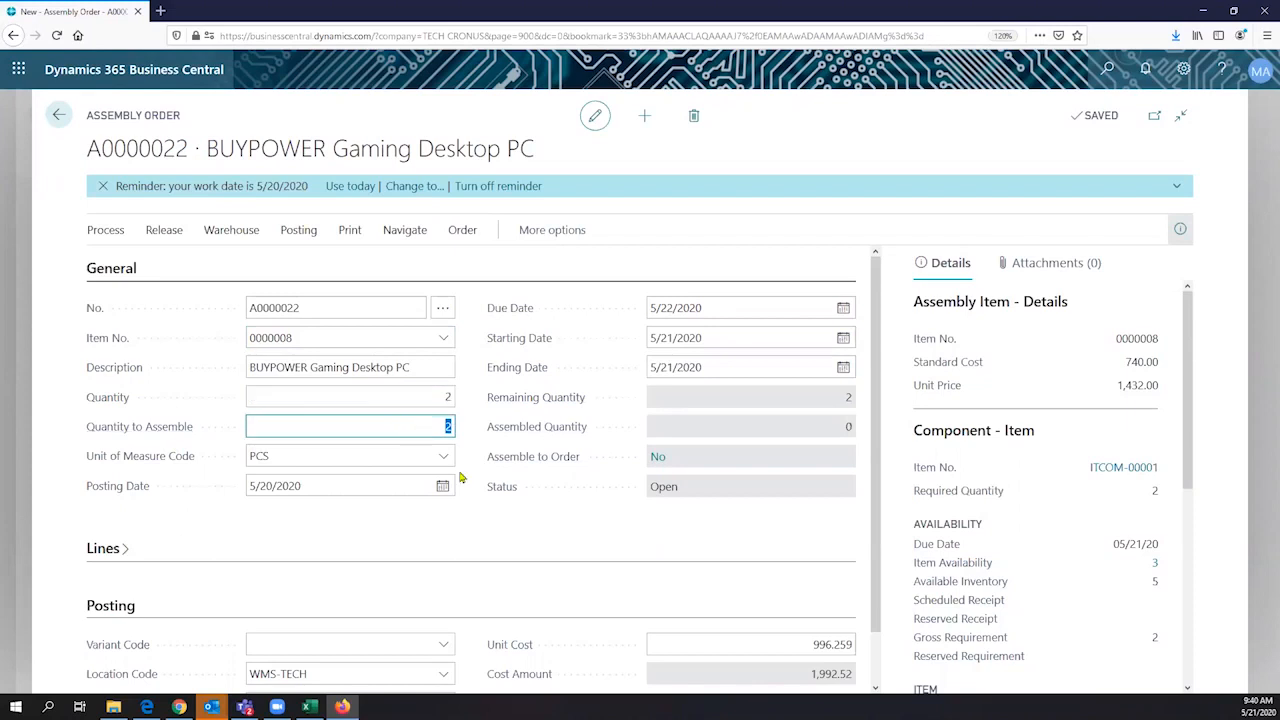
# - Expand the assembly order's Lines section to show the gaming PC's component items
pyautogui.scroll(-1, 461, 478)
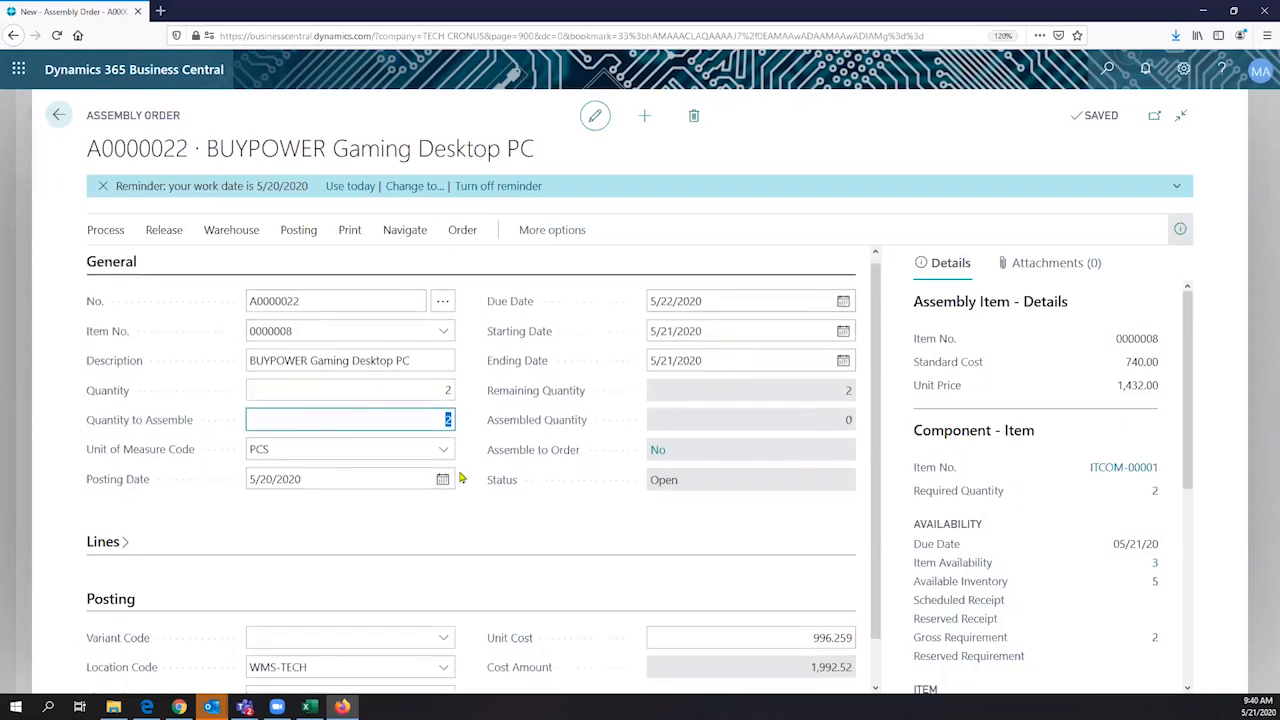
pyautogui.scroll(-1, 463, 472)
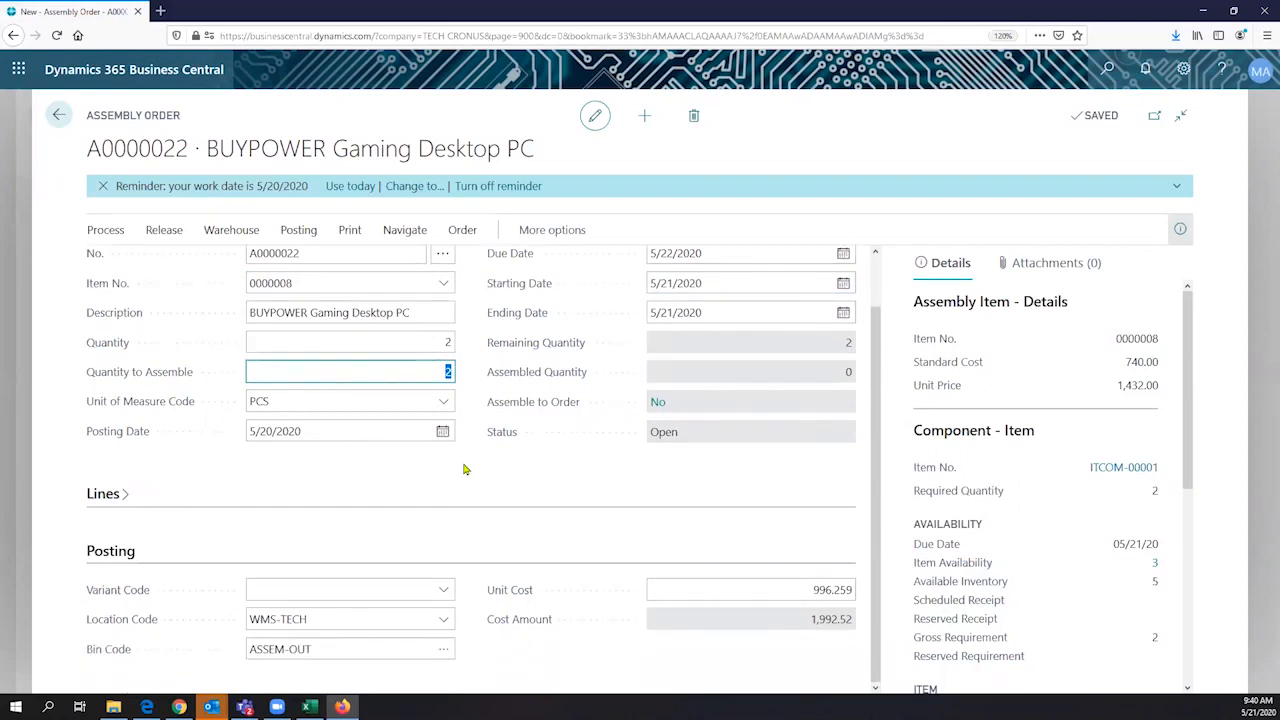
pyautogui.click(136, 496)
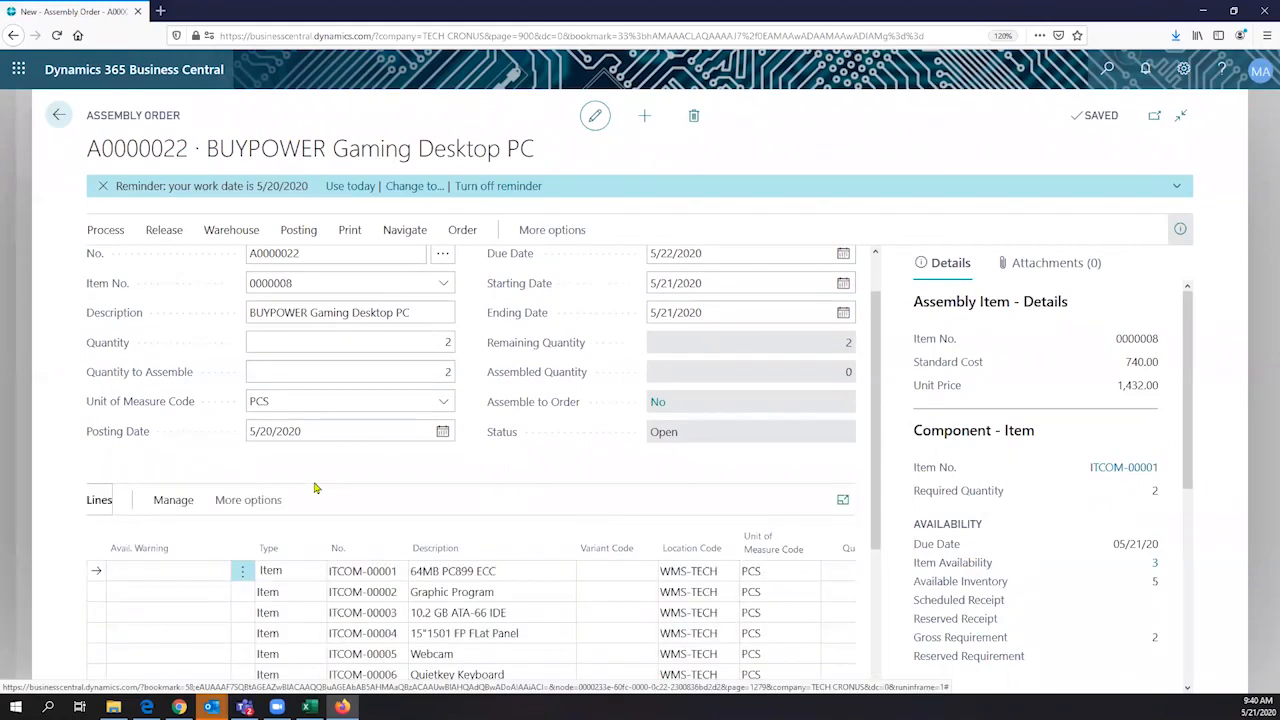
pyautogui.scroll(-3, 345, 403)
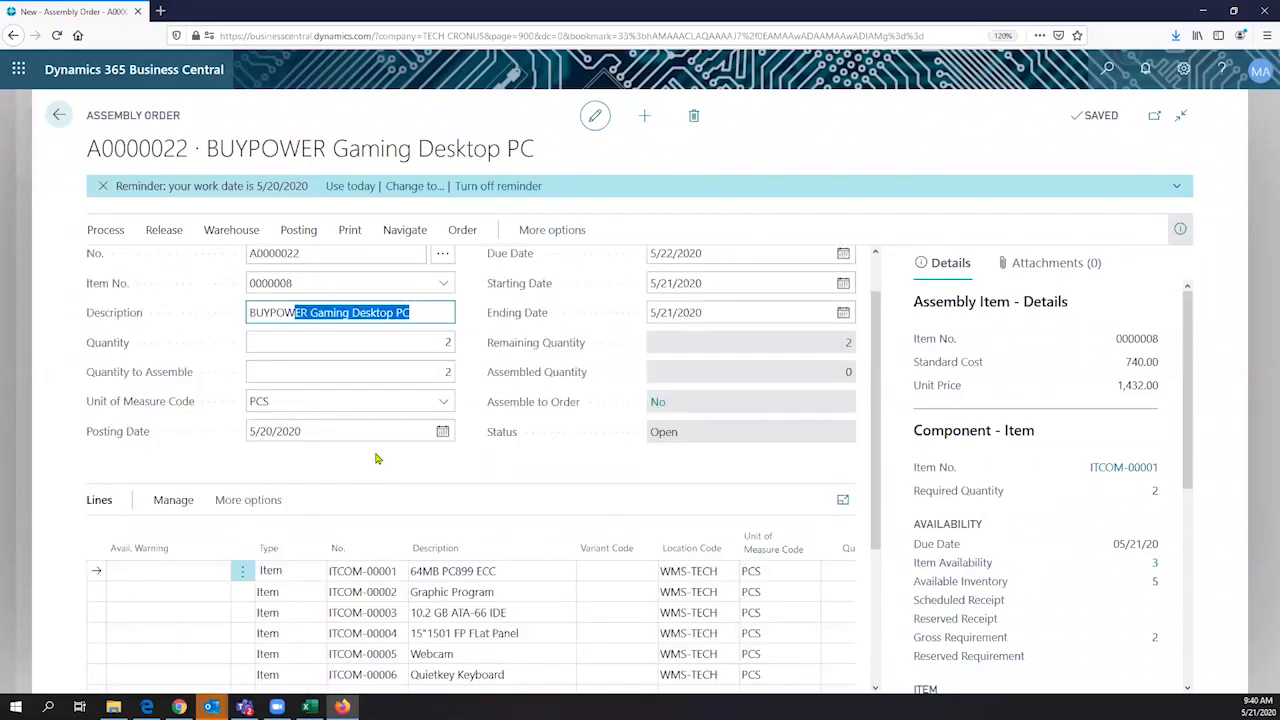
pyautogui.hotkey('shift', 'Home')
pyautogui.scroll(-2, 285, 601)
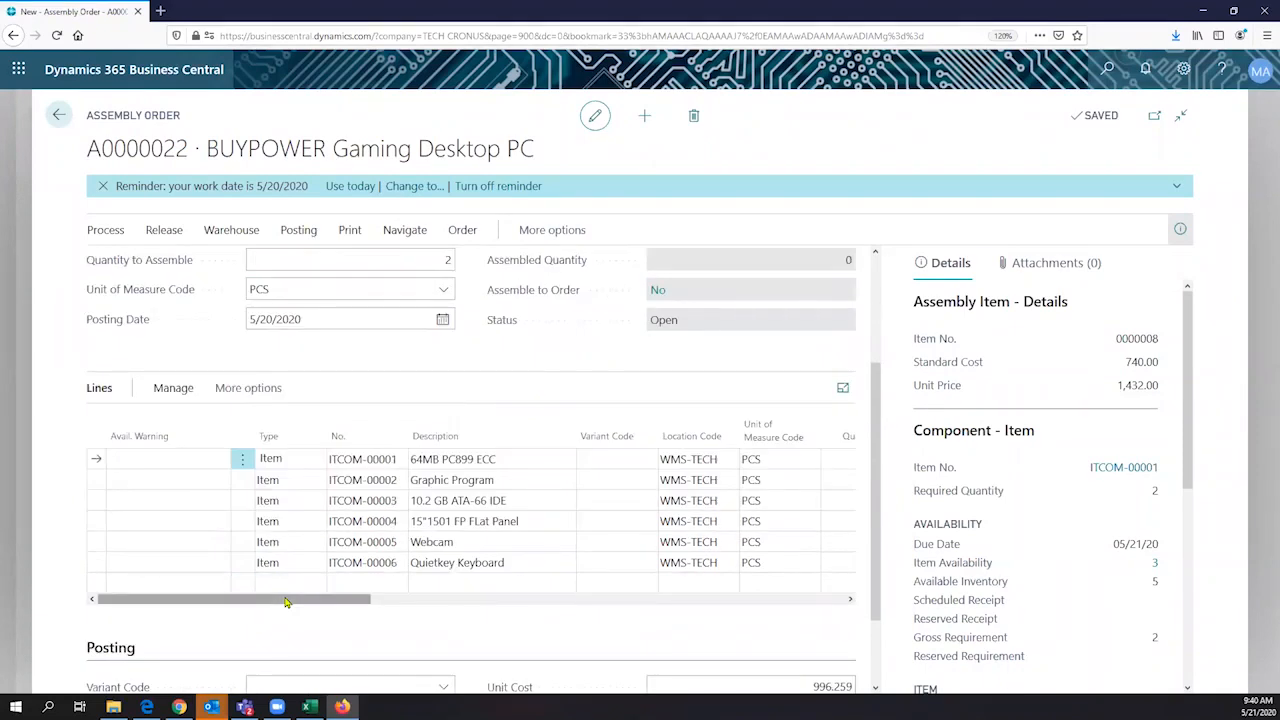
# - Examine the quantity columns of the component lines and the type options, Item and Resource, on the blank line
pyautogui.moveTo(285, 601); pyautogui.dragTo(387, 604)
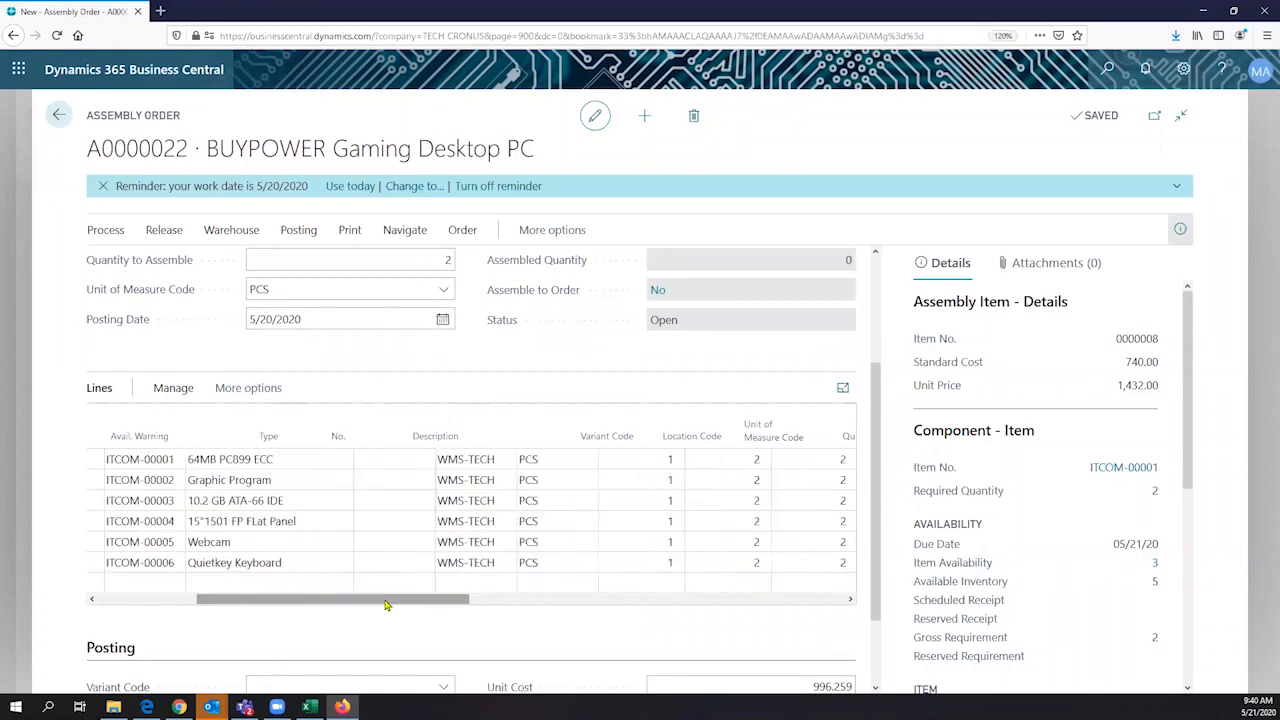
pyautogui.moveTo(387, 604); pyautogui.dragTo(289, 586)
pyautogui.click(291, 586)
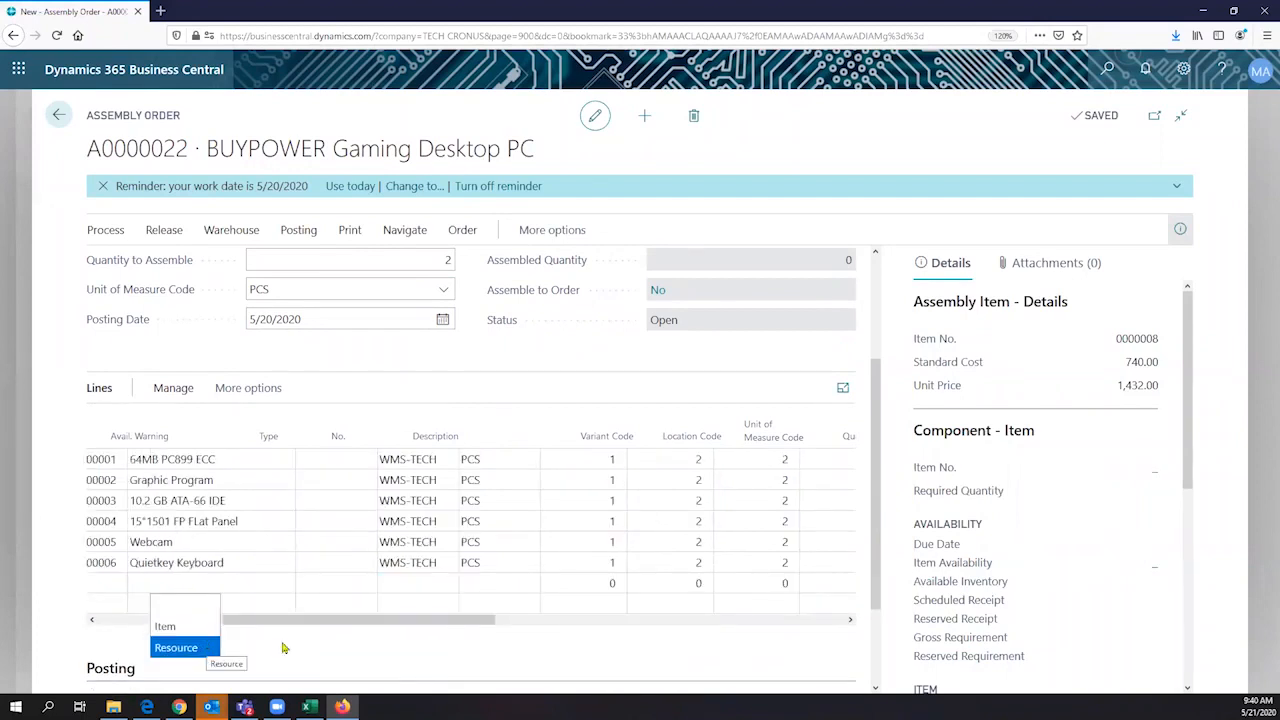
pyautogui.click(345, 625)
pyautogui.moveTo(345, 625); pyautogui.dragTo(357, 628)
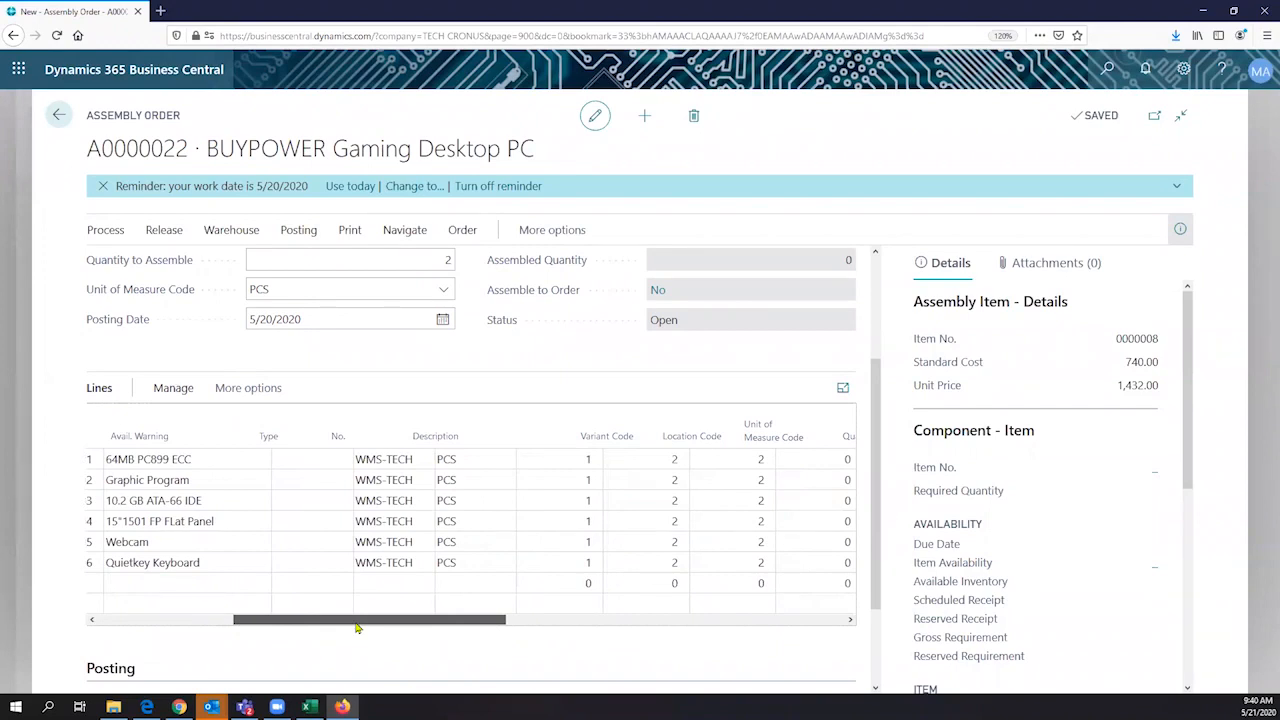
pyautogui.moveTo(357, 628); pyautogui.dragTo(386, 624)
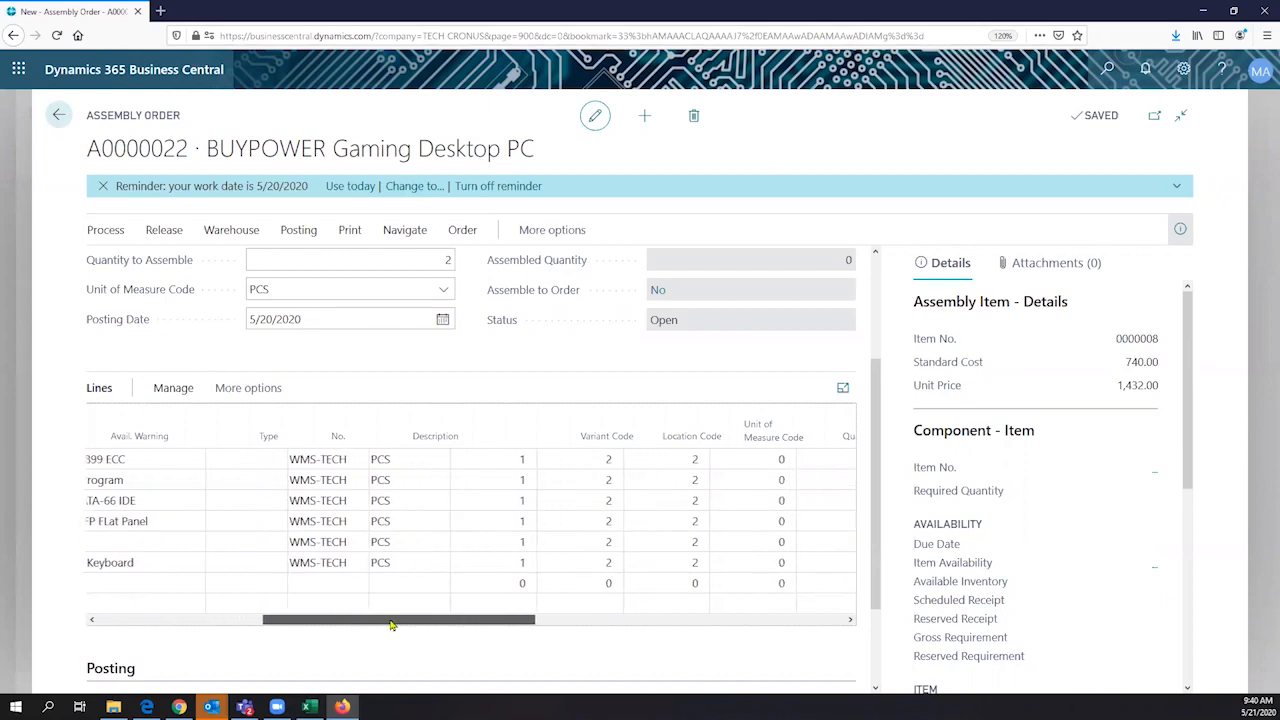
pyautogui.moveTo(391, 625); pyautogui.dragTo(226, 624)
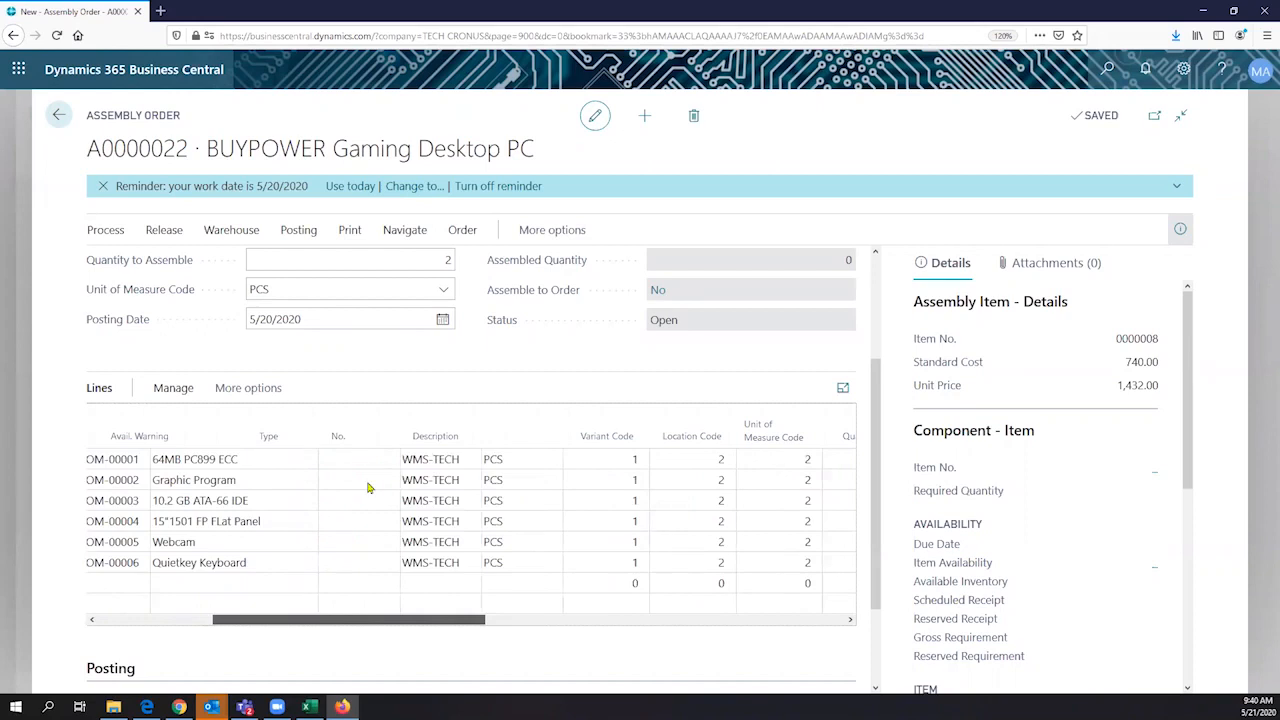
# - Go through the component descriptions in the assembly lines, from 64MB PC899 ECC down to Quietkey Keyboard
pyautogui.click(450, 465)
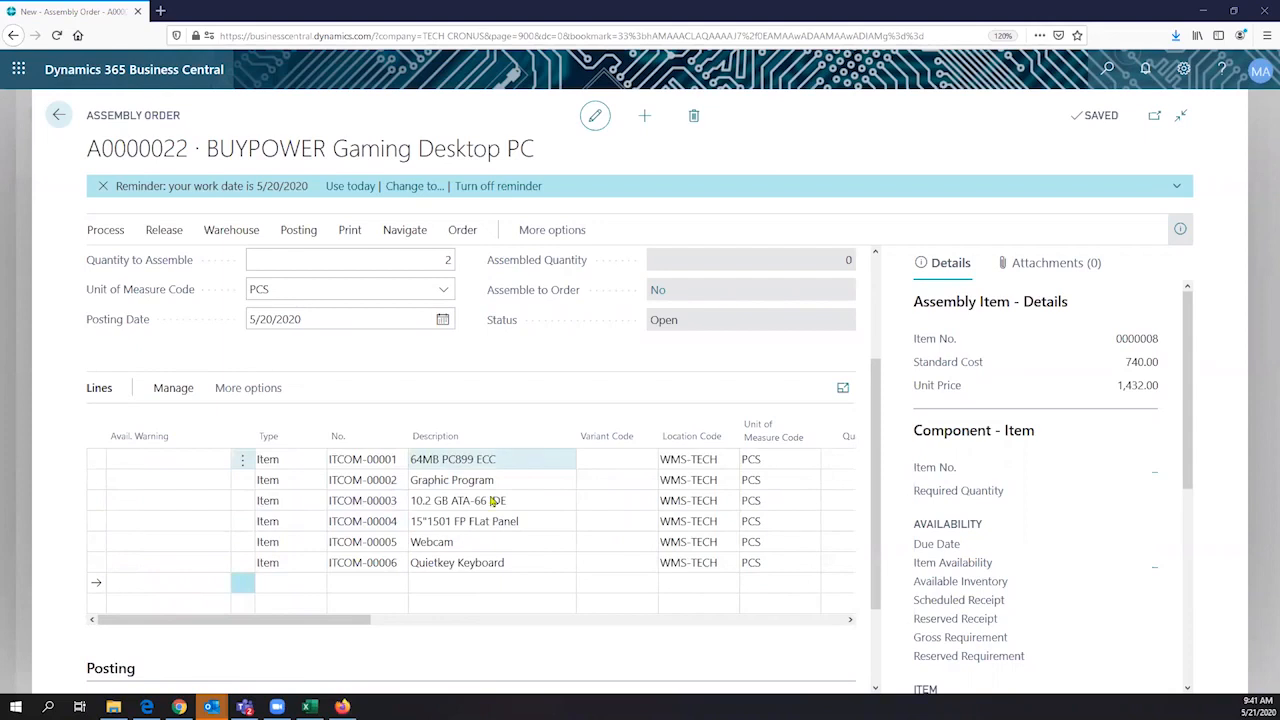
pyautogui.click(493, 501)
pyautogui.click(478, 545)
pyautogui.click(496, 566)
pyautogui.click(531, 527)
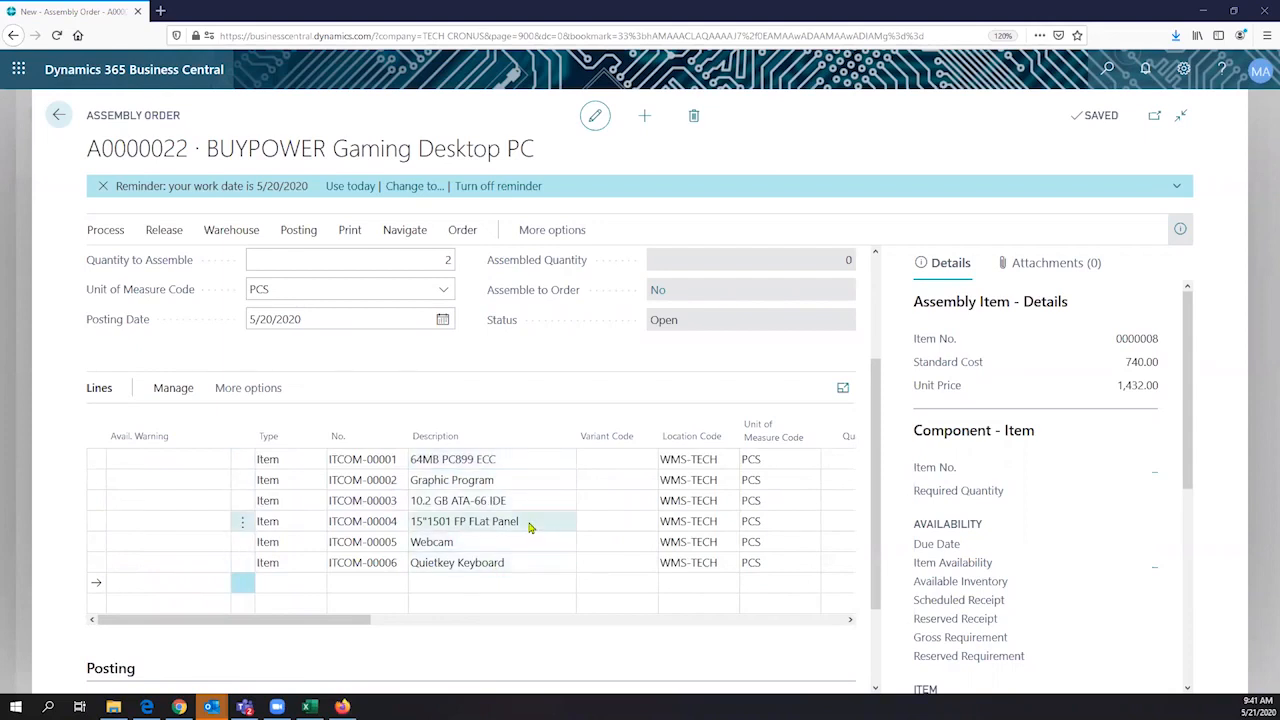
pyautogui.click(505, 582)
# - Examine the component lines' units of measure, location codes, quantities and costs
pyautogui.click(765, 462)
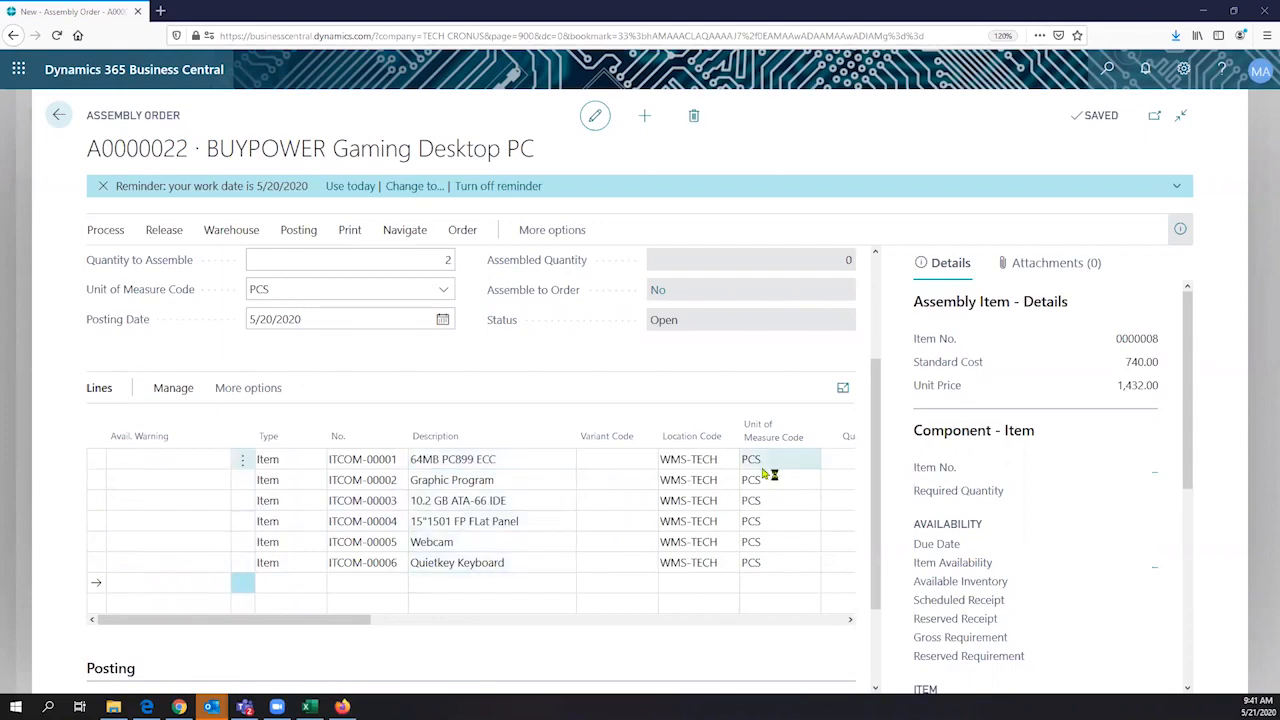
pyautogui.click(760, 485)
pyautogui.click(753, 507)
pyautogui.click(692, 461)
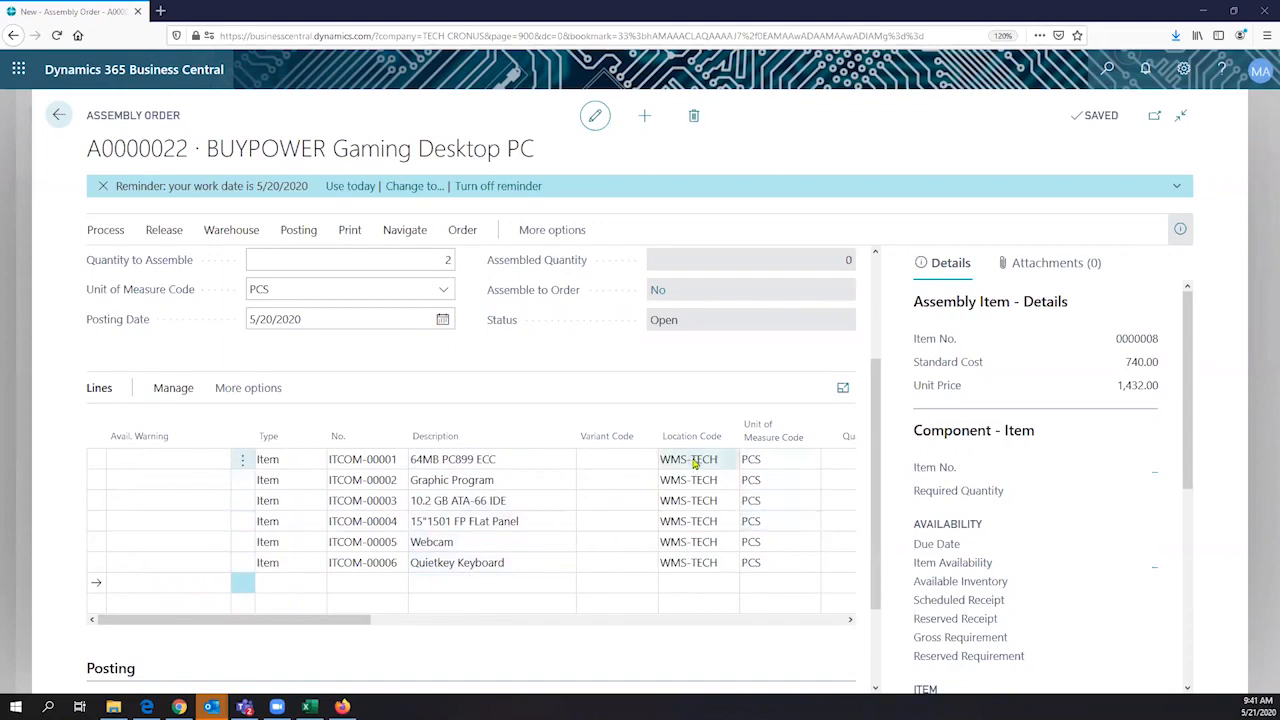
pyautogui.click(692, 484)
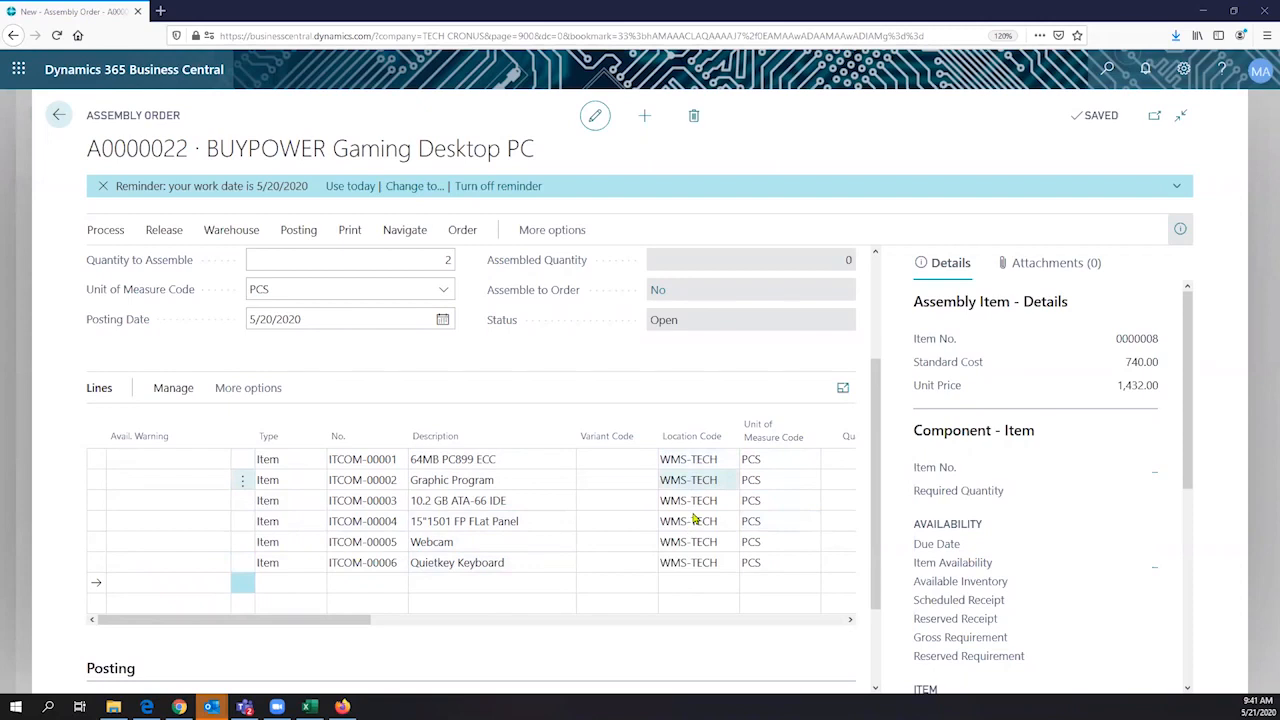
pyautogui.click(715, 459)
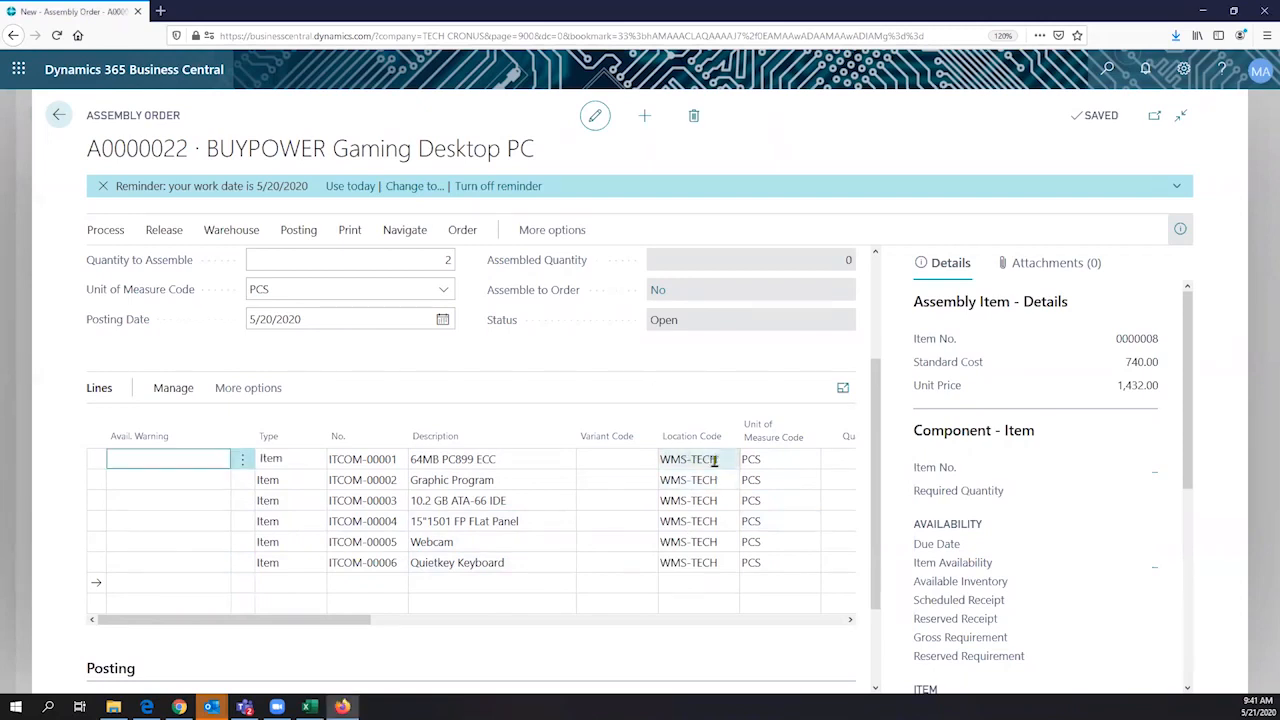
pyautogui.hscroll(8, 714, 461)
pyautogui.hscroll(-7, 595, 462)
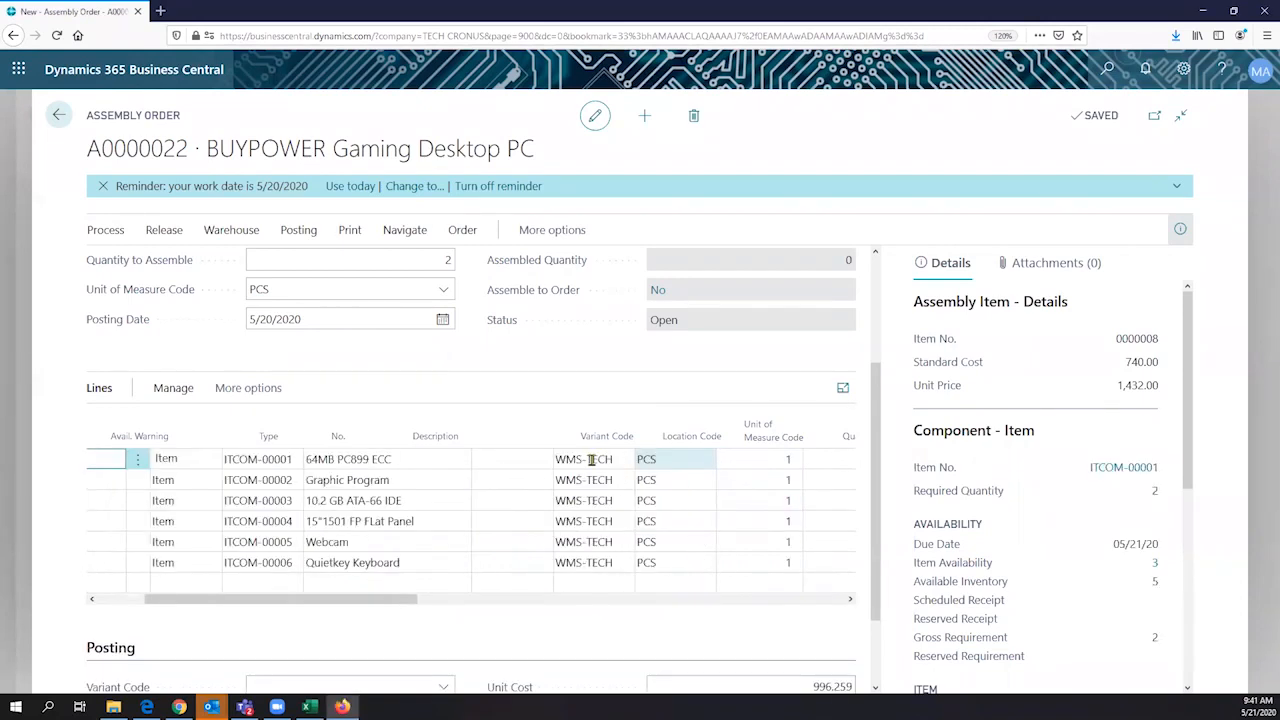
pyautogui.hscroll(8, 196, 613)
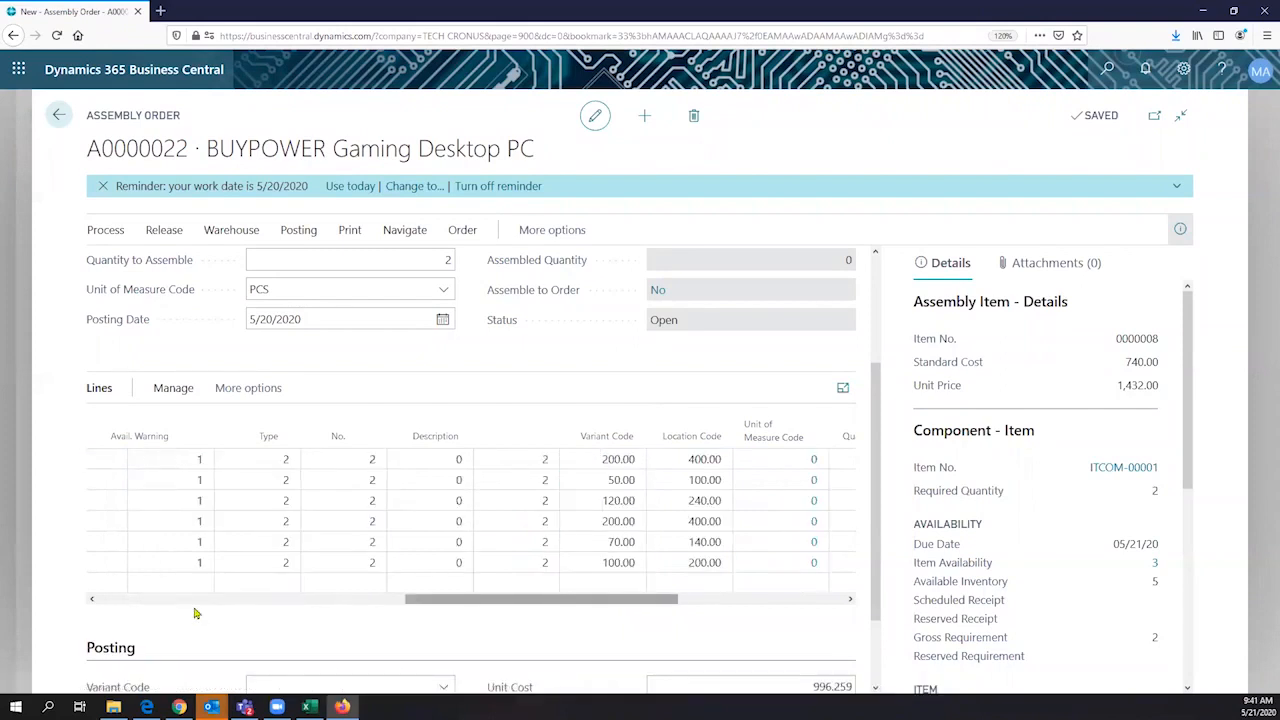
pyautogui.hscroll(-8, 196, 613)
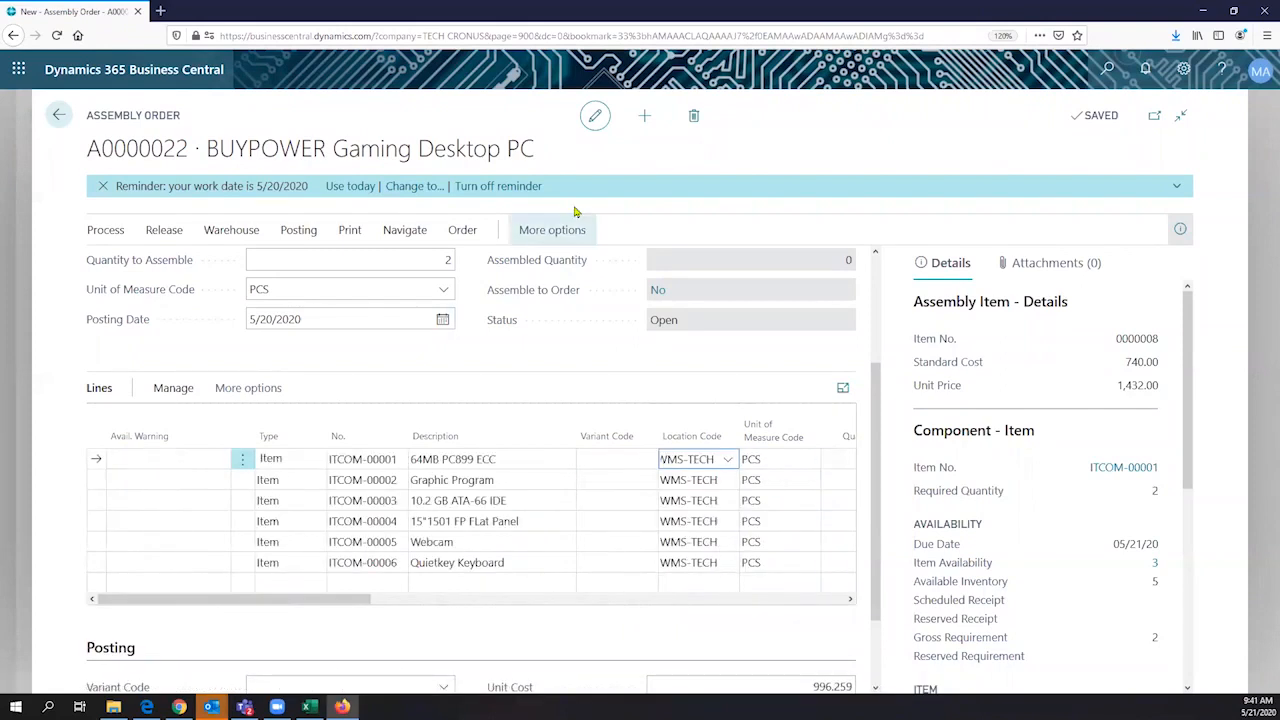
# - Start another assembly order and browse the items it could assemble, leaving its item blank
pyautogui.click(645, 118)
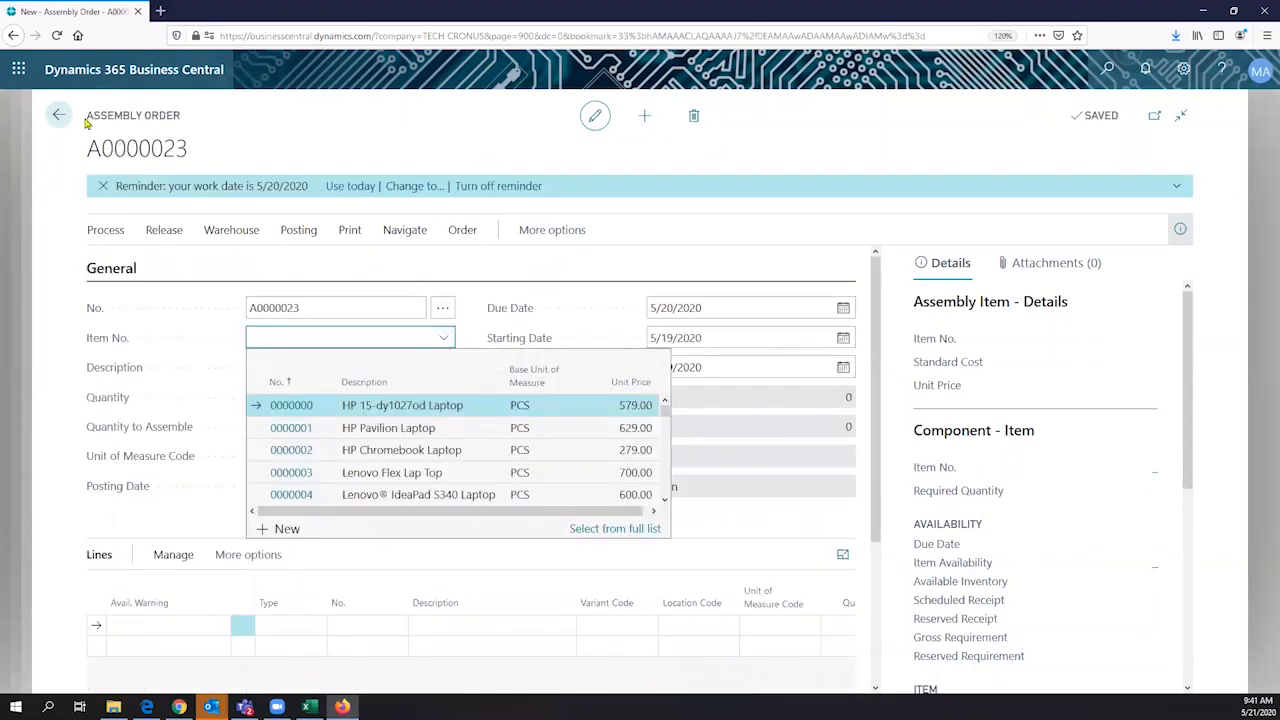
pyautogui.scroll(-2, 393, 463)
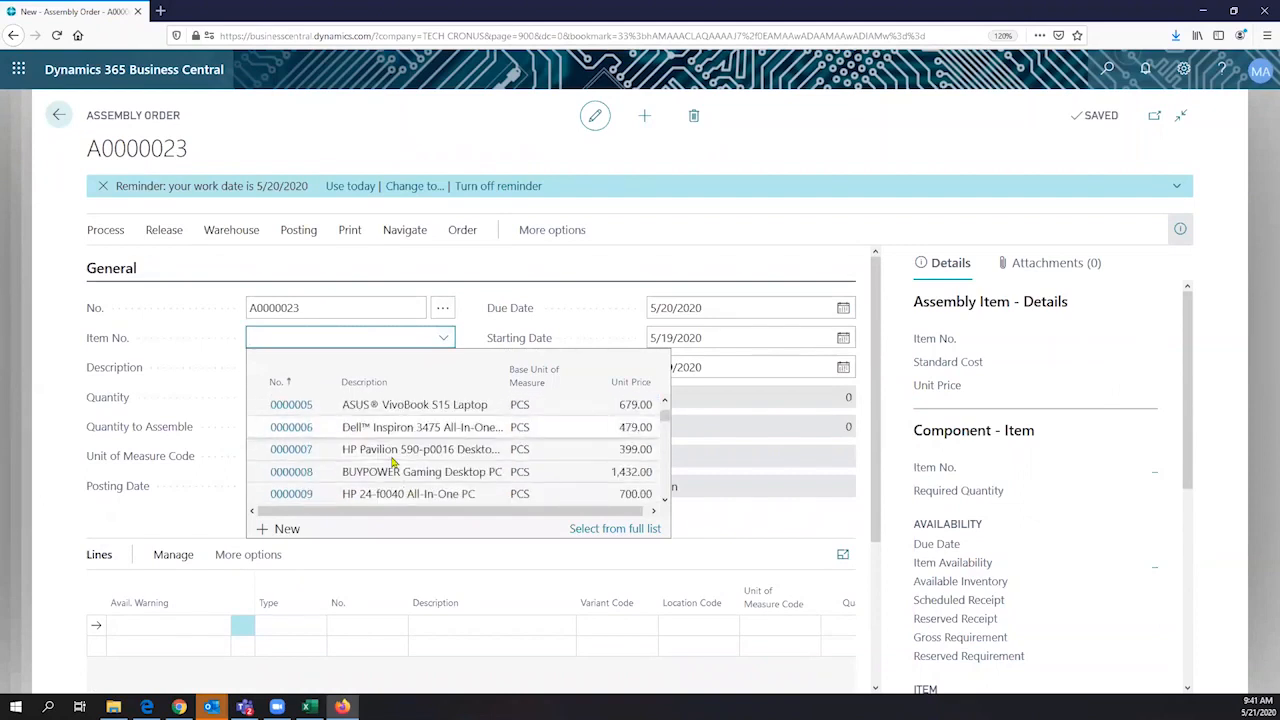
pyautogui.scroll(-10, 393, 463)
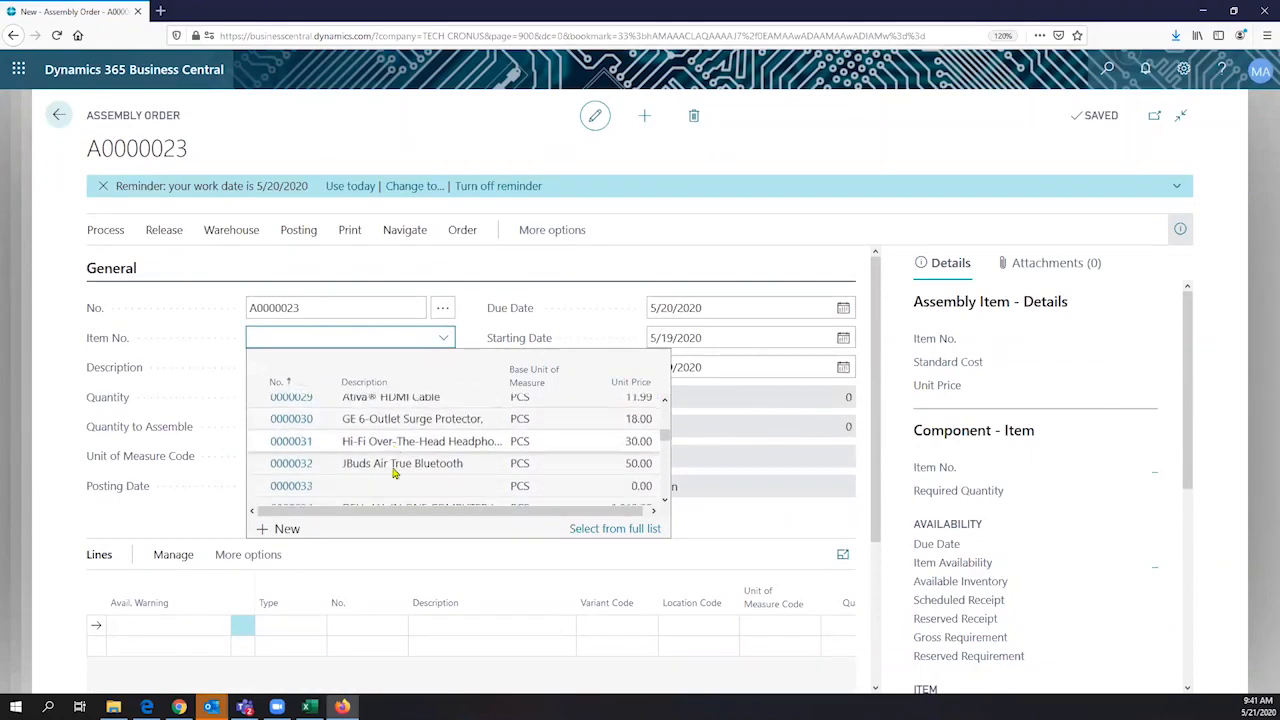
pyautogui.scroll(-1, 393, 474)
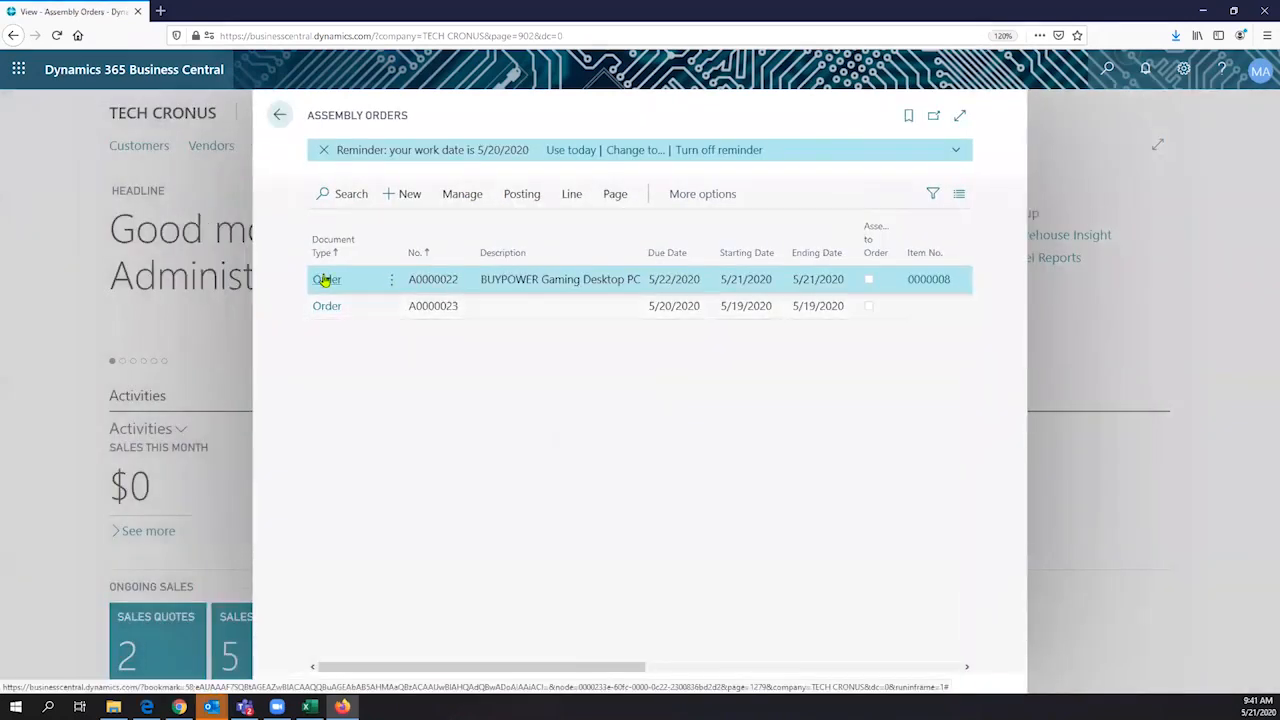
# - Reopen the BUYPOWER Gaming Desktop PC assembly order from the list and show its component lines and Posting section
pyautogui.click(325, 282)
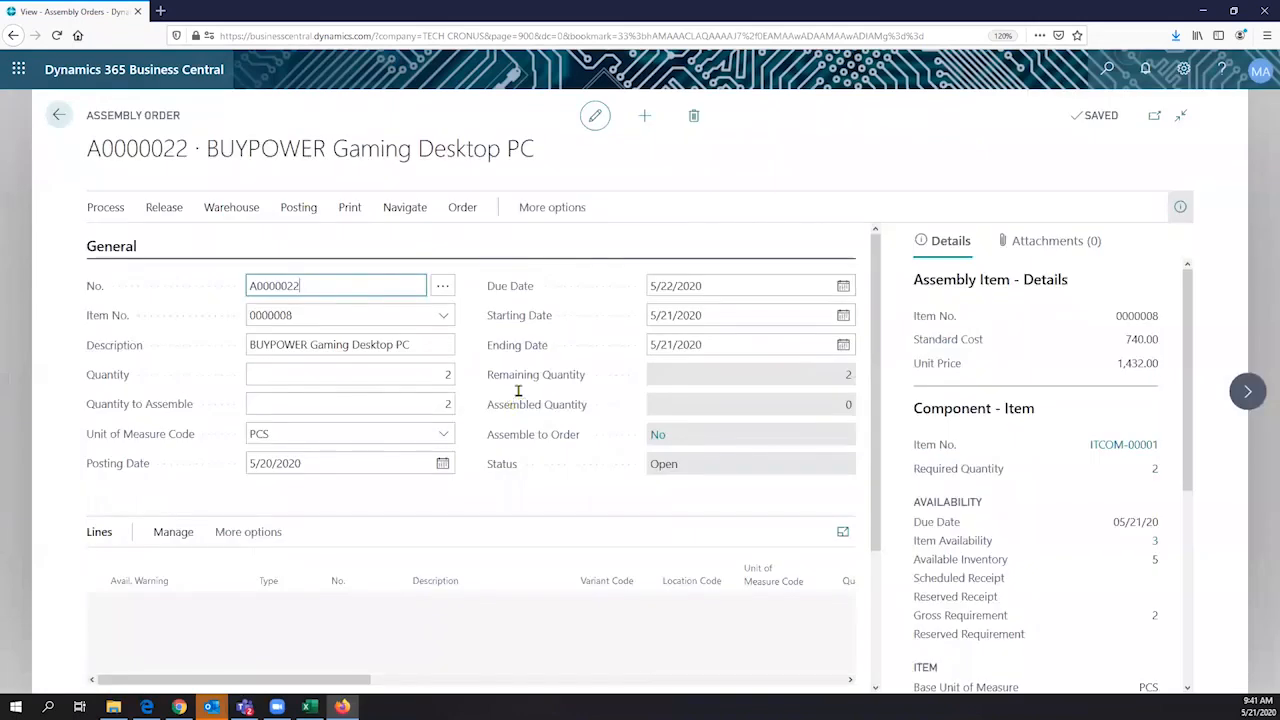
pyautogui.scroll(-2, 686, 405)
pyautogui.click(685, 404)
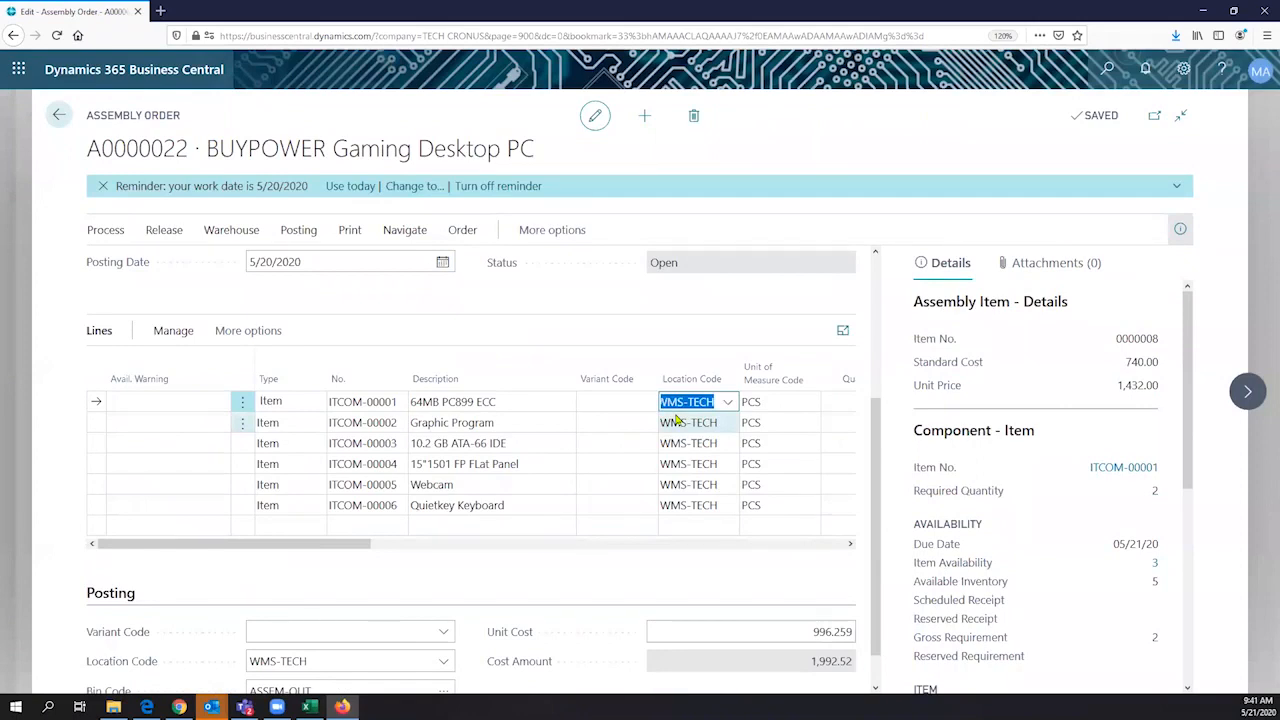
pyautogui.scroll(-1, 676, 421)
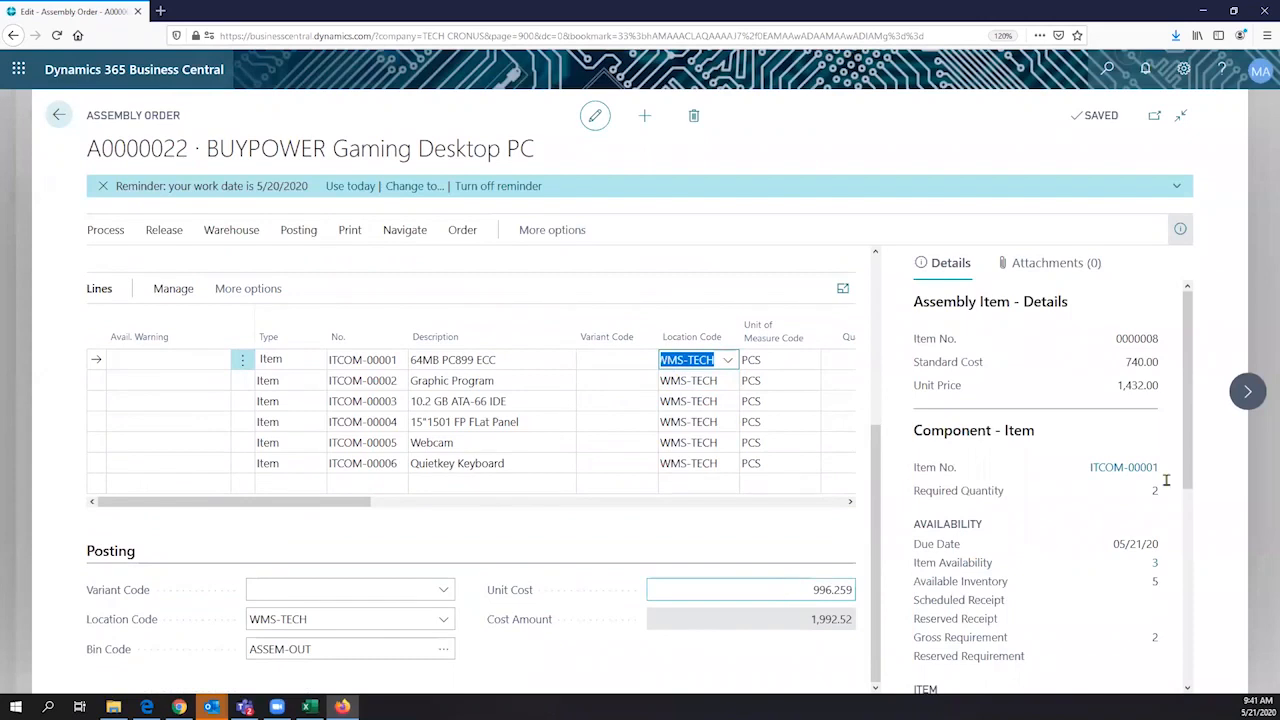
# - Examine the availability and item details of the 64MB PC899 ECC component in the assembly order's details
pyautogui.click(1166, 510)
pyautogui.scroll(-3, 1160, 495)
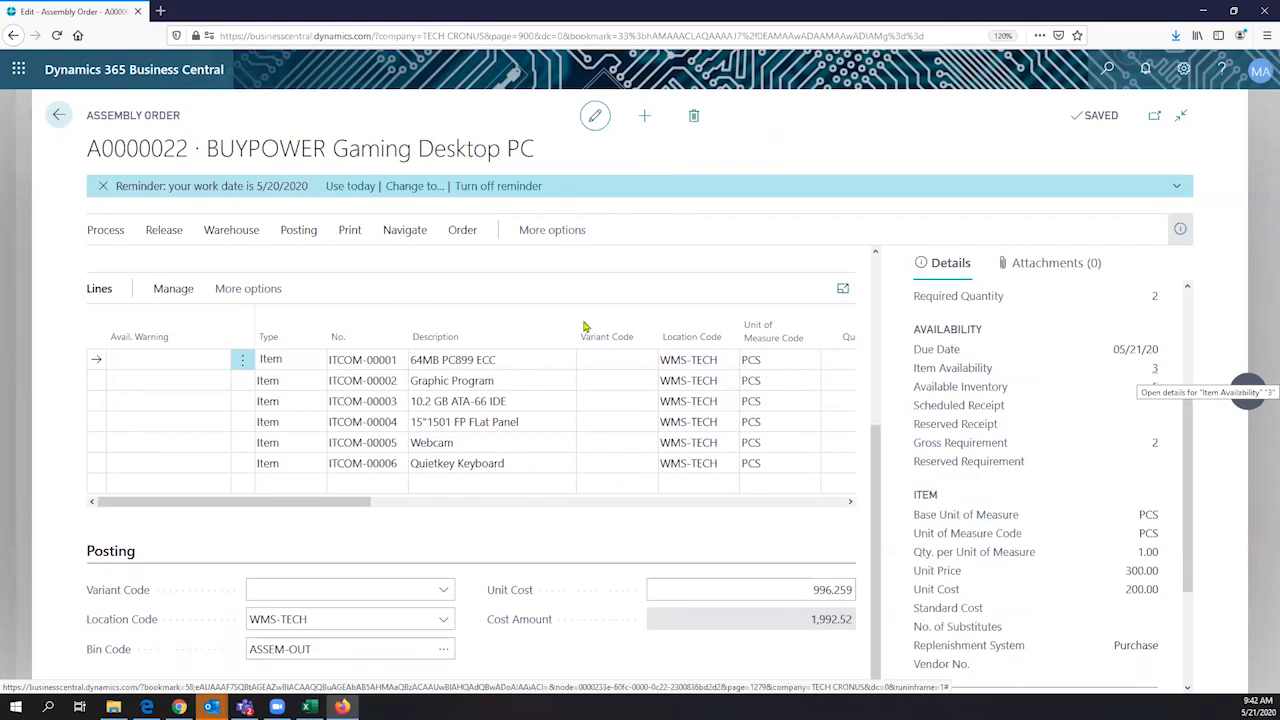
pyautogui.scroll(4, 382, 256)
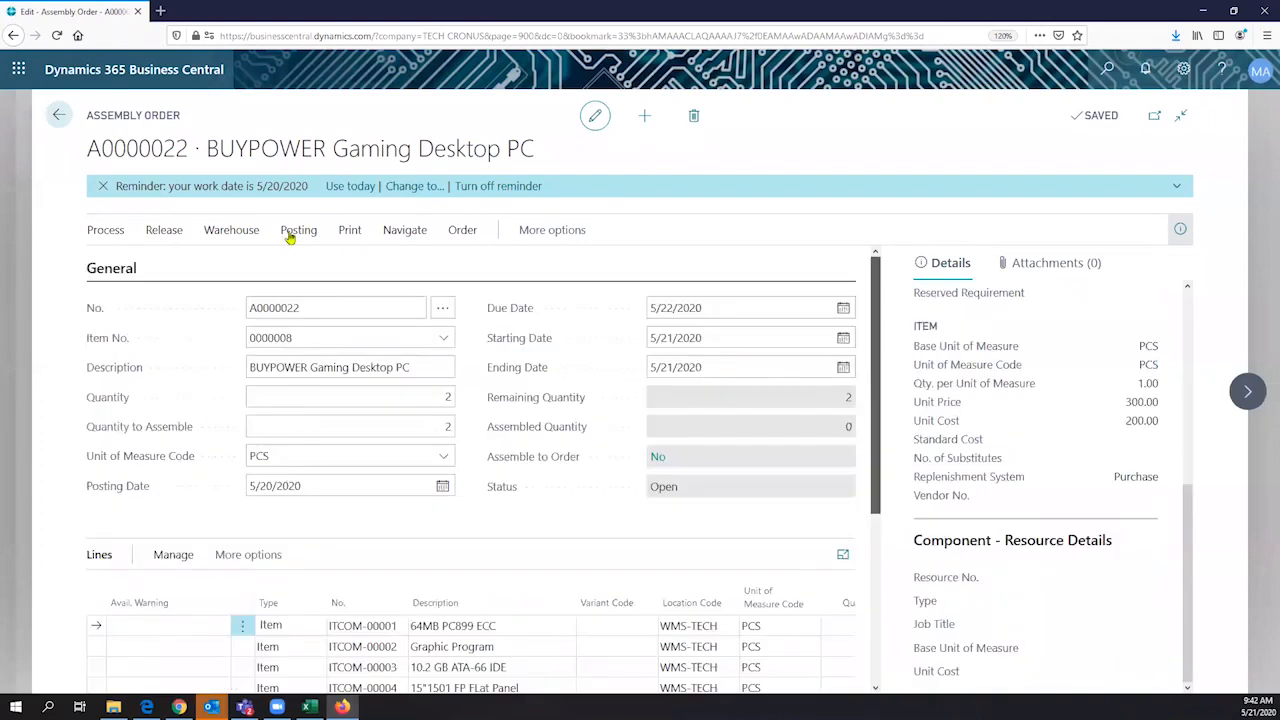
# - Try to post the BUYPOWER Gaming Desktop PC assembly order
pyautogui.click(293, 232)
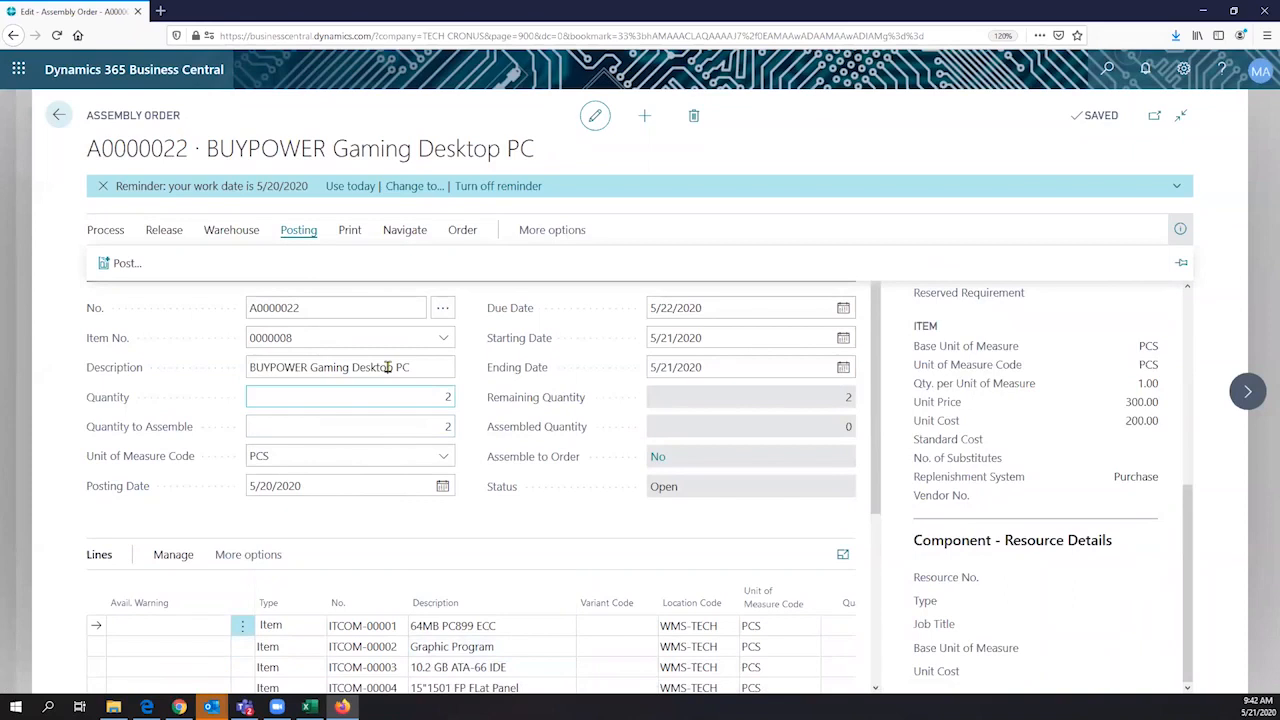
pyautogui.click(150, 268)
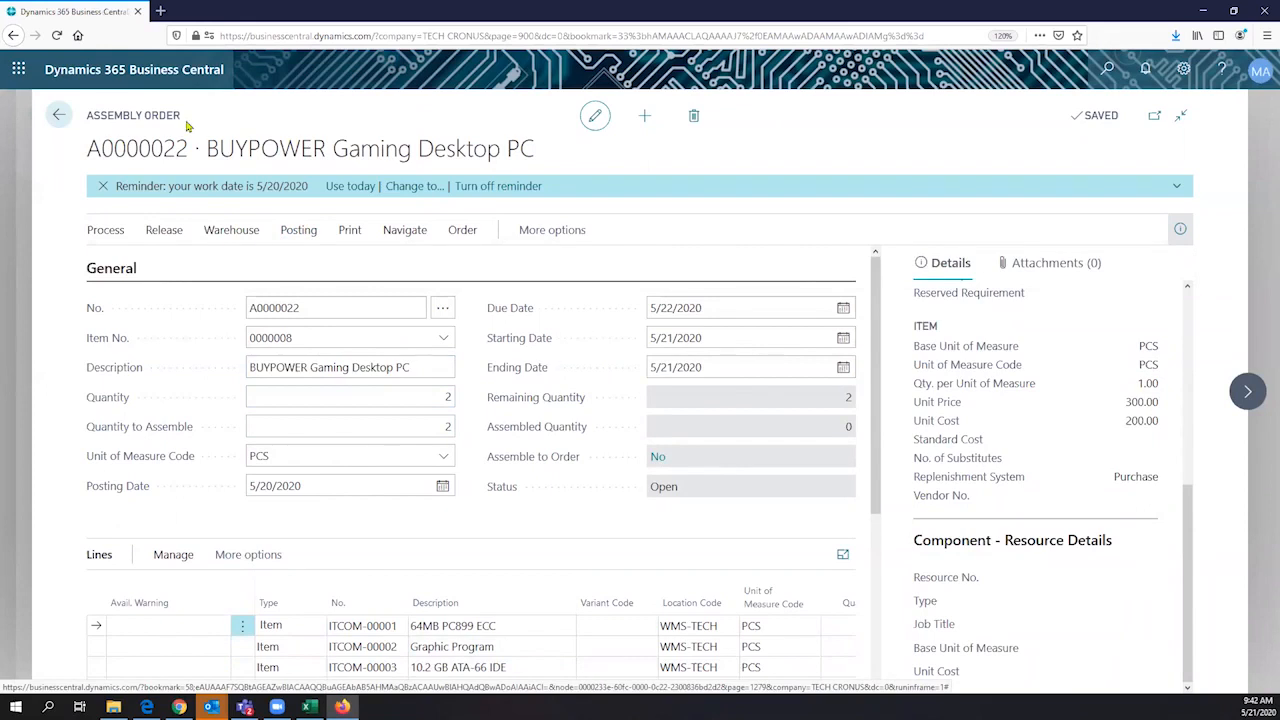
pyautogui.press('F9')
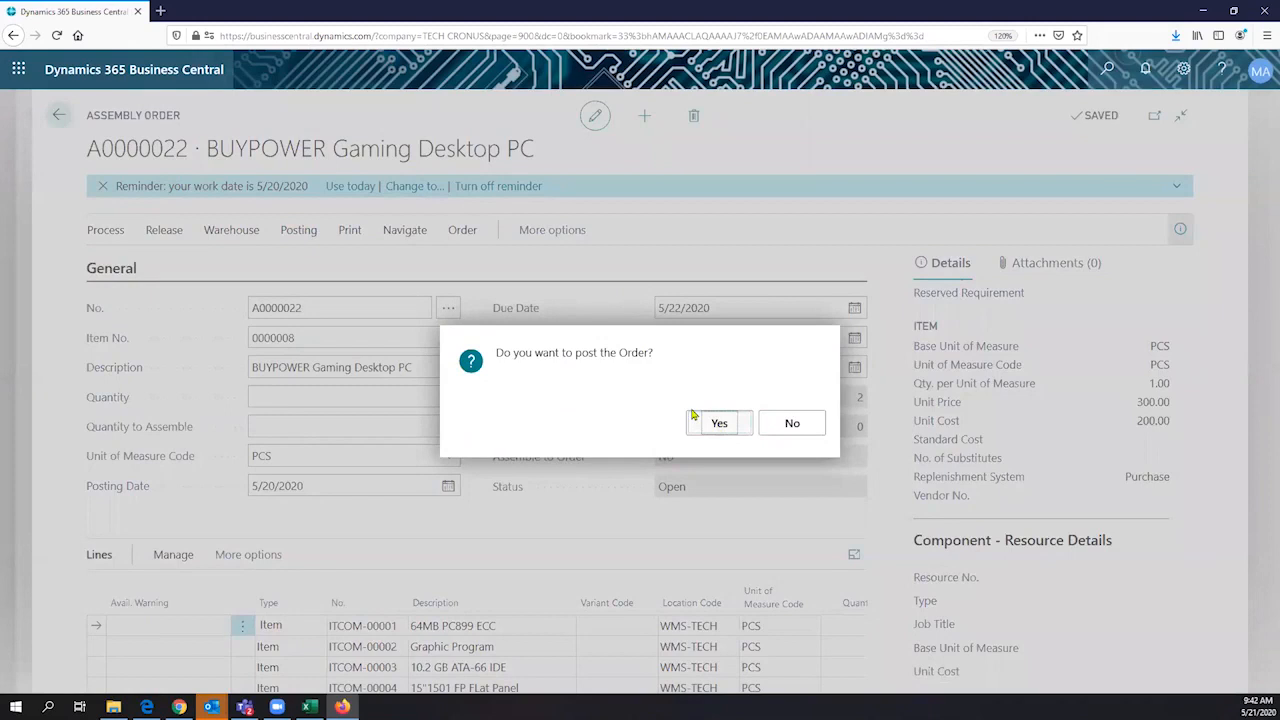
pyautogui.click(705, 422)
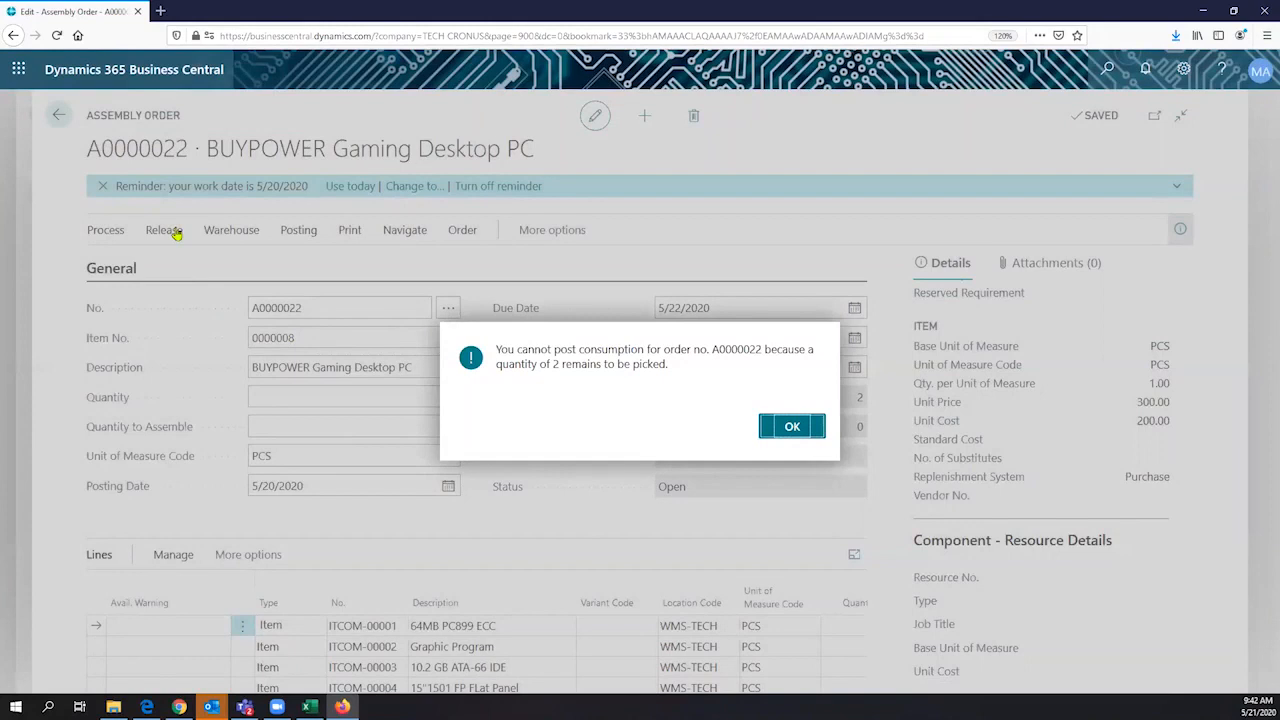
pyautogui.press('Return')
# - Release the BUYPOWER Gaming Desktop PC assembly order to the warehouse
pyautogui.click(231, 231)
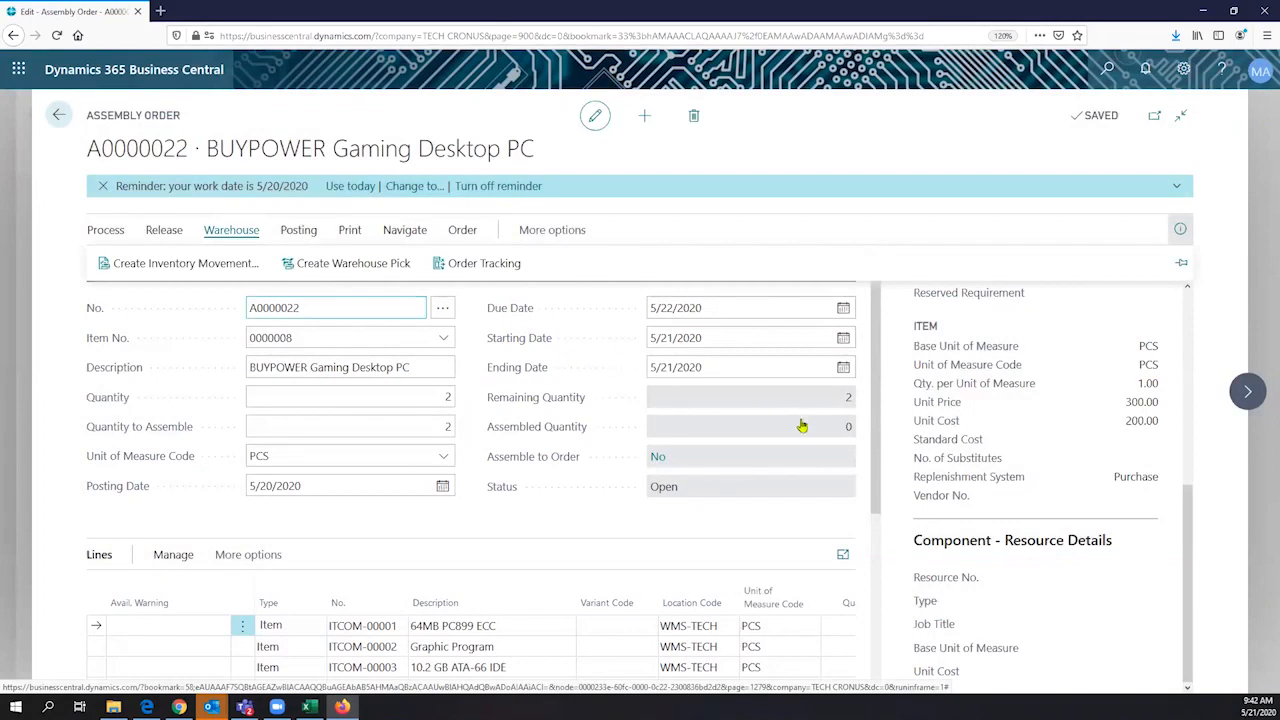
pyautogui.scroll(-1, 697, 465)
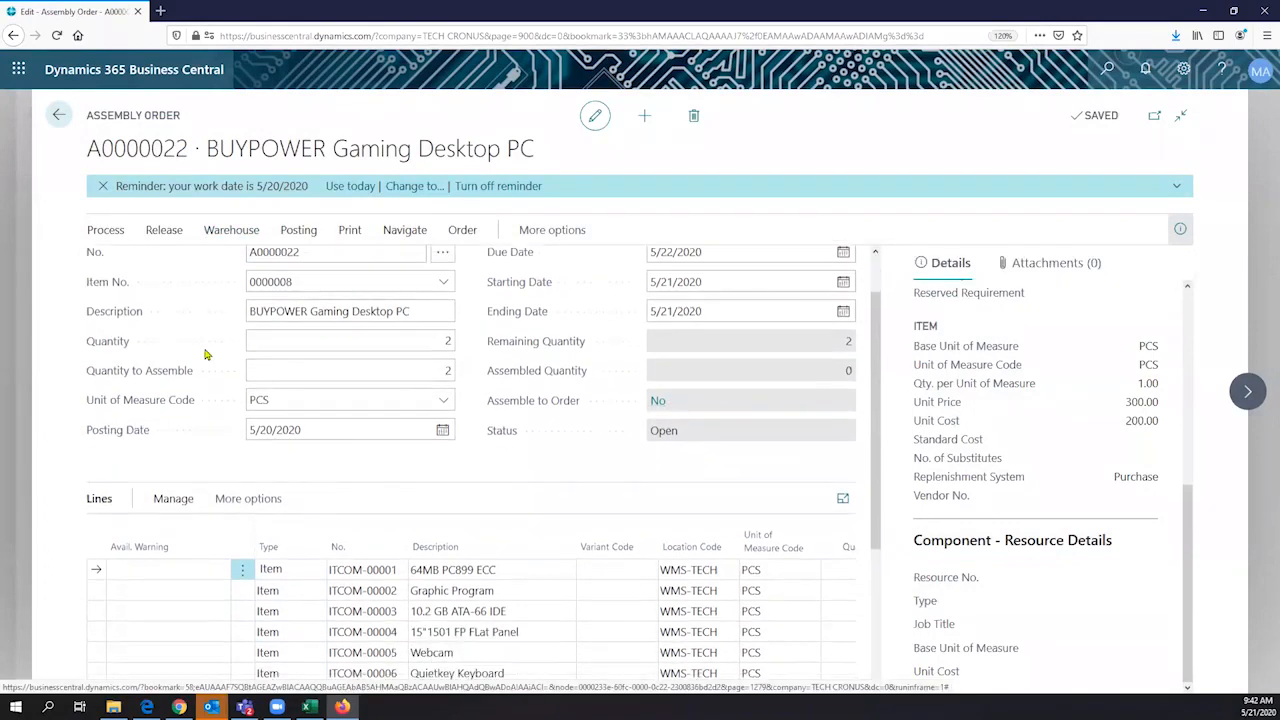
pyautogui.click(160, 234)
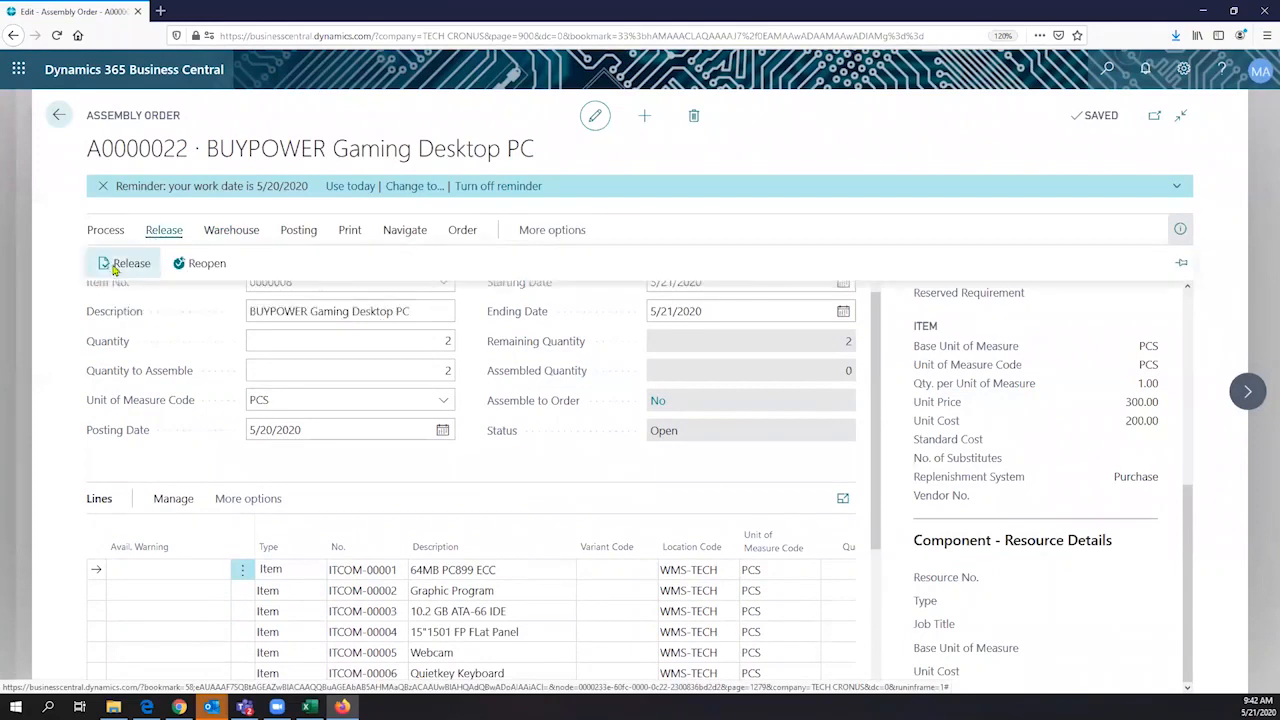
pyautogui.click(128, 264)
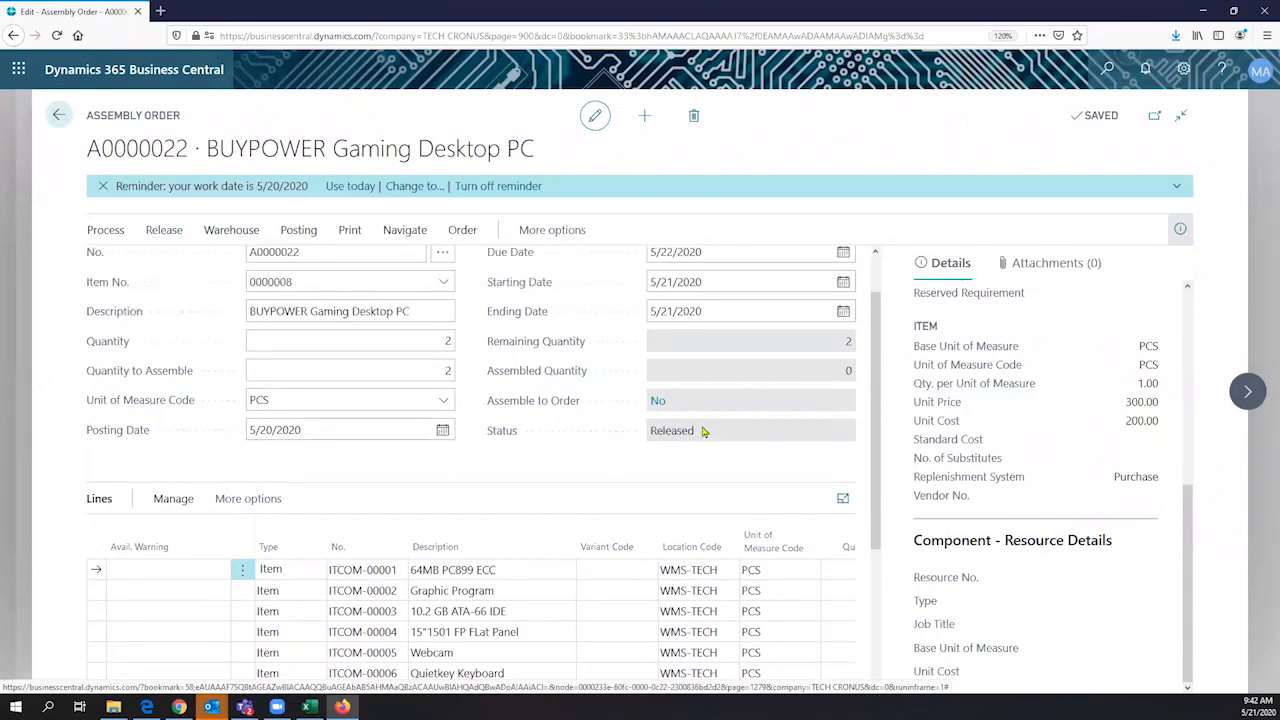
pyautogui.doubleClick(644, 443)
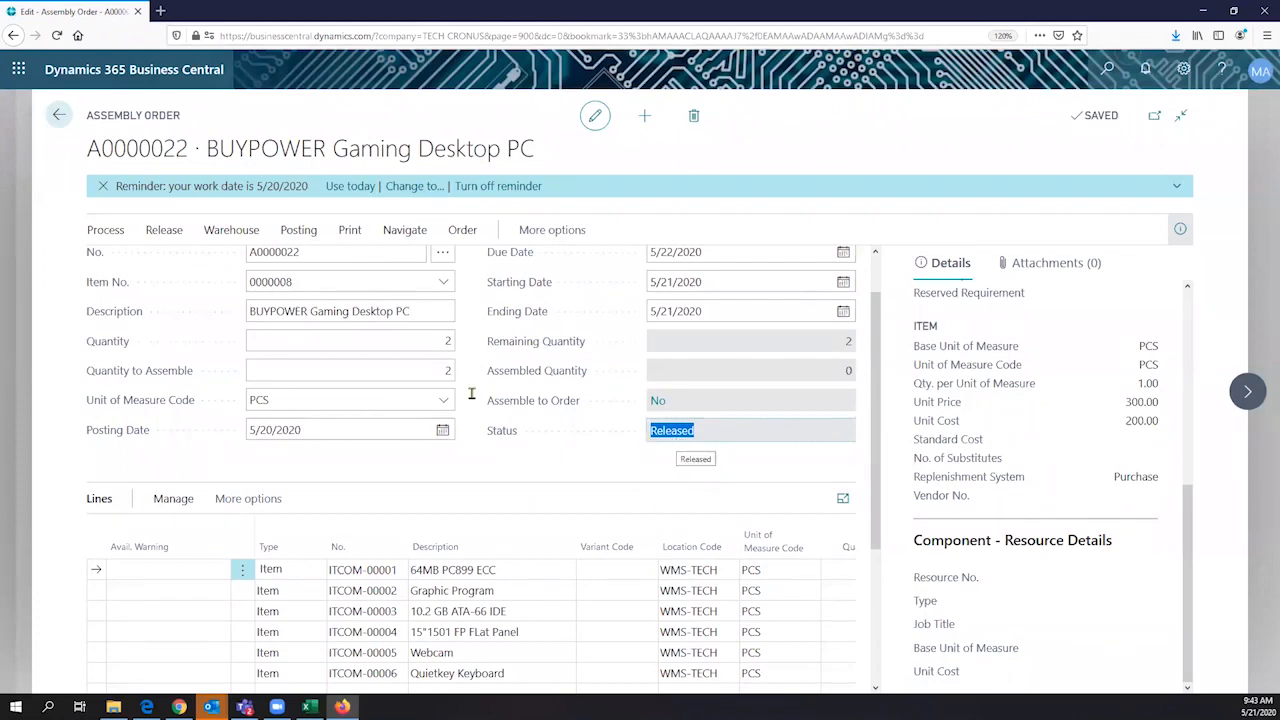
# - Create a warehouse pick from the released assembly order, with ADMIN as the assigned user
pyautogui.click(231, 229)
pyautogui.click(365, 271)
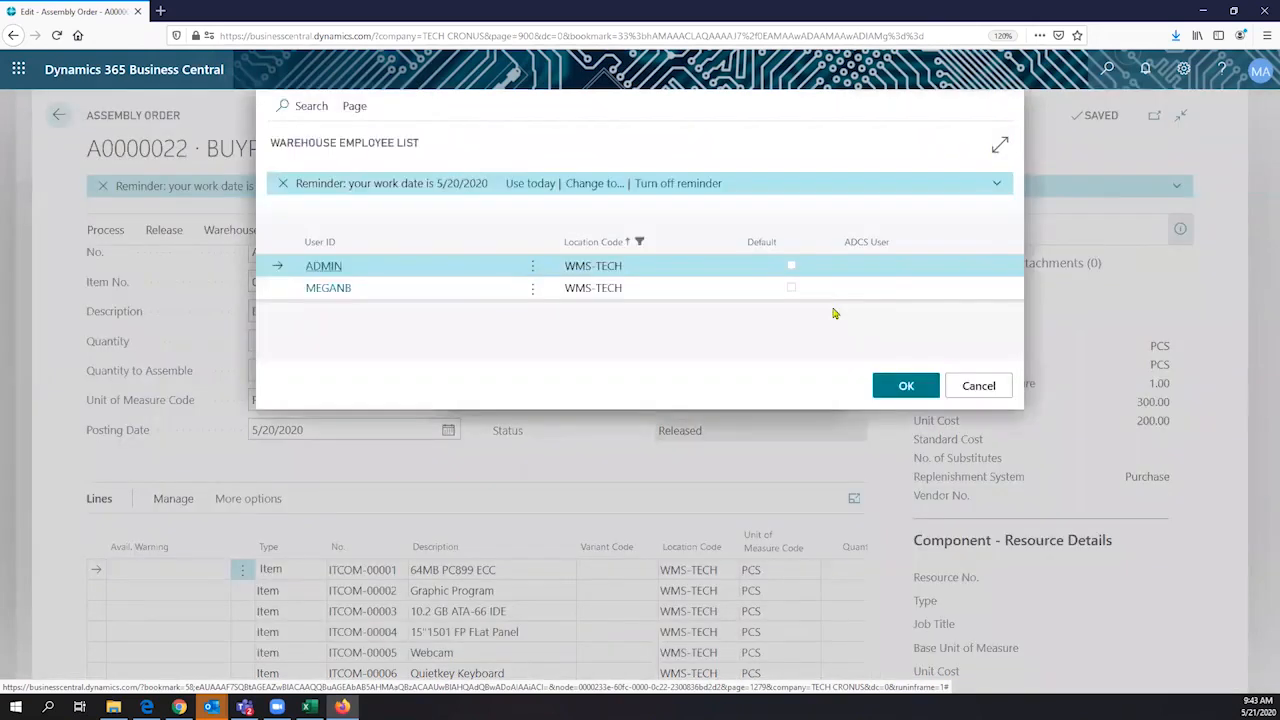
pyautogui.click(898, 386)
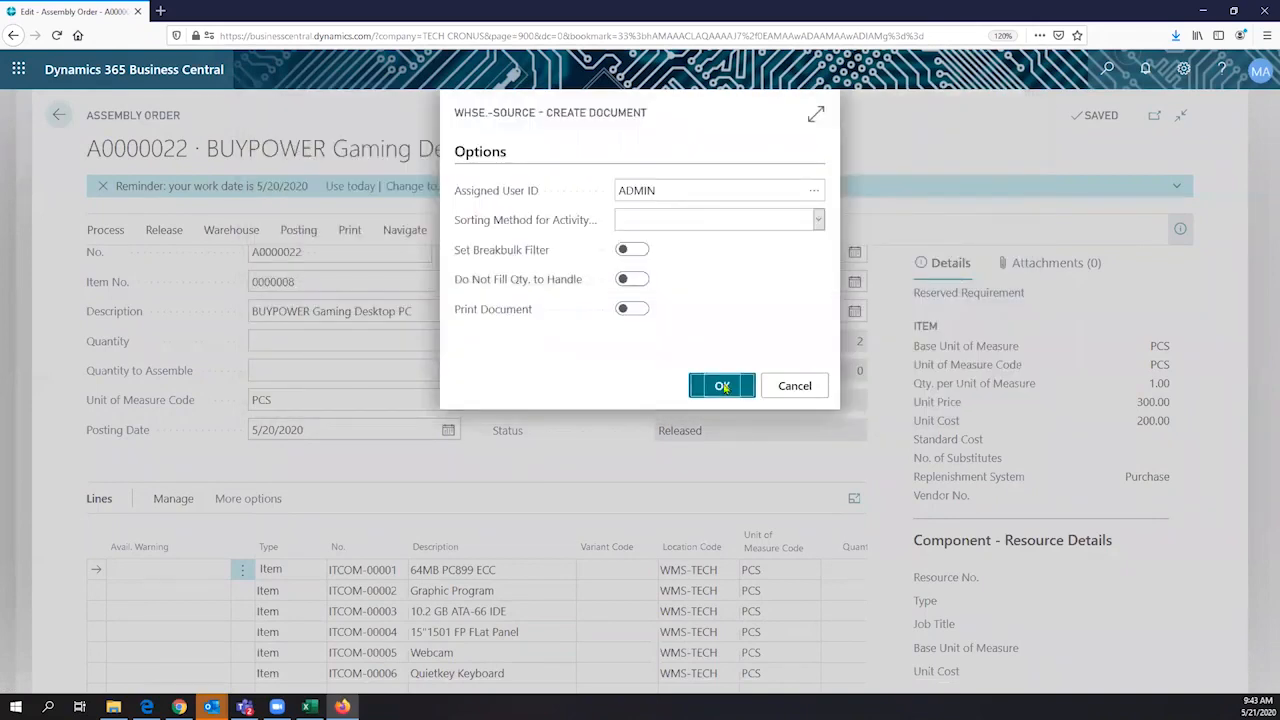
pyautogui.click(722, 387)
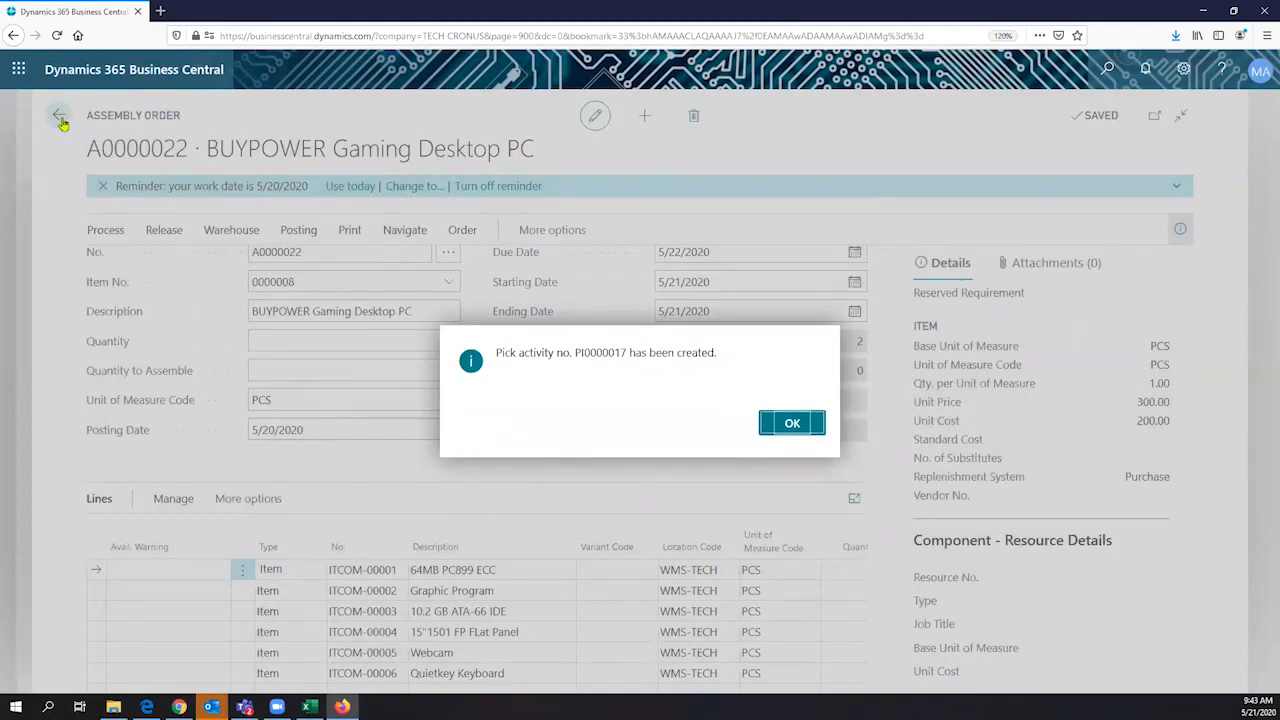
pyautogui.press('Return')
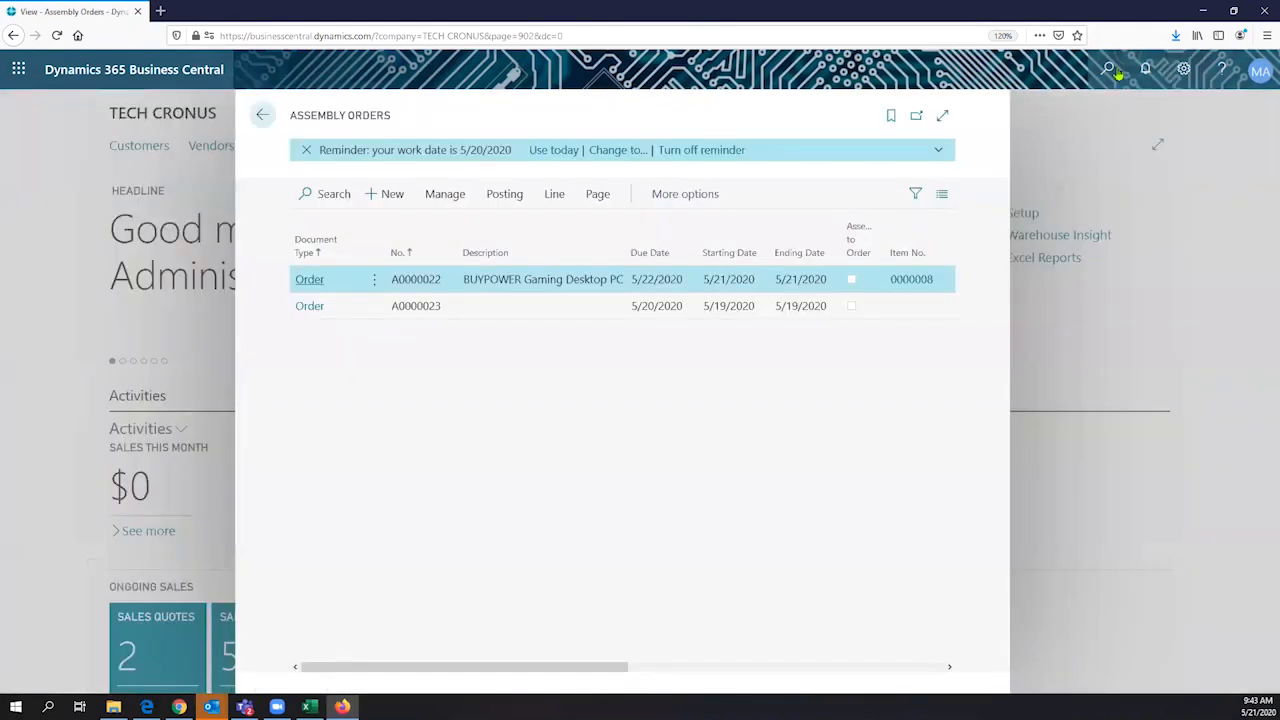
# - Leave the assembly orders, search for "pick" and open the newly created pick among the warehouse picks
pyautogui.press('Escape')
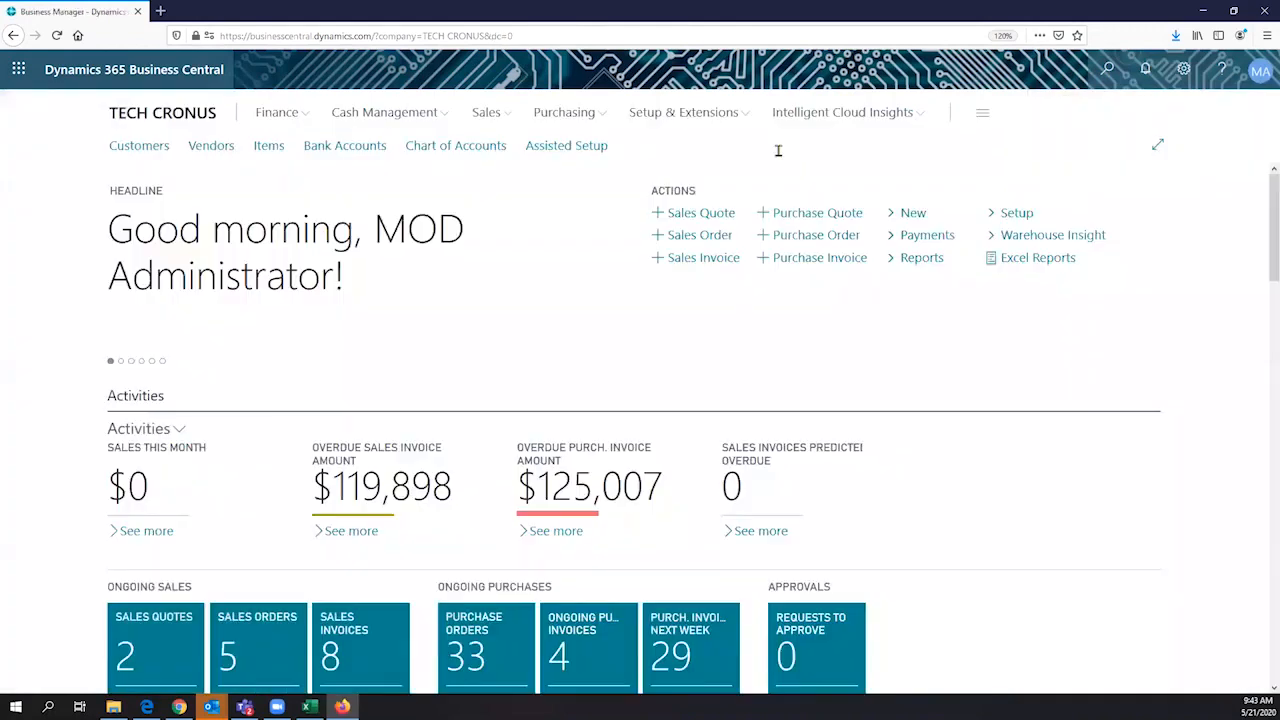
pyautogui.hotkey('alt', 'q')
pyautogui.click(1184, 69)
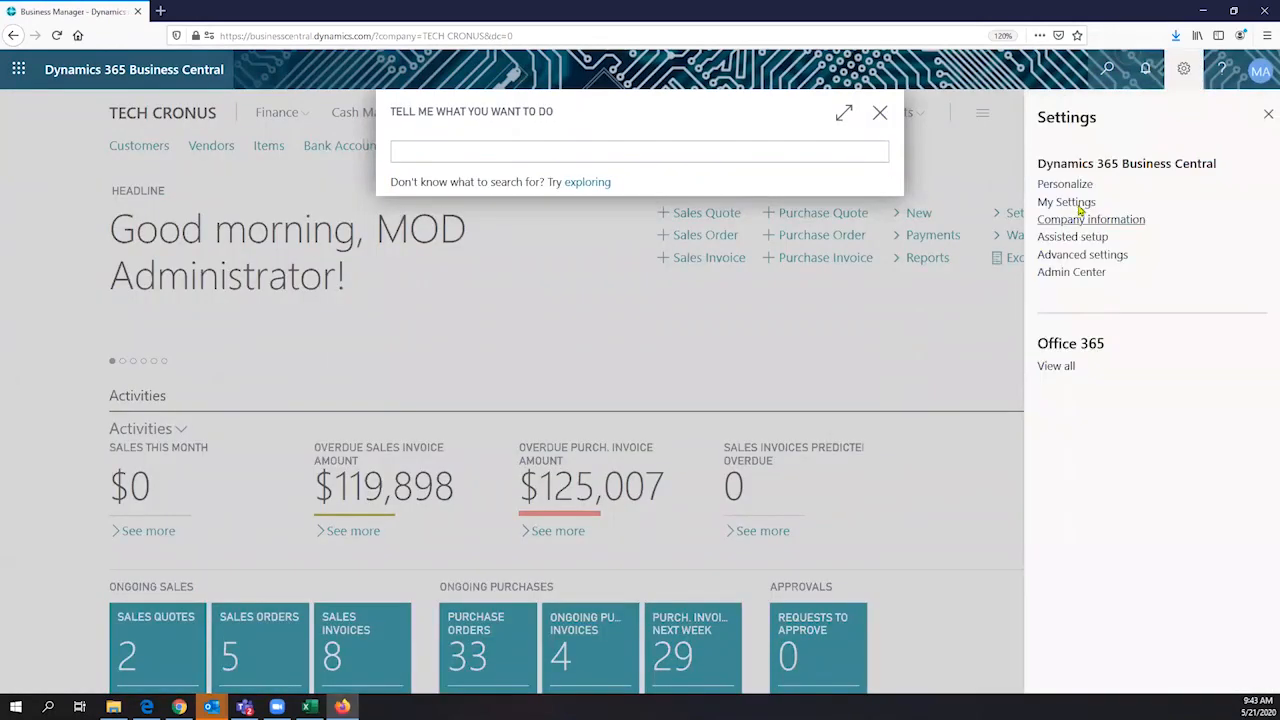
pyautogui.click(822, 148)
pyautogui.write('pi')
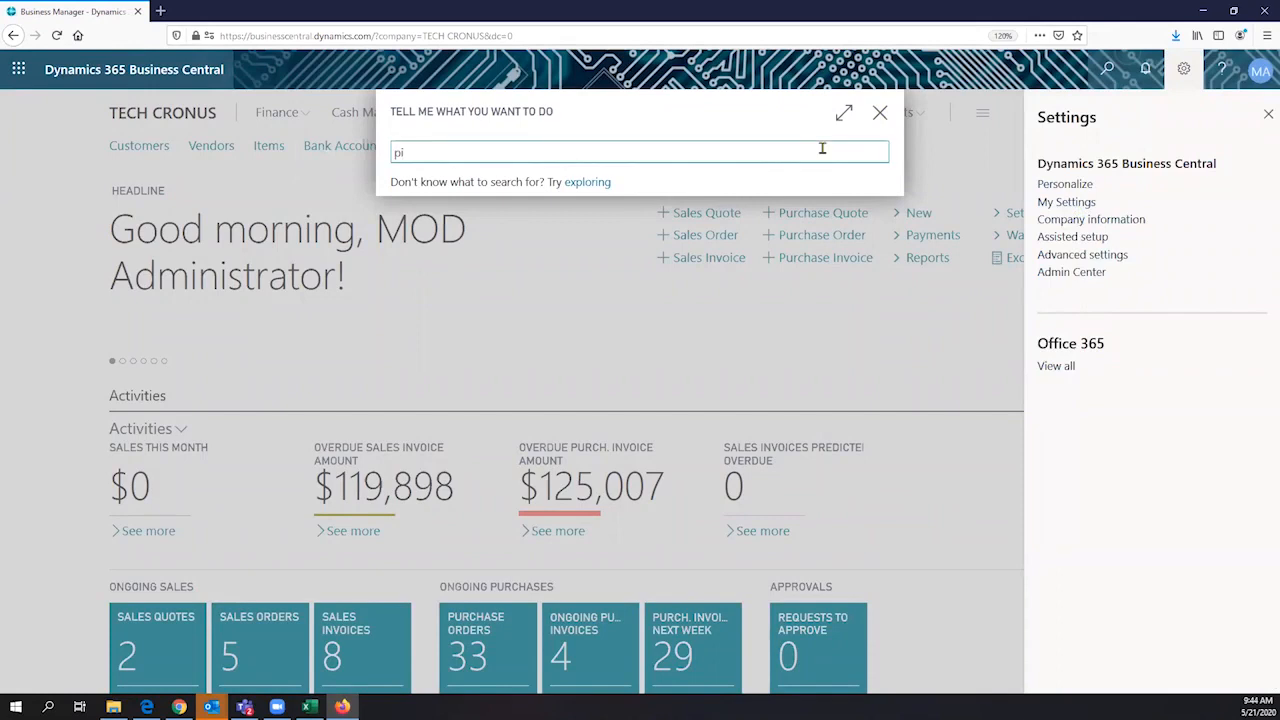
pyautogui.write('ckin')
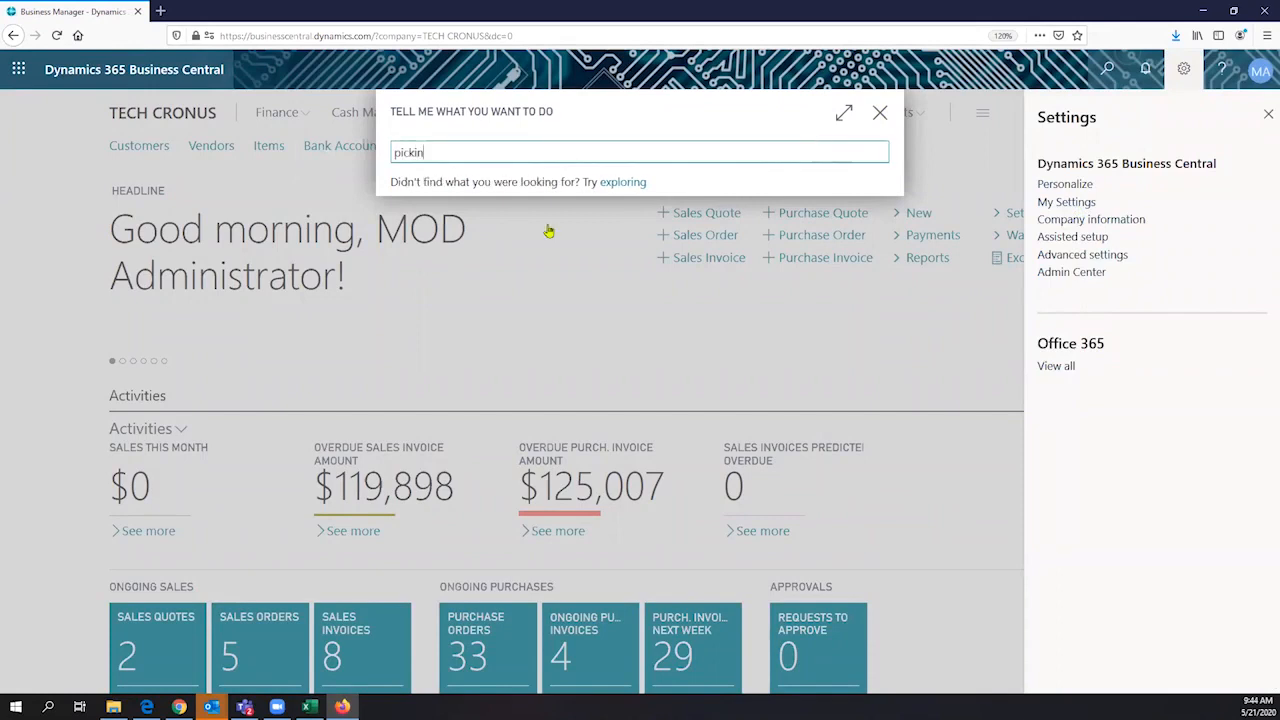
pyautogui.write('g')
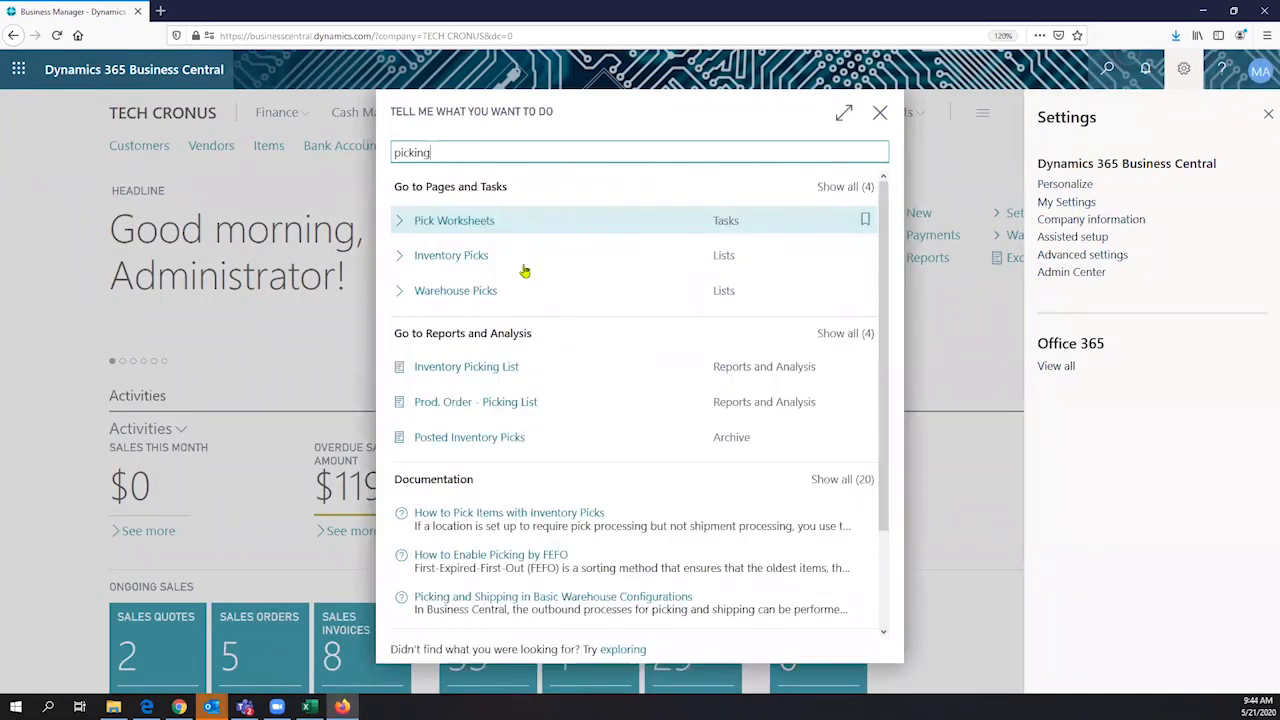
pyautogui.write('s')
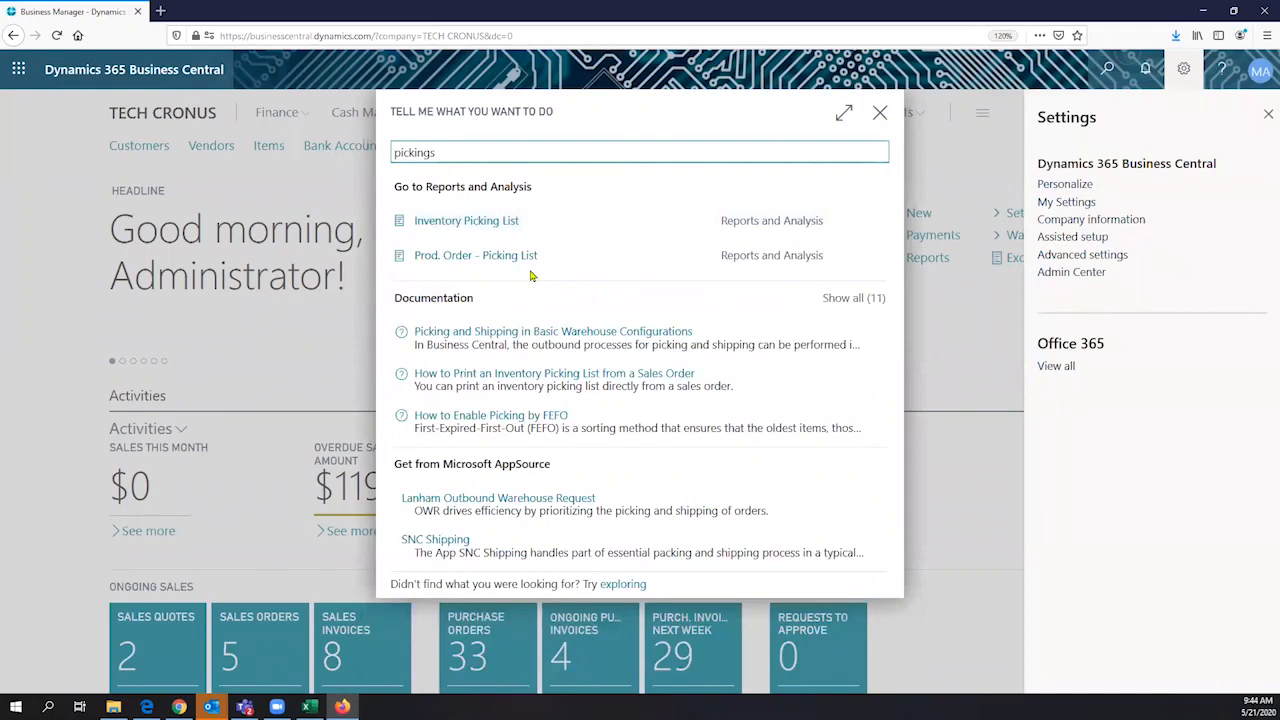
pyautogui.press('BackSpace')
pyautogui.press('BackSpace')
pyautogui.press('BackSpace')
pyautogui.press('BackSpace')
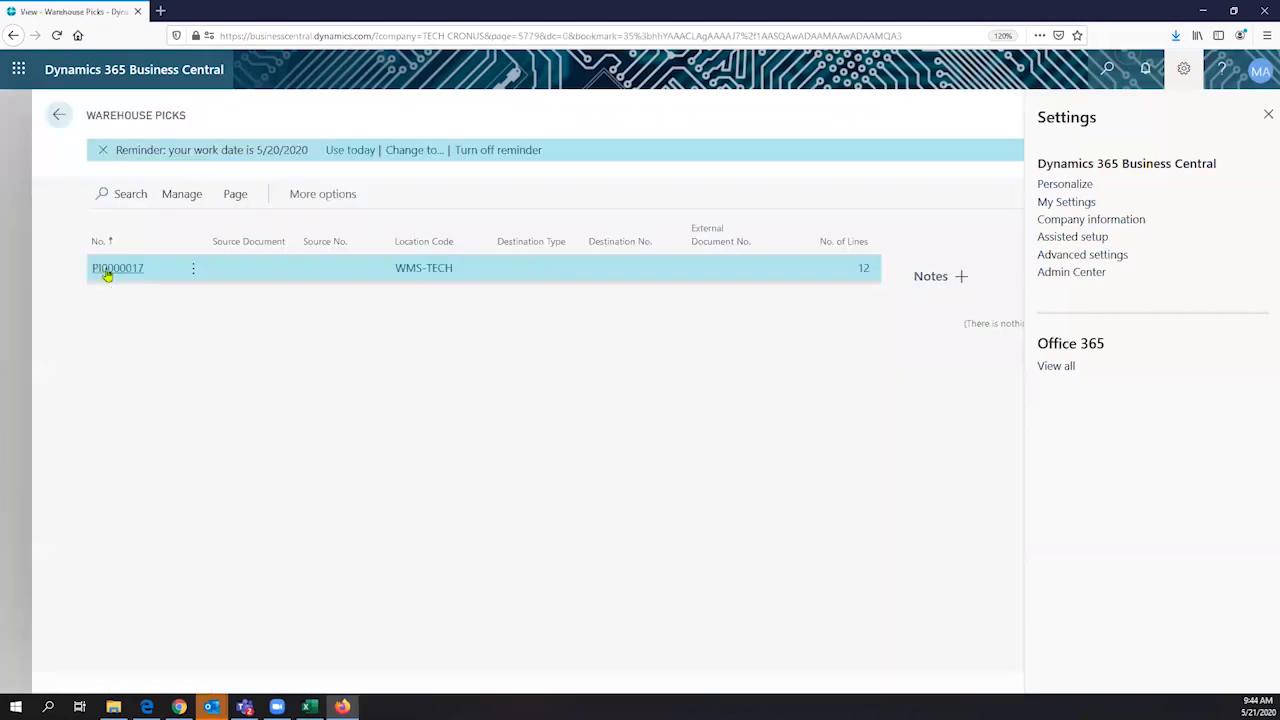
pyautogui.click(108, 275)
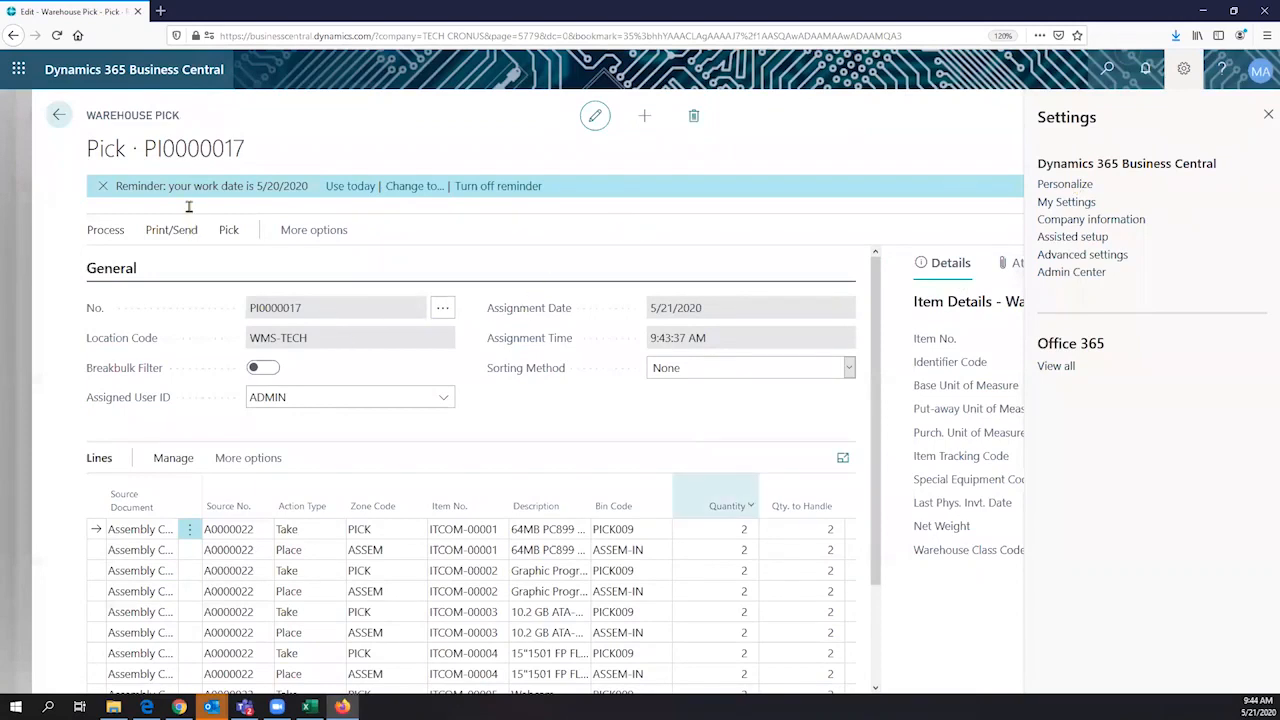
# - Review the warehouse pick's take and place lines and its assigned user
pyautogui.click(416, 411)
pyautogui.scroll(-2, 416, 411)
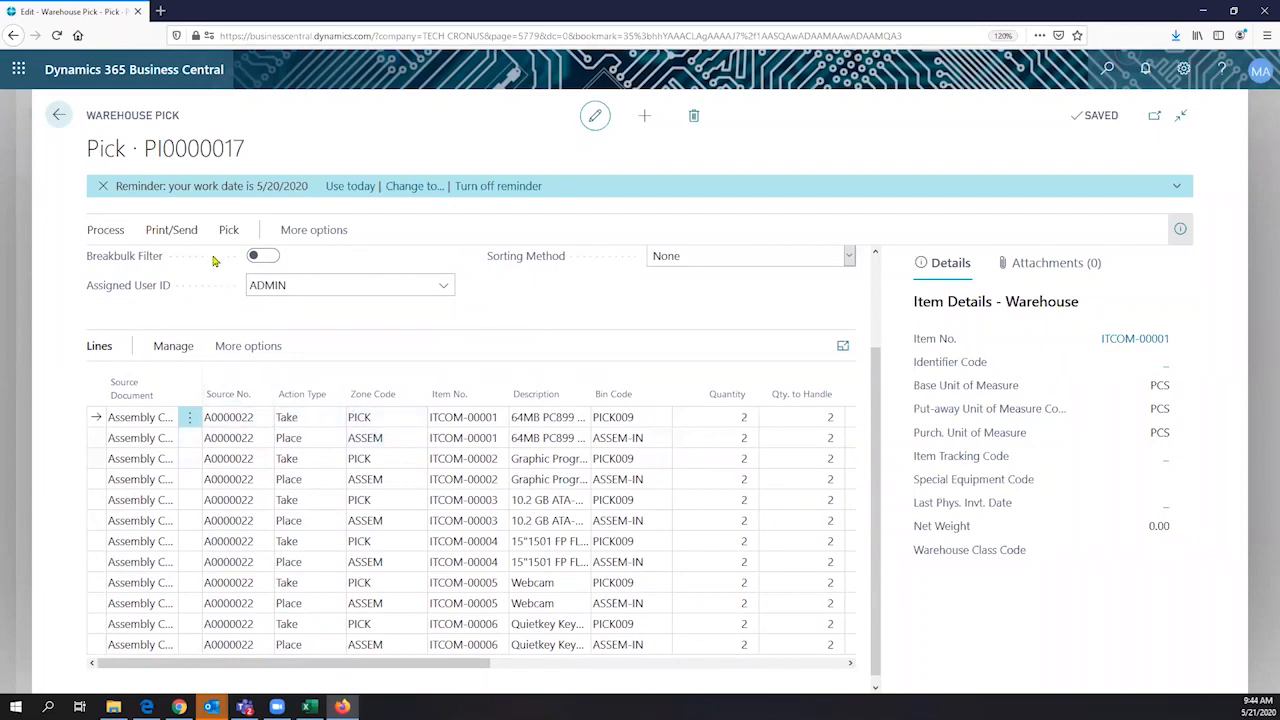
pyautogui.moveTo(183, 116); pyautogui.dragTo(99, 135)
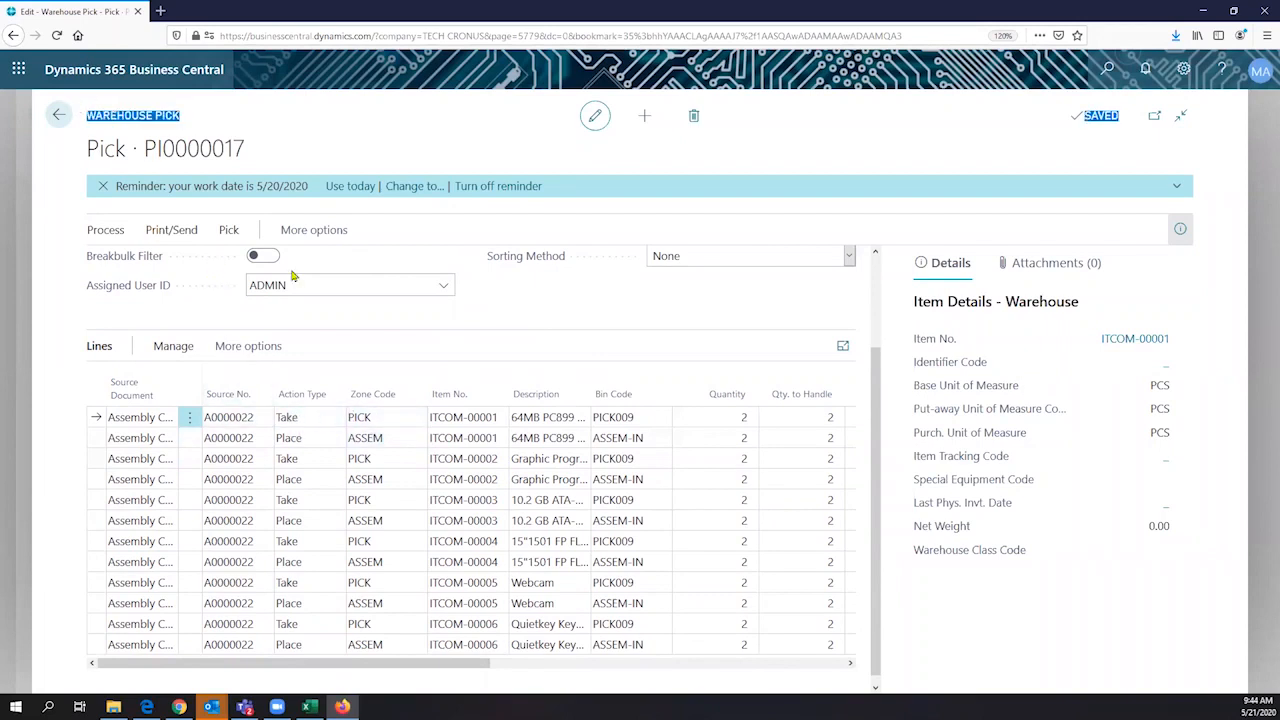
pyautogui.scroll(2, 298, 280)
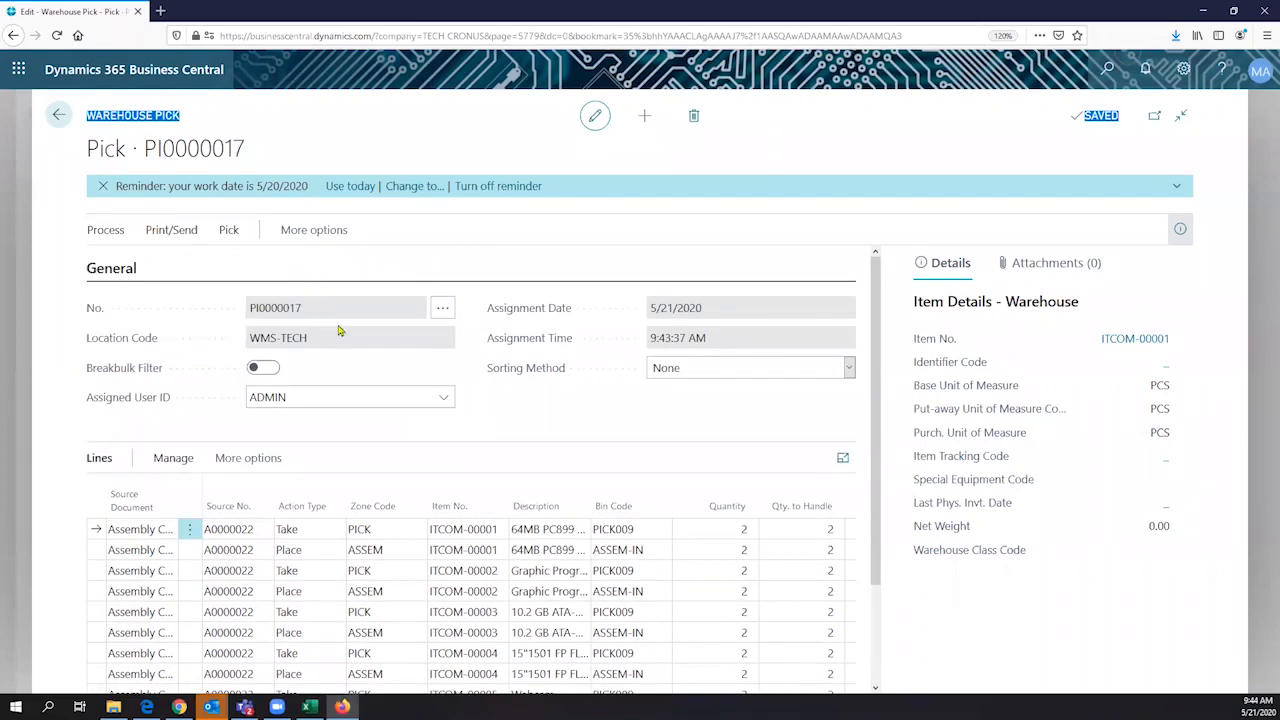
pyautogui.click(266, 400)
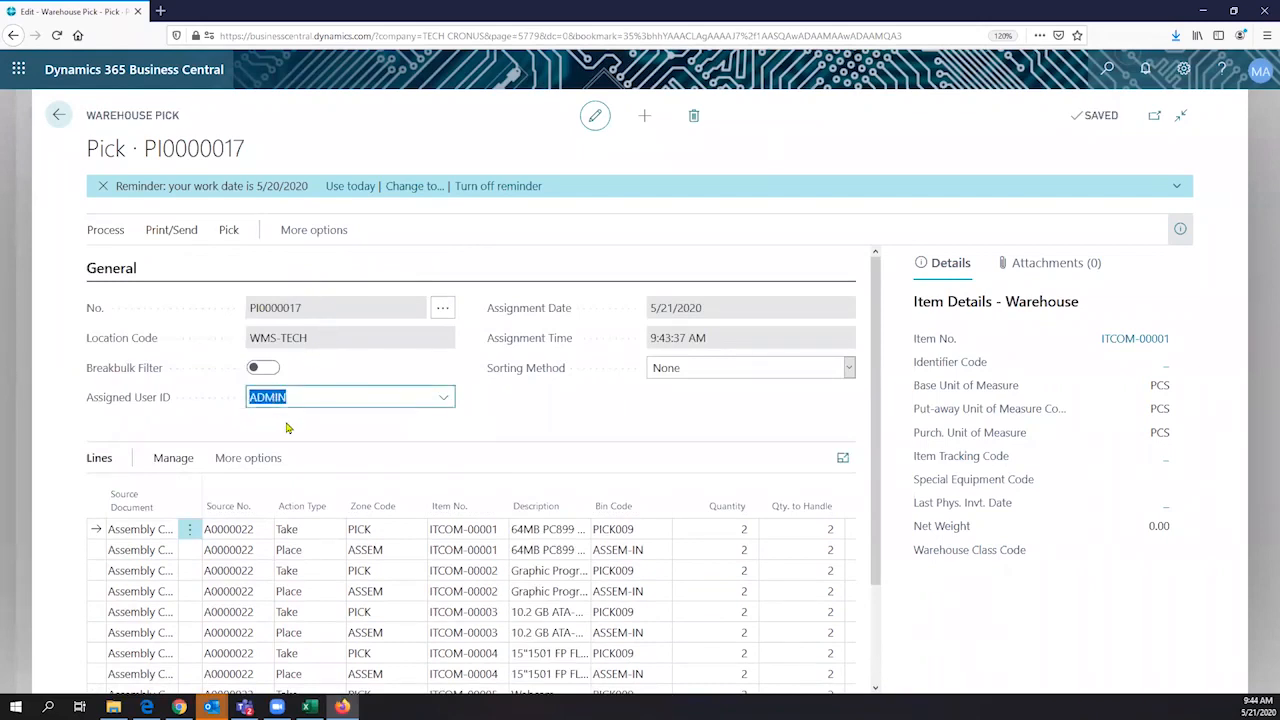
# - Widen the Source Document column in the pick lines to fit its full text
pyautogui.scroll(-2, 286, 424)
pyautogui.moveTo(180, 398); pyautogui.dragTo(243, 414)
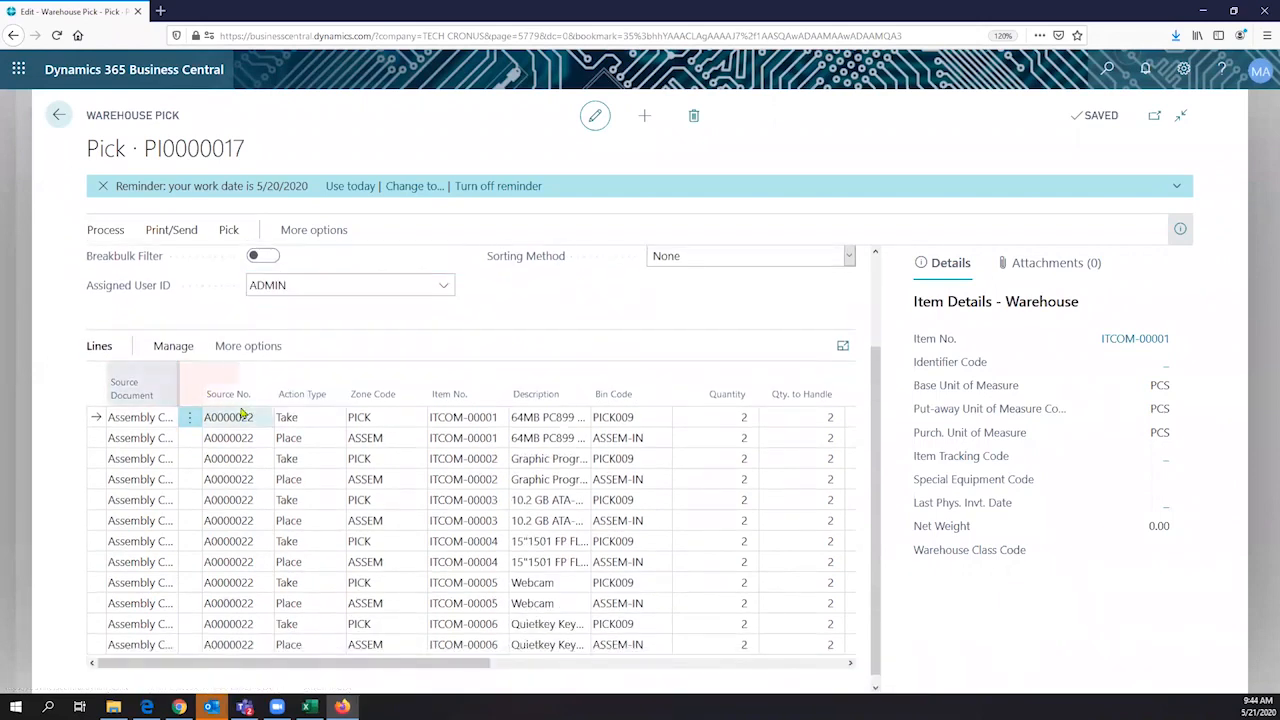
pyautogui.doubleClick(180, 388)
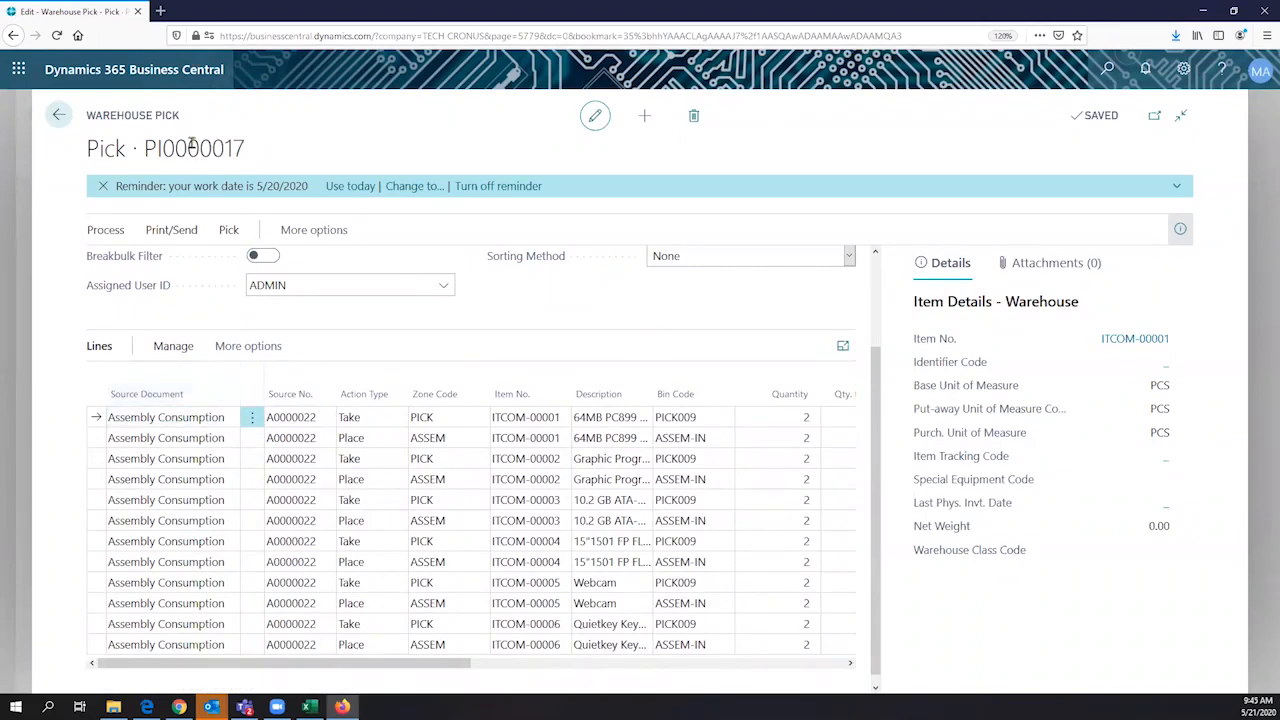
pyautogui.click(185, 419)
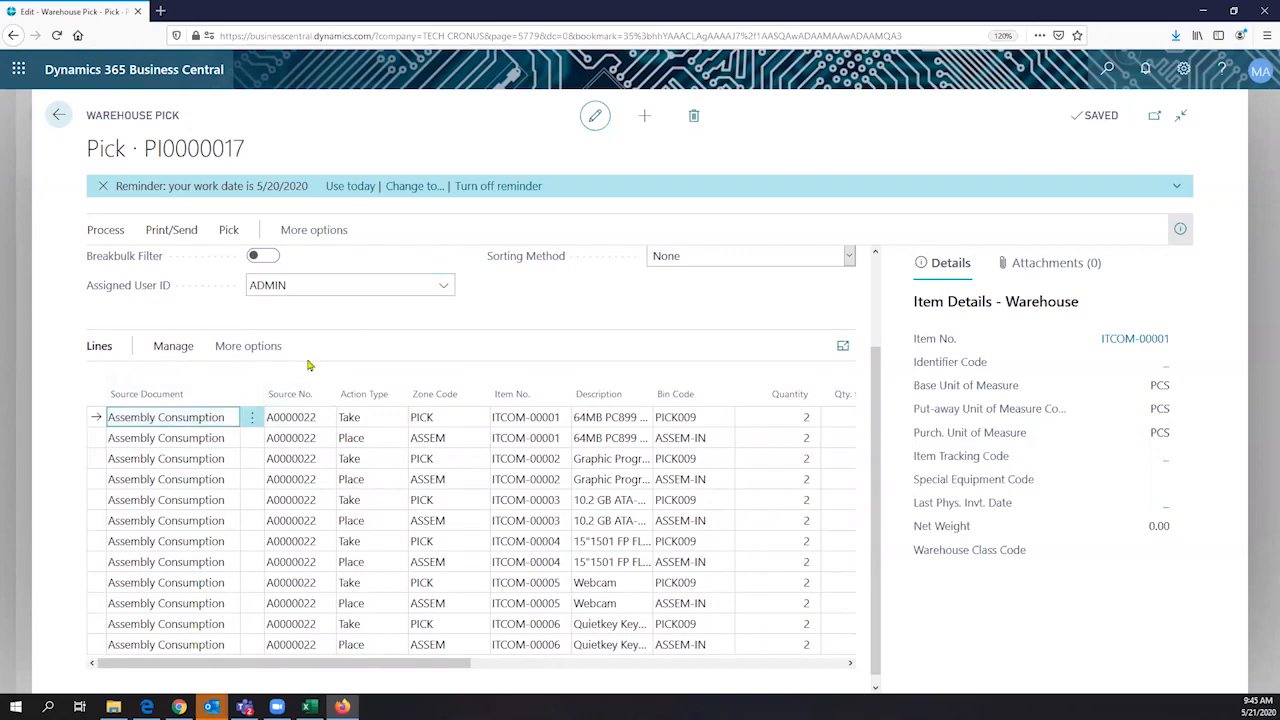
# - Check the first pick line's action type and browse the zone codes available for it, keeping PICK
pyautogui.click(366, 420)
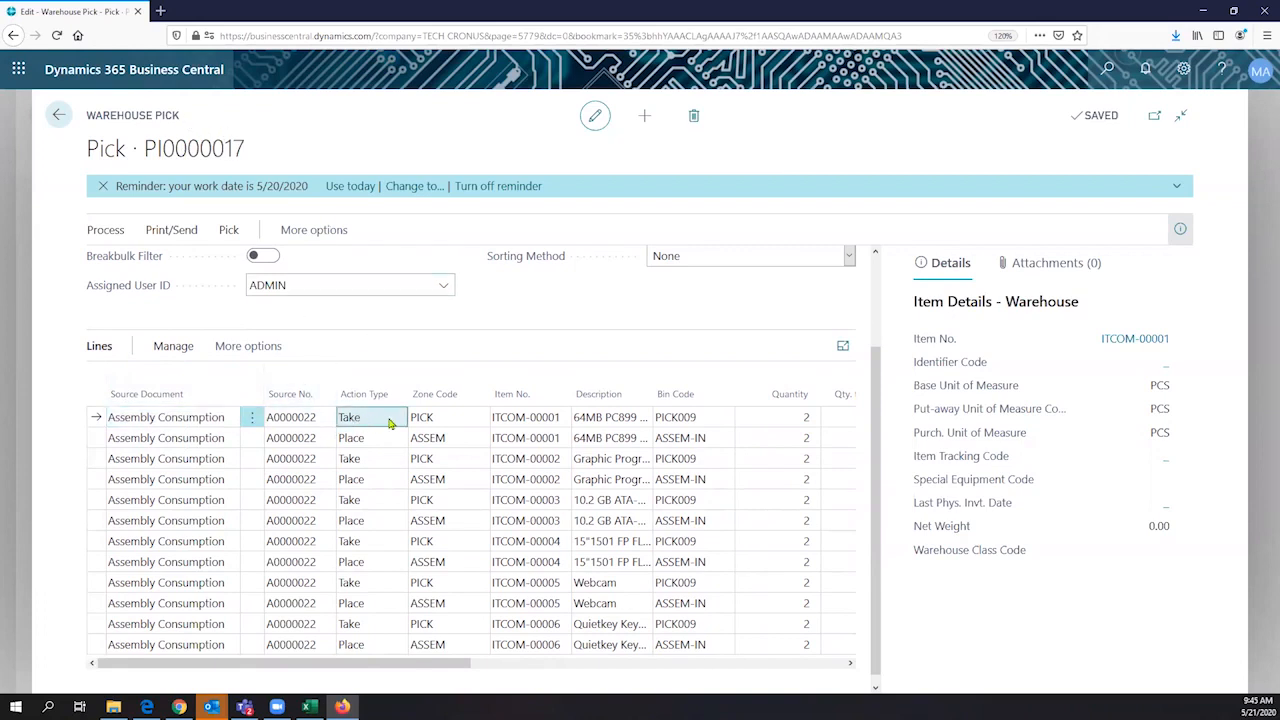
pyautogui.click(431, 419)
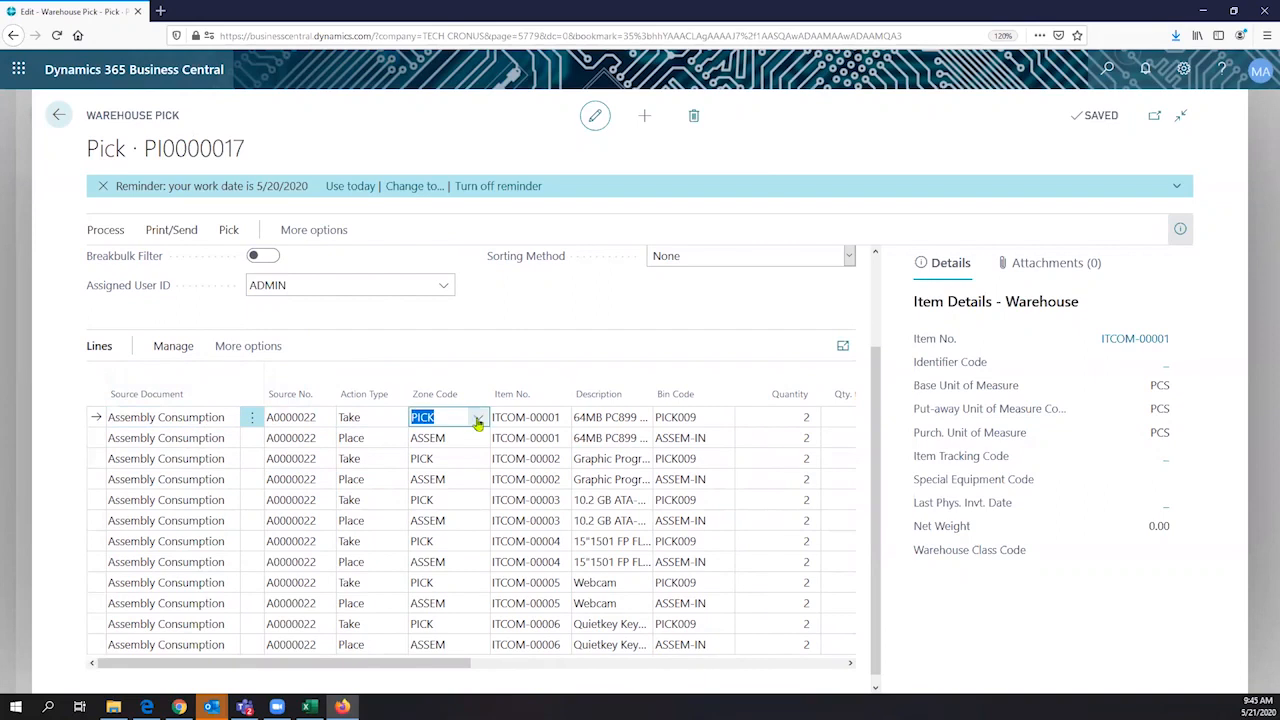
pyautogui.click(479, 420)
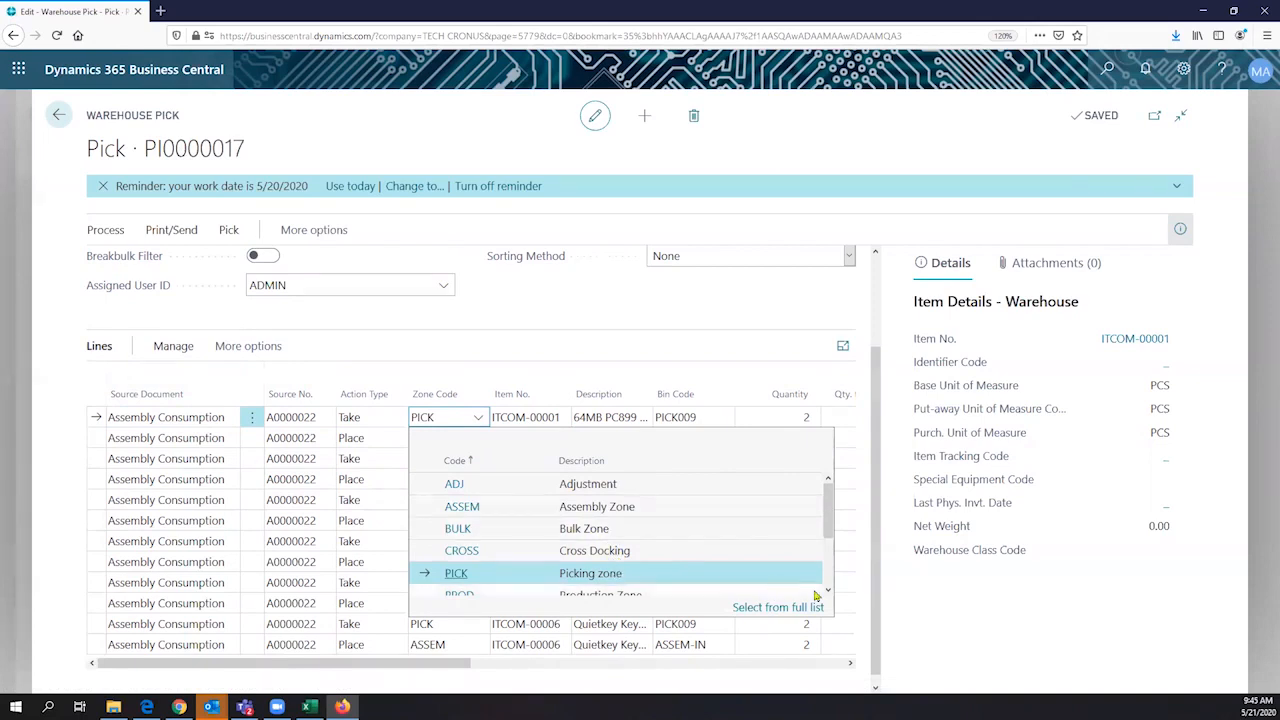
pyautogui.scroll(-2, 600, 540)
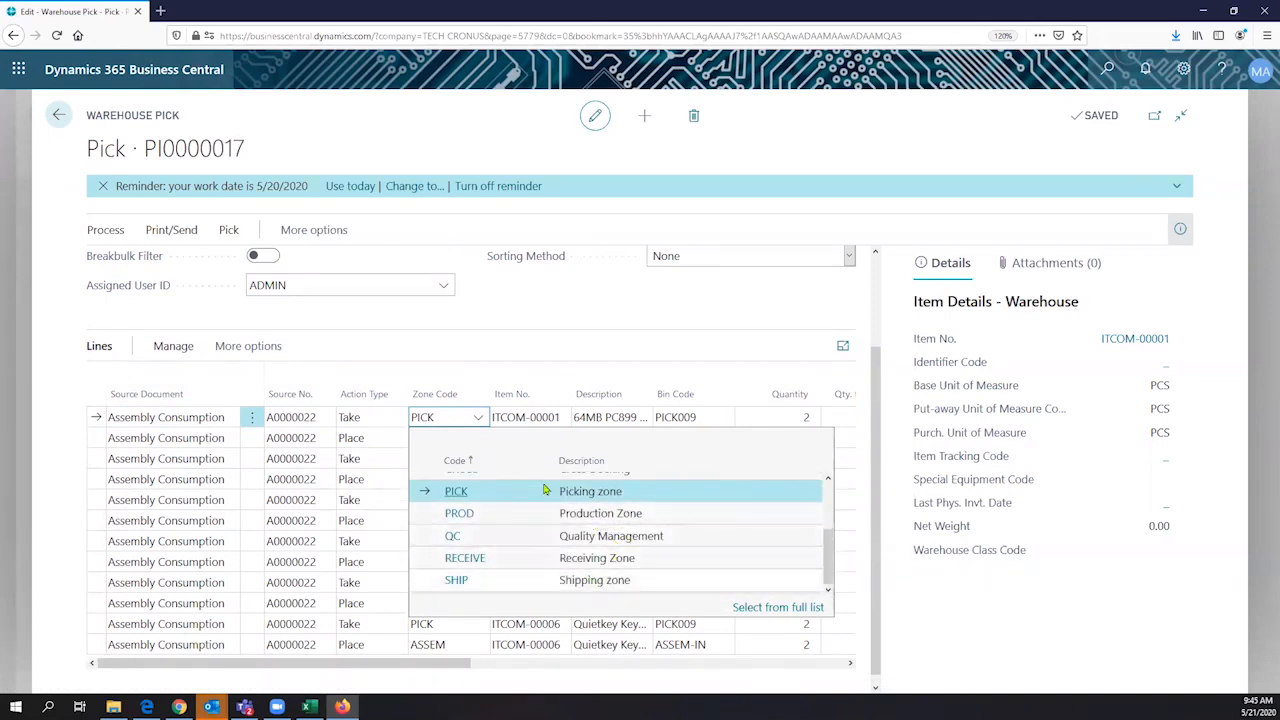
pyautogui.click(502, 351)
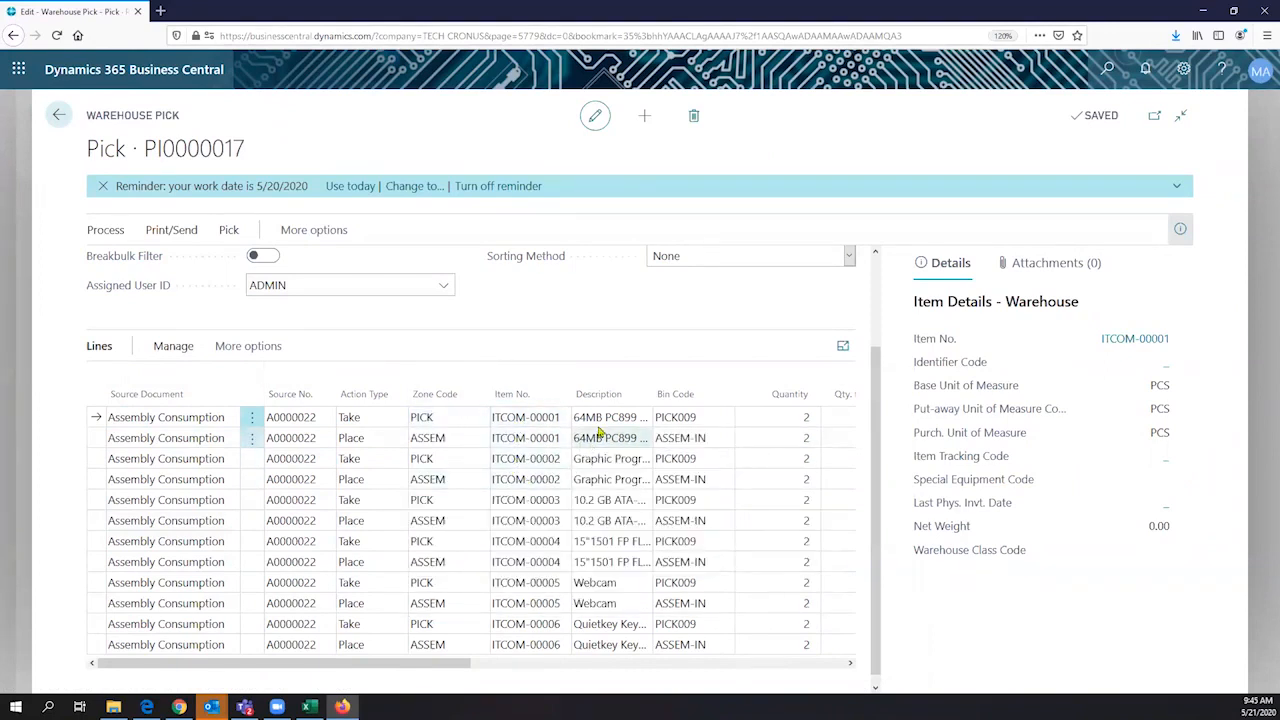
pyautogui.click(449, 418)
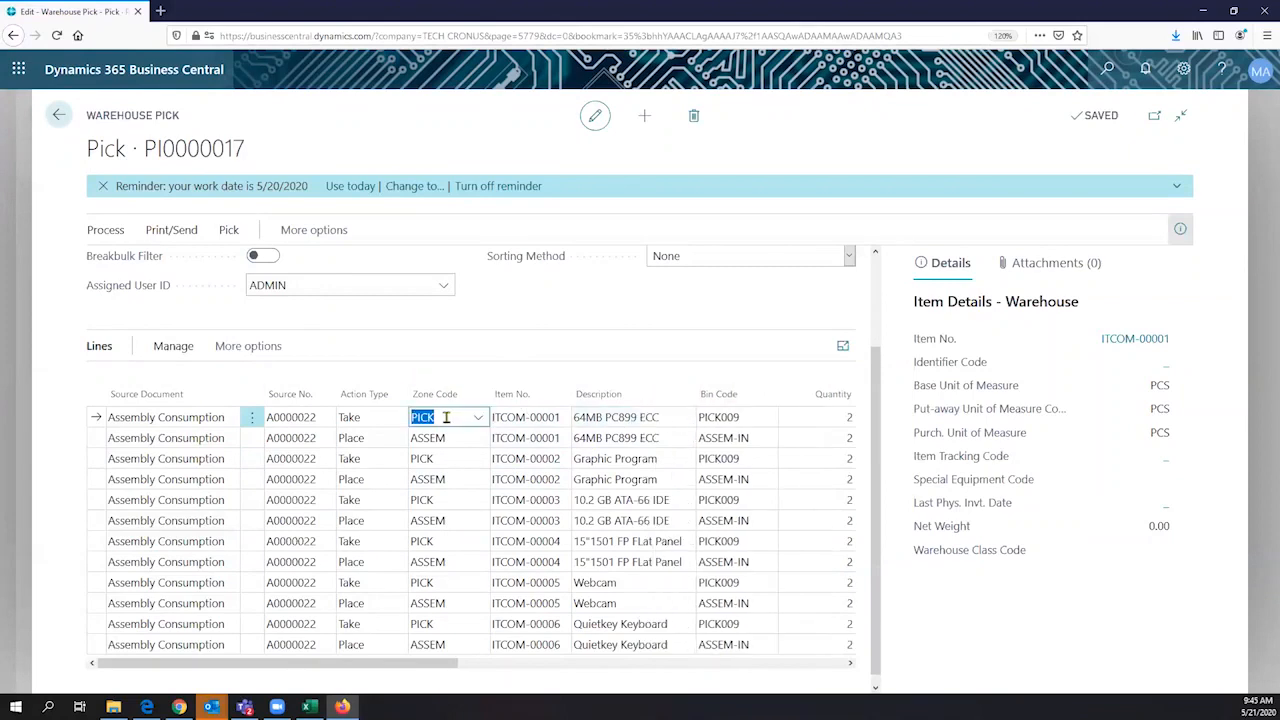
# - Compare the zone and bin codes on the take and place lines for the 64MB PC899 ECC component
pyautogui.click(455, 443)
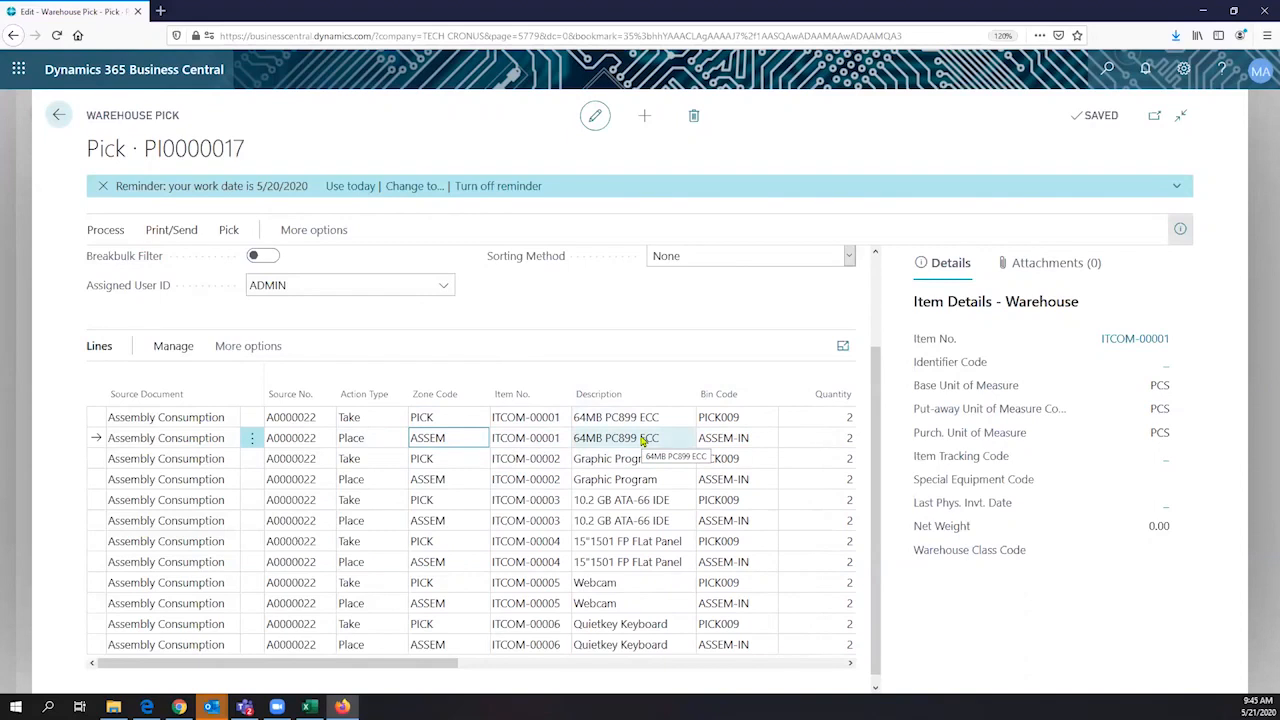
pyautogui.click(431, 420)
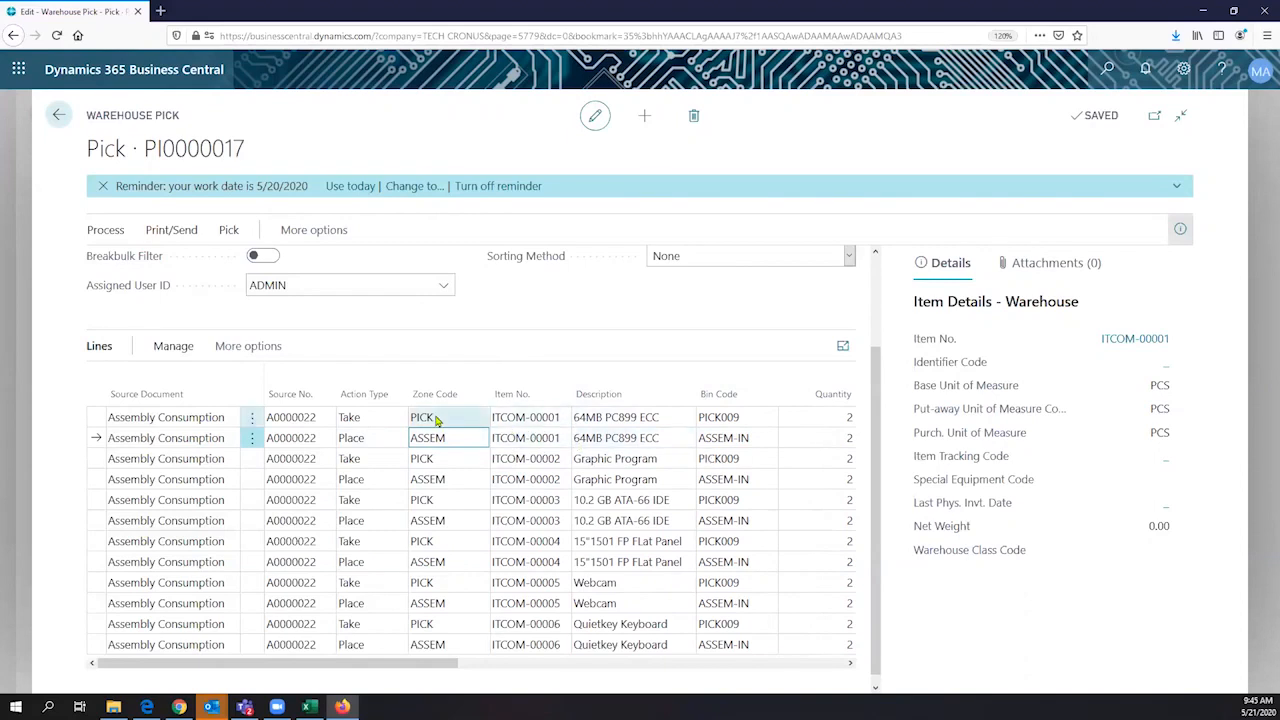
pyautogui.click(552, 420)
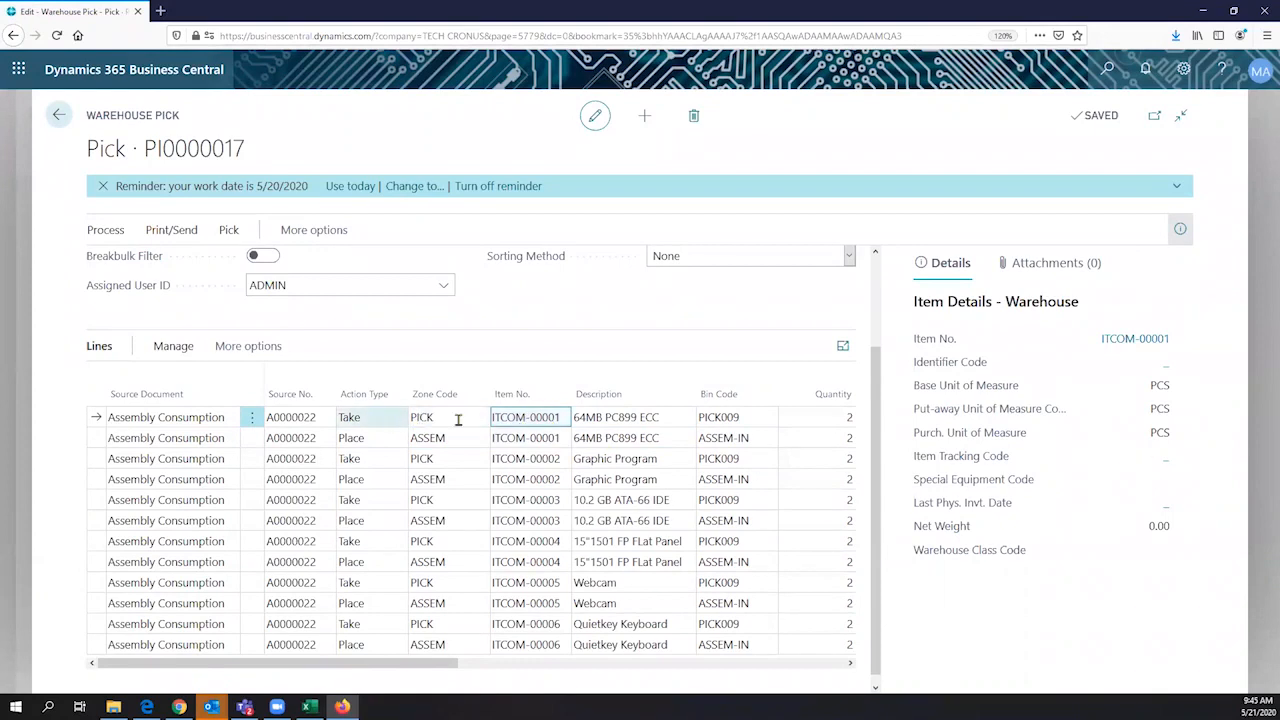
pyautogui.click(735, 421)
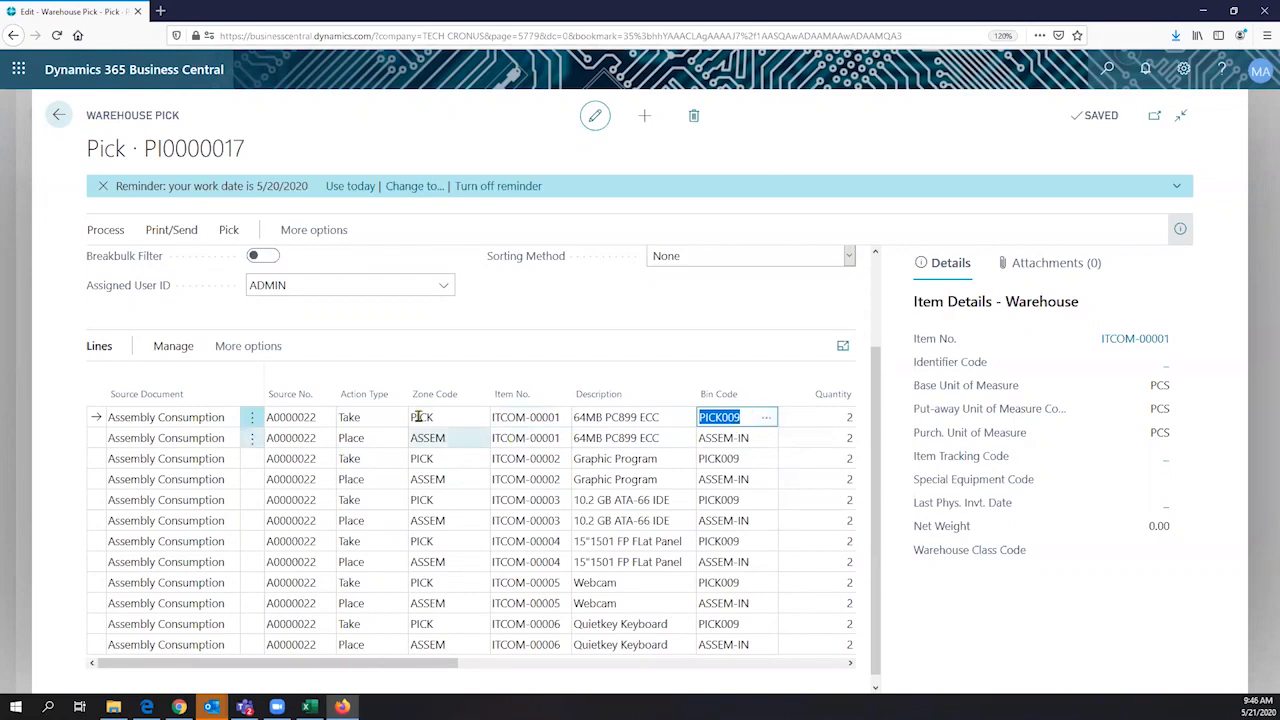
pyautogui.click(358, 438)
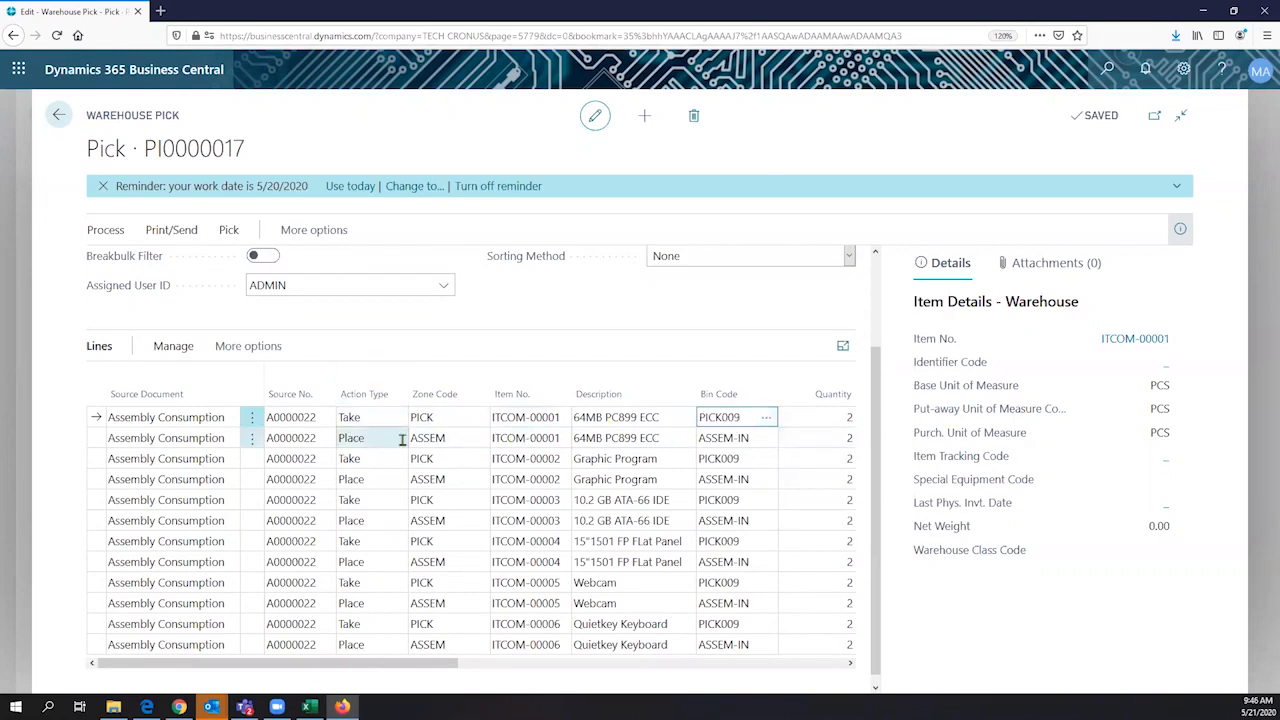
pyautogui.click(755, 442)
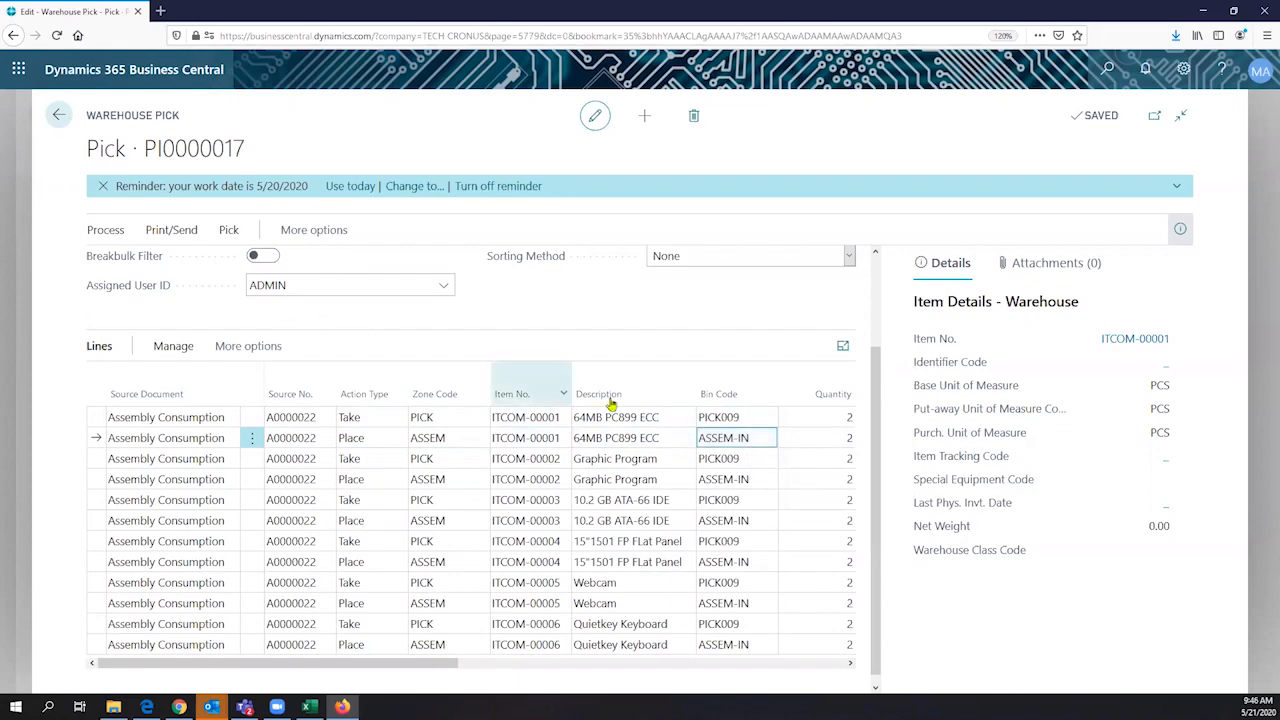
# - Register the warehouse pick for the assembly order's components
pyautogui.click(100, 230)
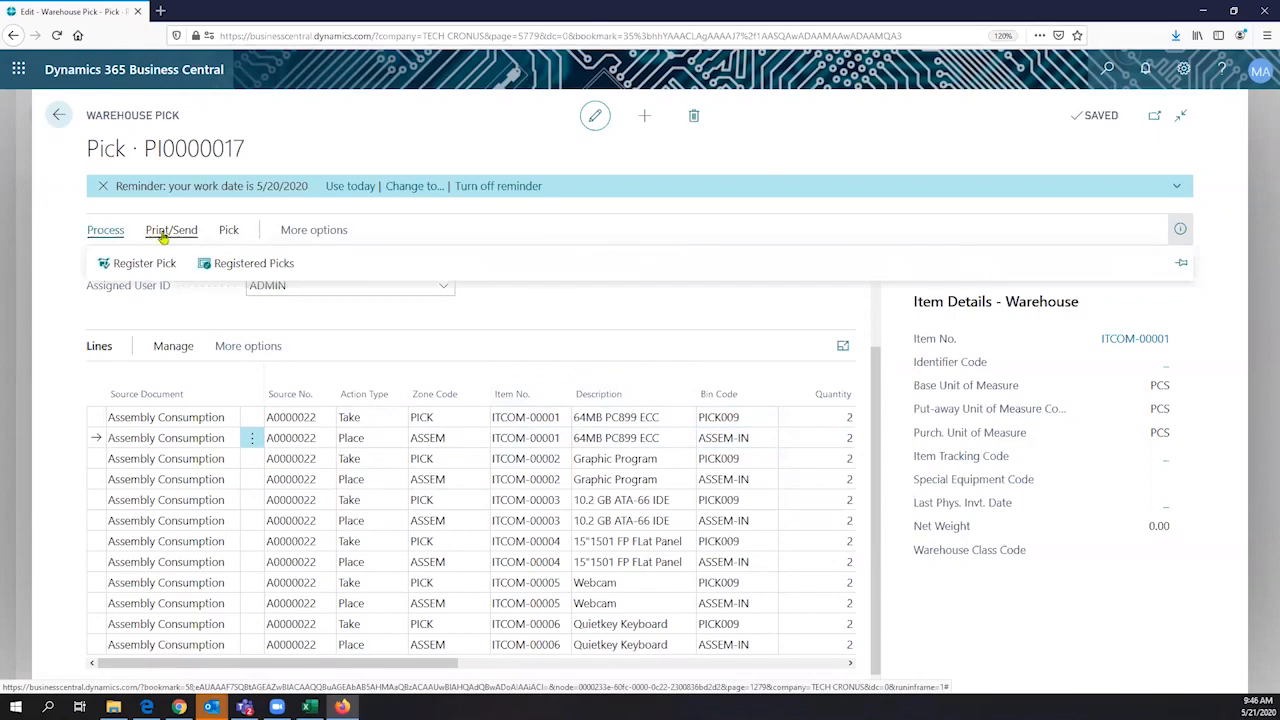
pyautogui.click(228, 233)
pyautogui.click(176, 233)
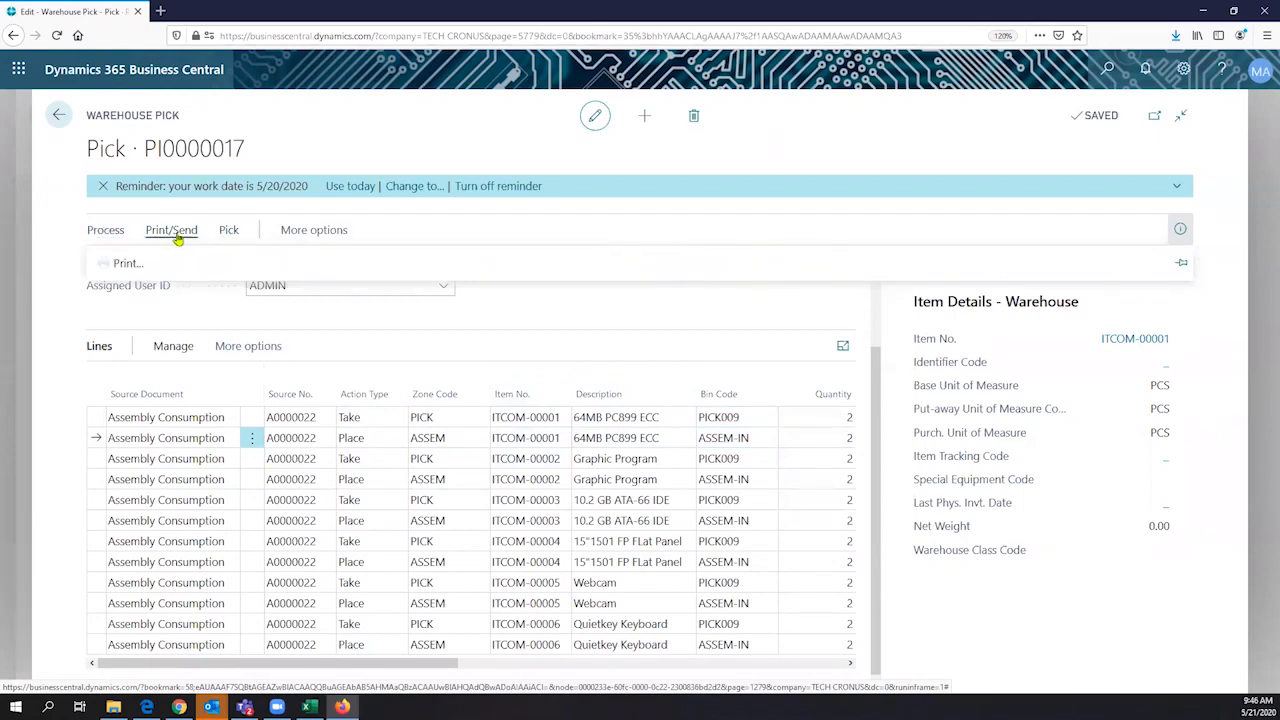
pyautogui.click(310, 232)
pyautogui.click(295, 236)
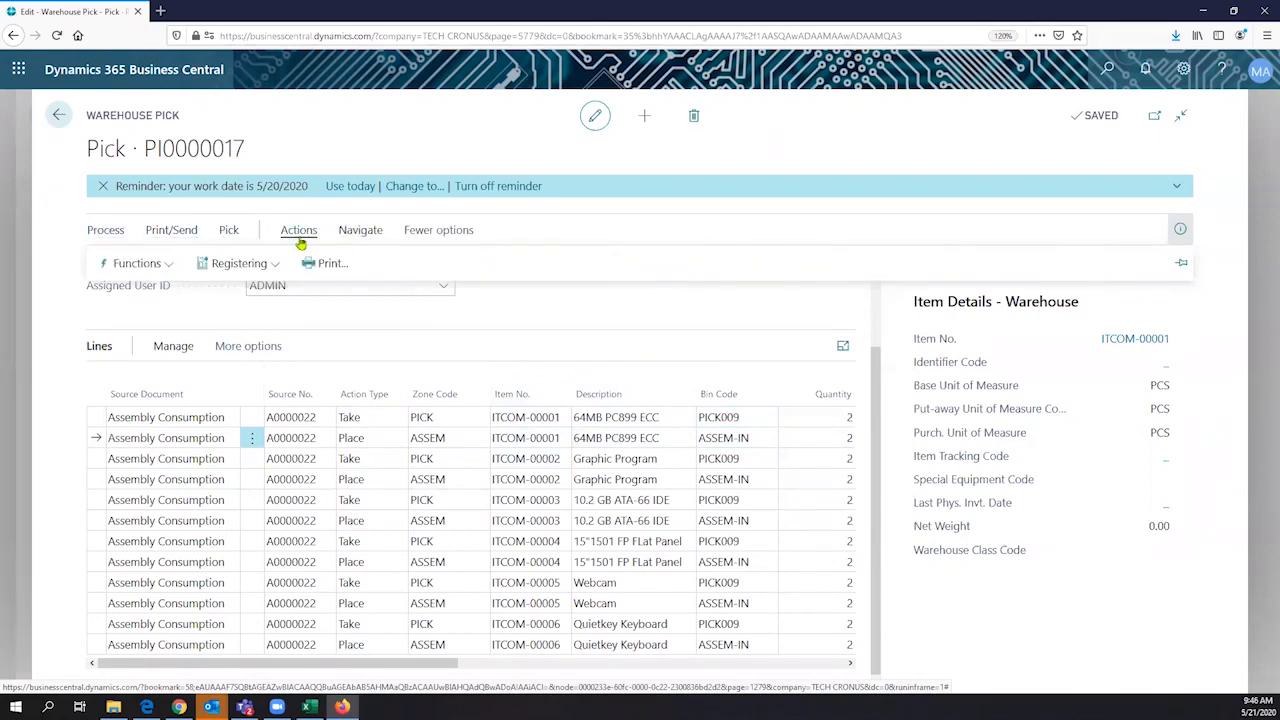
pyautogui.click(95, 236)
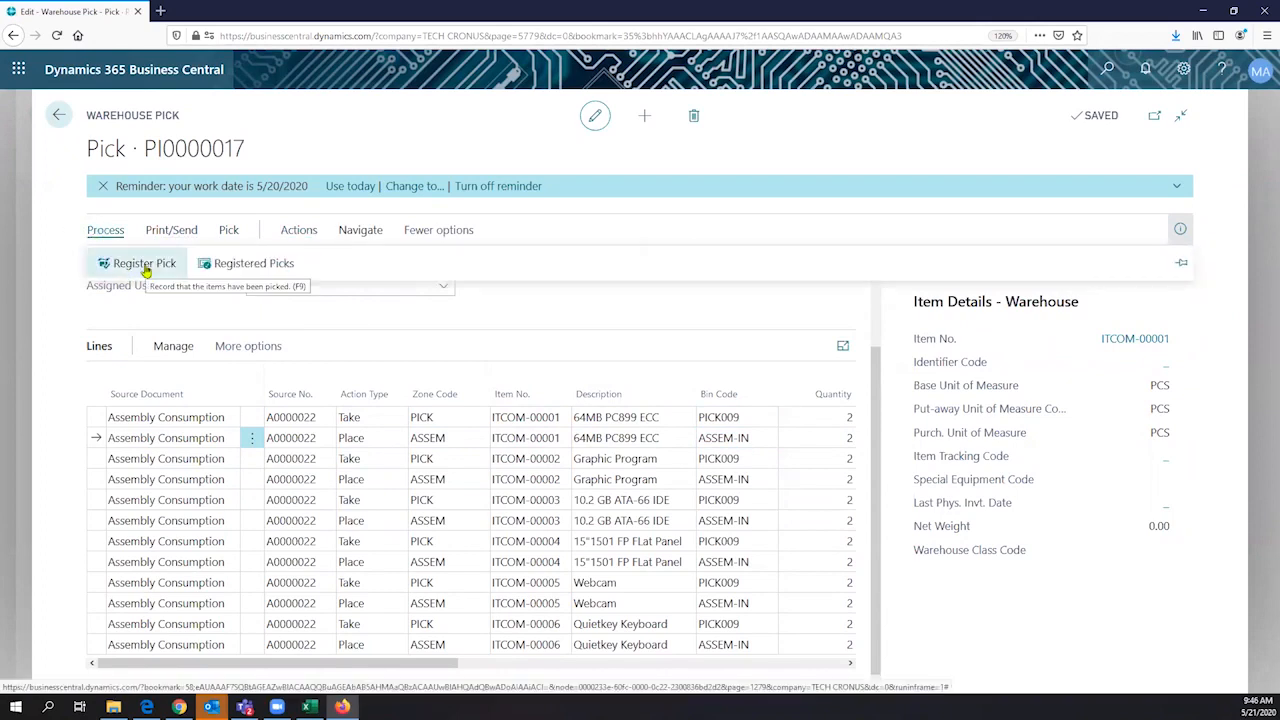
pyautogui.click(144, 264)
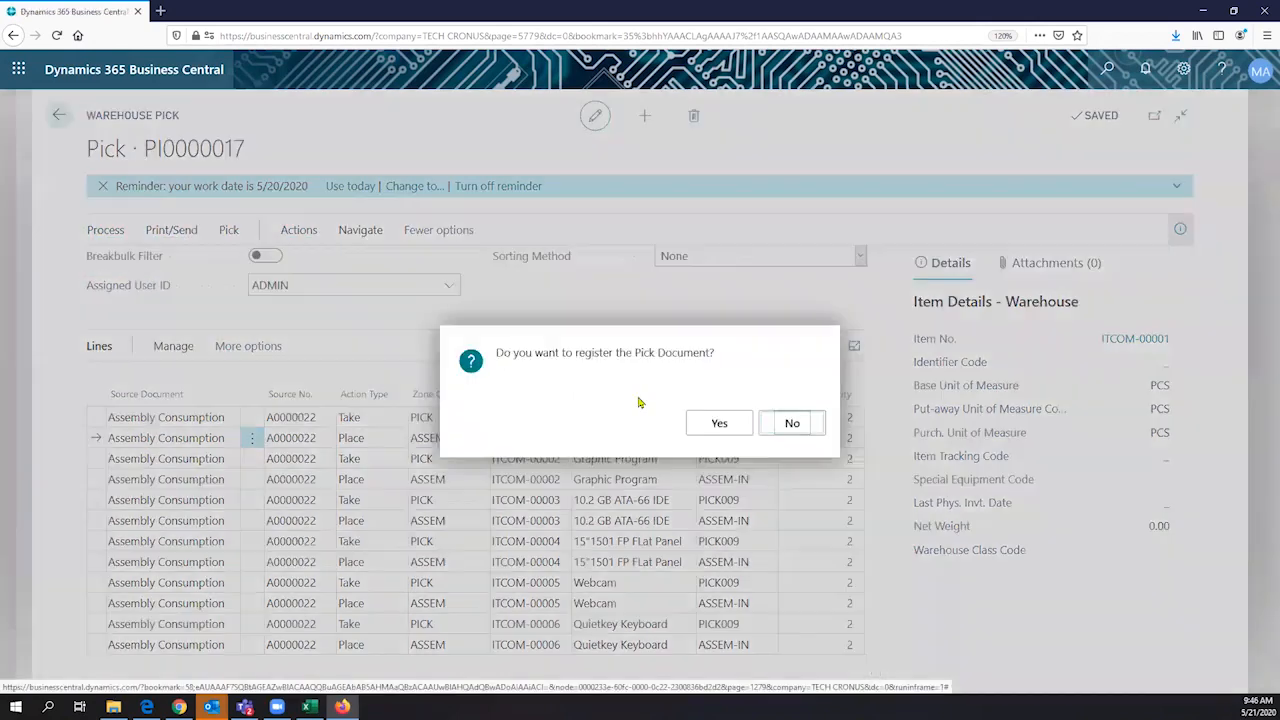
pyautogui.click(721, 424)
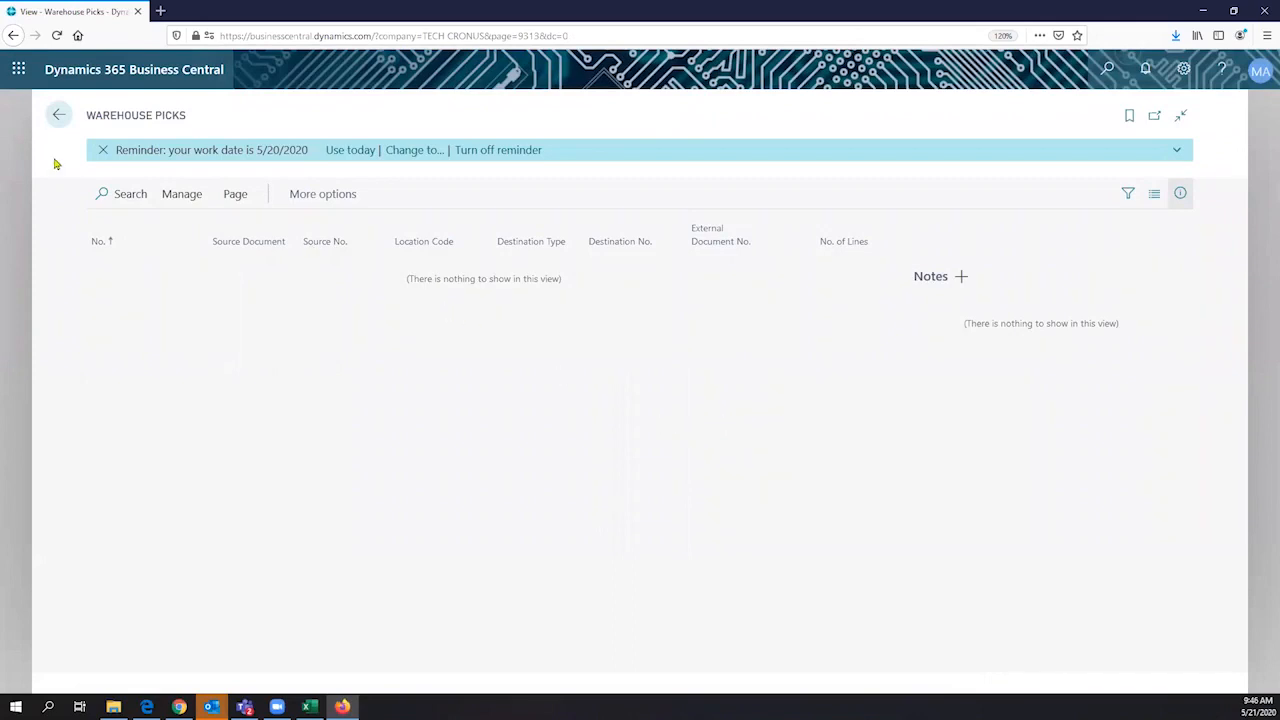
# - Leave the warehouse picks, search for "assem" and open the BUYPOWER Gaming Desktop PC order among the assembly orders
pyautogui.click(58, 115)
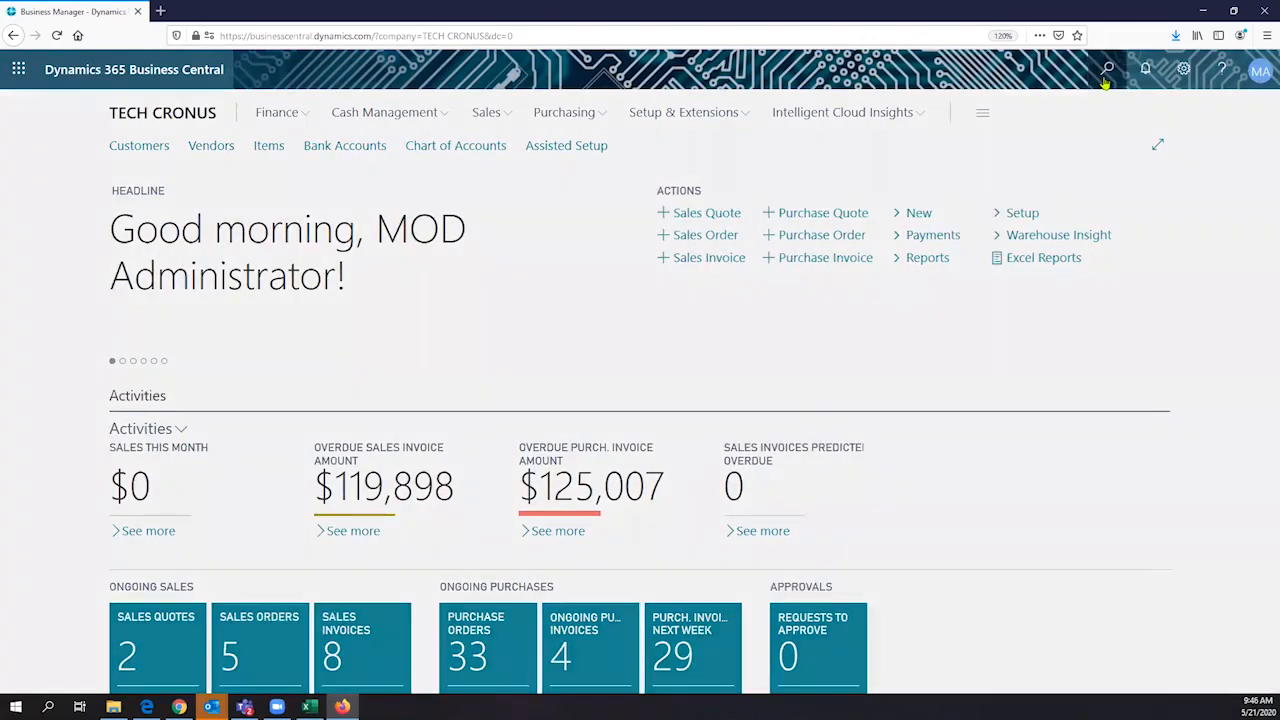
pyautogui.click(1105, 80)
pyautogui.write('as')
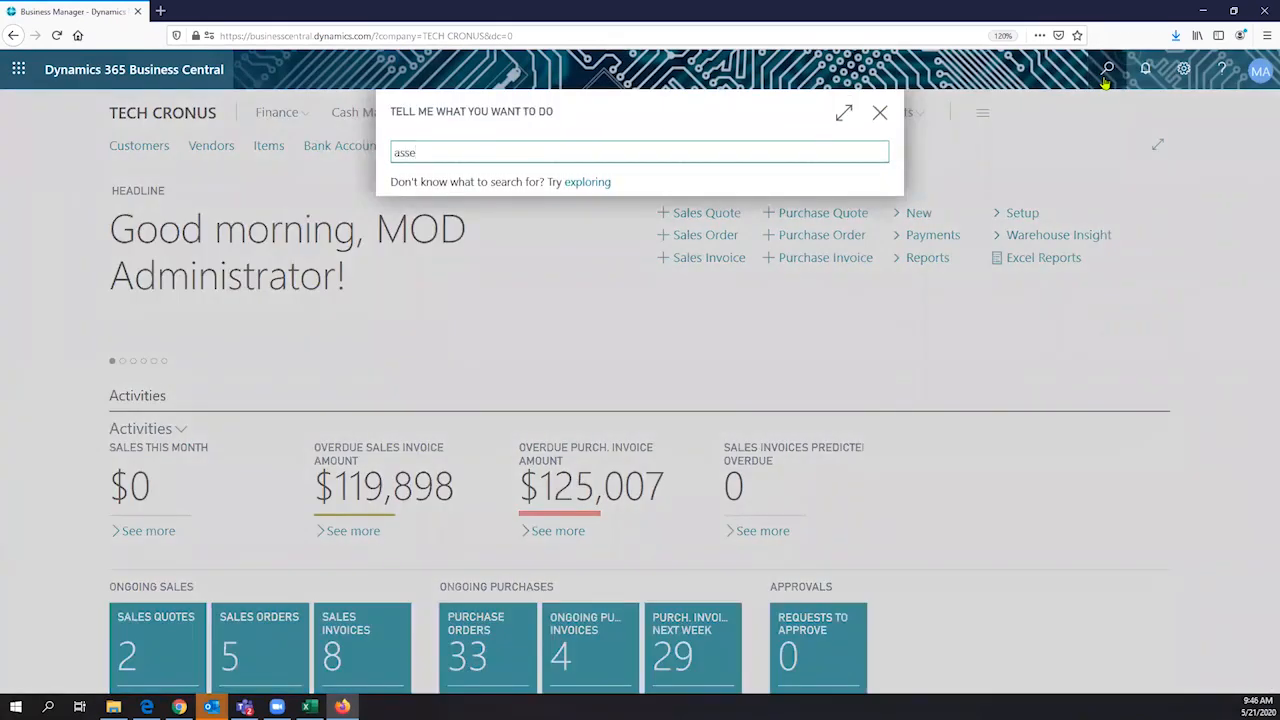
pyautogui.write('sem')
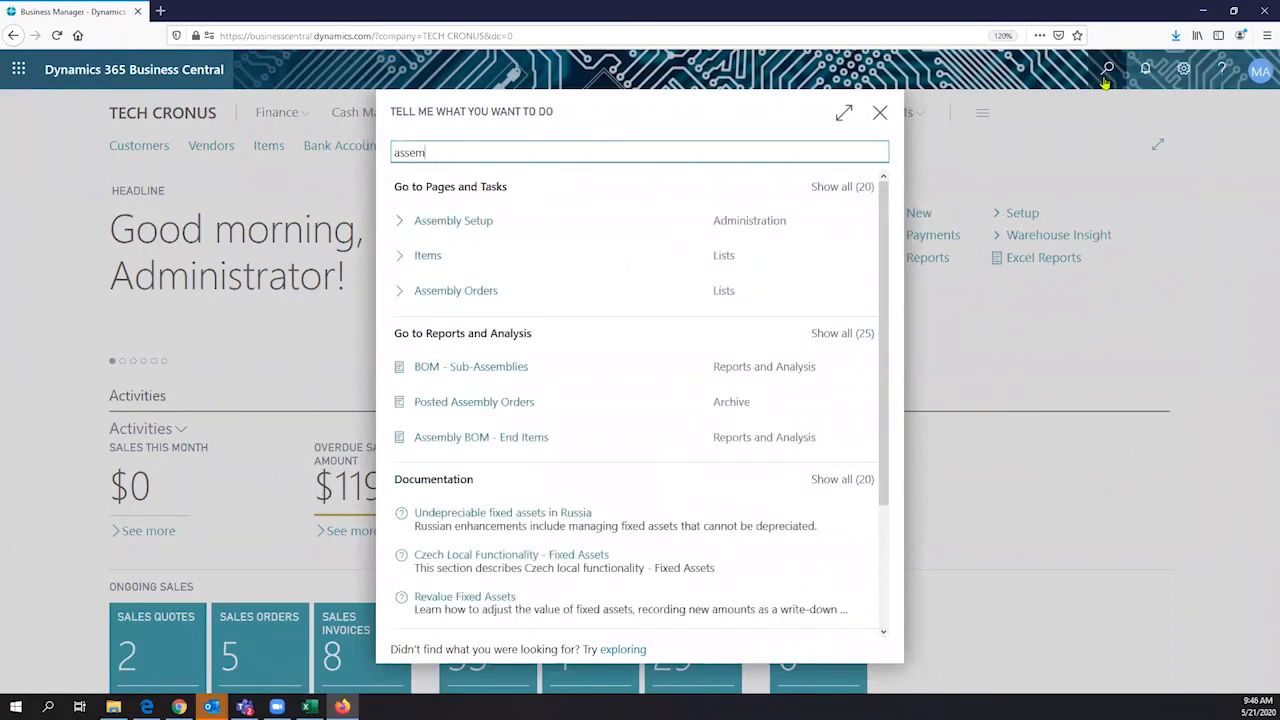
pyautogui.click(486, 290)
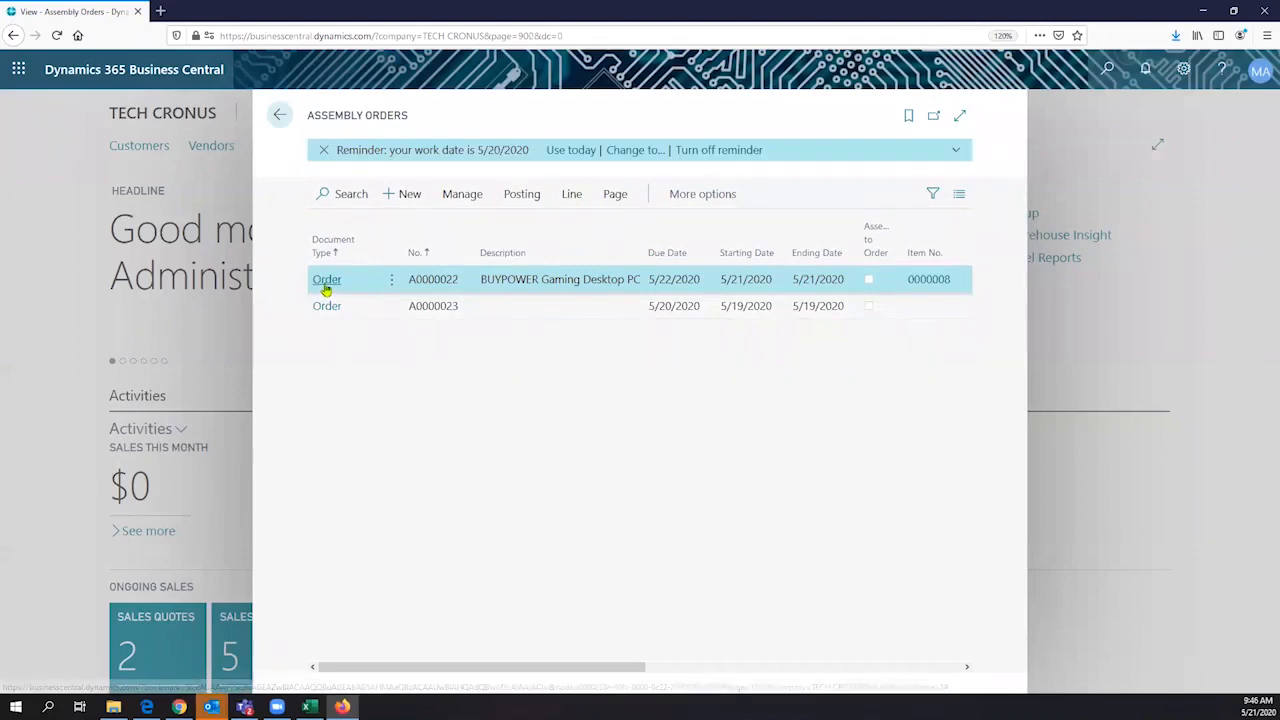
pyautogui.click(326, 285)
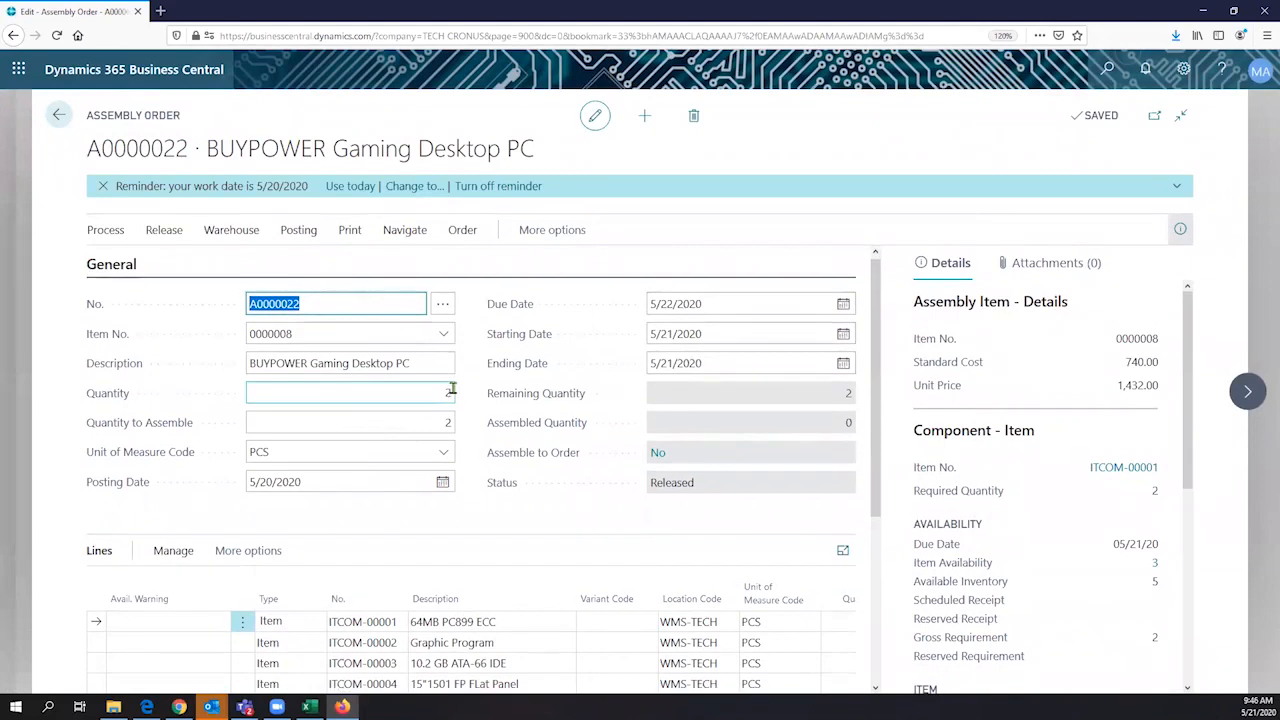
# - Review the assembly order's header and component lines, show its availability details and decline recording the quantity
pyautogui.scroll(-1, 452, 390)
pyautogui.scroll(-1, 490, 384)
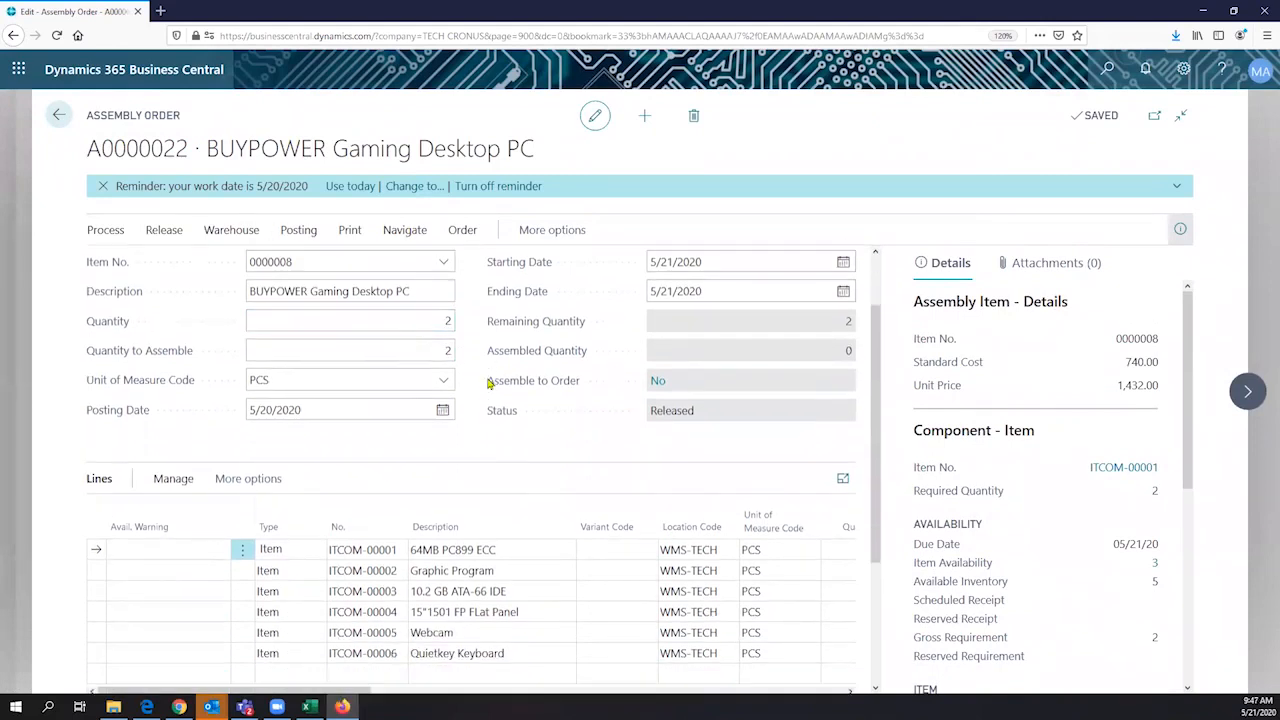
pyautogui.moveTo(510, 395)
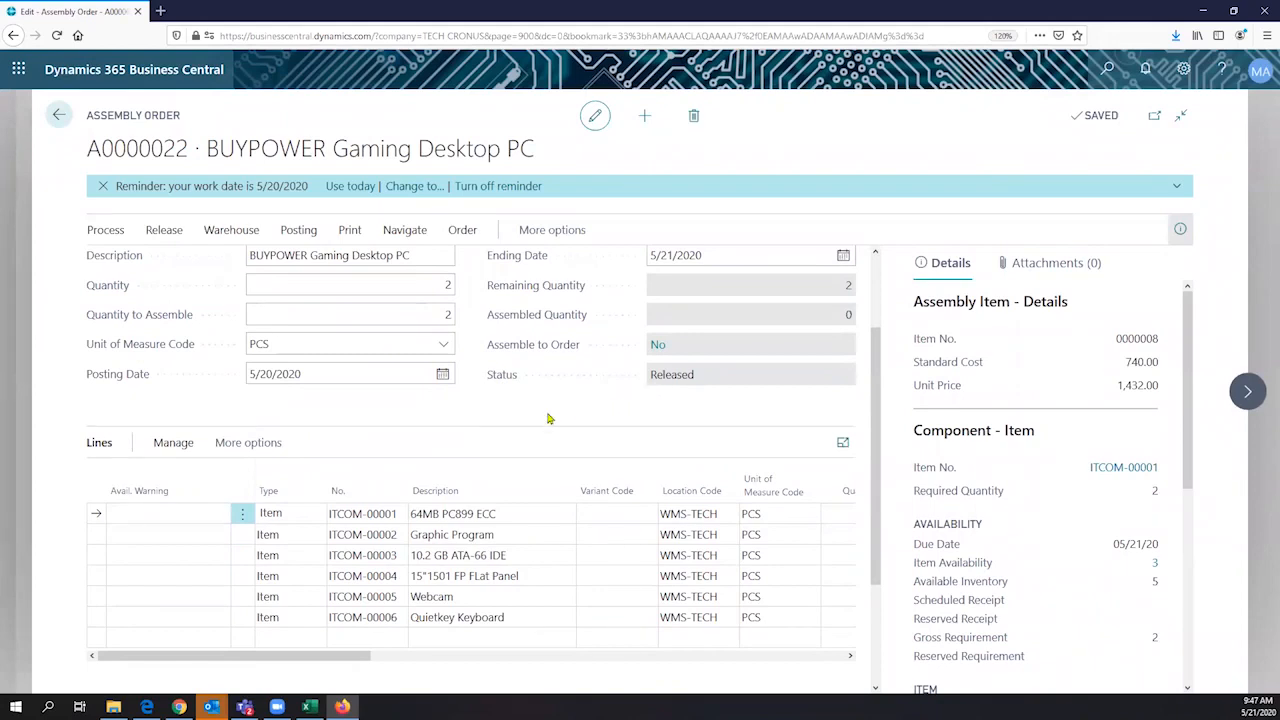
pyautogui.scroll(2, 342, 455)
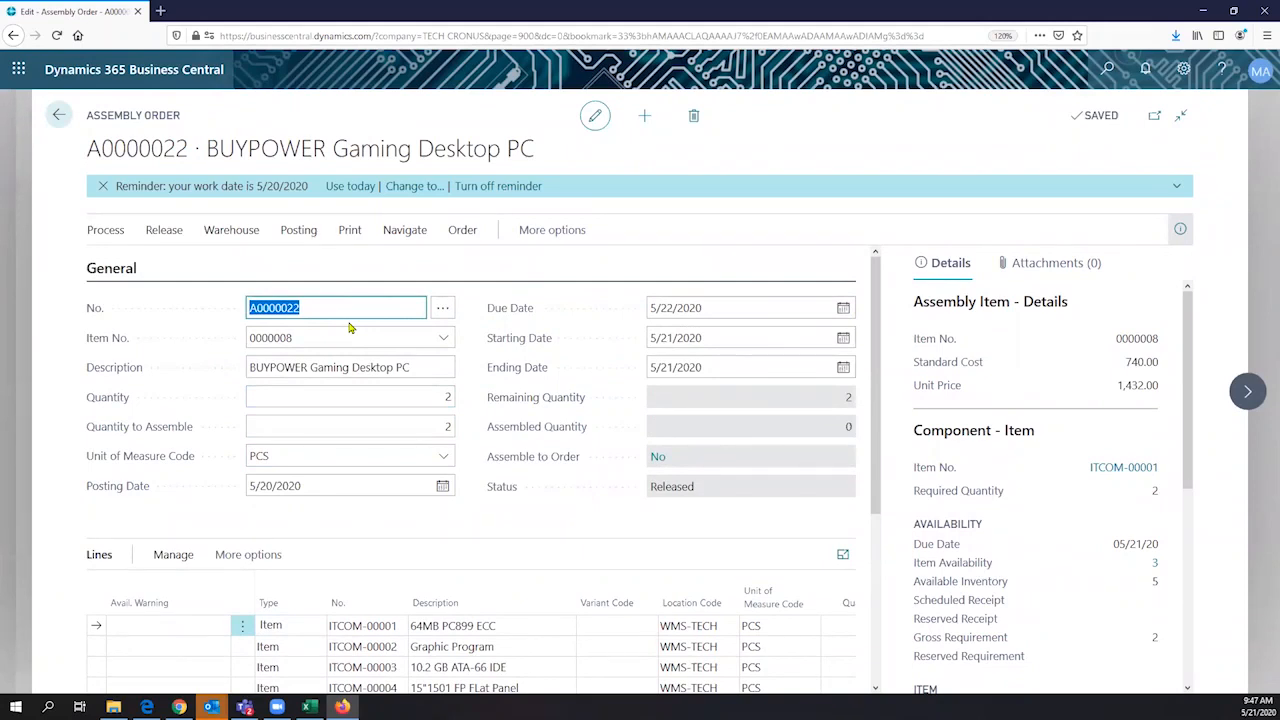
pyautogui.click(106, 231)
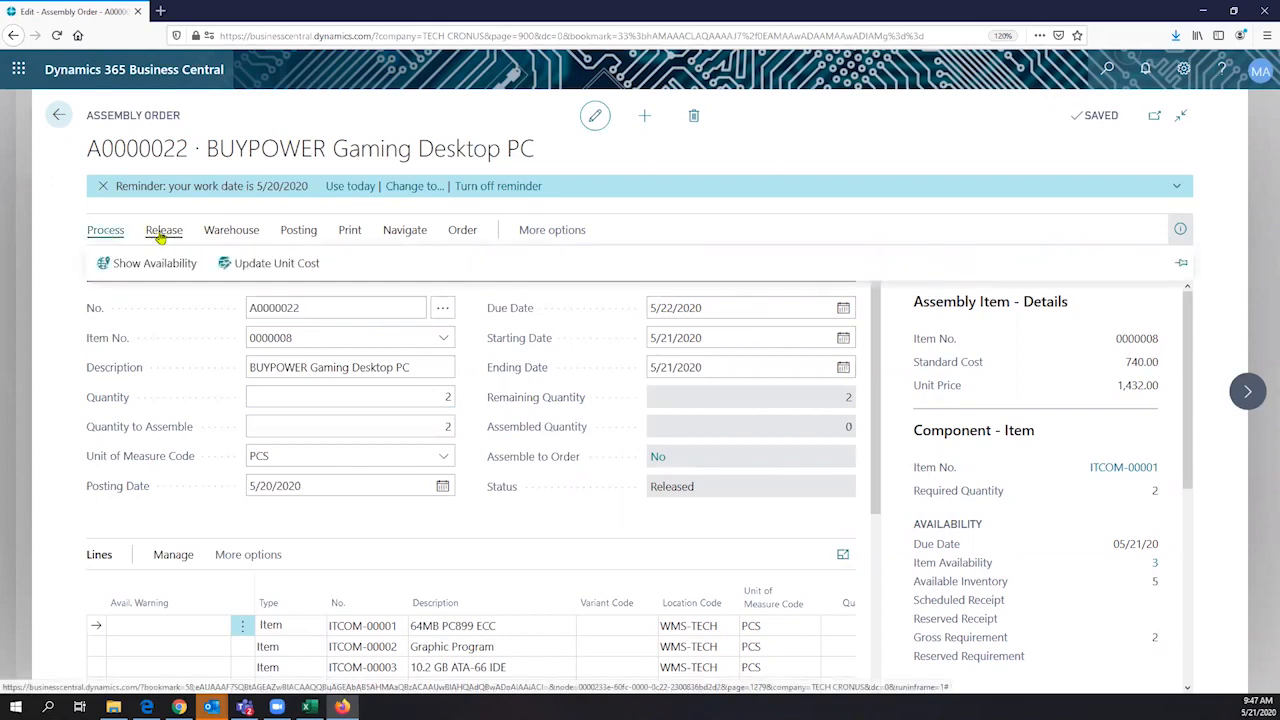
pyautogui.click(156, 268)
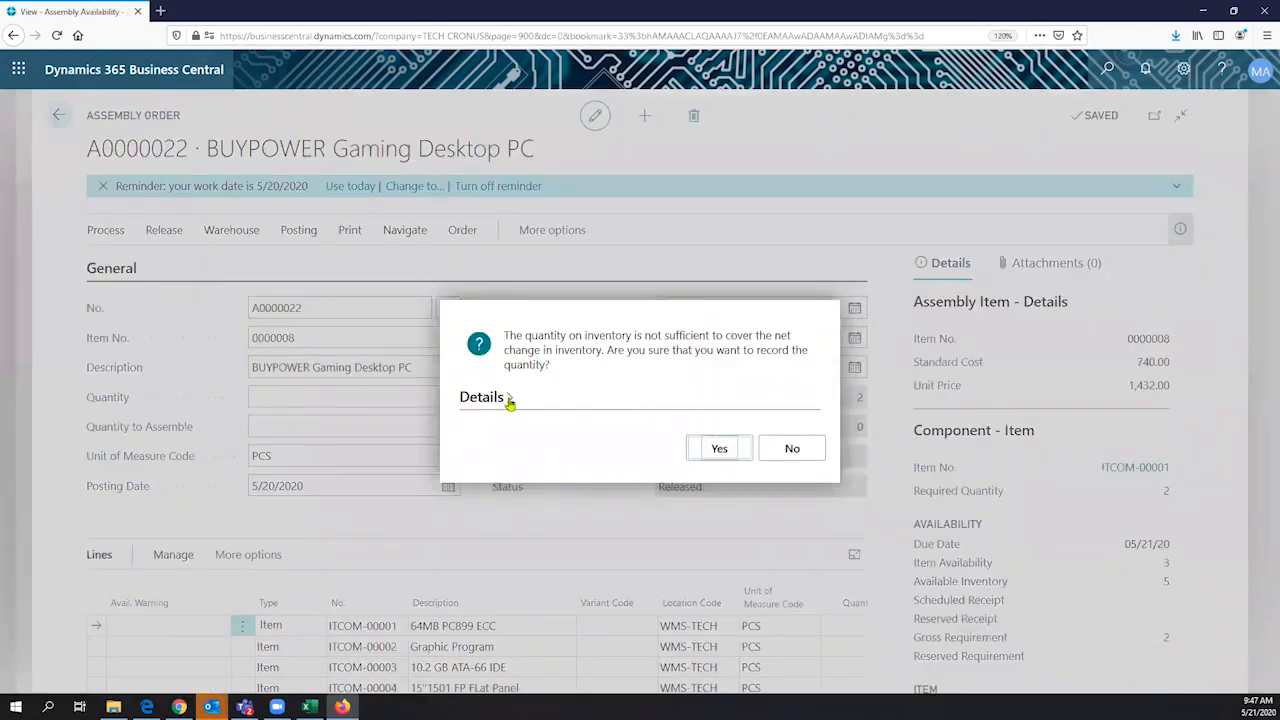
pyautogui.click(508, 398)
pyautogui.scroll(-5, 750, 360)
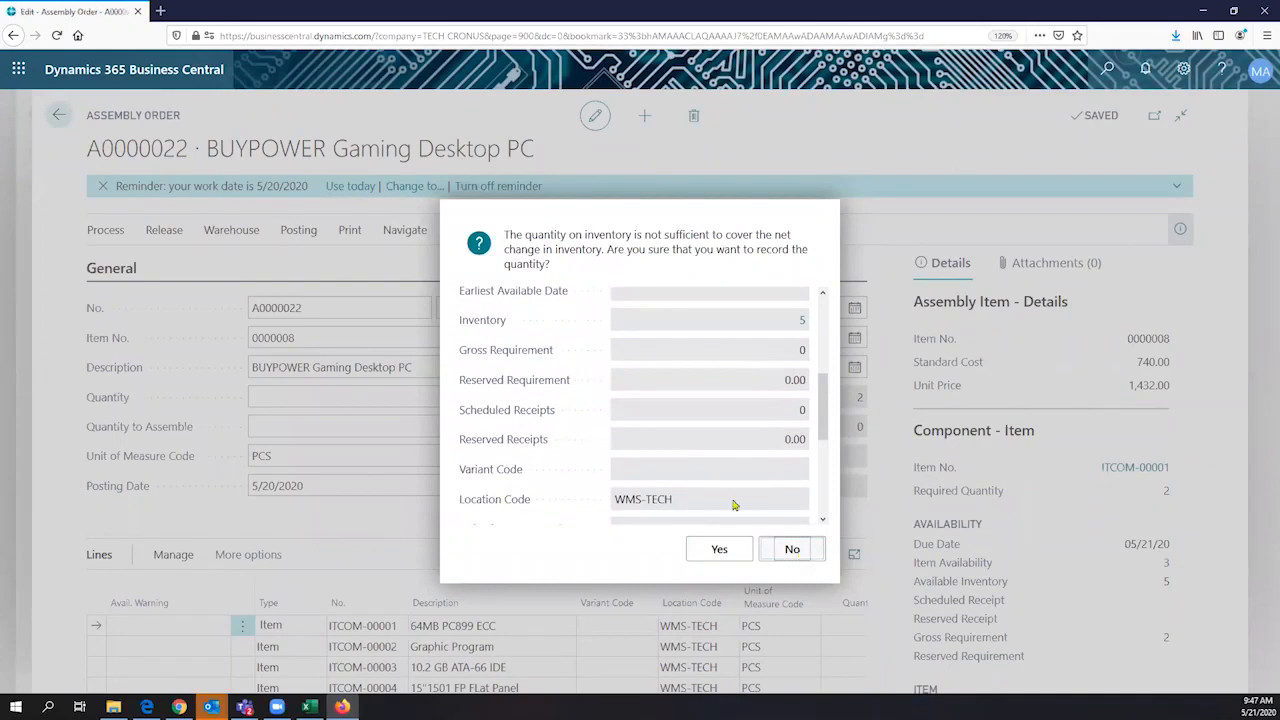
pyautogui.click(792, 550)
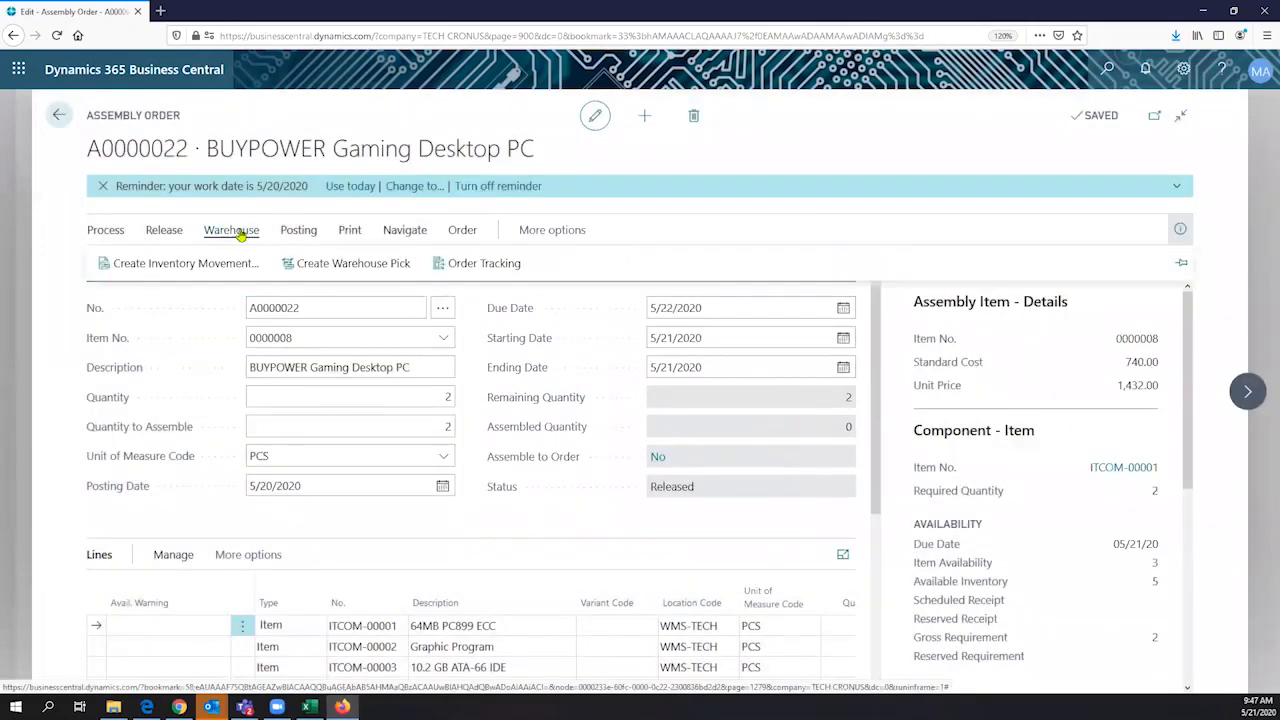
# - Post the BUYPOWER Gaming Desktop PC assembly order
pyautogui.moveTo(312, 234)
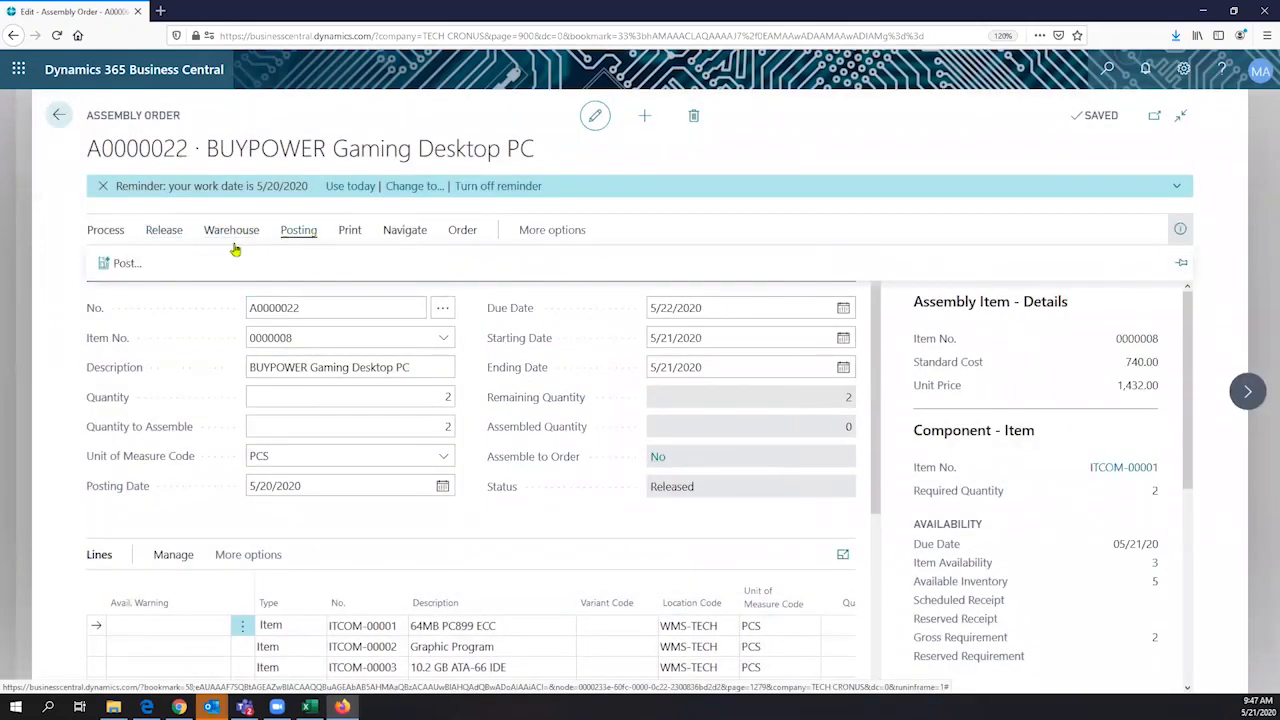
pyautogui.click(127, 264)
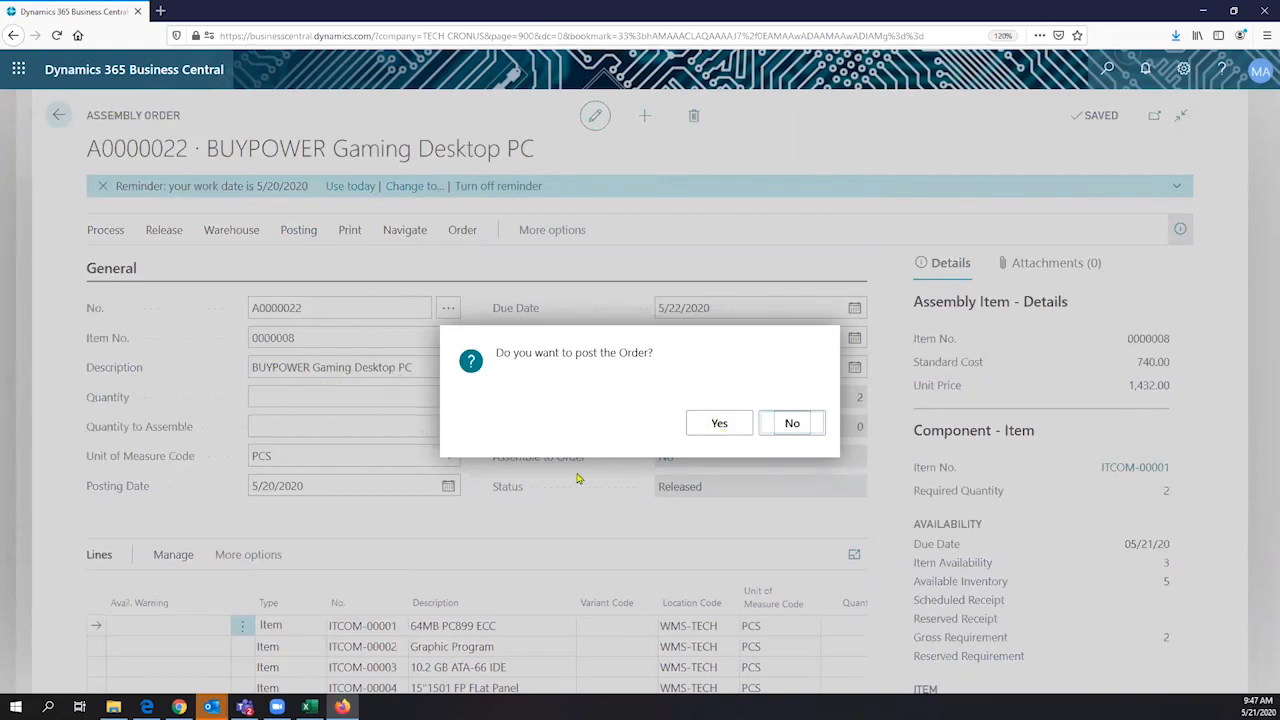
pyautogui.click(719, 428)
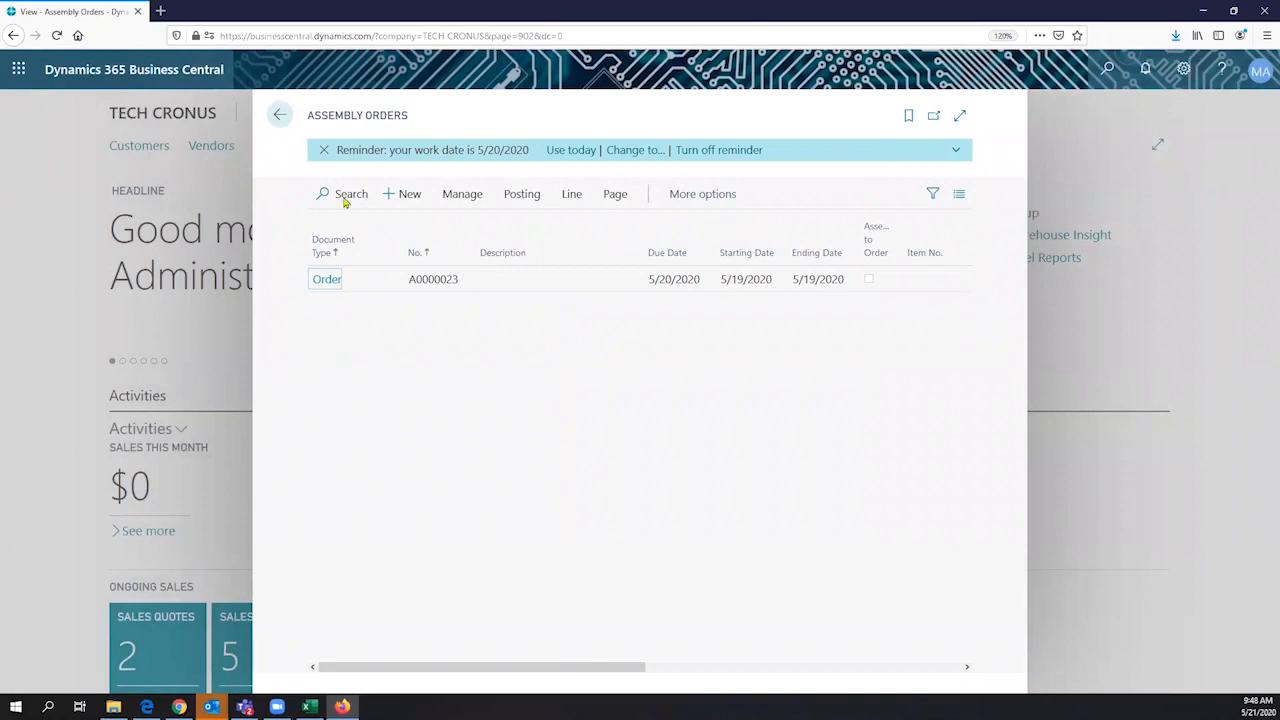
# - Leave the assembly orders, search for "items" and open the item list
pyautogui.click(279, 116)
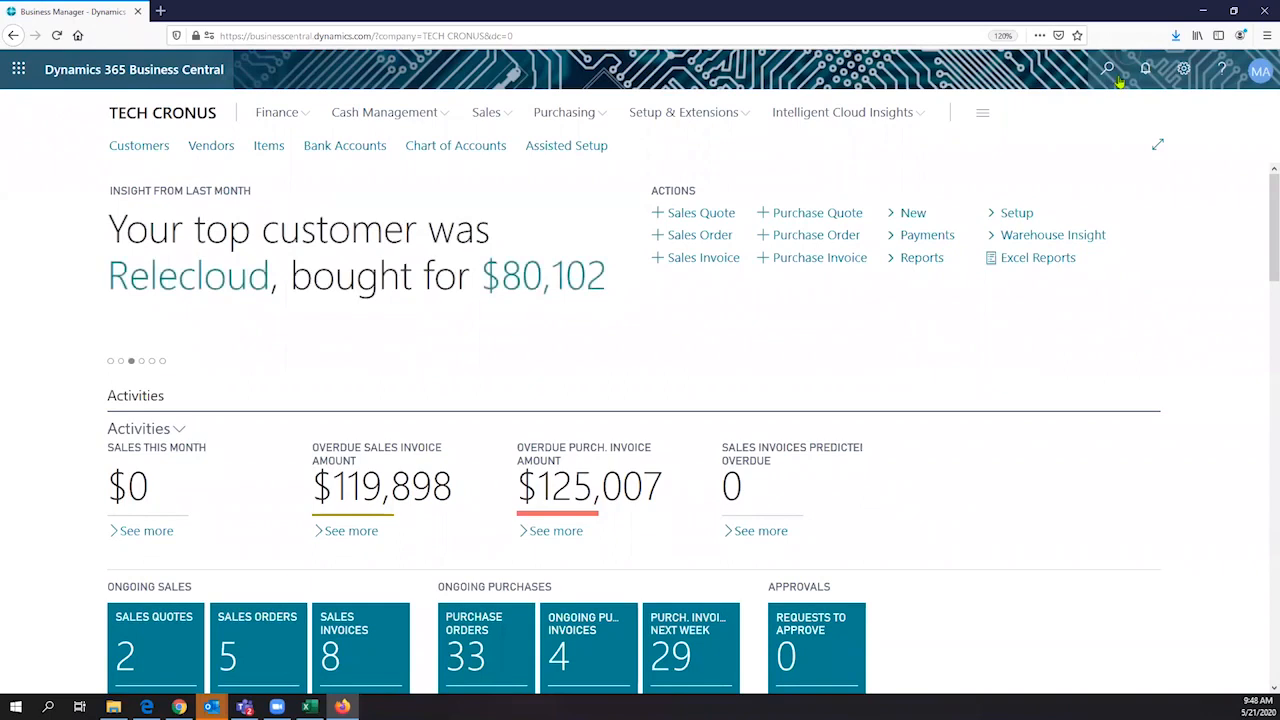
pyautogui.hotkey('alt', 'q')
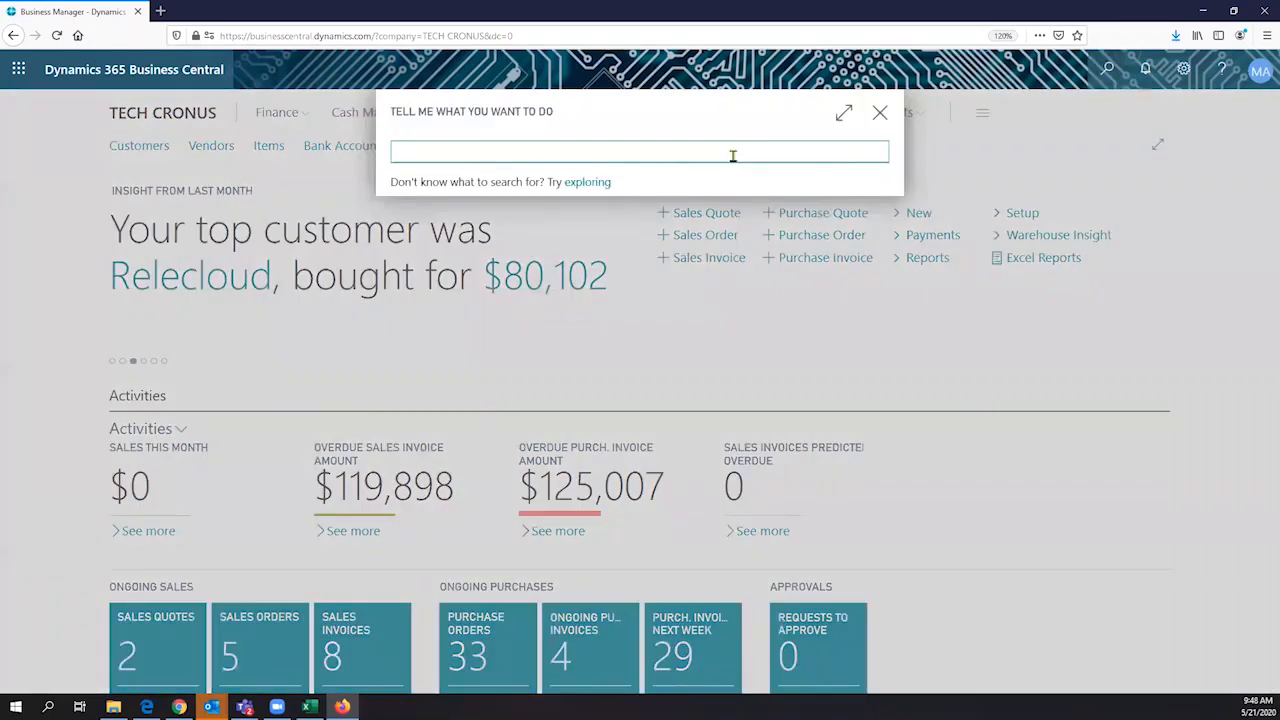
pyautogui.write('items')
pyautogui.click(425, 392)
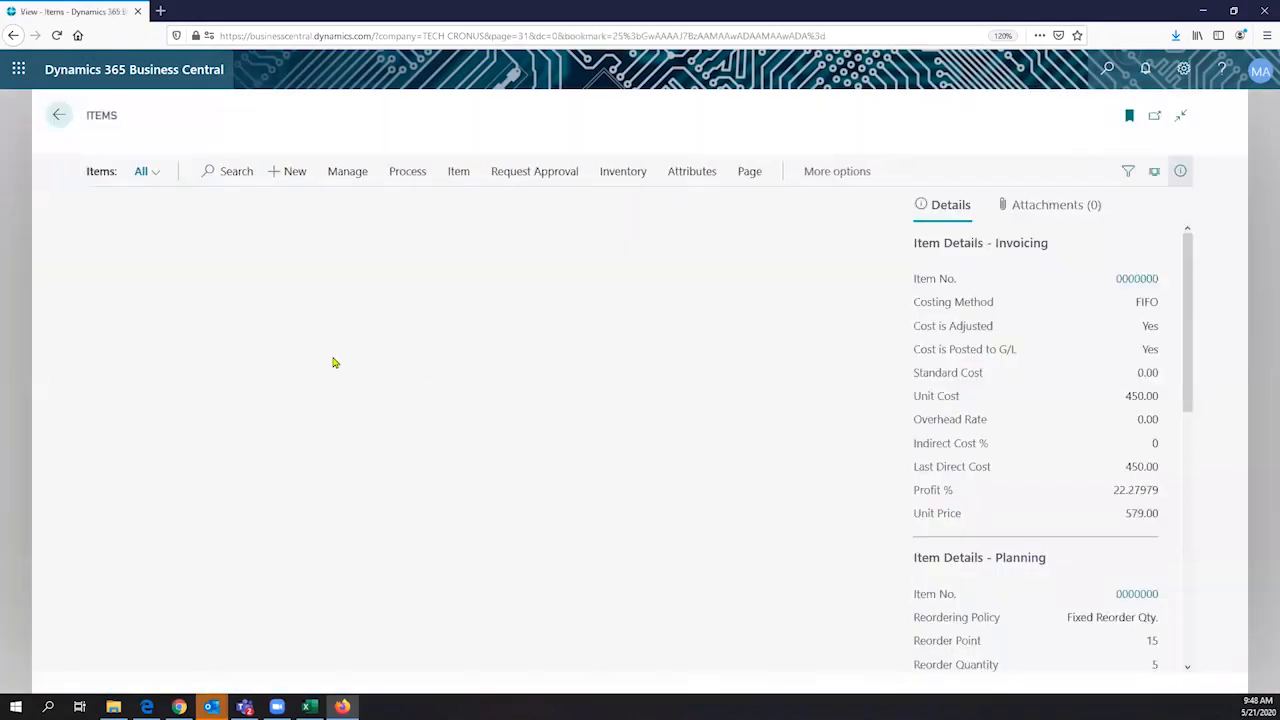
# - Open the BUYPOWER Gaming Desktop PC item card and display the item ledger entries behind its Quantity on Hand
pyautogui.scroll(-2, 435, 337)
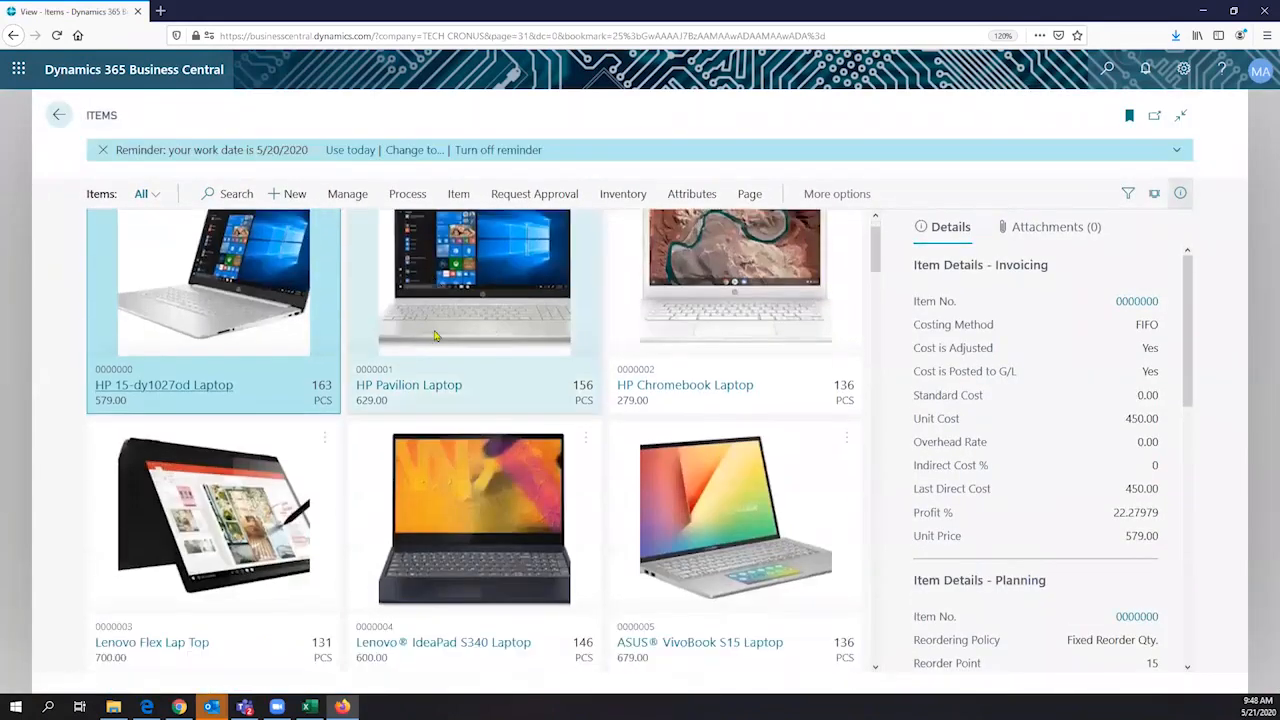
pyautogui.scroll(-1, 435, 337)
pyautogui.scroll(-1, 436, 335)
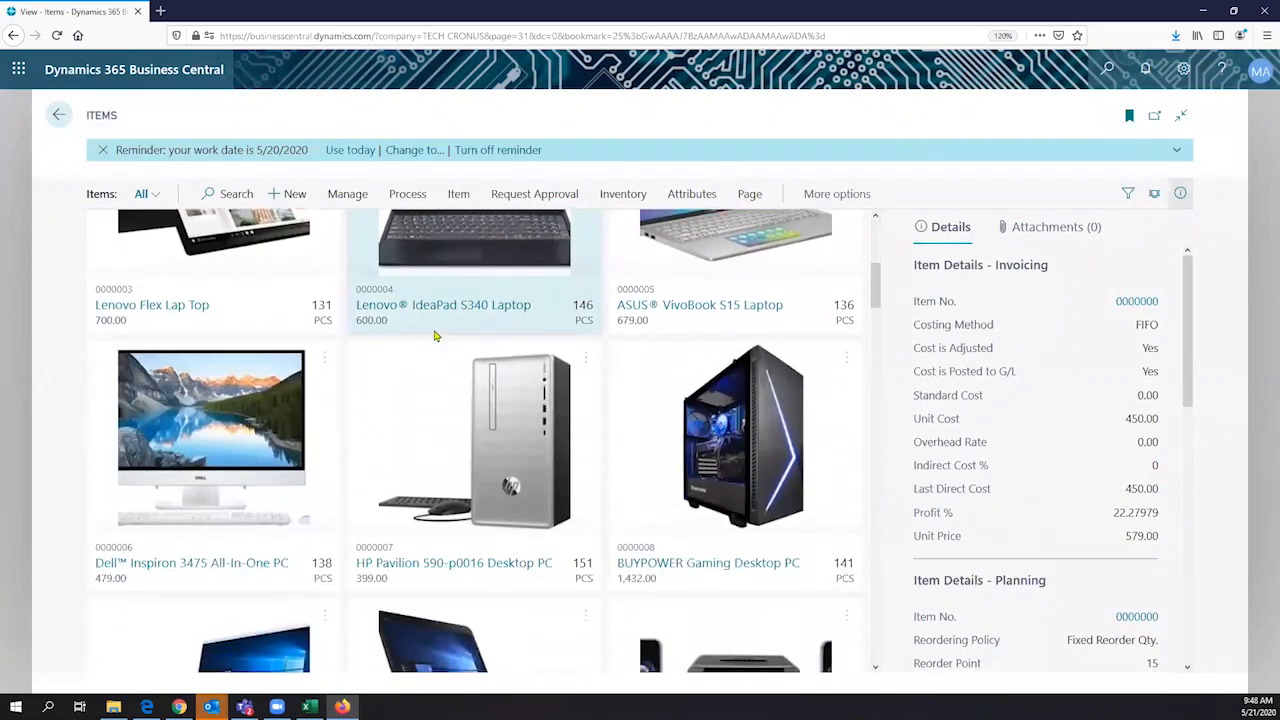
pyautogui.scroll(-1, 436, 335)
pyautogui.click(620, 455)
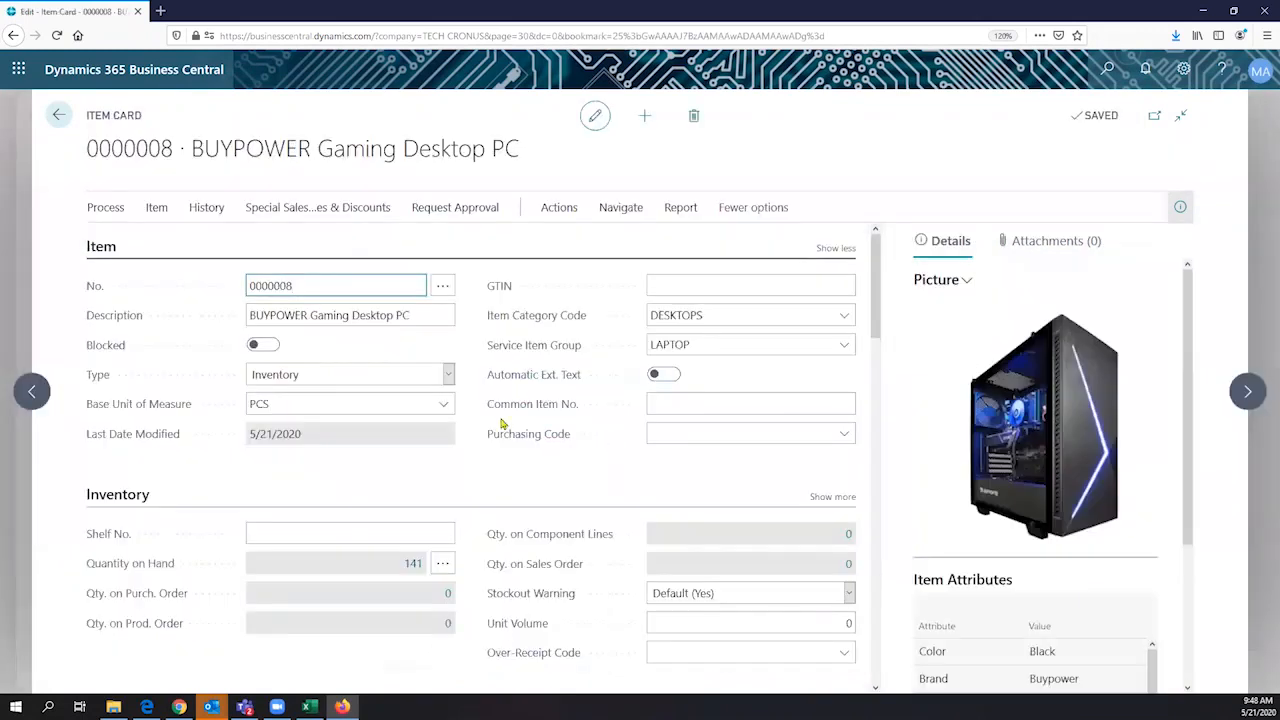
pyautogui.scroll(-1, 390, 424)
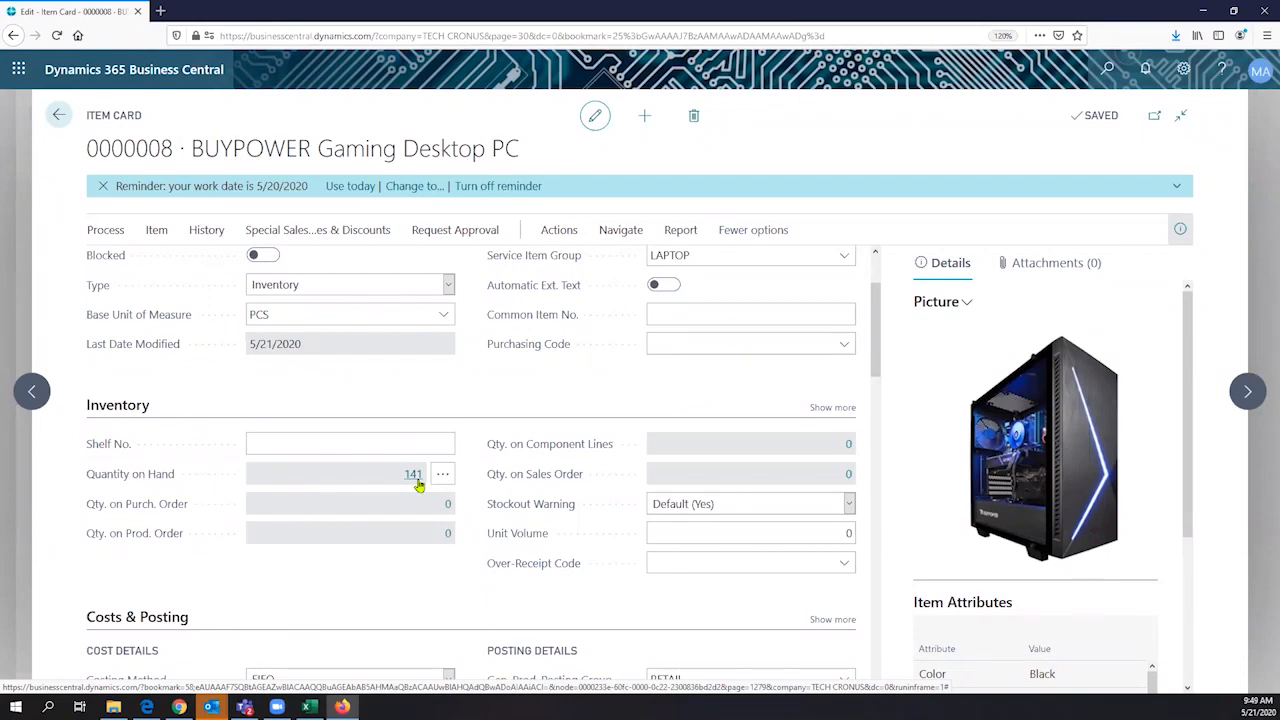
pyautogui.click(413, 475)
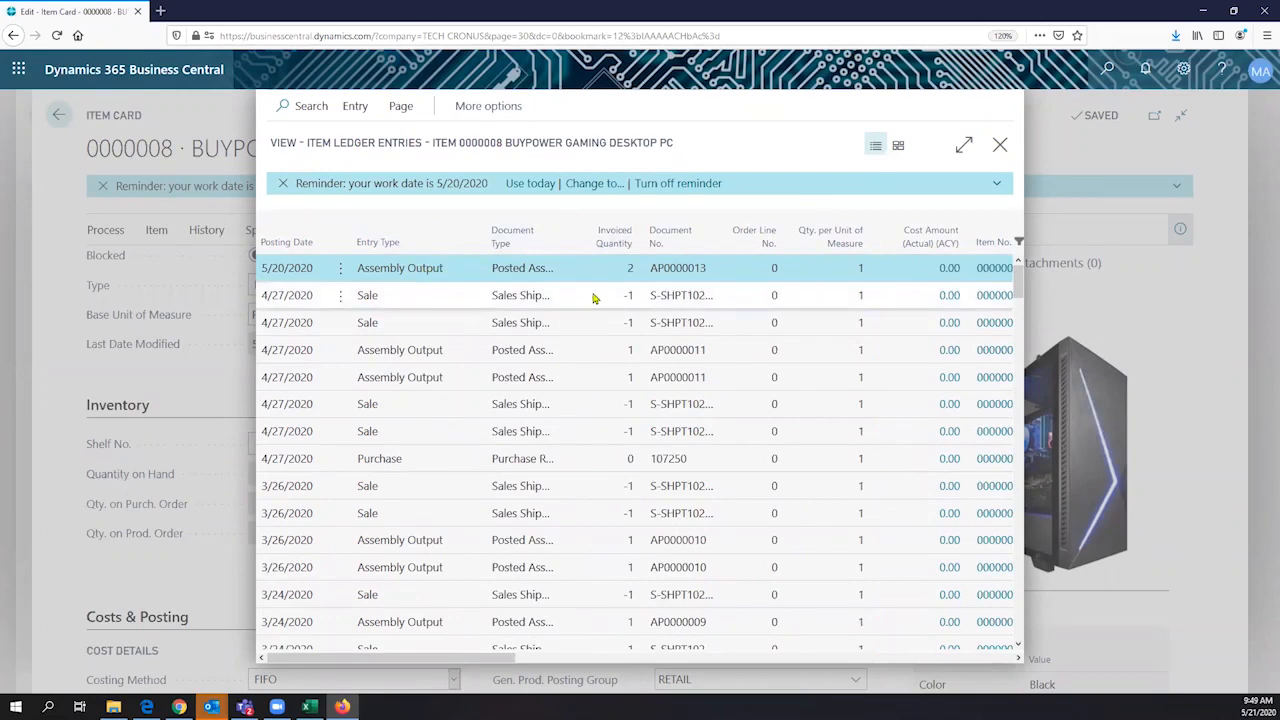
# - Compare the sale, purchase and assembly output entries in the item's ledger, and close the ledger entries
pyautogui.click(400, 303)
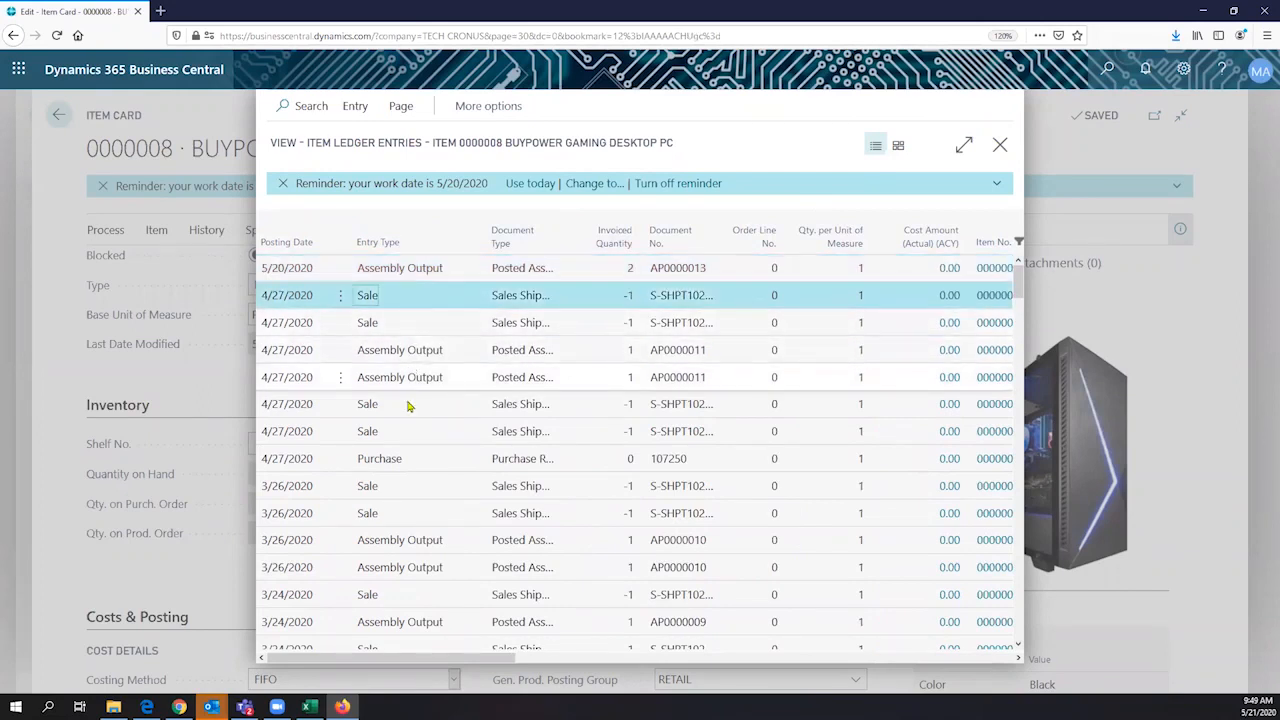
pyautogui.click(399, 461)
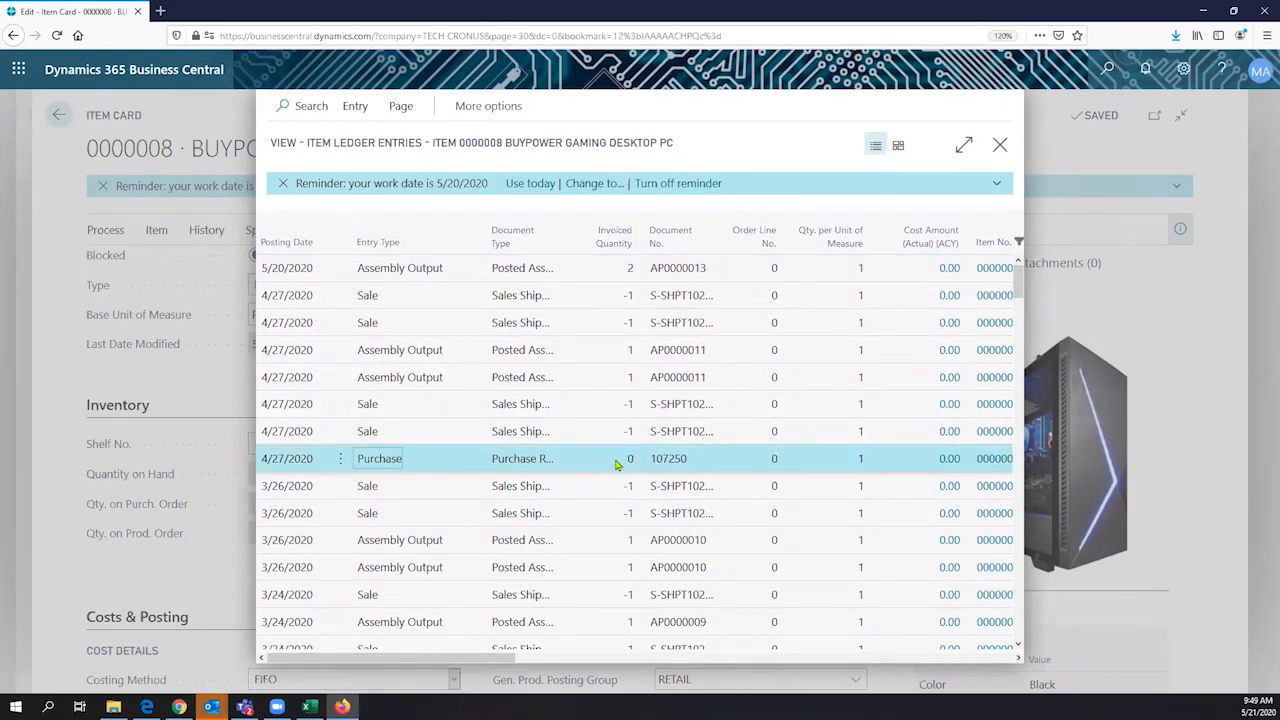
pyautogui.click(404, 382)
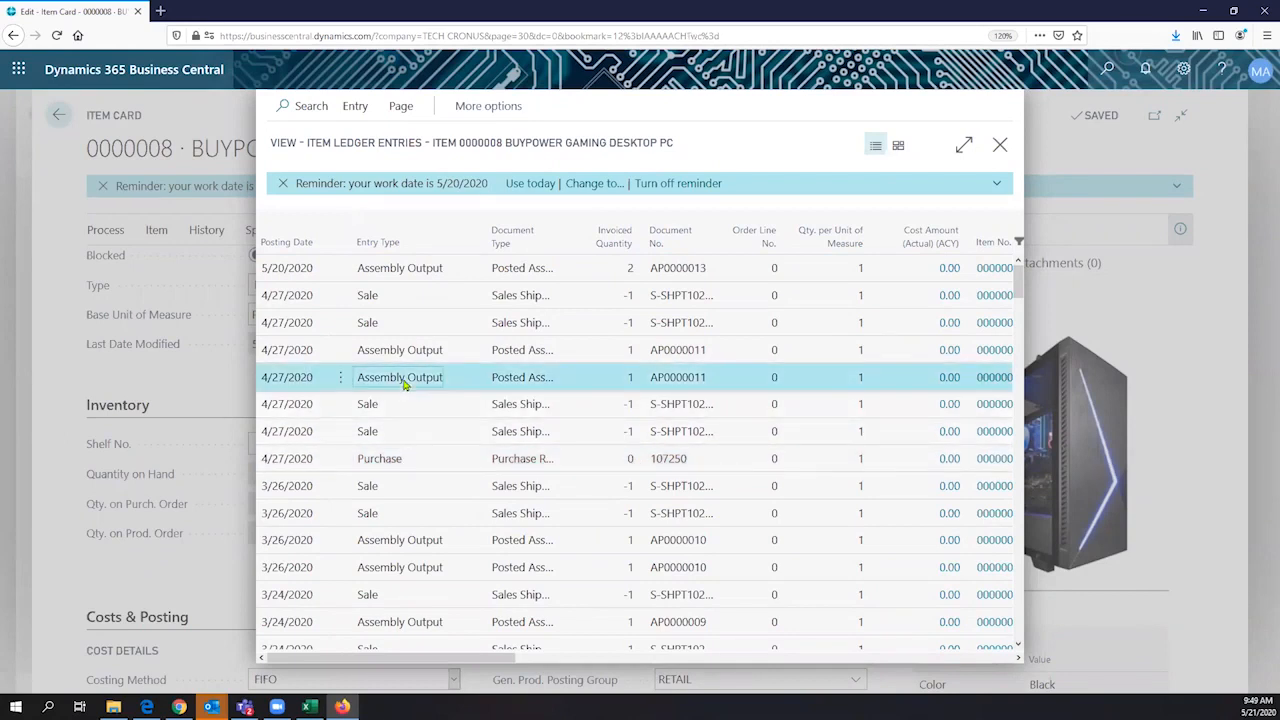
pyautogui.click(401, 462)
pyautogui.click(426, 380)
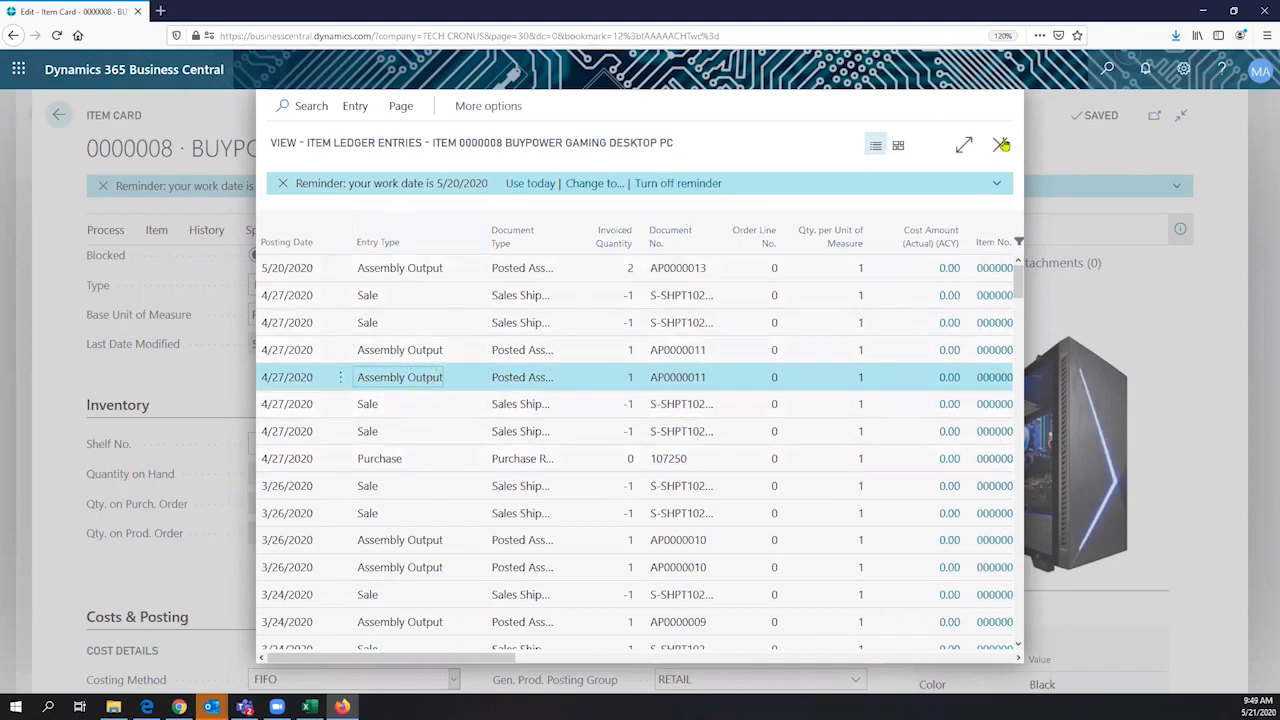
pyautogui.press('Escape')
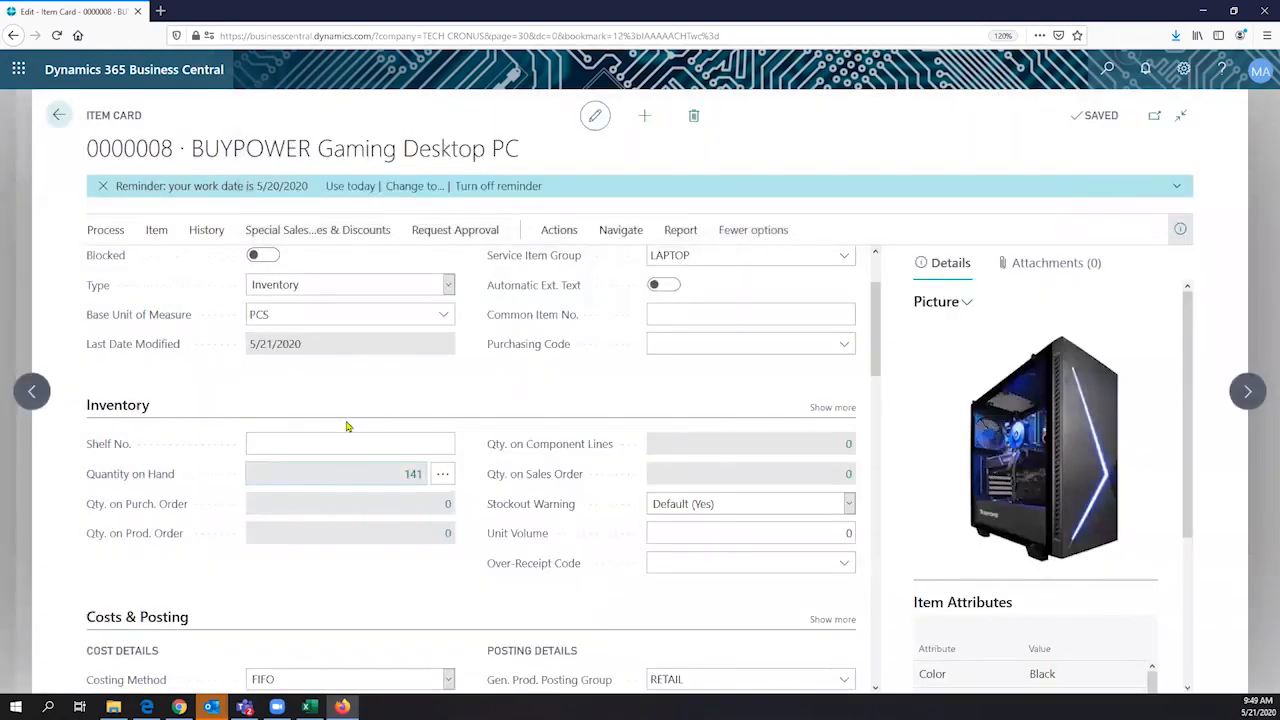
# - Check the Standard Cost in the item's Costs & Posting section and display the average cost calculation behind its Unit Cost
pyautogui.scroll(-3, 347, 427)
pyautogui.scroll(-3, 349, 427)
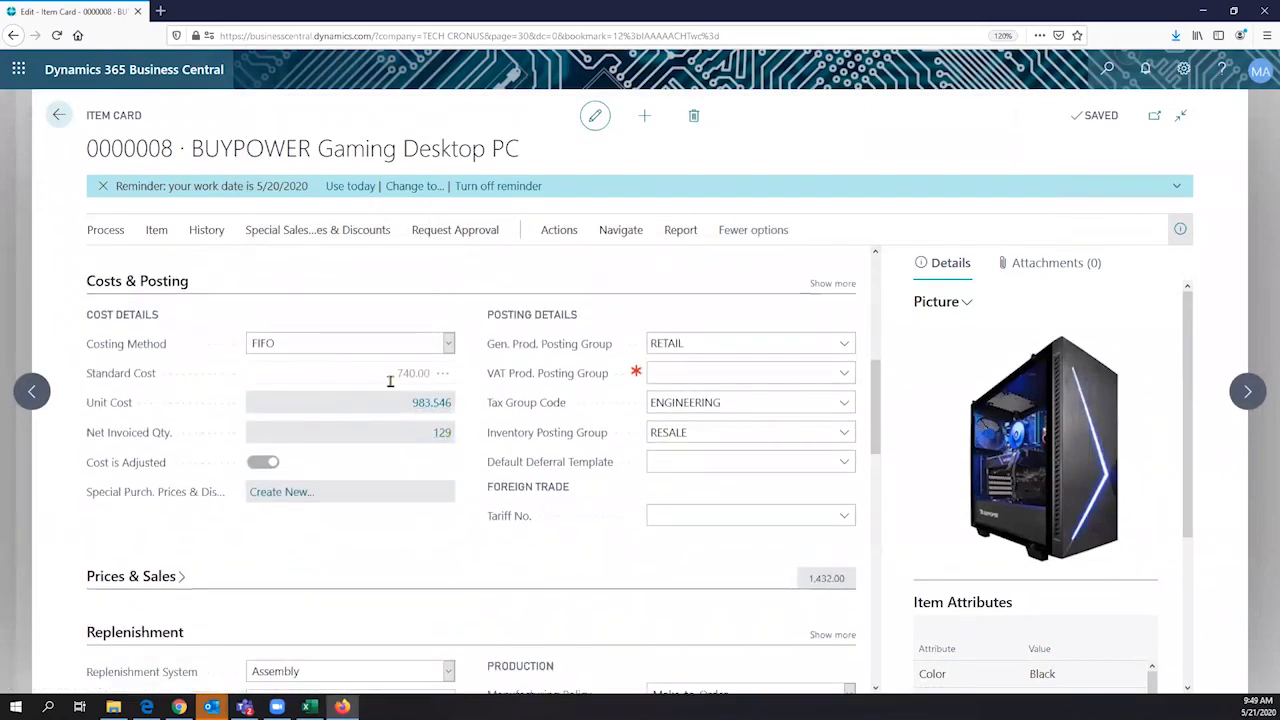
pyautogui.click(420, 375)
pyautogui.click(433, 406)
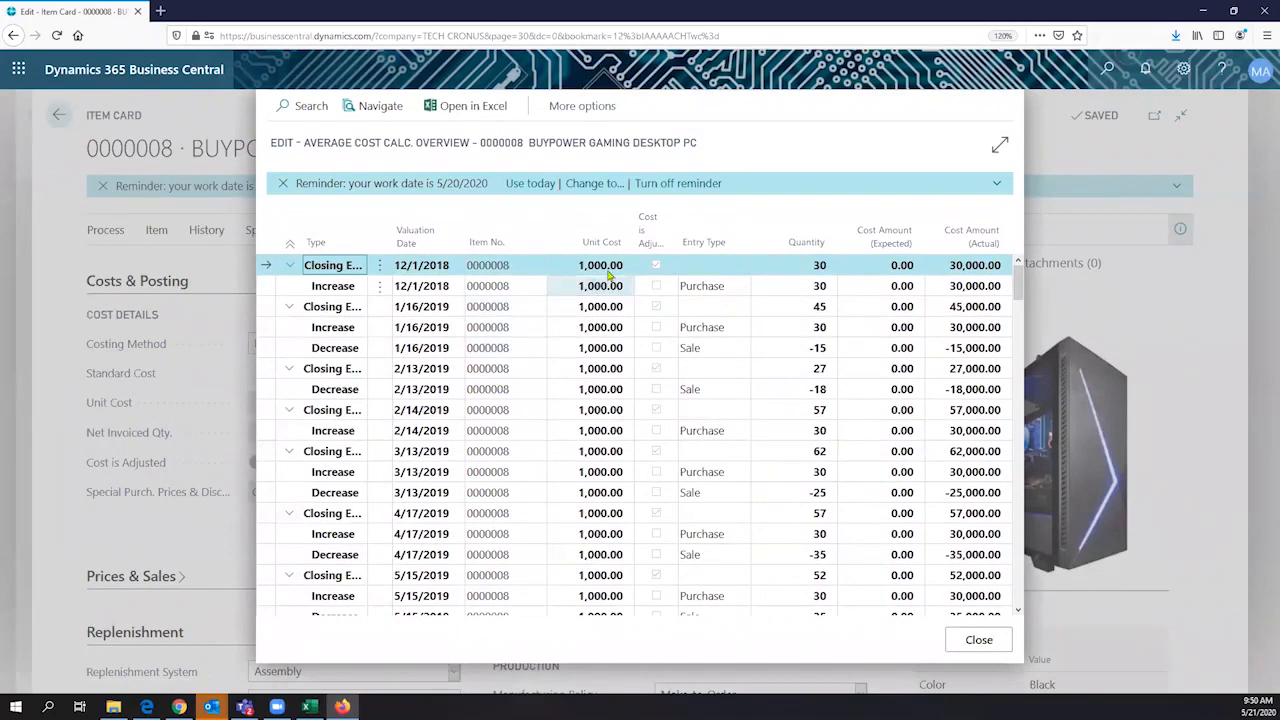
# - Widen the overview's Type column to fit its contents and inspect the 12/1/2018 and 1/16/2019 purchase increases
pyautogui.click(588, 327)
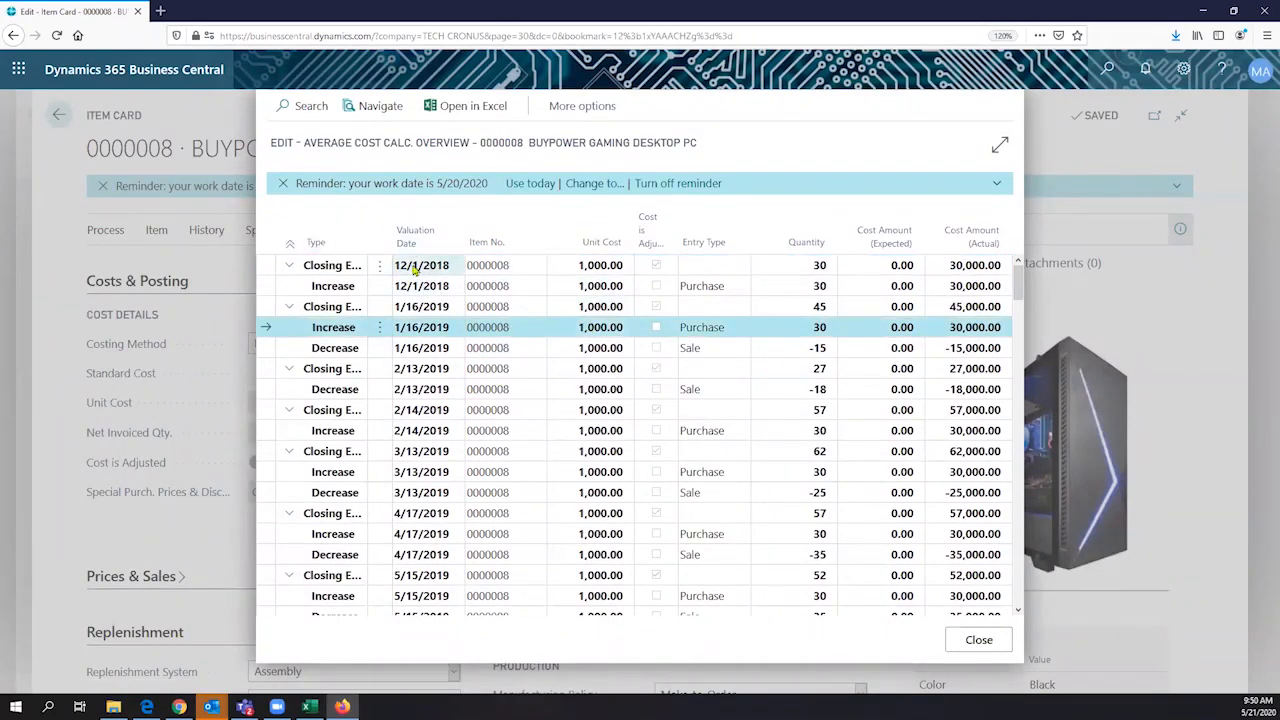
pyautogui.doubleClick(393, 301)
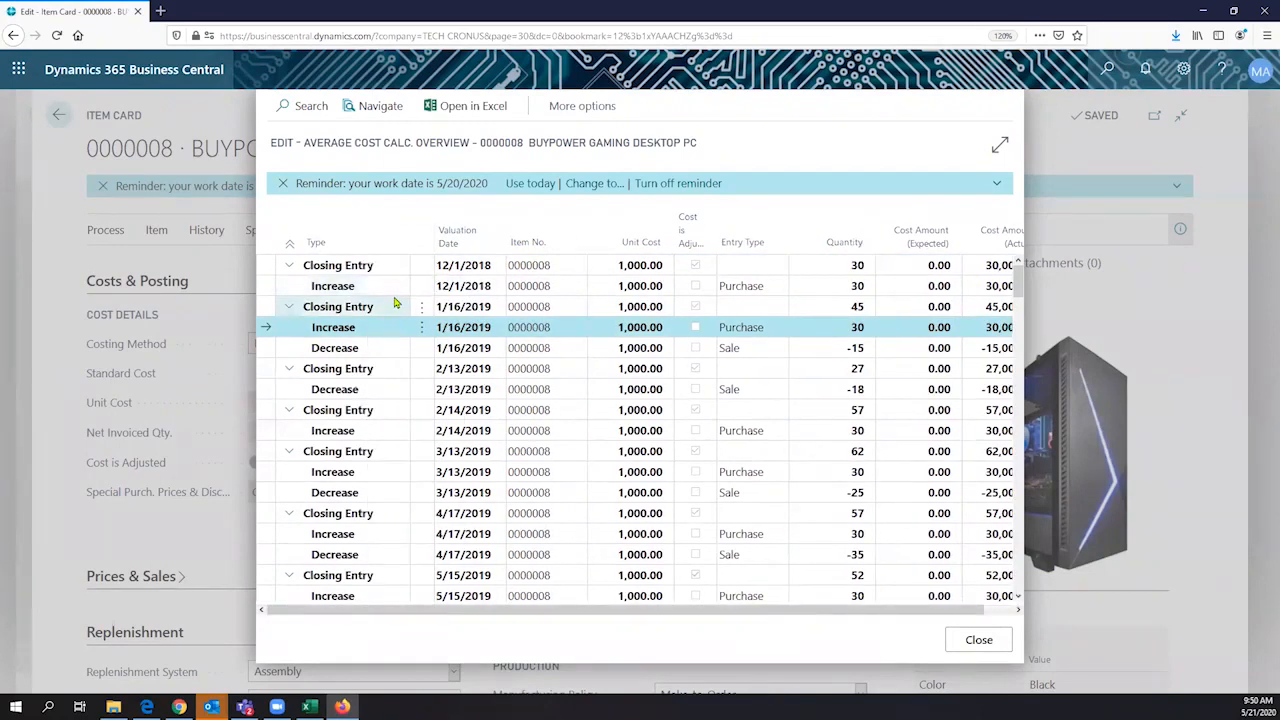
pyautogui.click(372, 289)
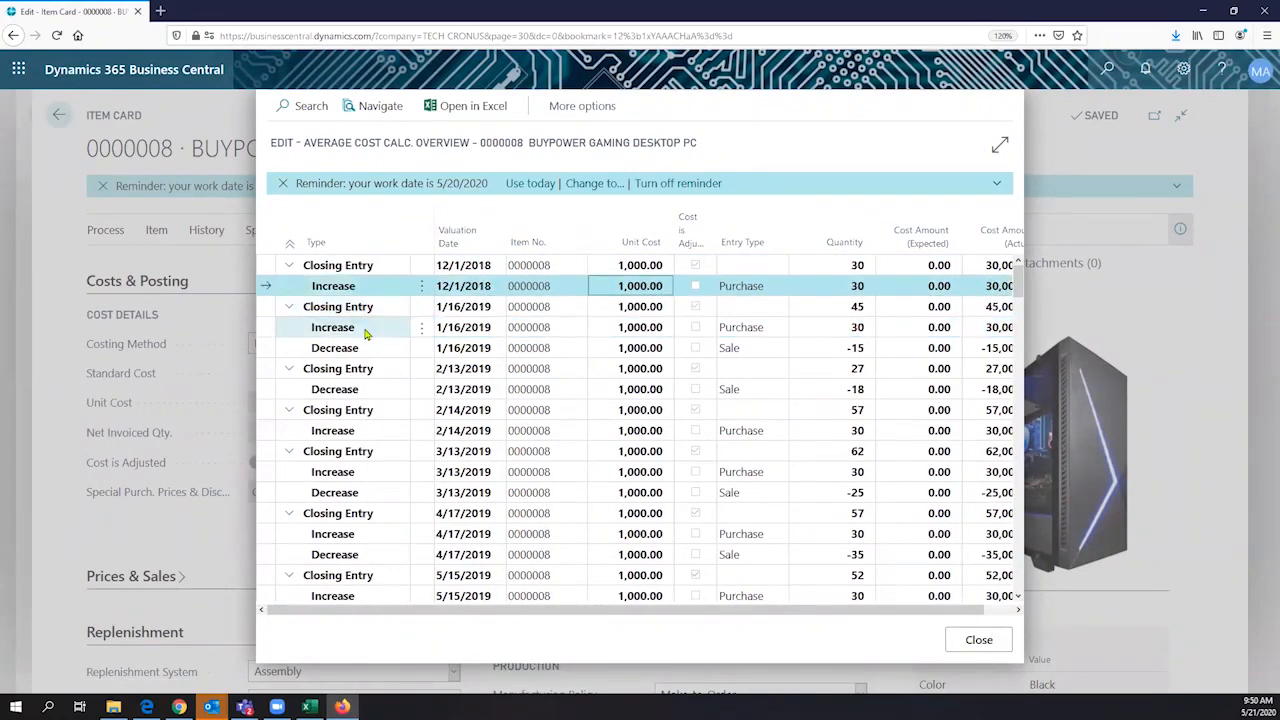
pyautogui.click(366, 331)
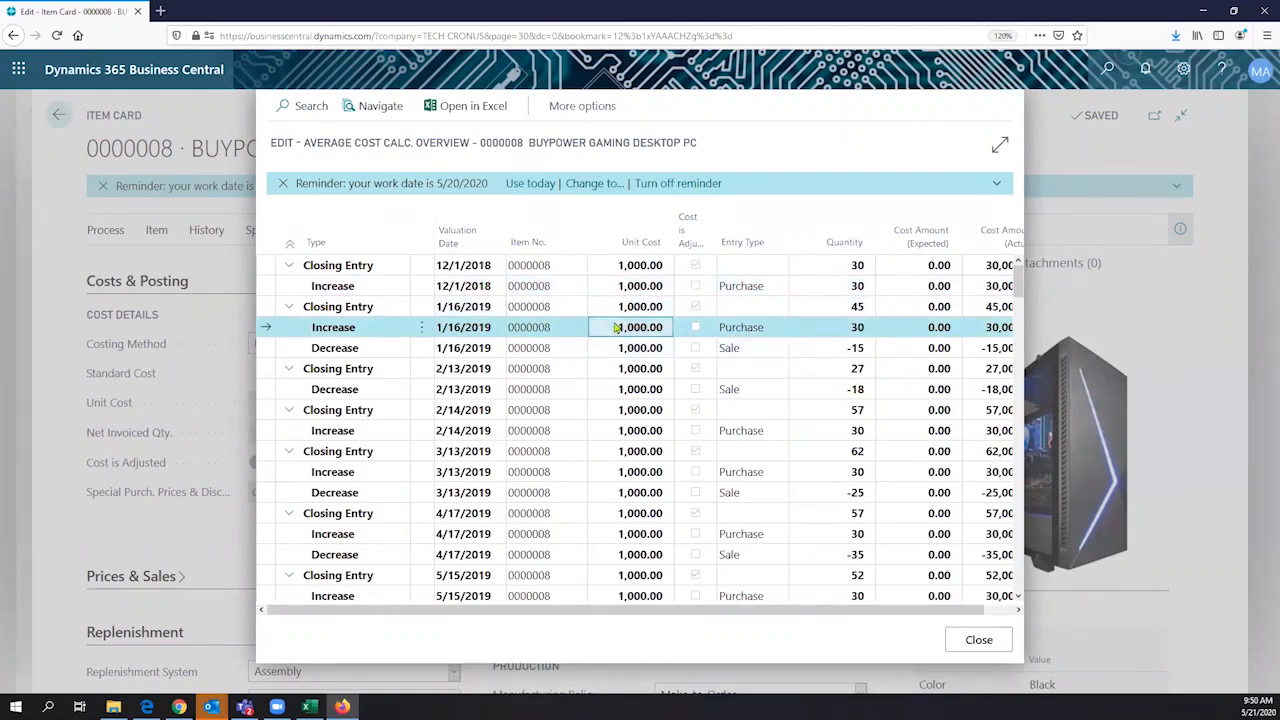
# - Examine the unit costs of the 3/24/2020 assembly output and sale entries in the average cost overview
pyautogui.scroll(-4, 619, 327)
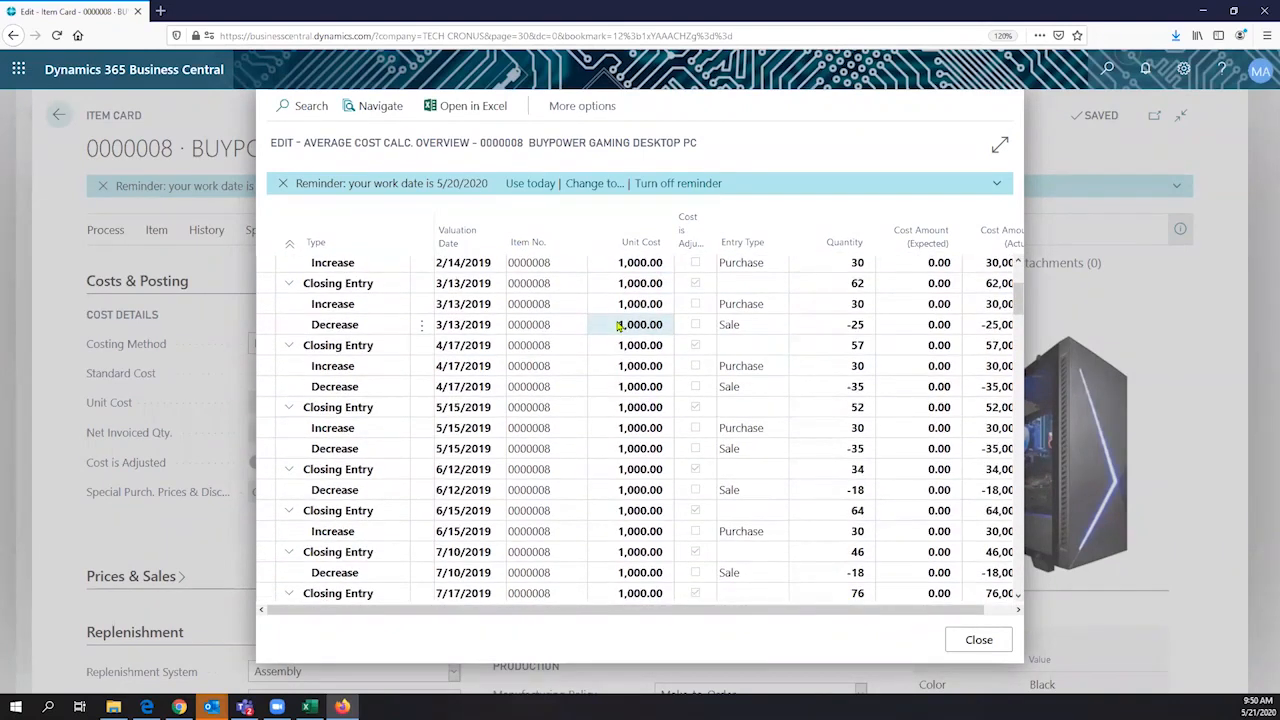
pyautogui.scroll(-18, 619, 327)
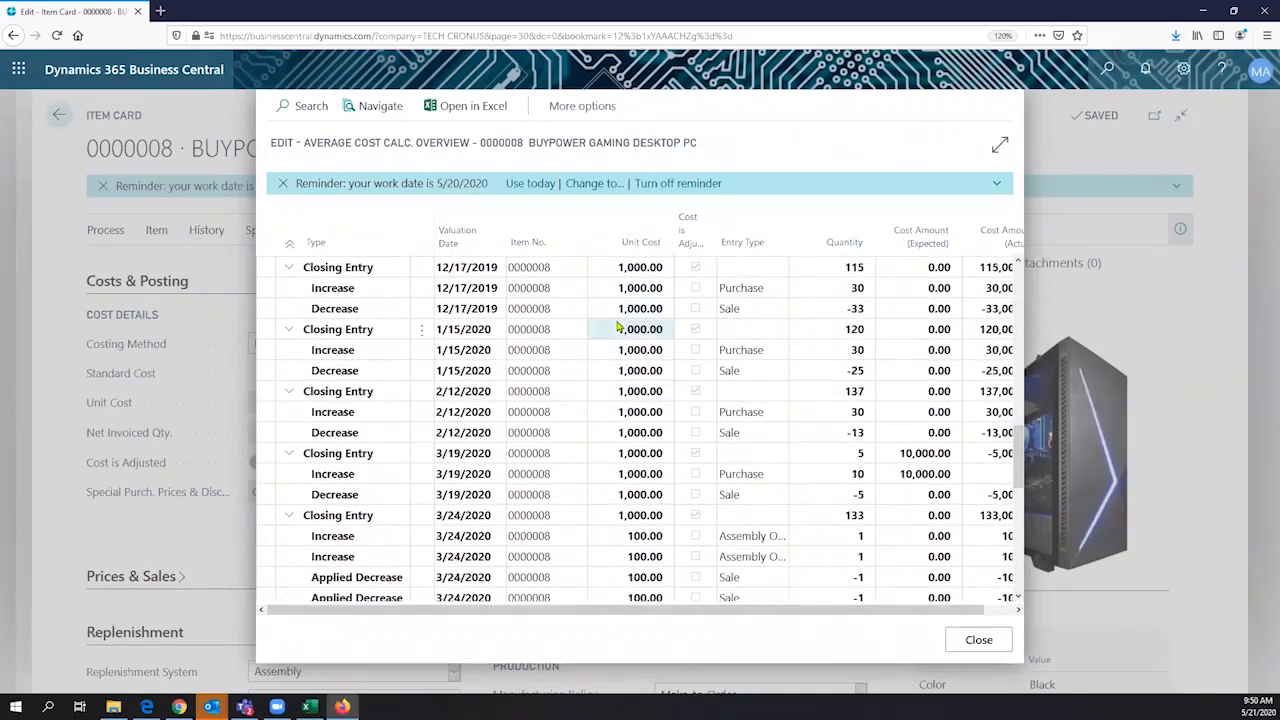
pyautogui.scroll(-4, 619, 327)
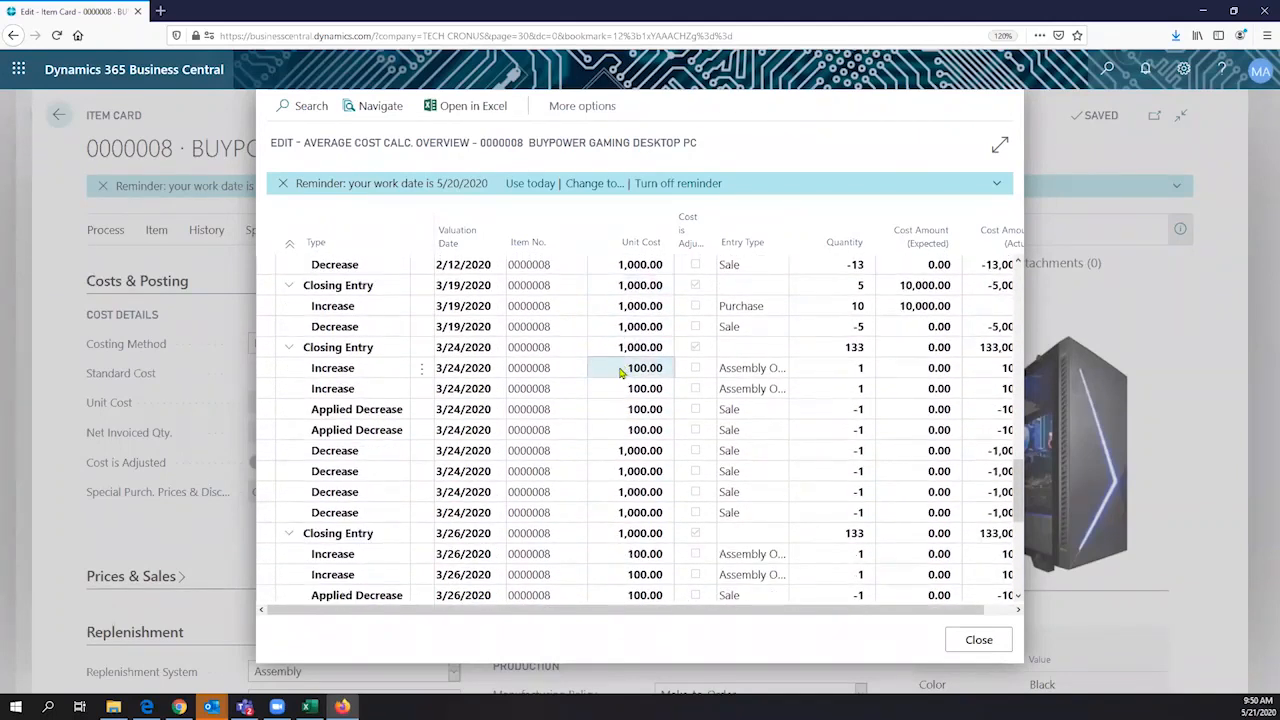
pyautogui.click(620, 372)
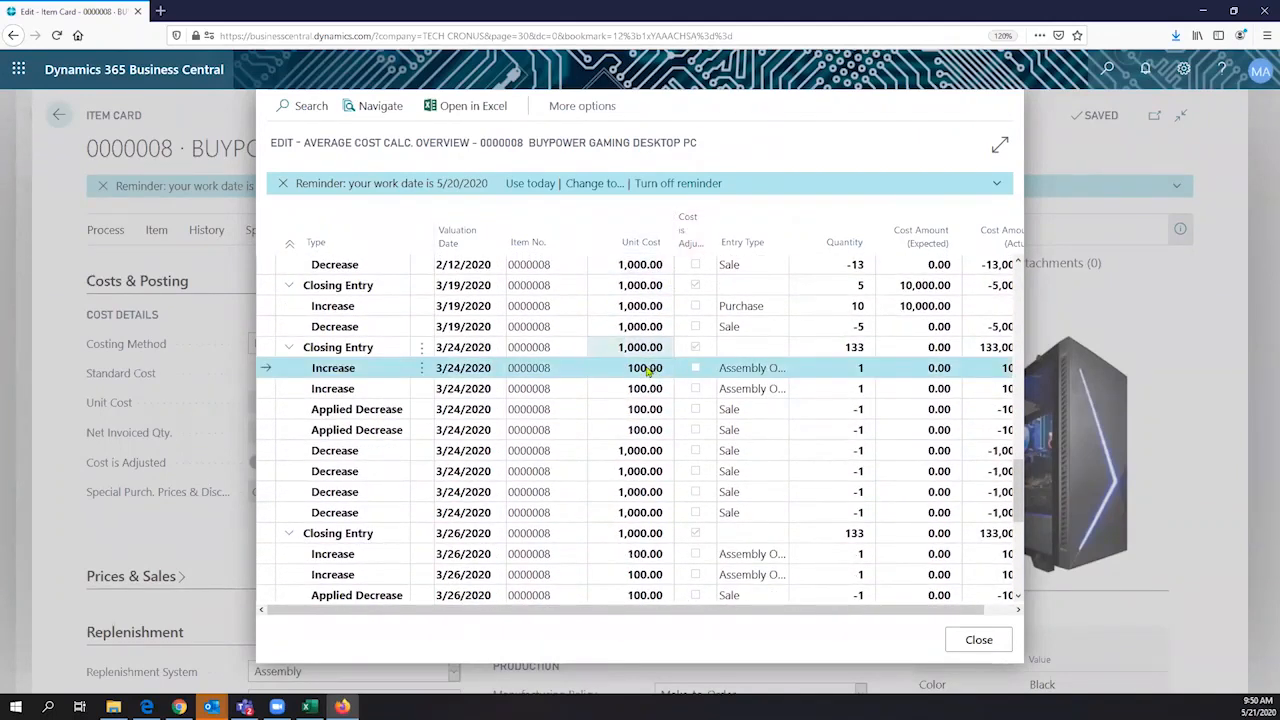
pyautogui.click(638, 387)
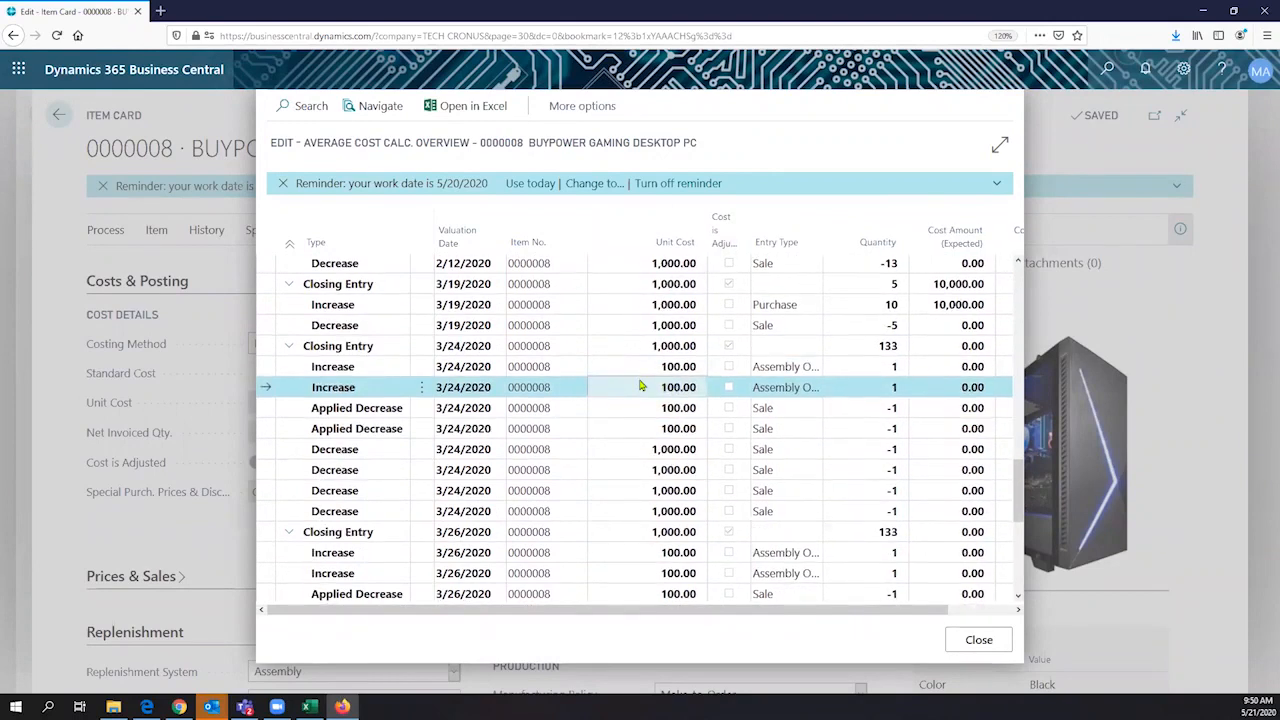
pyautogui.scroll(-6, 640, 386)
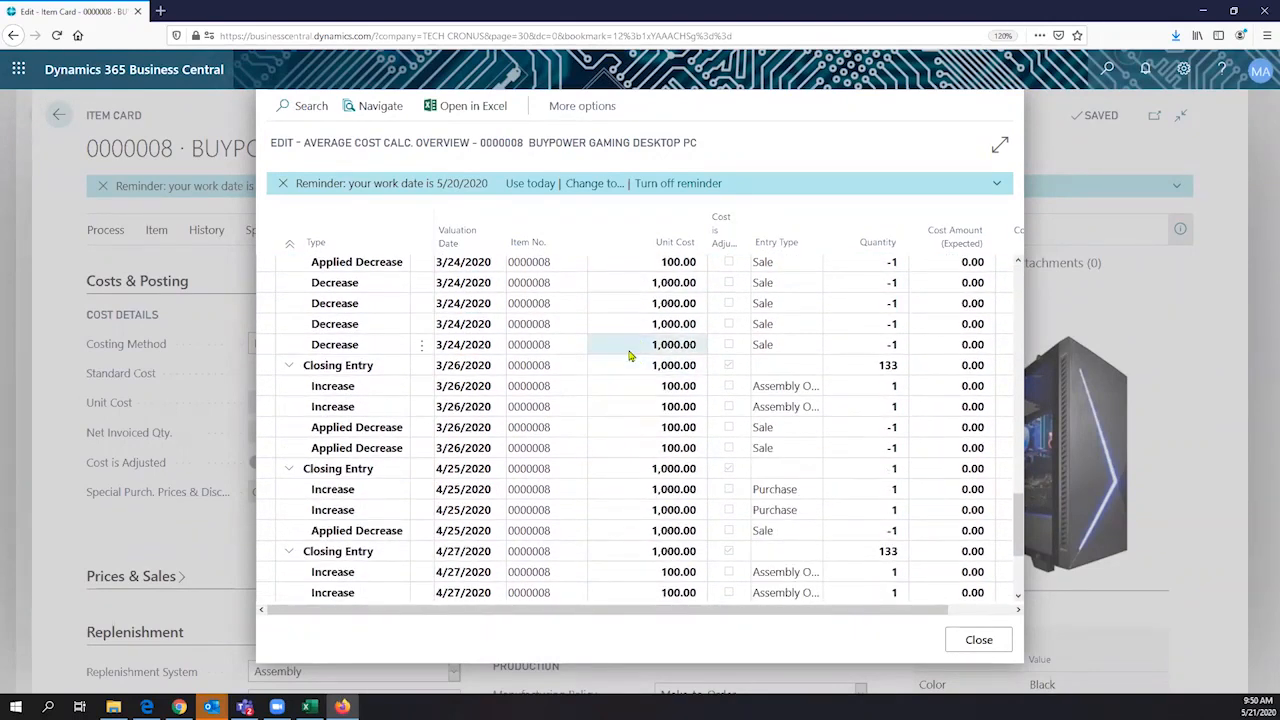
pyautogui.click(630, 350)
pyautogui.scroll(3, 630, 355)
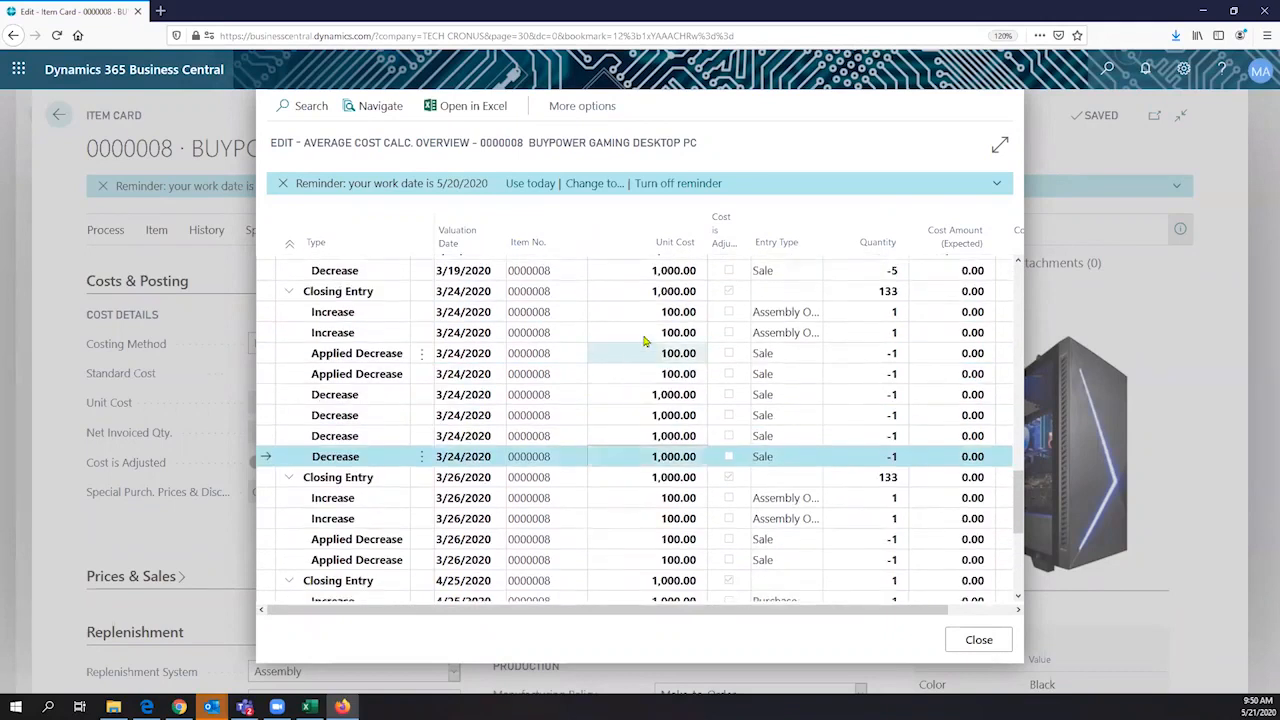
pyautogui.click(658, 318)
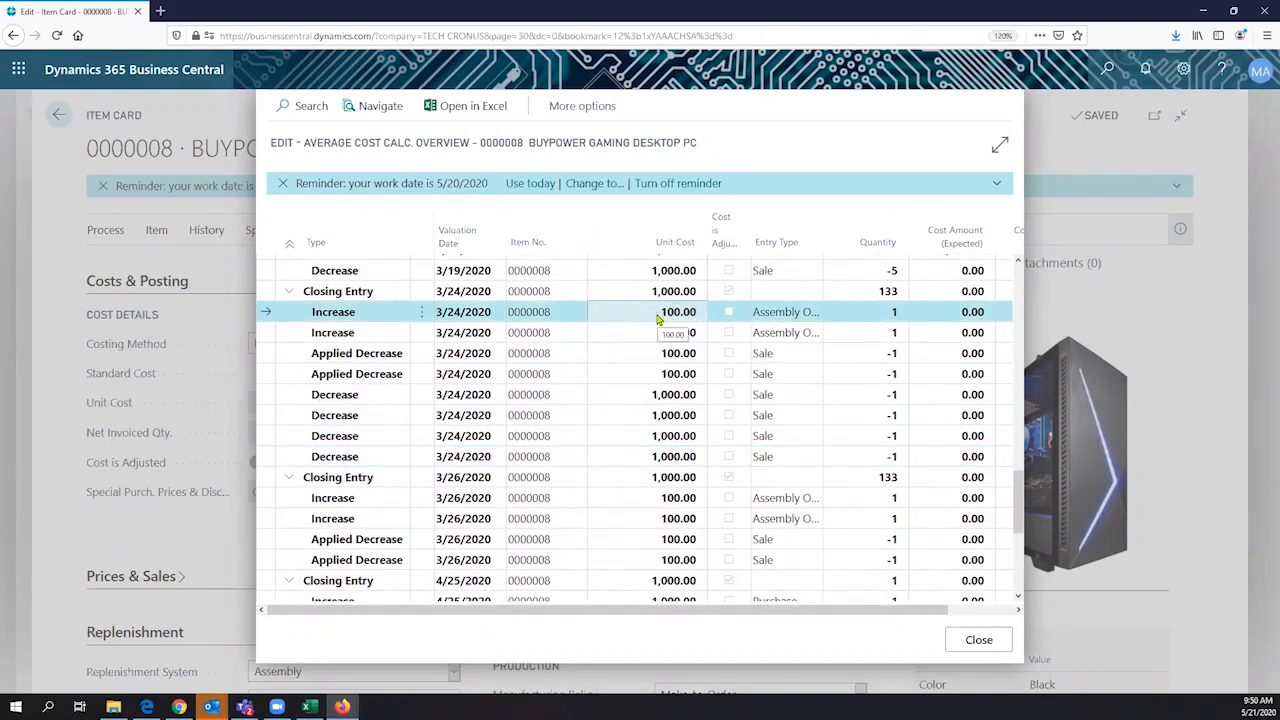
# - Review the average cost entries through 5/20/2020, close the overview and return to the item's Standard Cost
pyautogui.scroll(-3, 658, 318)
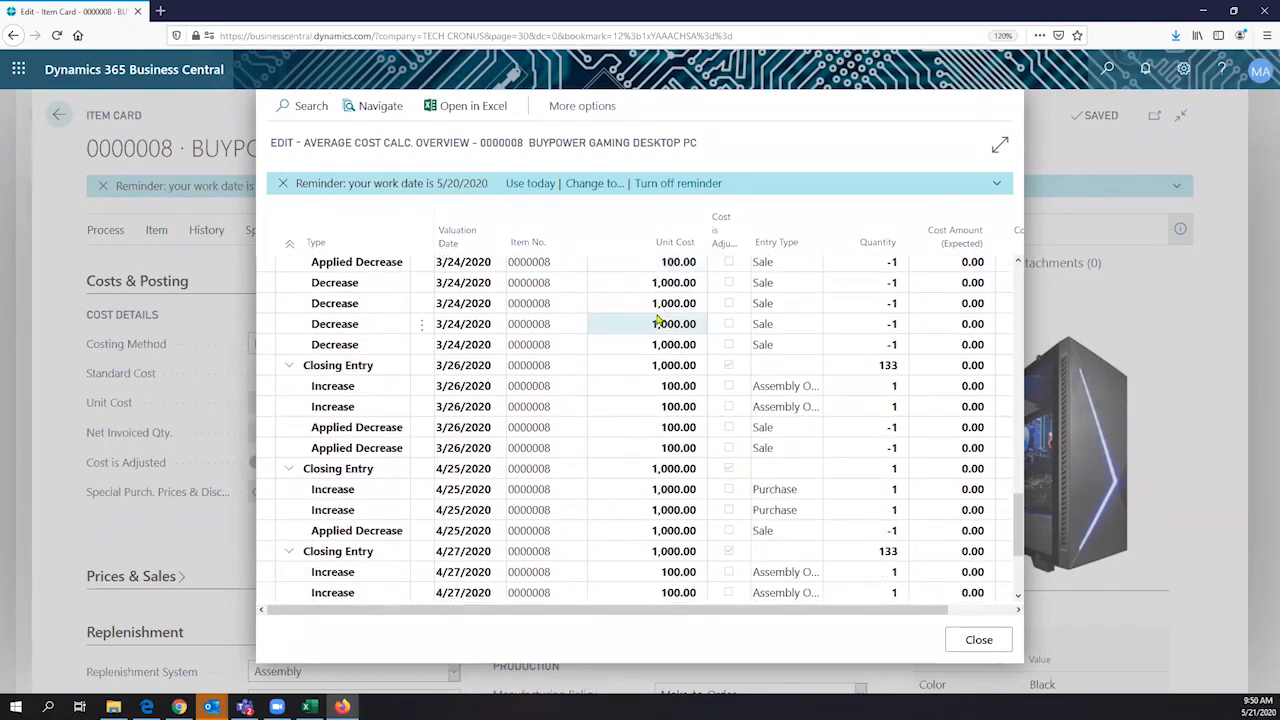
pyautogui.scroll(-3, 658, 318)
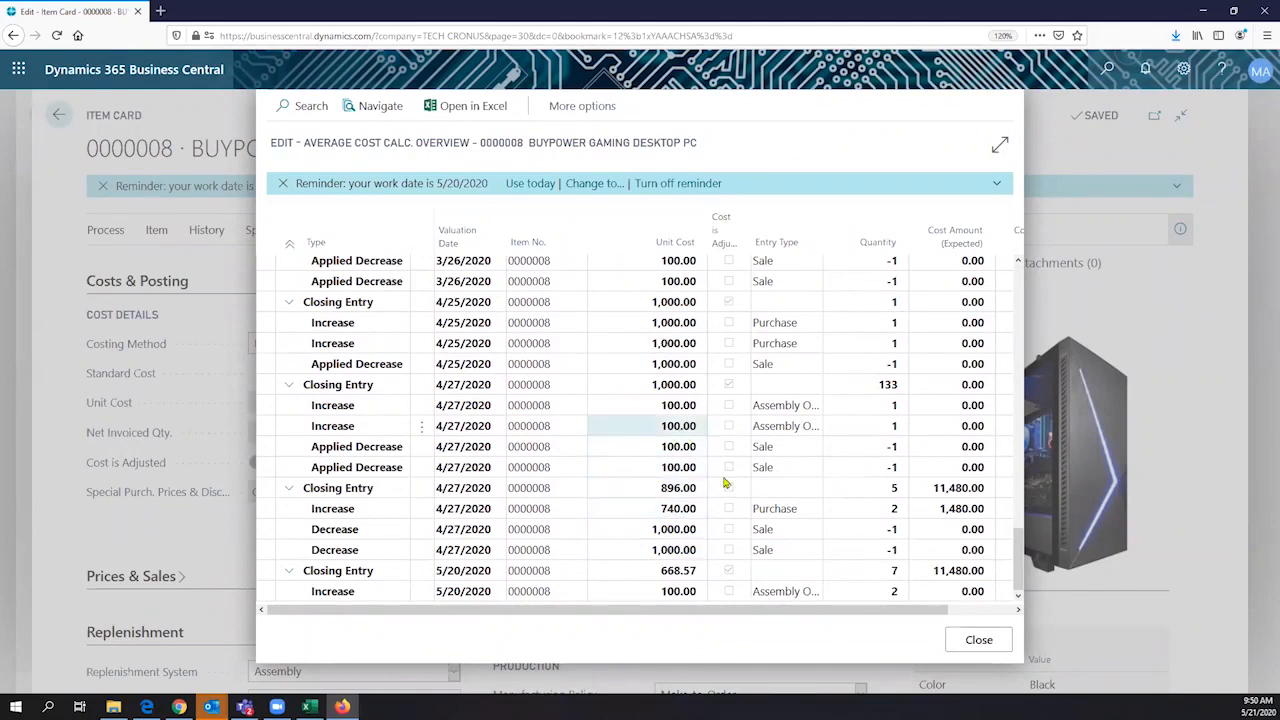
pyautogui.press('Escape')
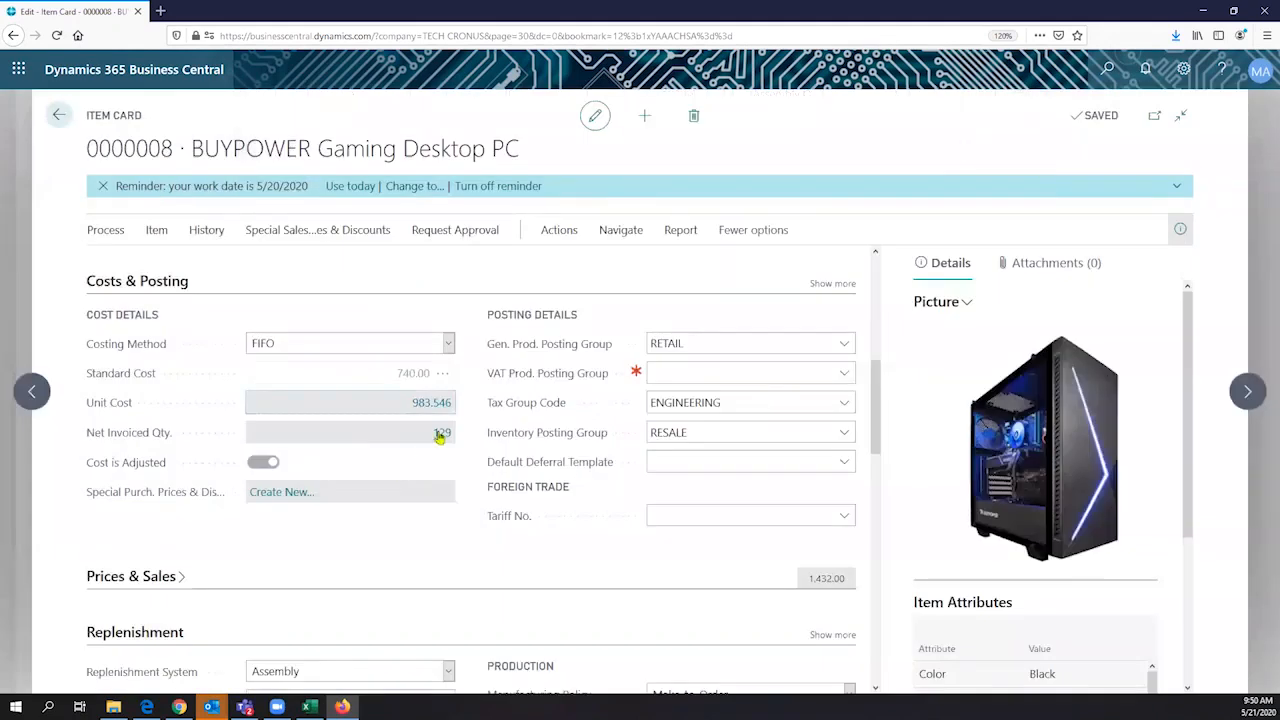
pyautogui.click(433, 373)
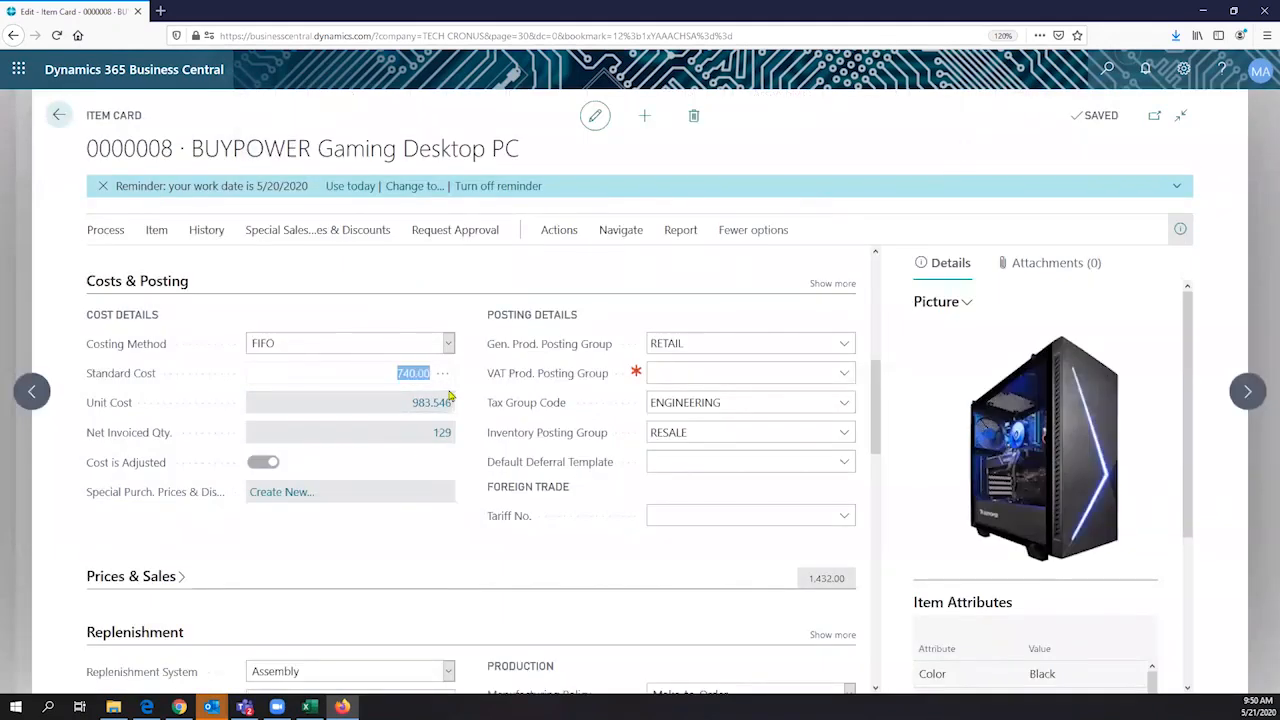
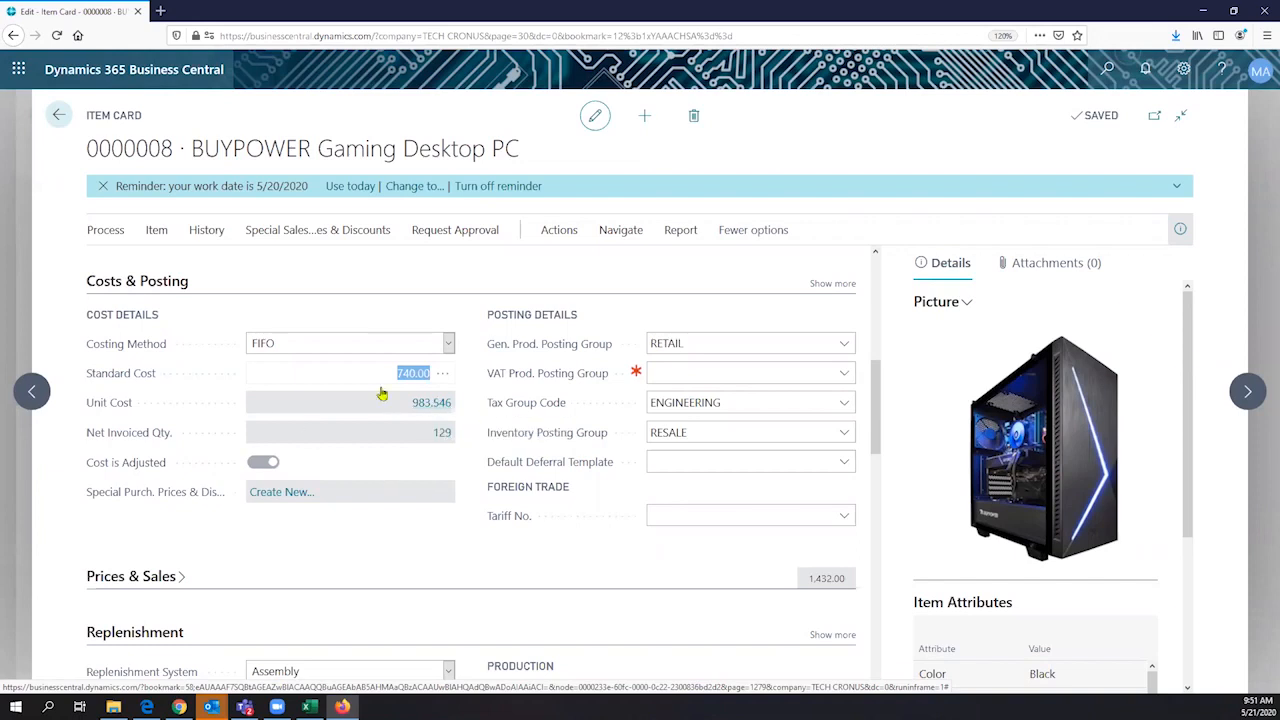
# - Leave the item card and open the Sales Orders list by searching for "Sales order"
pyautogui.click(57, 118)
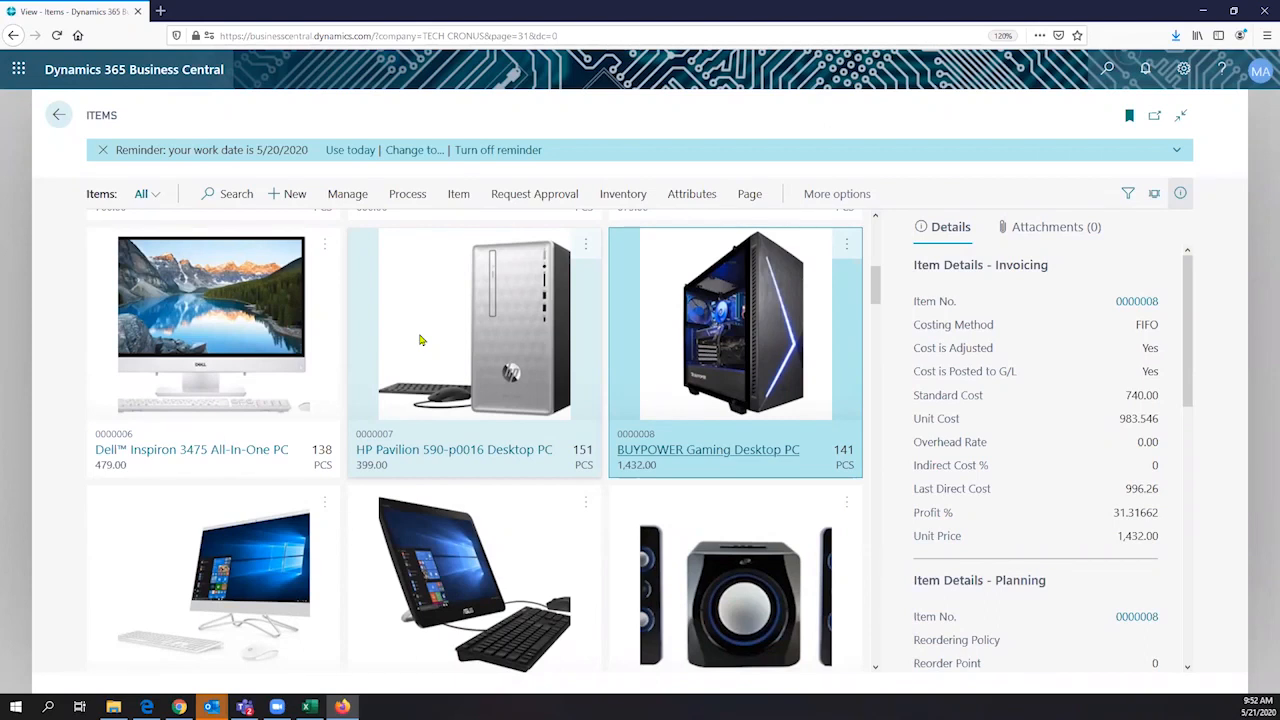
pyautogui.click(1110, 70)
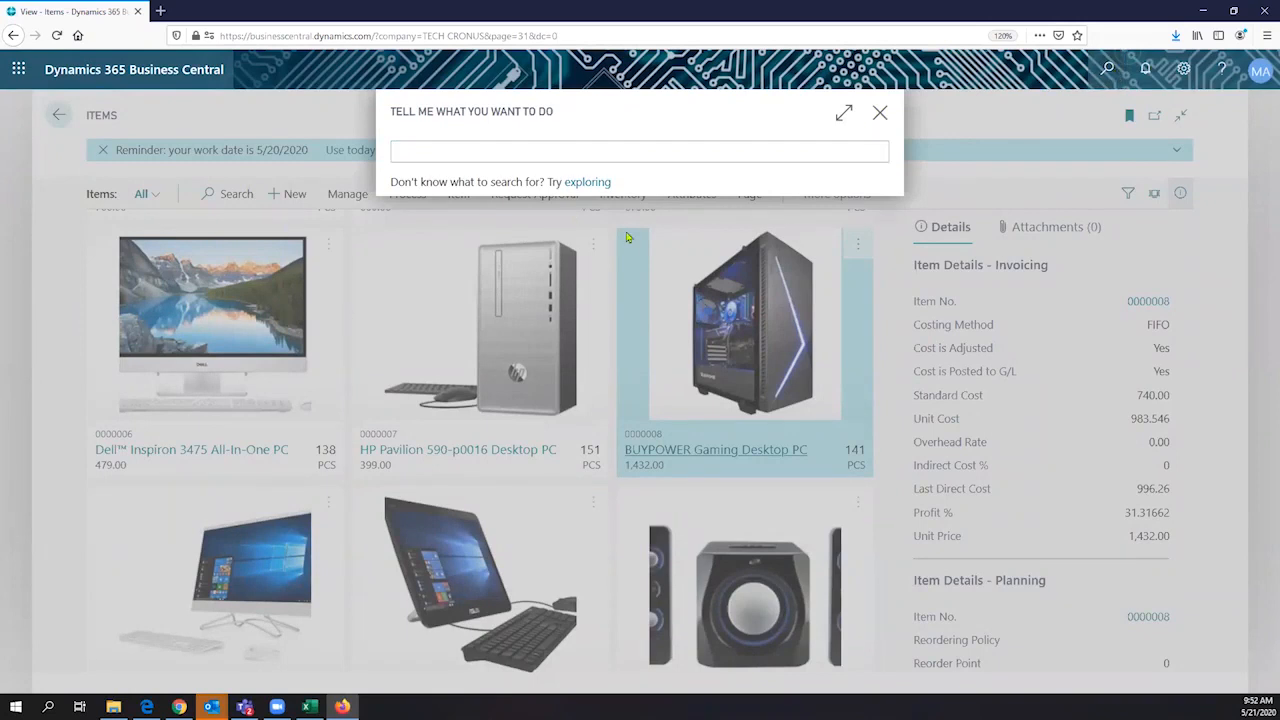
pyautogui.click(879, 113)
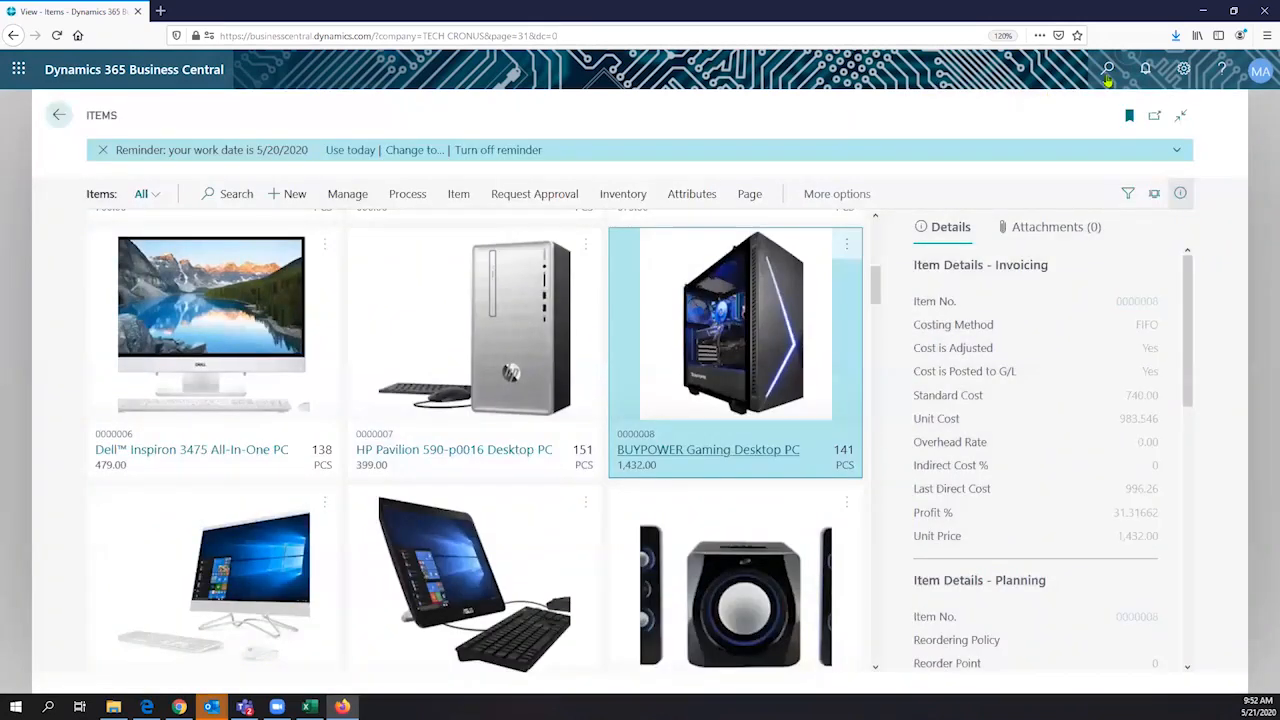
pyautogui.click(1107, 68)
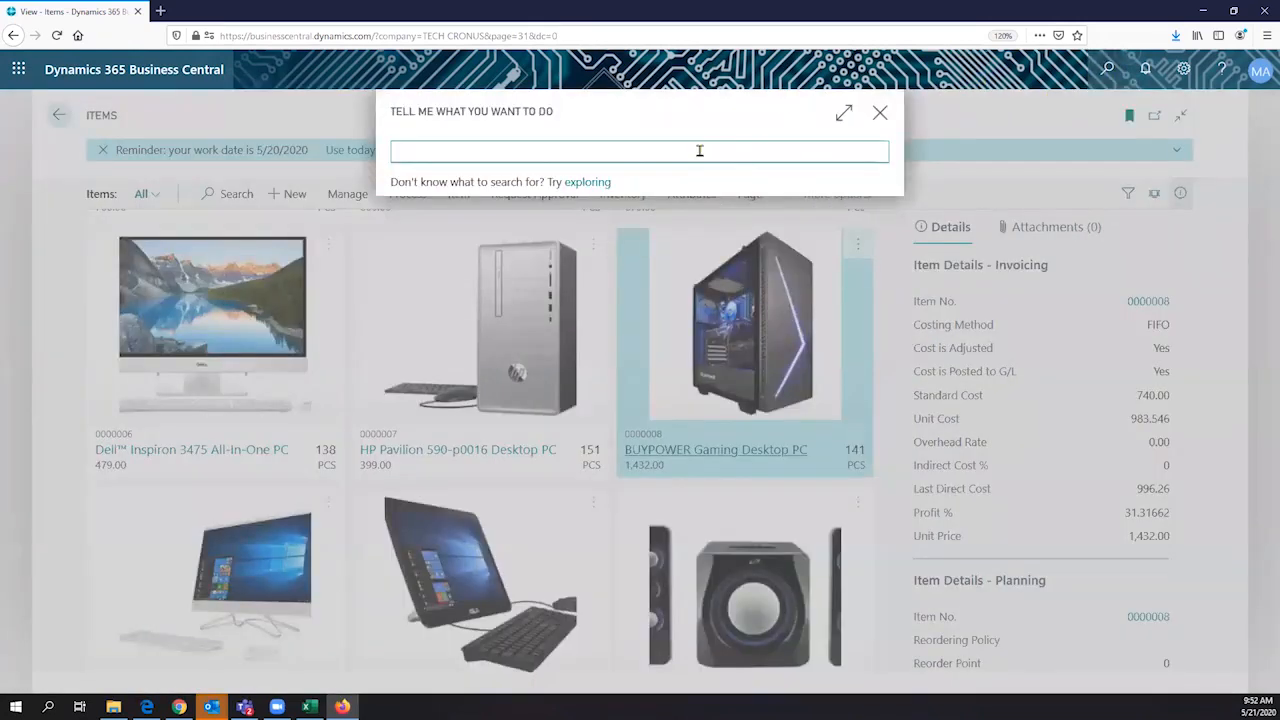
pyautogui.write('Sales order')
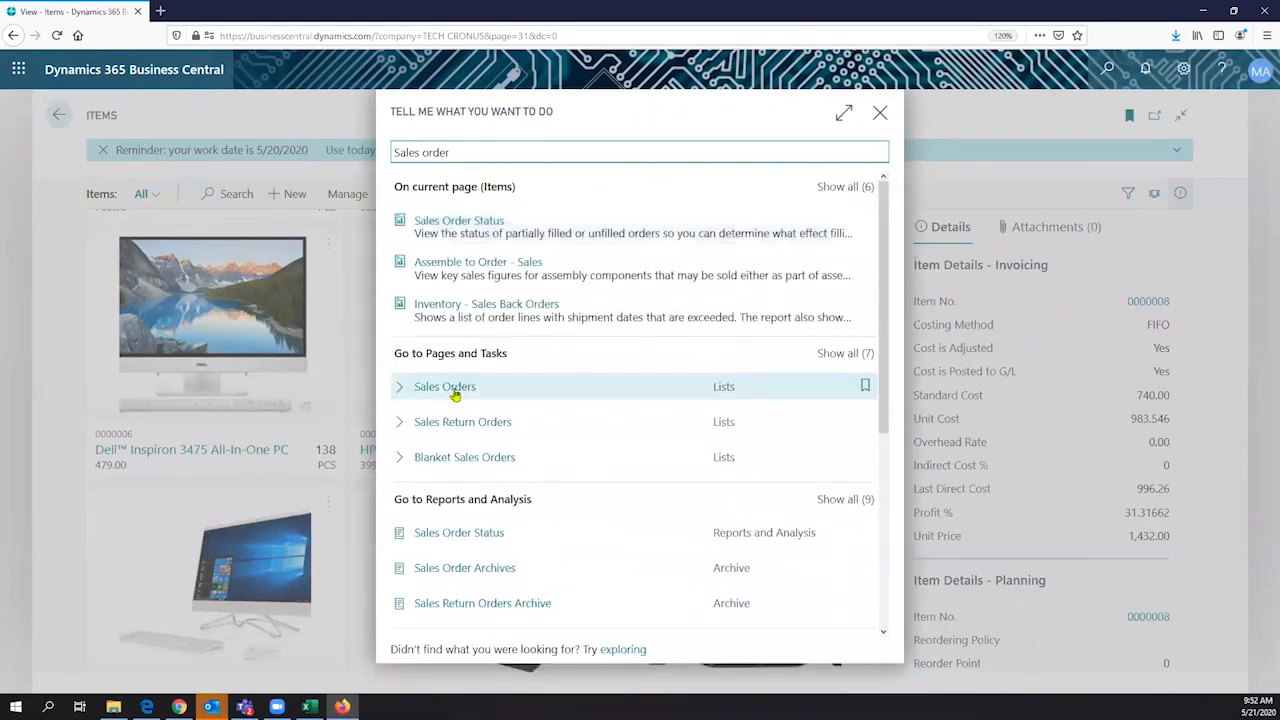
pyautogui.click(453, 390)
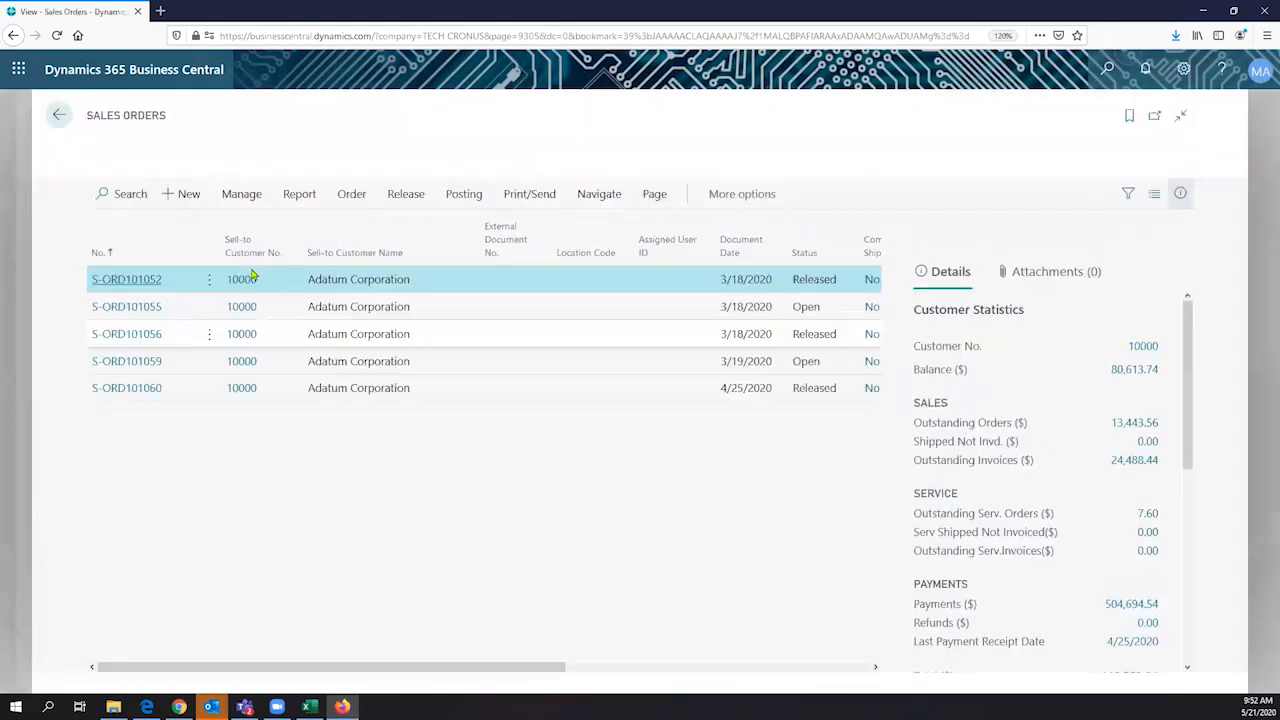
# - Create a new sales order for the customer Adatum Corporation
pyautogui.click(183, 197)
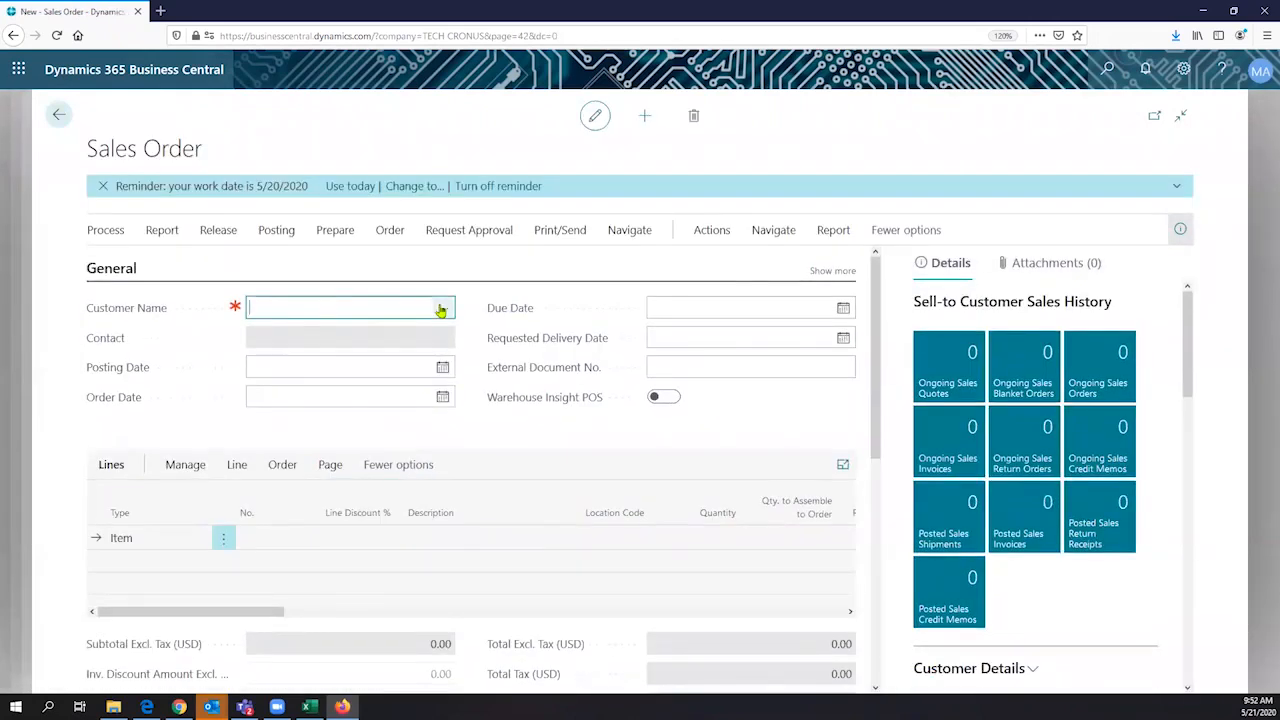
pyautogui.click(440, 310)
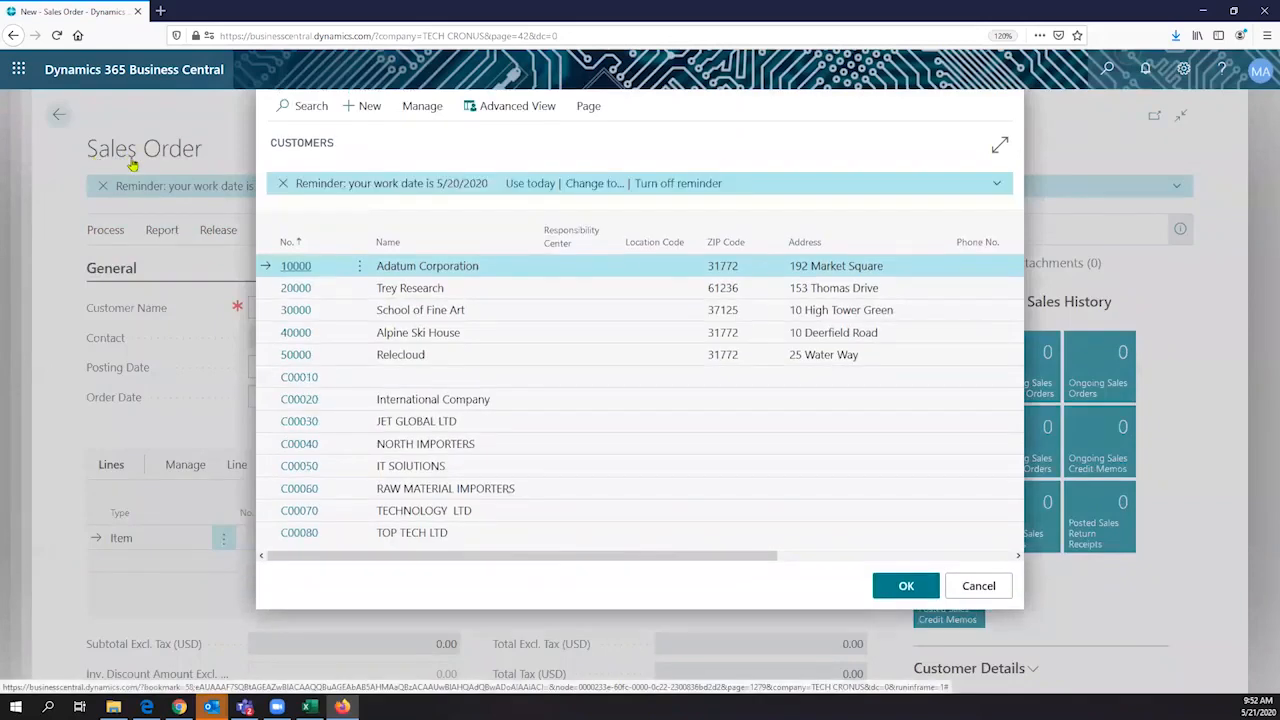
pyautogui.click(430, 273)
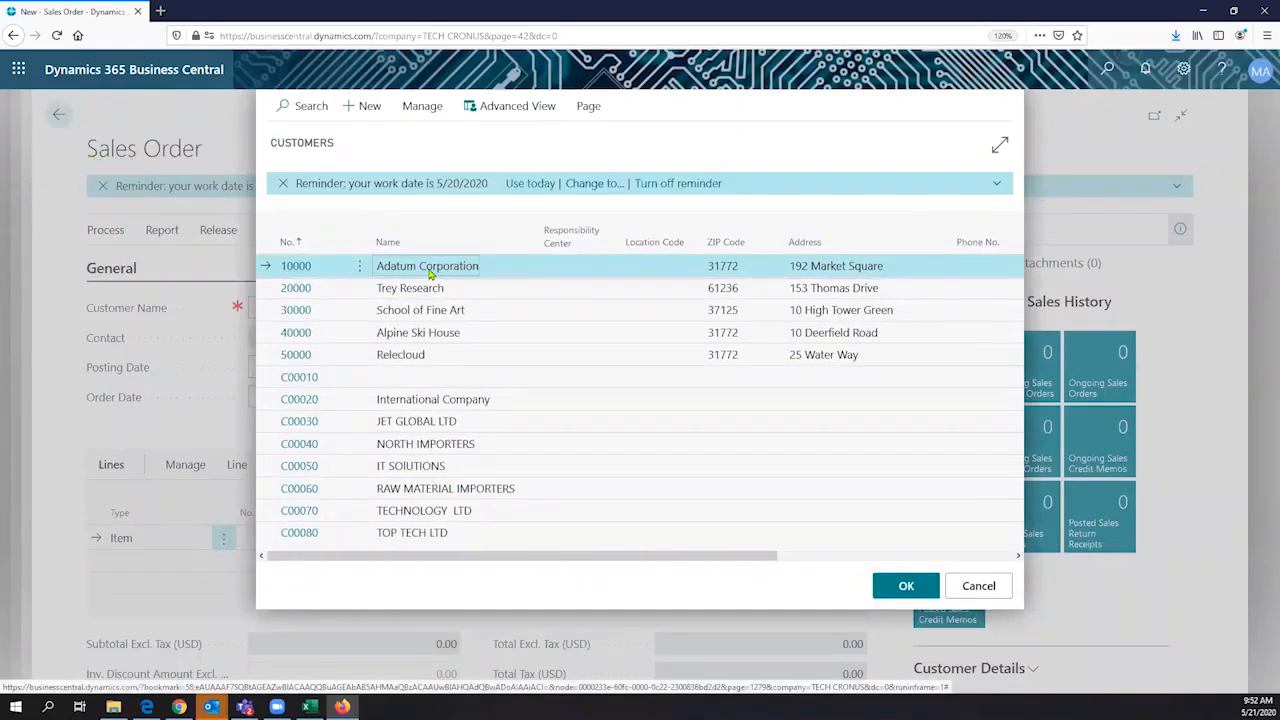
pyautogui.click(900, 587)
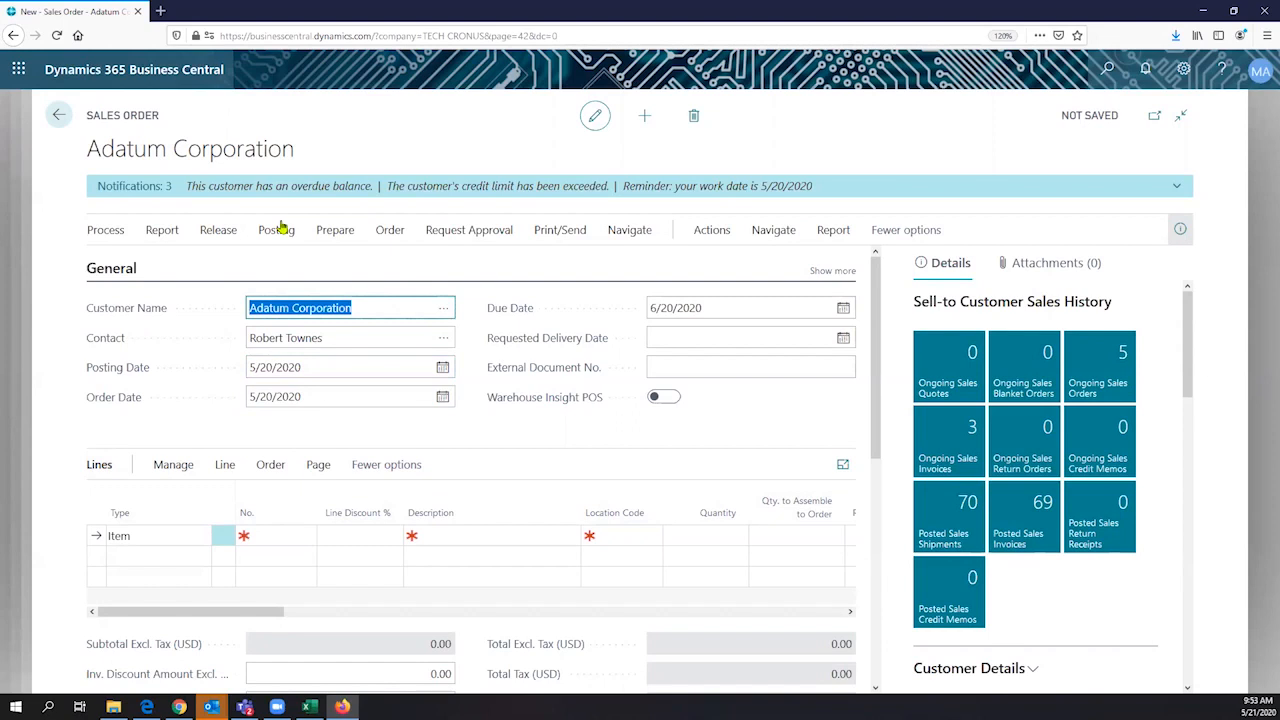
# - Add item 0000034, DELL ALL IN ONE COMPUTER III 8GB, to the order's first line and check its full description
pyautogui.click(300, 537)
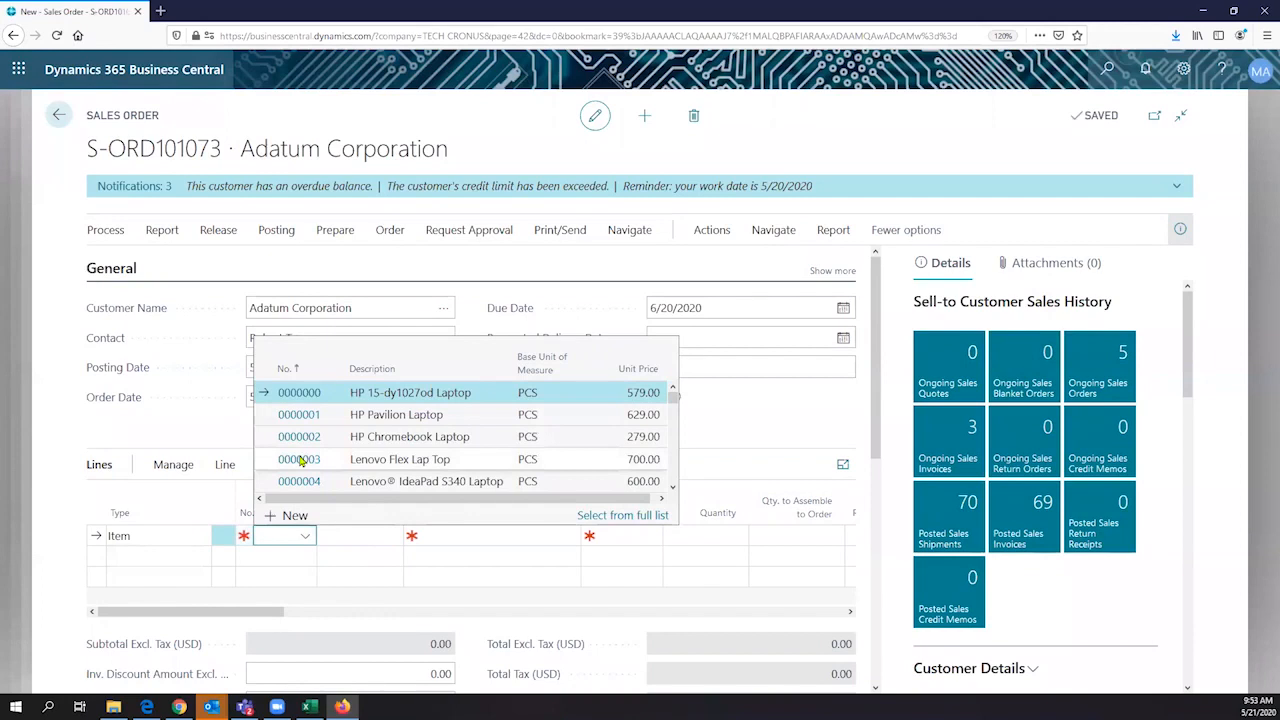
pyautogui.scroll(-5, 330, 452)
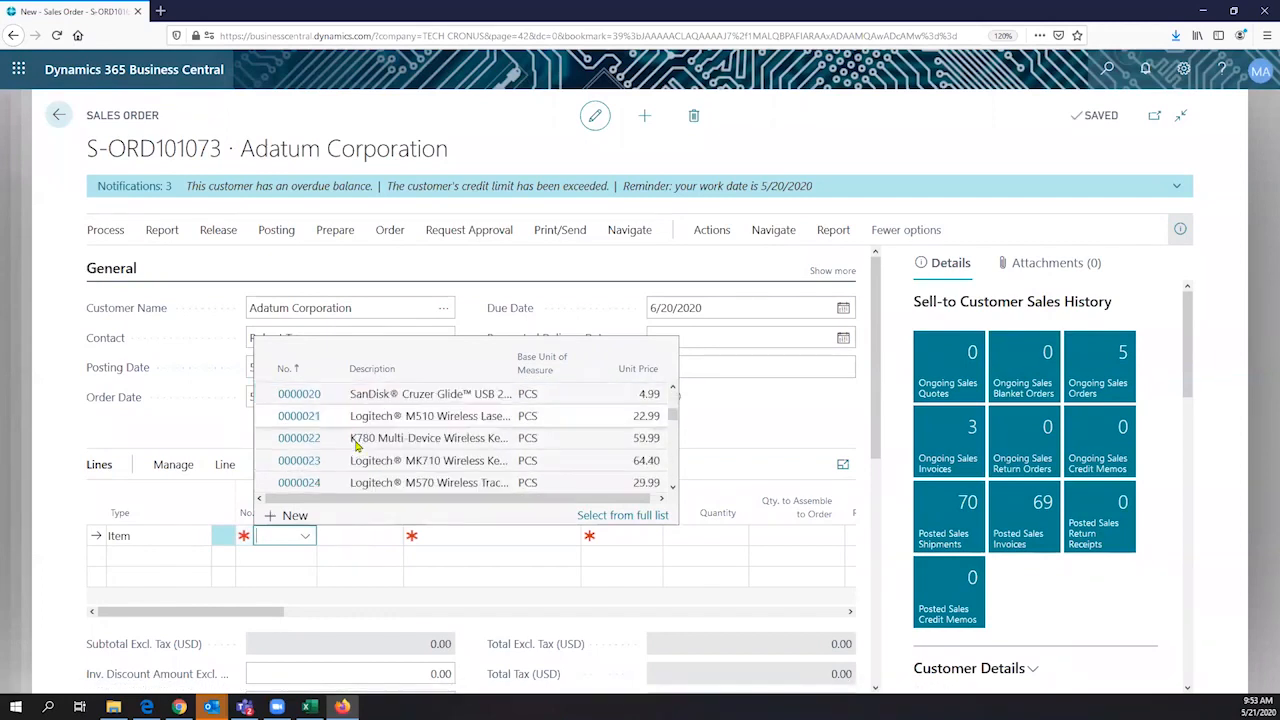
pyautogui.scroll(-3, 356, 447)
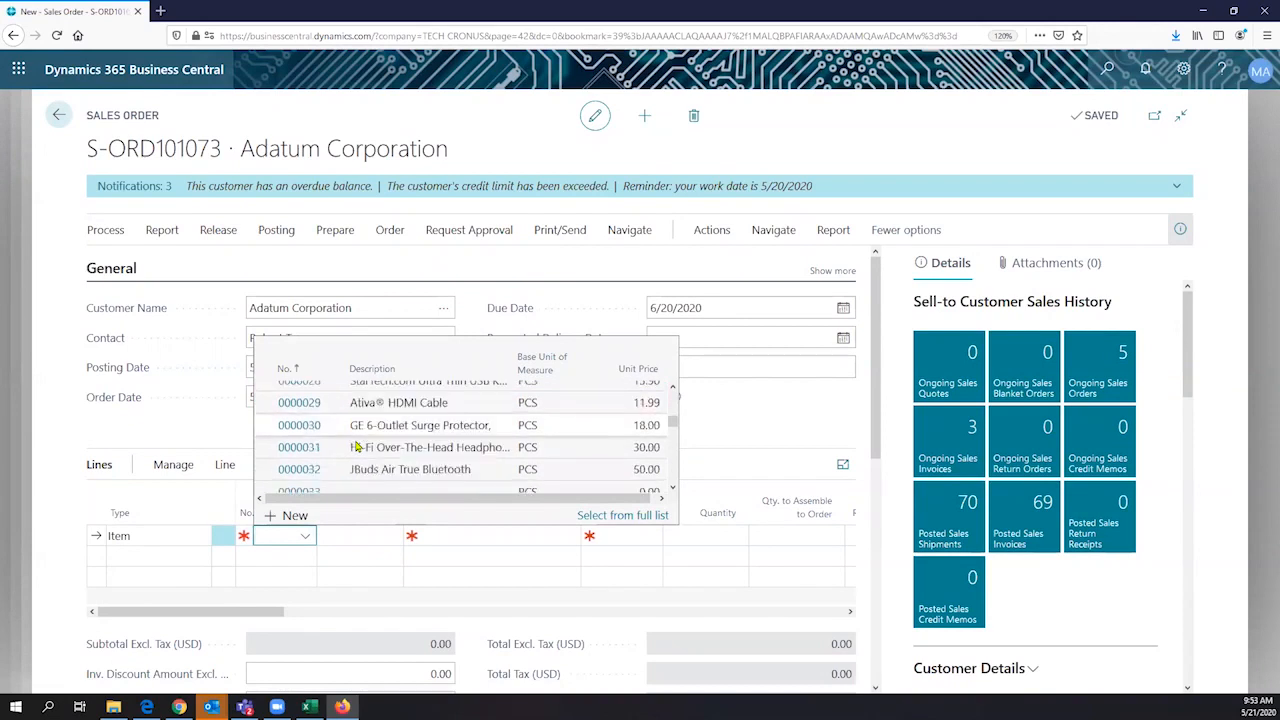
pyautogui.scroll(-2, 365, 465)
pyautogui.click(374, 480)
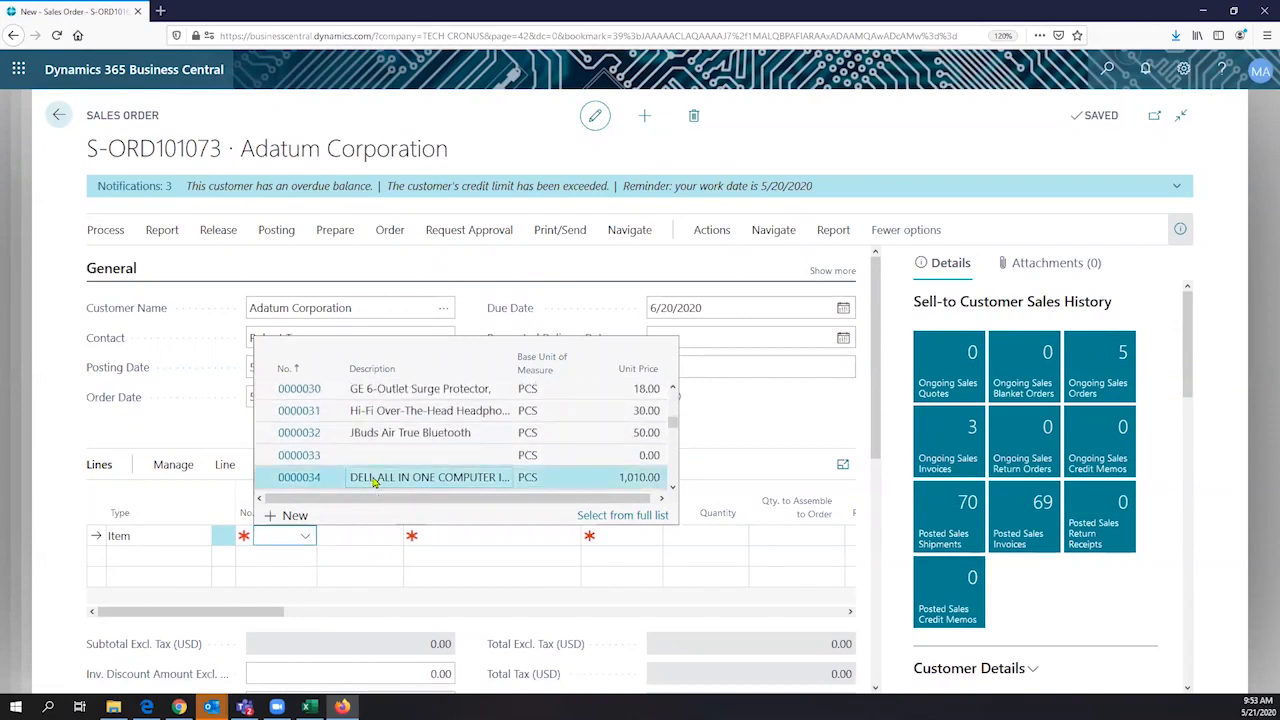
pyautogui.click(374, 481)
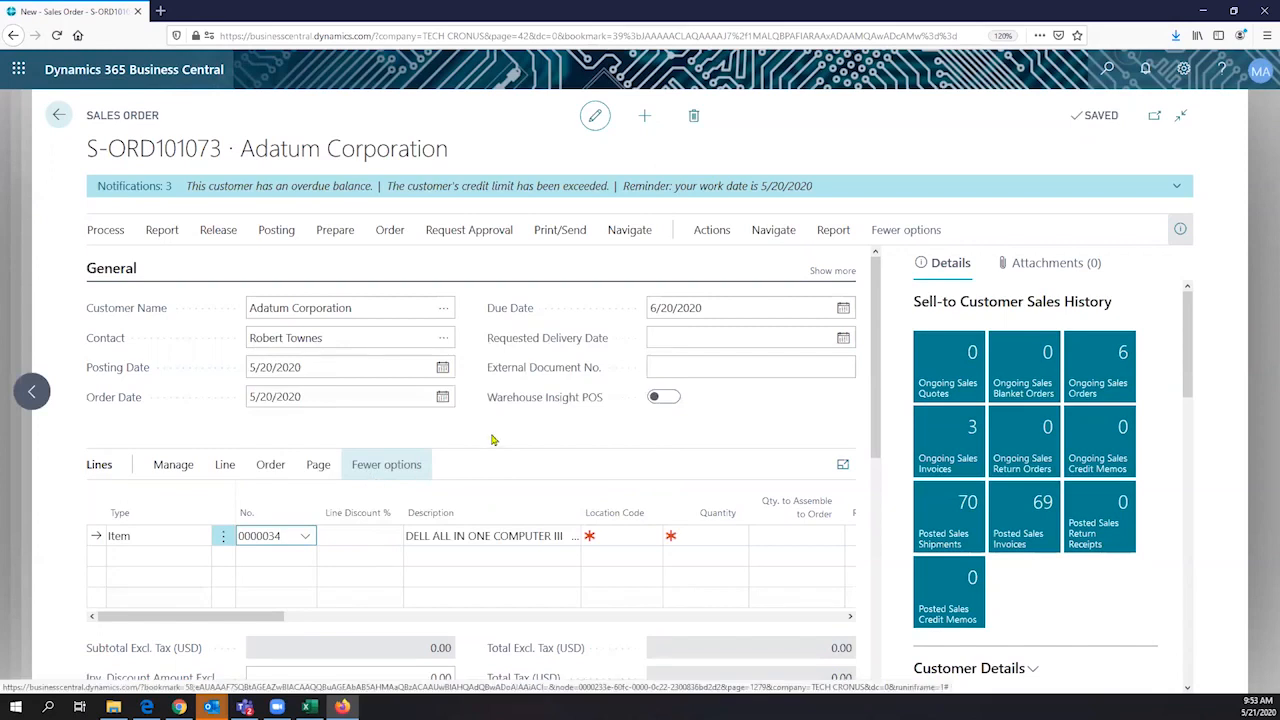
pyautogui.click(477, 537)
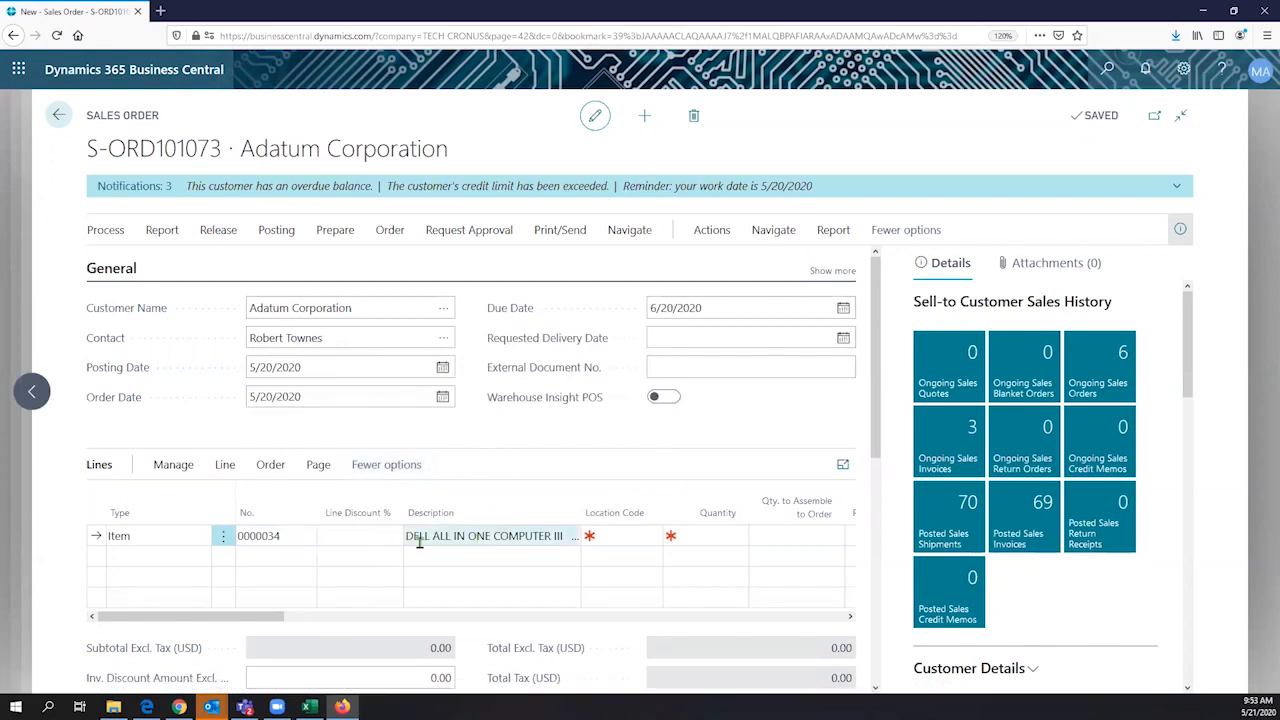
pyautogui.click(463, 549)
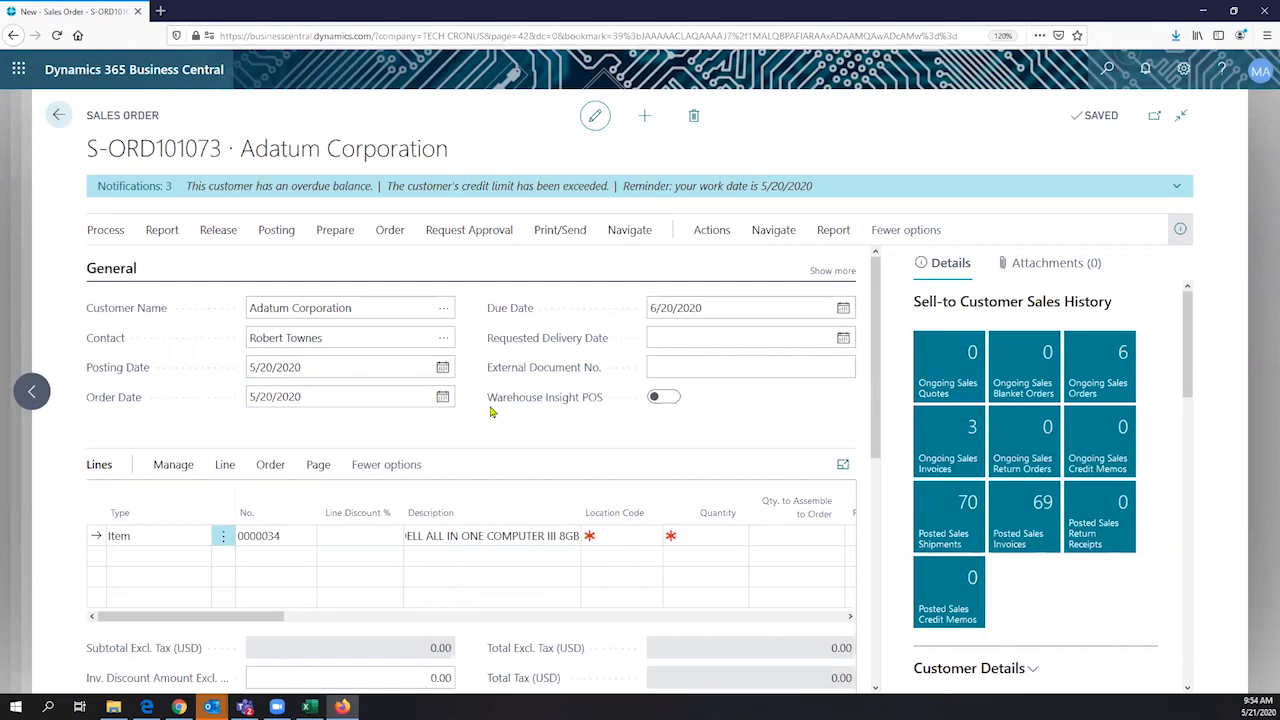
pyautogui.click(492, 535)
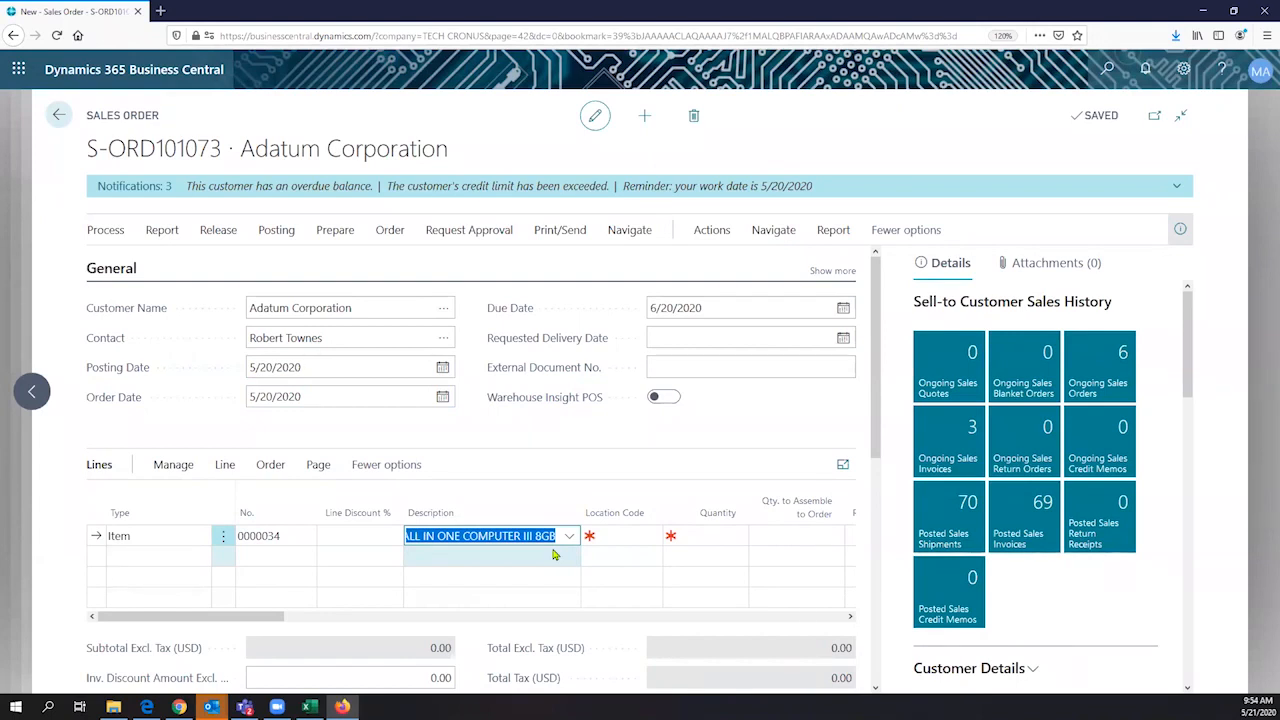
# - Set the computer line's location to MAIN and its quantity to 2, then check its Qty. to Assemble to Order
pyautogui.click(617, 537)
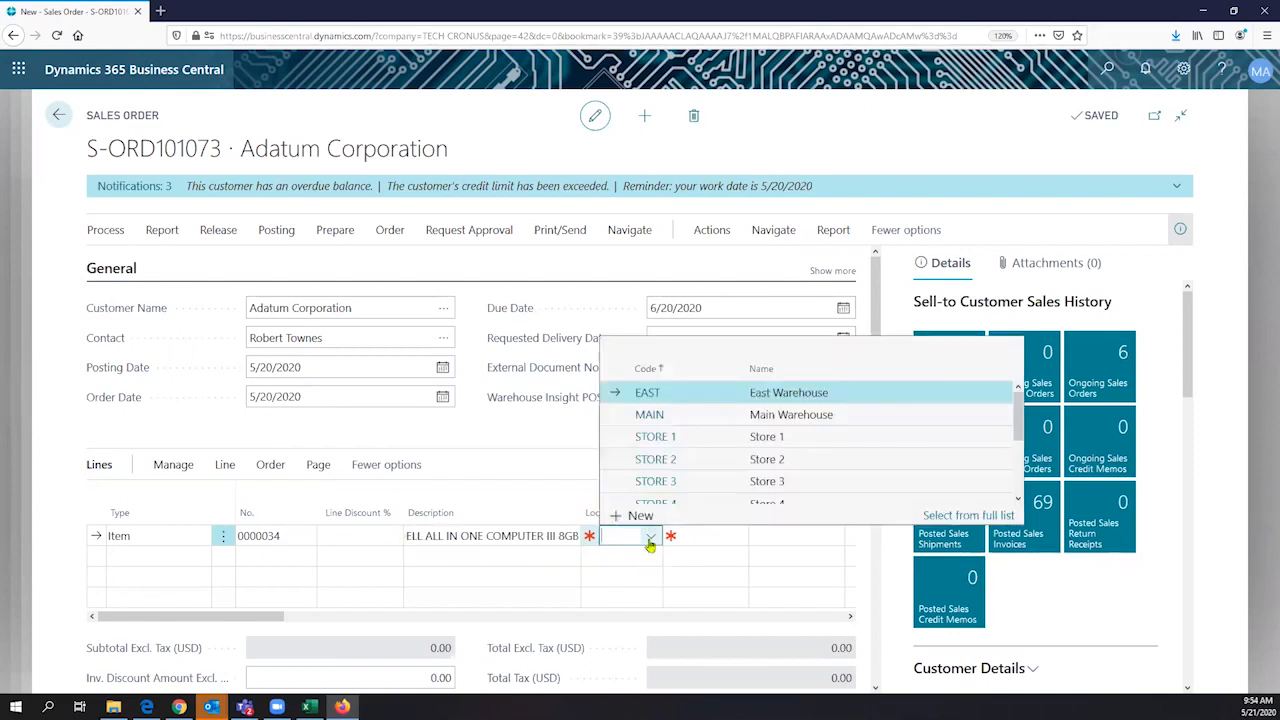
pyautogui.click(717, 415)
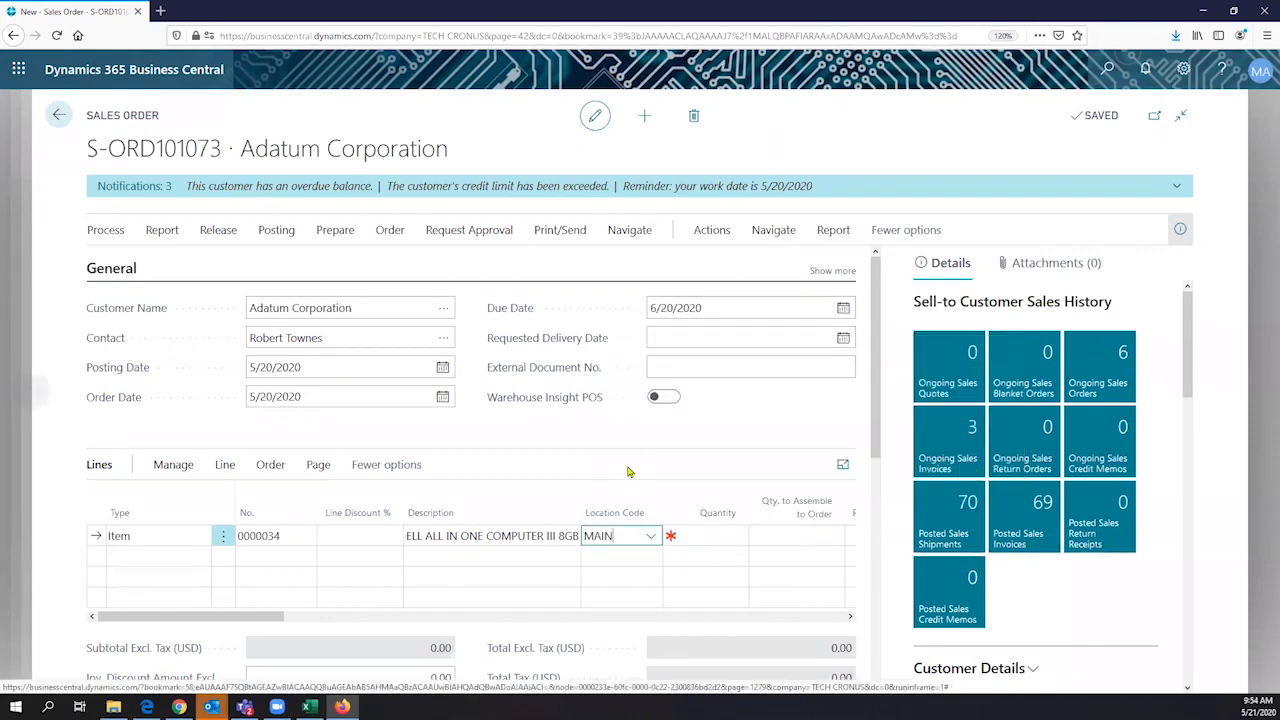
pyautogui.click(722, 534)
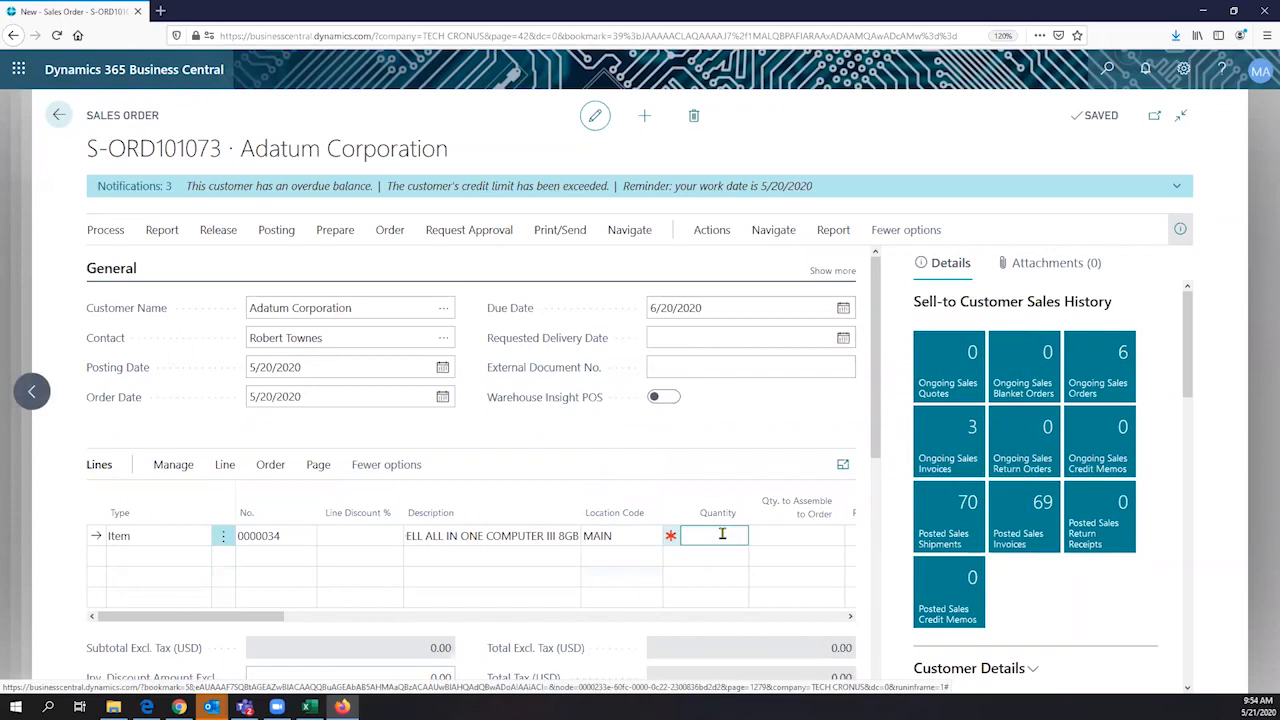
pyautogui.write('2')
pyautogui.tripleClick(167, 118)
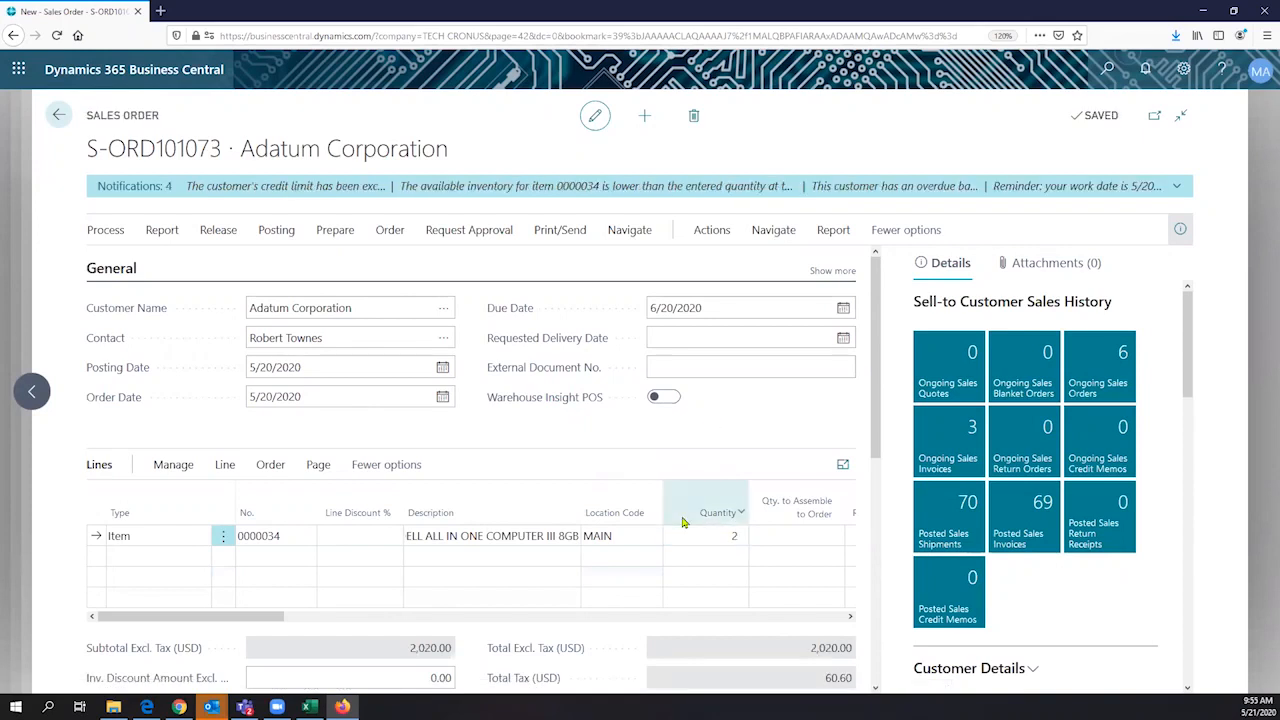
pyautogui.click(774, 533)
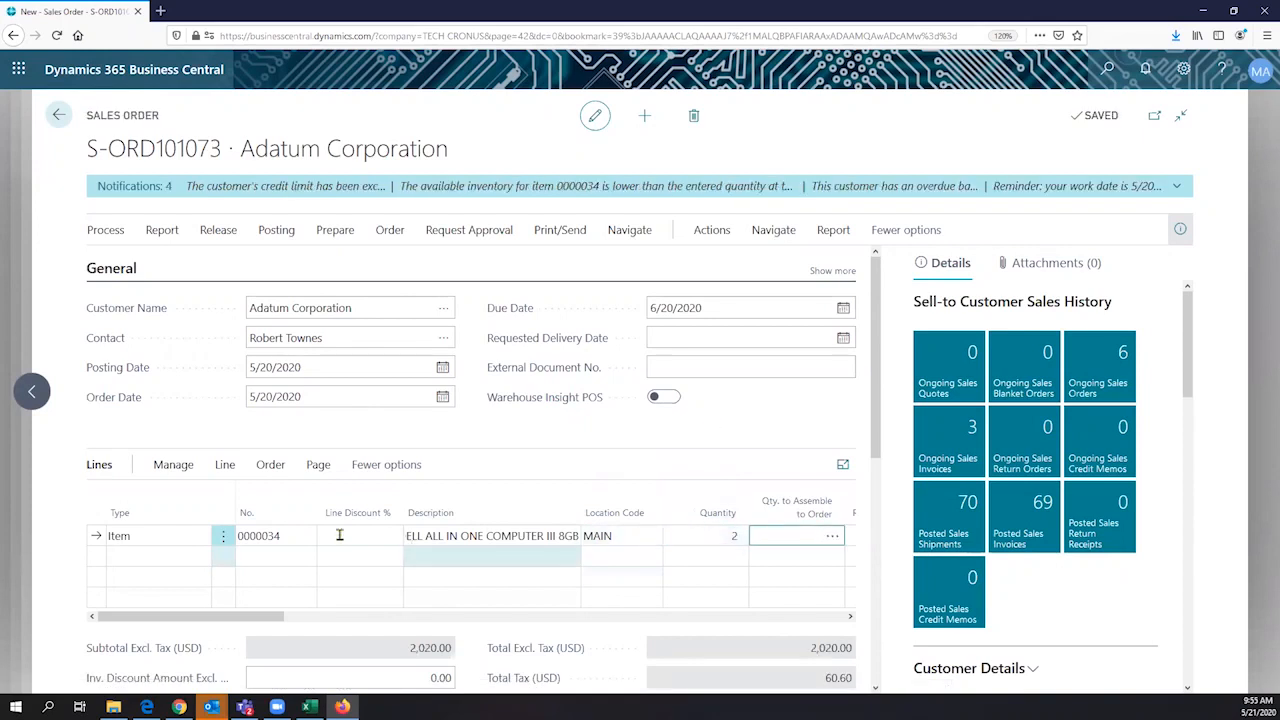
# - Open the item card for 0000034 from the order line, check its Assembly Policy under Replenishment, and return to the order
pyautogui.click(286, 535)
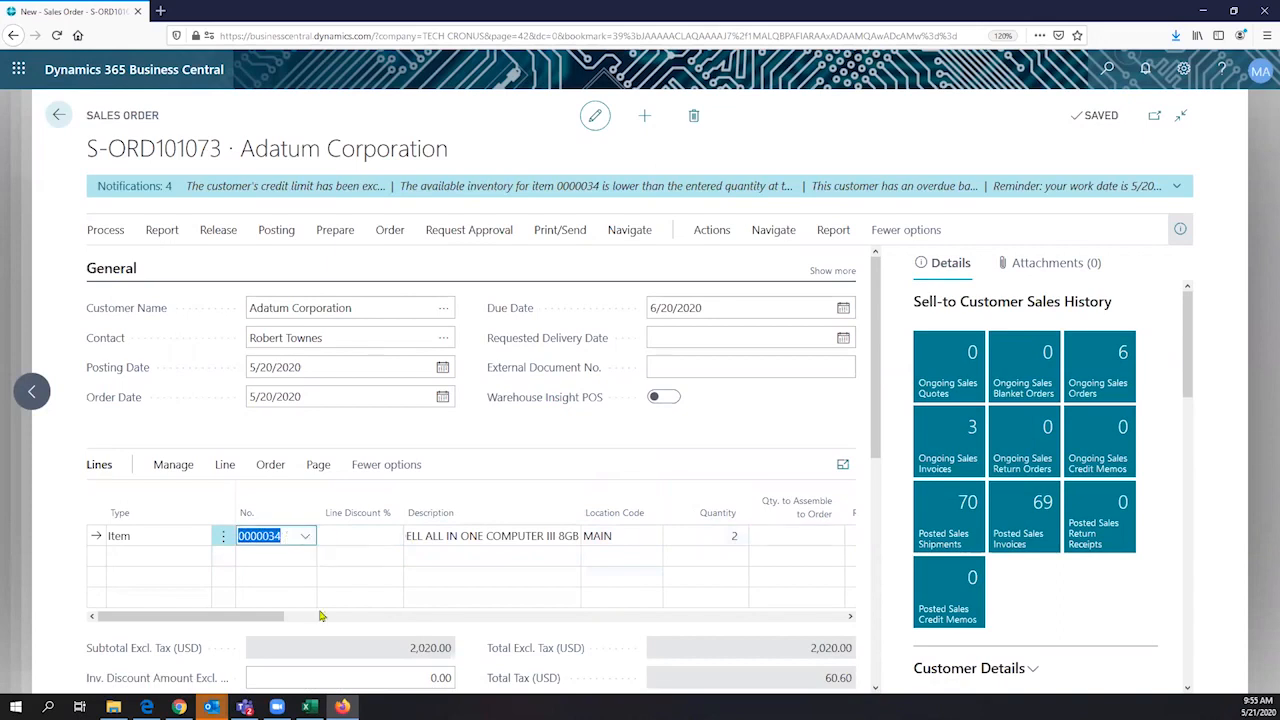
pyautogui.moveTo(320, 614); pyautogui.dragTo(67, 622)
pyautogui.click(306, 538)
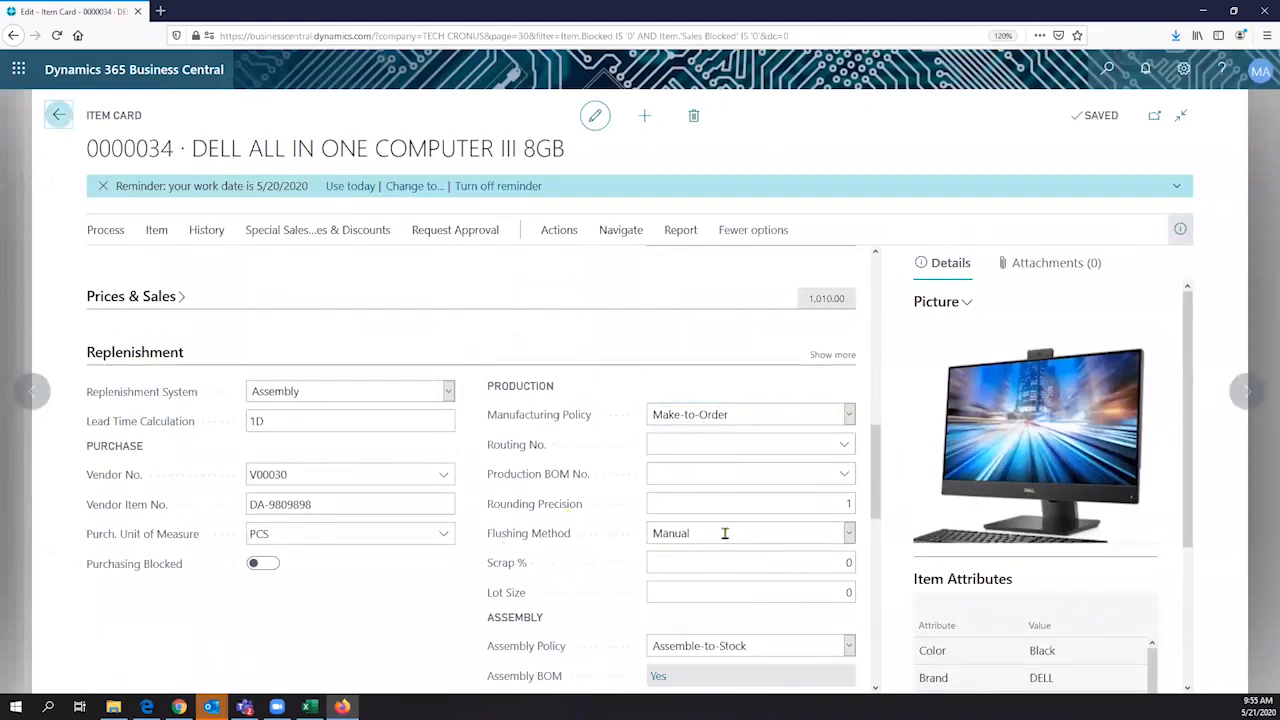
pyautogui.press('Escape')
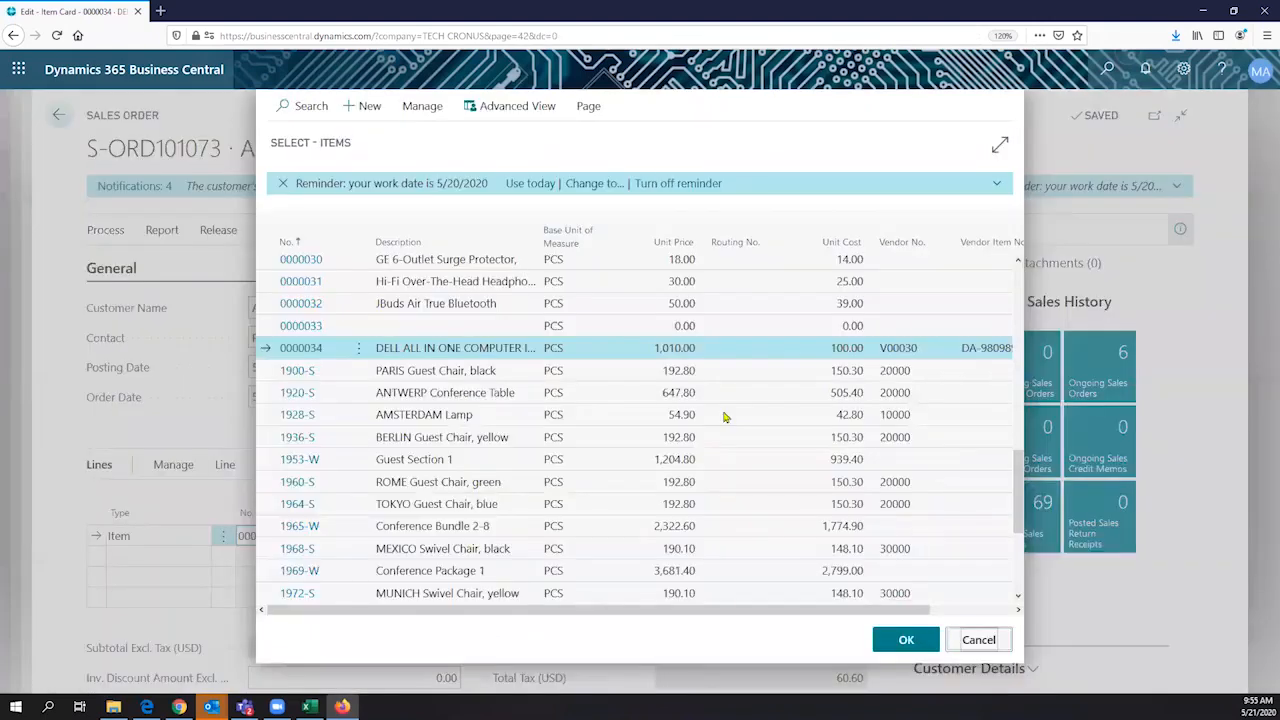
pyautogui.press('Return')
# - Enter a quantity of 2 again on the DELL ALL IN ONE COMPUTER line and recheck Qty. to Assemble to Order
pyautogui.click(692, 540)
pyautogui.write('2')
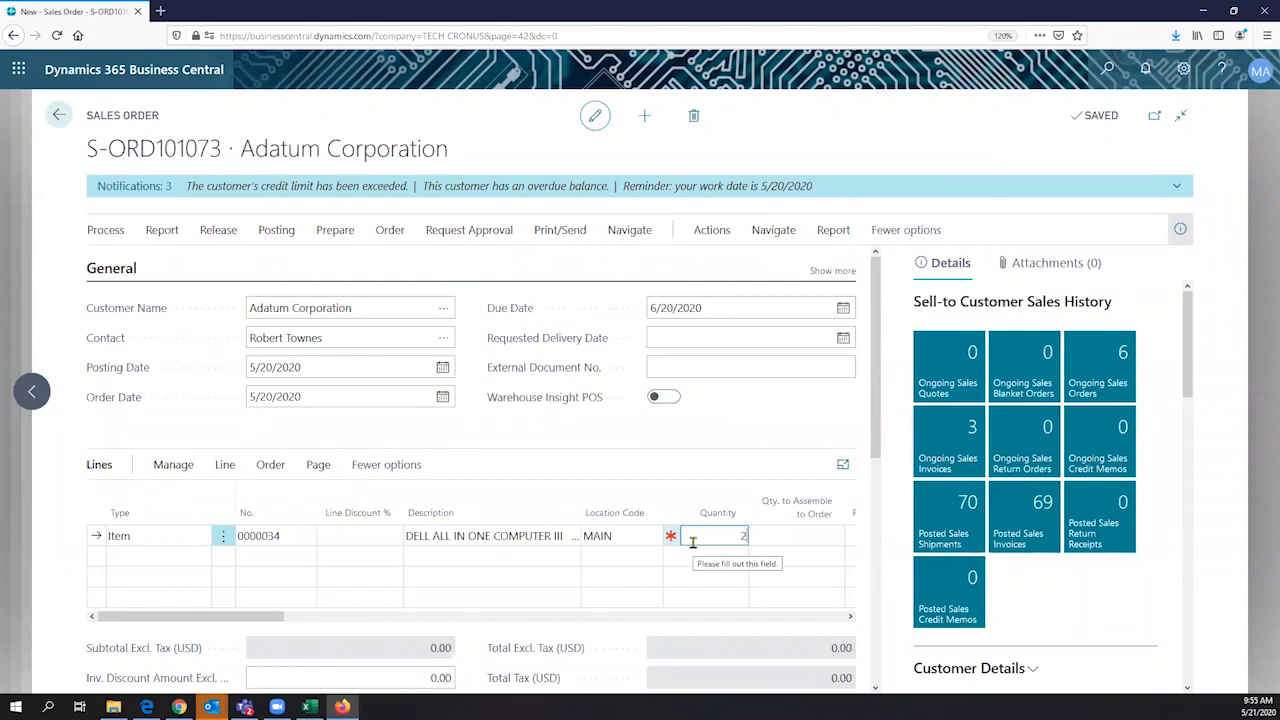
pyautogui.press('Tab')
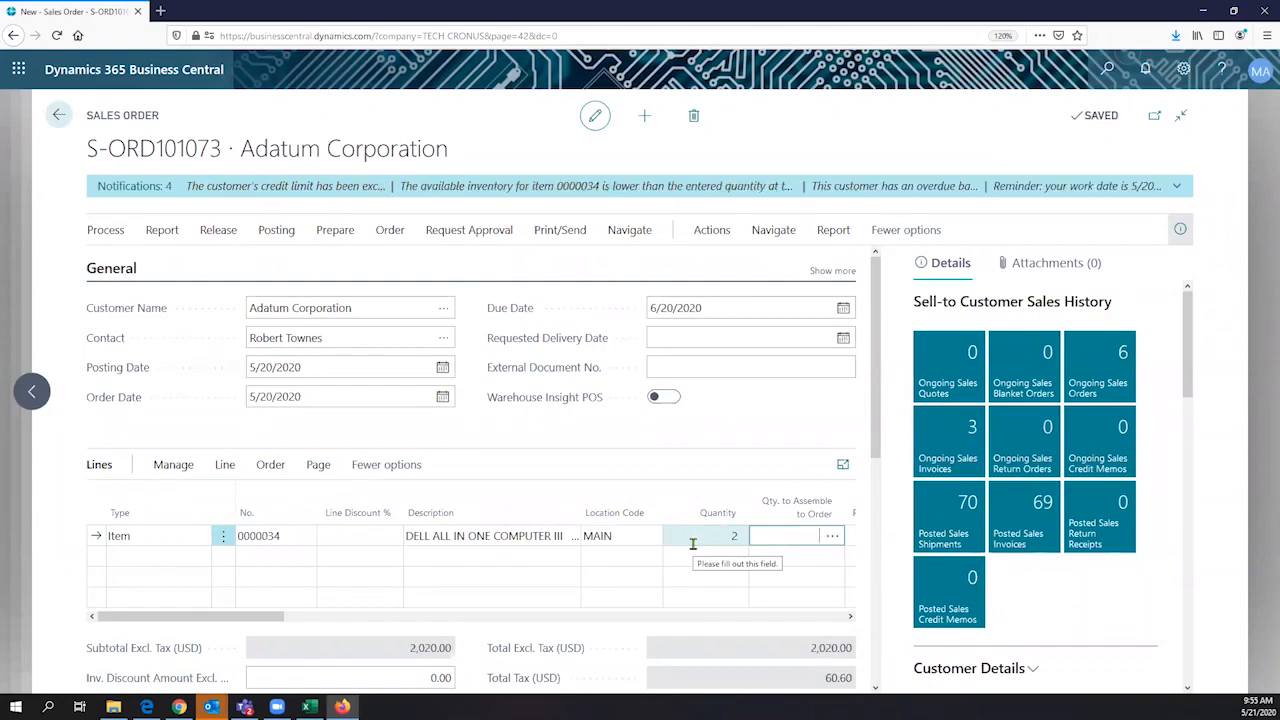
pyautogui.click(692, 544)
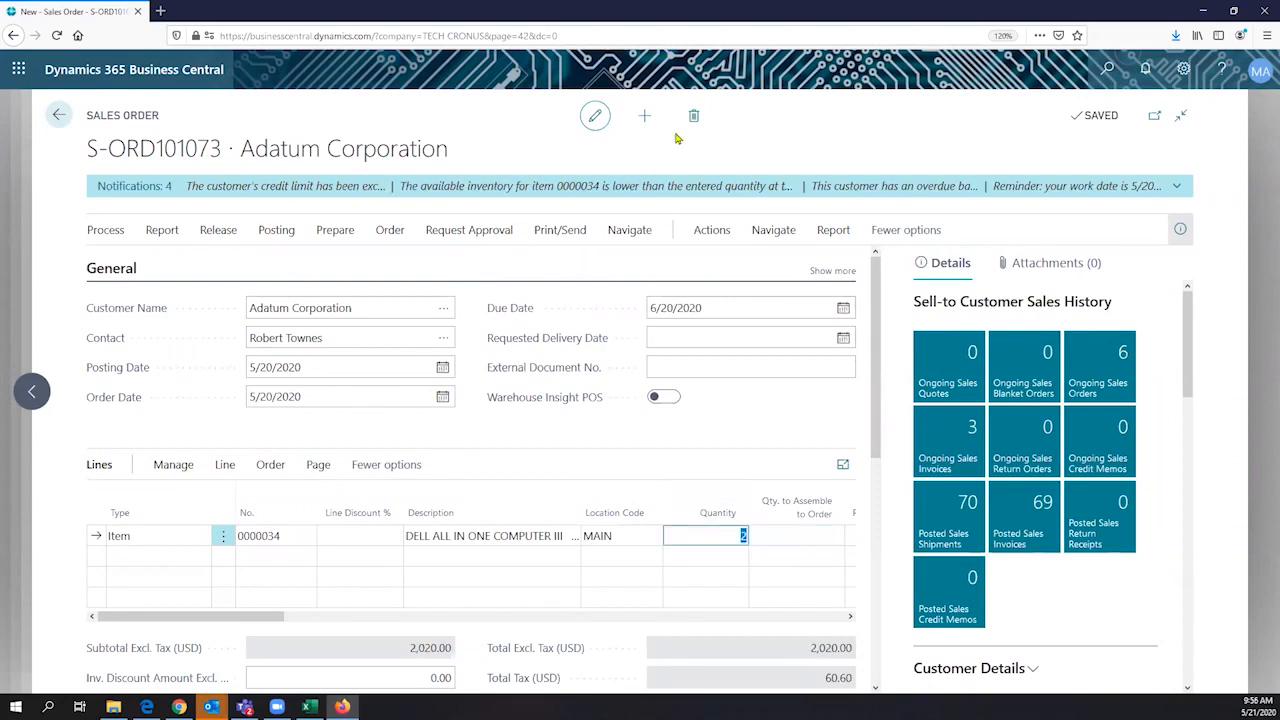
# - Create another sales order for Adatum Corporation with item 0000034, the DELL ALL IN ONE COMPUTER III, on its first line
pyautogui.click(677, 136)
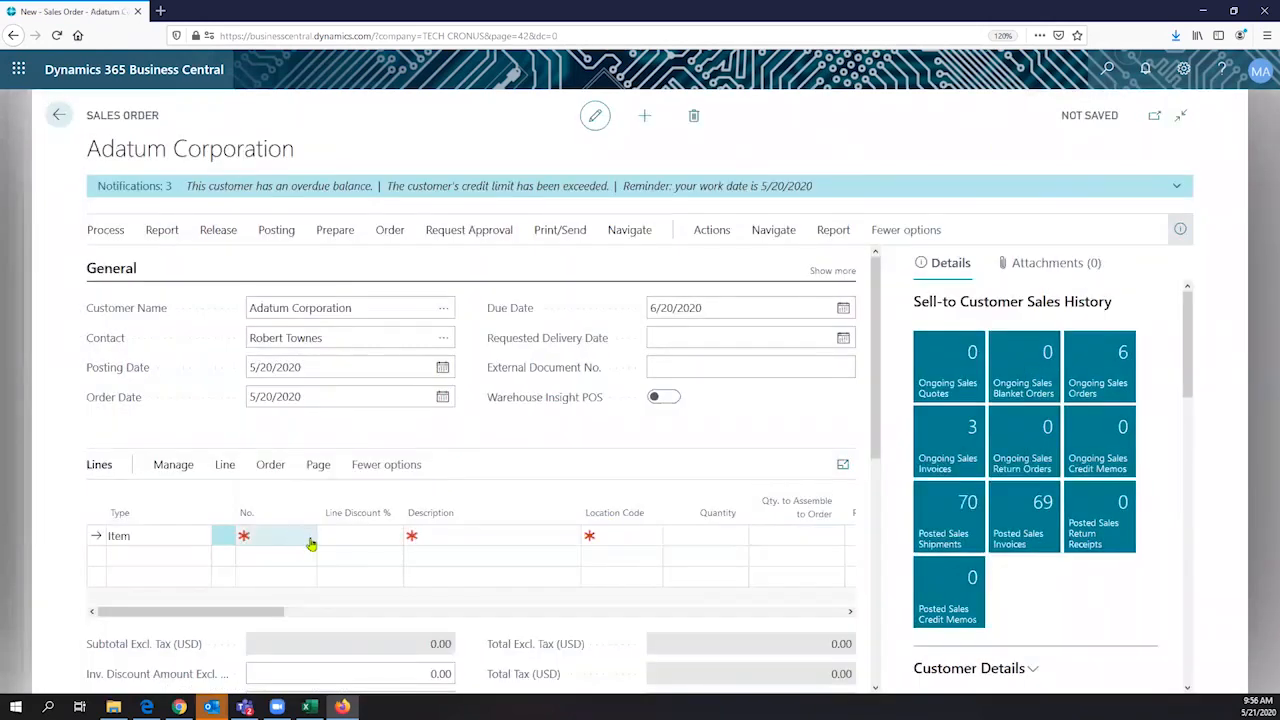
pyautogui.click(311, 540)
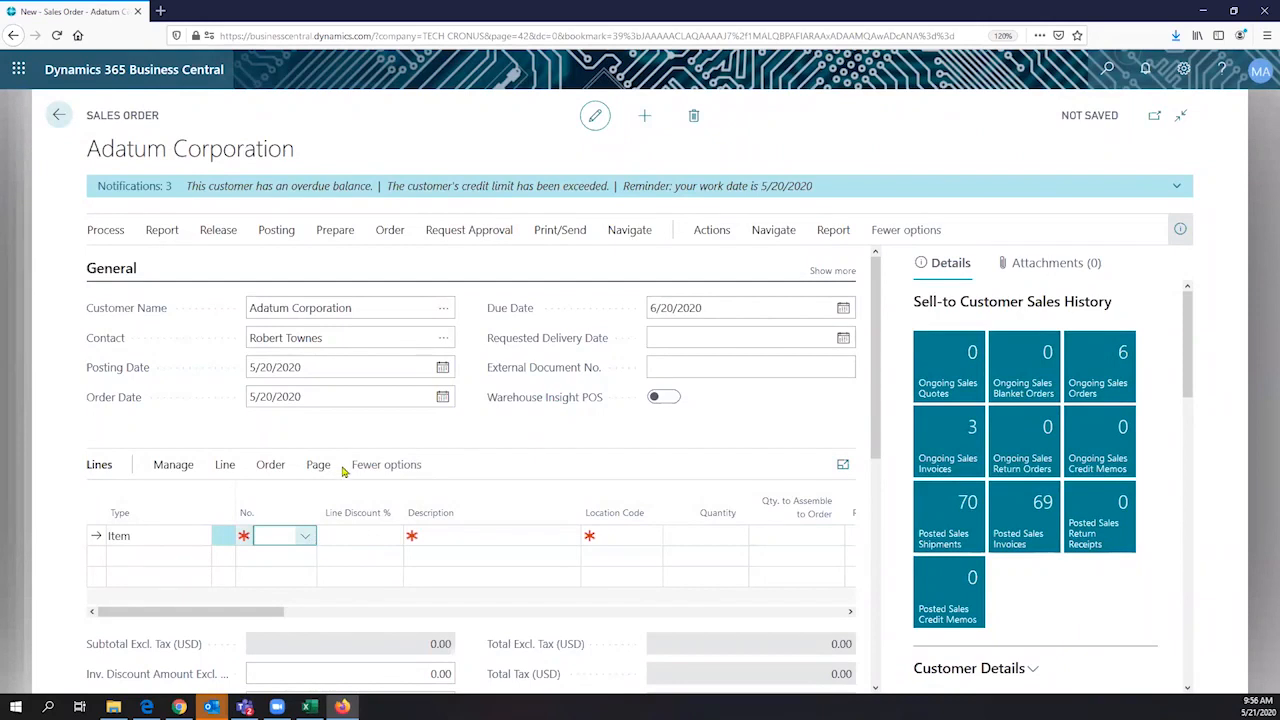
pyautogui.scroll(-5, 351, 459)
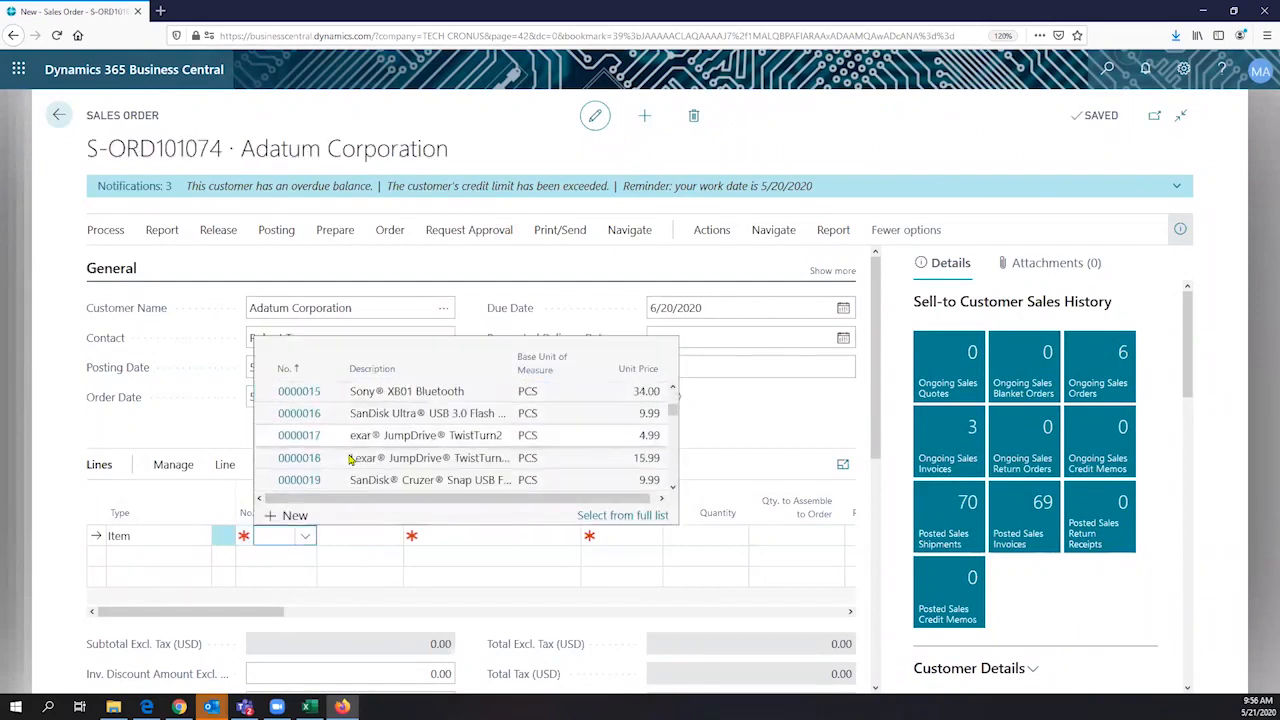
pyautogui.scroll(-2, 351, 459)
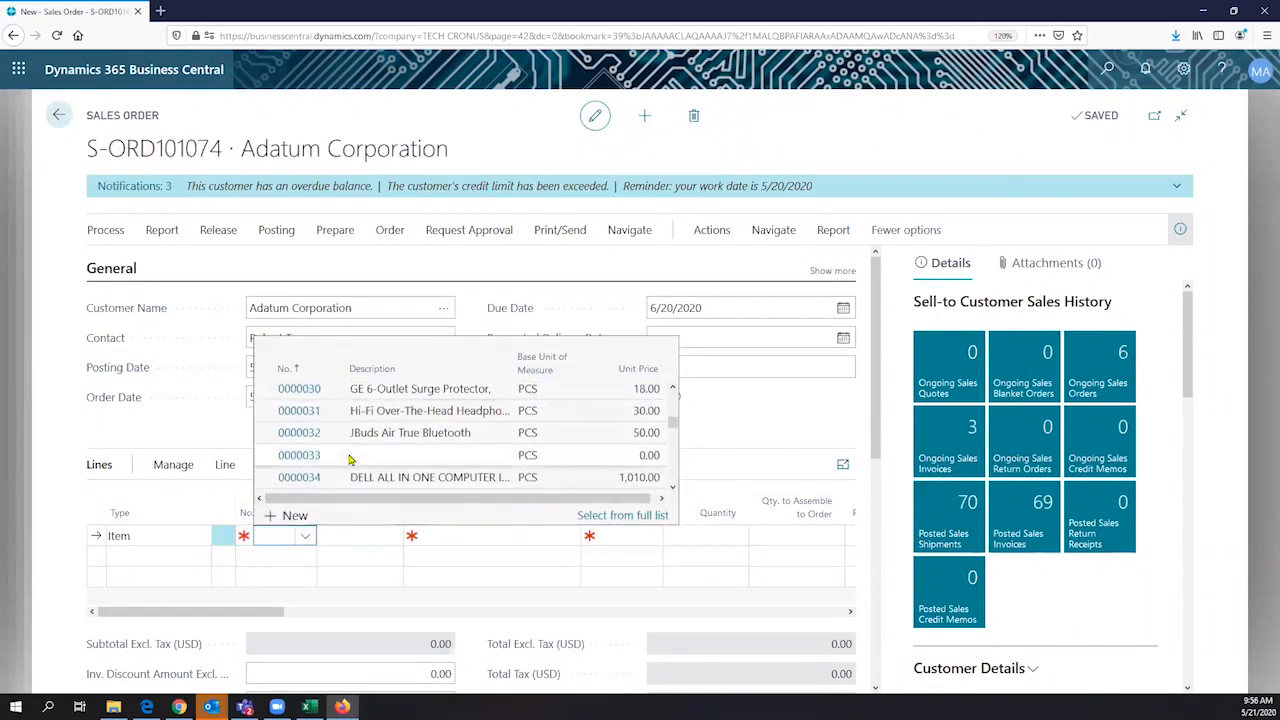
pyautogui.click(361, 484)
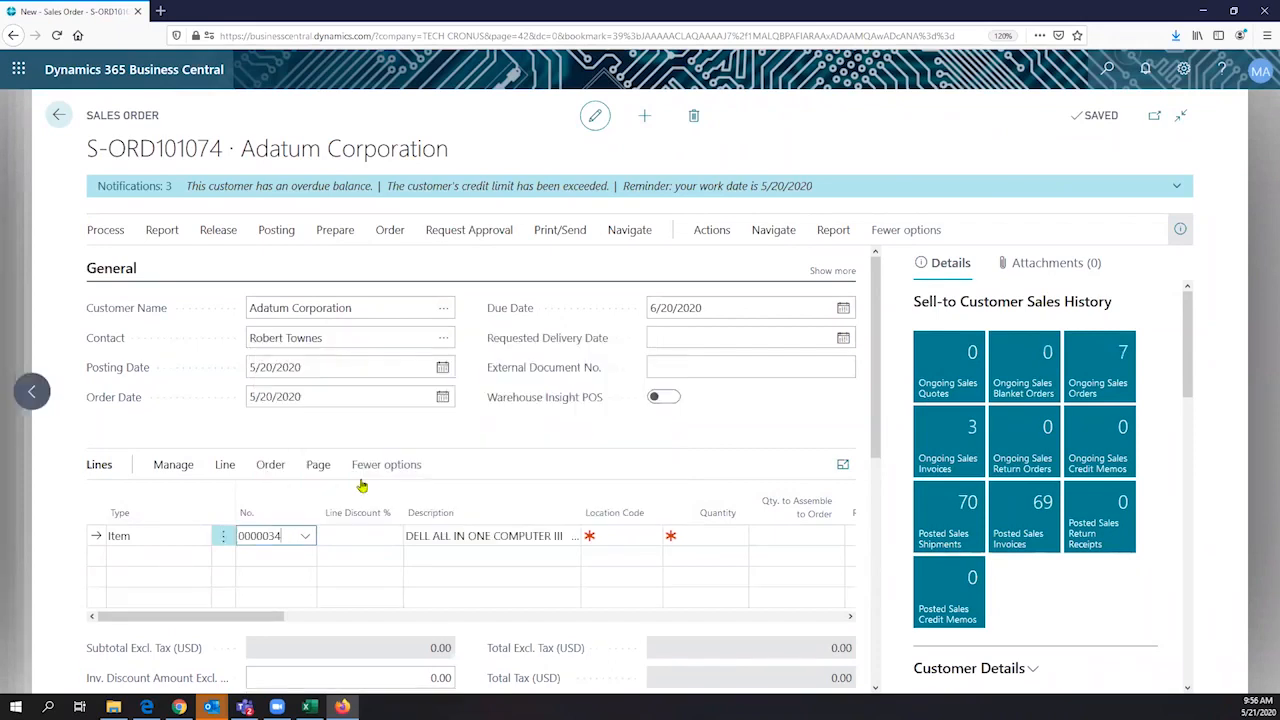
# - Set the DELL ALL IN ONE COMPUTER III line's location to MAIN and its quantity to 2
pyautogui.click(628, 536)
pyautogui.click(650, 541)
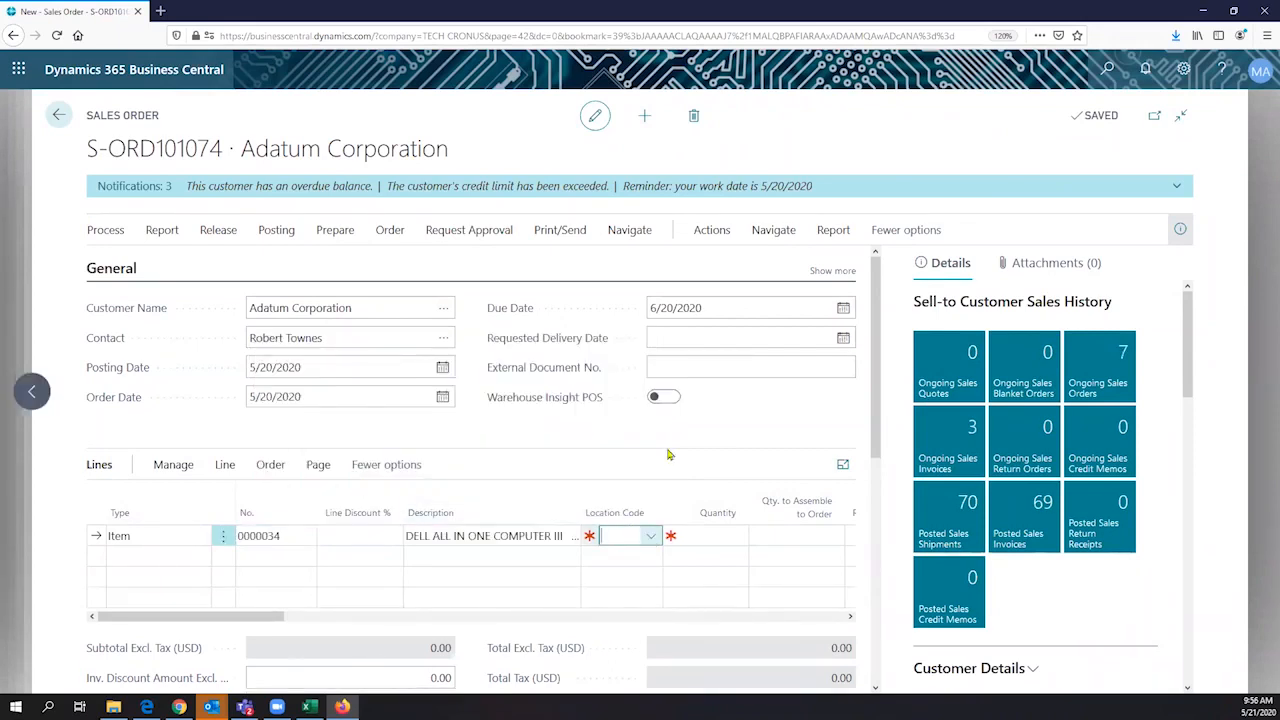
pyautogui.click(688, 414)
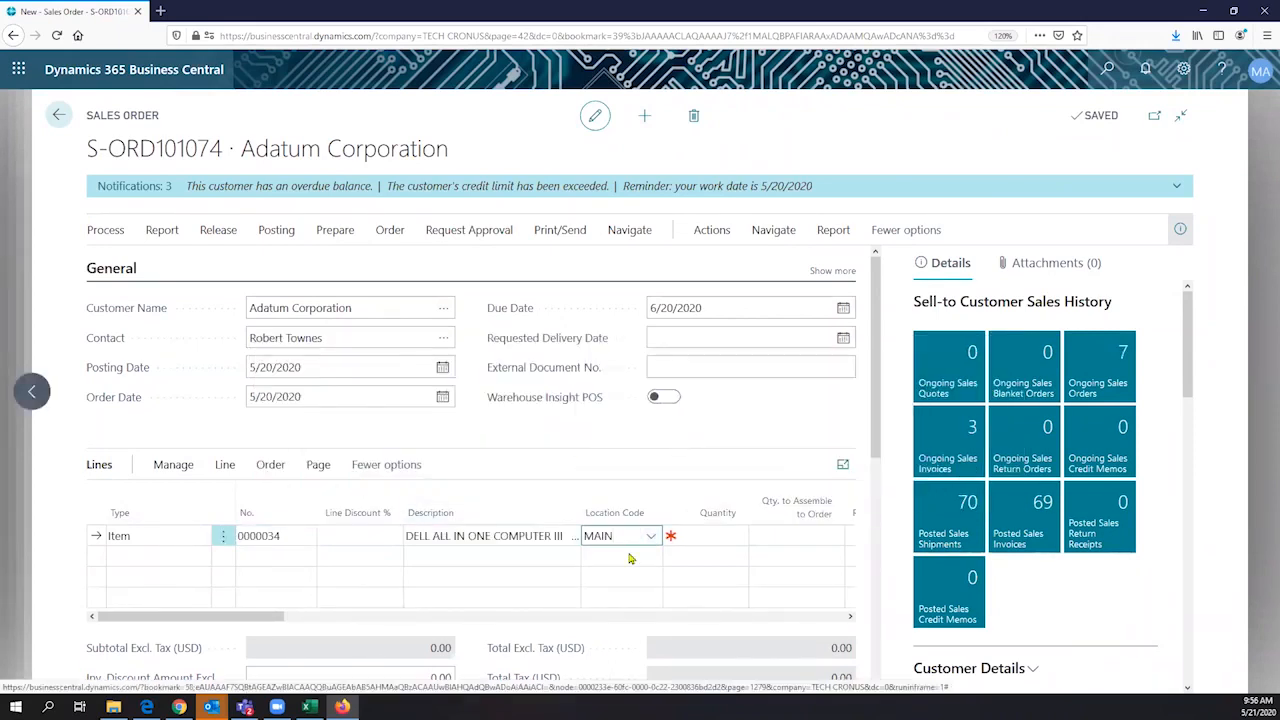
pyautogui.click(692, 538)
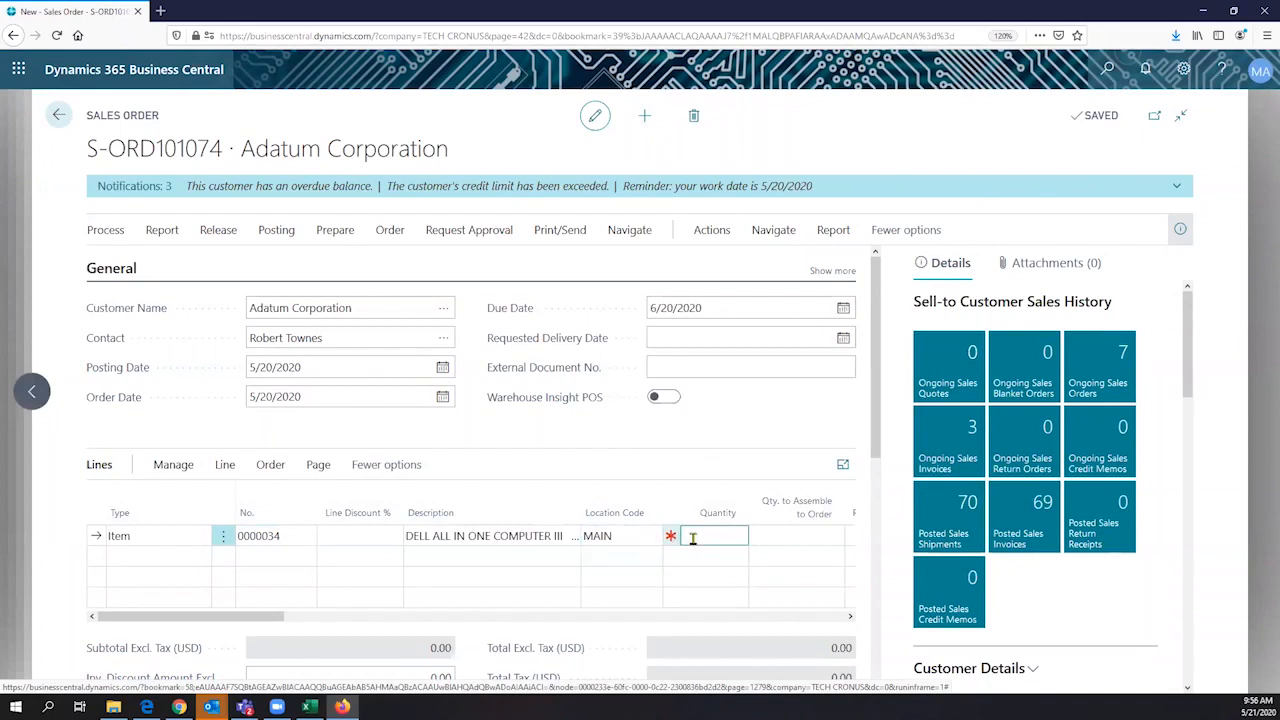
pyautogui.write('2')
pyautogui.press('Tab')
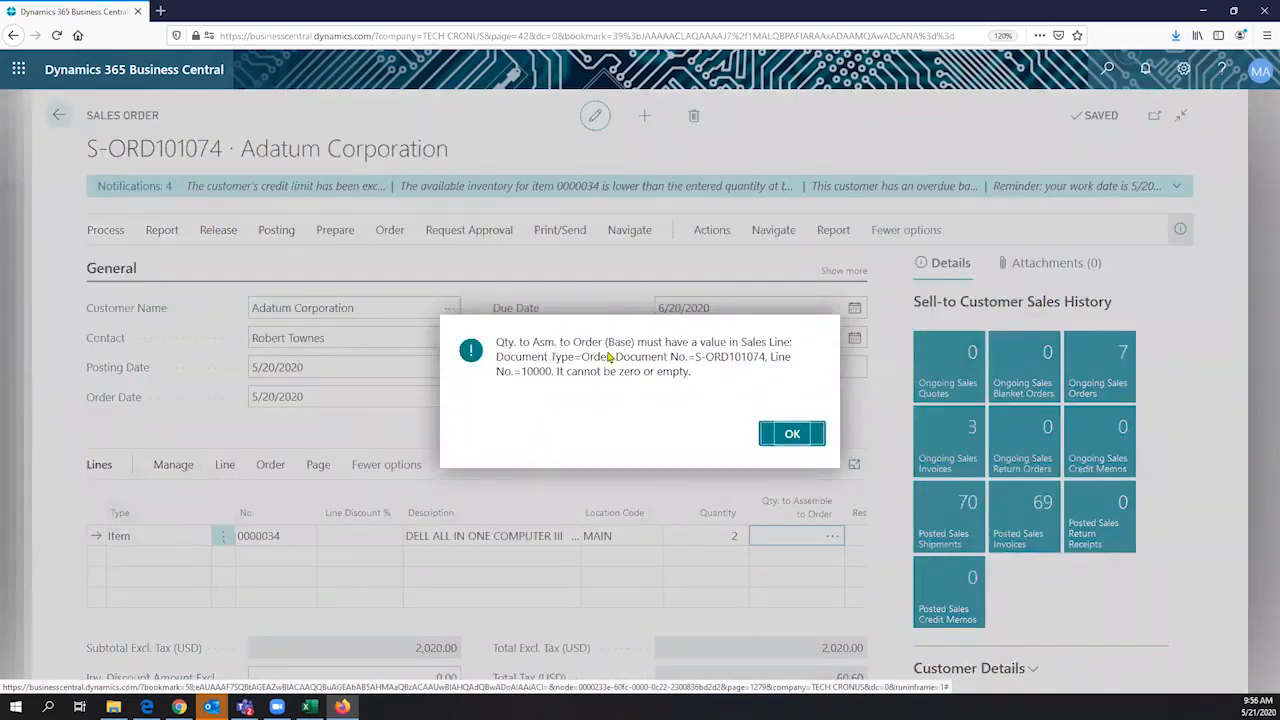
# - Dismiss the message and set the computer line's Qty. to Assemble to Order to 2
pyautogui.click(790, 434)
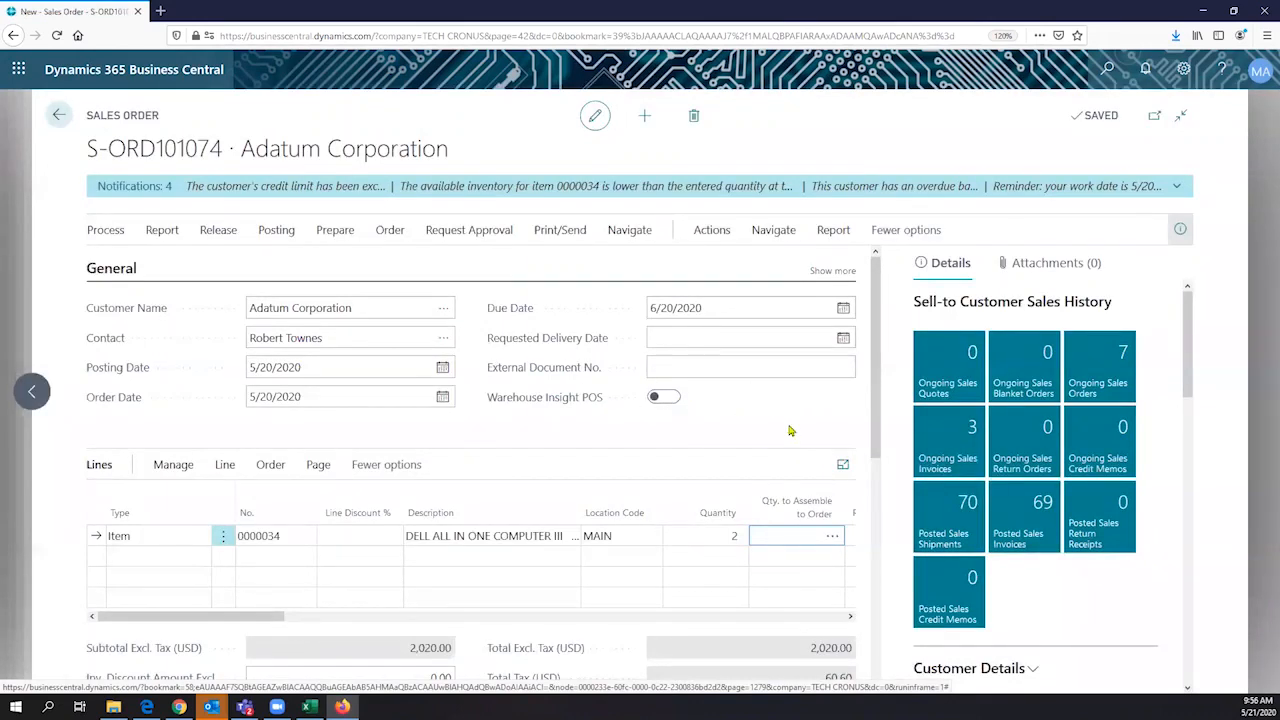
pyautogui.write('2')
pyautogui.press('Tab')
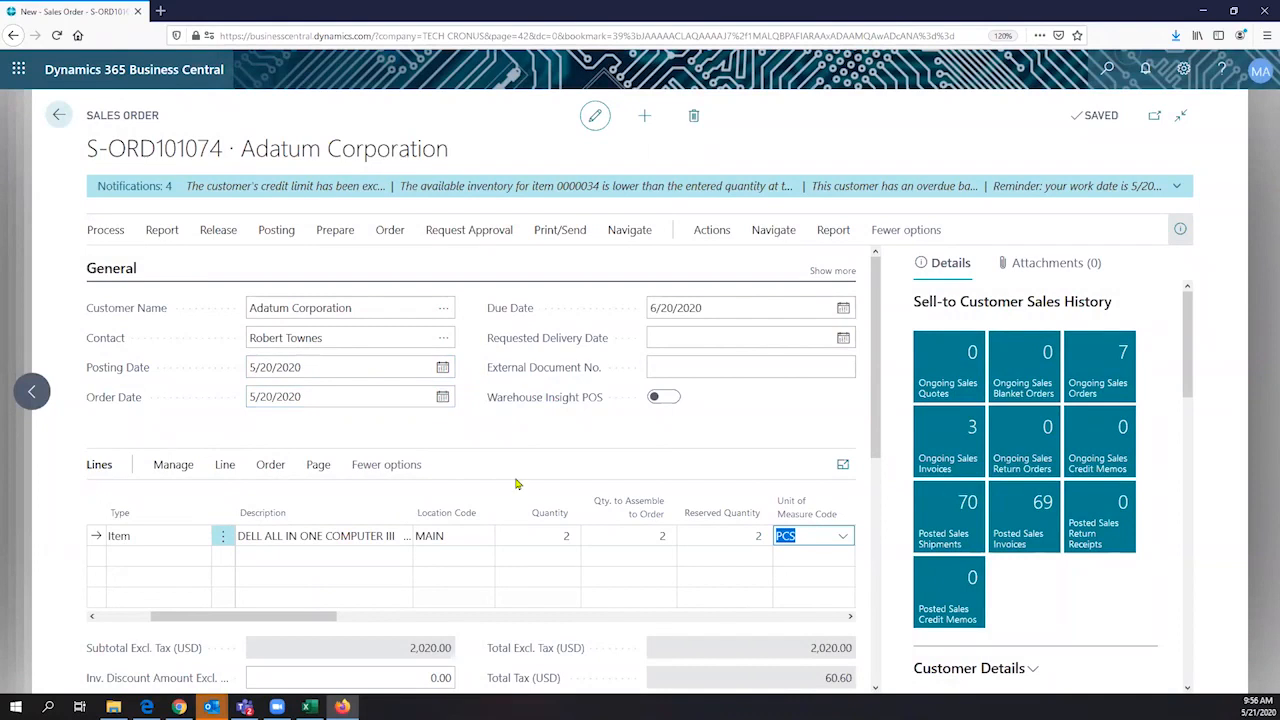
# - Compare the Quantity and Qty. to Assemble to Order on the computer line and read the latter field's description
pyautogui.click(527, 534)
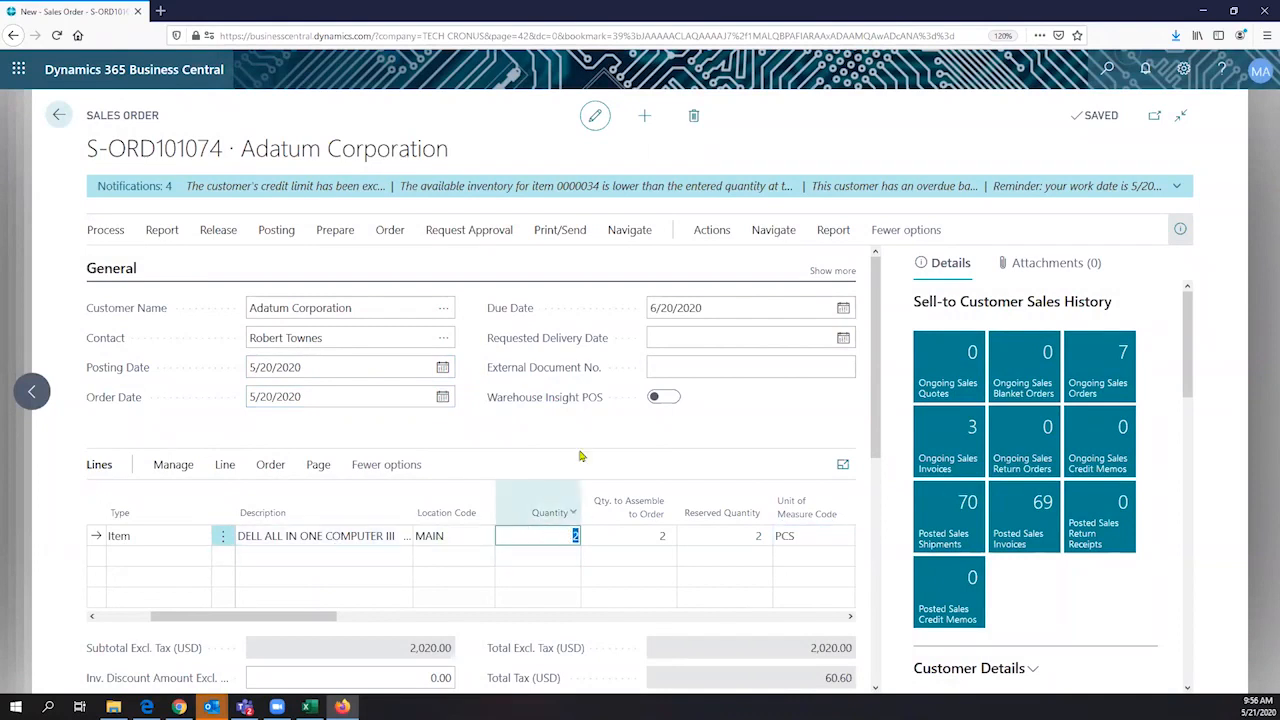
pyautogui.scroll(-1, 575, 449)
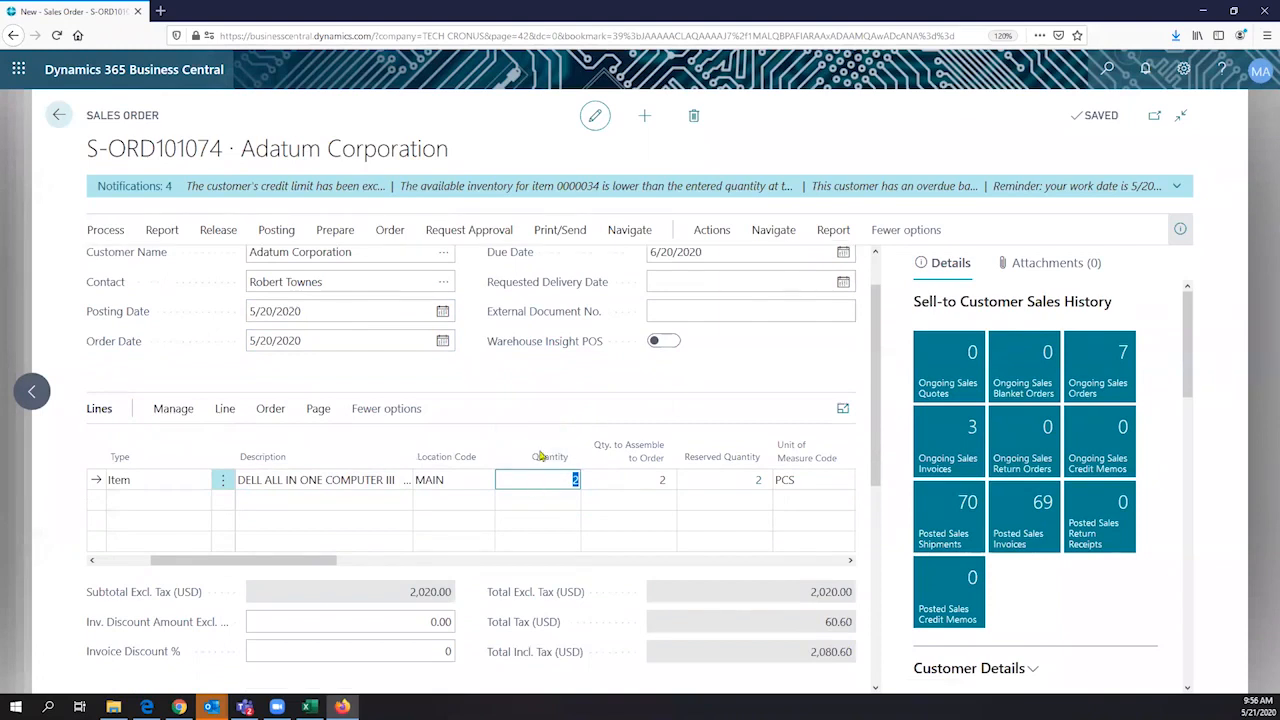
pyautogui.scroll(-1, 570, 427)
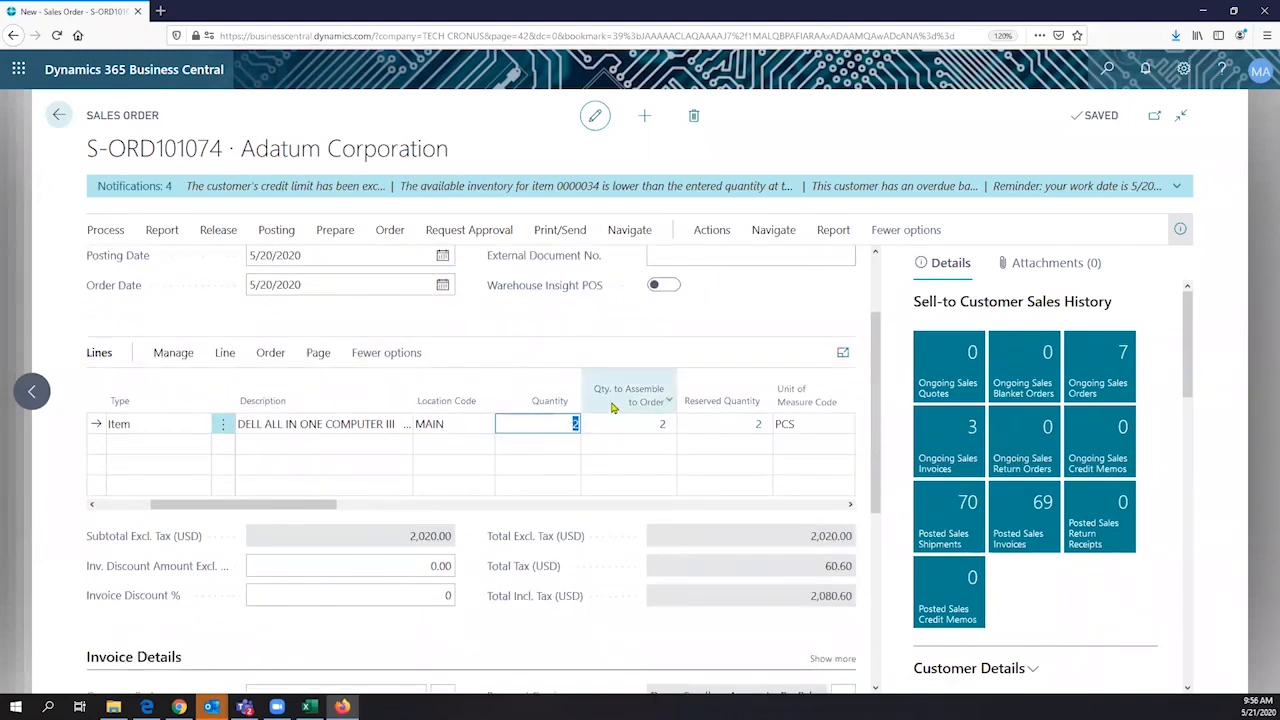
pyautogui.moveTo(646, 400)
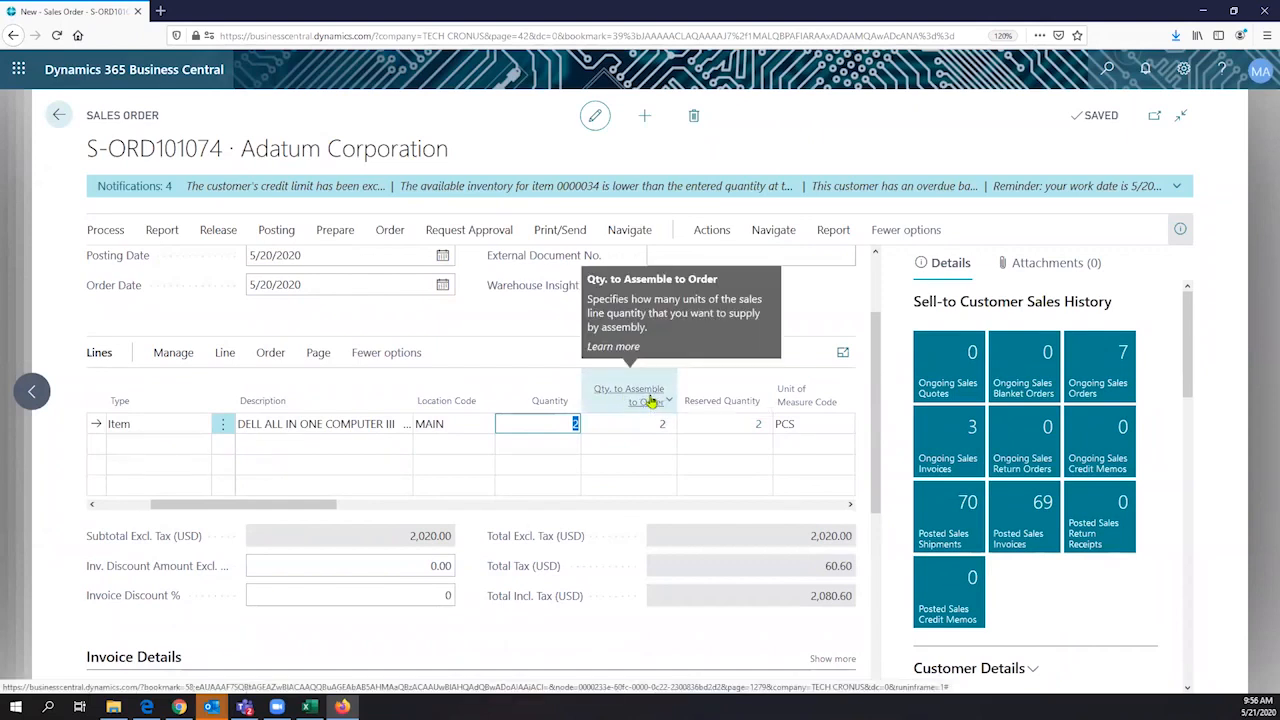
pyautogui.click(632, 424)
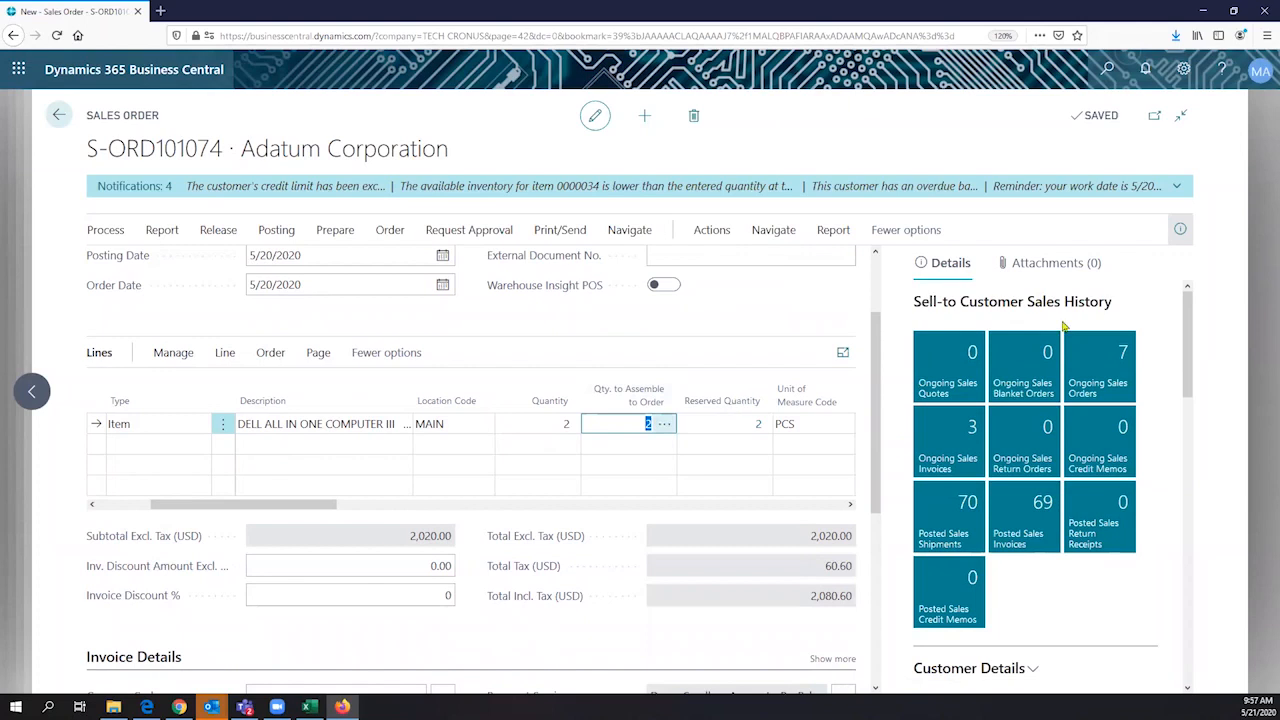
# - Check the item's availability figures in the Sales Line Details for the computer line
pyautogui.scroll(-5, 1064, 325)
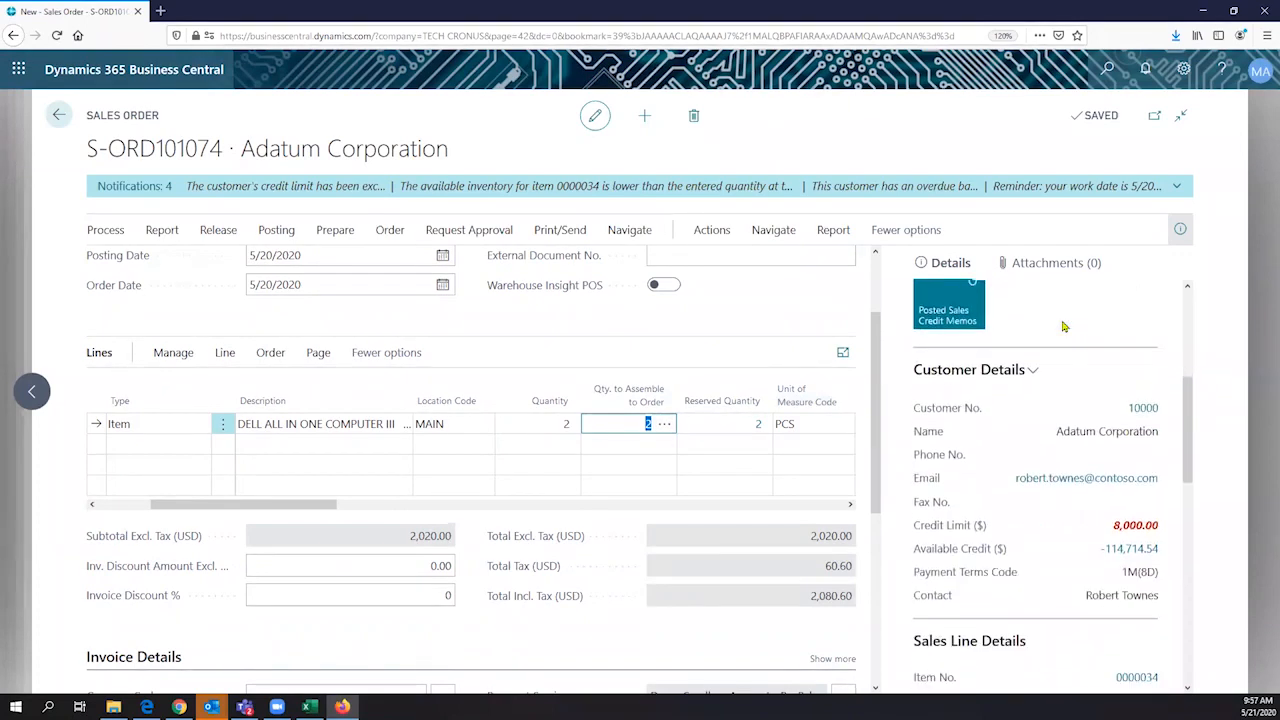
pyautogui.scroll(-2, 1064, 326)
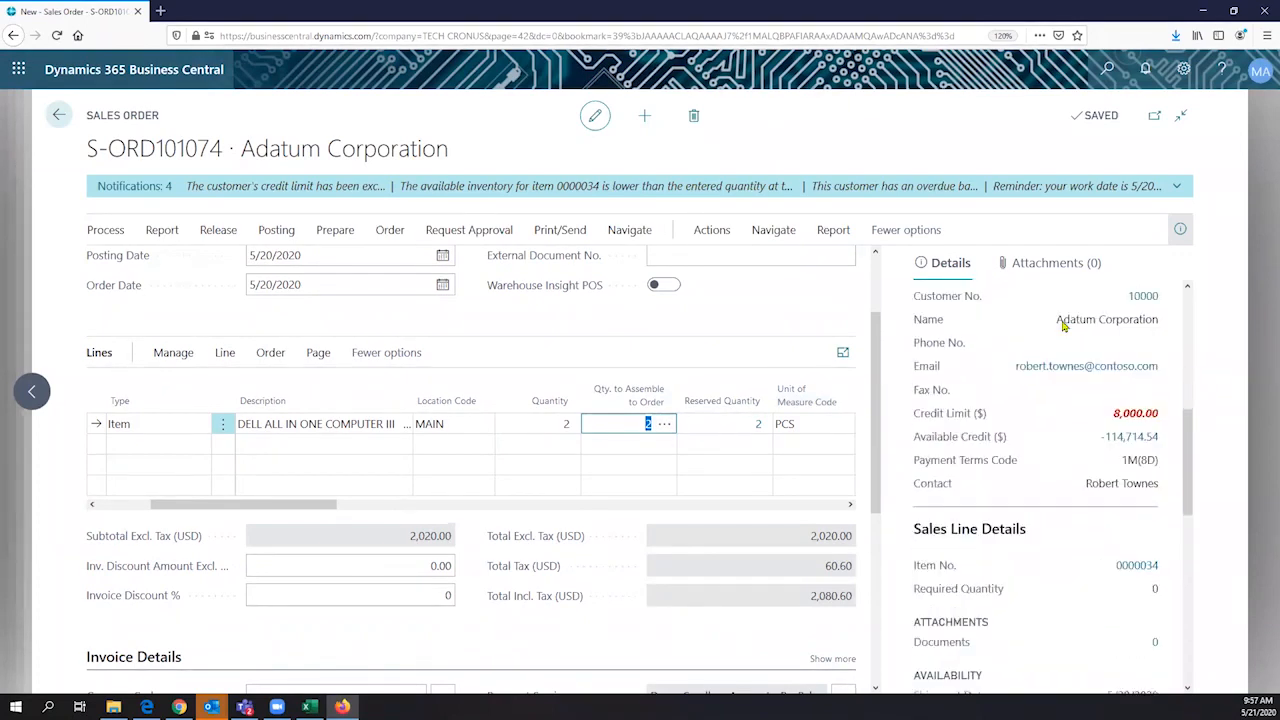
pyautogui.scroll(-2, 1064, 325)
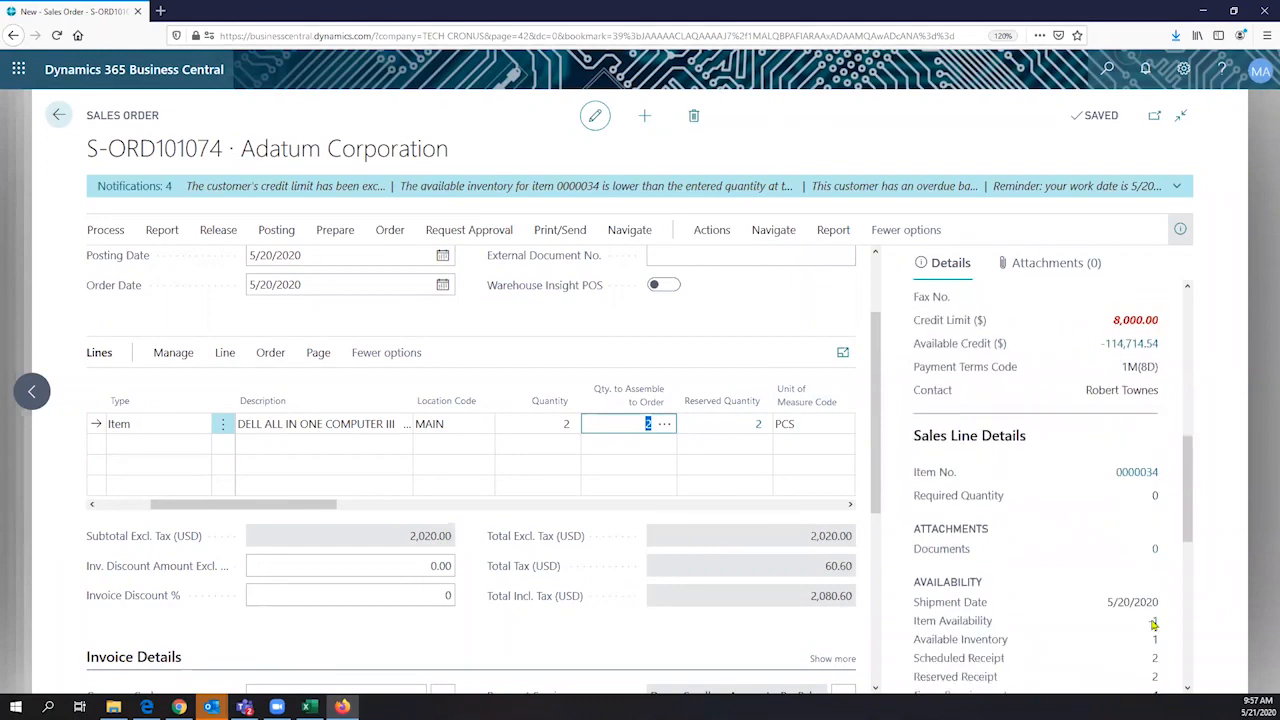
pyautogui.scroll(1, 1074, 452)
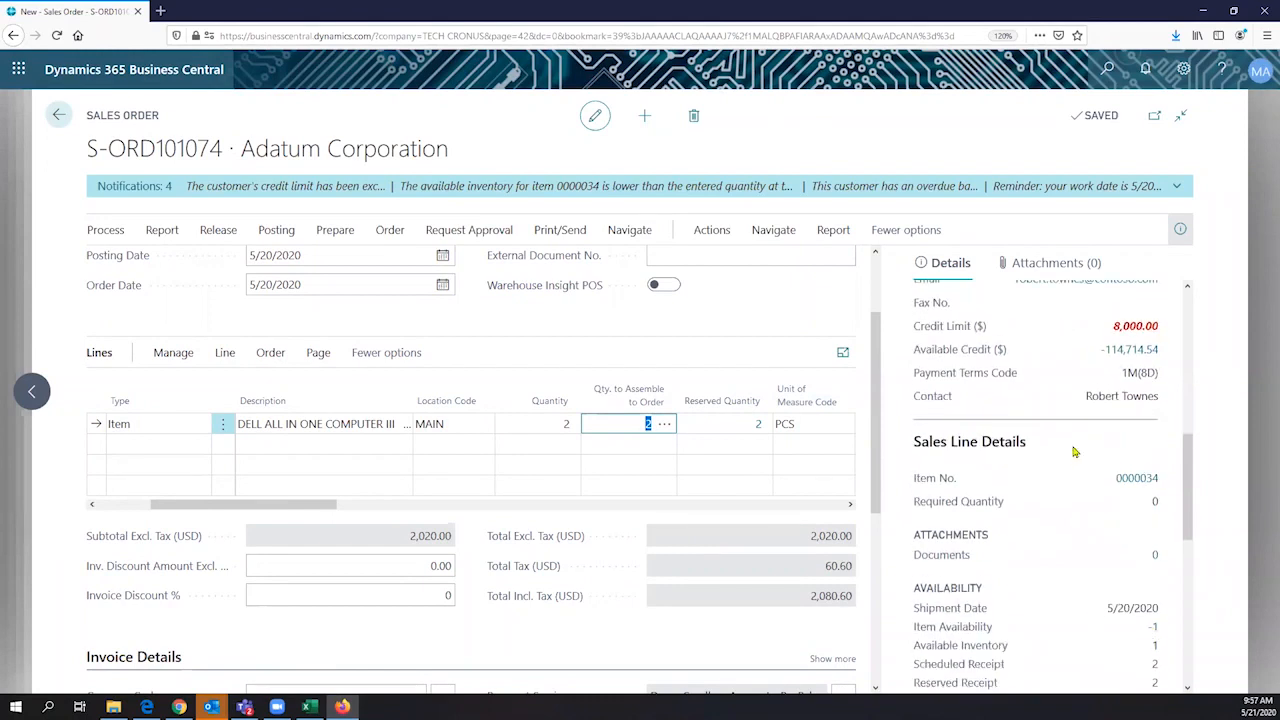
pyautogui.scroll(5, 1074, 452)
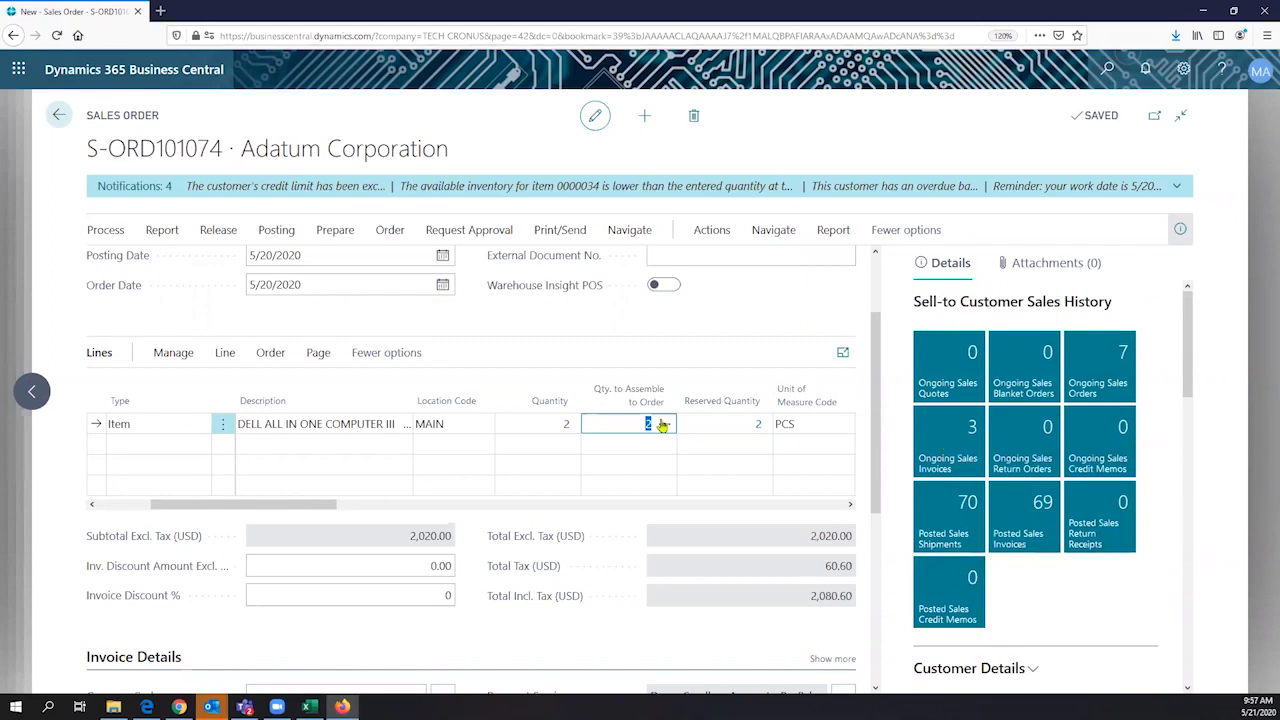
# - Open the assemble-to-order lines behind the computer's Qty. to Assemble to Order and examine the component item numbers
pyautogui.click(664, 428)
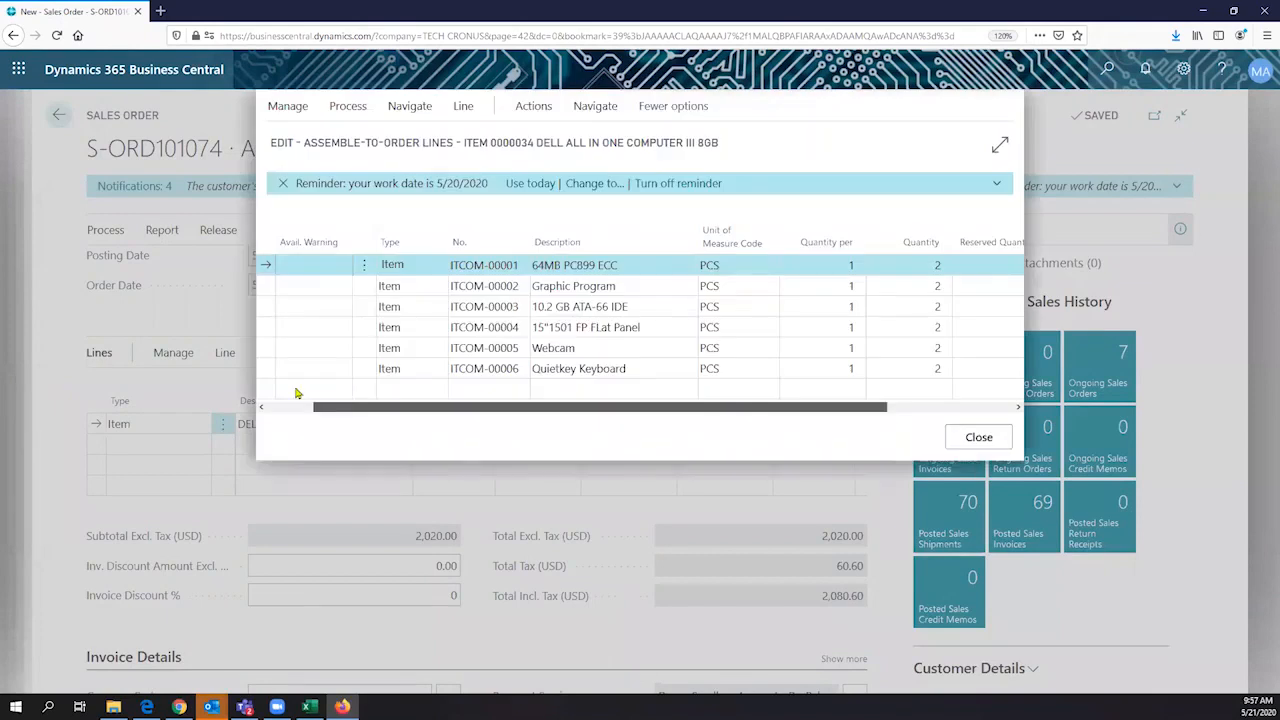
pyautogui.hscroll(3, 551, 333)
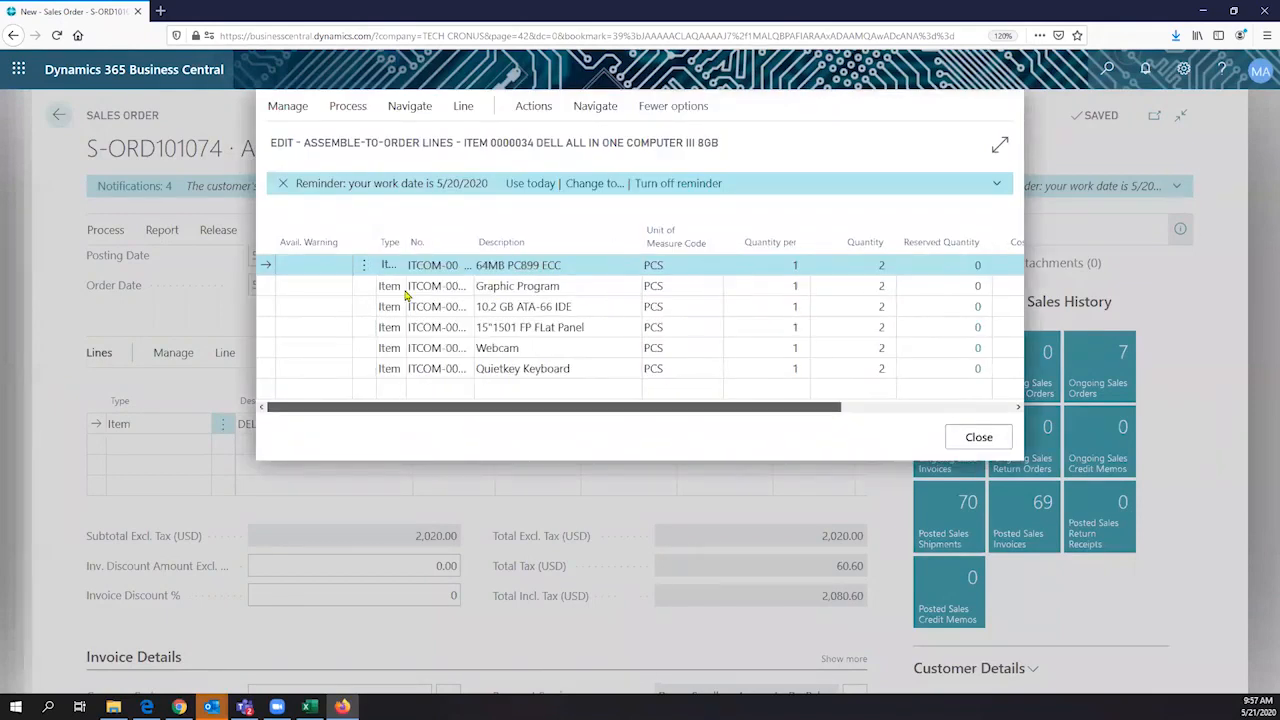
pyautogui.click(408, 289)
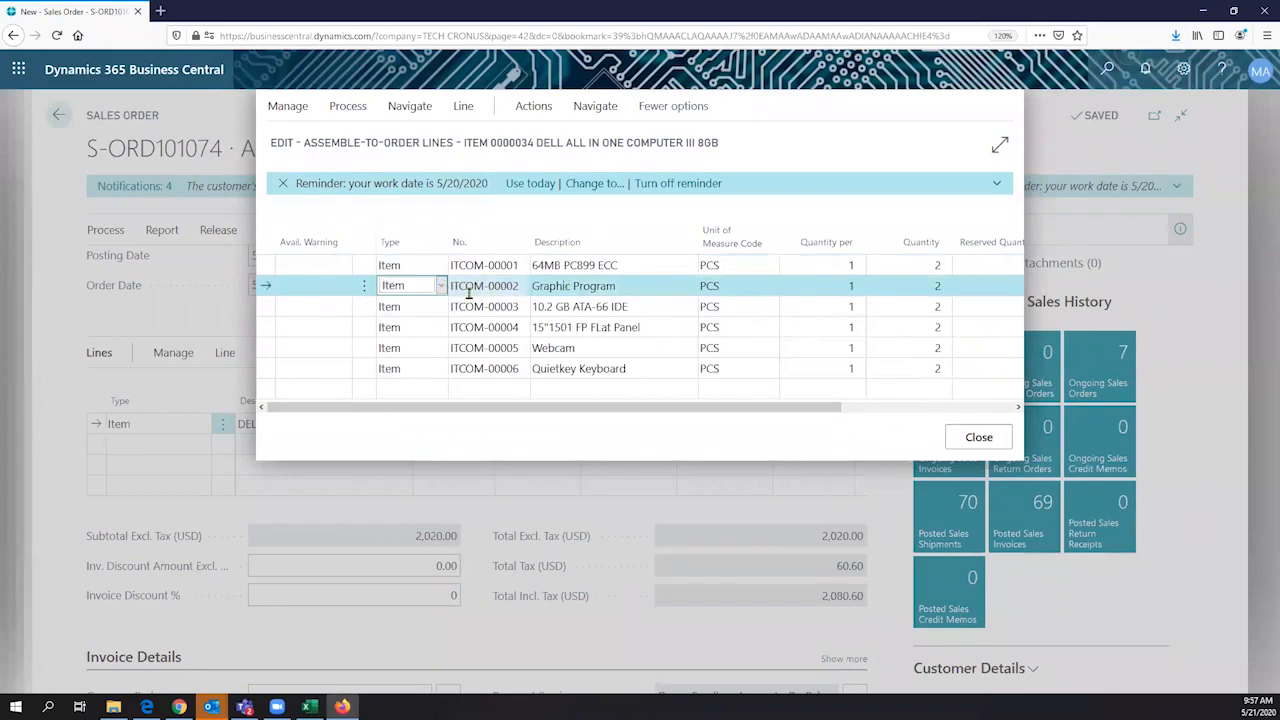
pyautogui.click(516, 286)
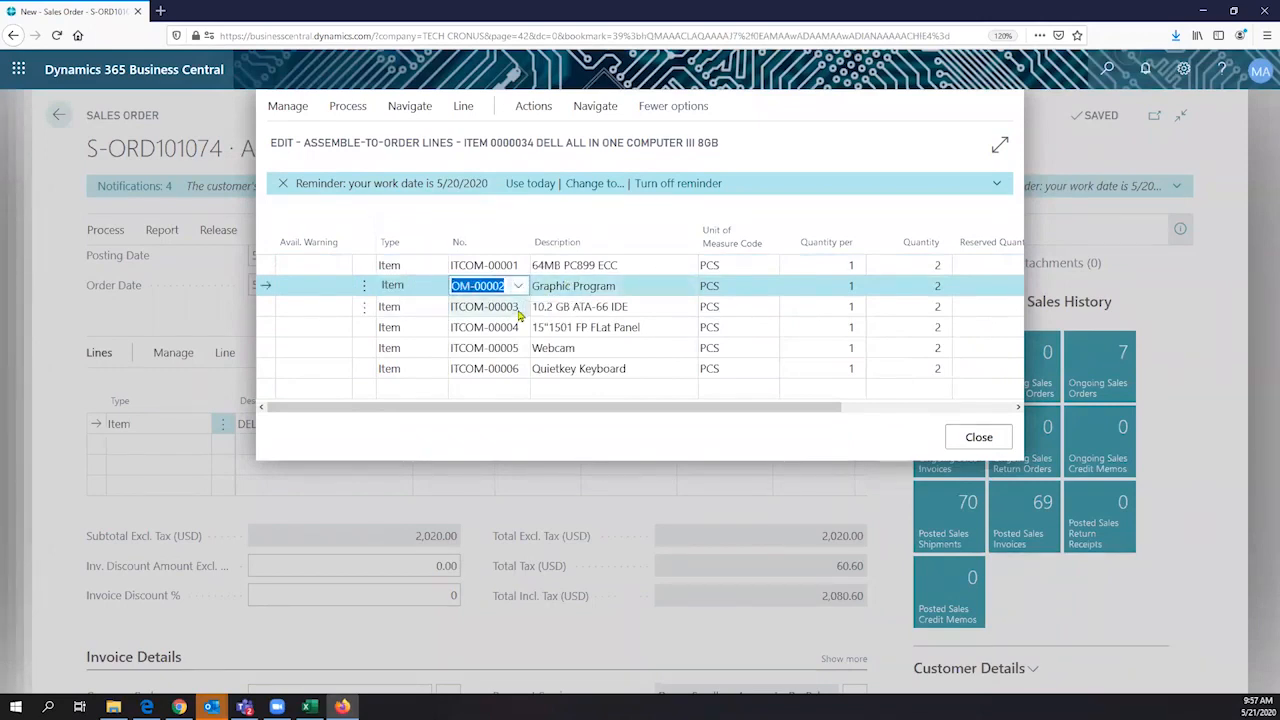
# - Browse the items that could replace the ITCOM-00005 Webcam component, then dismiss the list without choosing one
pyautogui.click(482, 349)
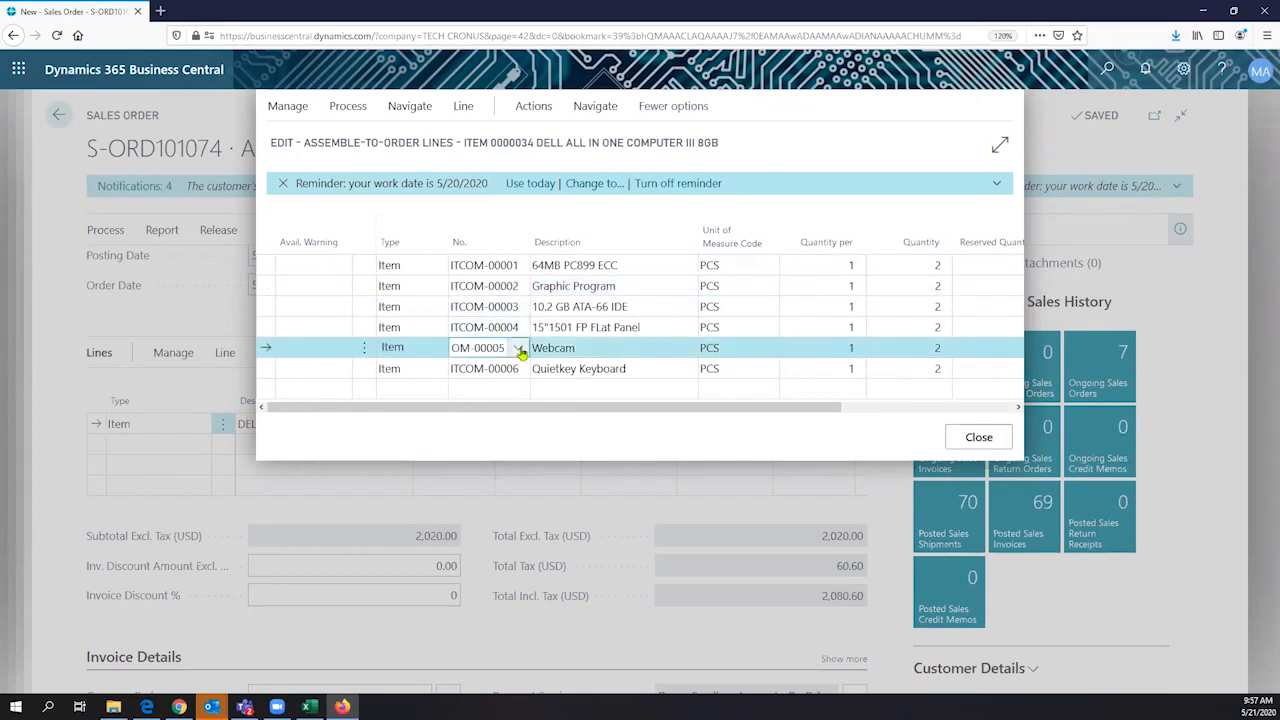
pyautogui.click(518, 349)
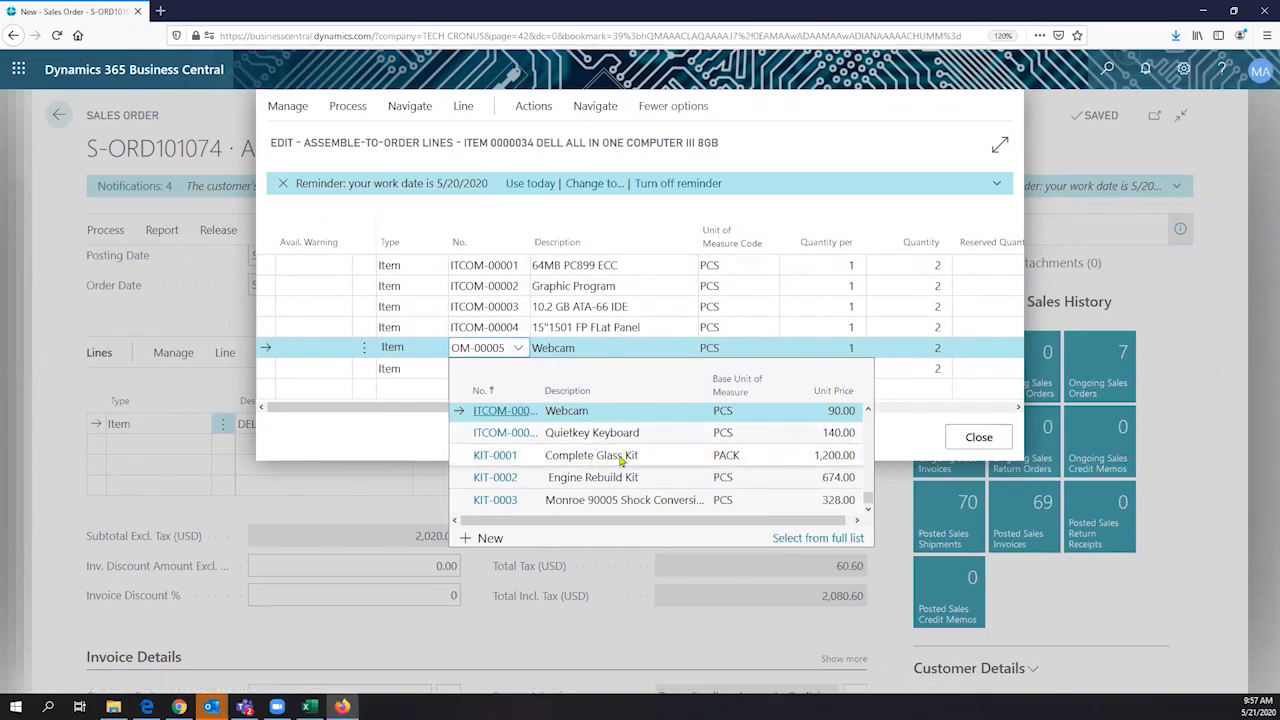
pyautogui.scroll(3, 621, 460)
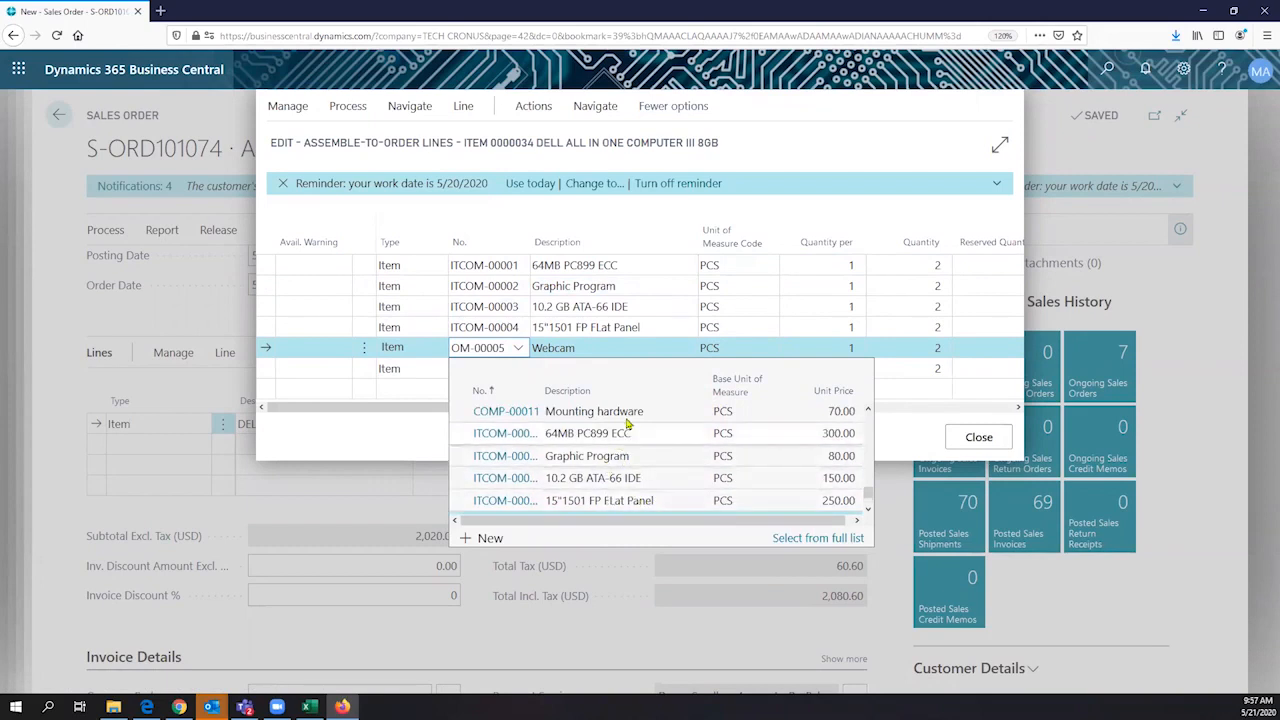
pyautogui.click(776, 160)
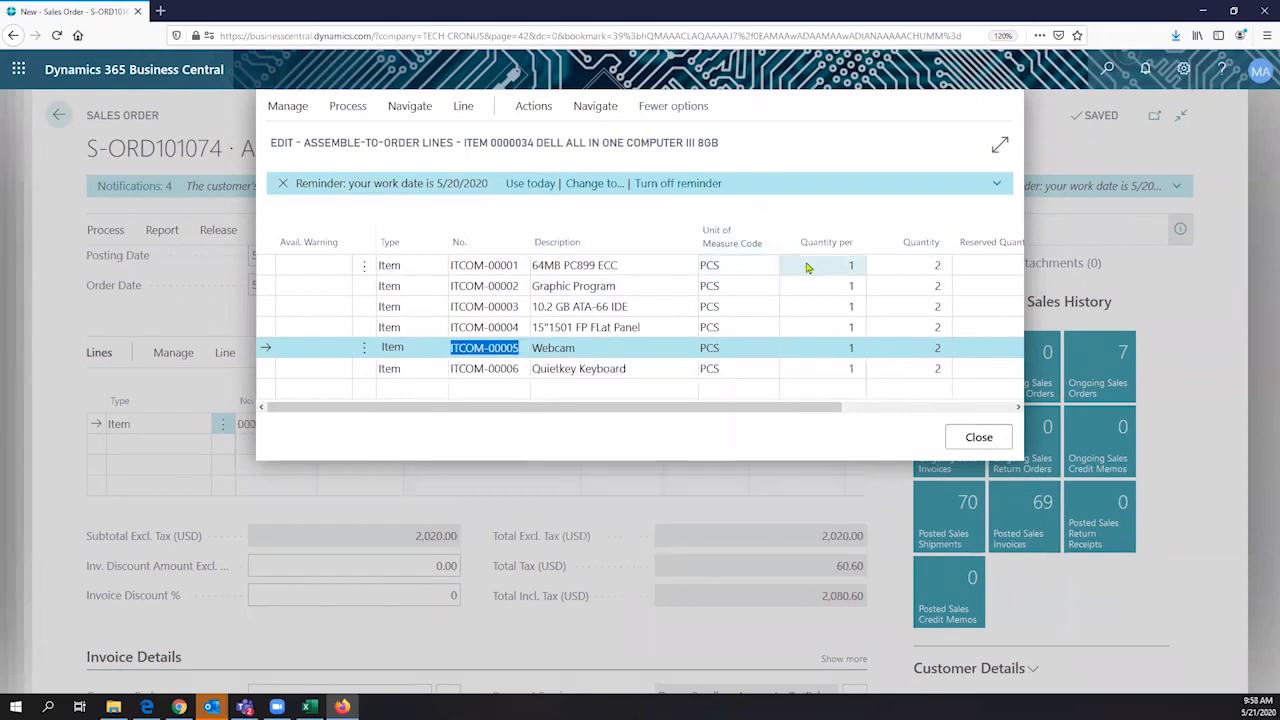
# - Check the Quantity per values of the first three components, from 64MB PC899 ECC to 10.2 GB ATA-66 IDE
pyautogui.click(795, 264)
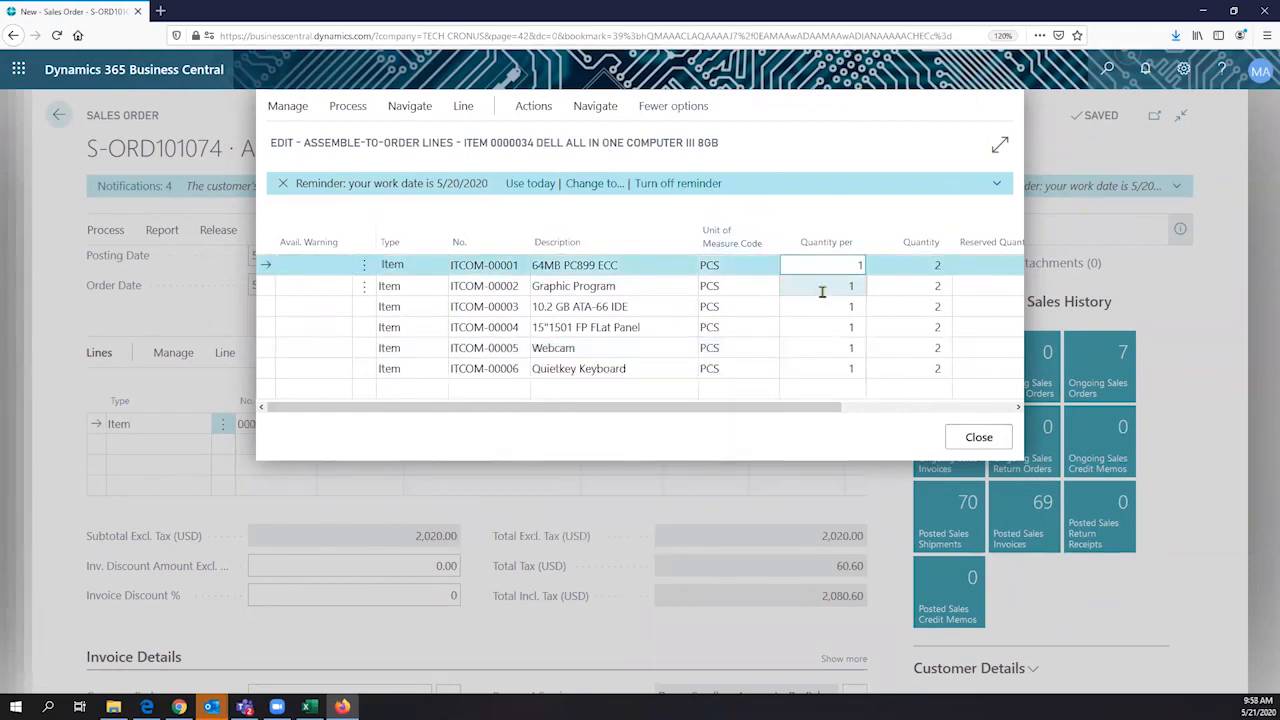
pyautogui.click(823, 288)
pyautogui.press('Down')
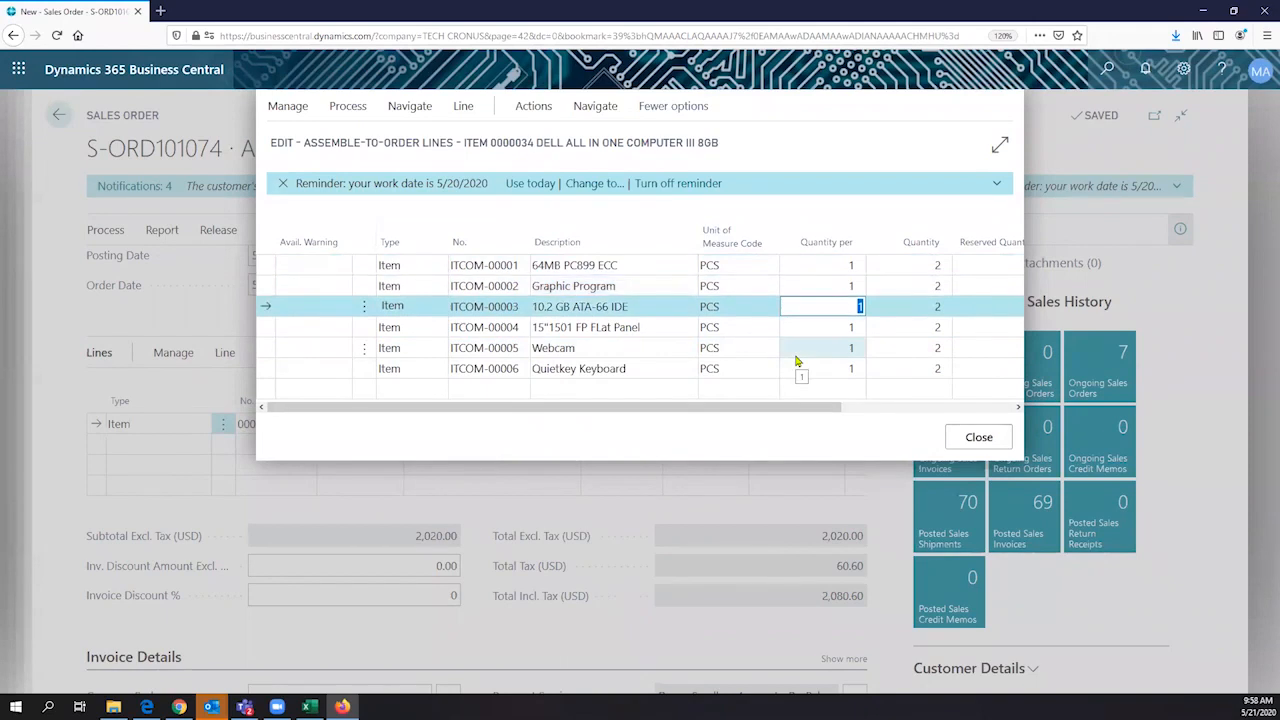
# - Examine the commands available for the assemble-to-order lines, including reservation, item substitution, Assembly BOM, item tracking and item availability views
pyautogui.click(288, 108)
pyautogui.click(342, 112)
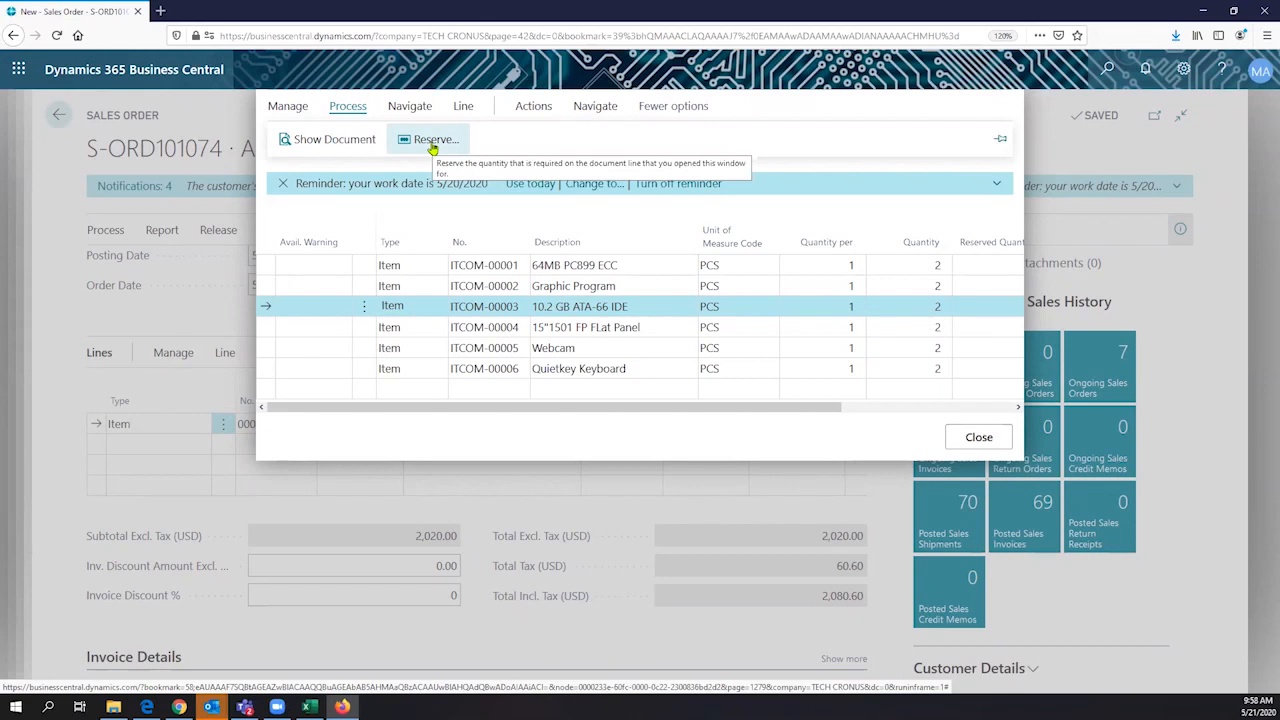
pyautogui.click(414, 112)
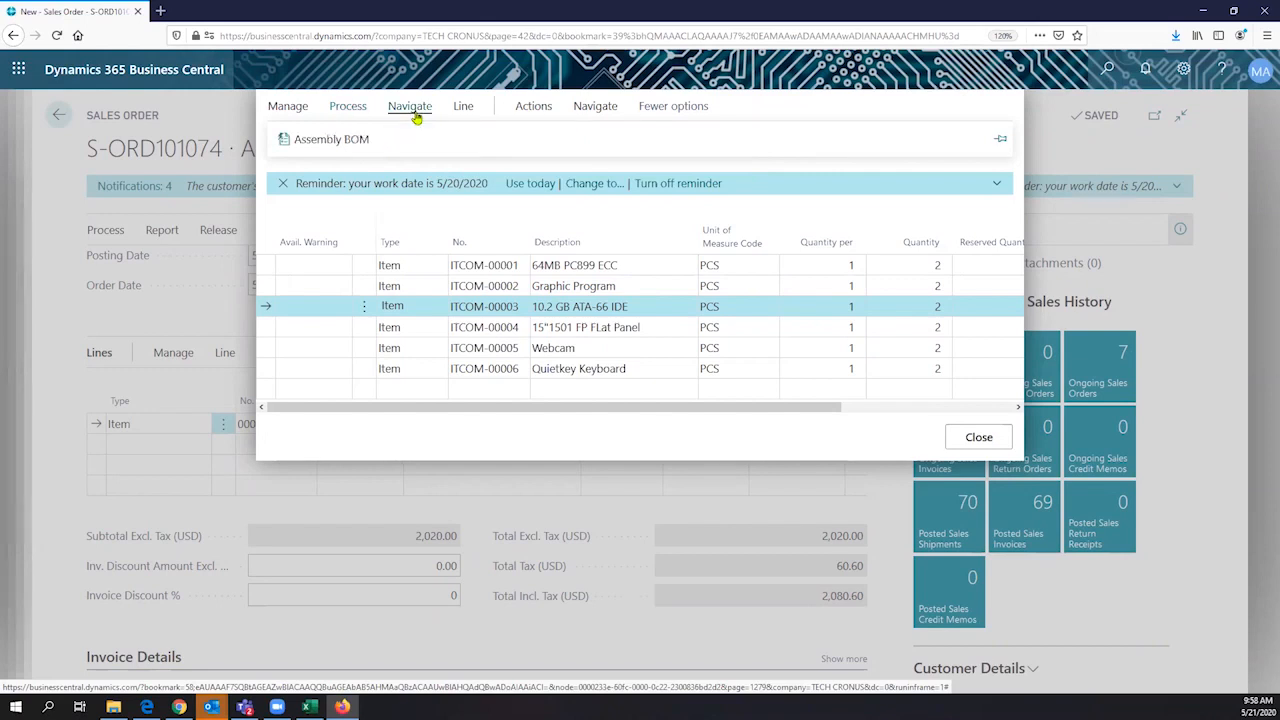
pyautogui.click(464, 110)
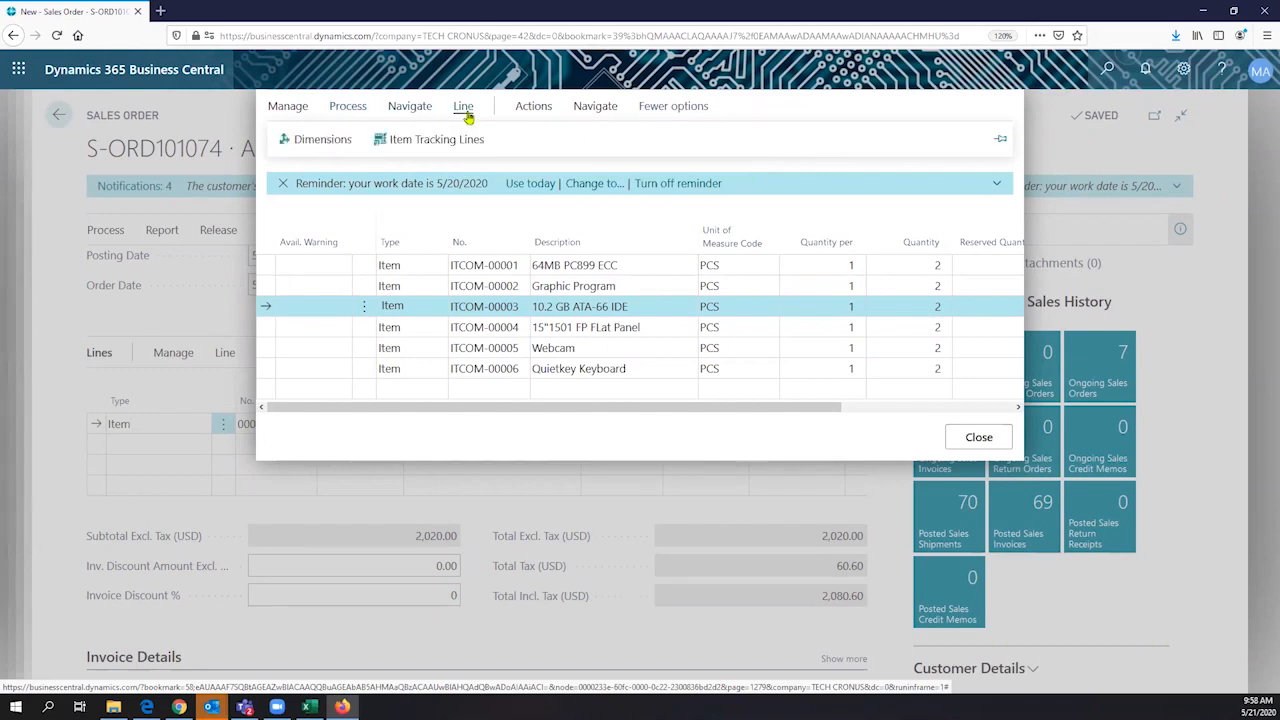
pyautogui.click(518, 110)
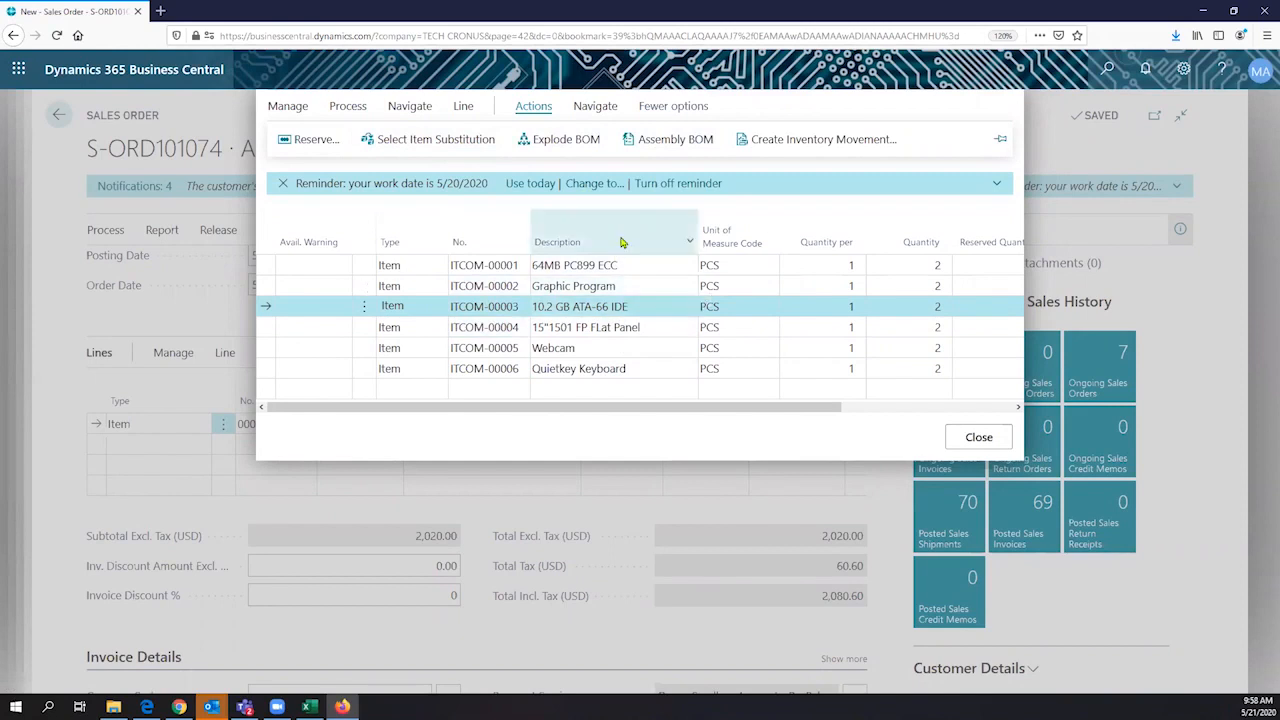
pyautogui.click(593, 112)
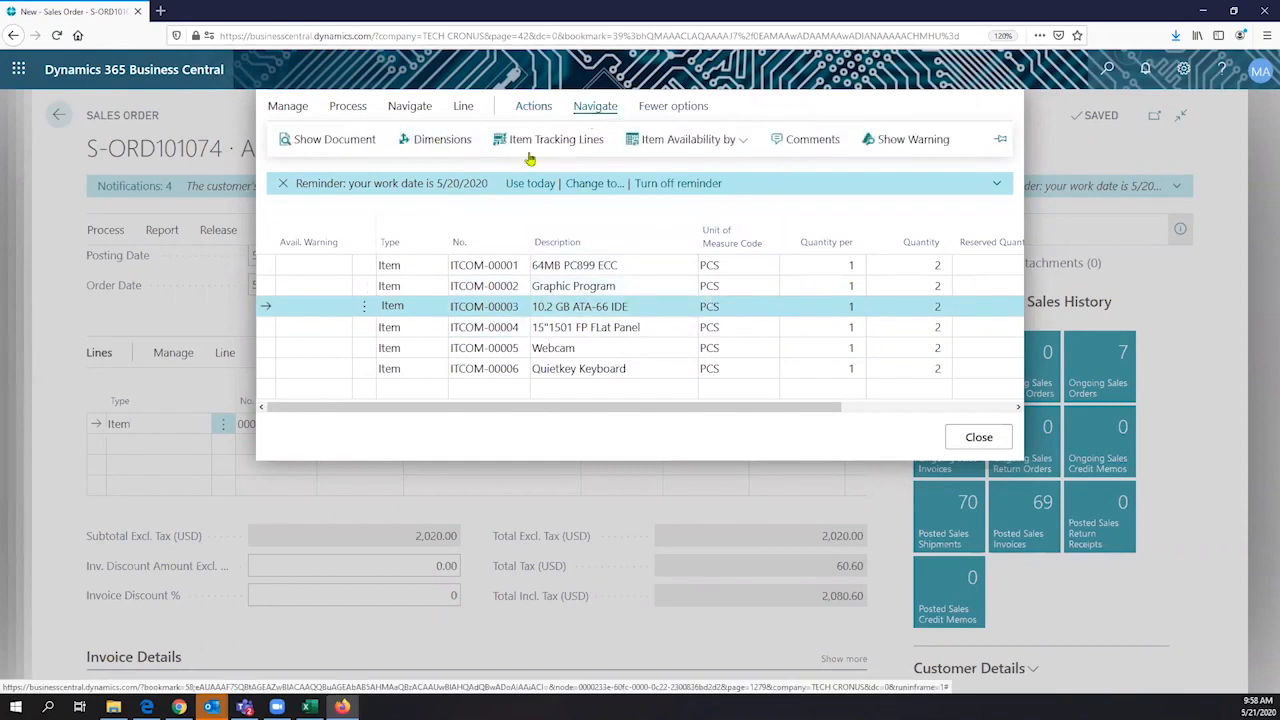
pyautogui.click(728, 139)
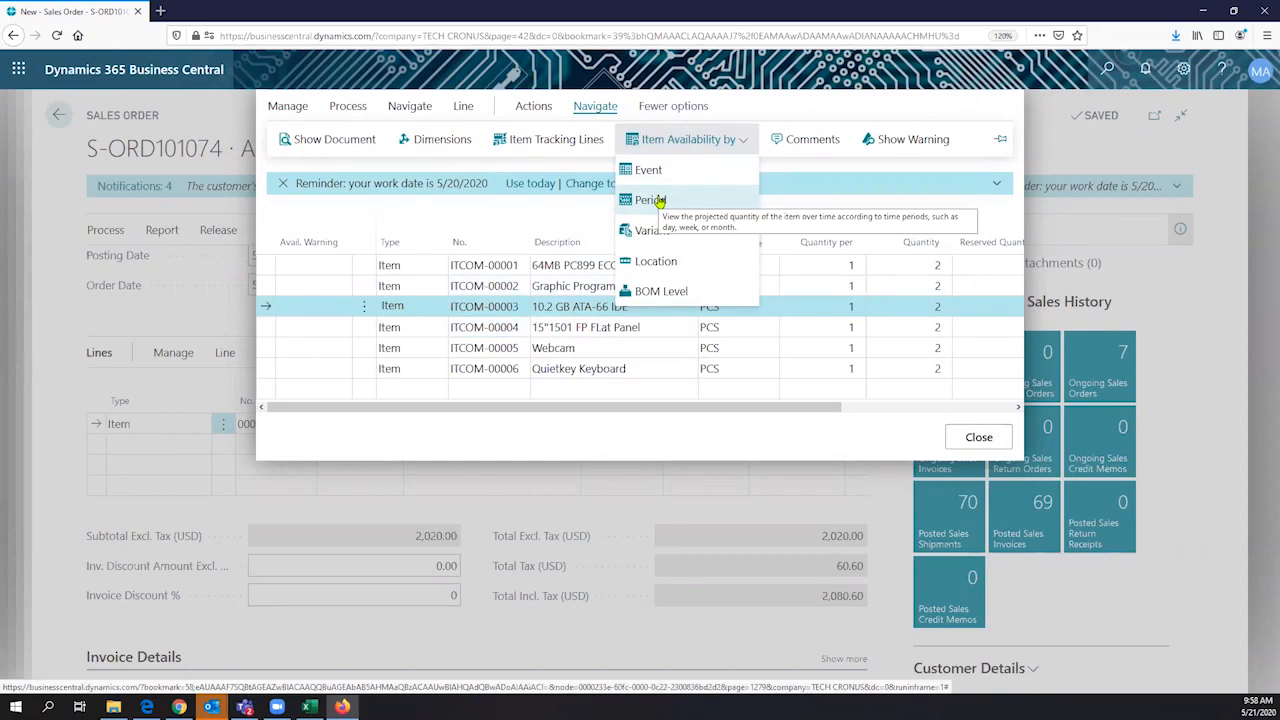
# - Open the assembly order linked to the assemble-to-order lines and review its general details and component lines
pyautogui.click(328, 145)
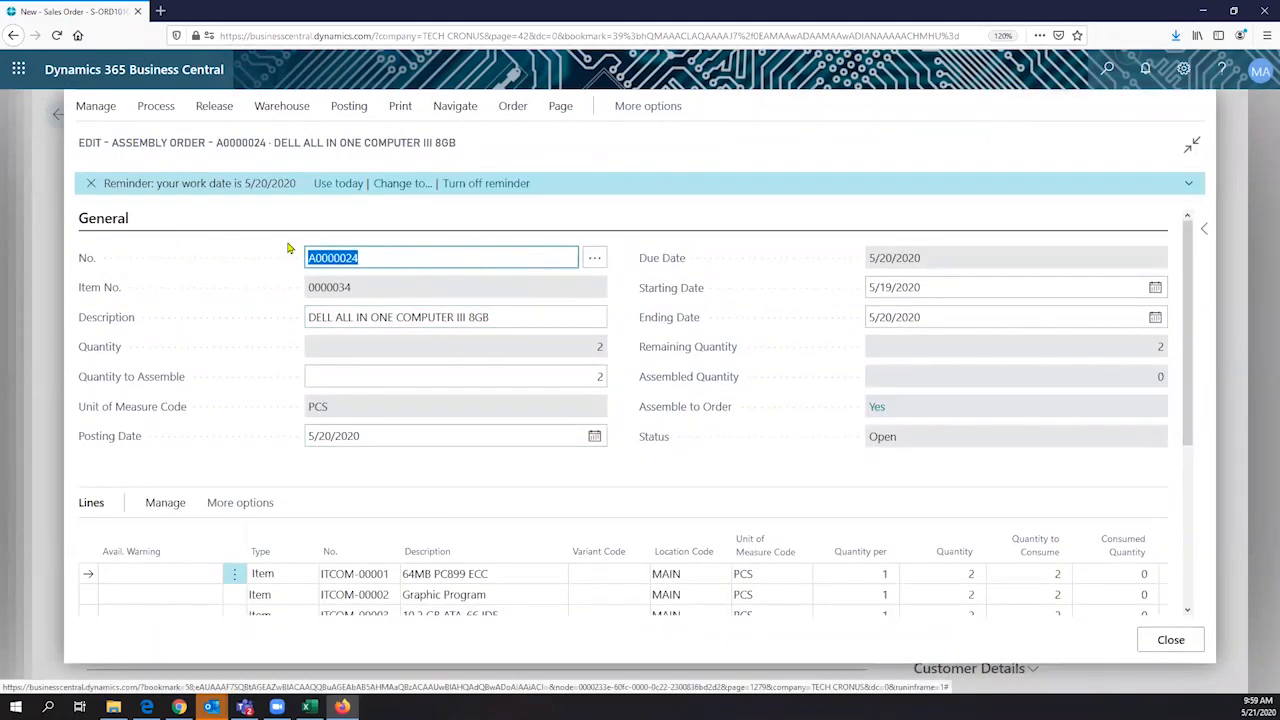
pyautogui.click(423, 317)
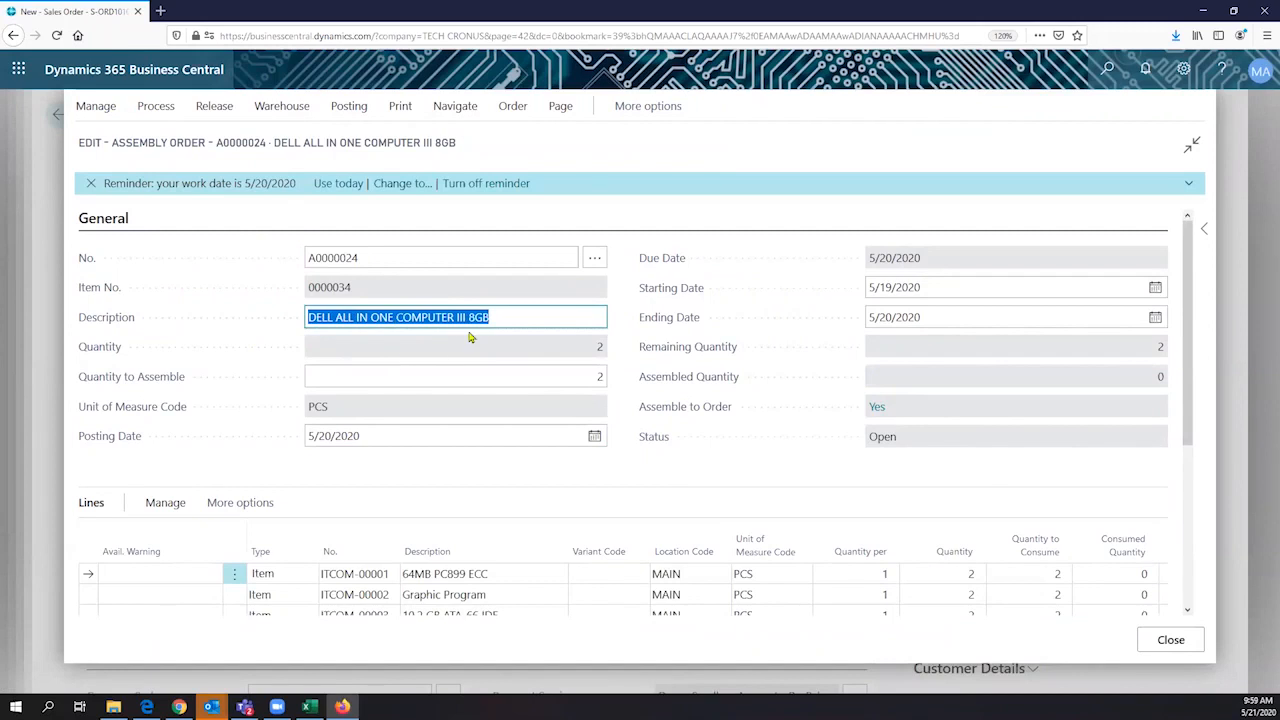
pyautogui.scroll(-4, 470, 338)
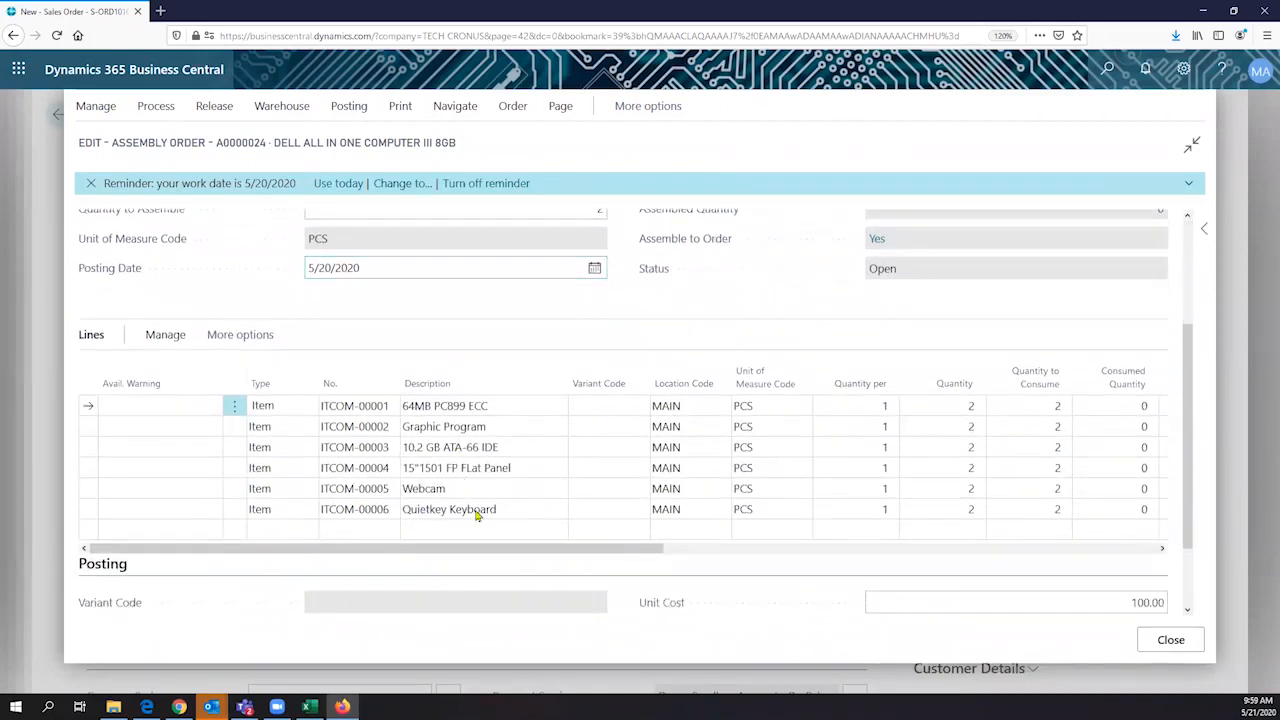
# - Close the linked assembly order and the assemble-to-order lines, and release the Adatum Corporation sales order
pyautogui.moveTo(505, 551); pyautogui.dragTo(444, 563)
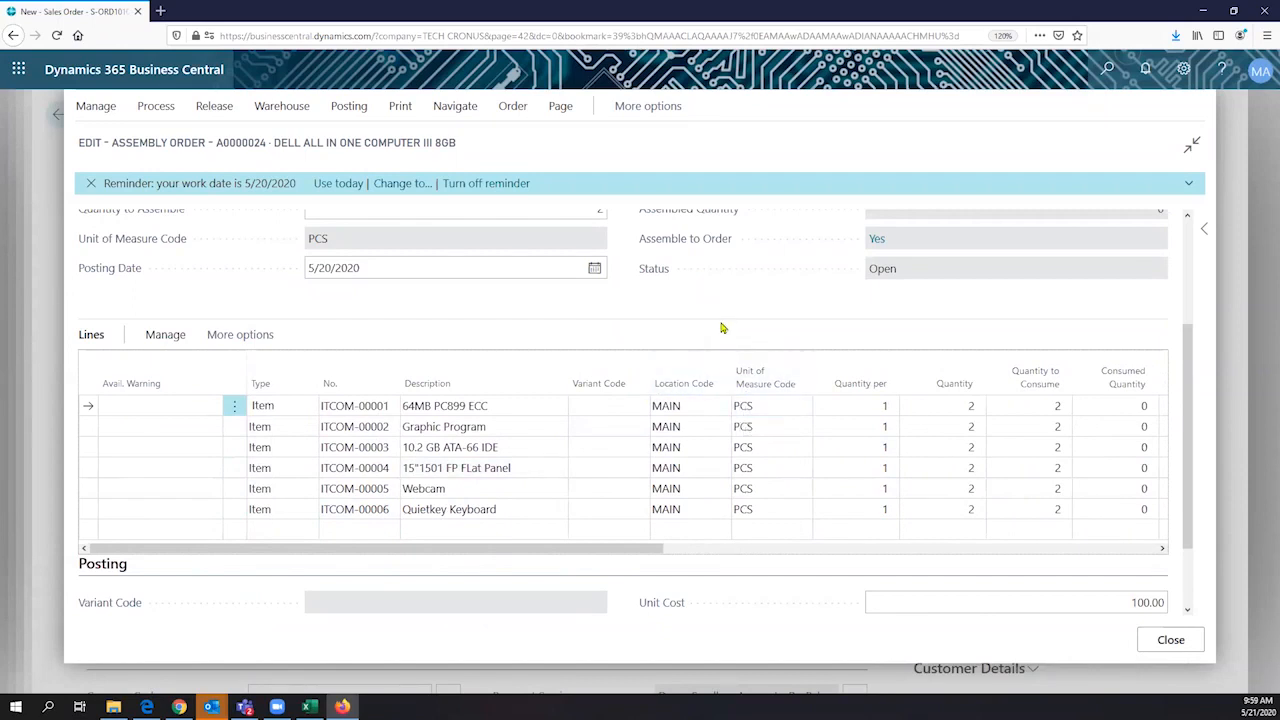
pyautogui.click(1169, 642)
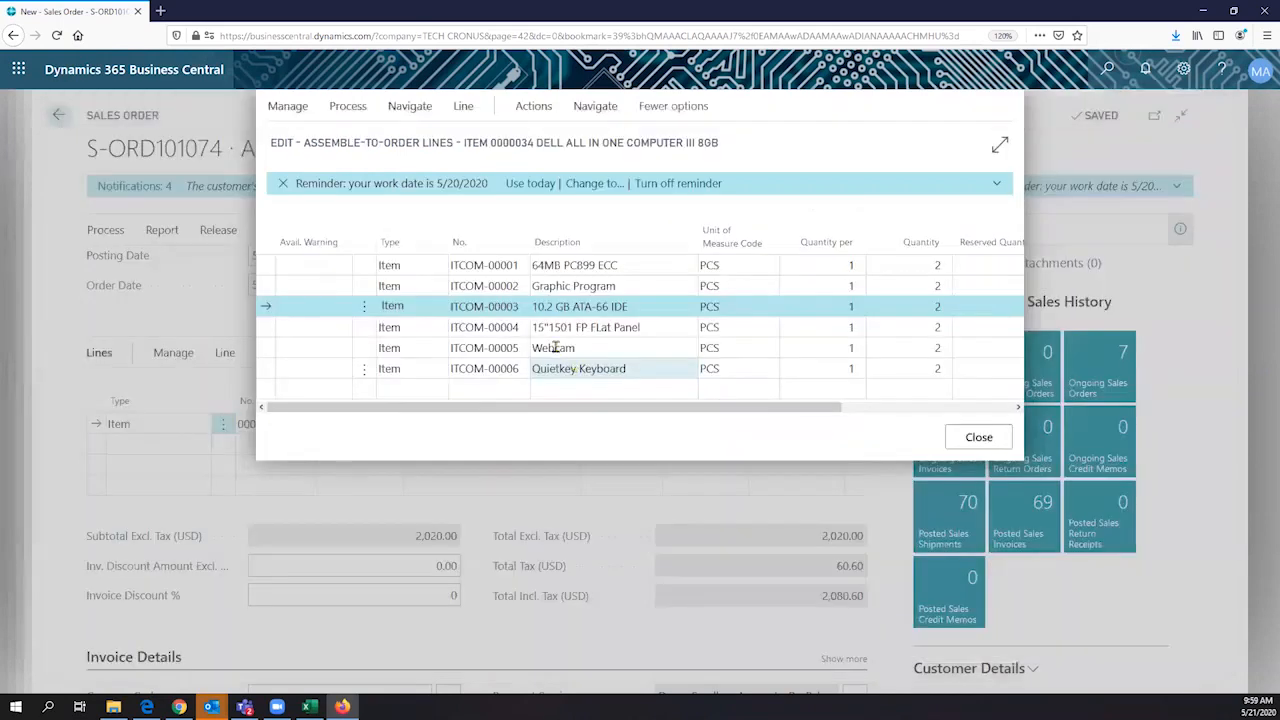
pyautogui.click(507, 605)
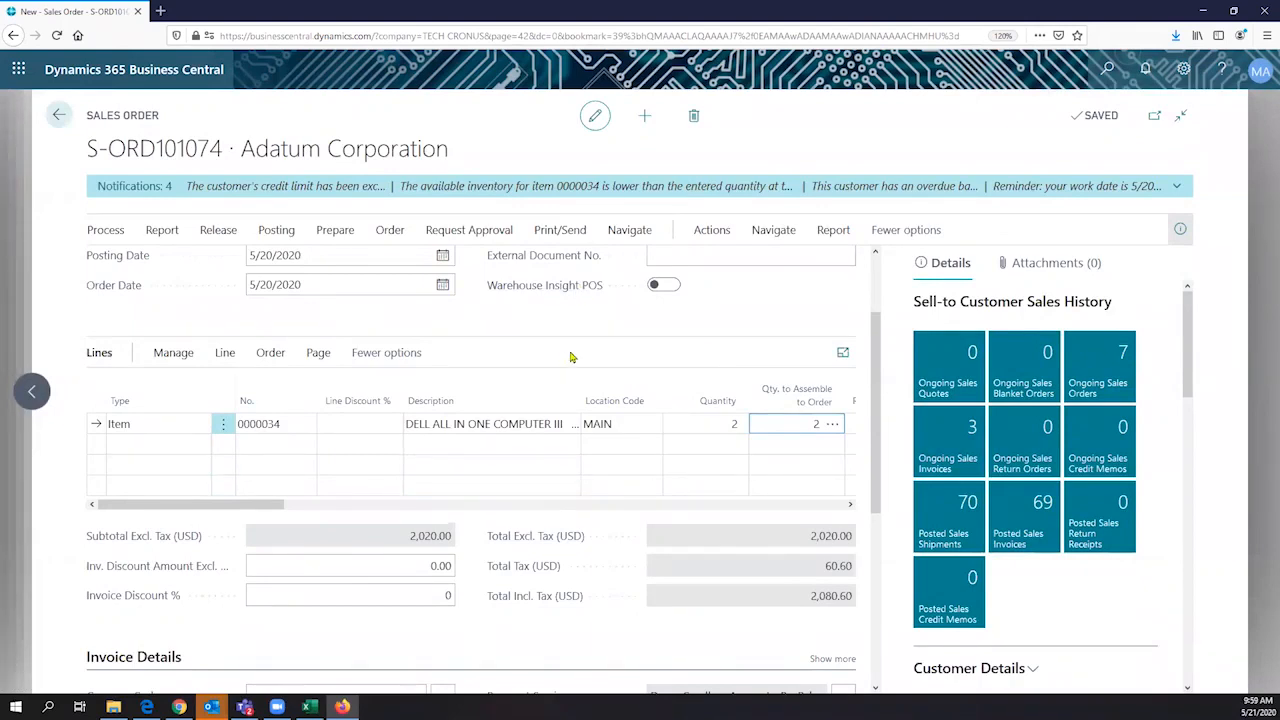
pyautogui.scroll(2, 570, 357)
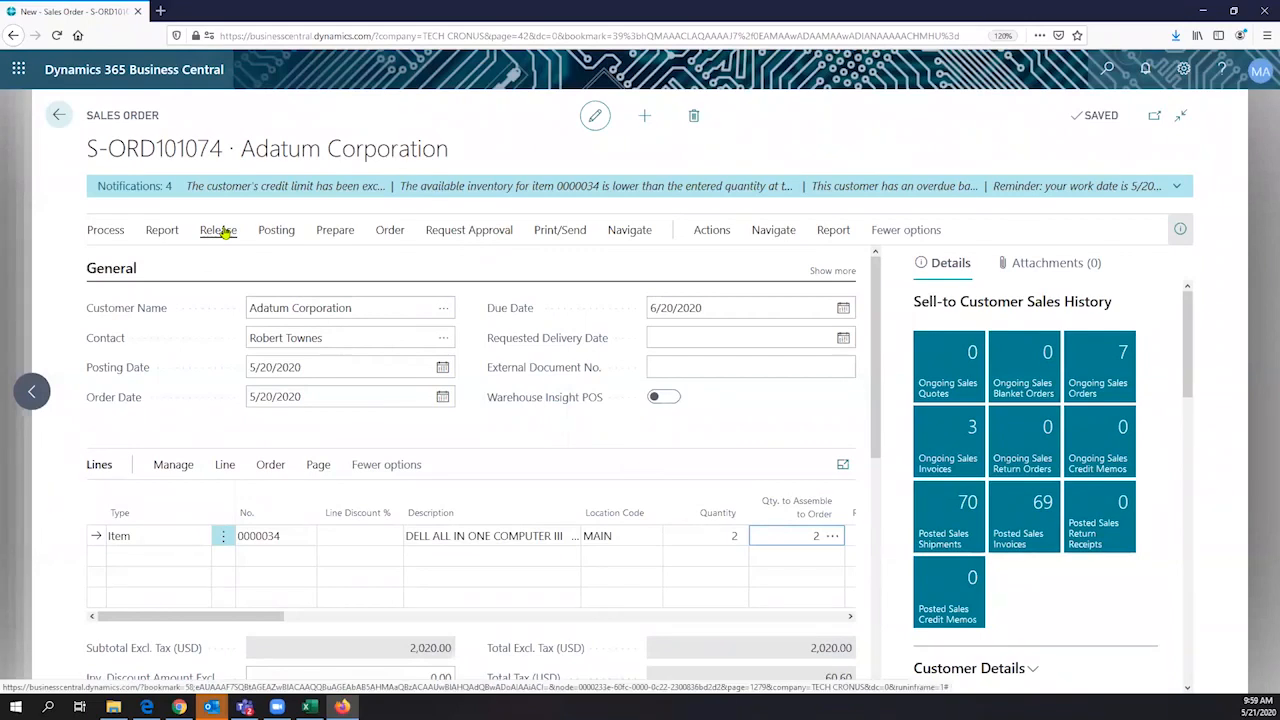
pyautogui.click(222, 231)
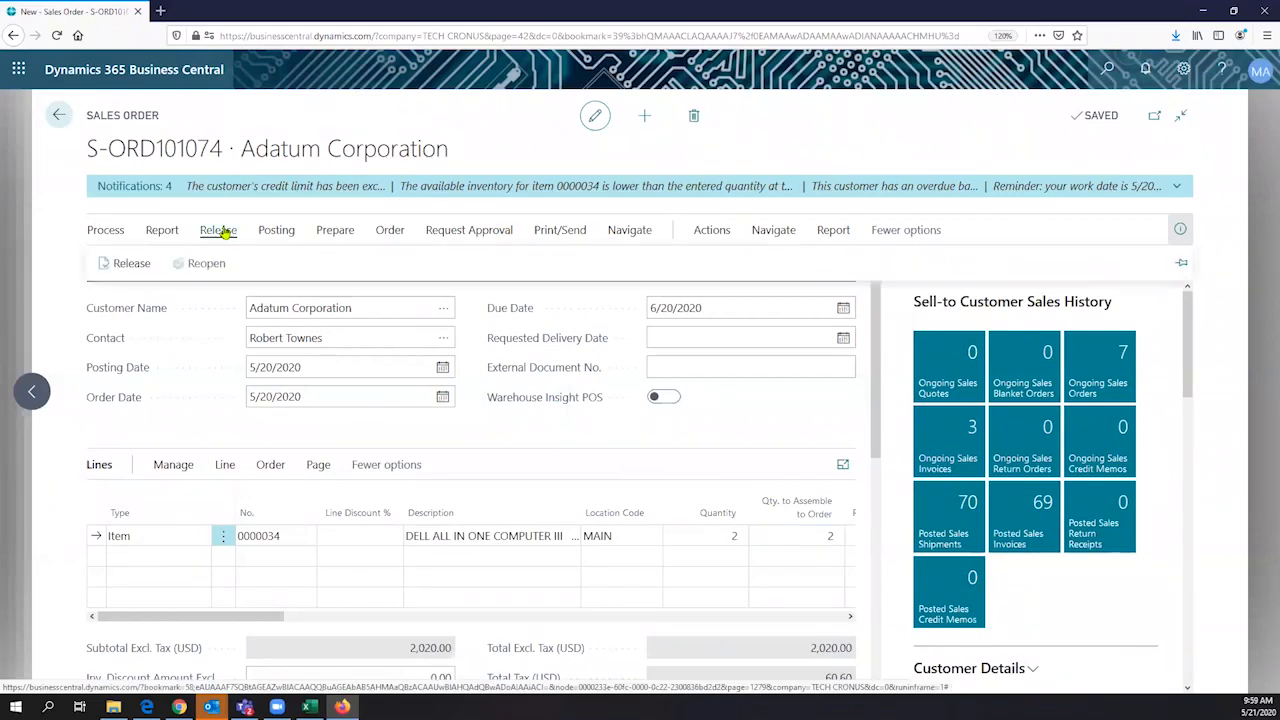
pyautogui.click(117, 265)
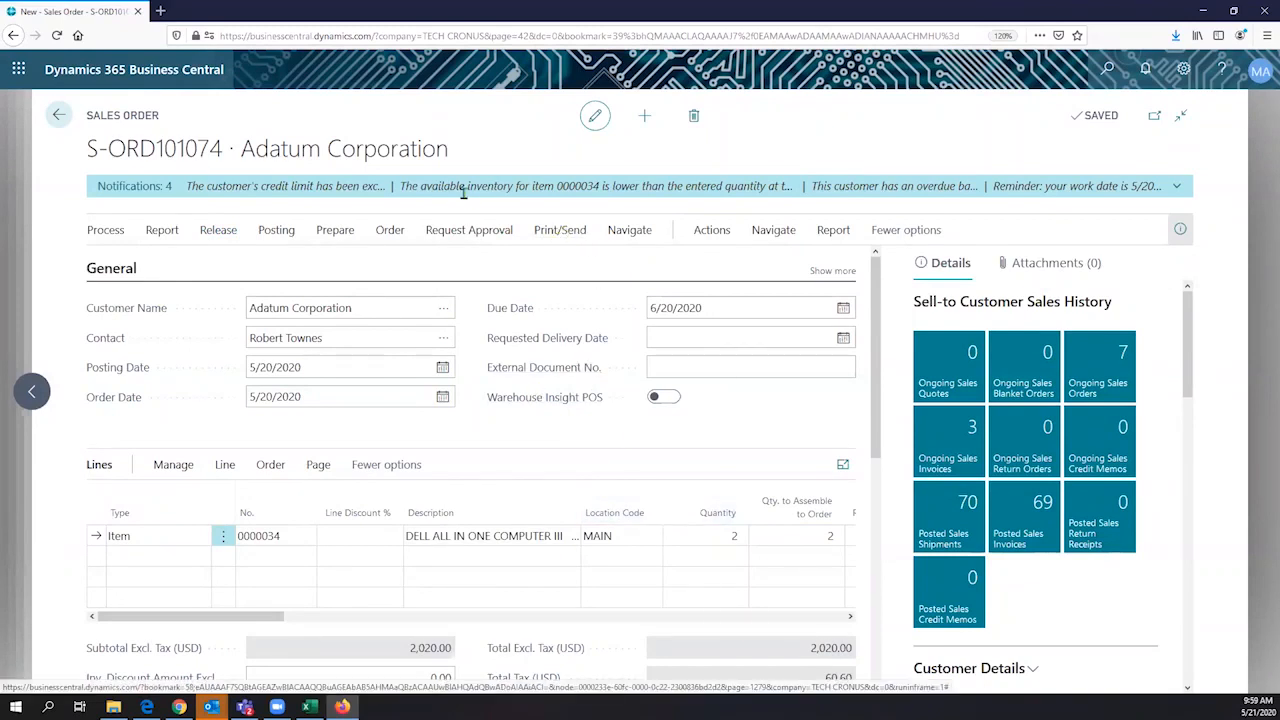
# - Dismiss the sales order's notifications about the exceeded credit limit, available inventory, overdue balance and work date
pyautogui.moveTo(425, 187); pyautogui.dragTo(604, 187)
pyautogui.click(604, 187)
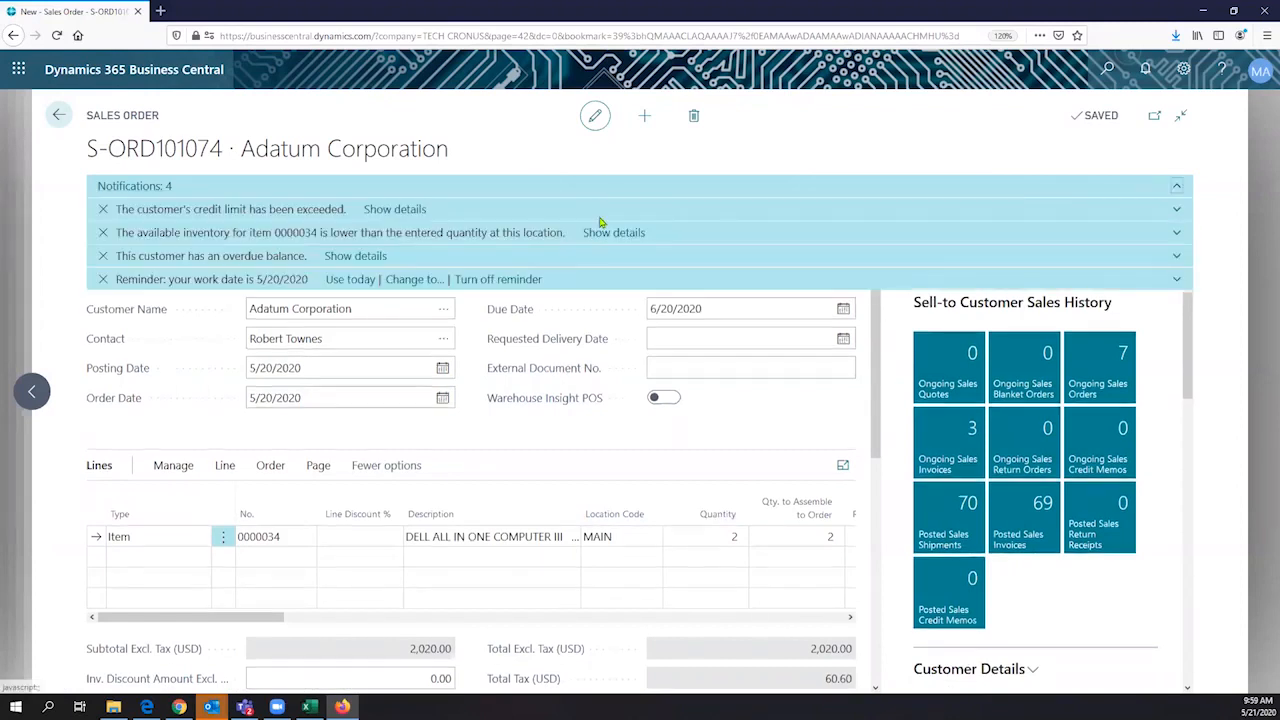
pyautogui.click(104, 212)
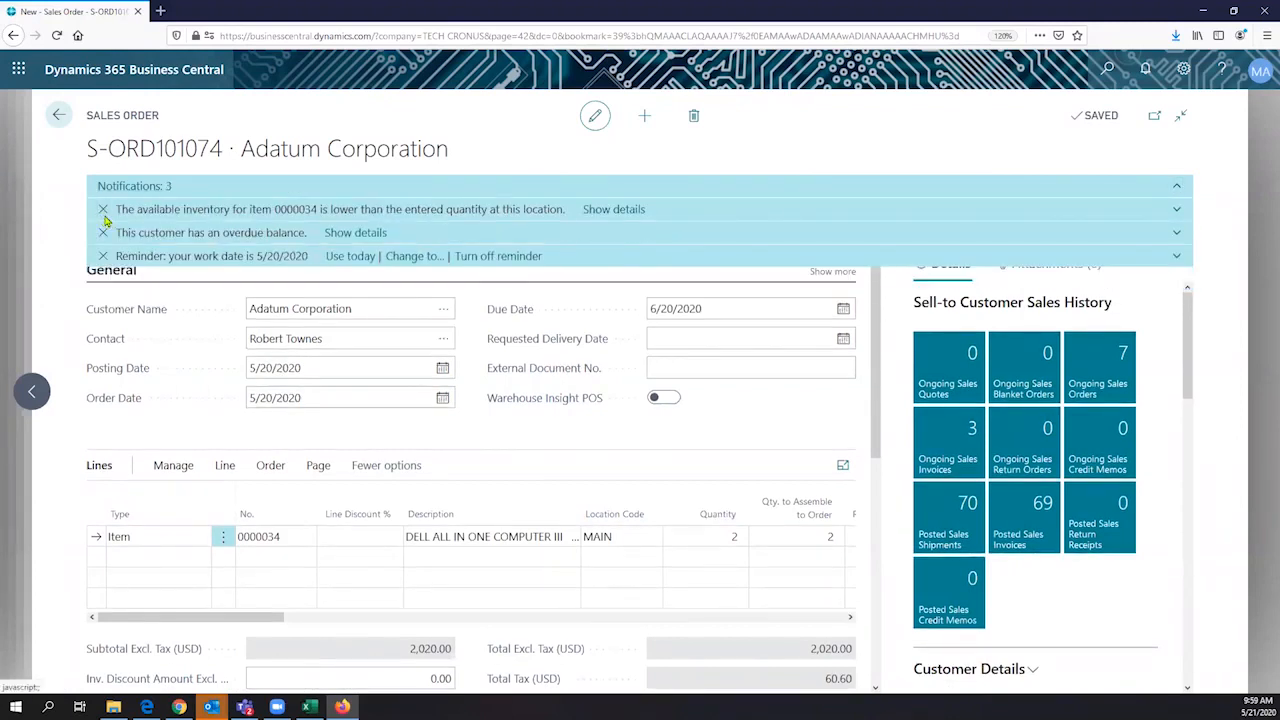
pyautogui.click(104, 214)
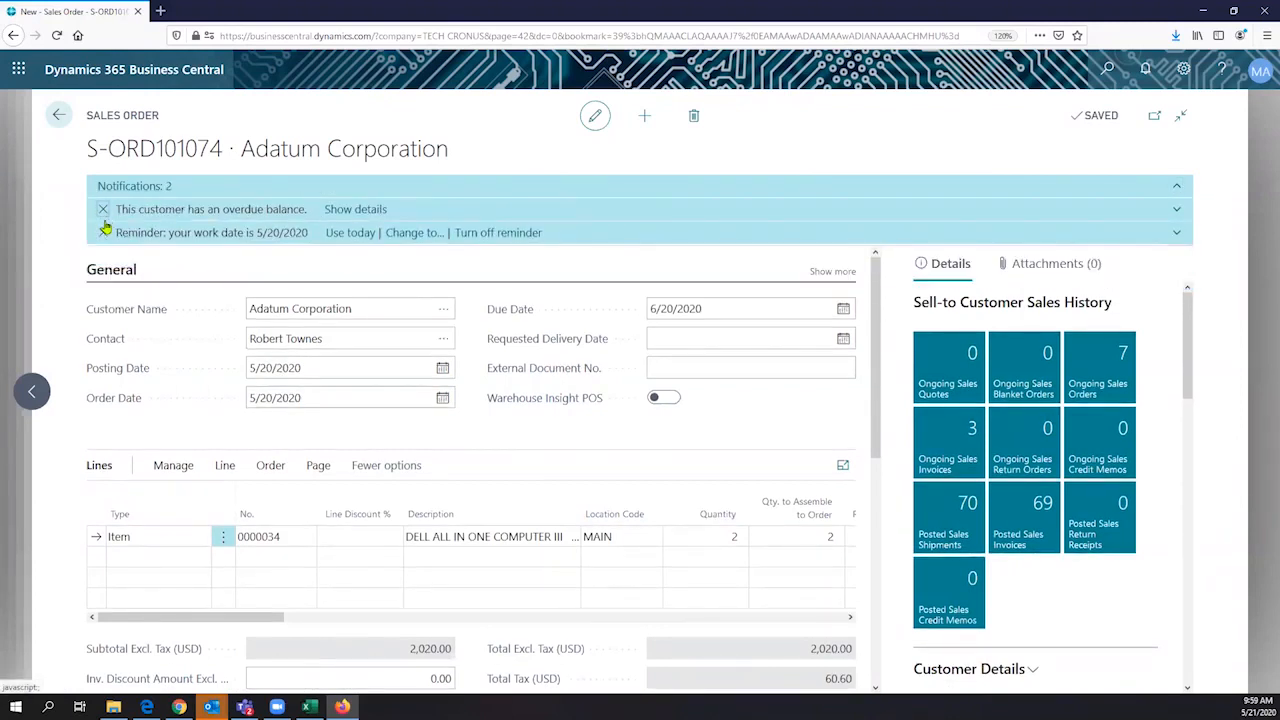
pyautogui.click(103, 209)
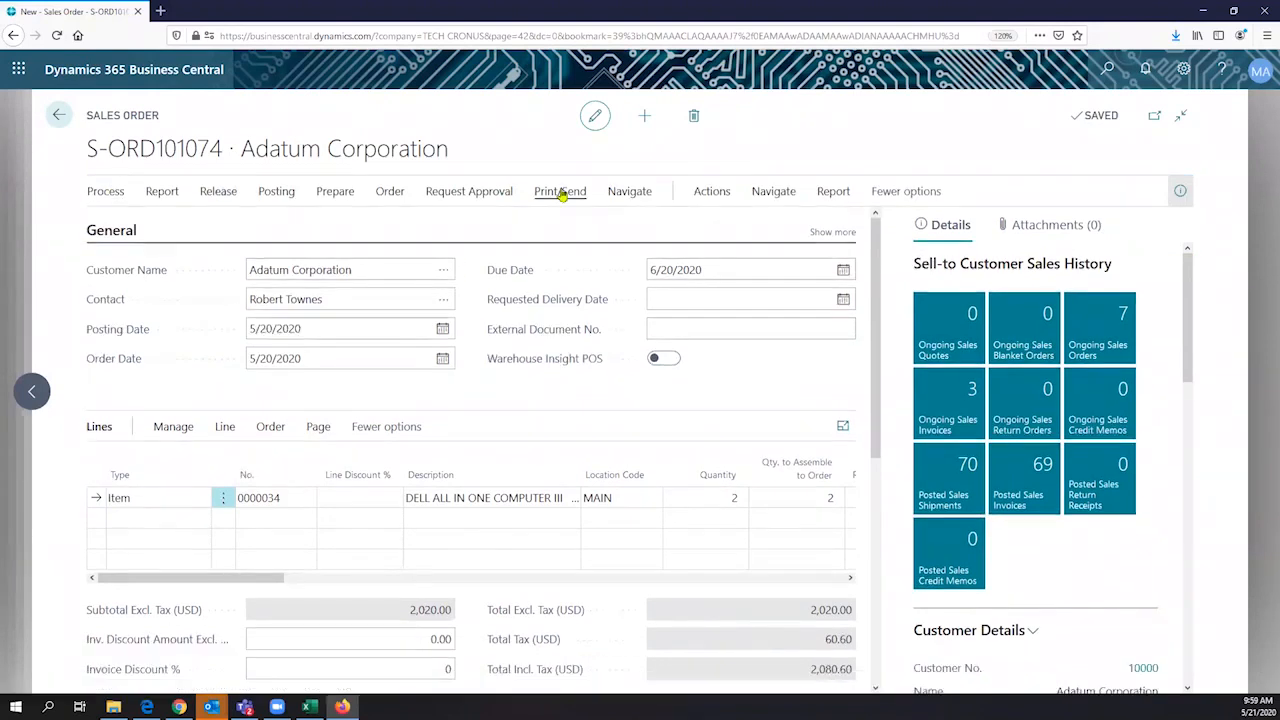
# - Open Order Promising for the sales order, review its lines, and try the Capable-to-Promise calculation before closing it
pyautogui.click(561, 194)
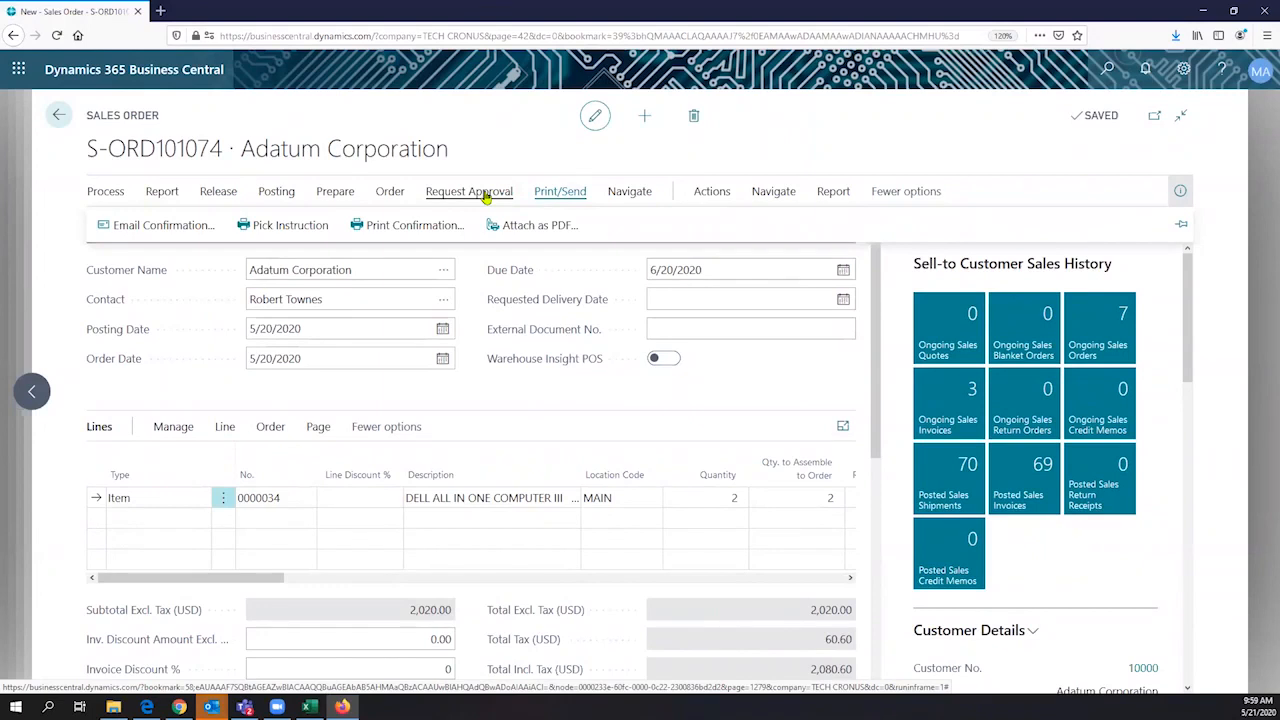
pyautogui.click(620, 194)
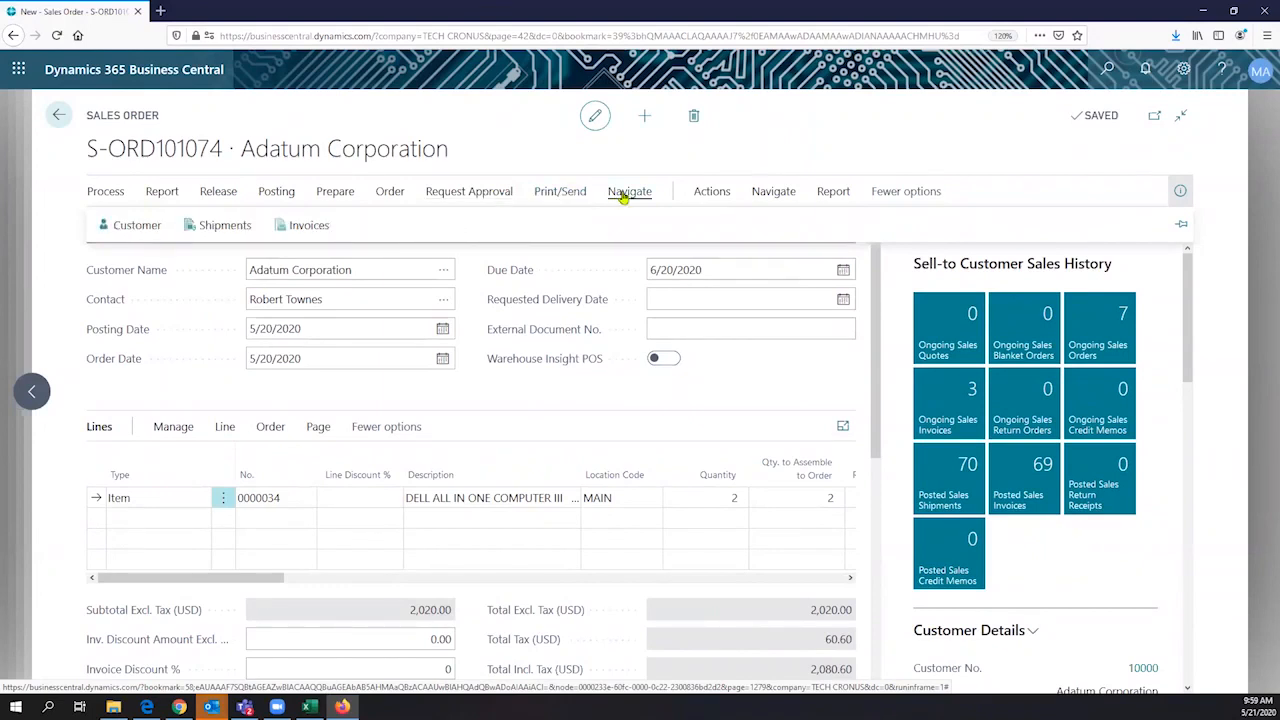
pyautogui.click(697, 193)
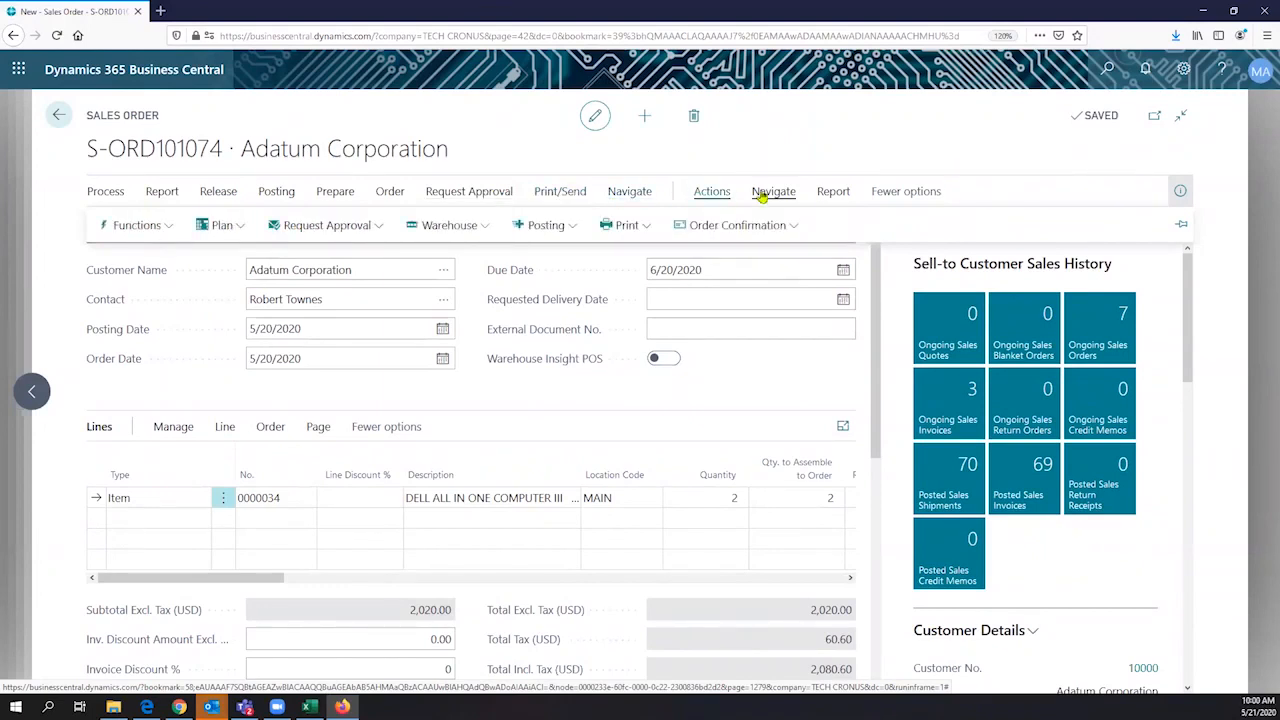
pyautogui.click(240, 228)
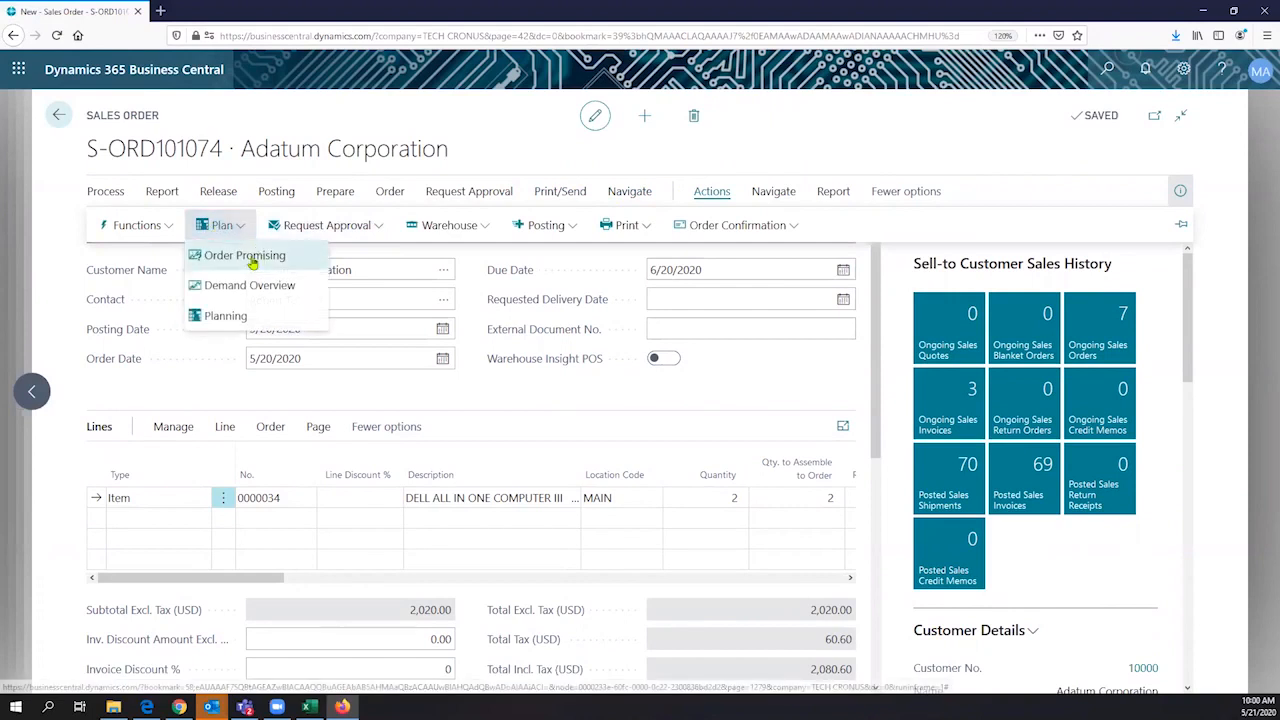
pyautogui.click(252, 260)
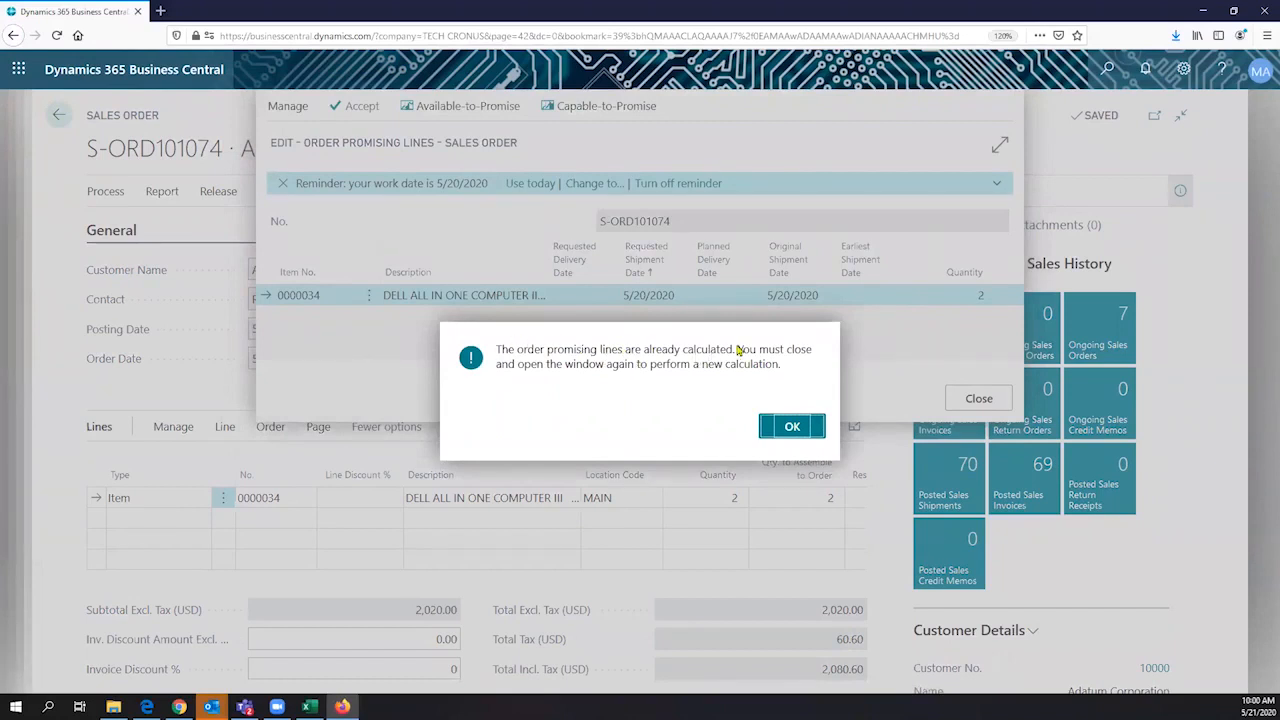
pyautogui.press('Return')
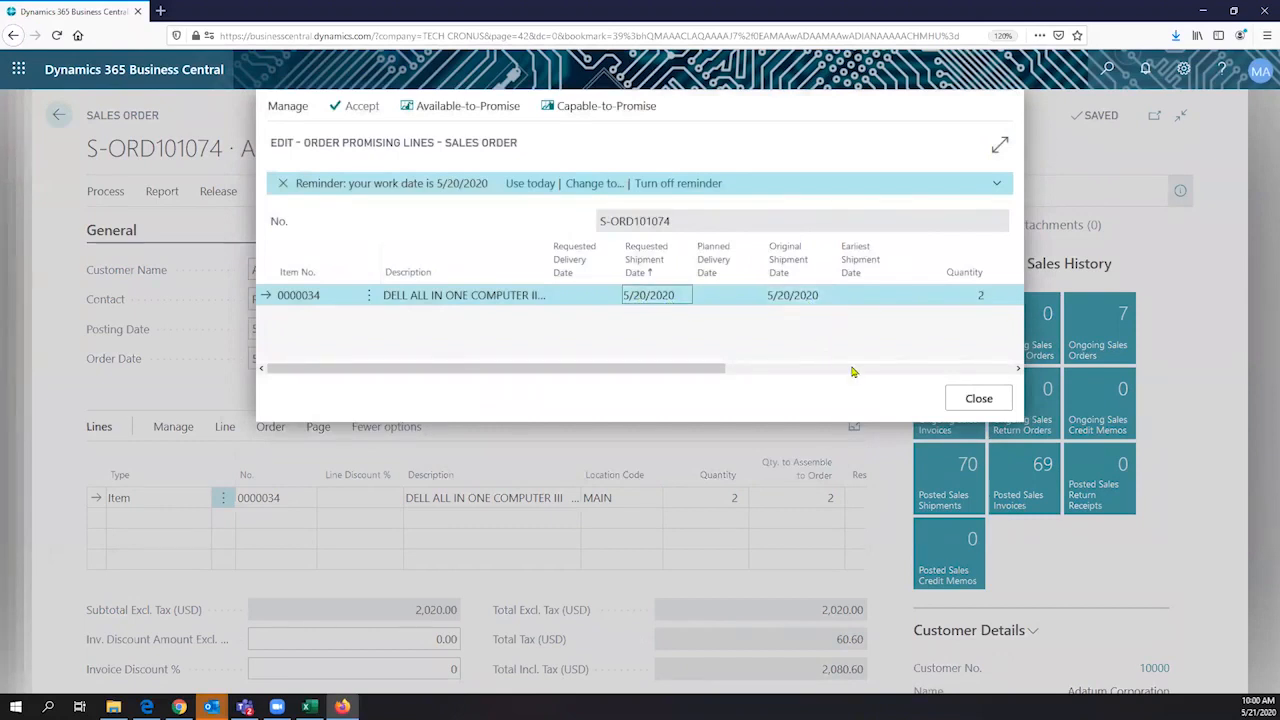
pyautogui.moveTo(634, 372); pyautogui.dragTo(390, 405)
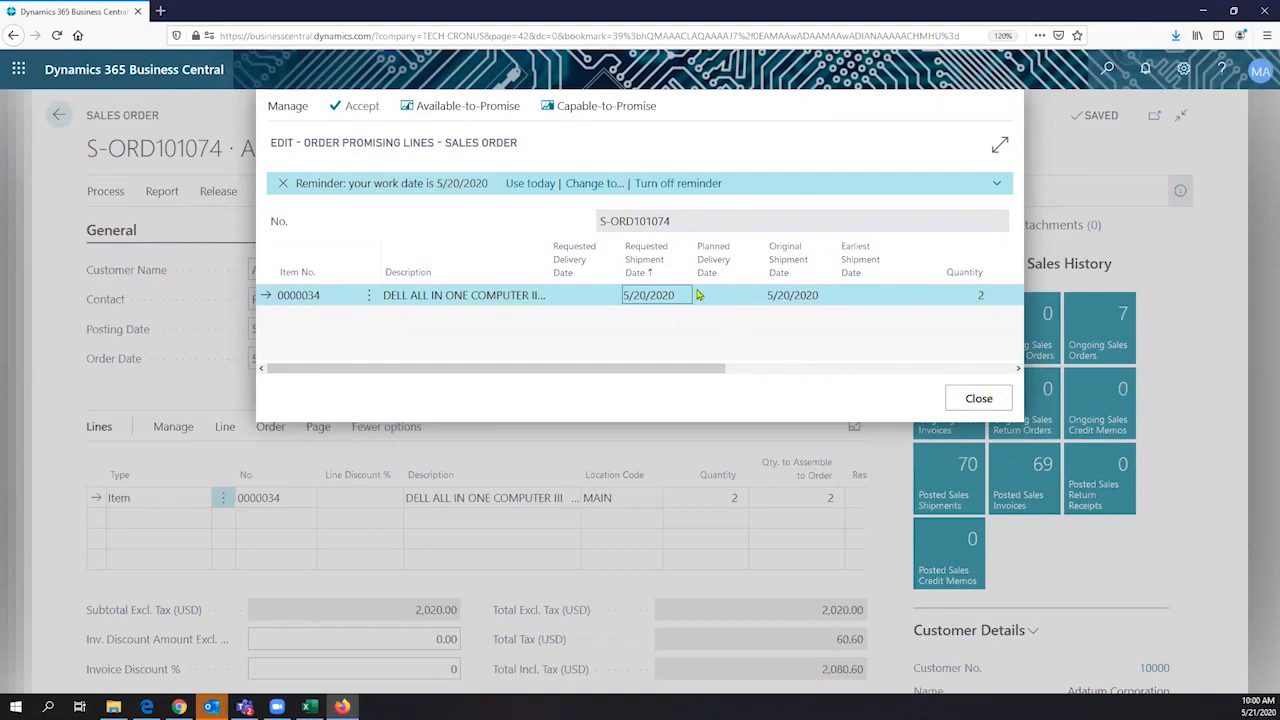
pyautogui.click(573, 103)
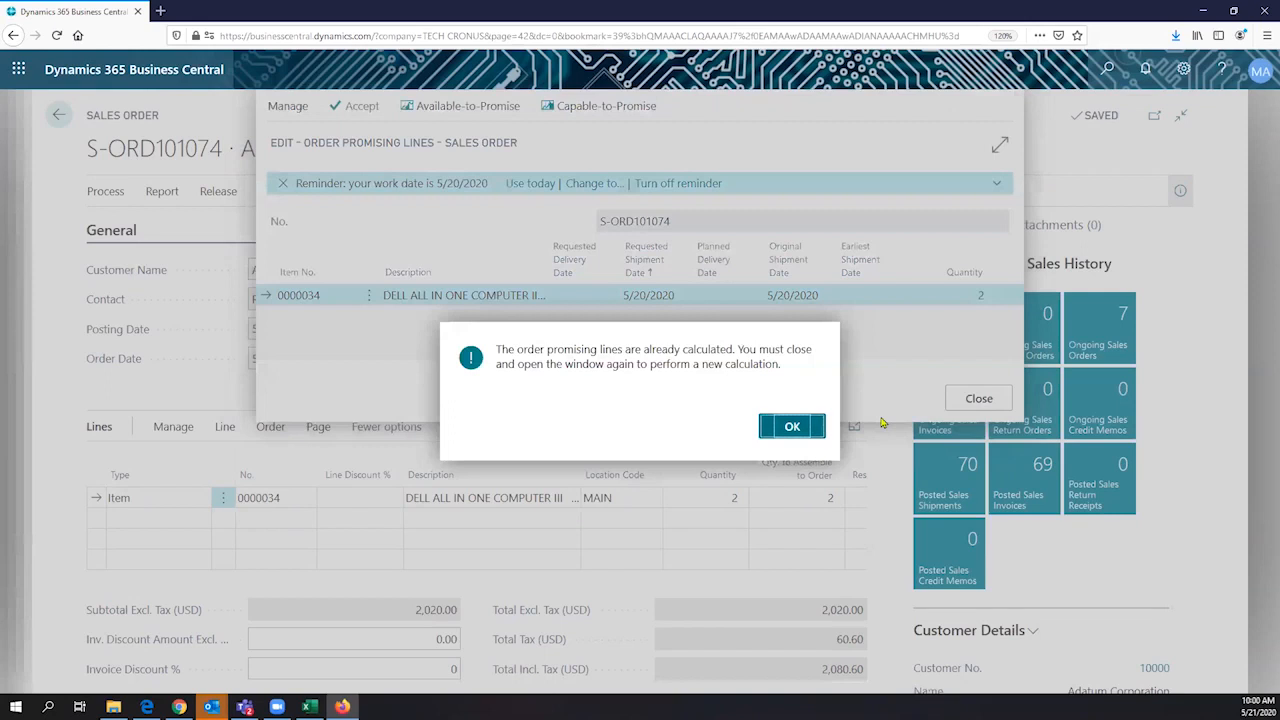
pyautogui.click(792, 426)
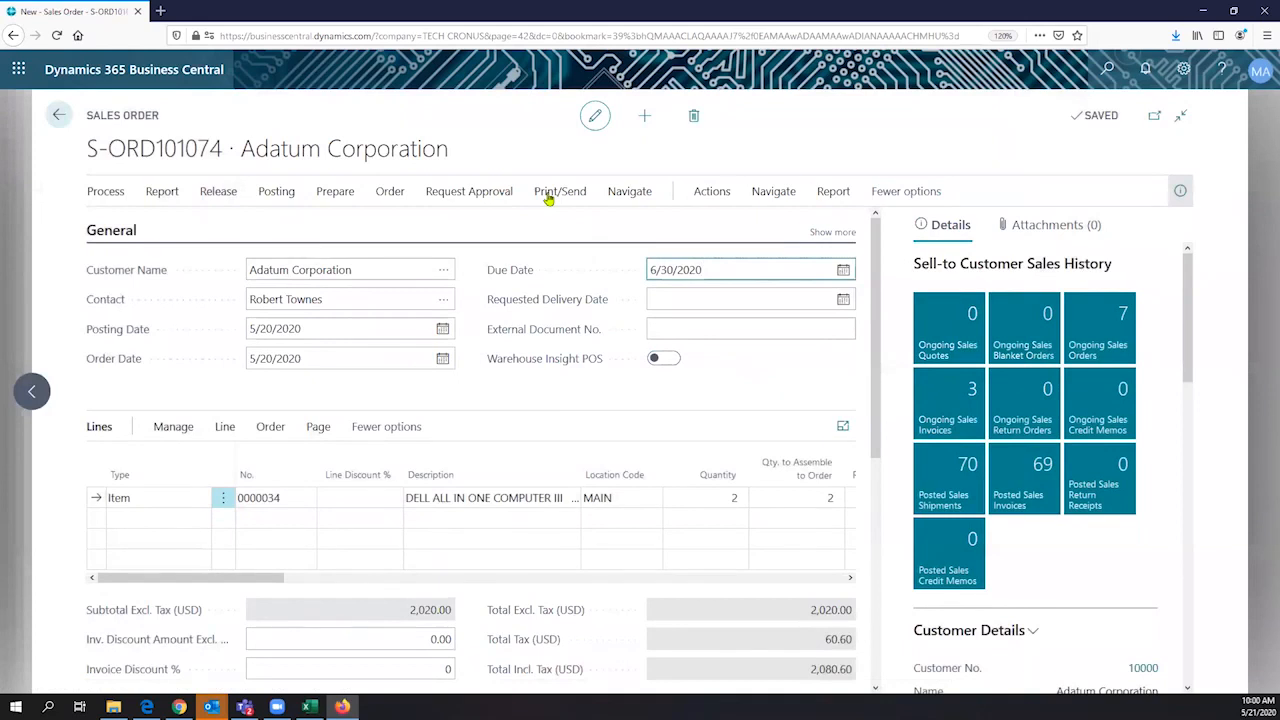
pyautogui.click(645, 193)
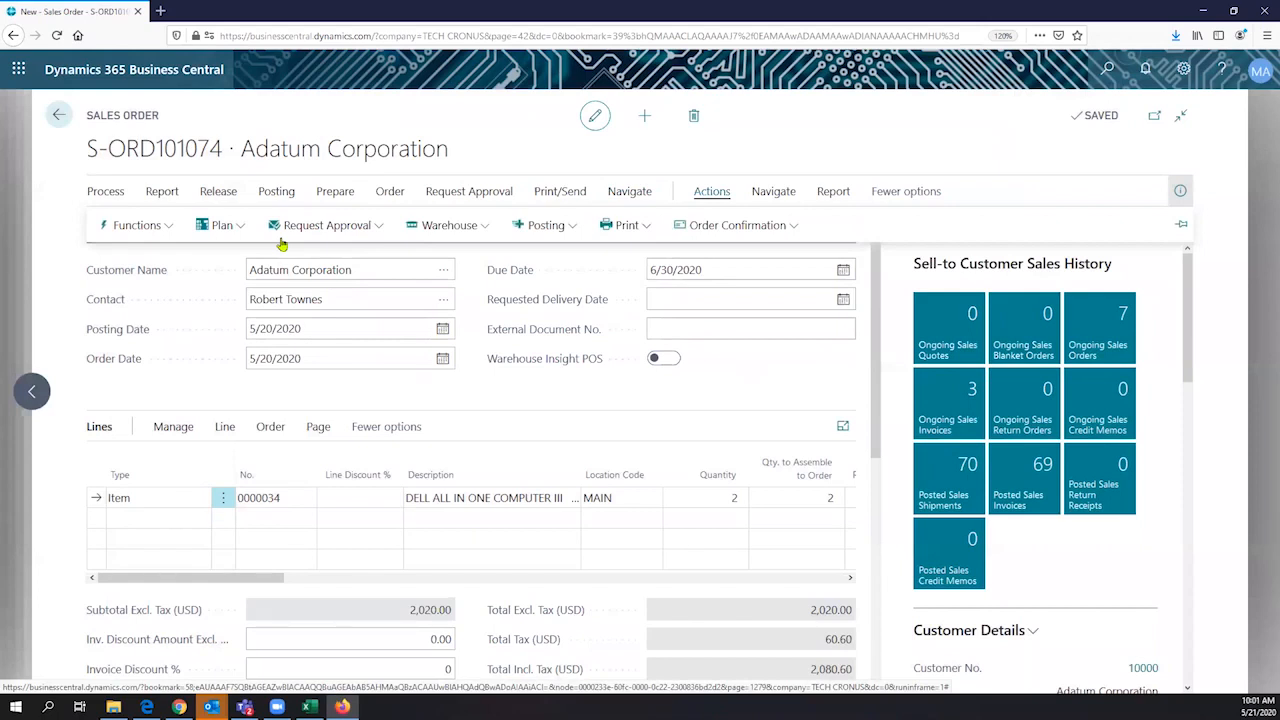
pyautogui.click(222, 226)
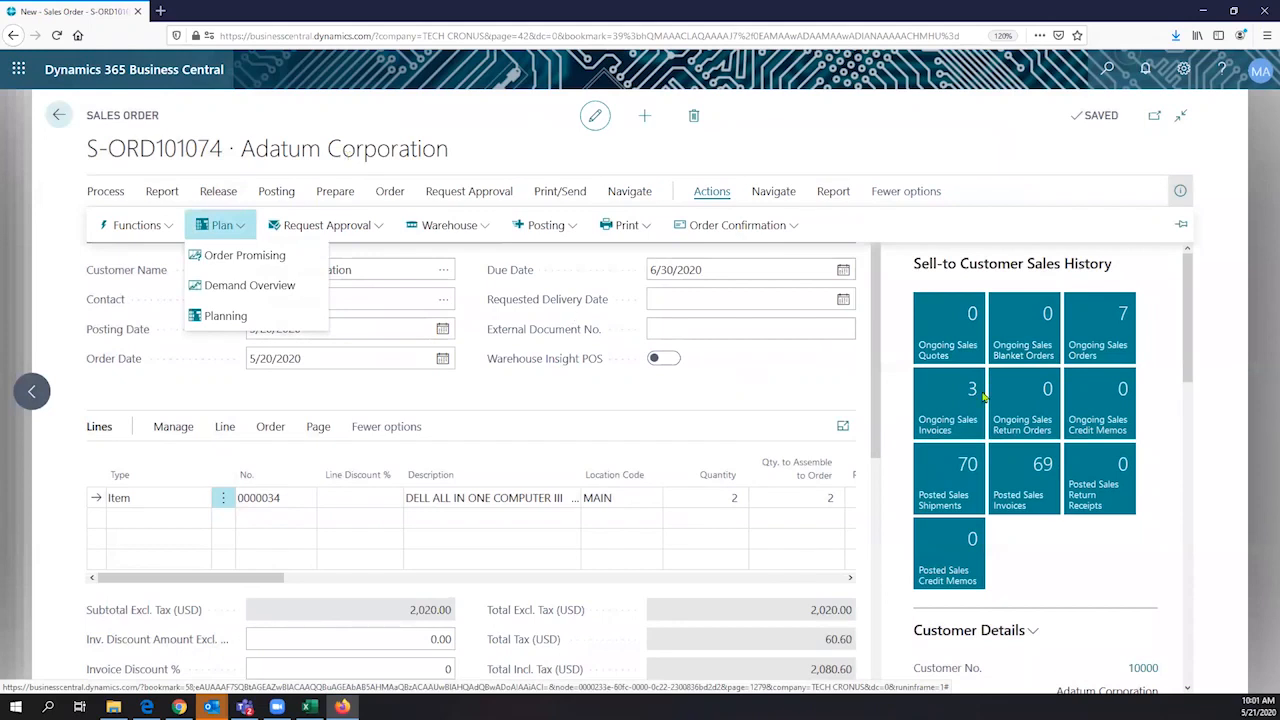
pyautogui.press('Down')
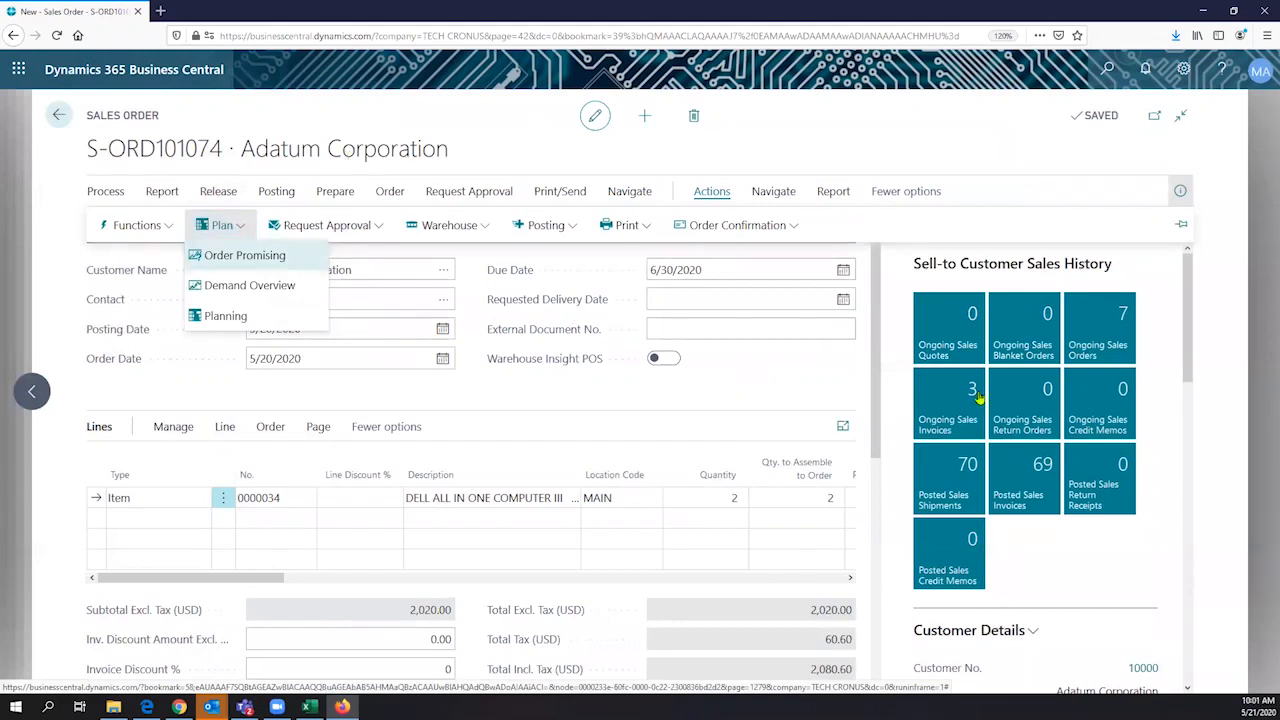
pyautogui.click(612, 405)
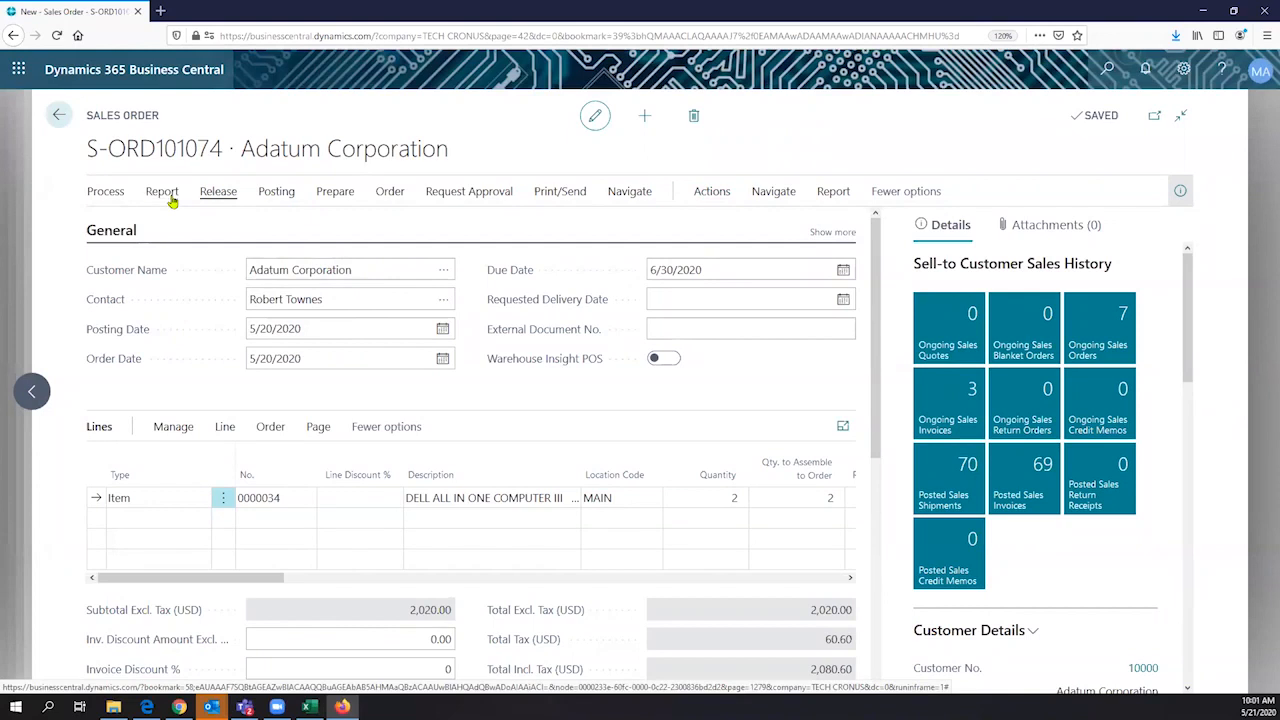
# - Try to post the sales order with the Ship and Invoice option, and close the error messages
pyautogui.click(276, 192)
pyautogui.click(119, 226)
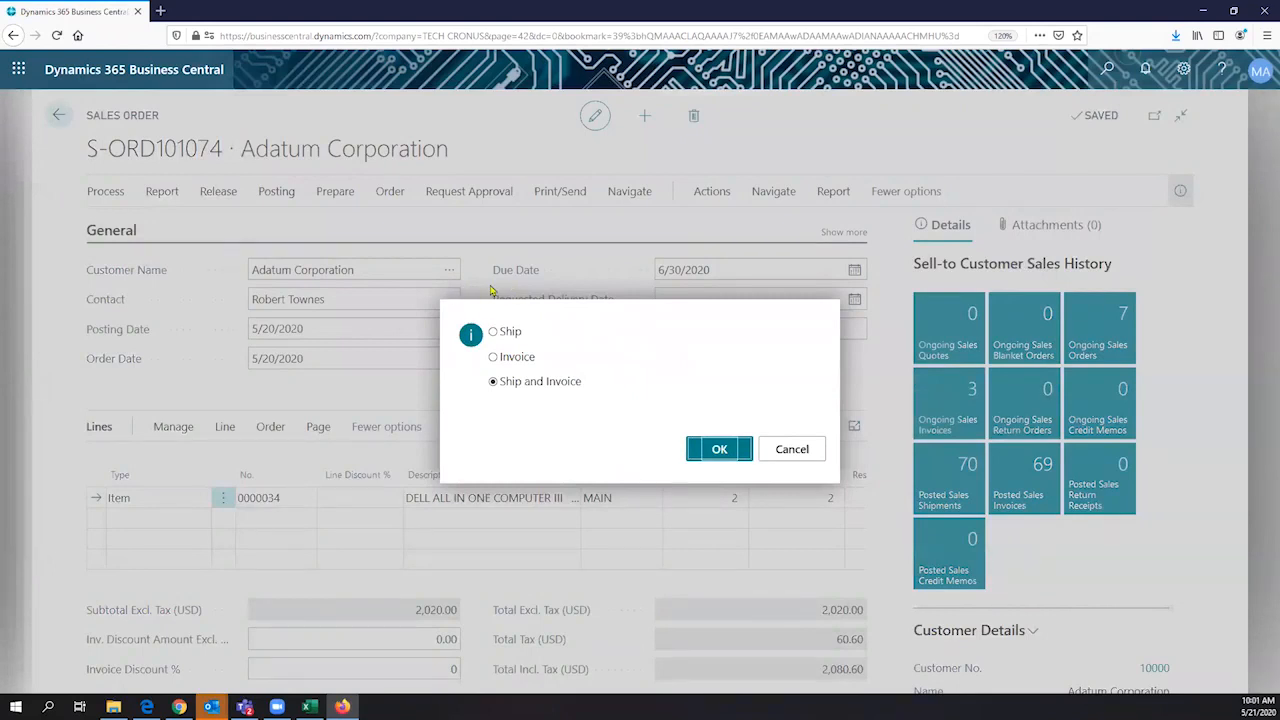
pyautogui.press('Return')
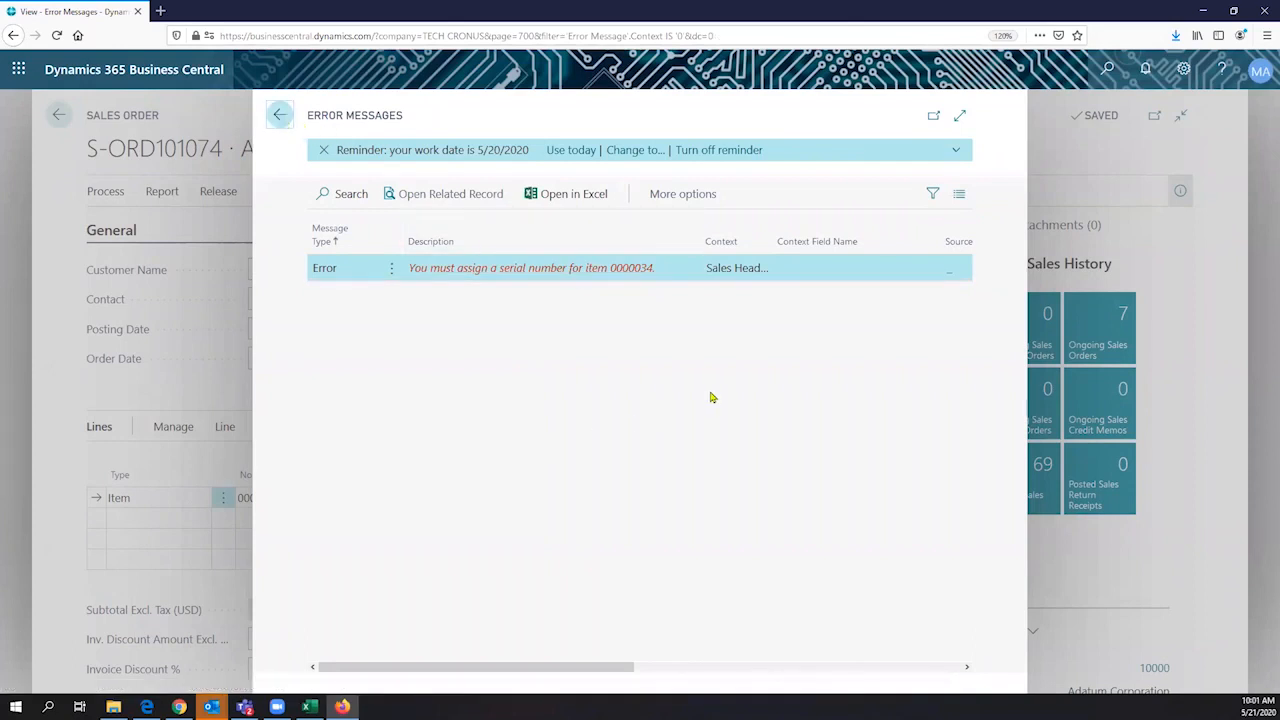
pyautogui.press('Escape')
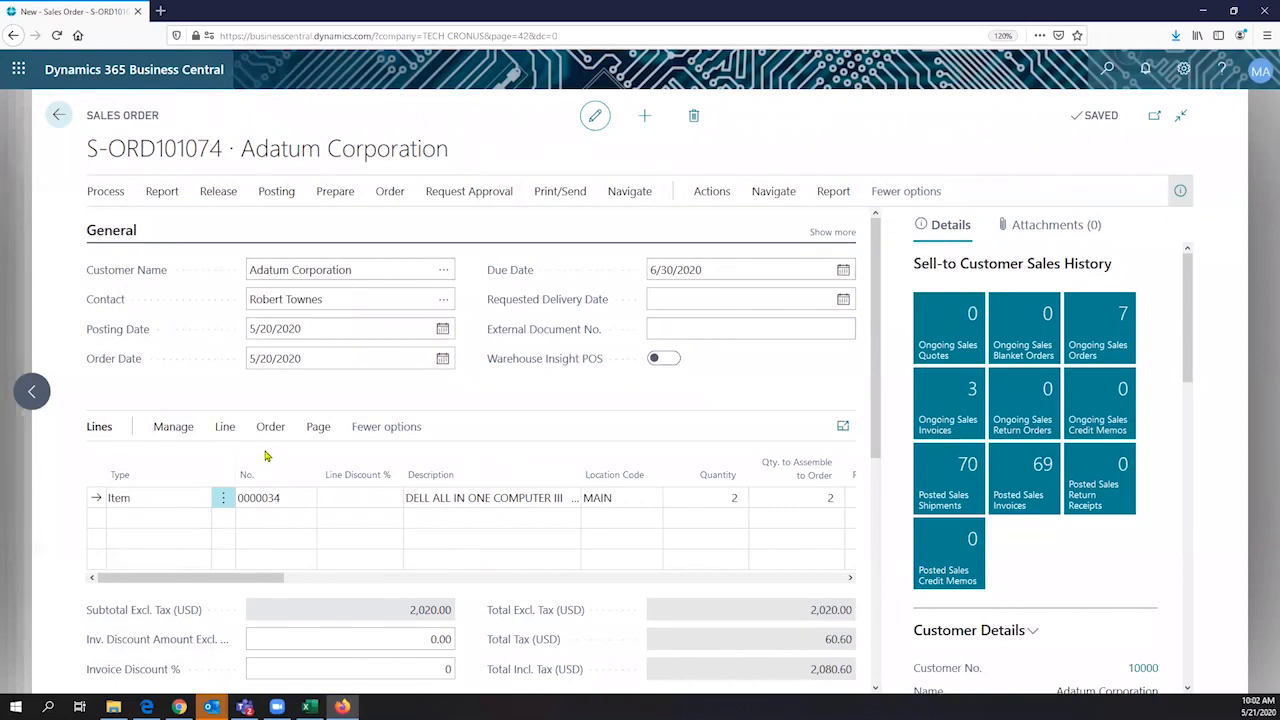
# - Open the linked assembly order's item tracking lines and assign serial numbers to the two DELL ALL IN ONE computers
pyautogui.click(805, 502)
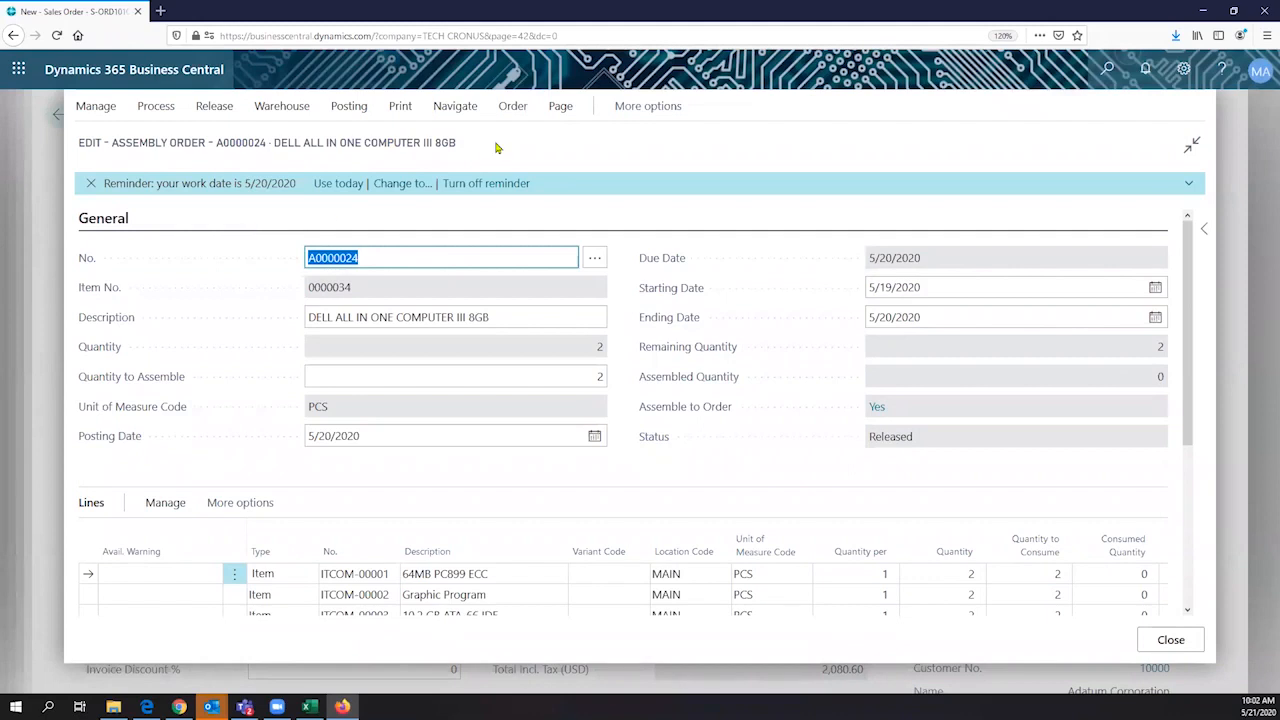
pyautogui.click(450, 110)
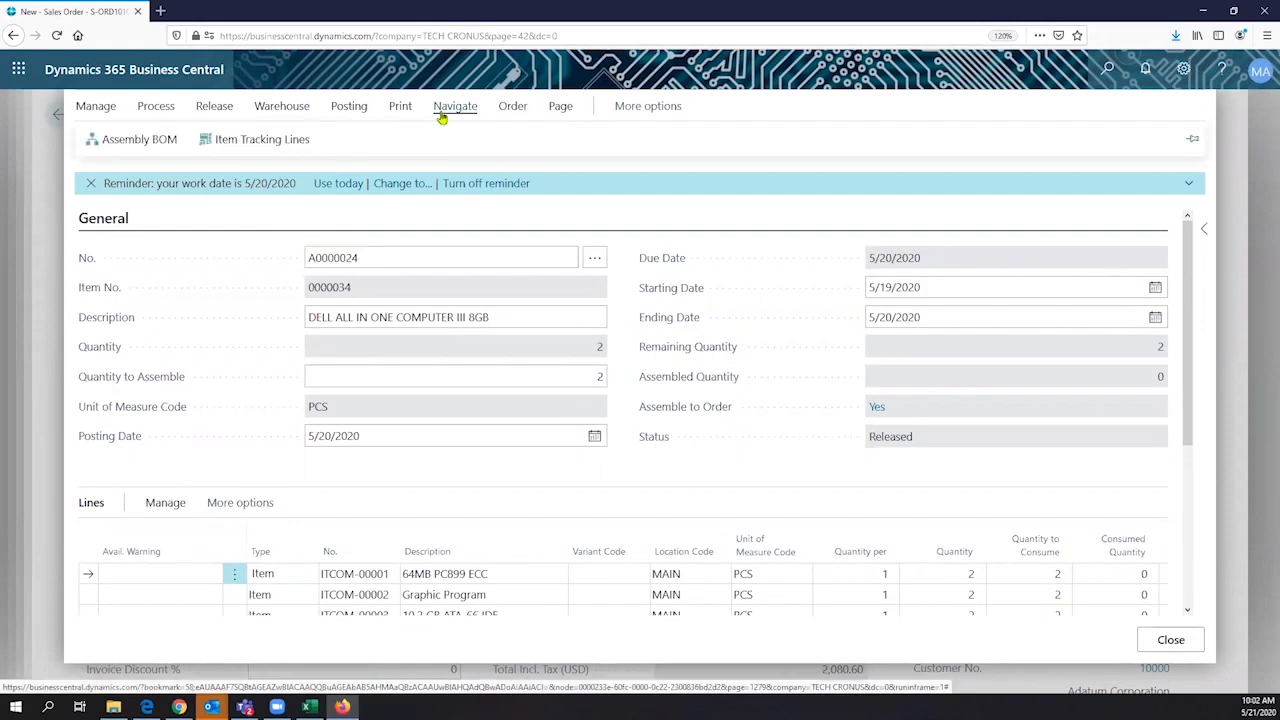
pyautogui.click(289, 140)
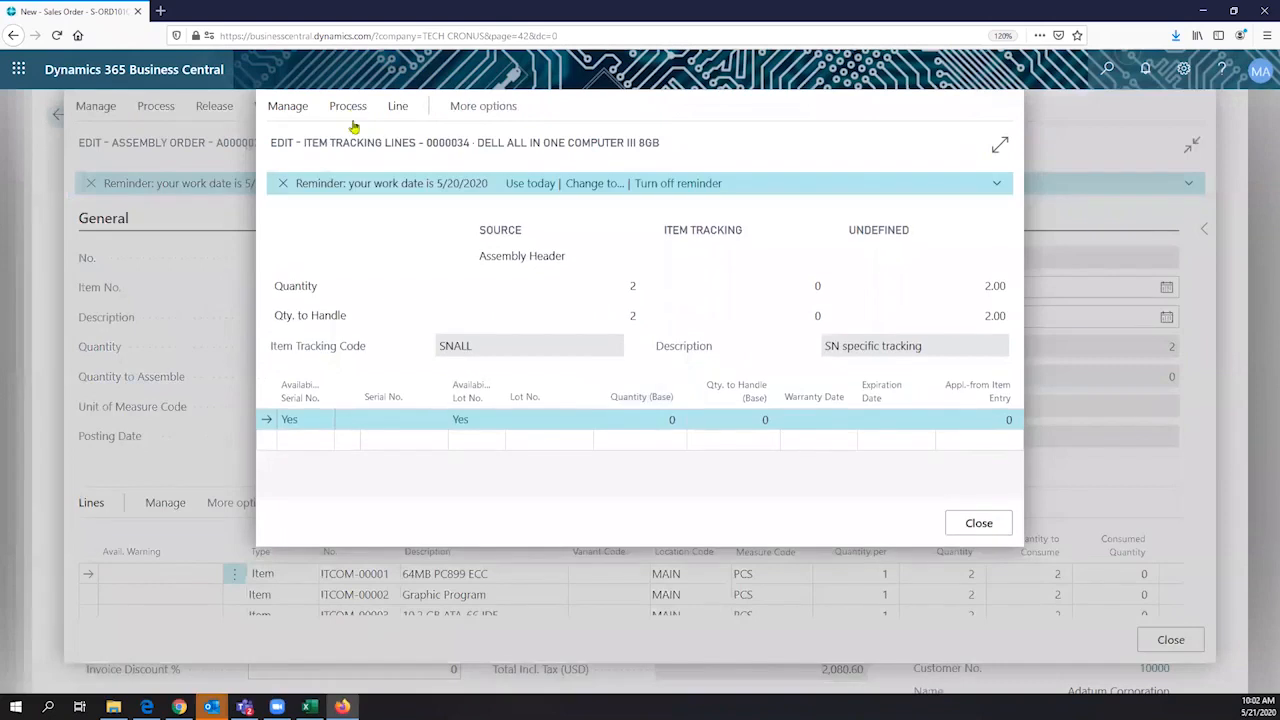
pyautogui.click(353, 112)
pyautogui.click(356, 138)
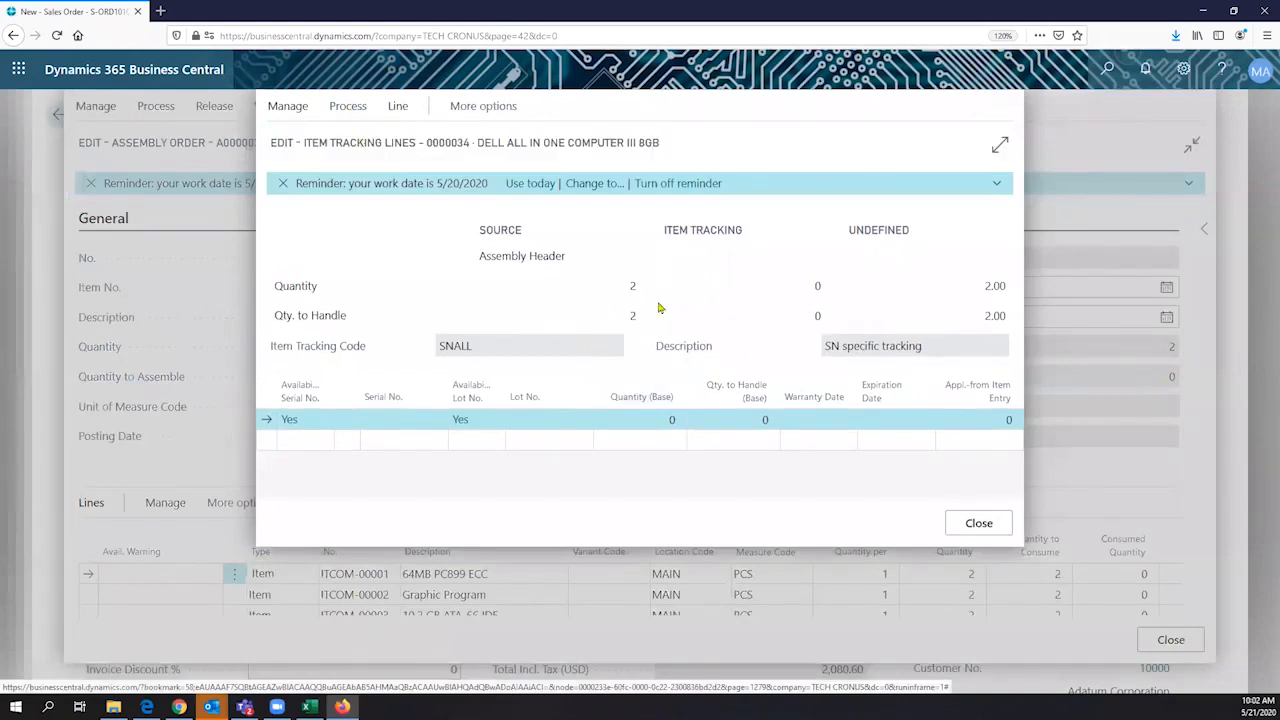
pyautogui.click(722, 384)
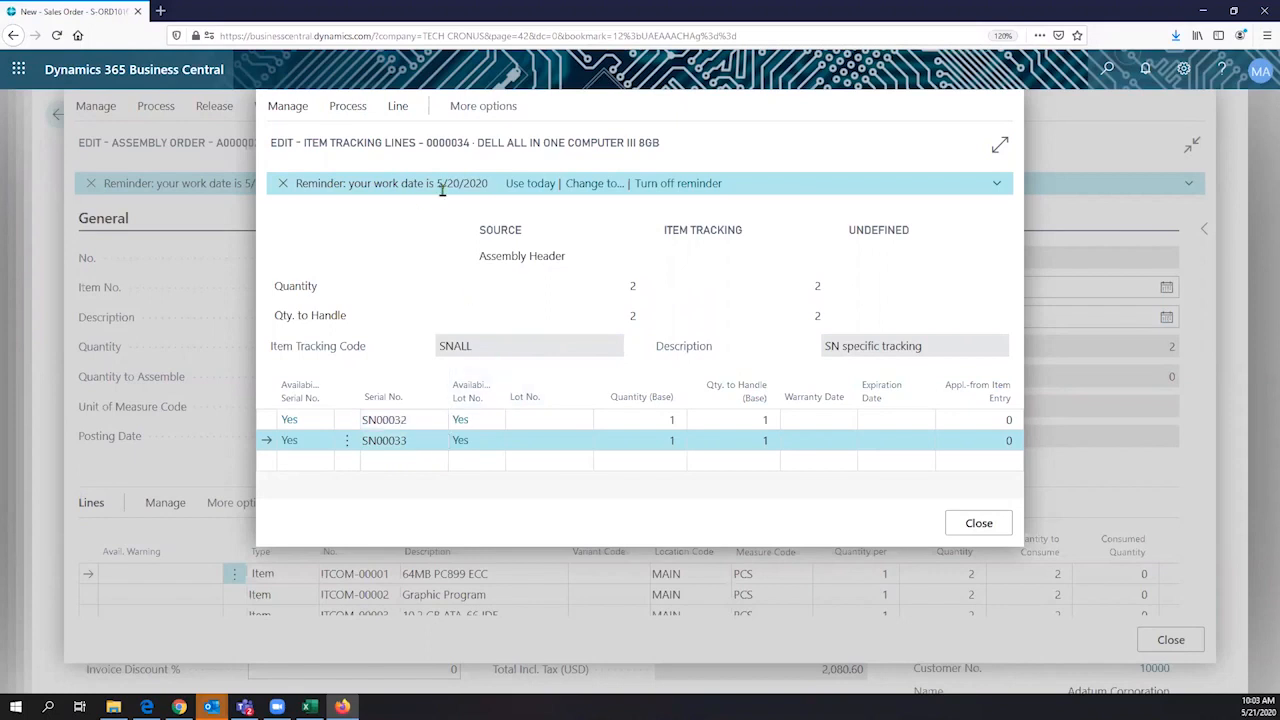
# - Switch the work date to today from the reminder on the item tracking lines, and select the first serial number line
pyautogui.moveTo(435, 183); pyautogui.dragTo(488, 182)
pyautogui.click(488, 182)
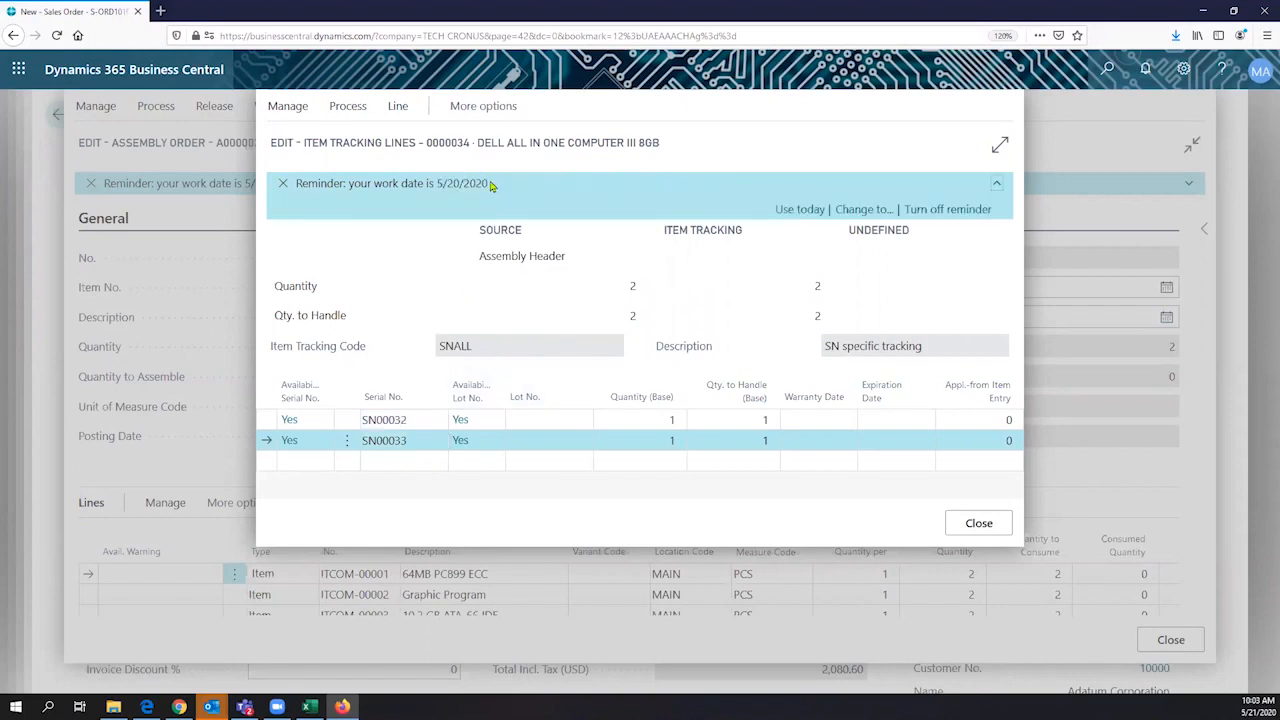
pyautogui.click(437, 186)
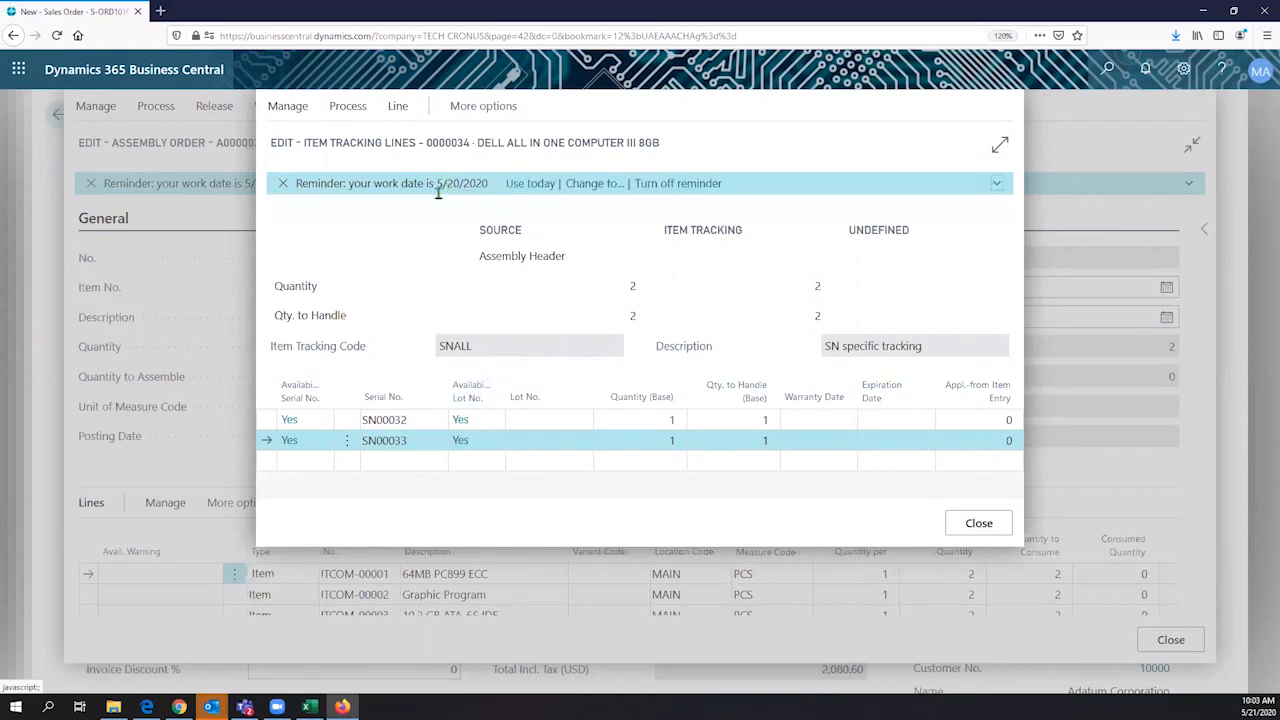
pyautogui.click(518, 183)
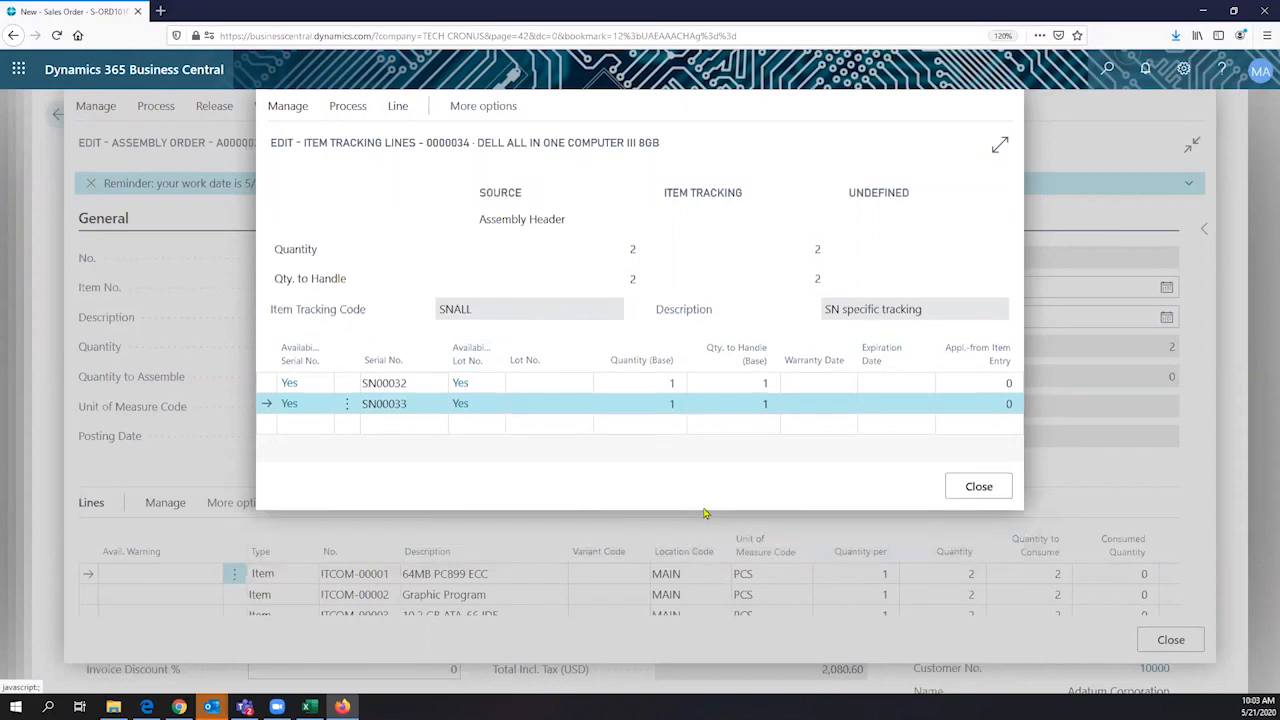
pyautogui.click(409, 386)
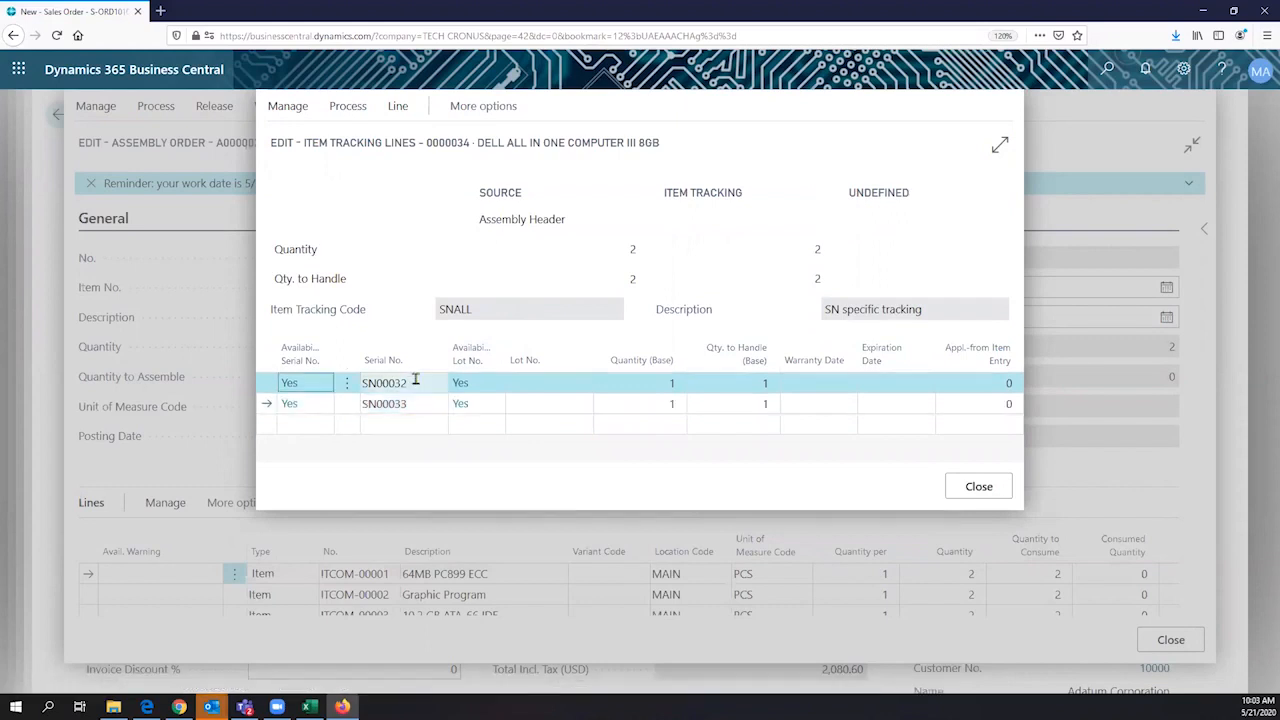
# - Close the item tracking lines, review the assembly order's component lines, and close the assembly windows back to the sales order
pyautogui.click(419, 406)
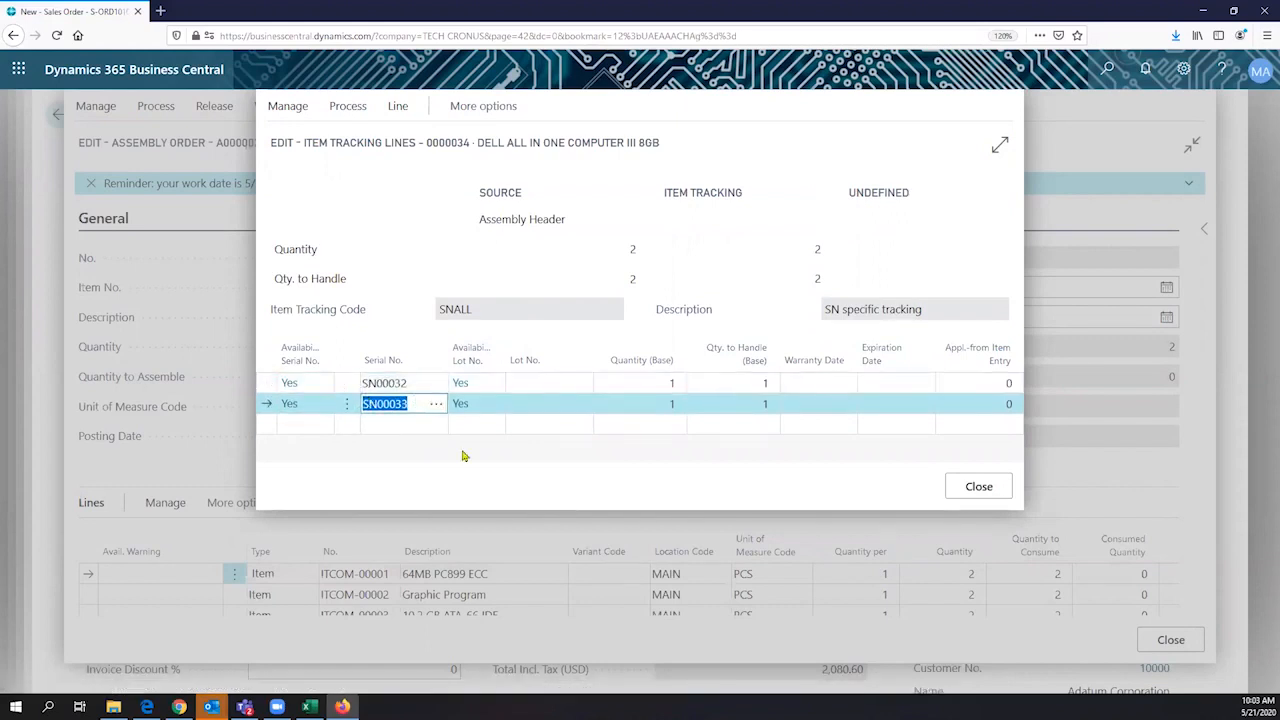
pyautogui.click(955, 486)
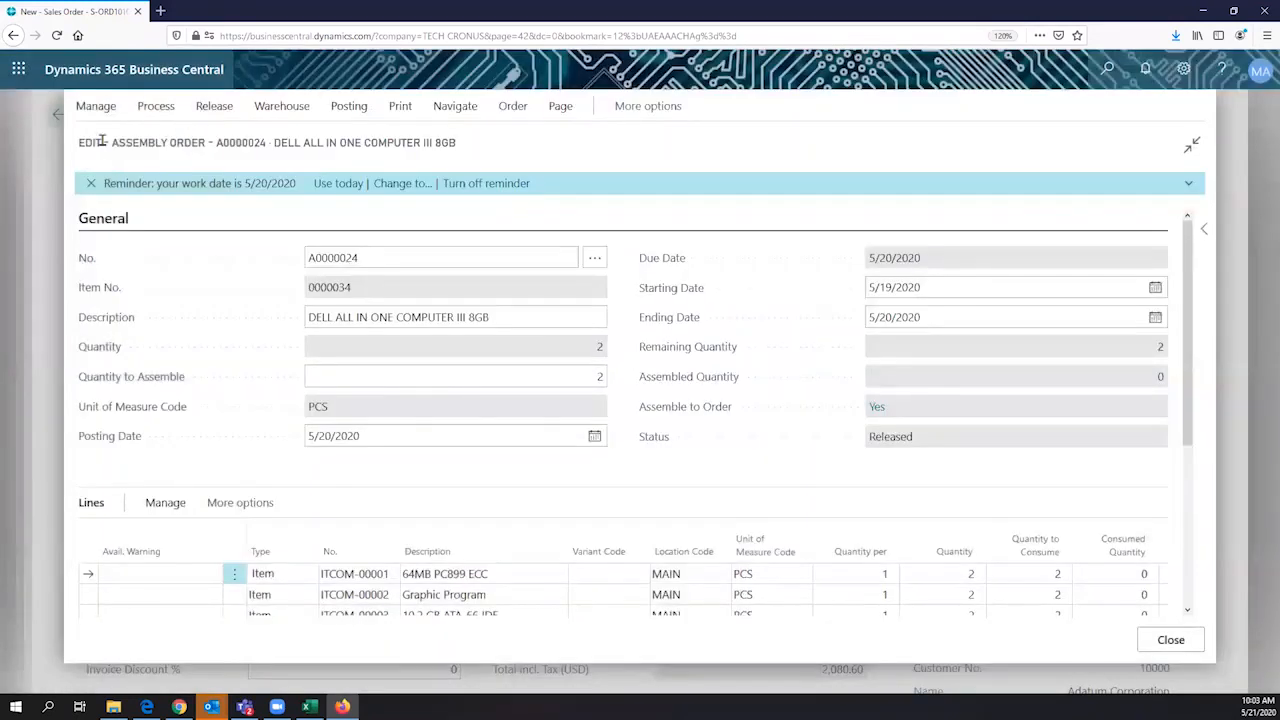
pyautogui.moveTo(112, 143); pyautogui.dragTo(209, 146)
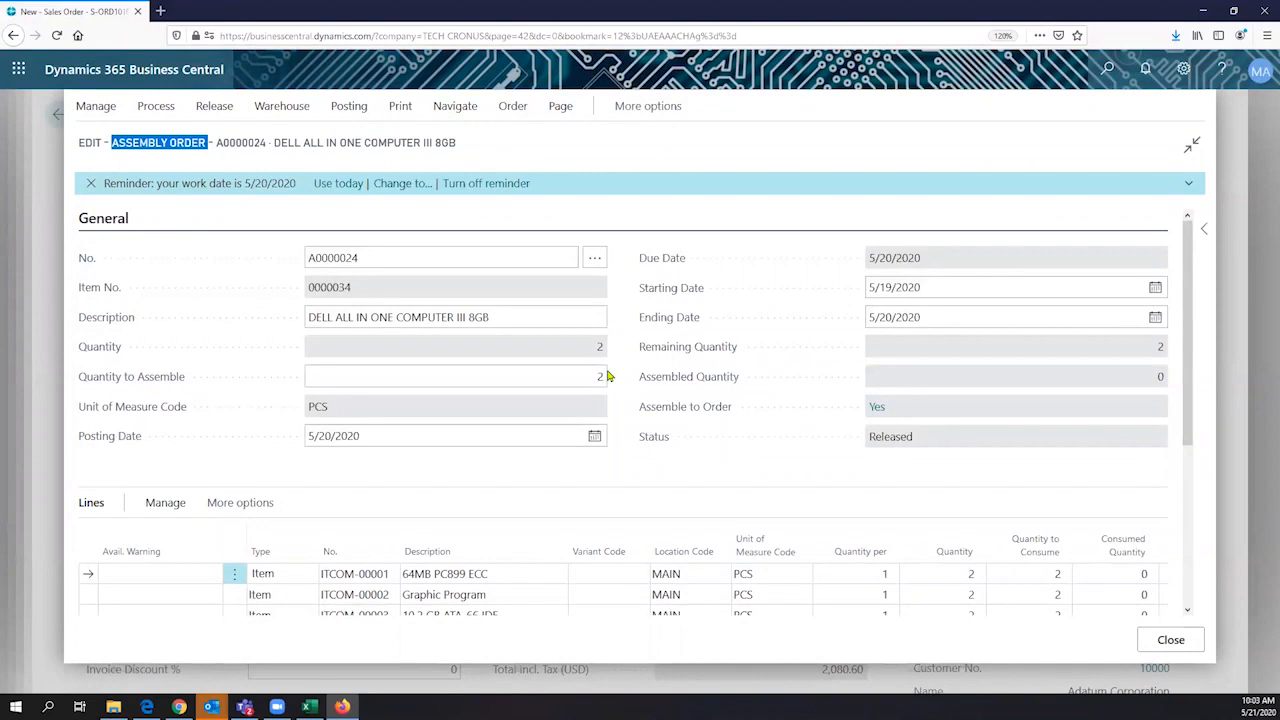
pyautogui.scroll(-1, 607, 376)
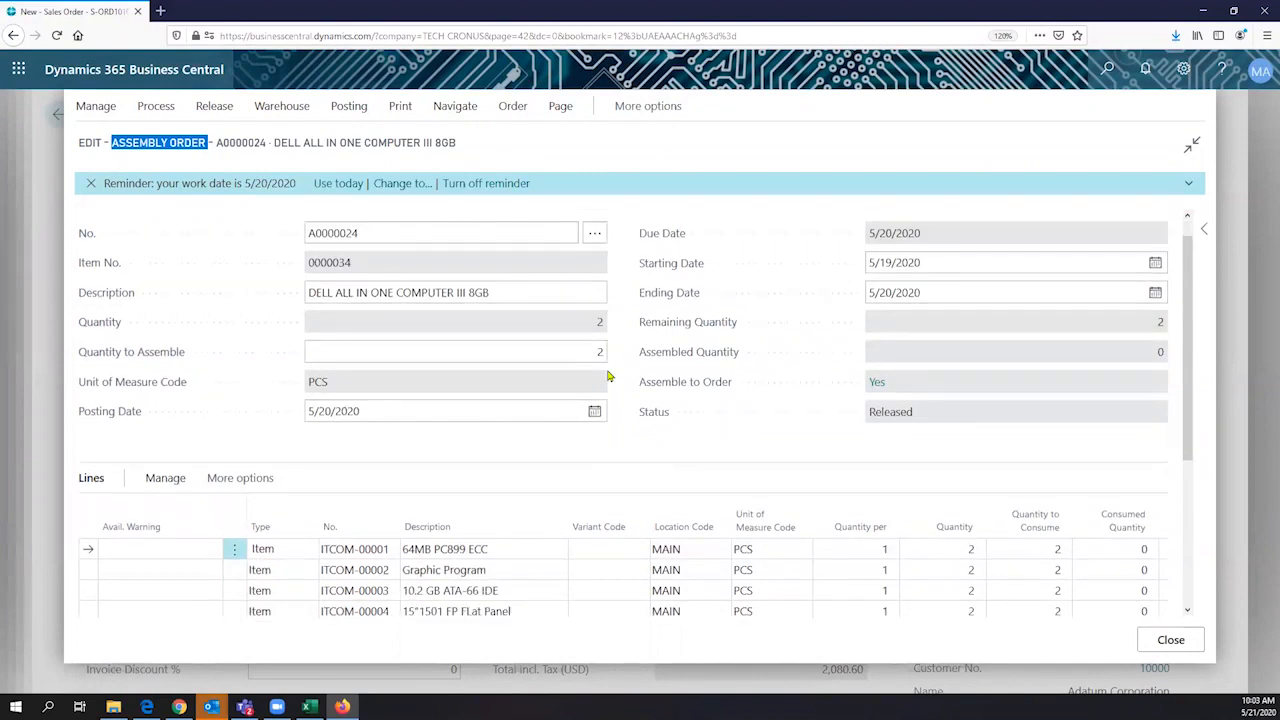
pyautogui.scroll(-2, 607, 376)
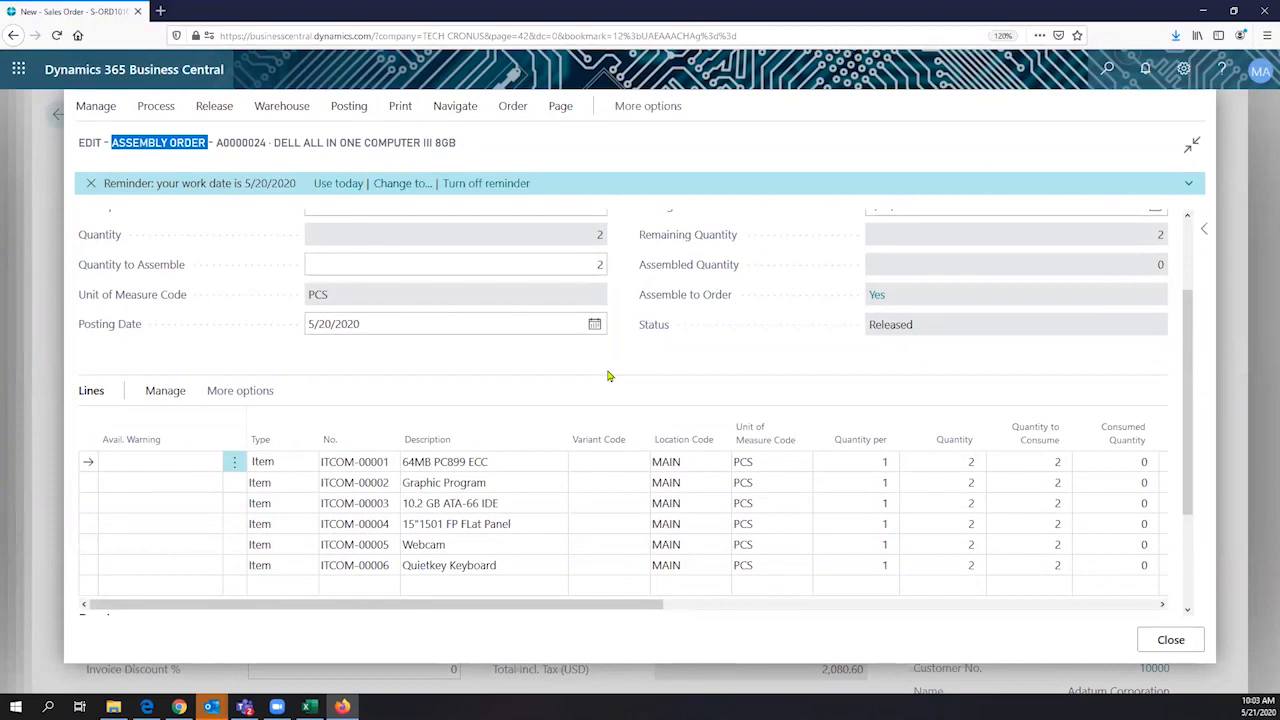
pyautogui.click(1171, 641)
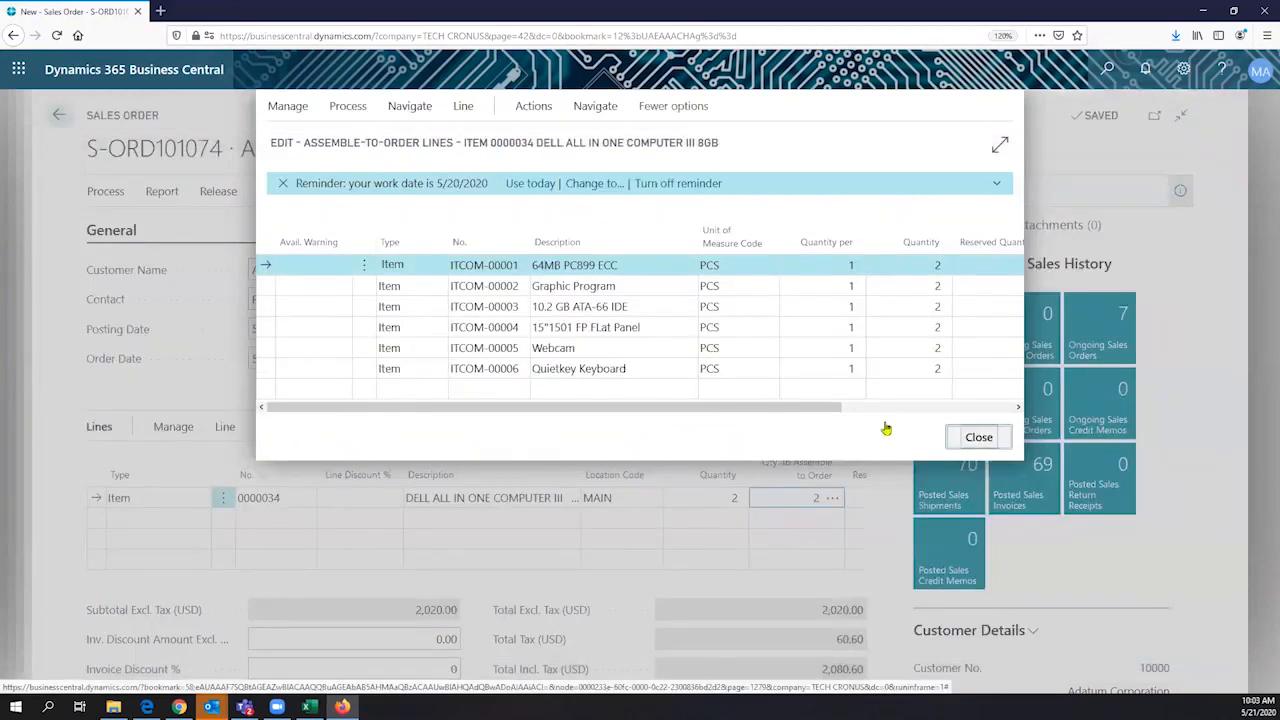
pyautogui.press('Escape')
pyautogui.click(651, 331)
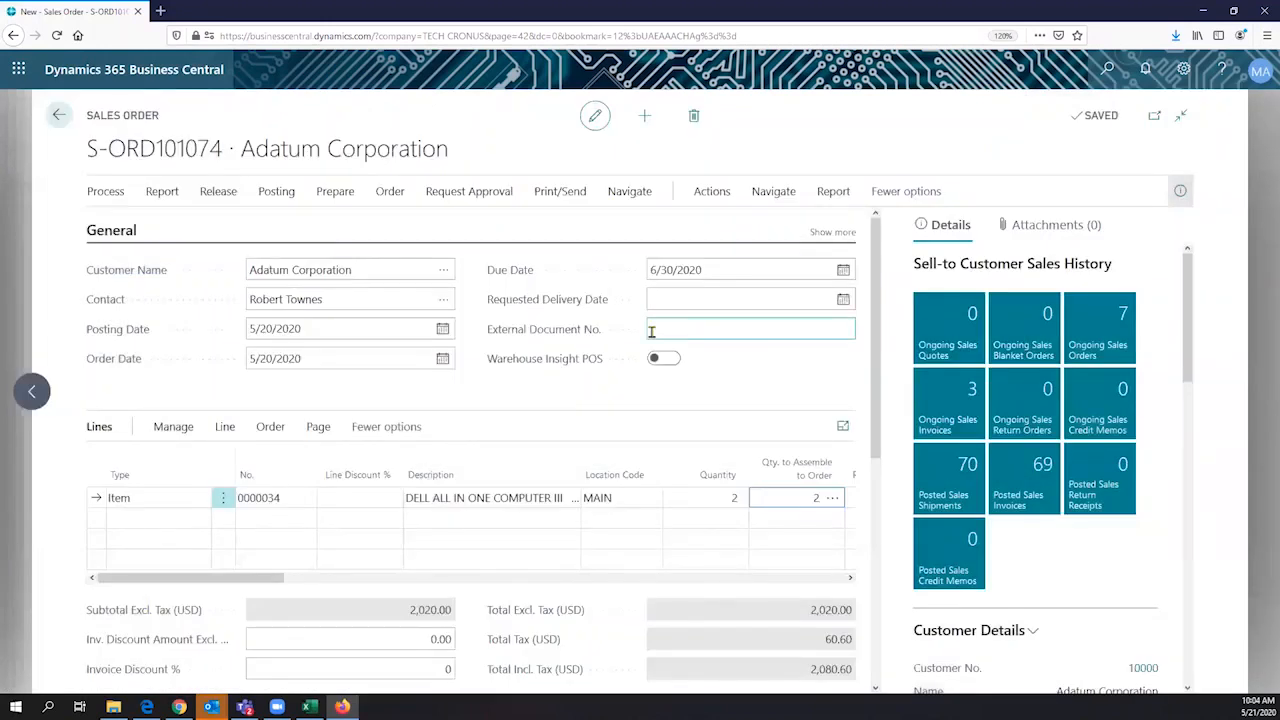
# - Prepare the order confirmation email, review its attached sales order PDF in Microsoft Edge, and cancel the email
pyautogui.click(556, 191)
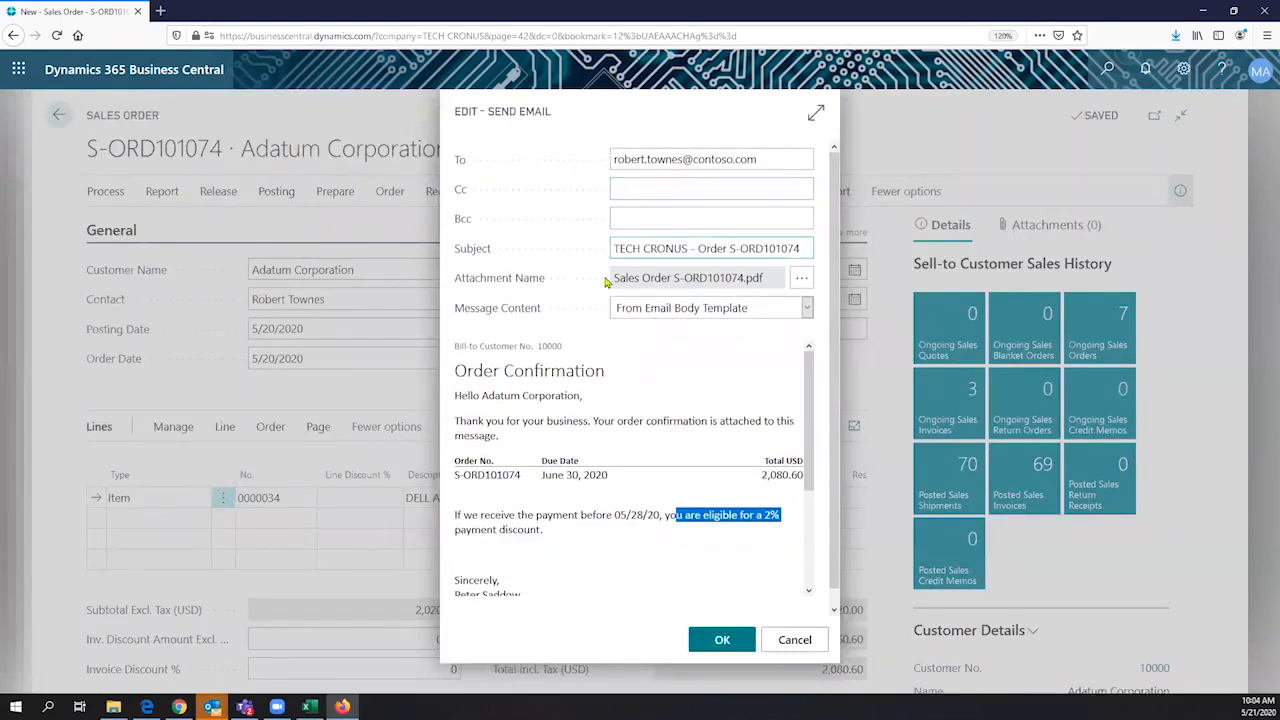
pyautogui.click(803, 279)
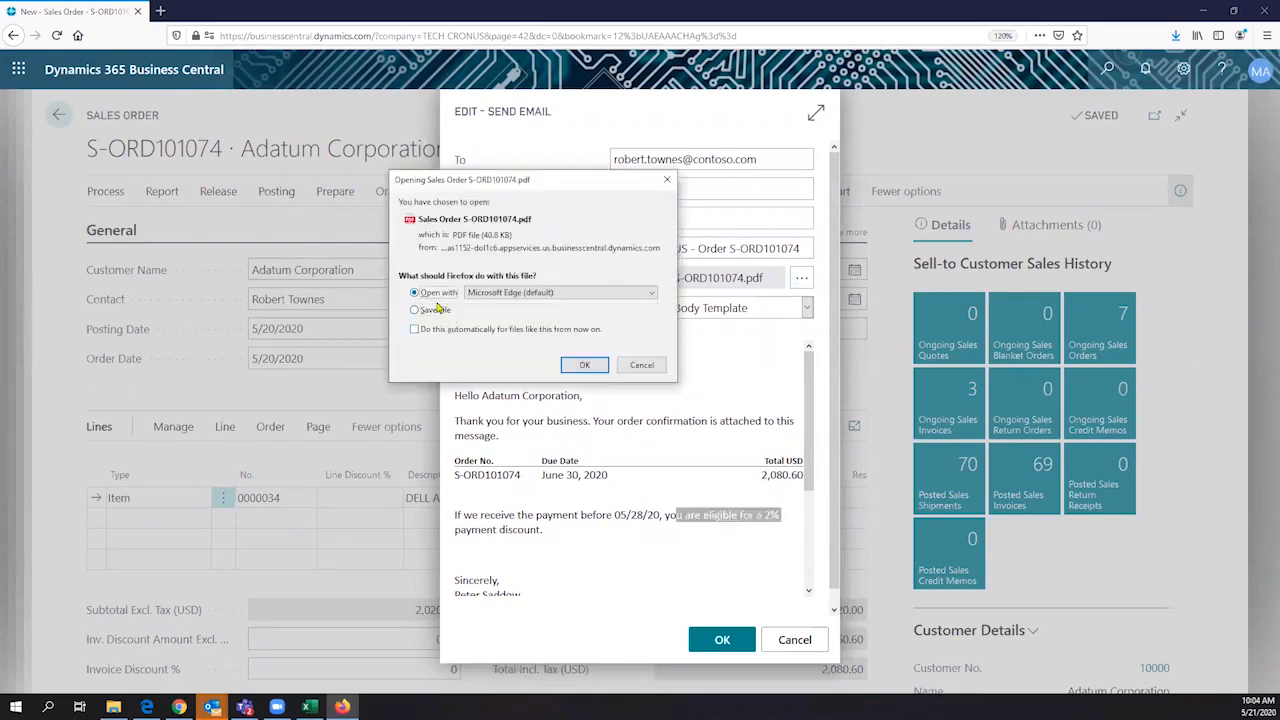
pyautogui.click(582, 366)
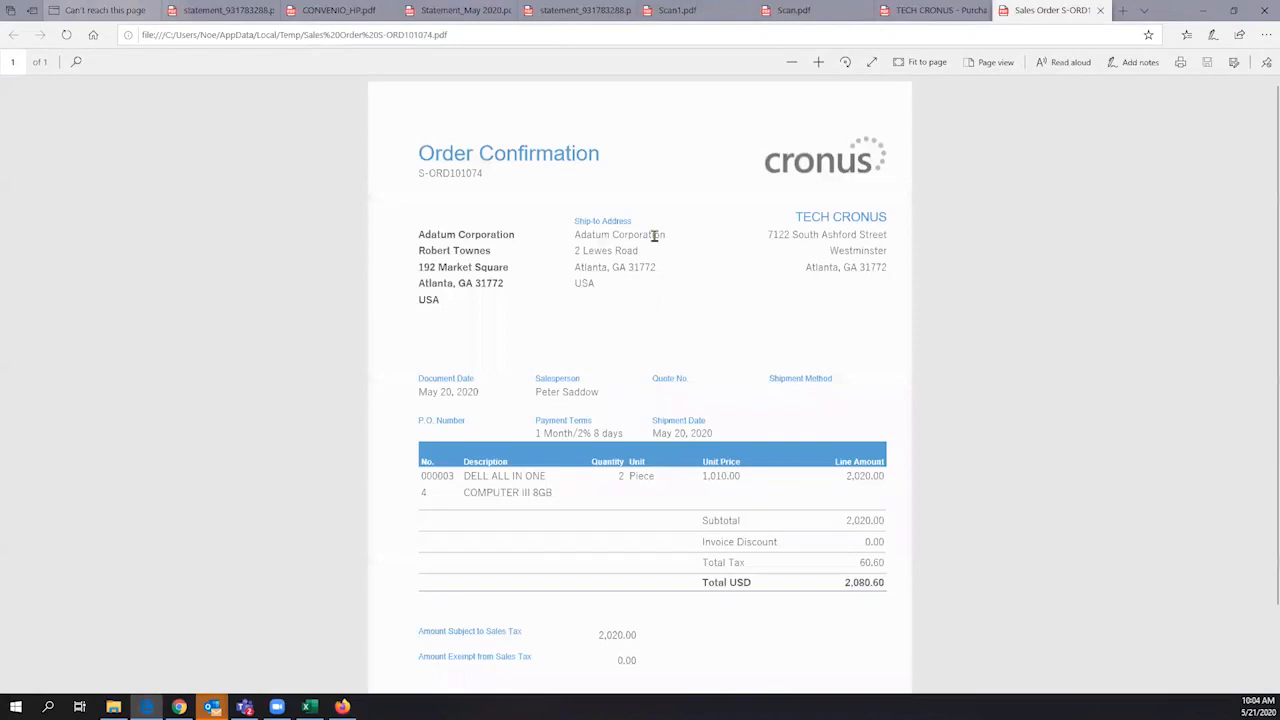
pyautogui.moveTo(420, 152); pyautogui.dragTo(606, 154)
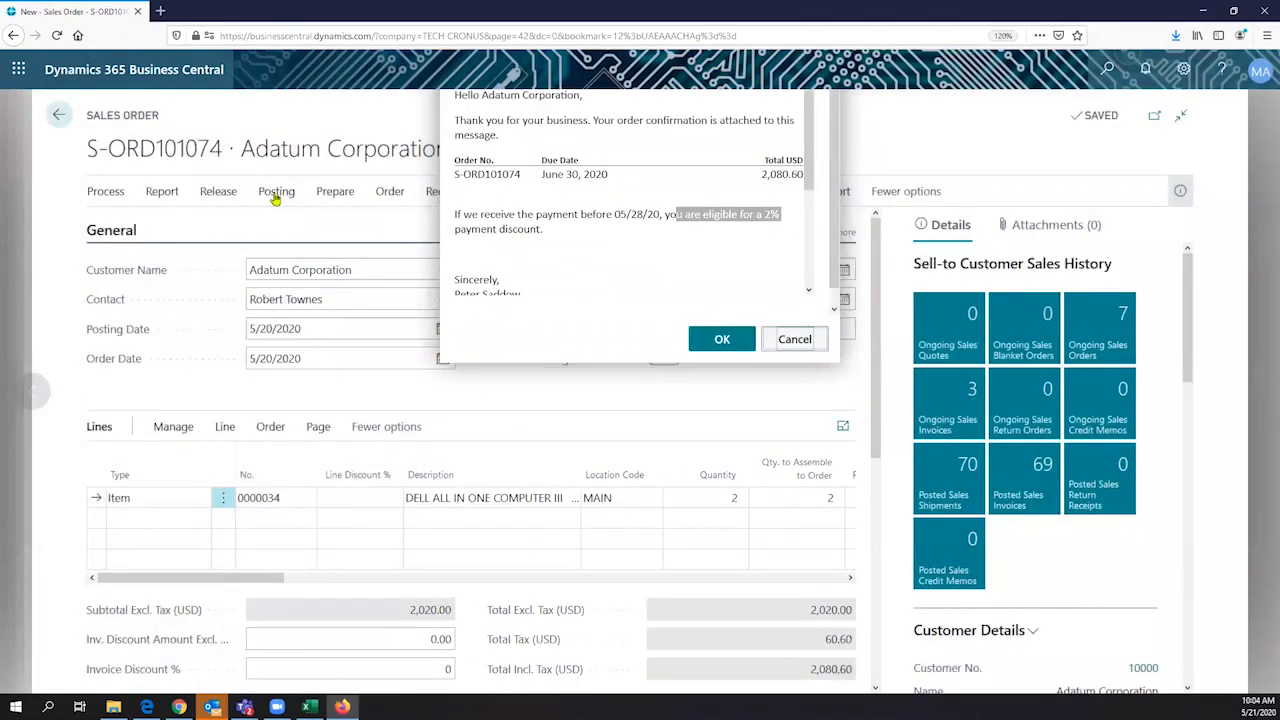
# - Post the sales order with the Ship and Invoice option and open the posted sales invoice
pyautogui.click(275, 197)
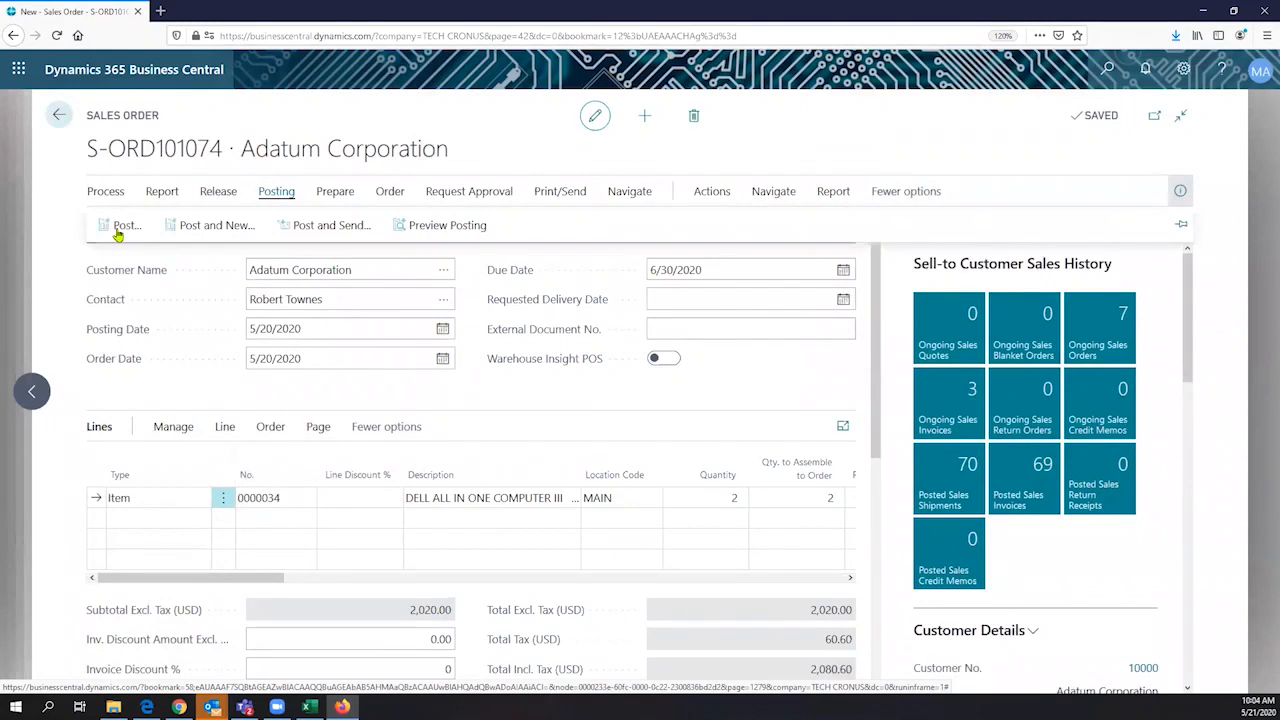
pyautogui.click(120, 226)
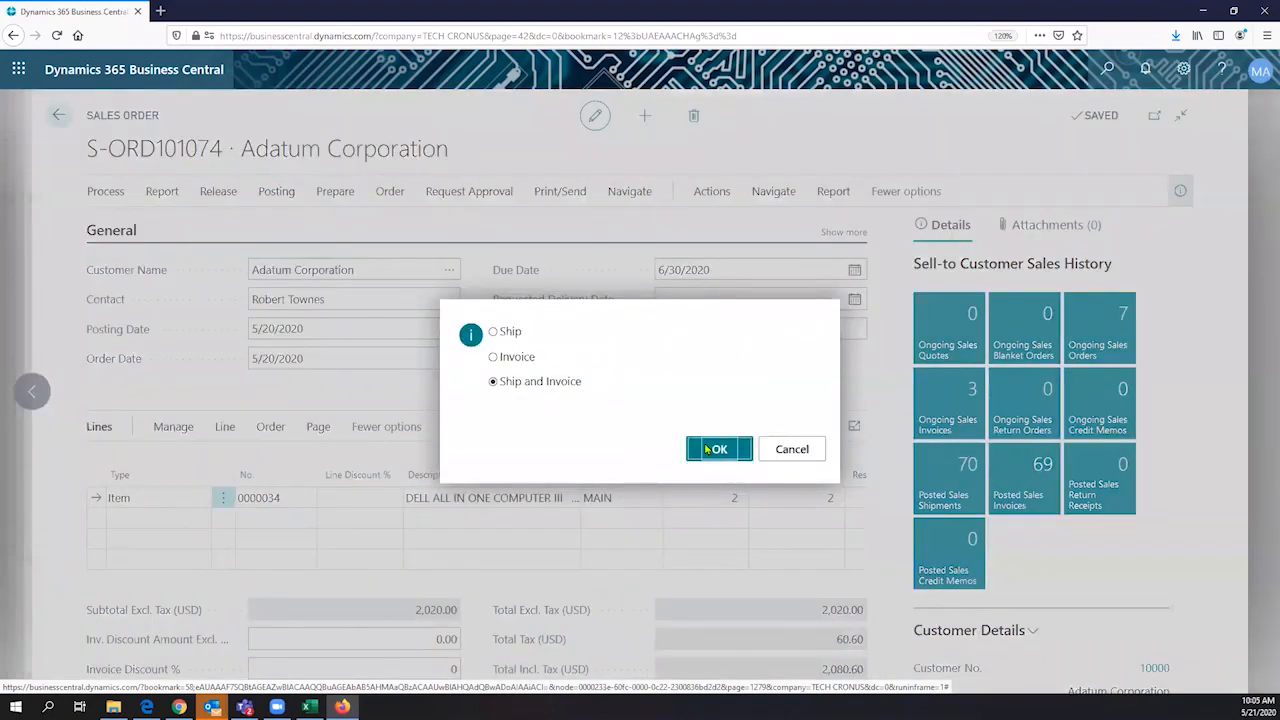
pyautogui.click(712, 449)
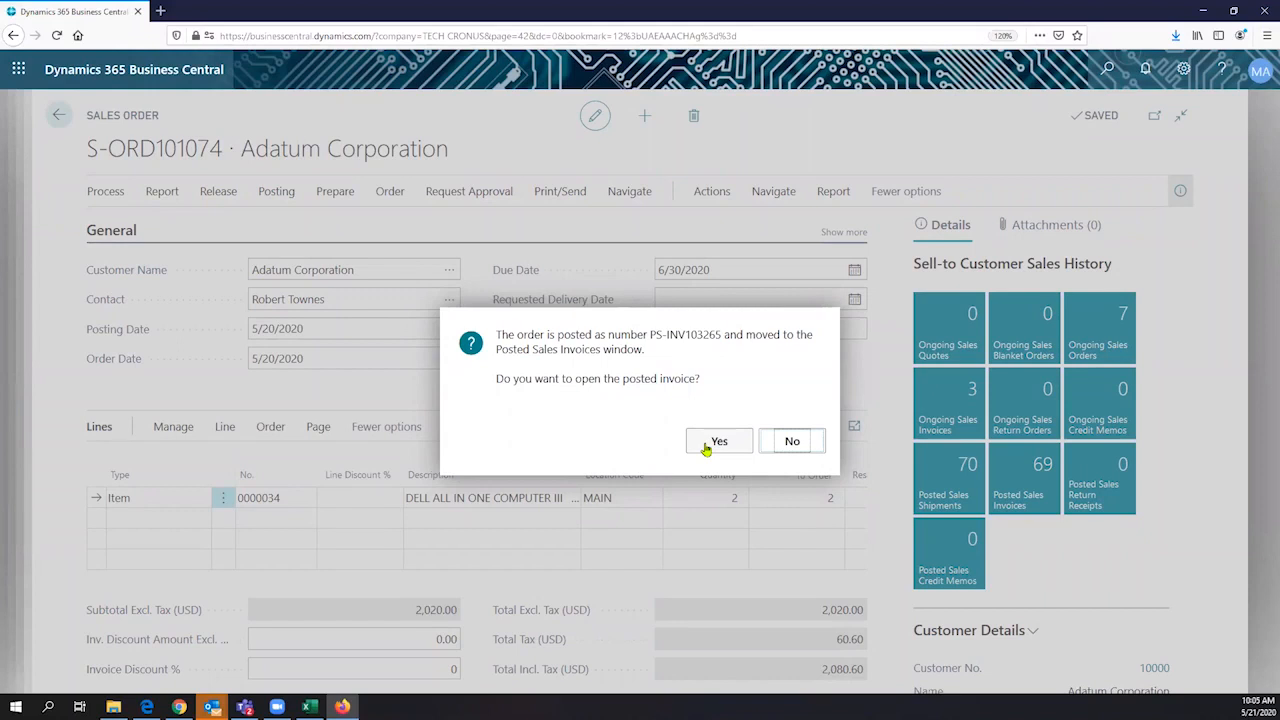
pyautogui.click(706, 447)
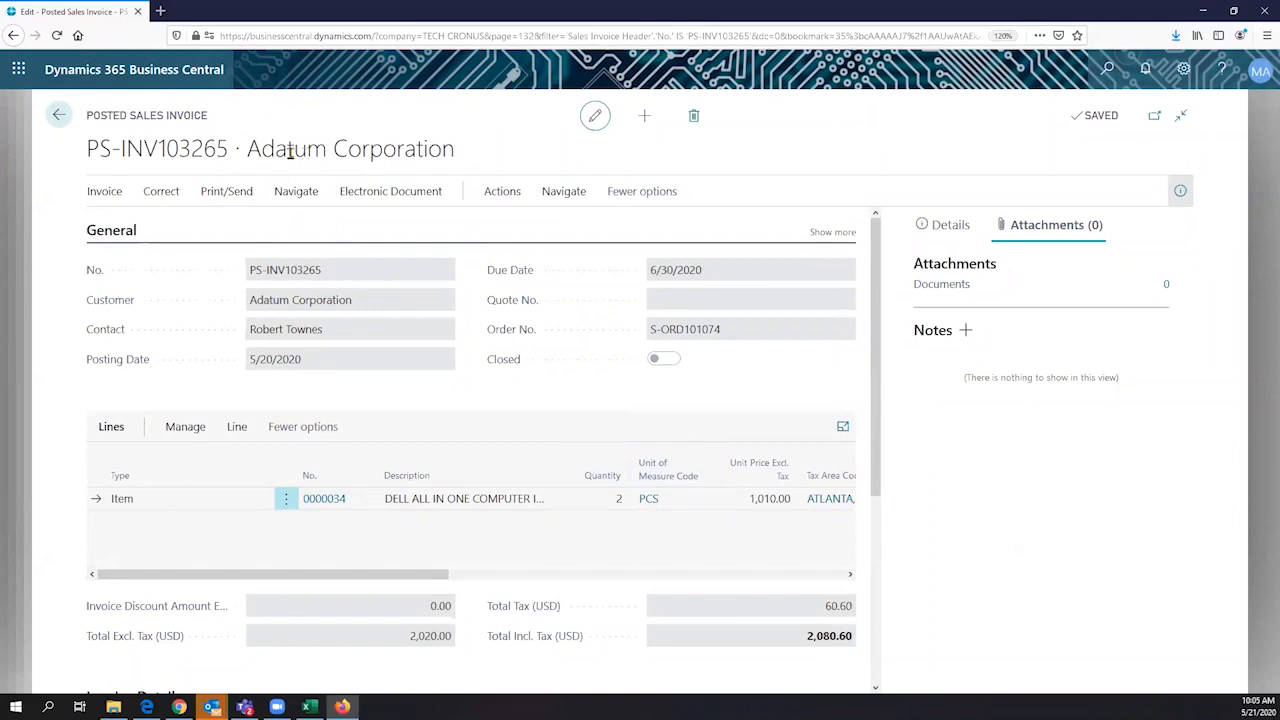
# - Prepare the email for the posted sales invoice and examine its payment discount sentence in the enlarged message window
pyautogui.moveTo(210, 114); pyautogui.dragTo(79, 119)
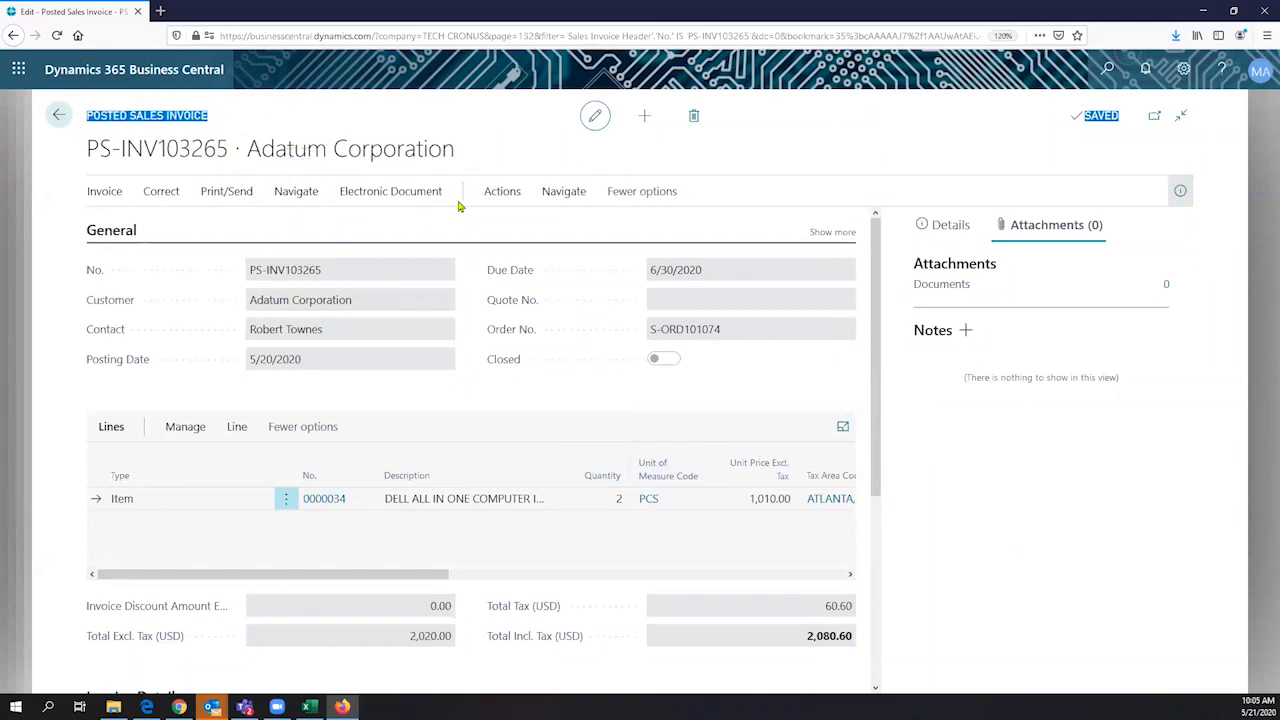
pyautogui.click(227, 192)
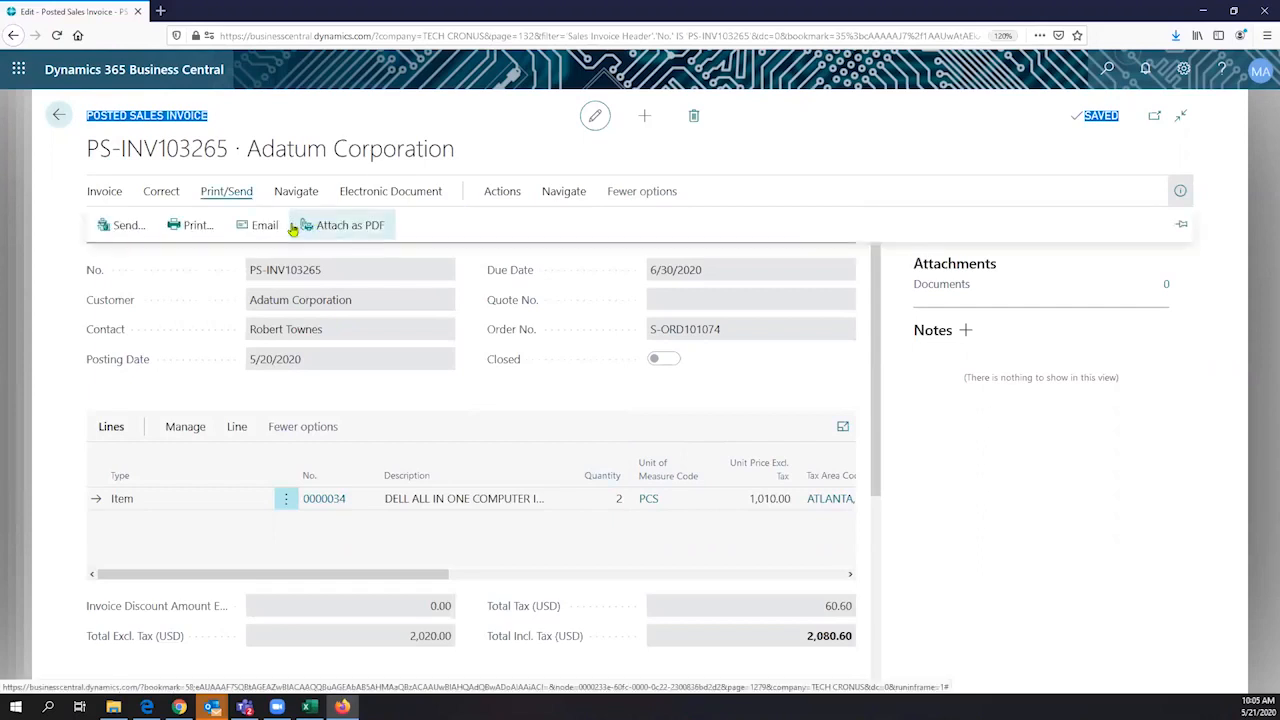
pyautogui.click(266, 229)
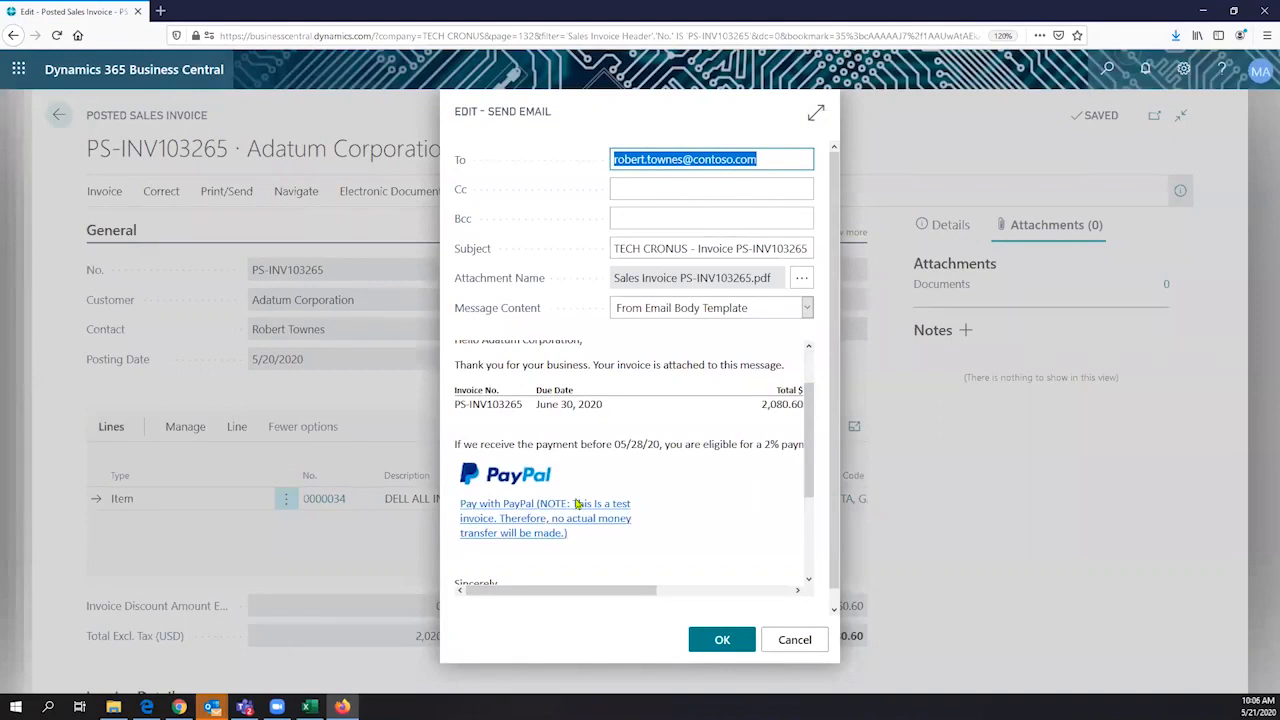
pyautogui.click(816, 112)
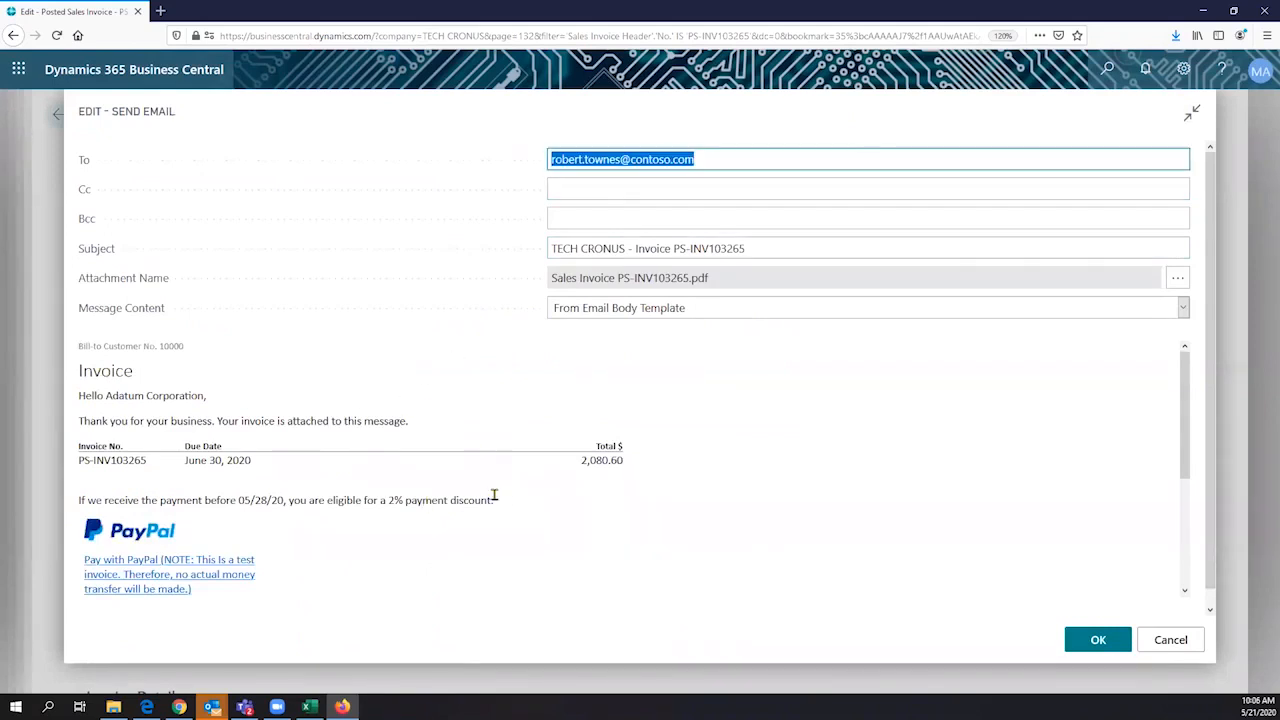
pyautogui.moveTo(494, 495); pyautogui.dragTo(80, 500)
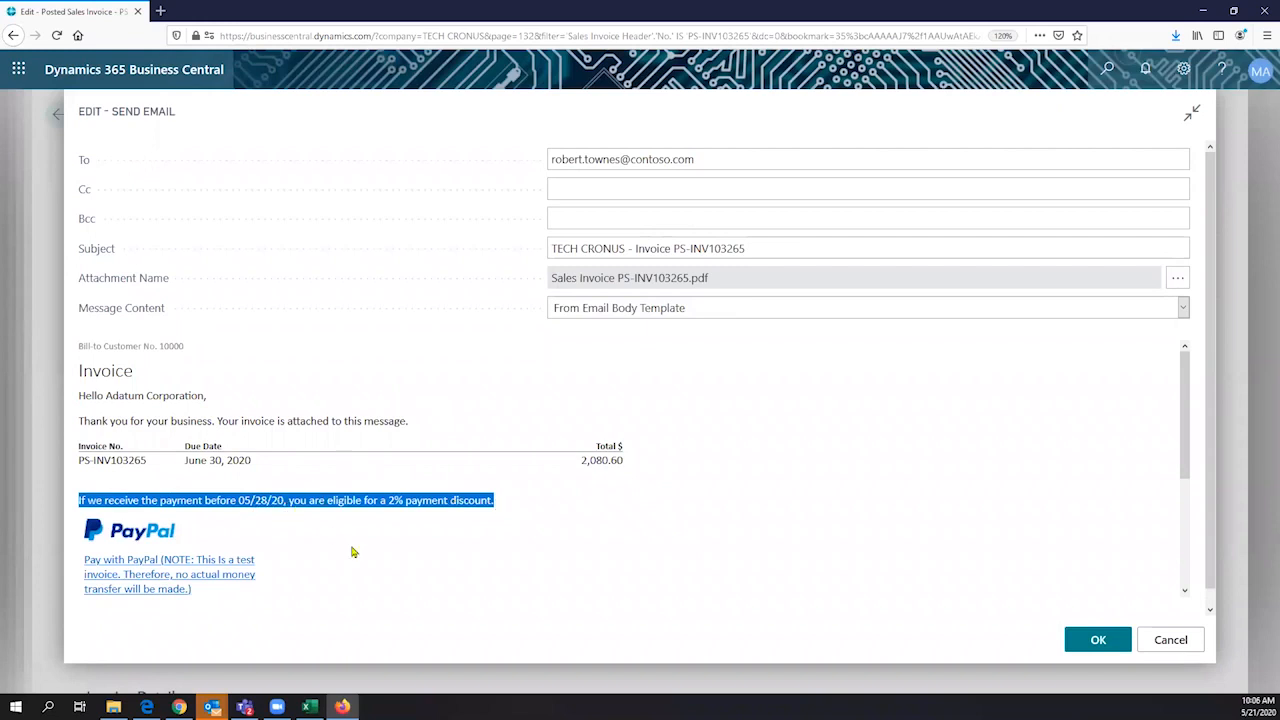
# - Follow the Pay with PayPal link in the invoice email and examine the payment amount and login form
pyautogui.click(155, 578)
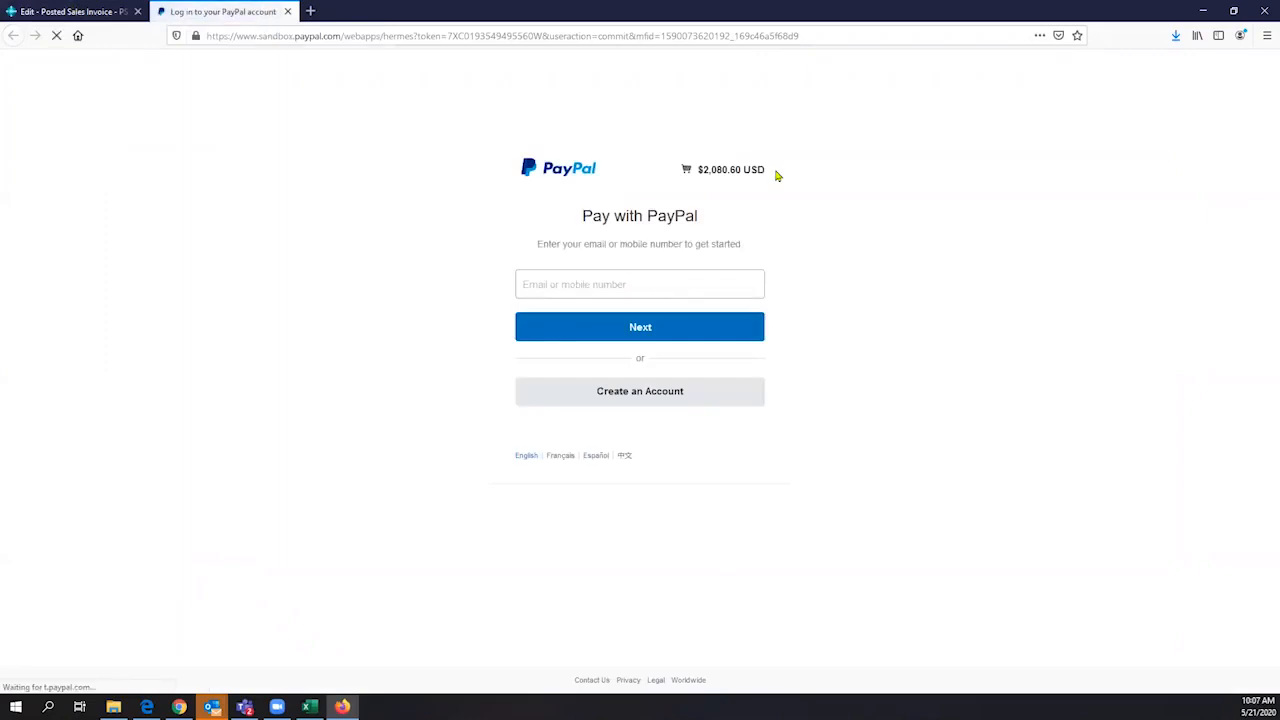
pyautogui.moveTo(765, 171); pyautogui.dragTo(729, 197)
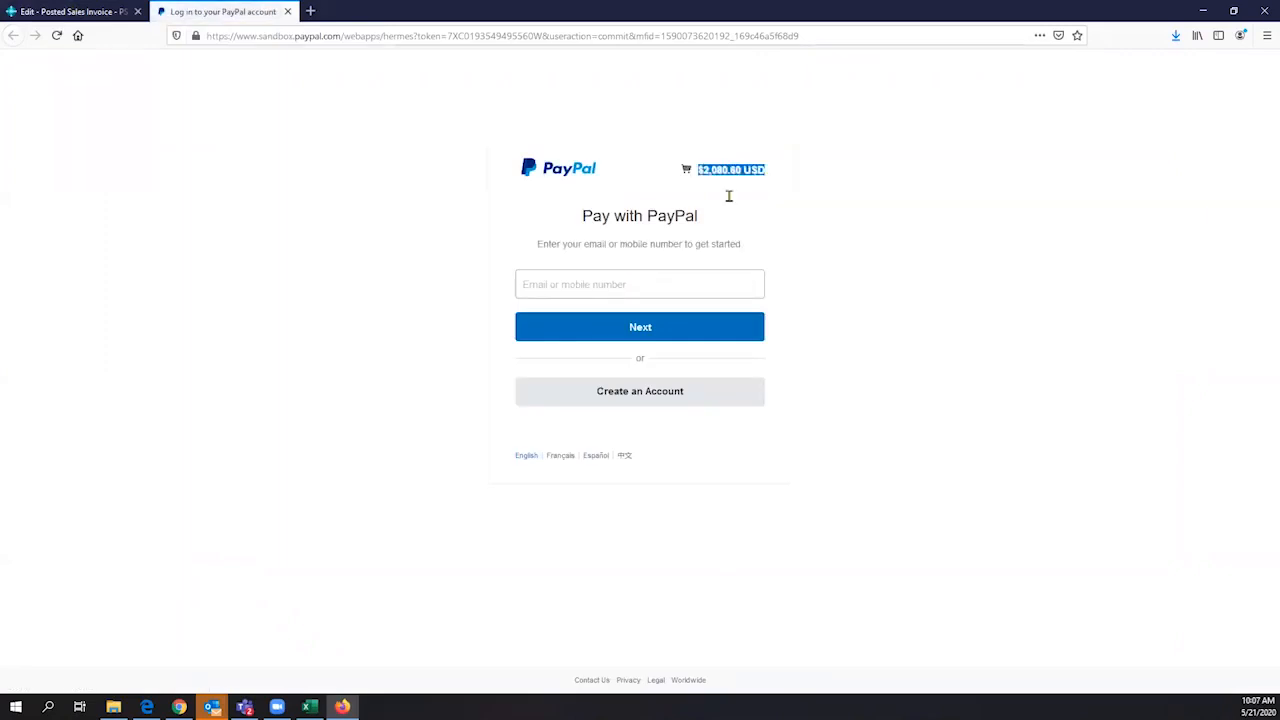
pyautogui.click(539, 408)
pyautogui.click(566, 281)
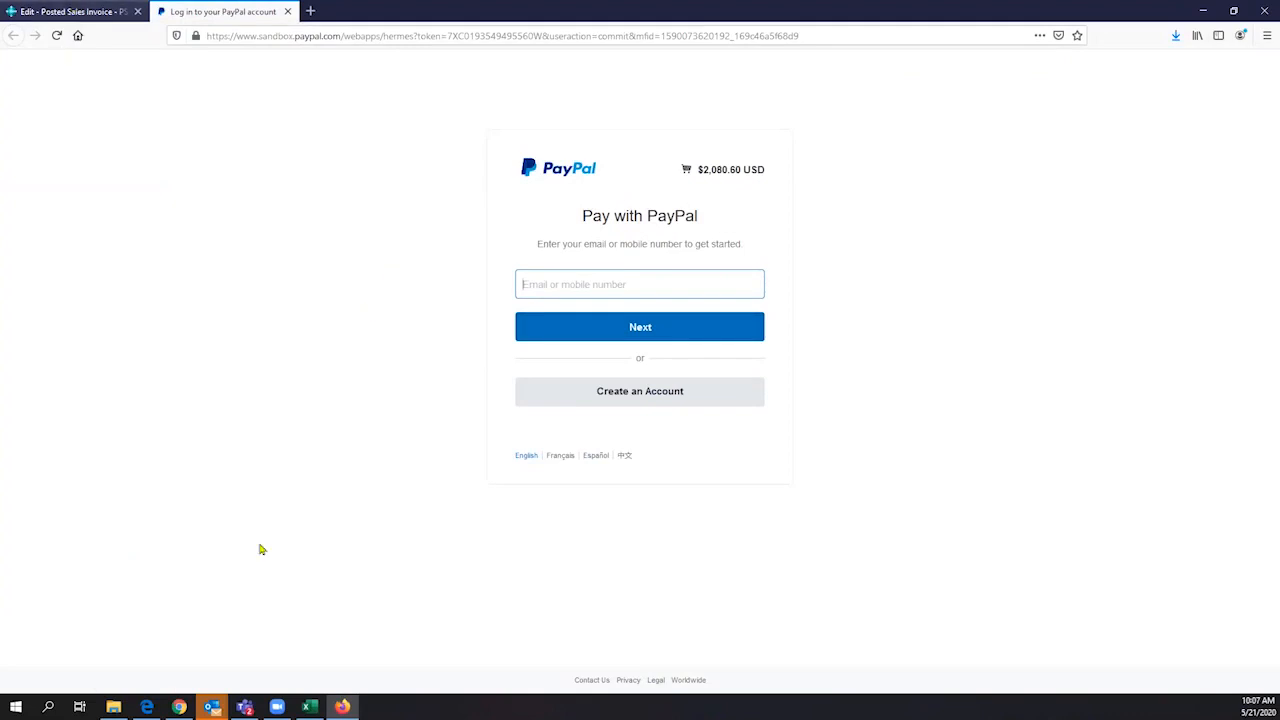
# - Switch back to Business Central, cancel the invoice email, and return to the Business Manager home page
pyautogui.hotkey('ctrl', 'Tab')
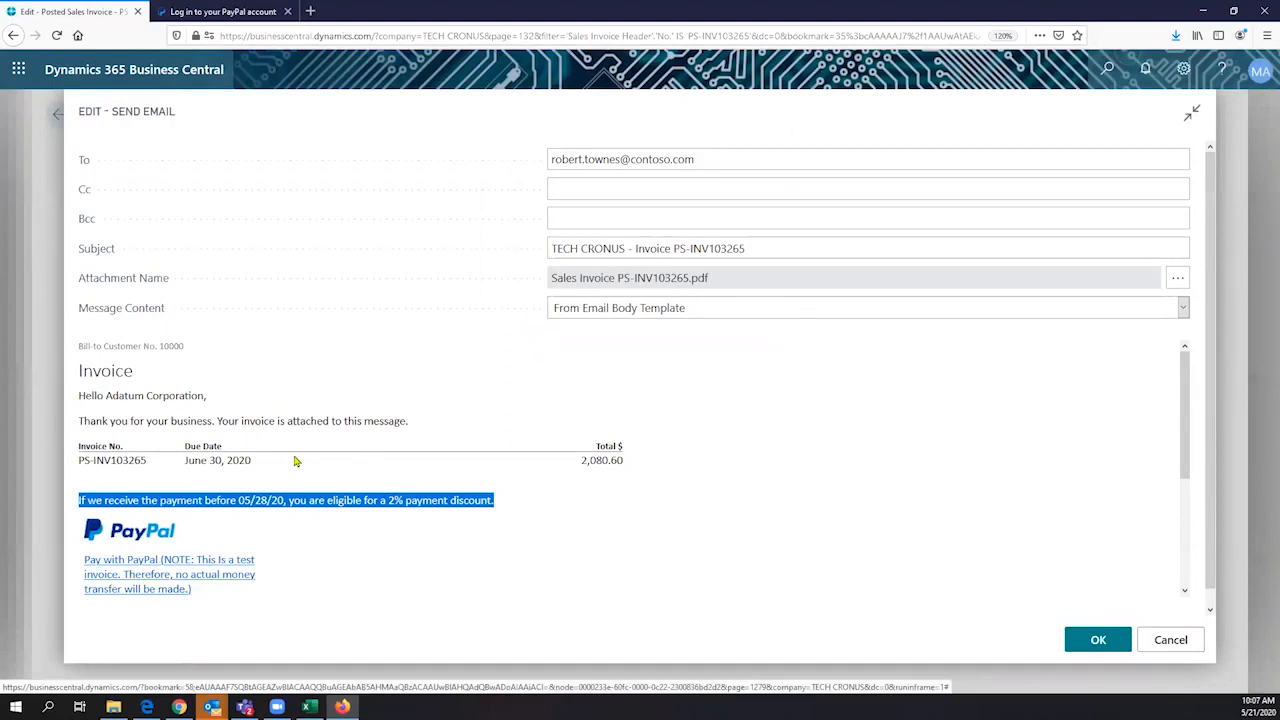
pyautogui.click(1187, 640)
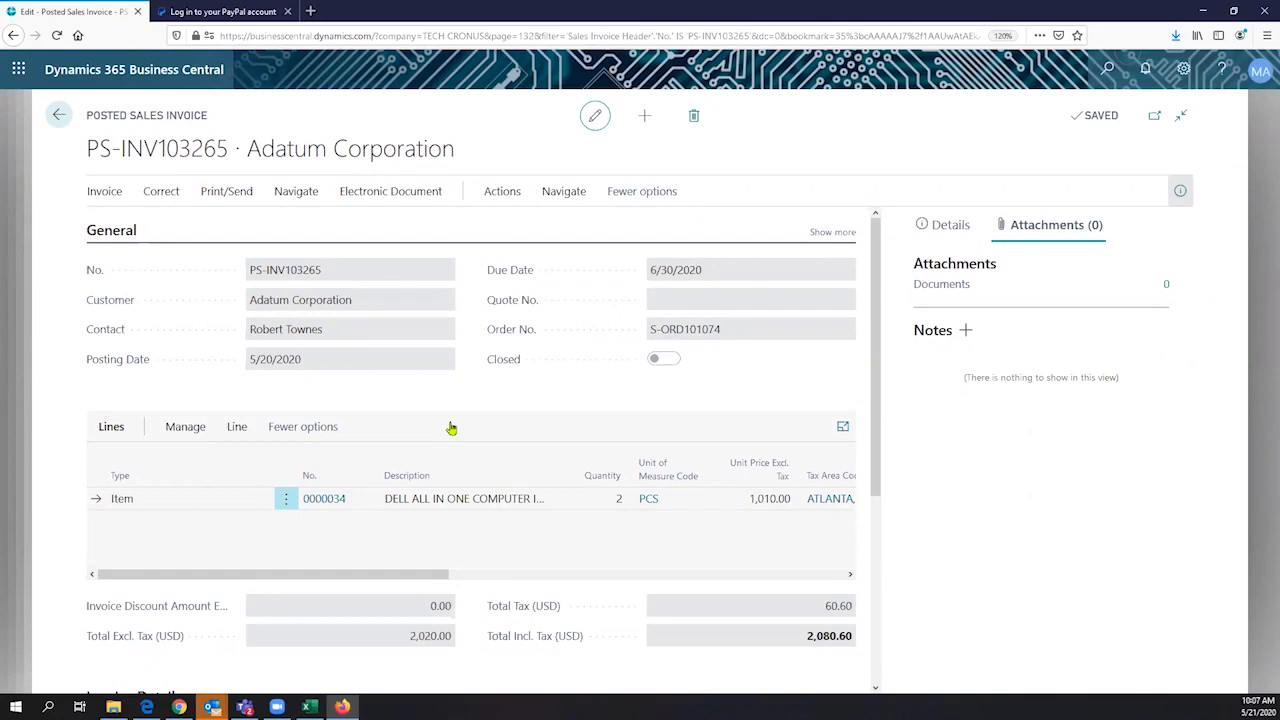
pyautogui.click(59, 115)
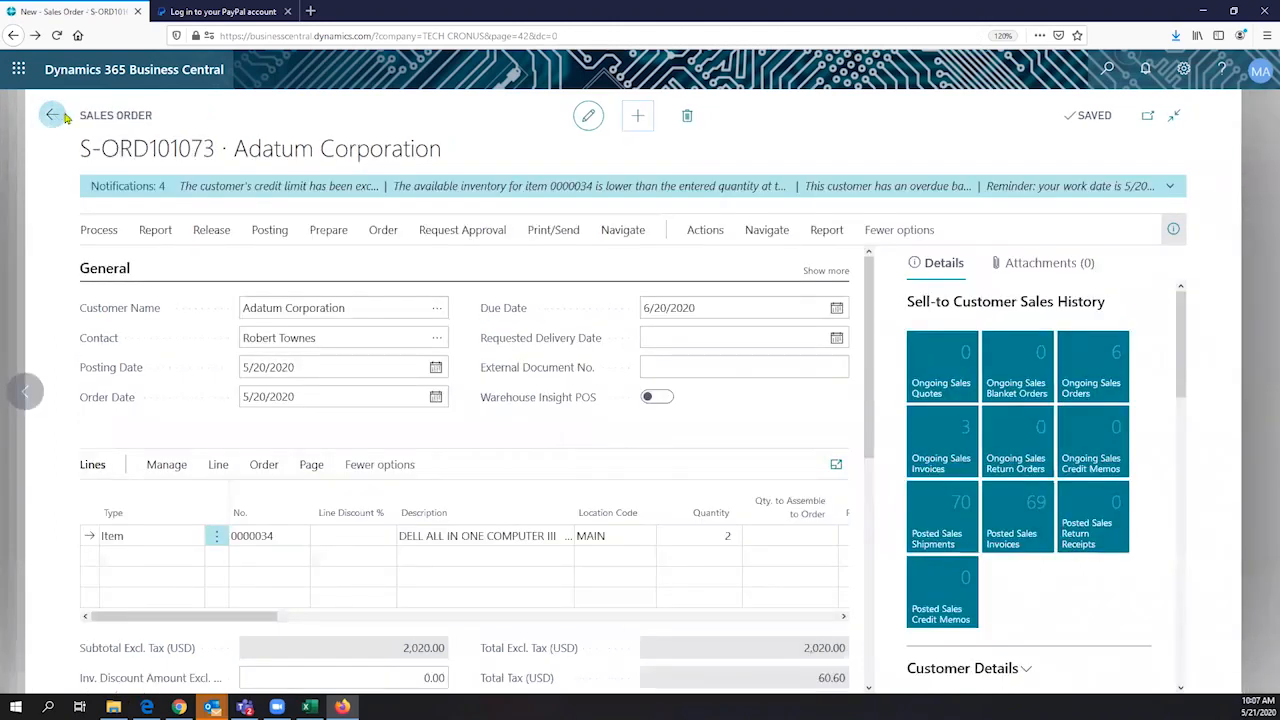
pyautogui.click(57, 115)
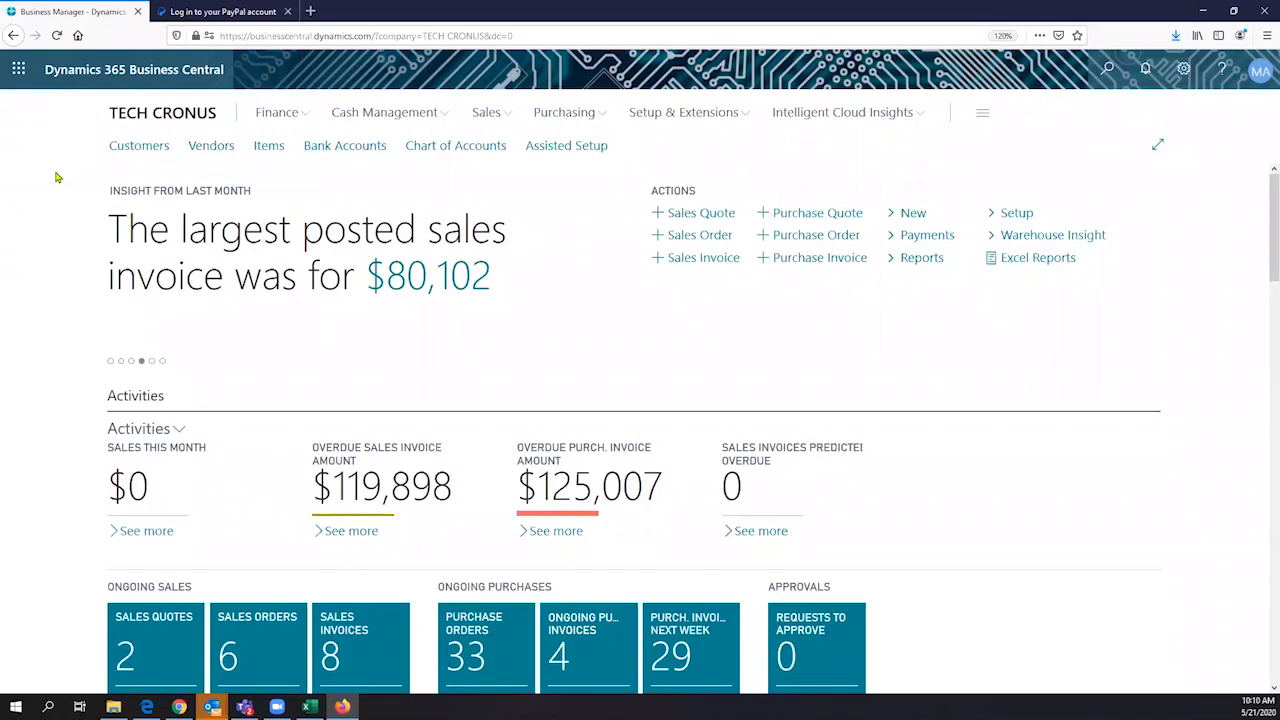
# - Open Outlook in a new browser tab from Business Central and sign in with the administrator account
pyautogui.click(18, 69)
pyautogui.click(111, 172)
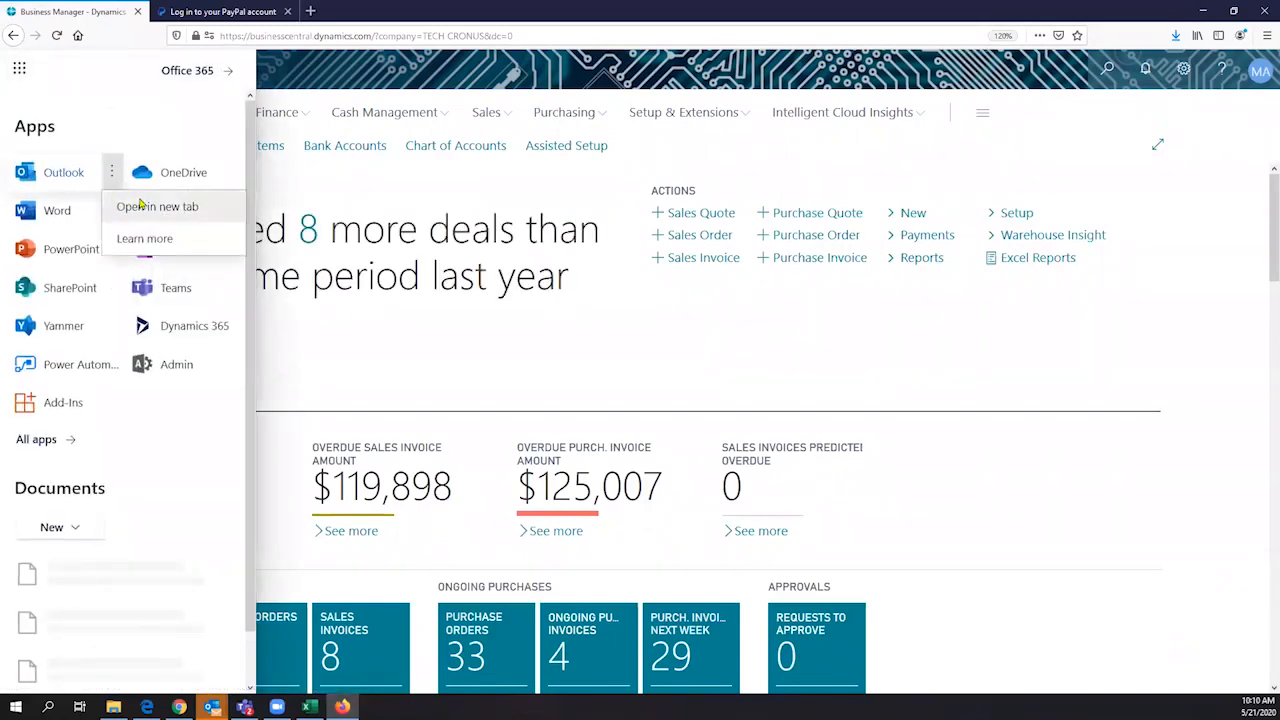
pyautogui.click(153, 207)
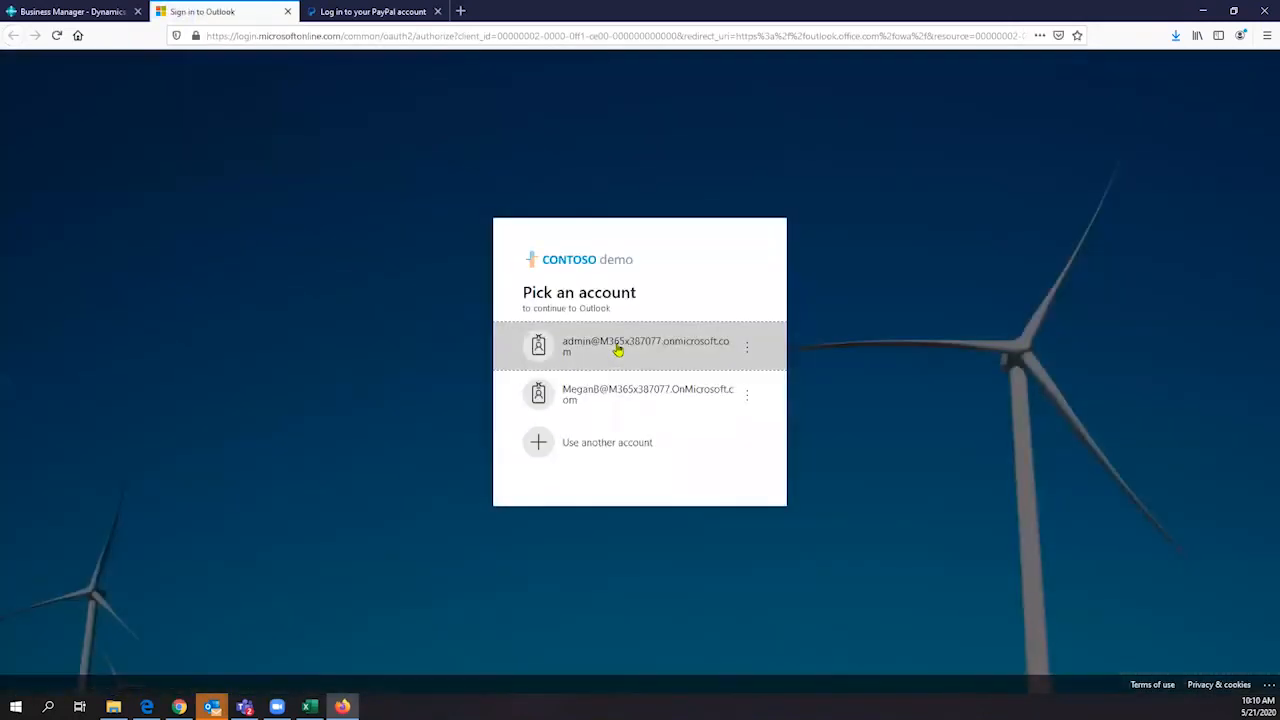
pyautogui.click(617, 347)
pyautogui.click(739, 417)
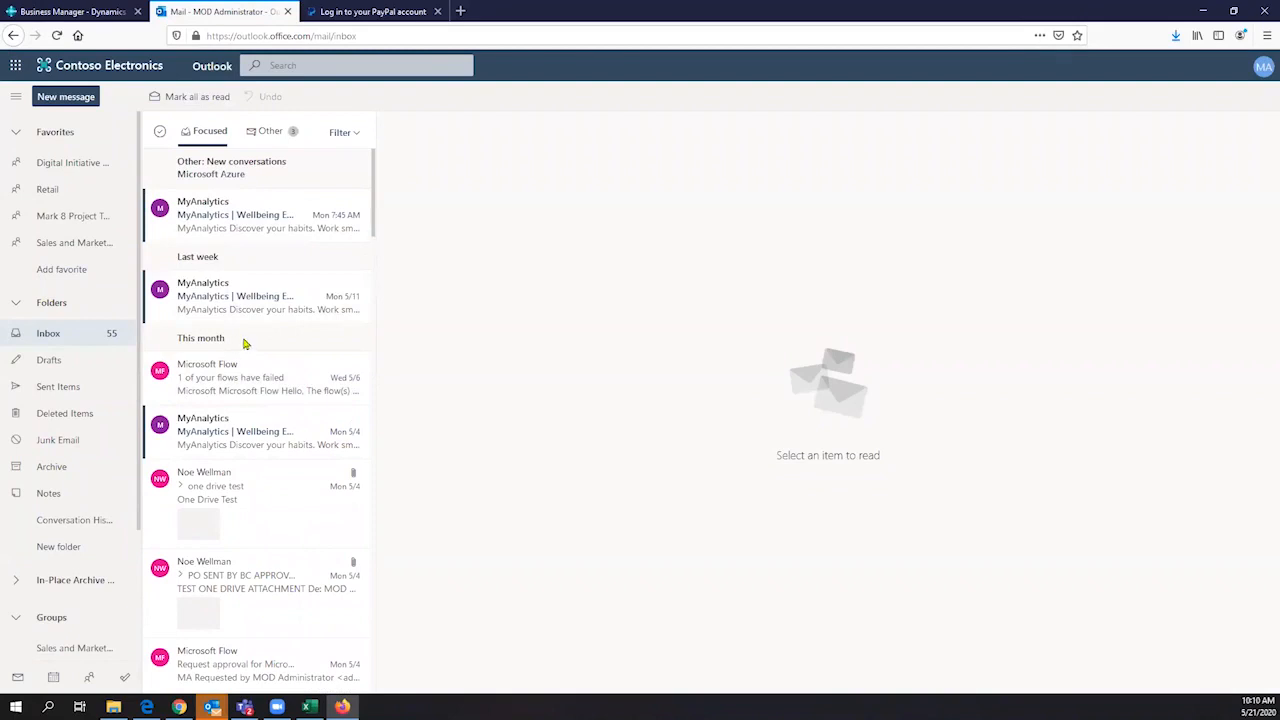
# - Find and open the unread Sales Quotation Request email dated 3/20/2020 in the inbox
pyautogui.scroll(-3, 244, 343)
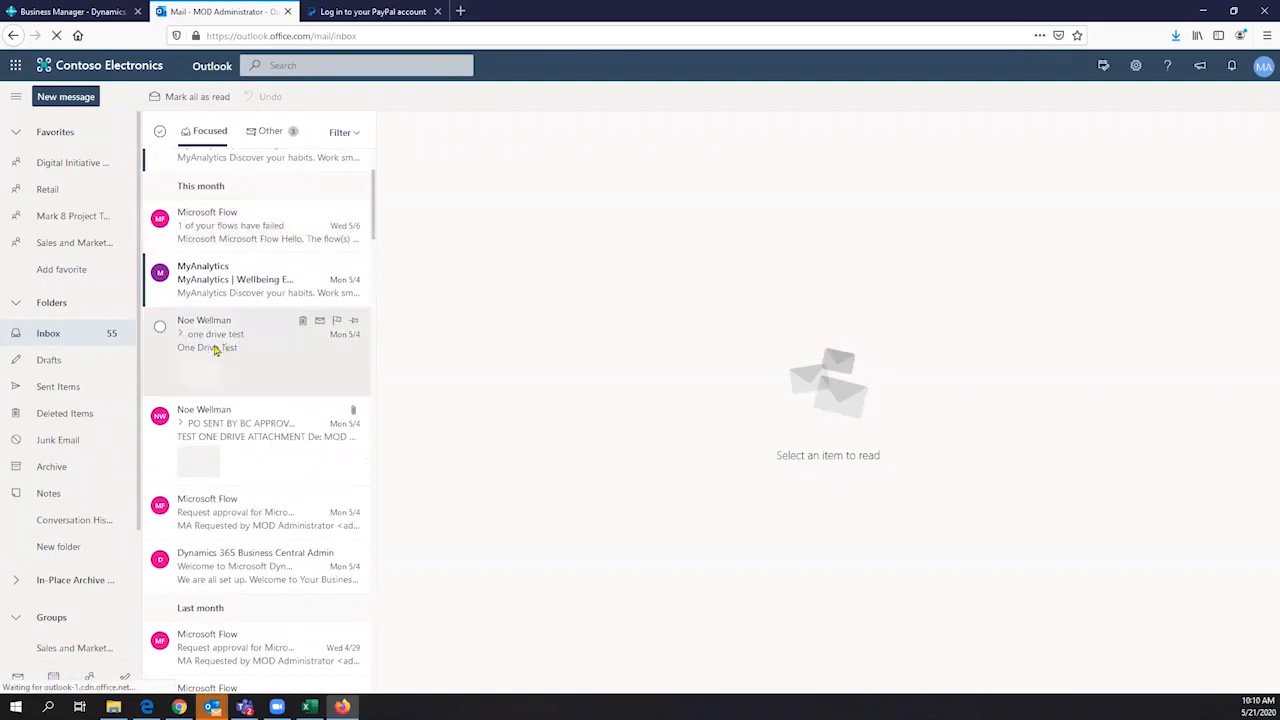
pyautogui.click(229, 420)
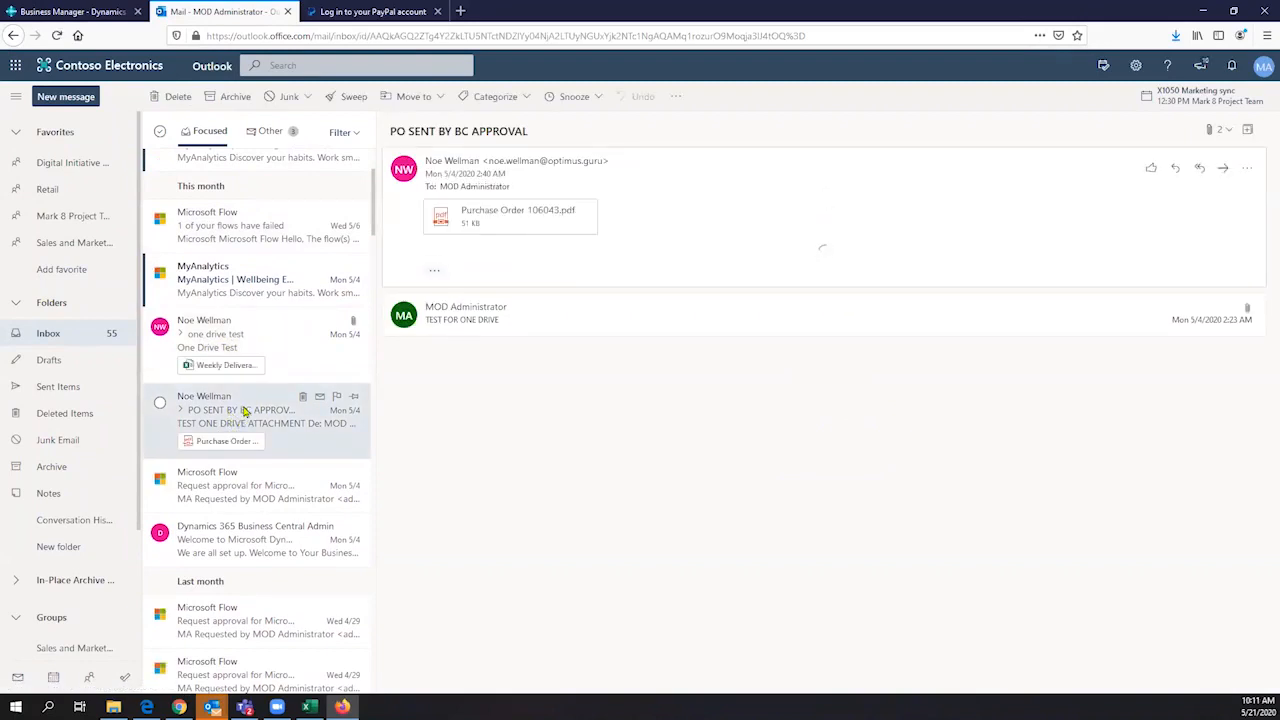
pyautogui.scroll(-5, 243, 411)
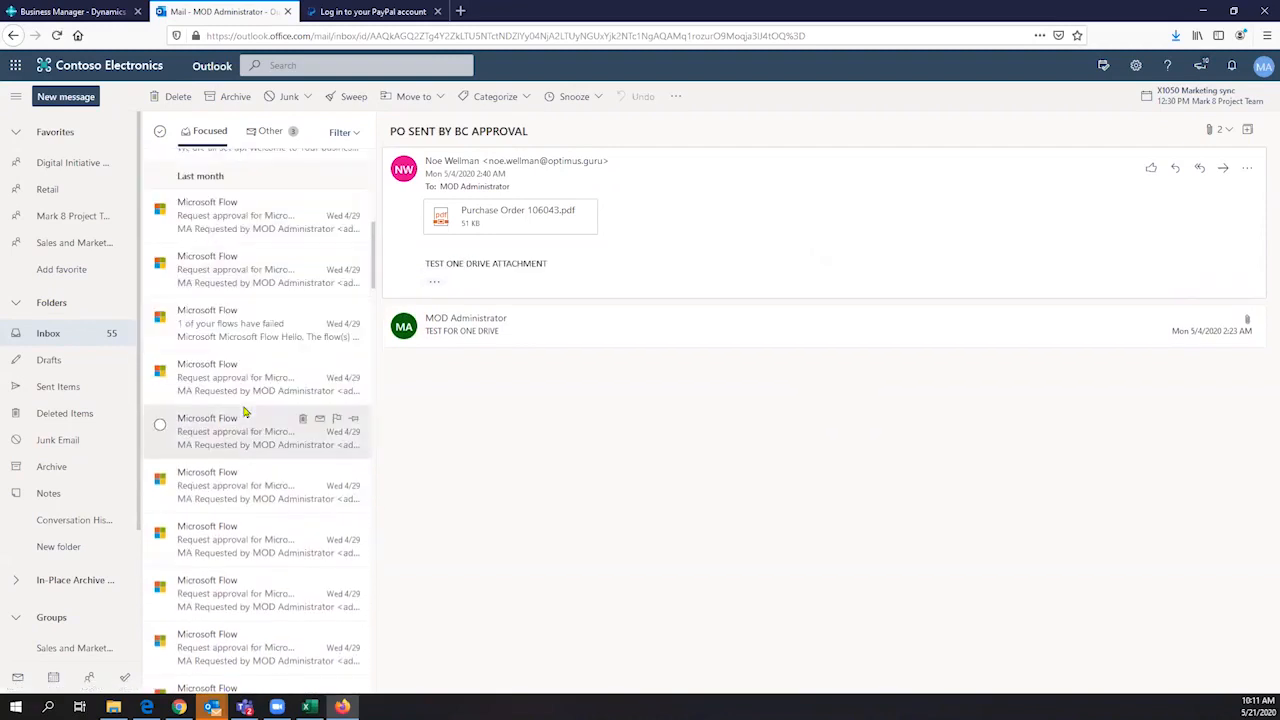
pyautogui.scroll(-3, 243, 411)
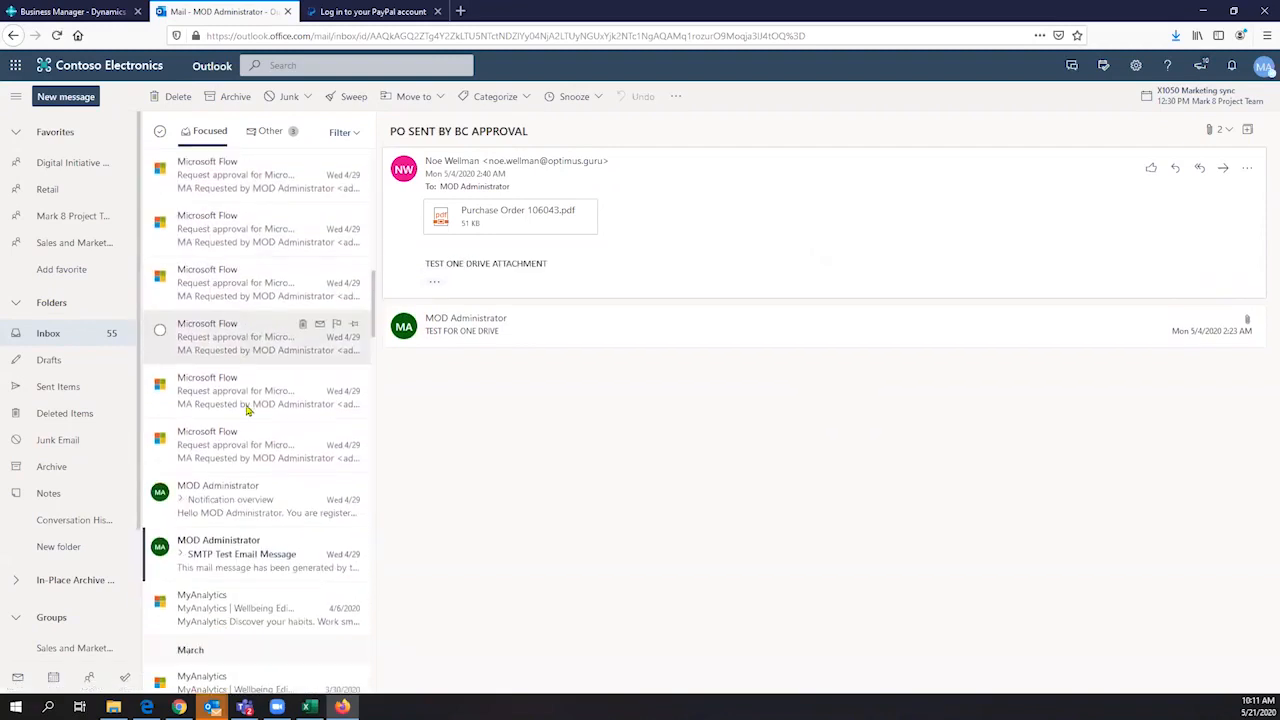
pyautogui.scroll(-4, 247, 410)
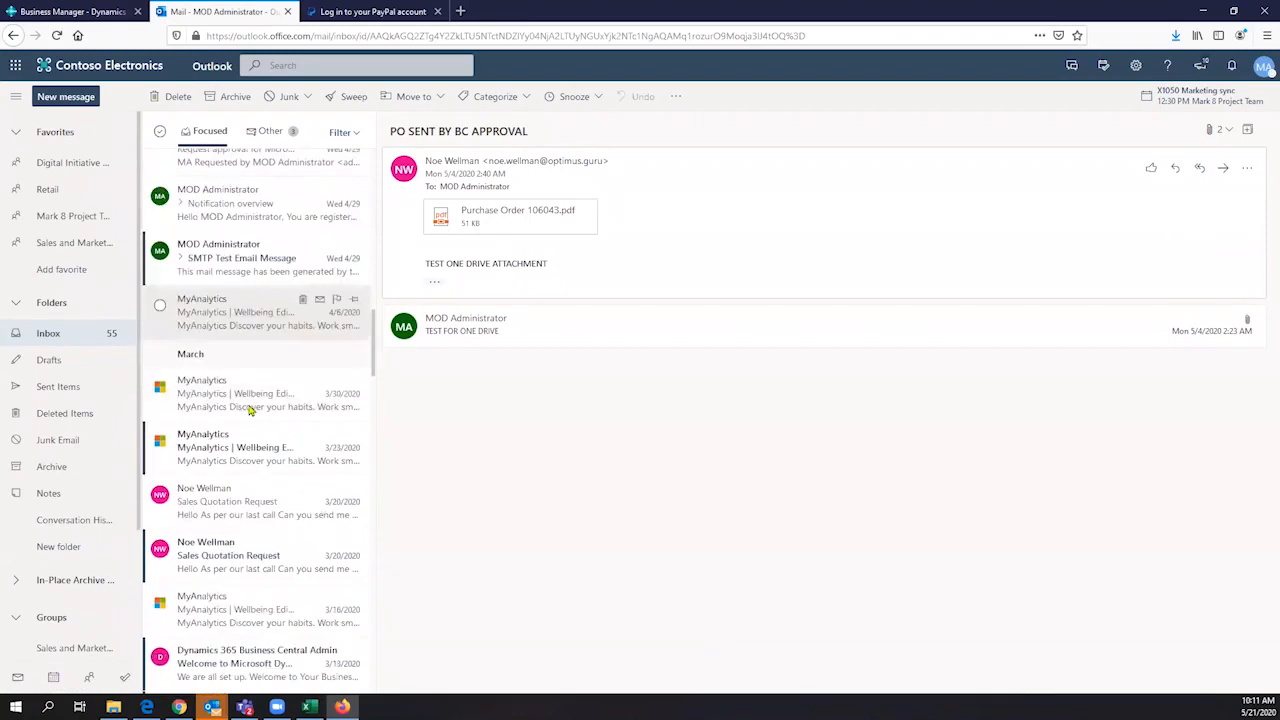
pyautogui.scroll(-1, 250, 410)
pyautogui.scroll(-1, 232, 475)
pyautogui.click(229, 460)
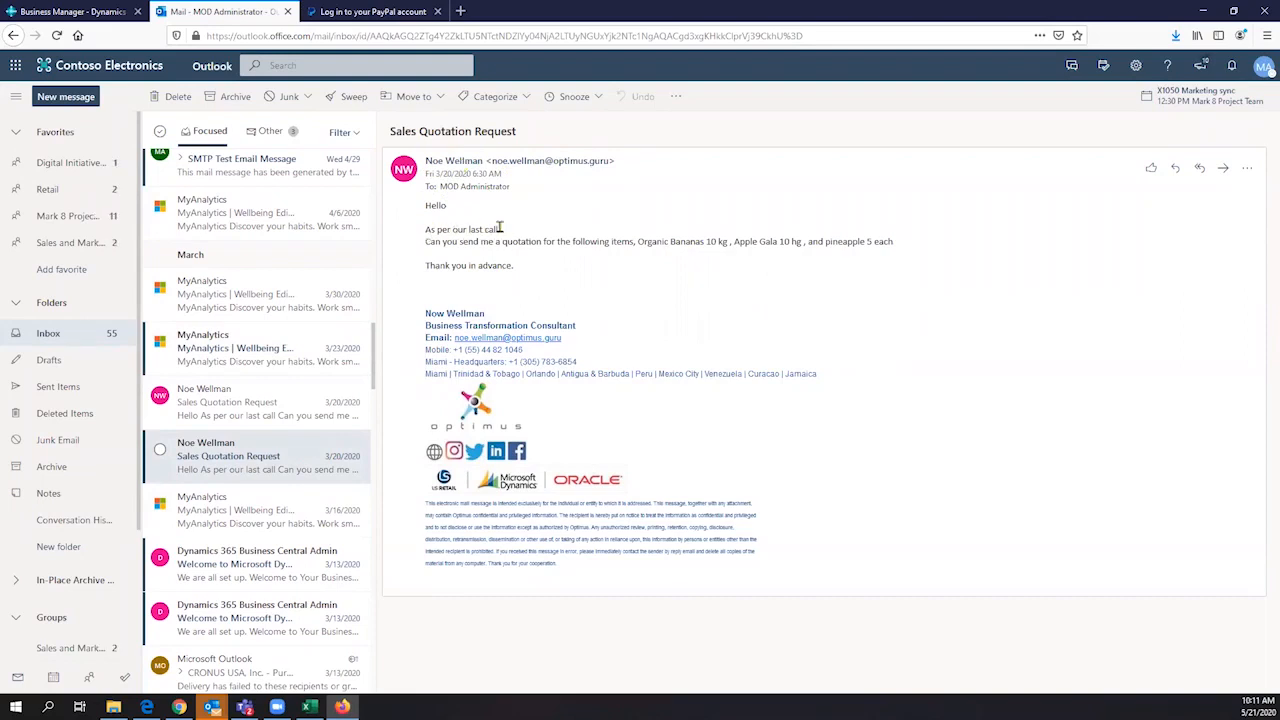
# - Highlight the requested items and quantities in the quotation request's text
pyautogui.moveTo(426, 245); pyautogui.dragTo(906, 241)
pyautogui.click(671, 246)
pyautogui.doubleClick(671, 246)
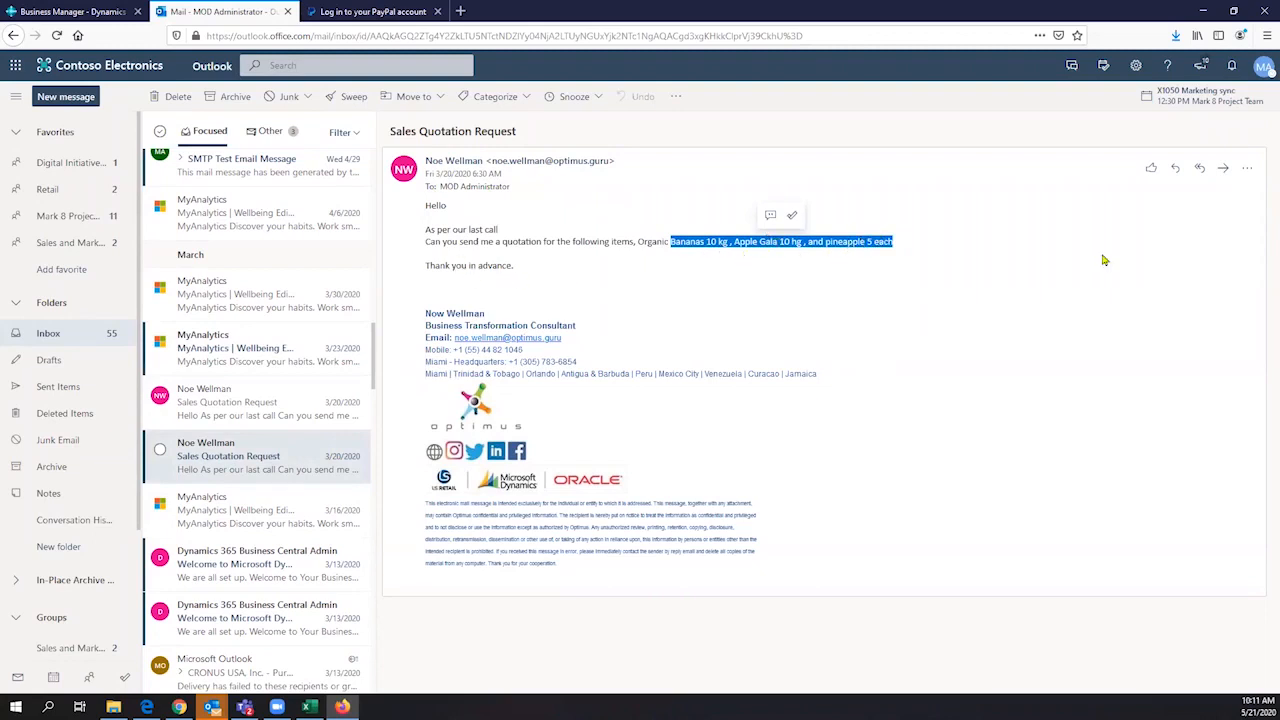
# - Open Business Central Contact Insights for the quotation request email and sign in to the add-in, allowing its new window
pyautogui.click(1249, 169)
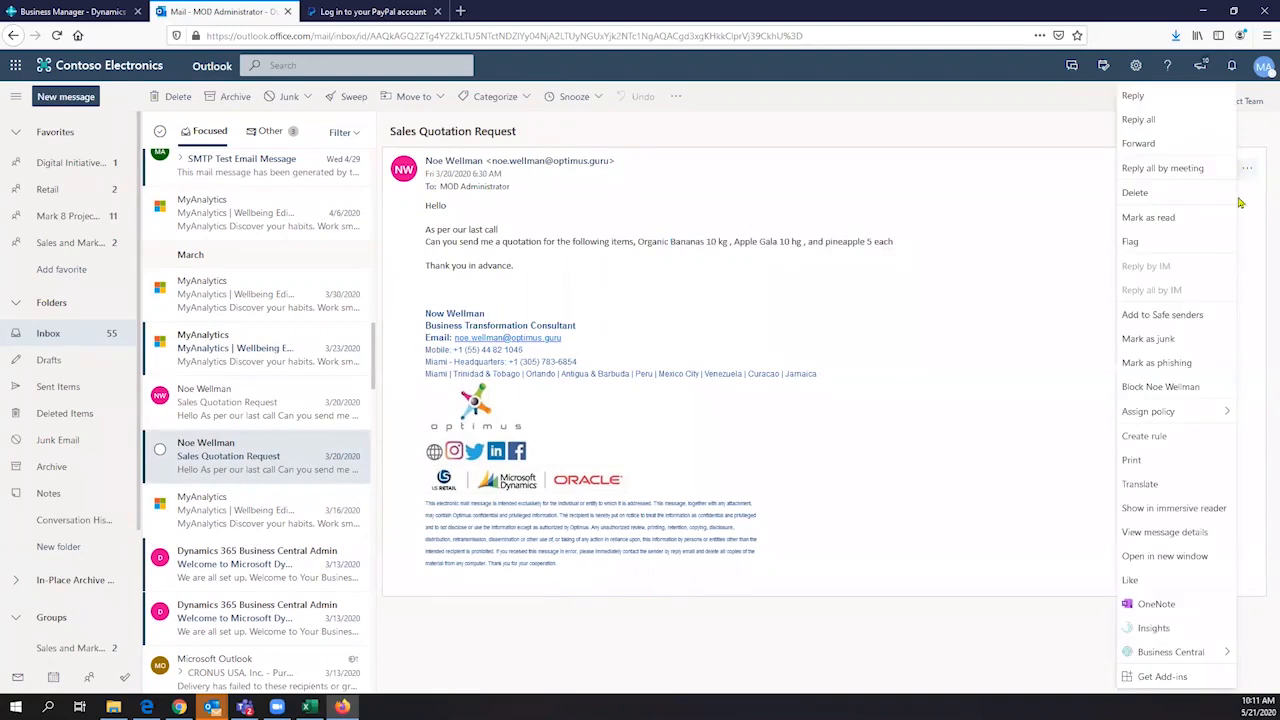
pyautogui.moveTo(1173, 656)
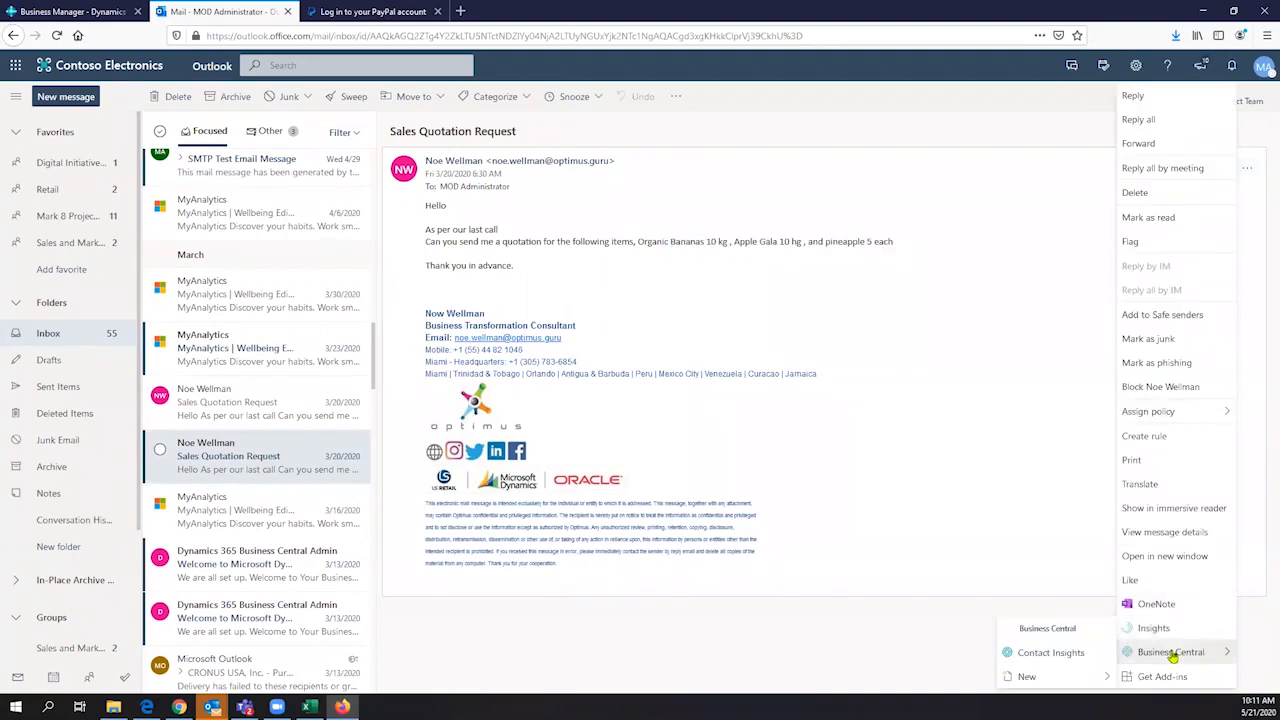
pyautogui.click(1058, 655)
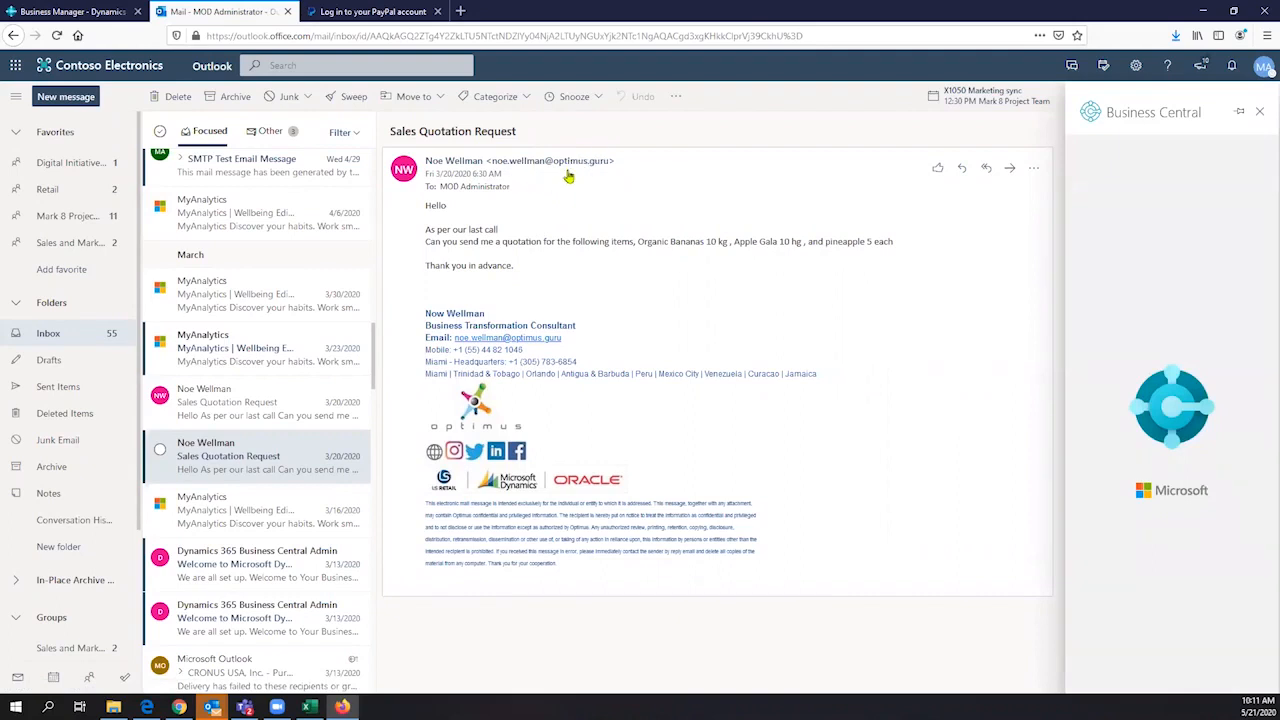
pyautogui.moveTo(568, 172)
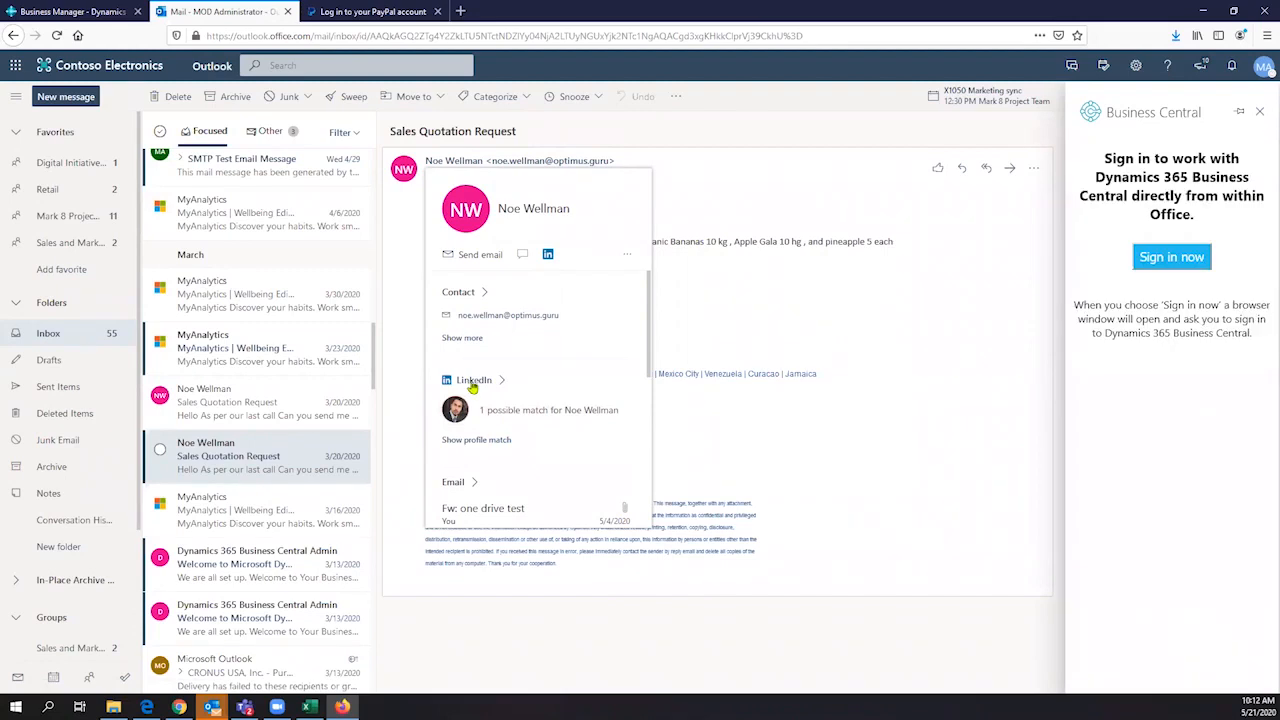
pyautogui.click(1176, 260)
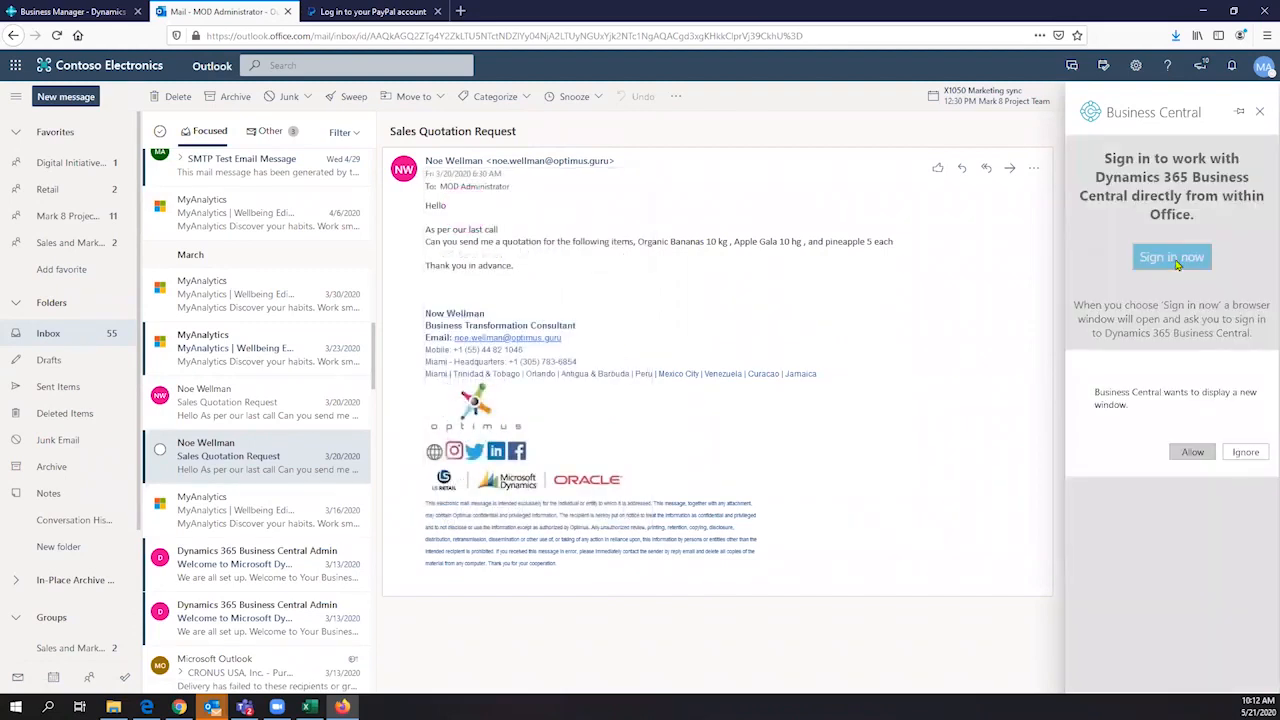
pyautogui.click(1193, 453)
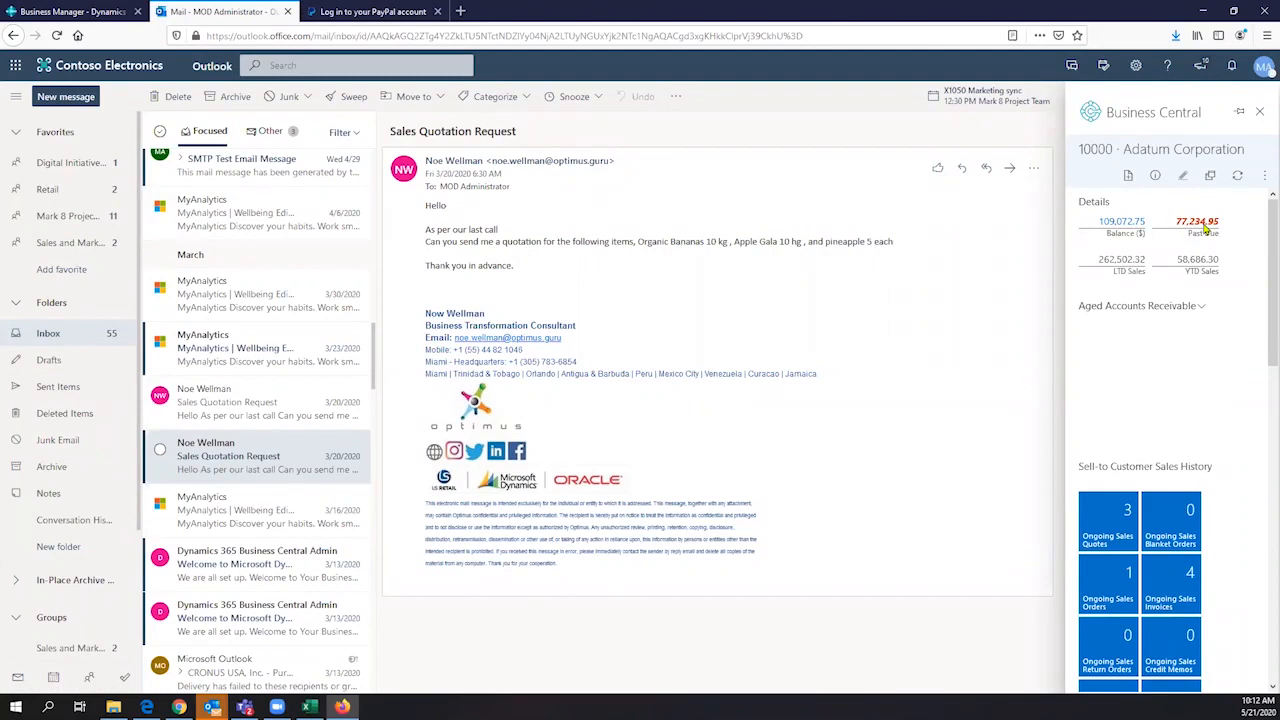
# - Read the description of the Aged Accounts Receivable chart in the Adatum Corporation insights and dismiss it
pyautogui.click(1199, 307)
pyautogui.click(1112, 308)
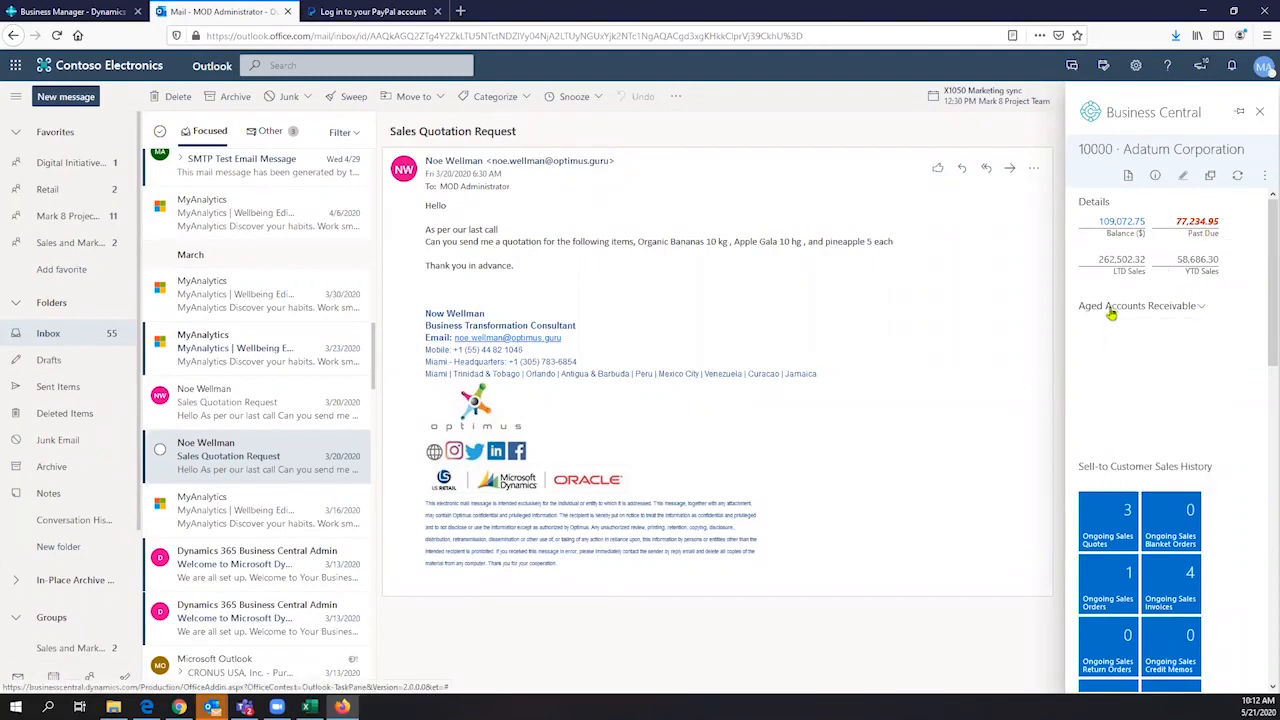
pyautogui.click(1112, 308)
pyautogui.click(1145, 493)
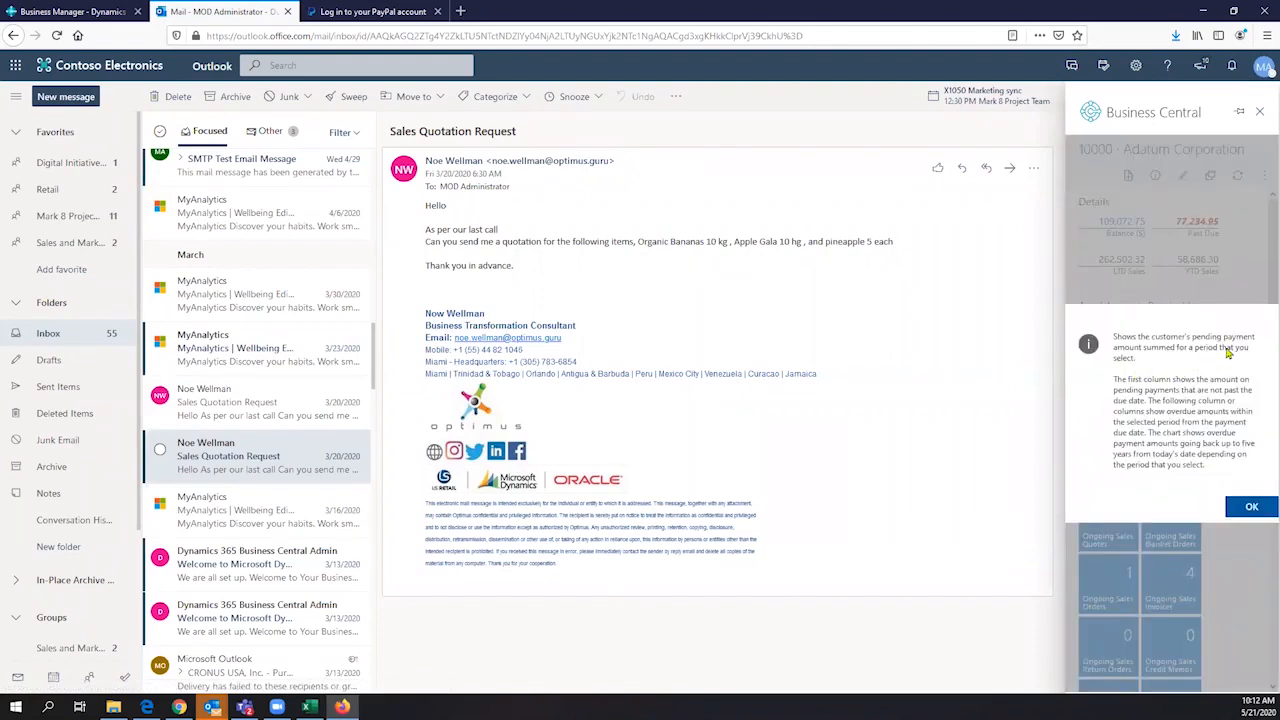
pyautogui.click(1246, 506)
# - Review Adatum Corporation's Sell-to Customer Sales History and Customer Statistics
pyautogui.scroll(-3, 1157, 343)
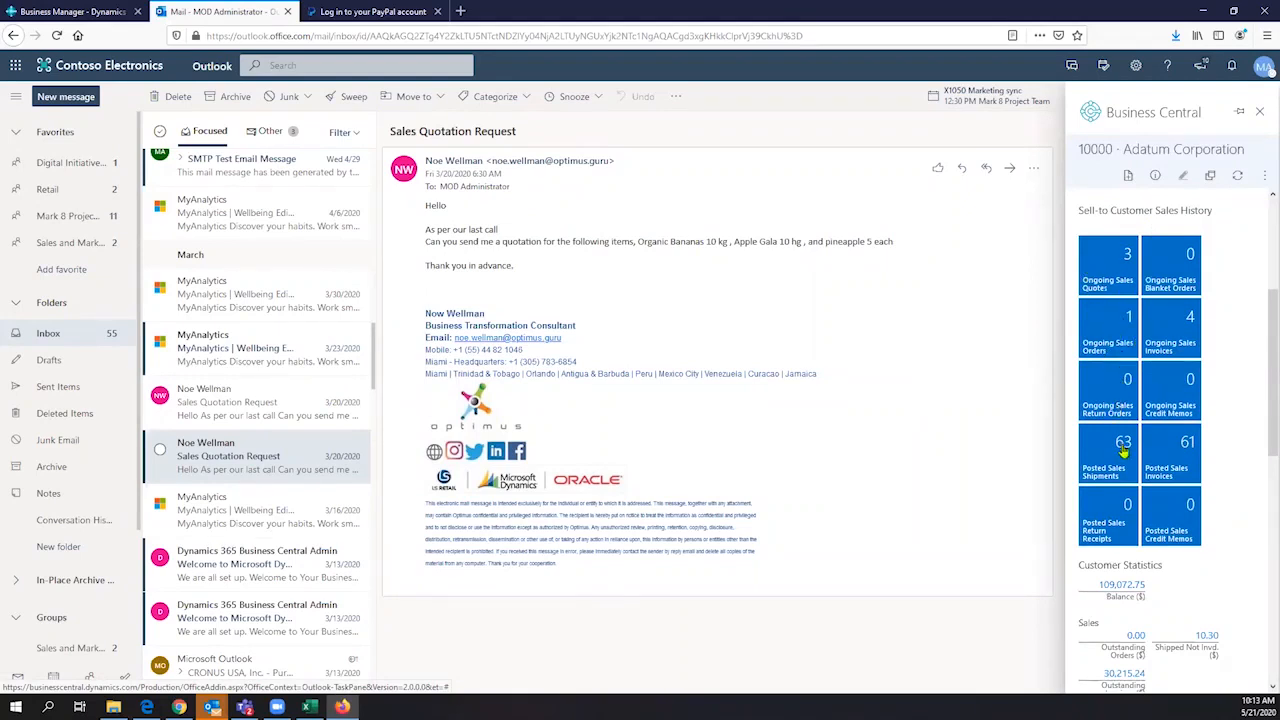
pyautogui.scroll(-3, 1113, 471)
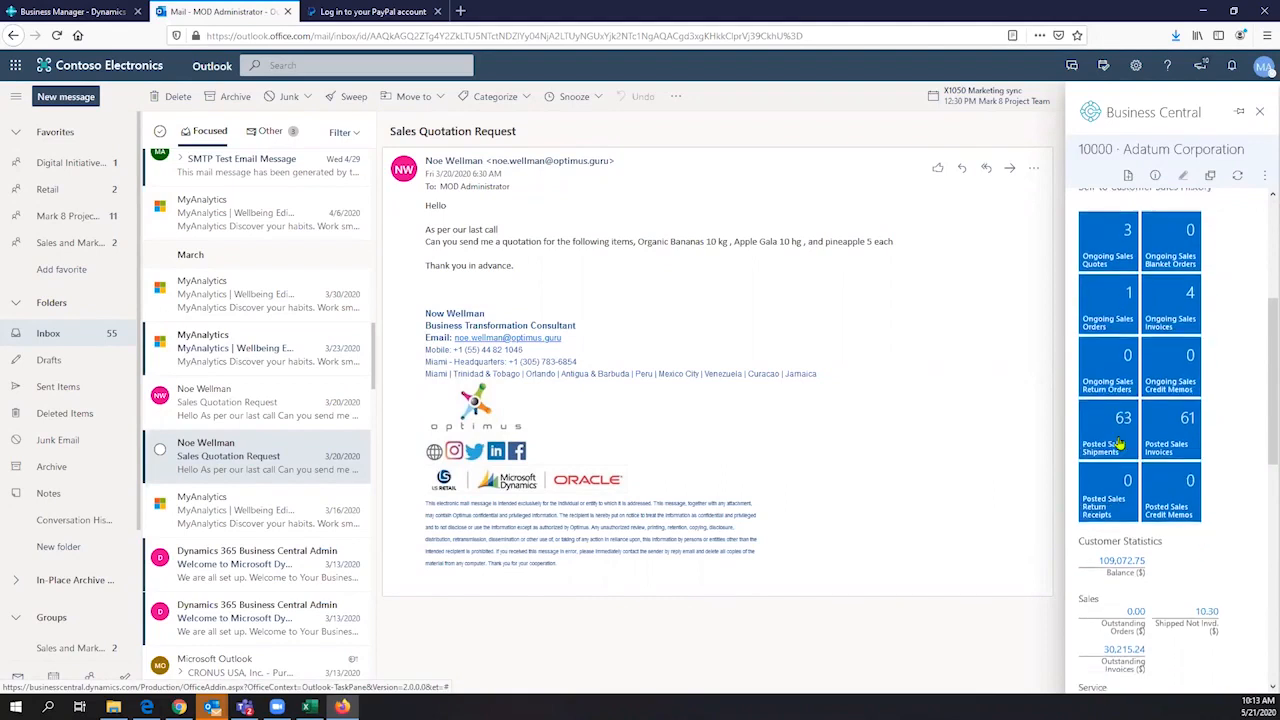
pyautogui.scroll(-3, 1126, 435)
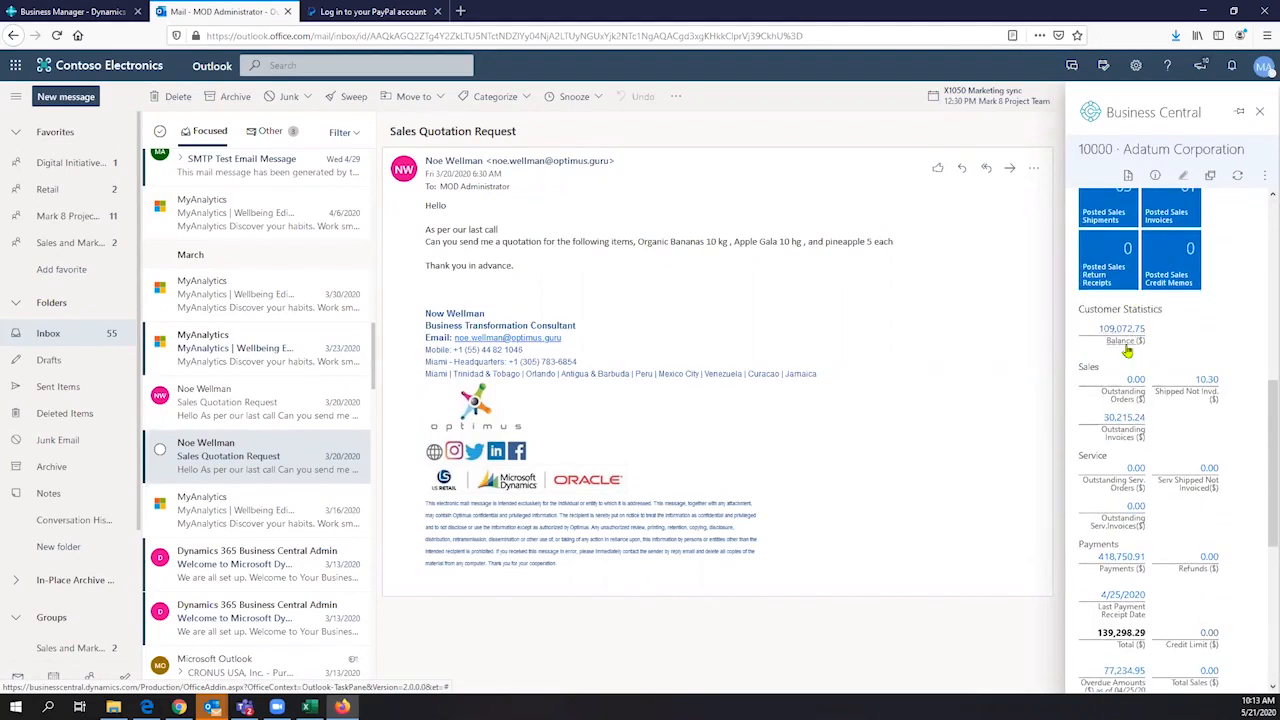
pyautogui.scroll(-1, 1127, 351)
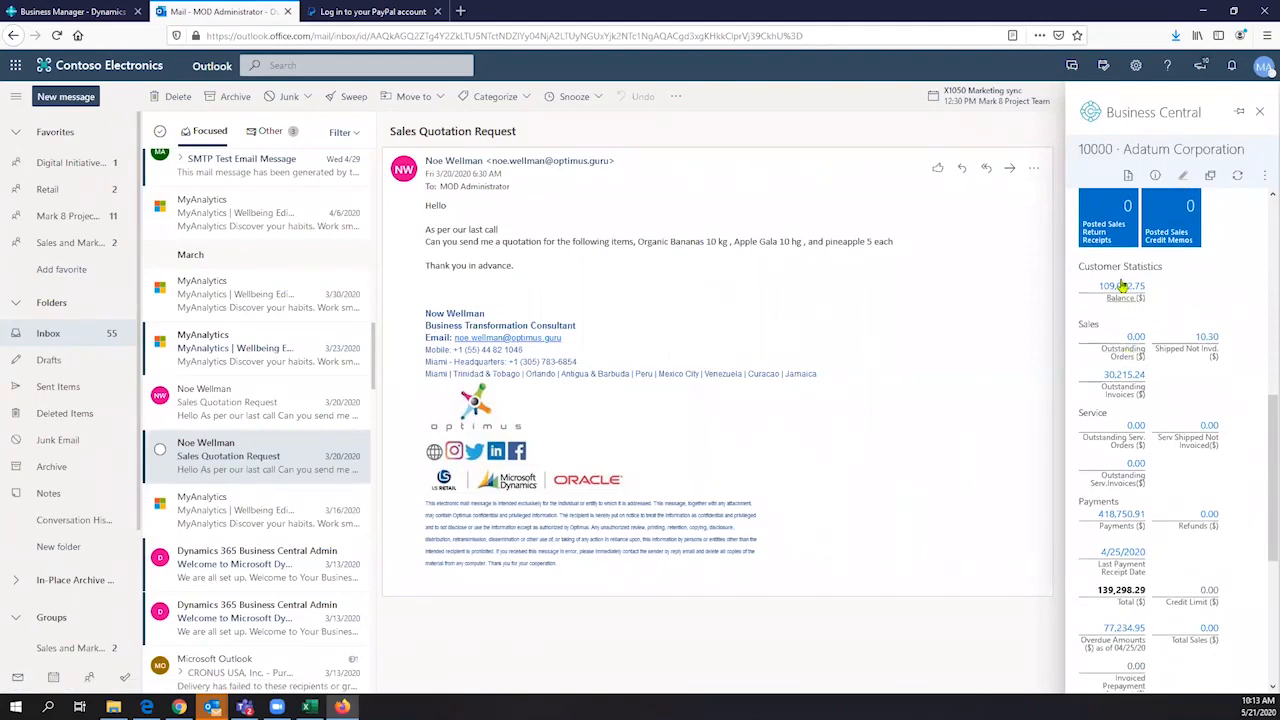
# - Examine the new document types and the additional actions available for Adatum Corporation
pyautogui.click(1129, 177)
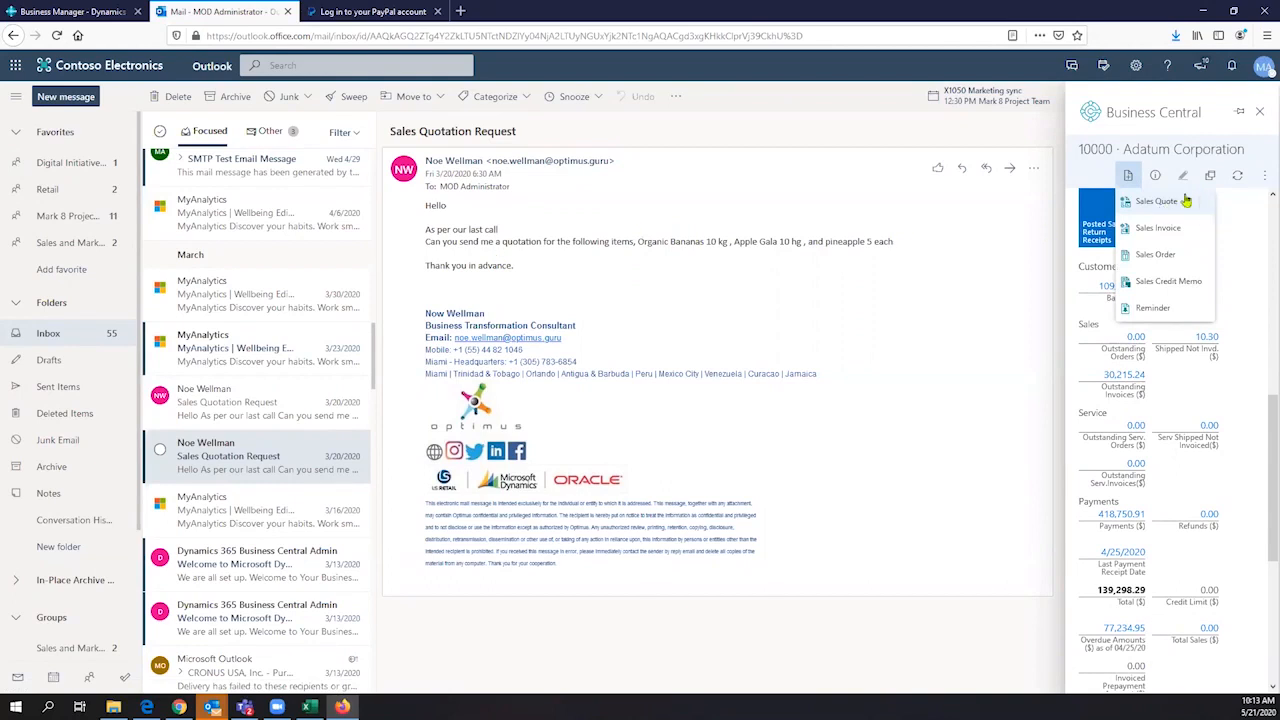
pyautogui.click(1246, 262)
pyautogui.scroll(4, 1238, 247)
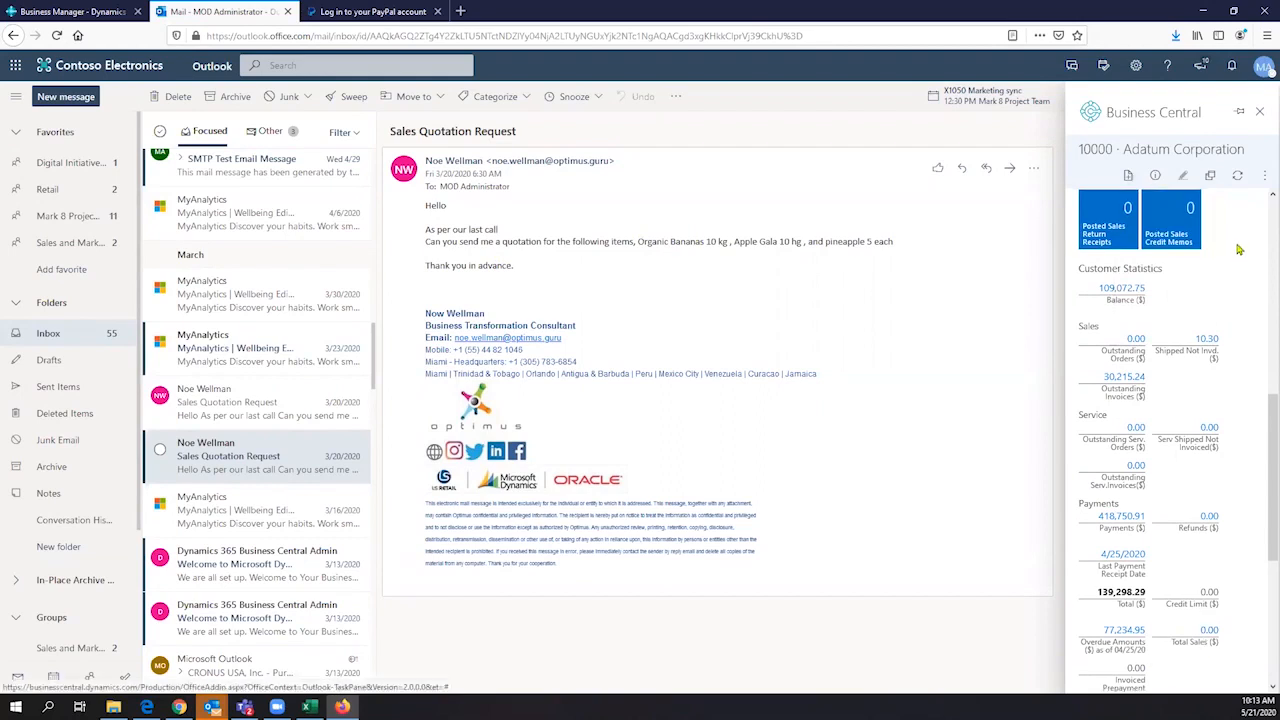
pyautogui.click(1262, 177)
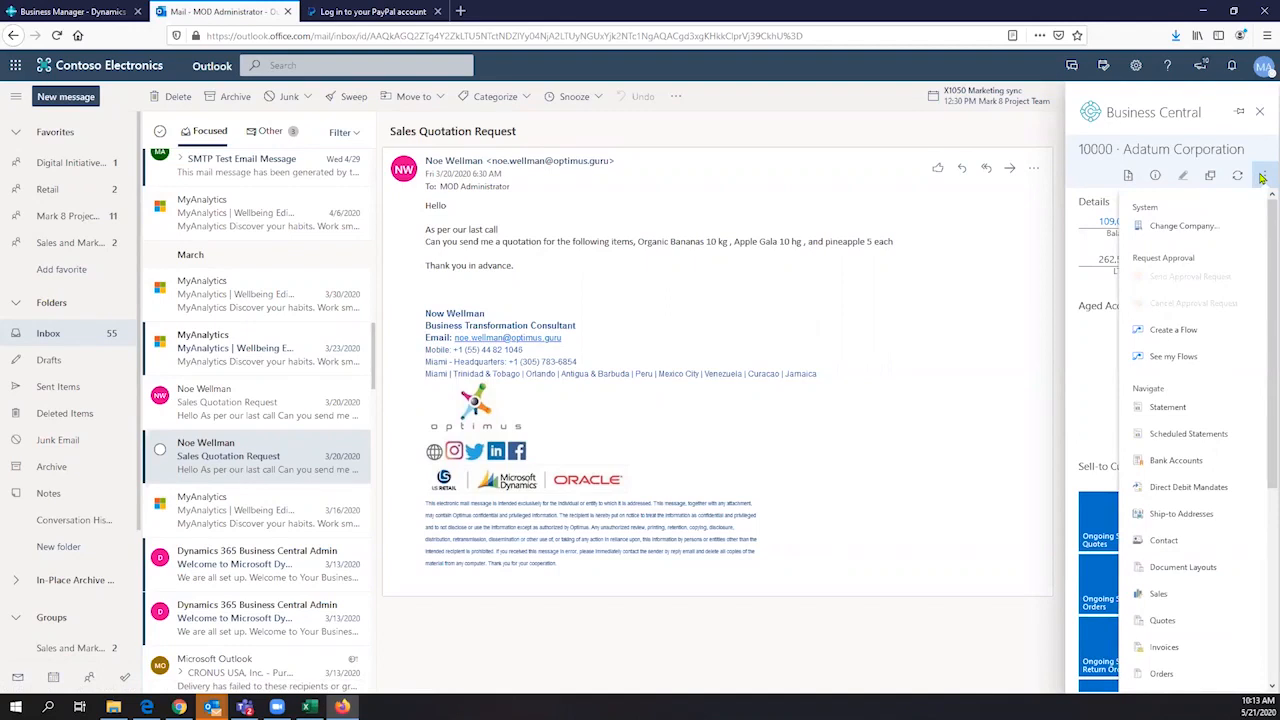
pyautogui.click(1177, 190)
# - Start a new sales quote for Adatum Corporation and exclude the MEXICO Swivel Chair from the suggested line items
pyautogui.click(1128, 175)
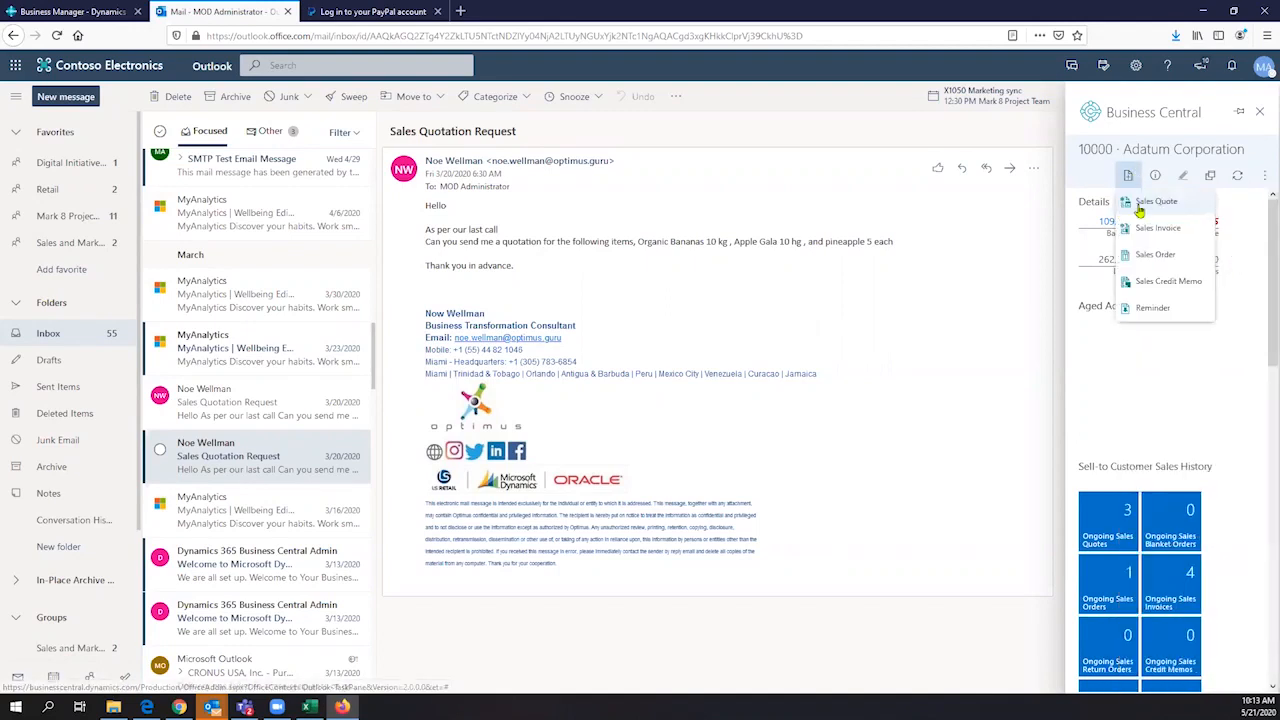
pyautogui.click(1147, 204)
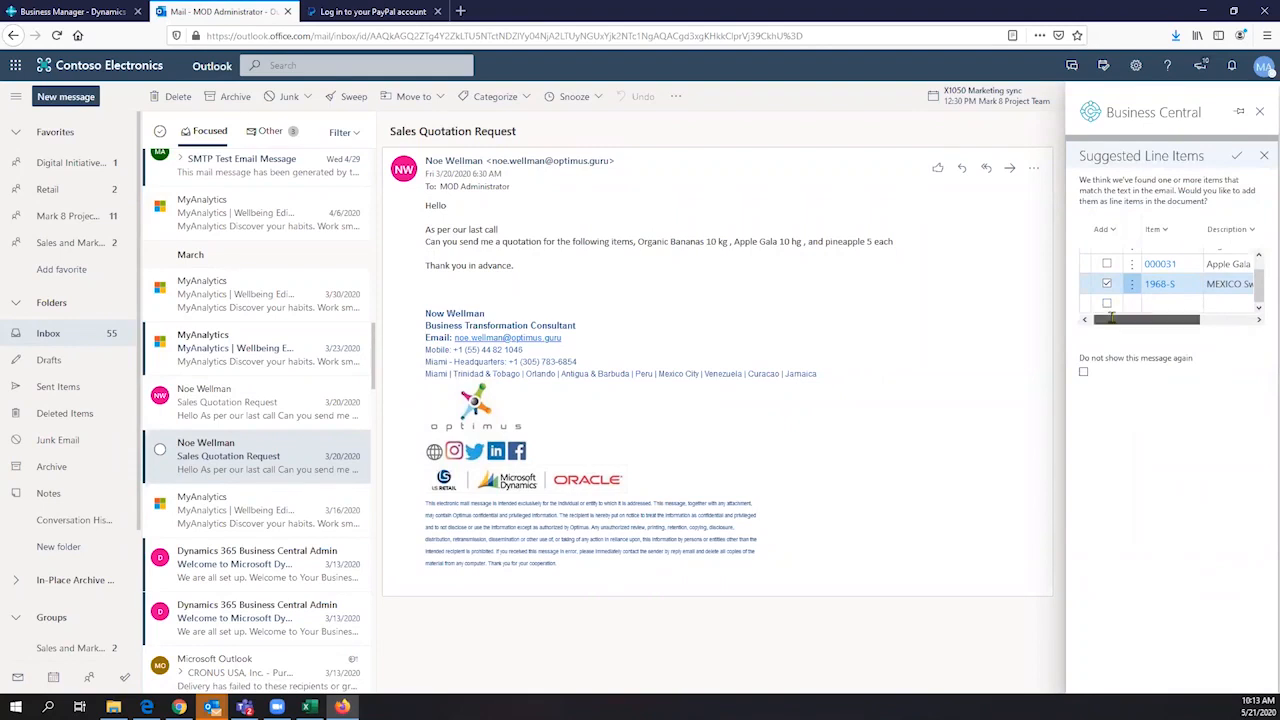
pyautogui.moveTo(1120, 316); pyautogui.dragTo(1136, 315)
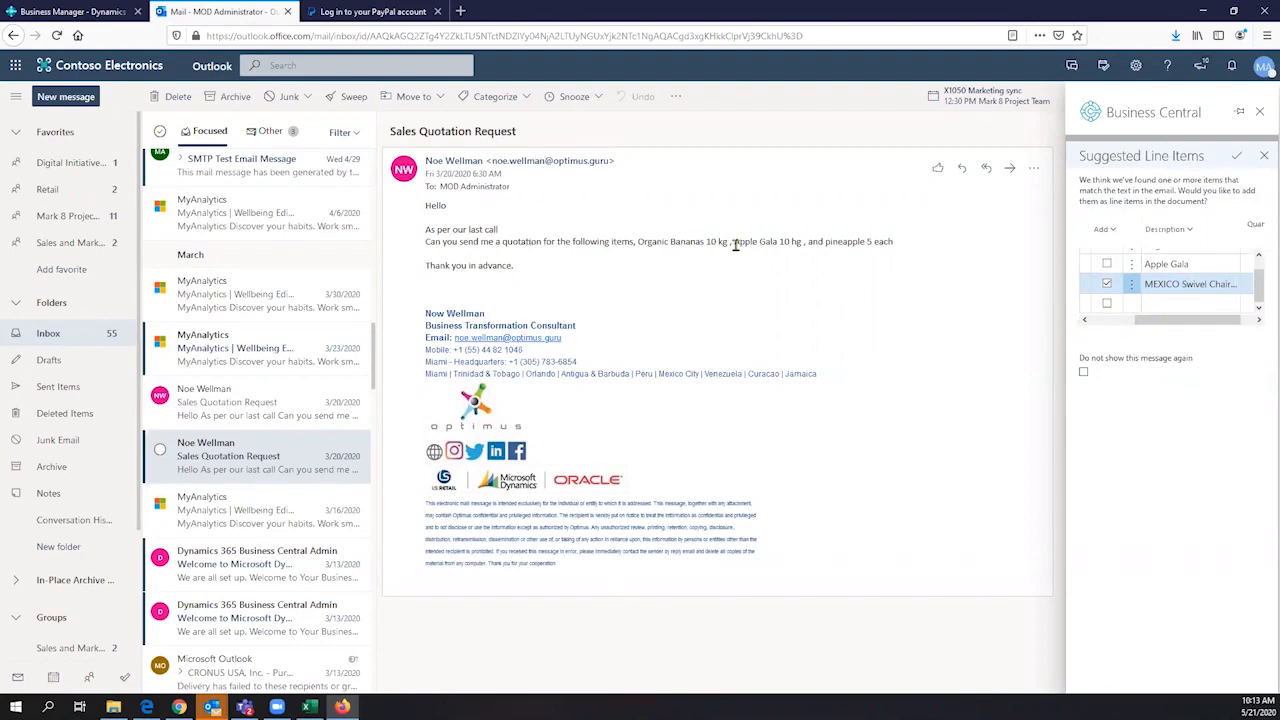
pyautogui.scroll(1, 1181, 284)
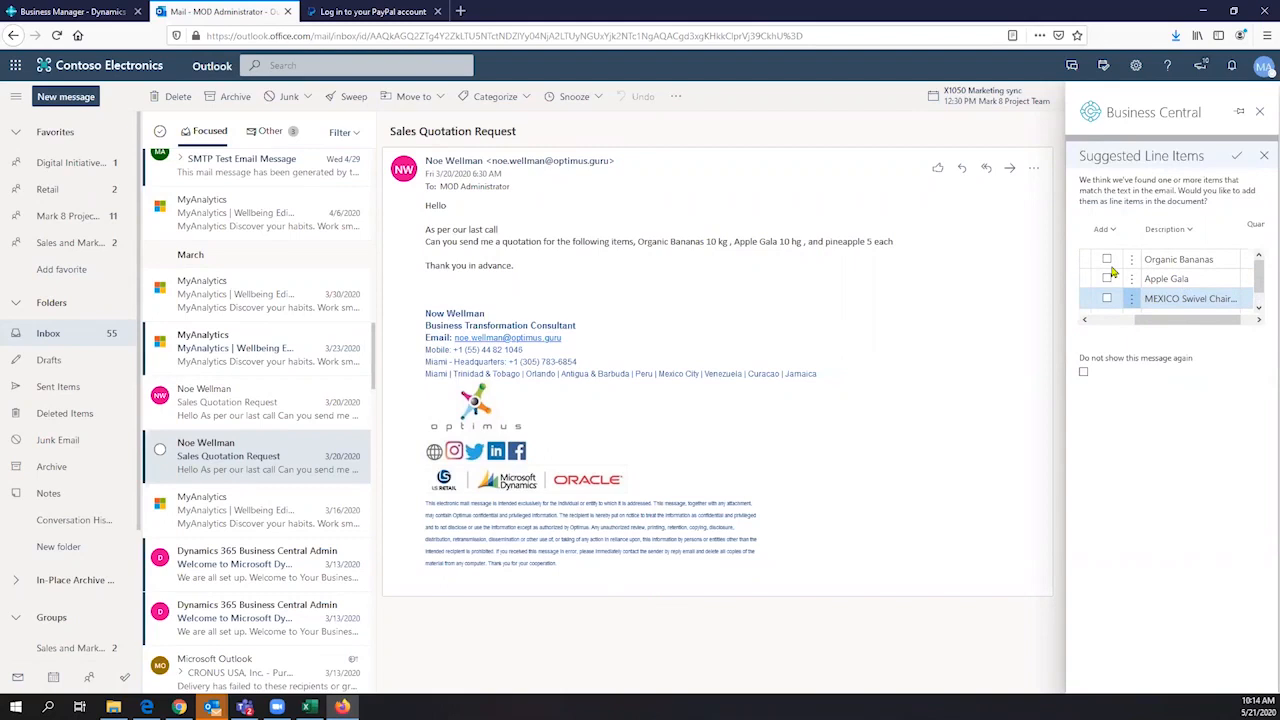
# - Include Organic Bananas and Apple Gala as quote lines, check their quantities, and accept the suggestions with the message suppressed in future
pyautogui.click(1107, 260)
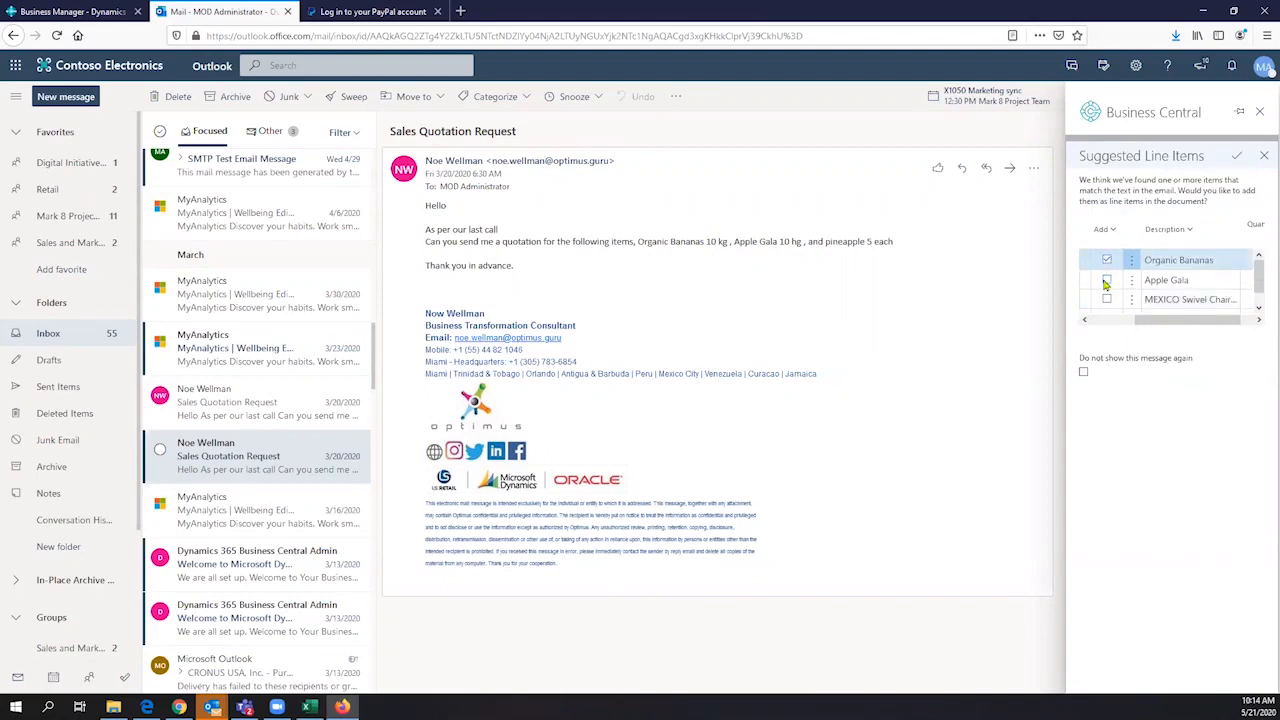
pyautogui.click(1107, 280)
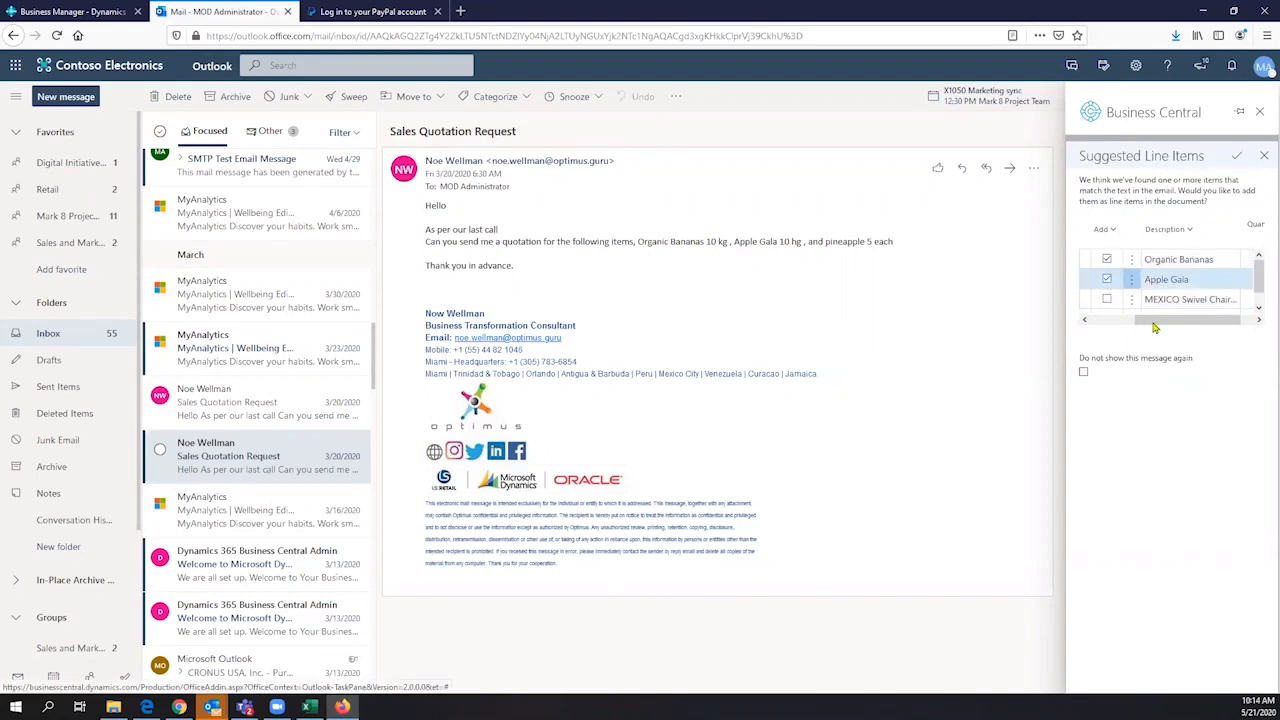
pyautogui.moveTo(1155, 322); pyautogui.dragTo(1188, 334)
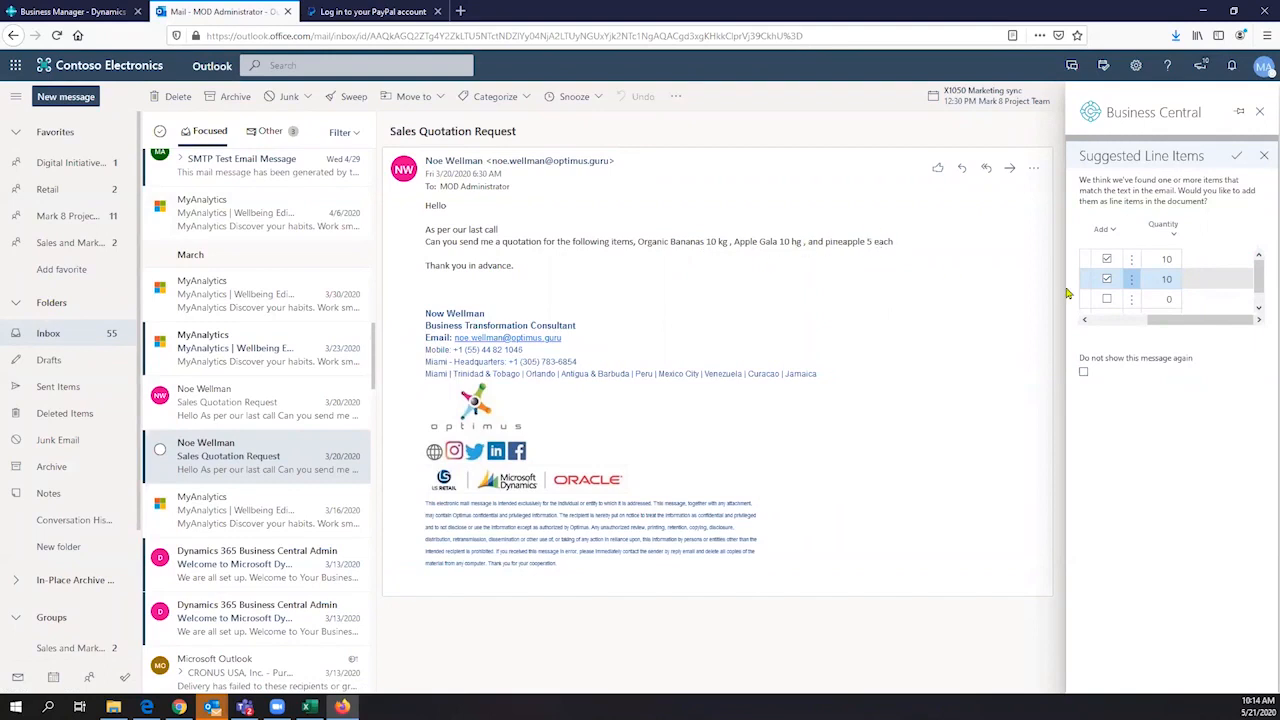
pyautogui.moveTo(1160, 326); pyautogui.dragTo(1057, 331)
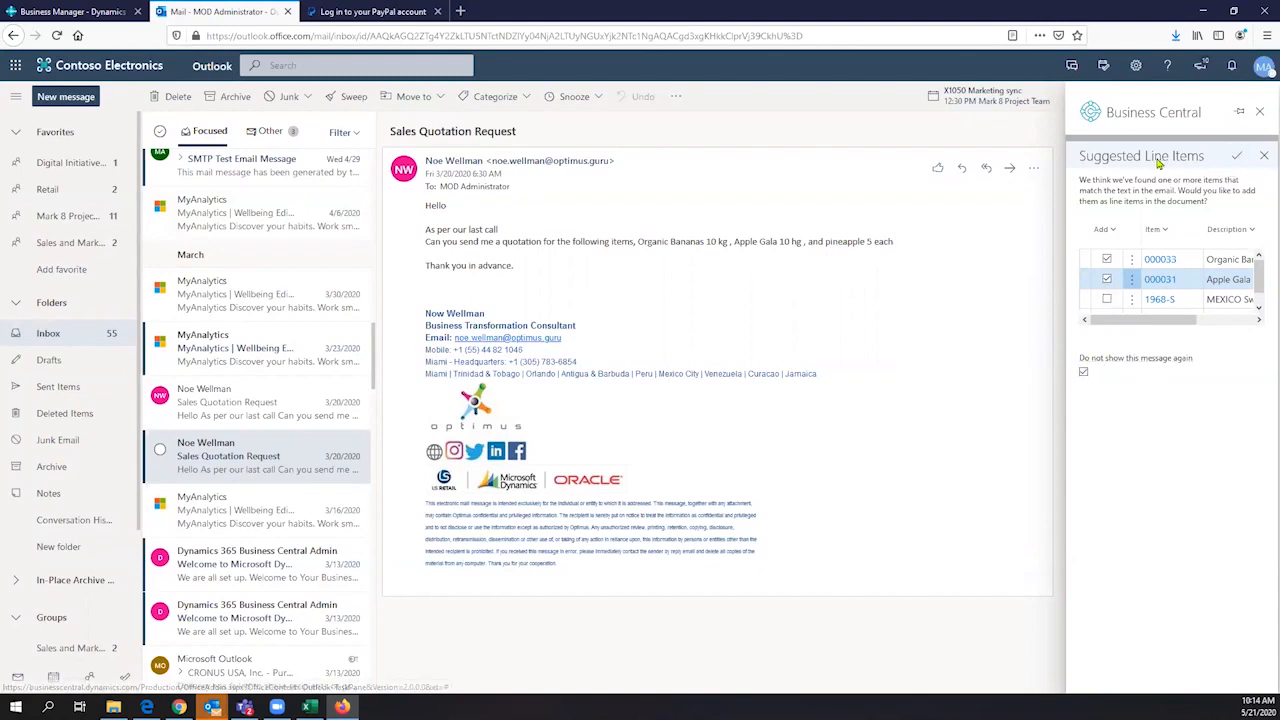
pyautogui.click(1234, 161)
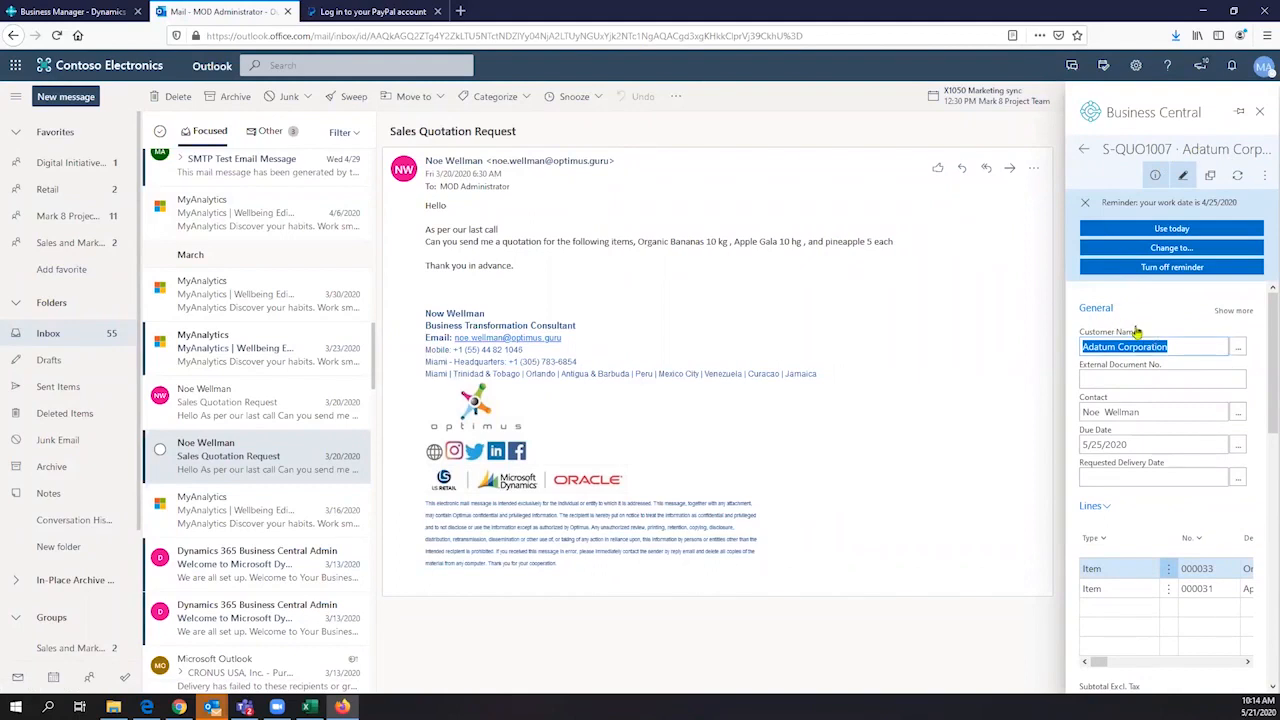
# - Review the new sales quote's customer details, due date, item lines and totals
pyautogui.scroll(-1, 1140, 340)
pyautogui.scroll(-1, 1138, 340)
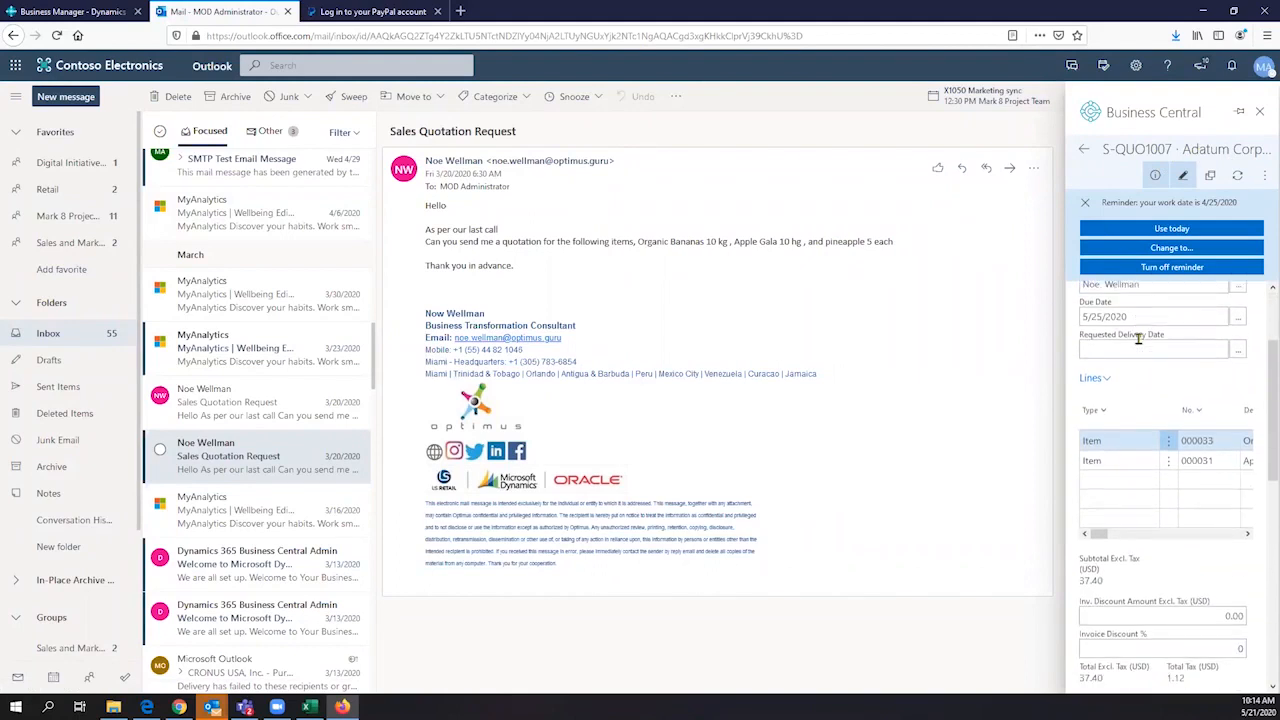
pyautogui.scroll(2, 1138, 340)
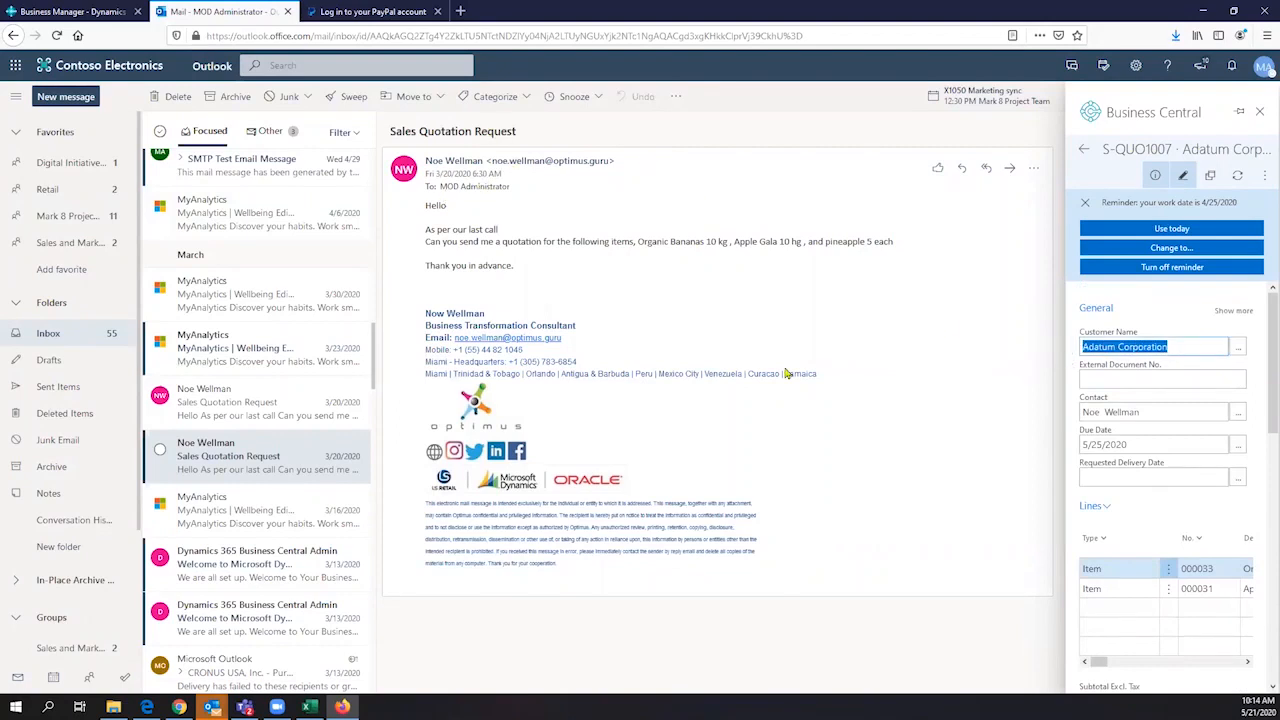
pyautogui.scroll(-1, 1122, 416)
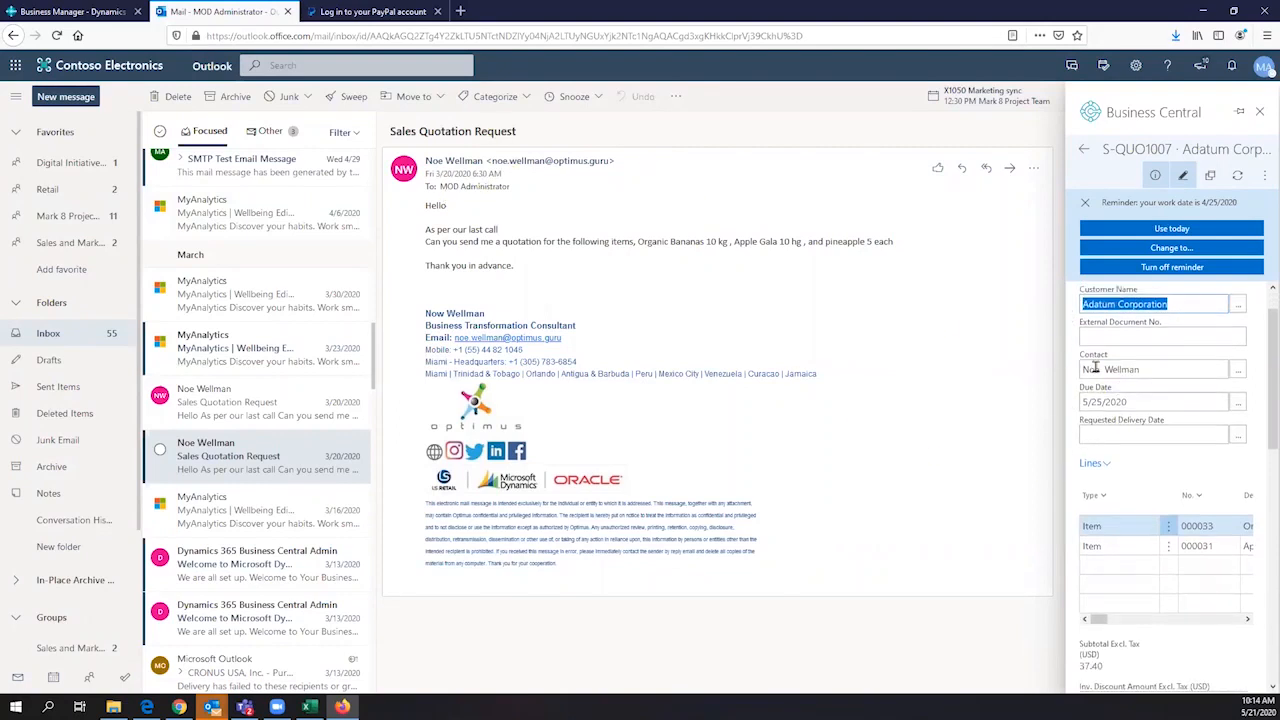
pyautogui.scroll(-1, 1120, 400)
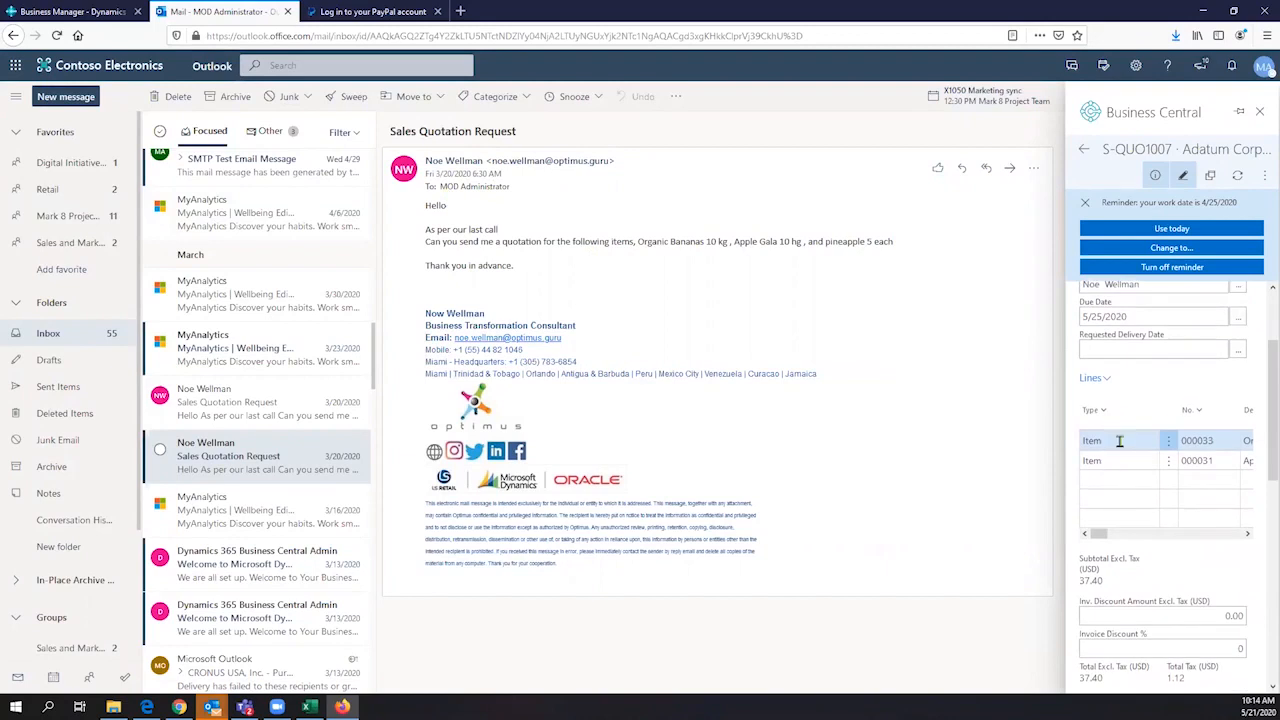
# - Review the quote's item lines, totals and invoice details, and examine the actions available for the quote
pyautogui.click(1114, 442)
pyautogui.moveTo(1100, 540)
pyautogui.mouseDown()
pyautogui.moveTo(1110, 536)
pyautogui.moveTo(1086, 539)
pyautogui.mouseUp()
pyautogui.scroll(-1, 1178, 535)
pyautogui.scroll(-4, 1178, 538)
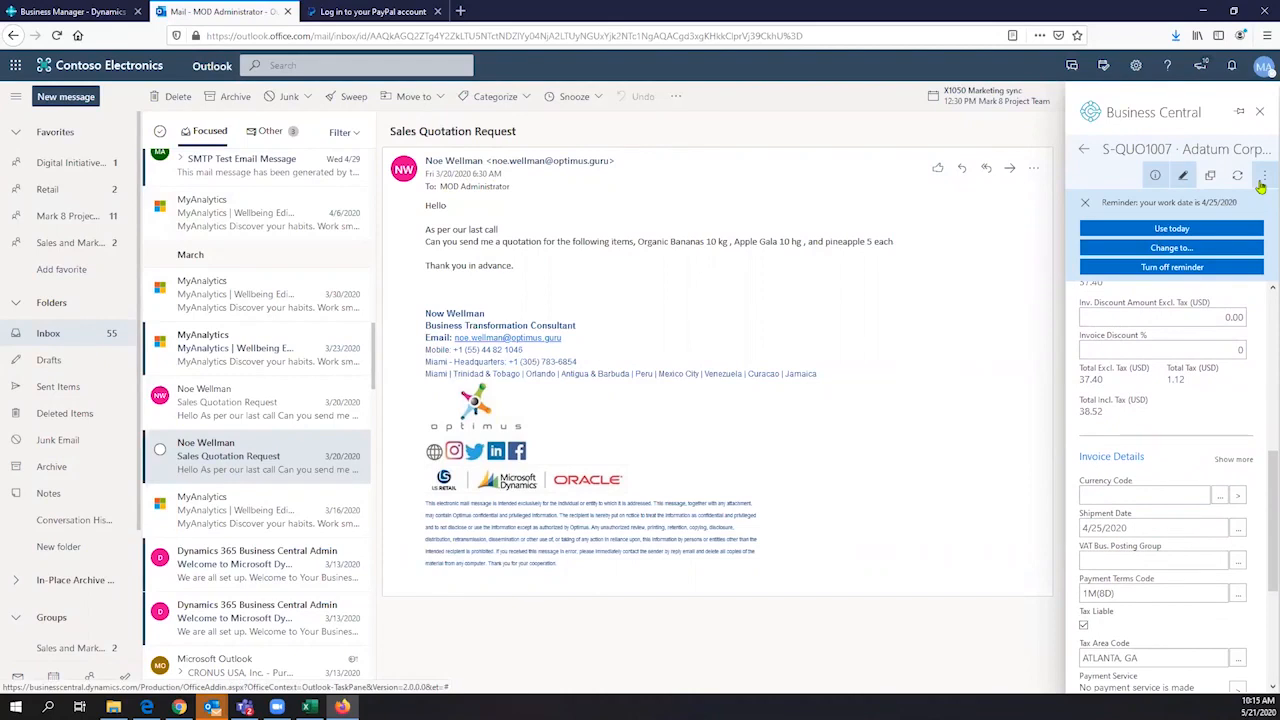
pyautogui.click(1263, 177)
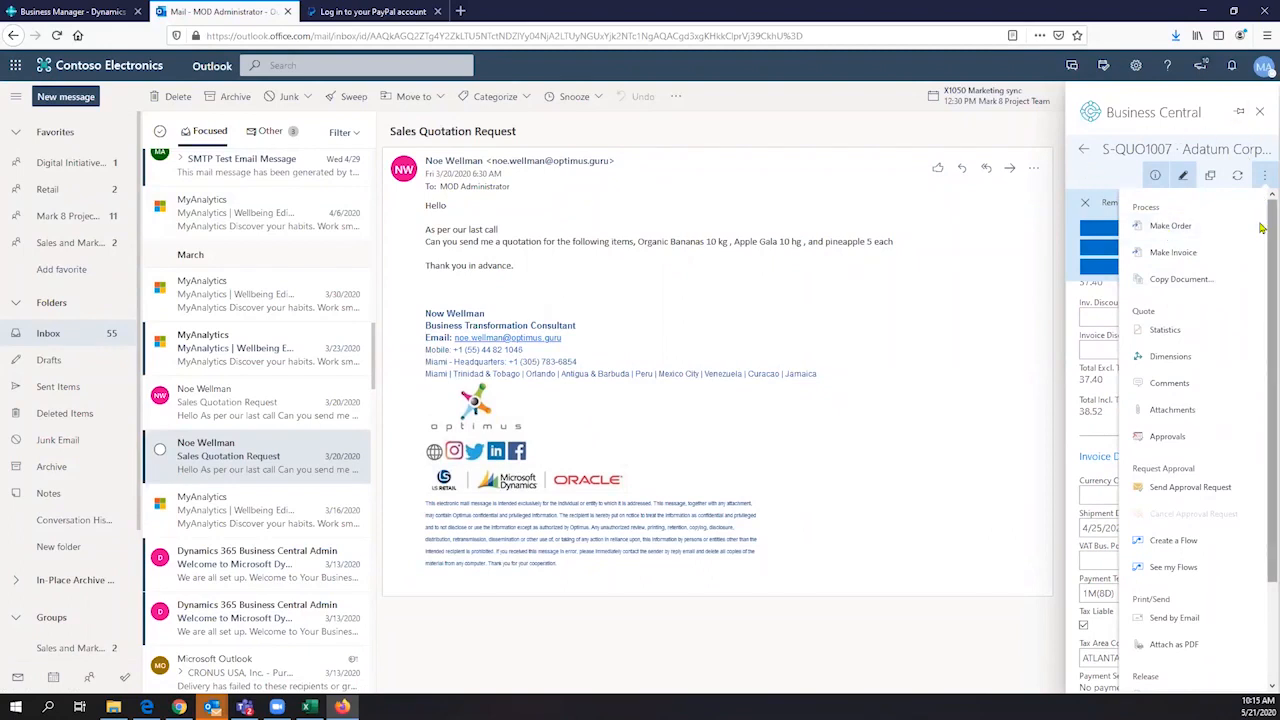
pyautogui.click(1262, 175)
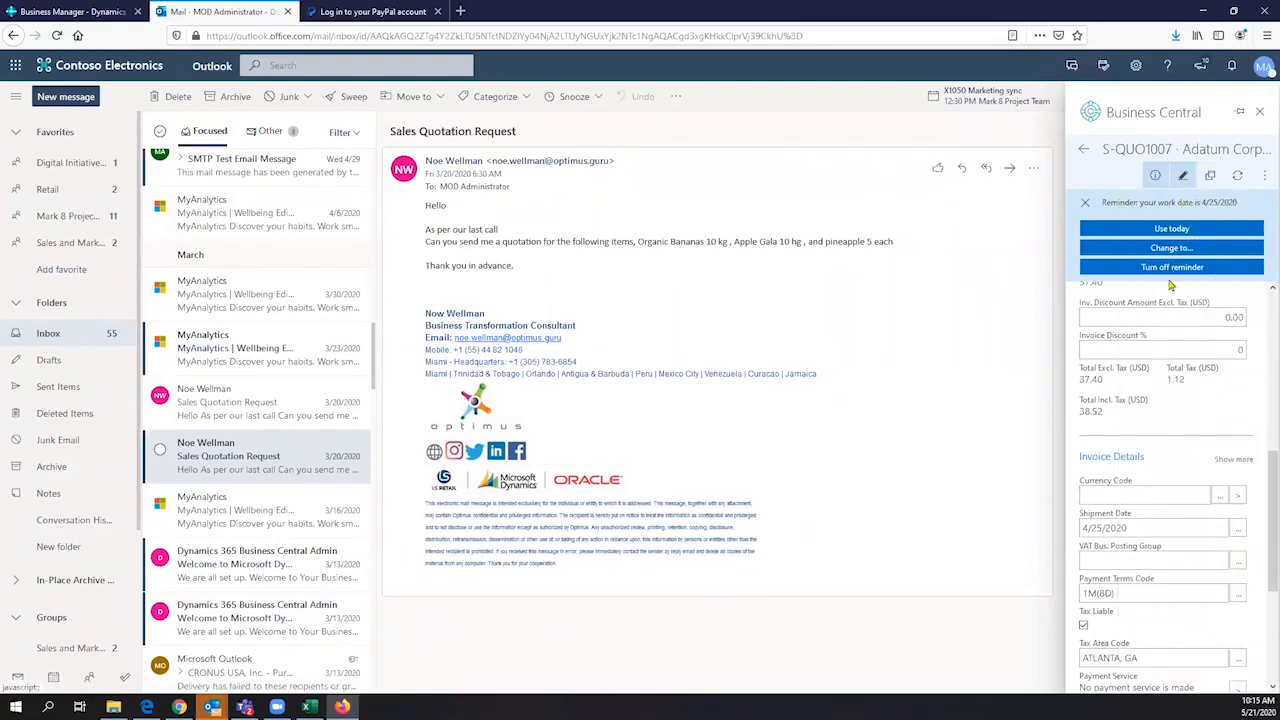
# - Switch the work date to today's date from the work date reminder
pyautogui.click(1172, 230)
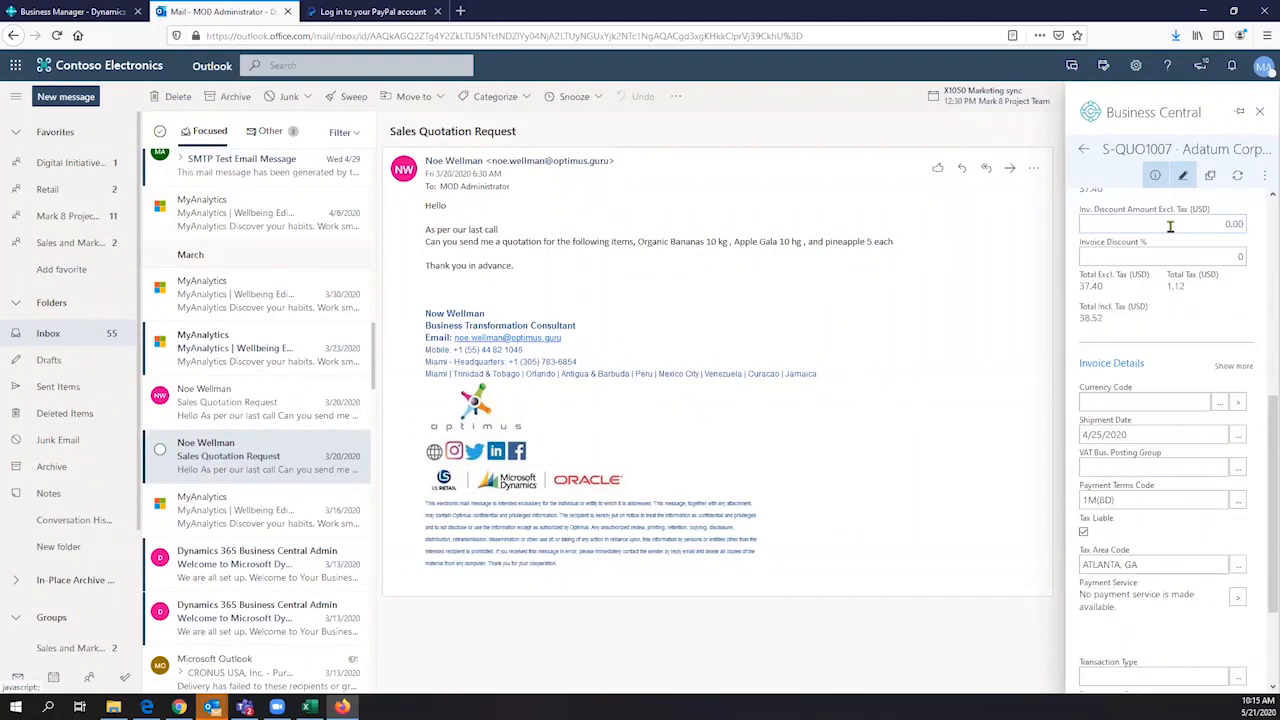
pyautogui.scroll(3, 1205, 240)
pyautogui.scroll(1, 1205, 228)
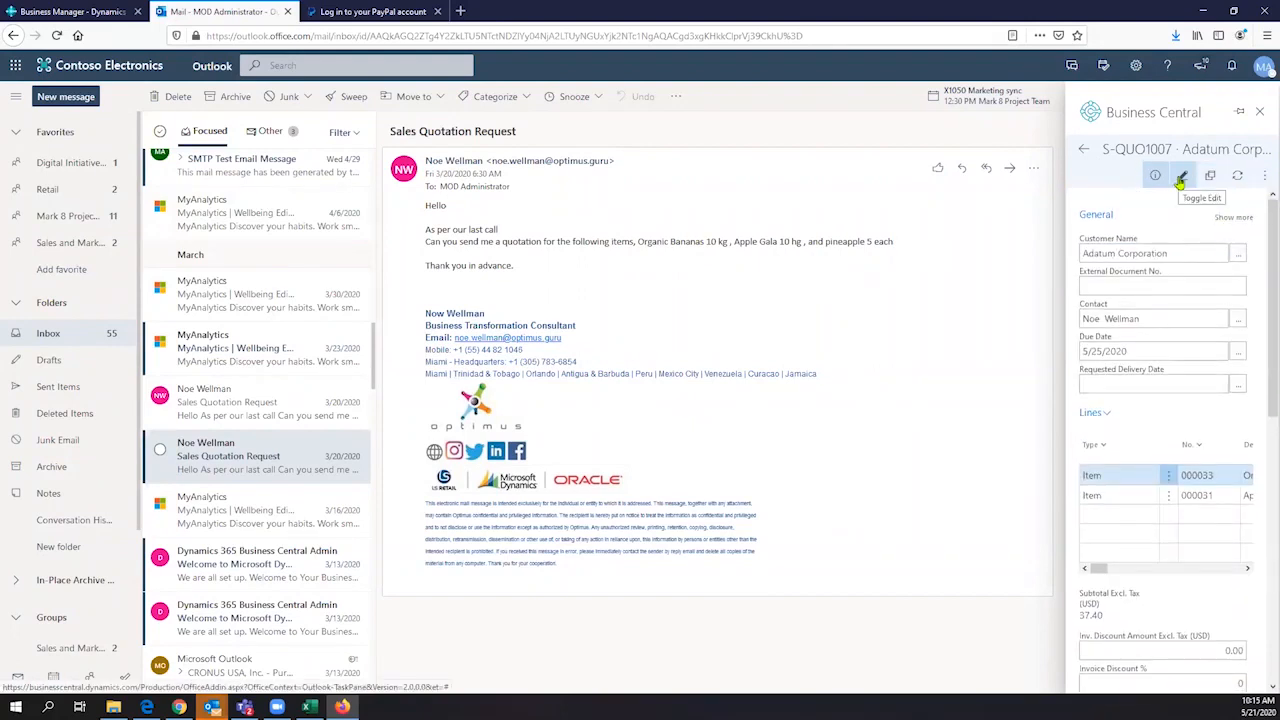
# - Examine the quote's processing, approval and sending actions and its payment, tax and customer group details
pyautogui.click(1263, 176)
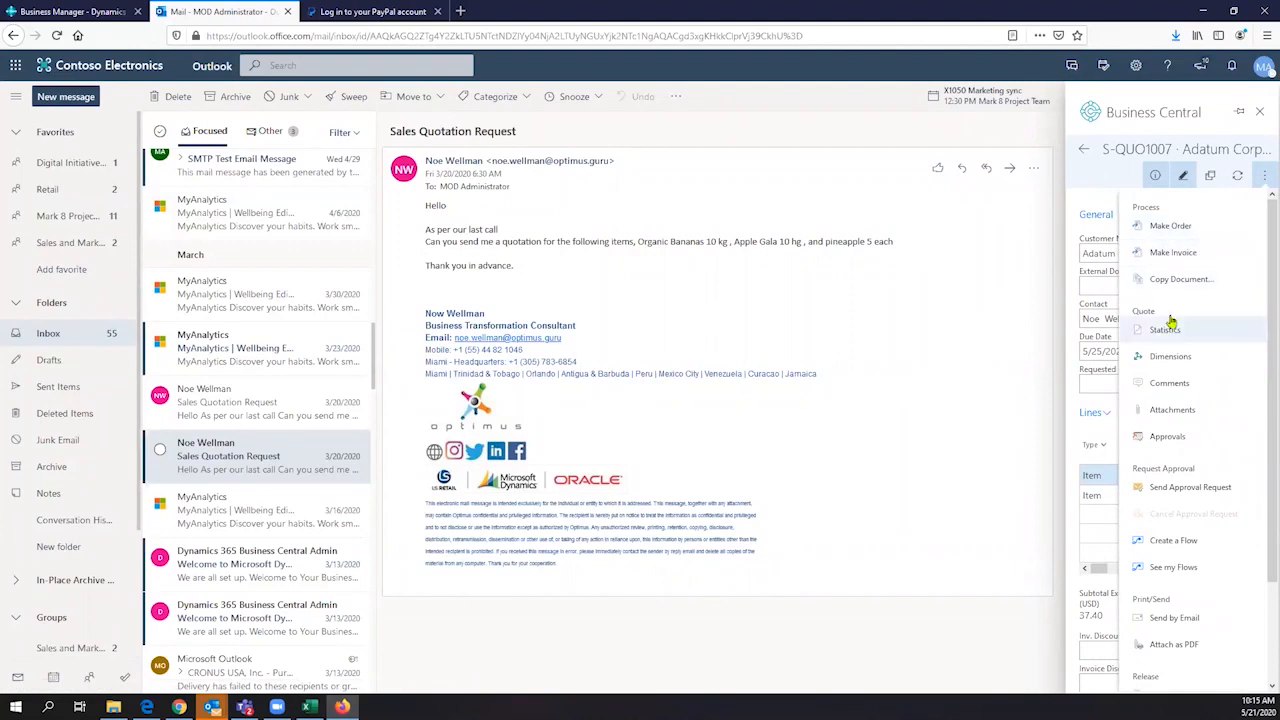
pyautogui.click(1099, 190)
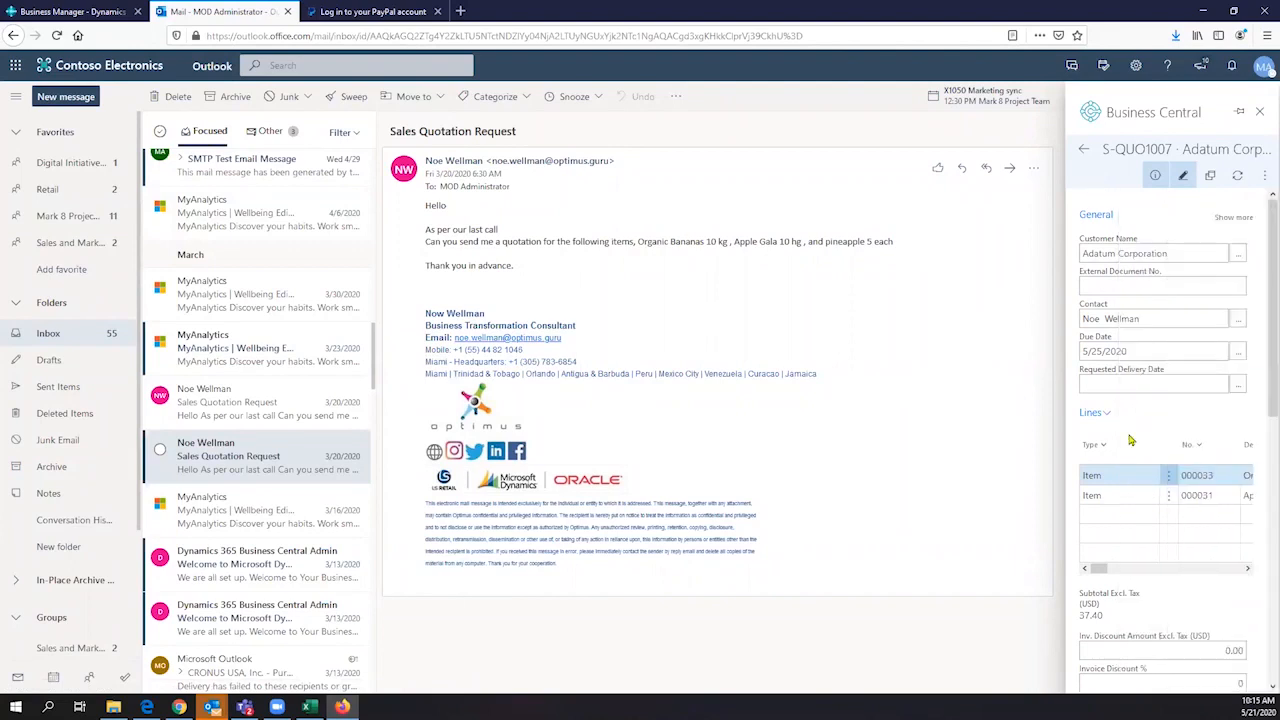
pyautogui.scroll(-3, 1157, 434)
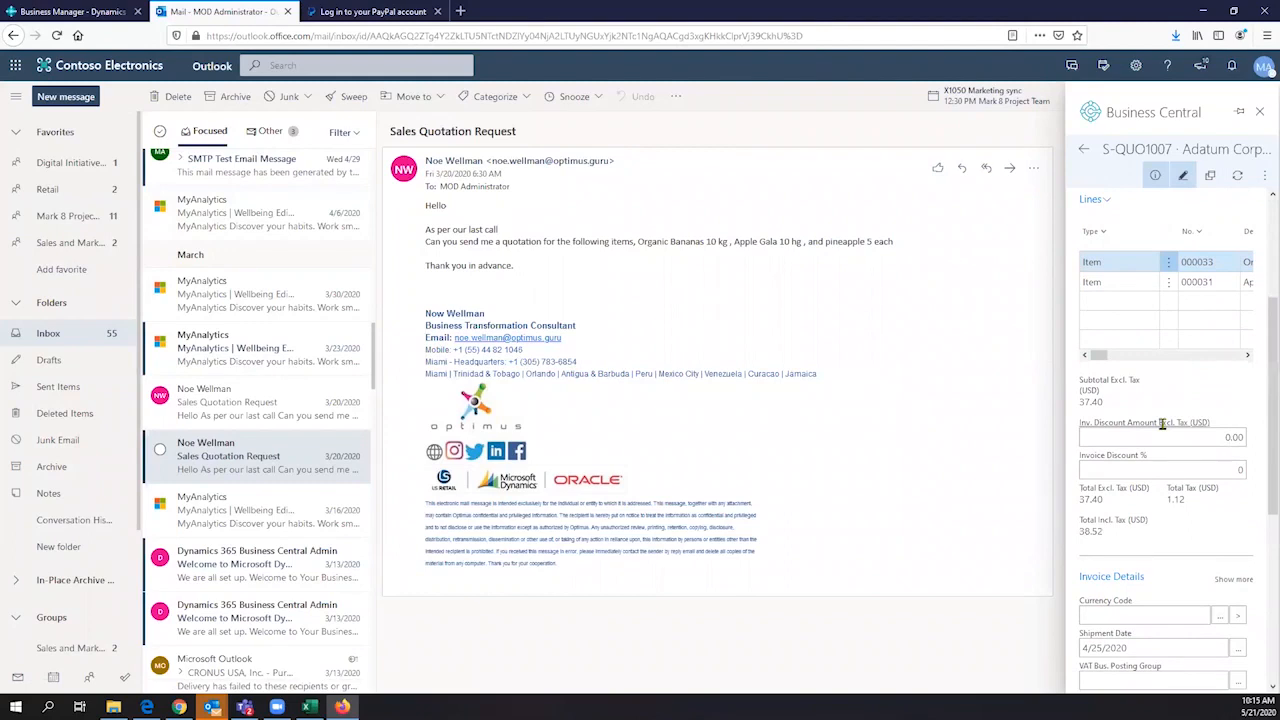
pyautogui.scroll(-5, 1163, 424)
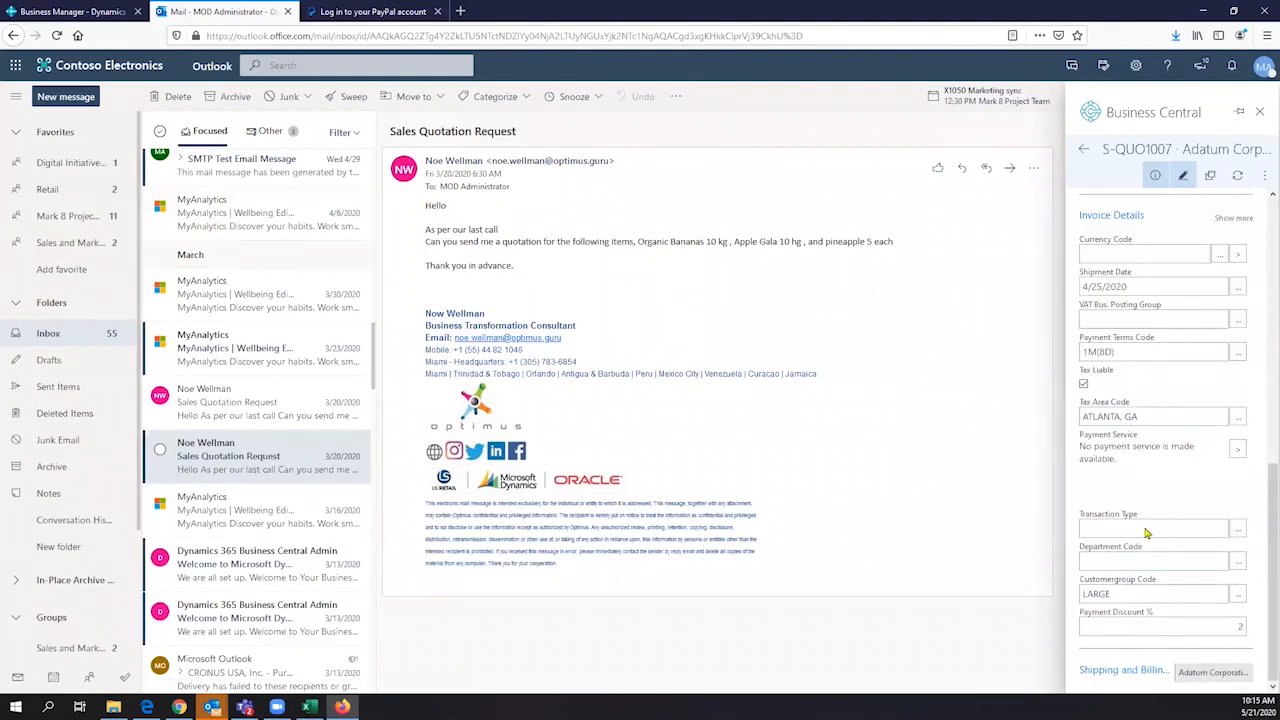
# - Convert the Adatum Corporation quote to a sales order and check the inventory availability details for Apple Gala
pyautogui.scroll(8, 1147, 533)
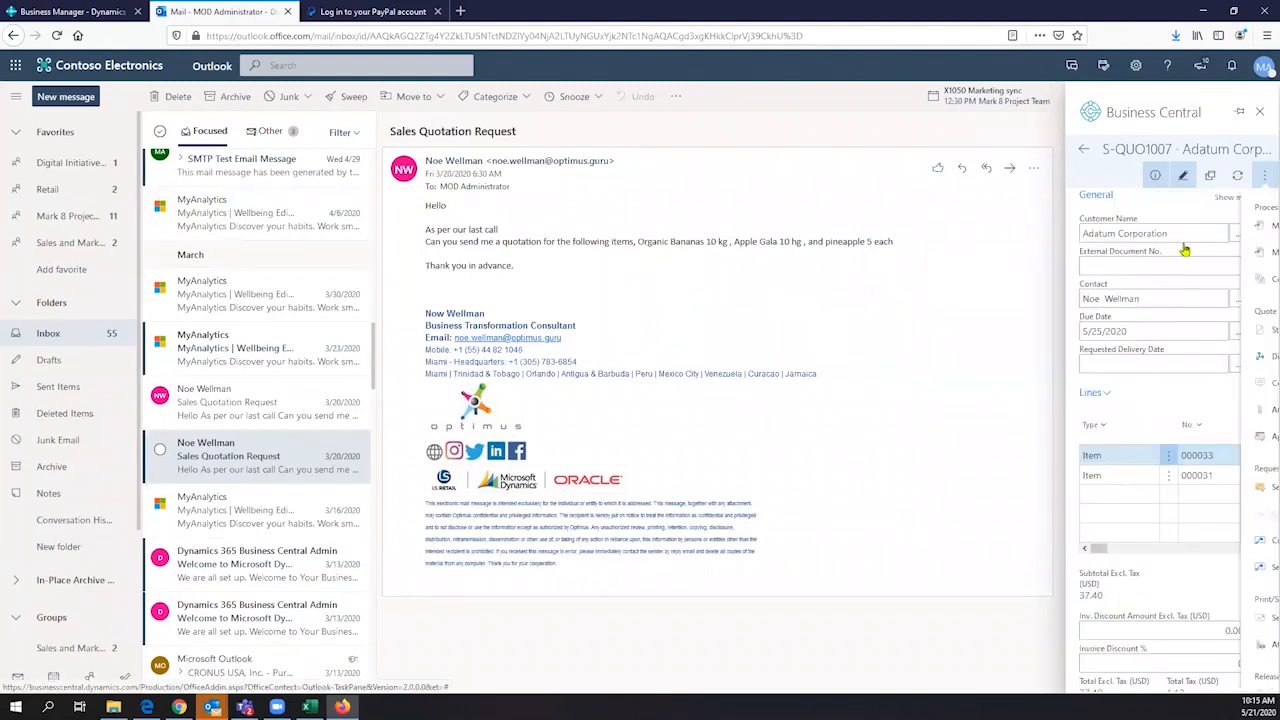
pyautogui.click(1168, 232)
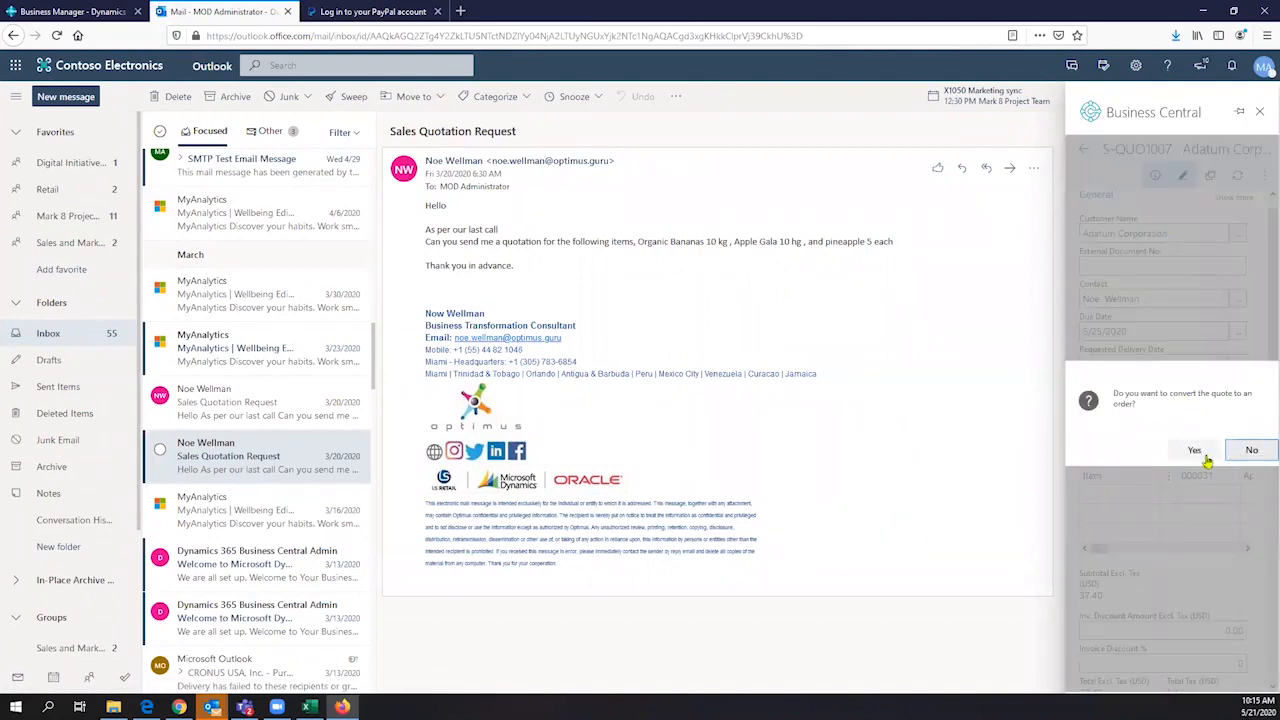
pyautogui.click(1208, 455)
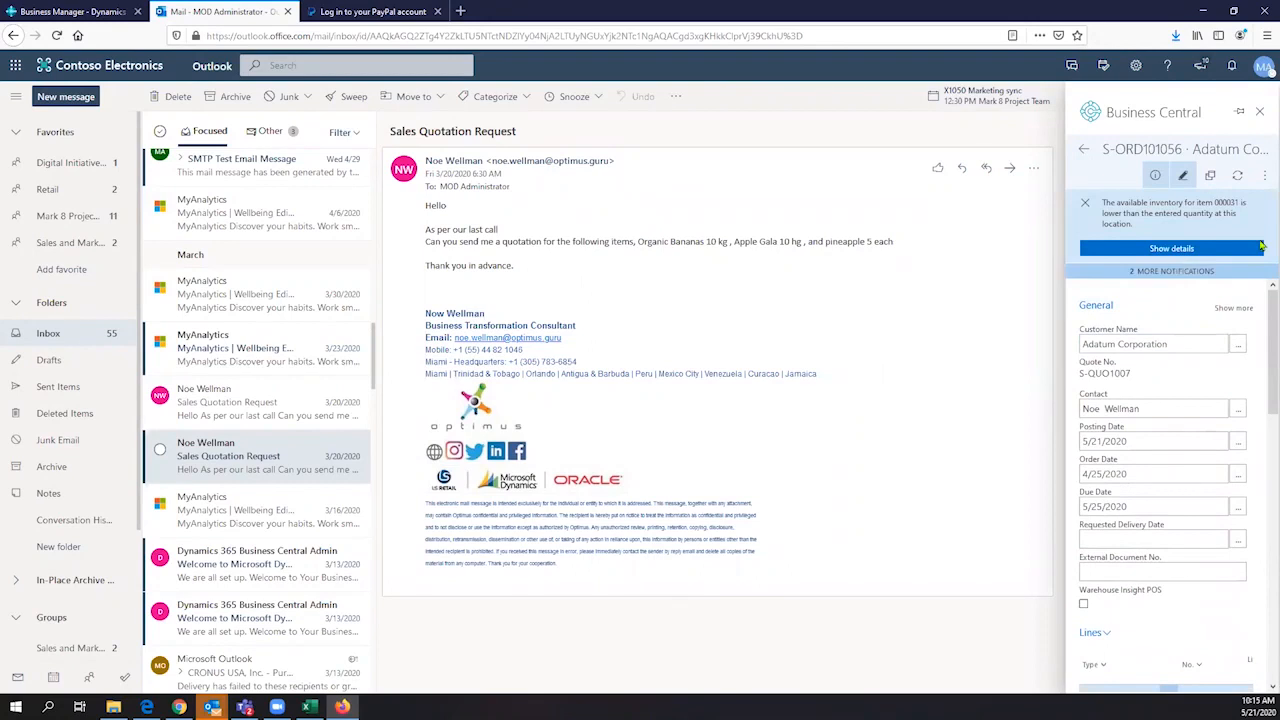
pyautogui.click(1142, 251)
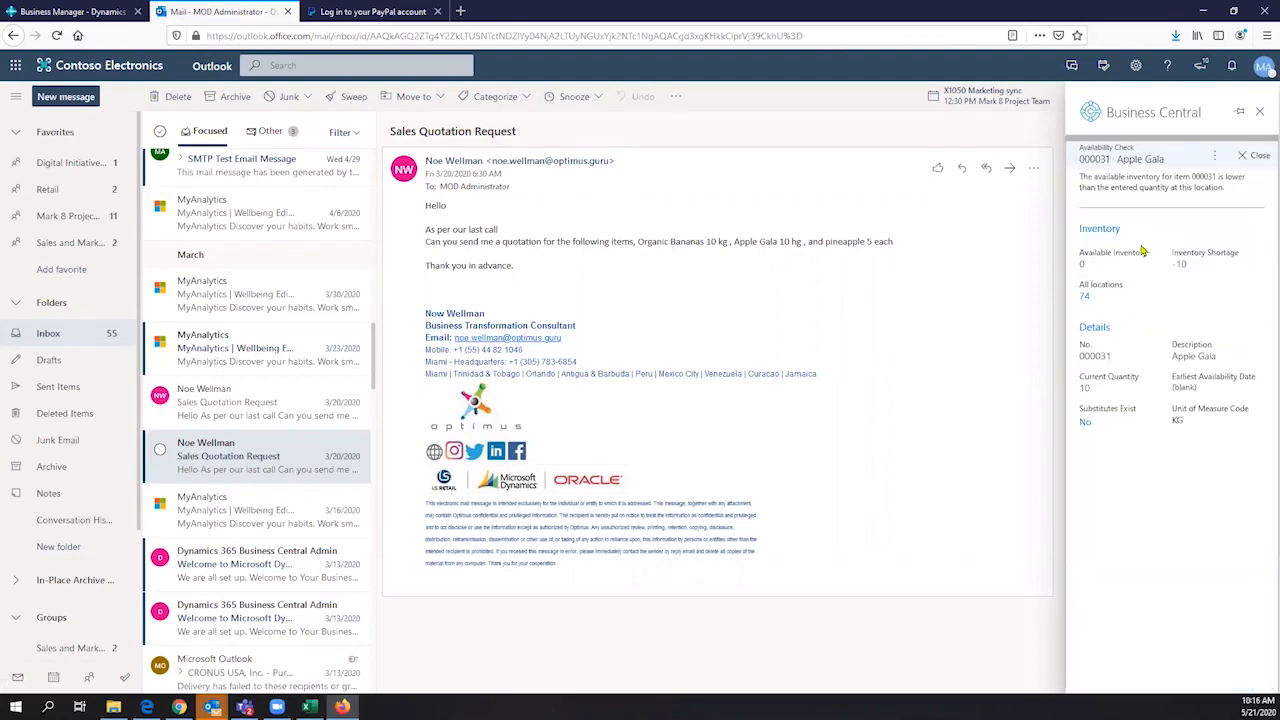
pyautogui.click(1240, 158)
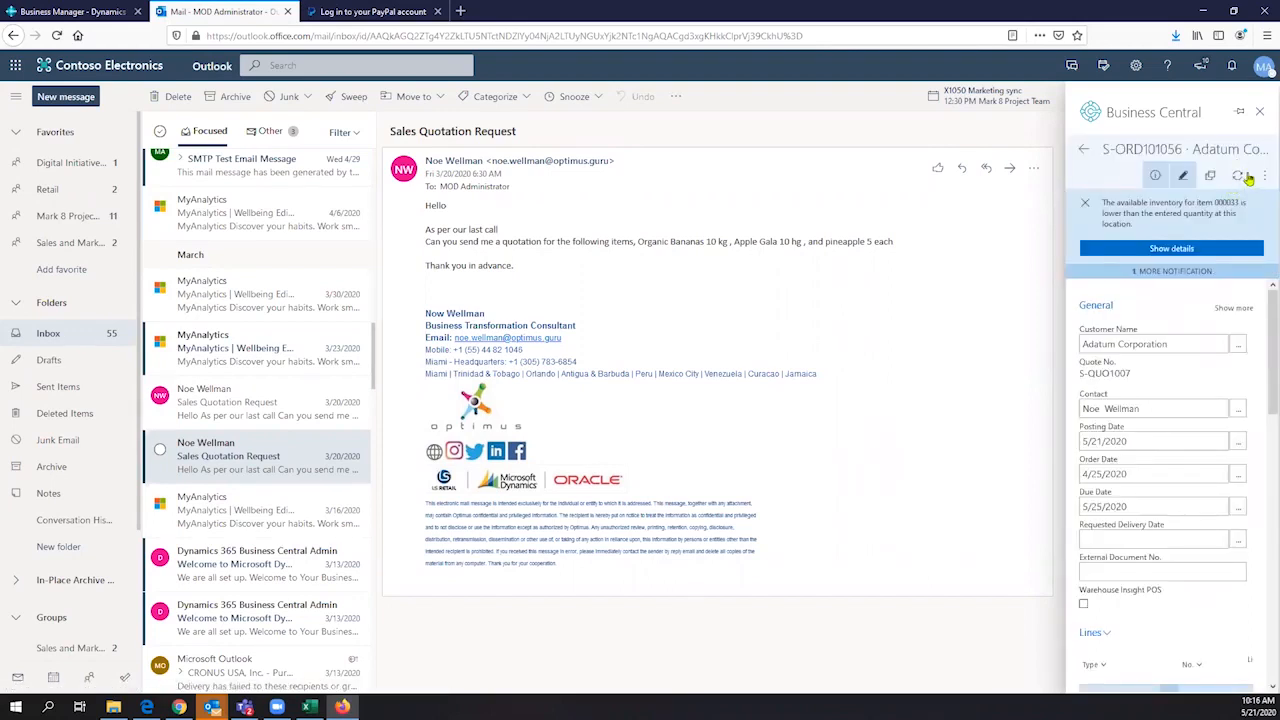
# - Try to post the Adatum Corporation sales order with the Ship and Invoice option
pyautogui.click(1263, 177)
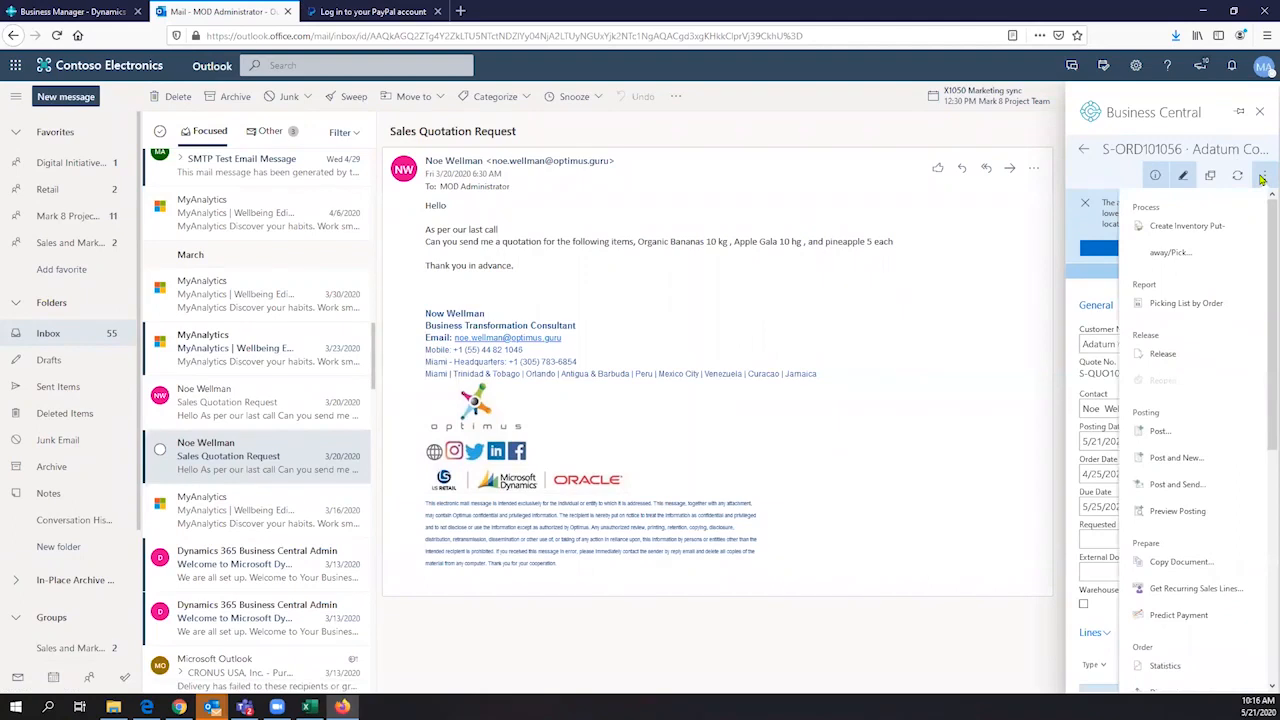
pyautogui.click(1160, 433)
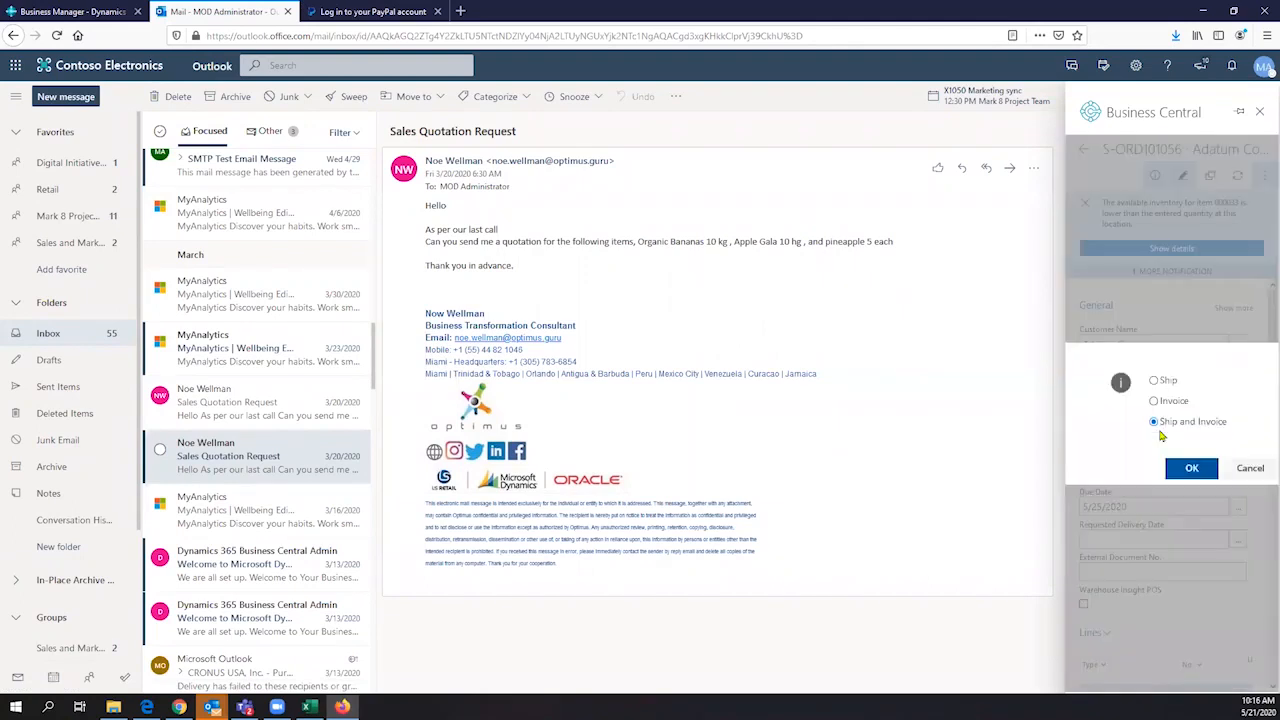
pyautogui.click(1199, 472)
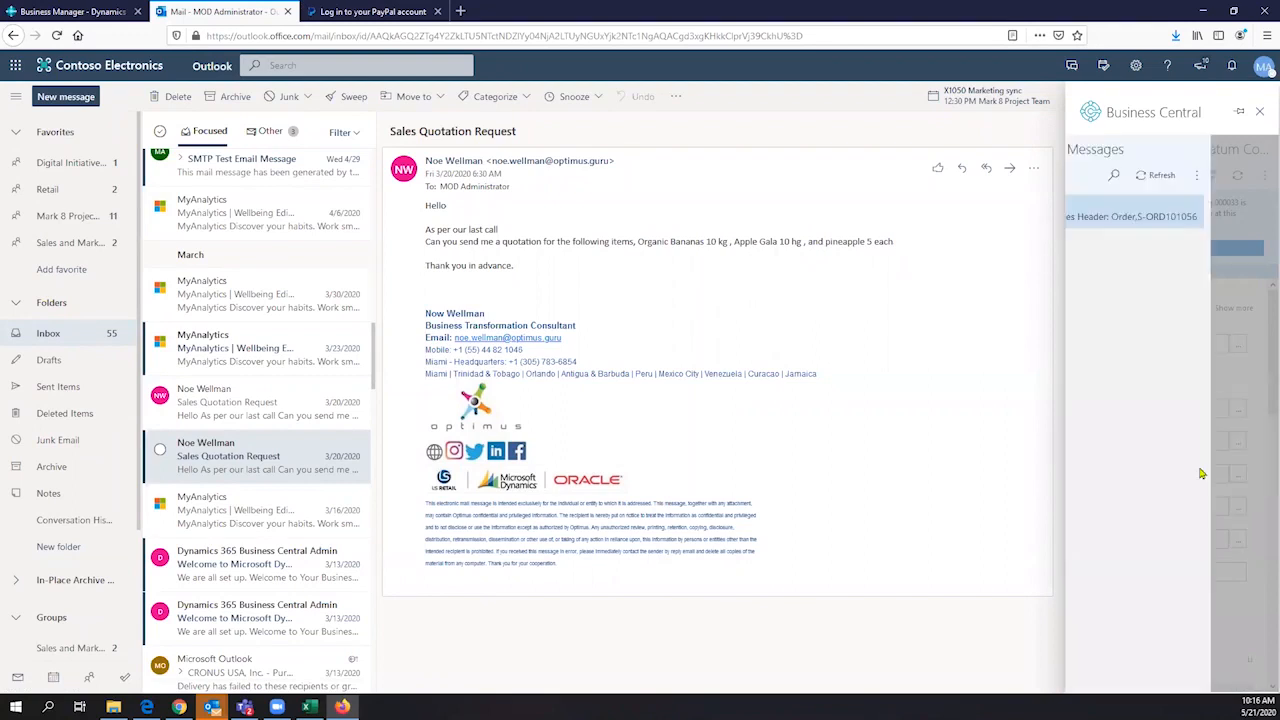